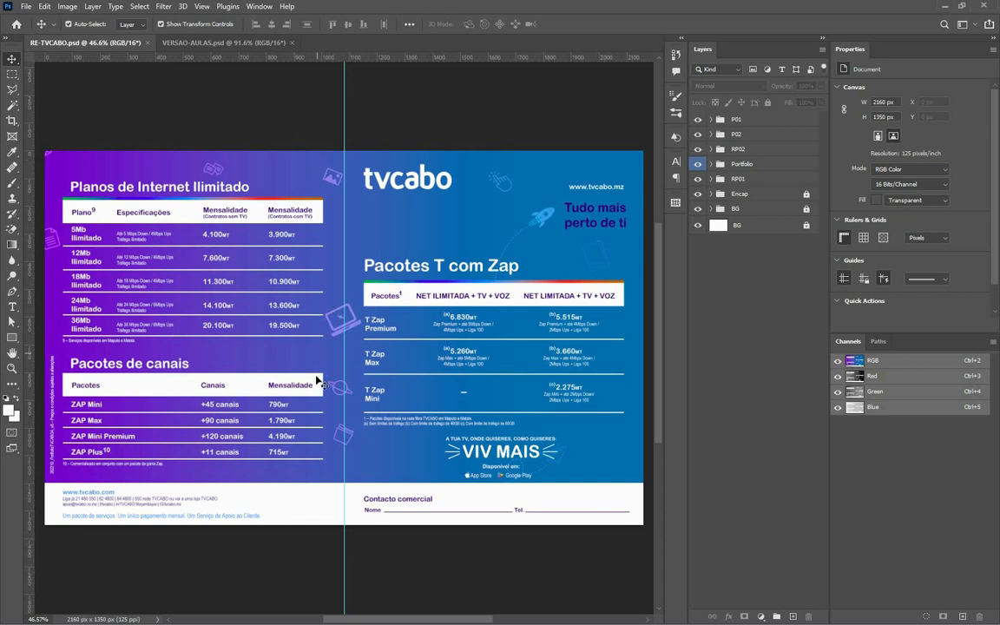
Compare the tvcabo.pdf reference in Chrome with the RE-TVCABO.psd layout in Photoshop, inspecting the Pacotes T com Zap table and VIV MAIS section closely.
{"action": "key", "text": "super"}
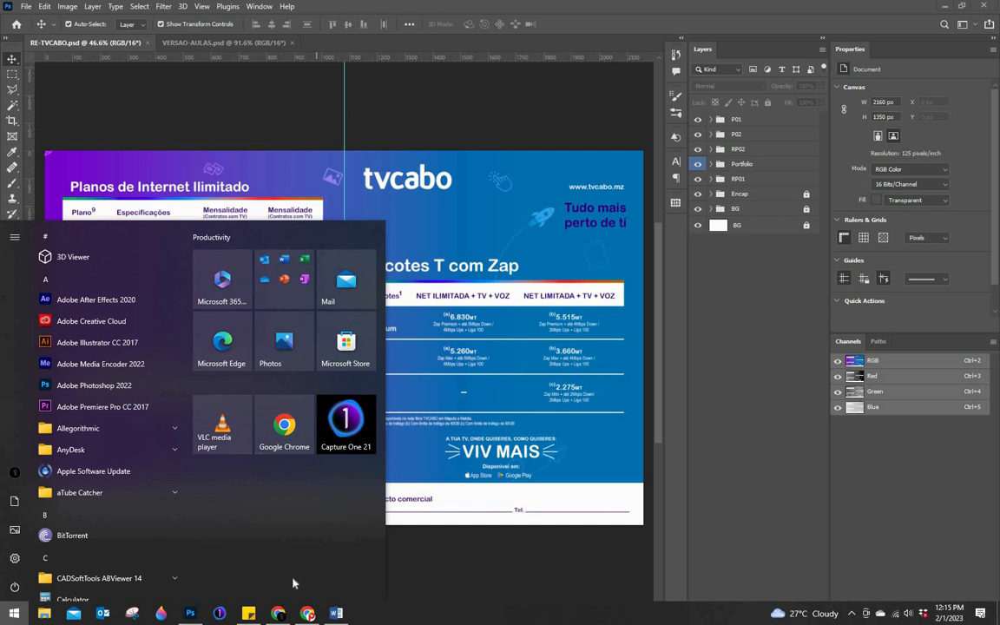
{"action": "left_click", "coordinate": [308, 613]}
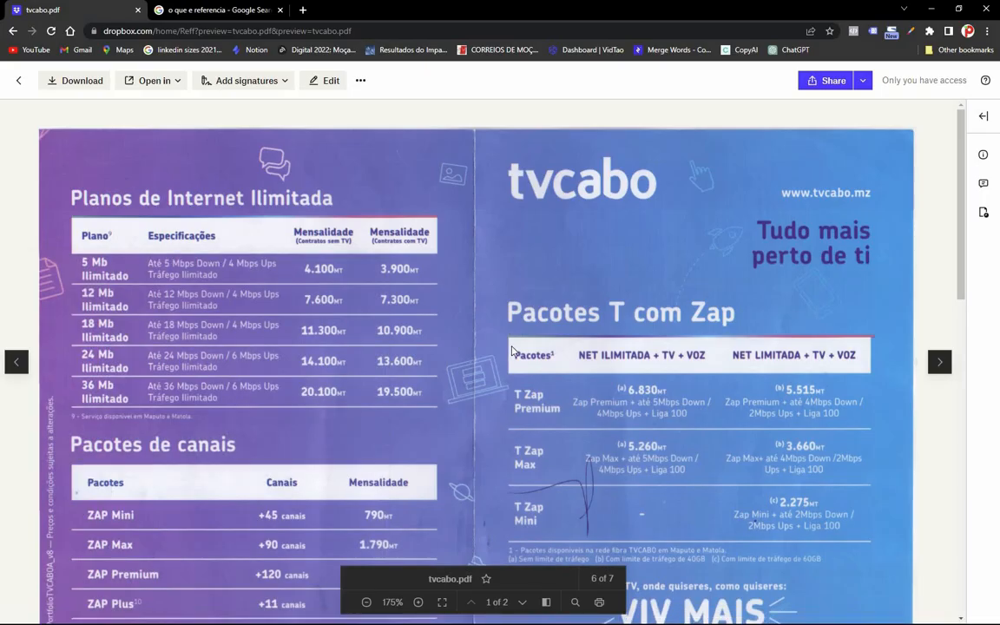
{"action": "key", "text": "super"}
{"action": "left_click", "coordinate": [193, 613]}
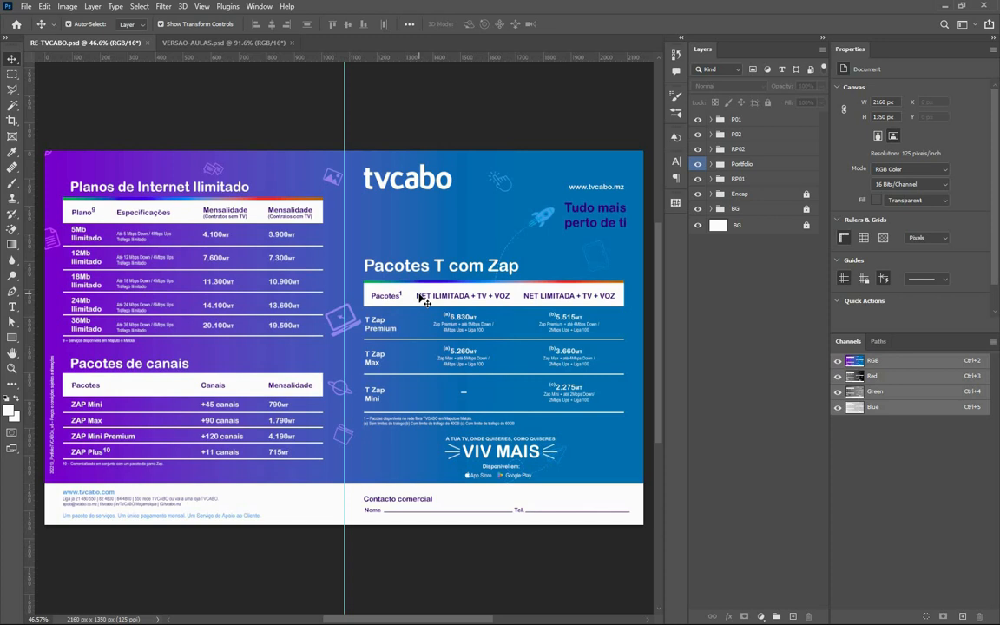
{"action": "scroll", "coordinate": [533, 458], "scroll_direction": "up", "scroll_amount": 2}
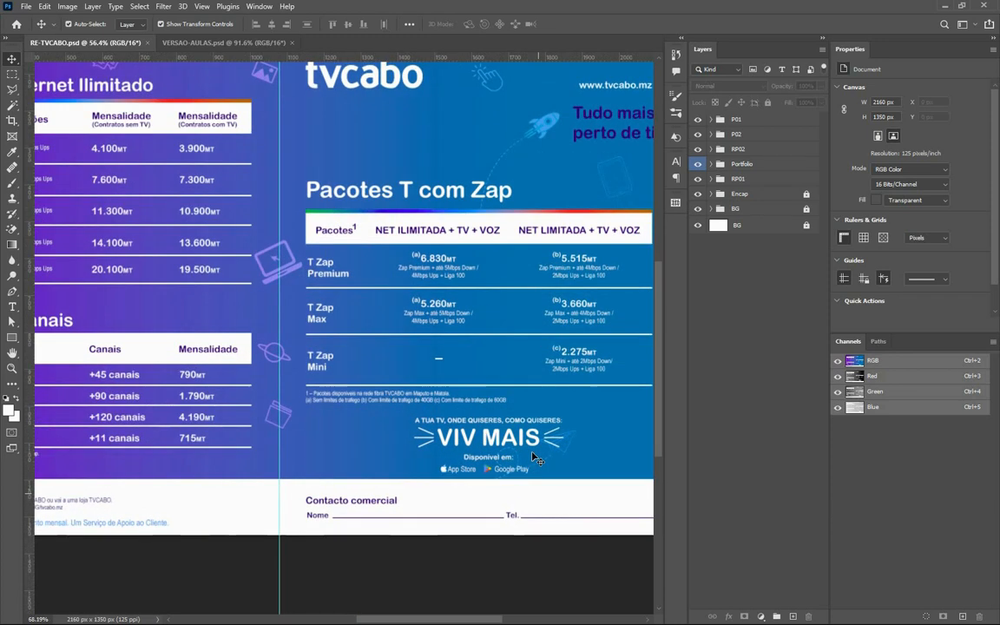
{"action": "scroll", "coordinate": [533, 457], "scroll_direction": "up", "scroll_amount": 3}
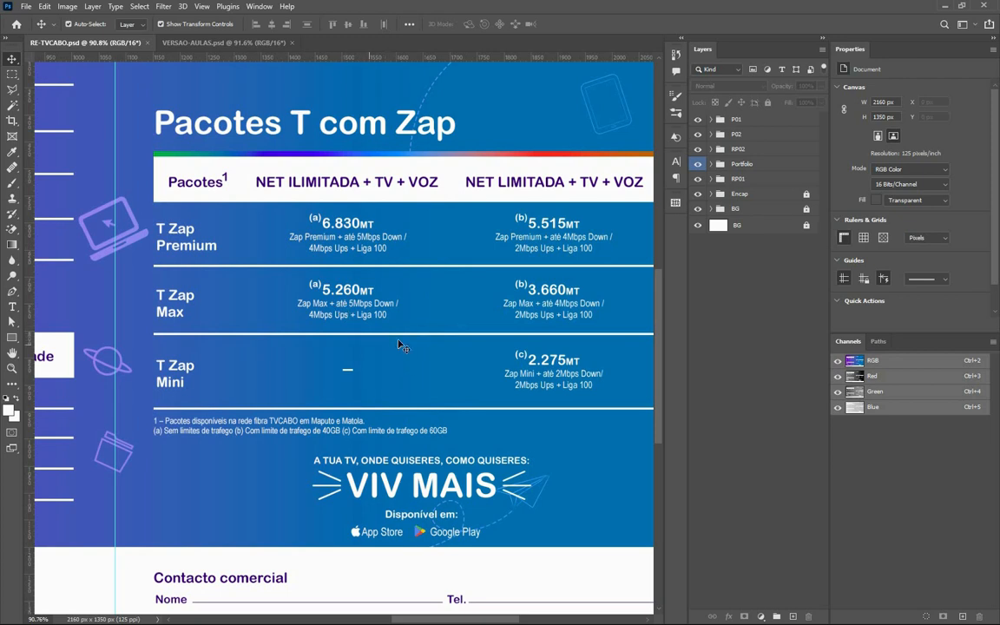
{"action": "left_click_drag", "start_coordinate": [383, 310], "coordinate": [350, 374]}
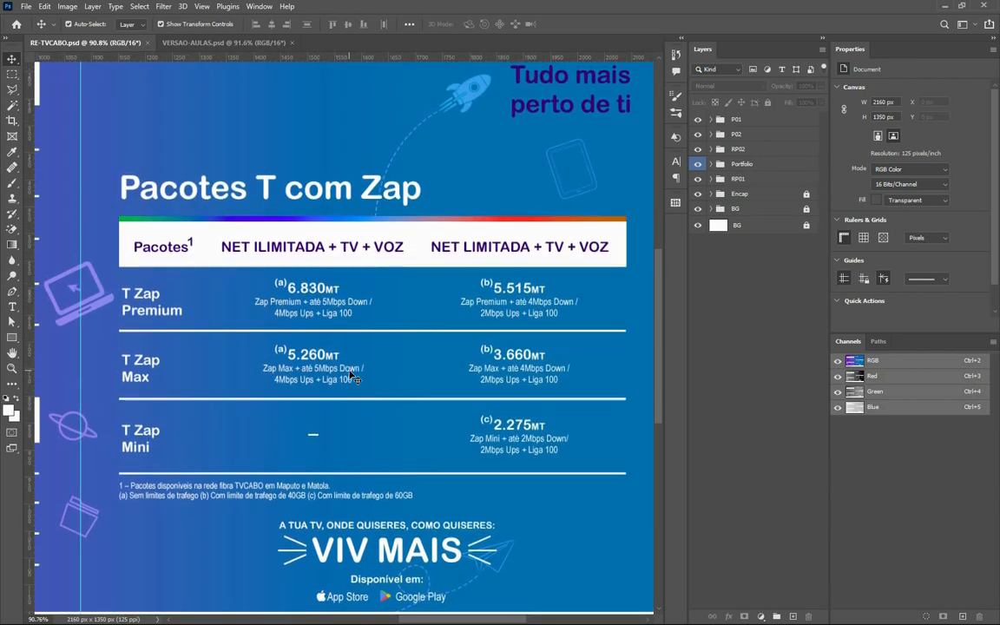
{"action": "key", "text": "ctrl"}
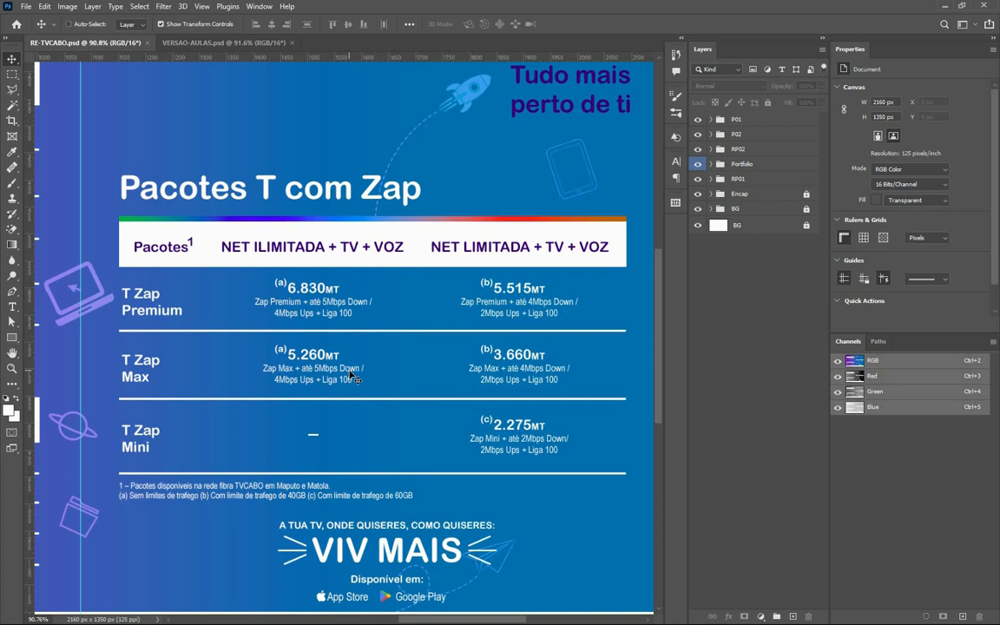
{"action": "key", "text": "ctrl+0"}
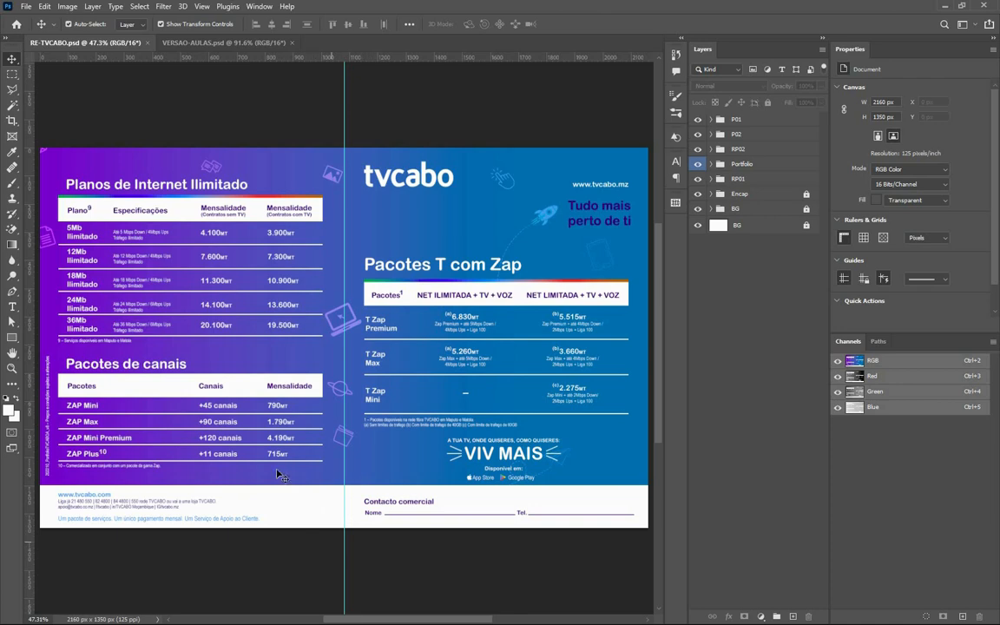
Switch to Chrome and reduce the tvcabo.pdf preview zoom to 145% to view more of the reference flyer.
{"action": "key", "text": "super"}
{"action": "left_click", "coordinate": [308, 612]}
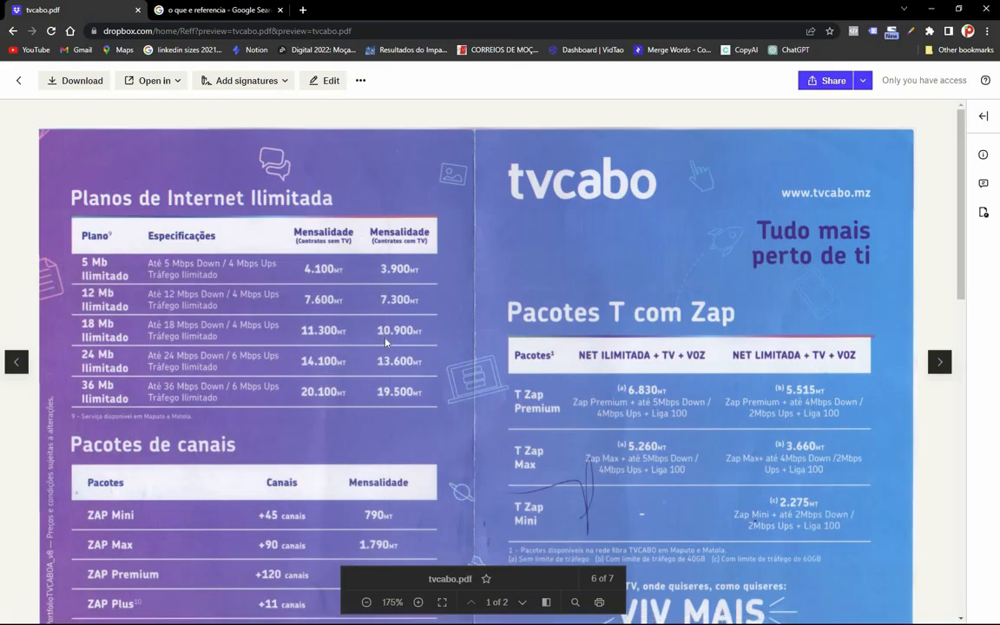
{"action": "left_click", "coordinate": [368, 602]}
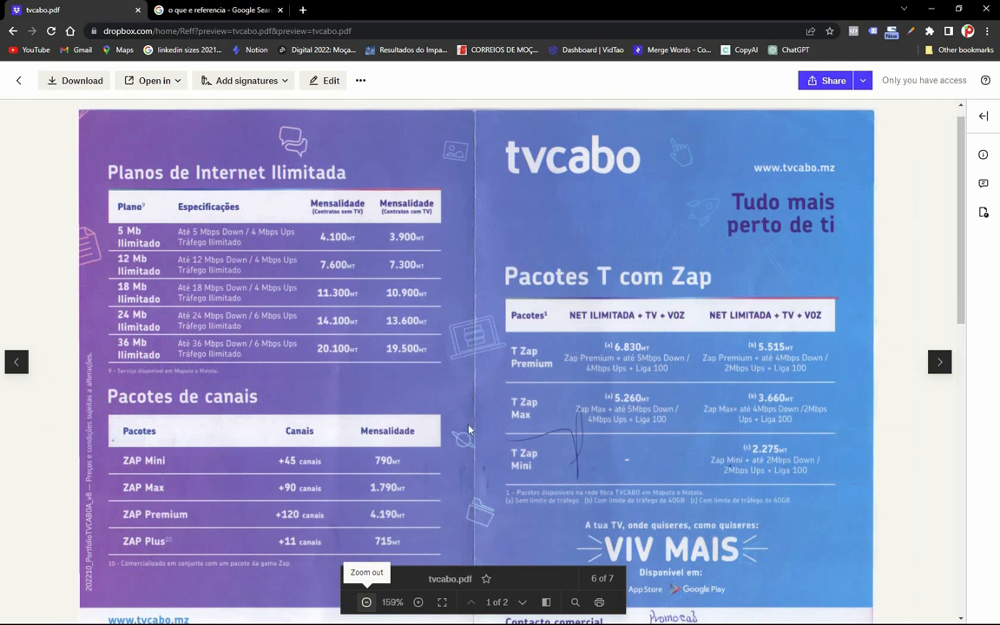
{"action": "left_click", "coordinate": [368, 602]}
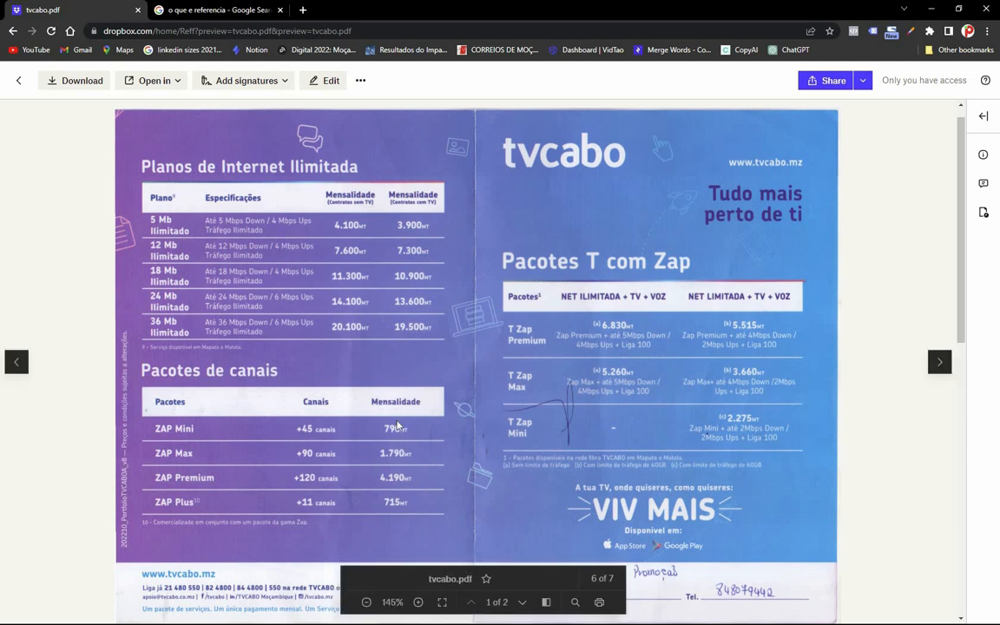
Switch to Photoshop, bring up the VERSAO-AULAS.psd document and expand its INSTRUCAO layer group.
{"action": "key", "text": "super"}
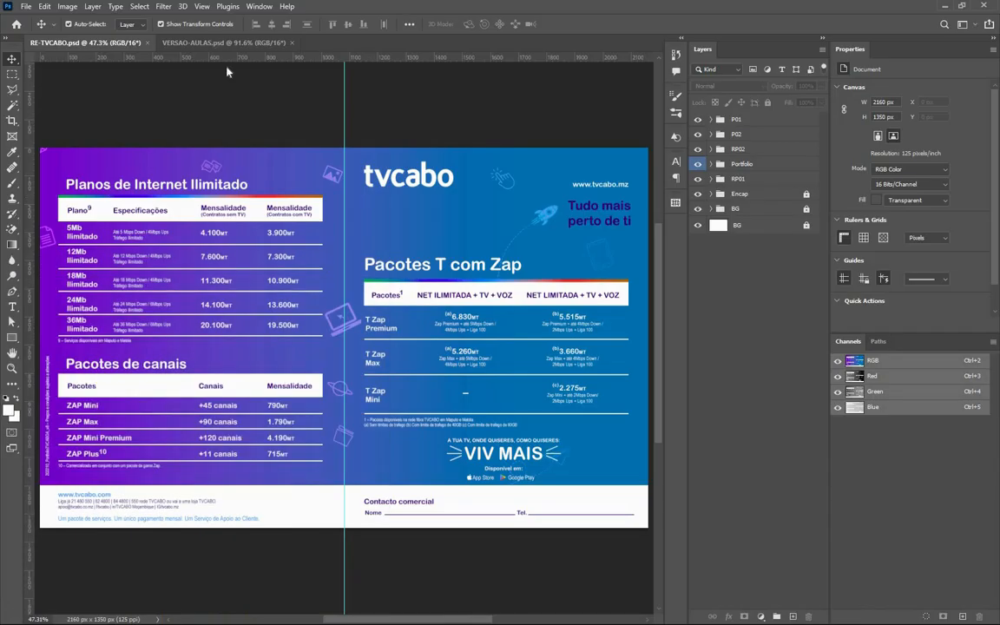
{"action": "left_click", "coordinate": [224, 42]}
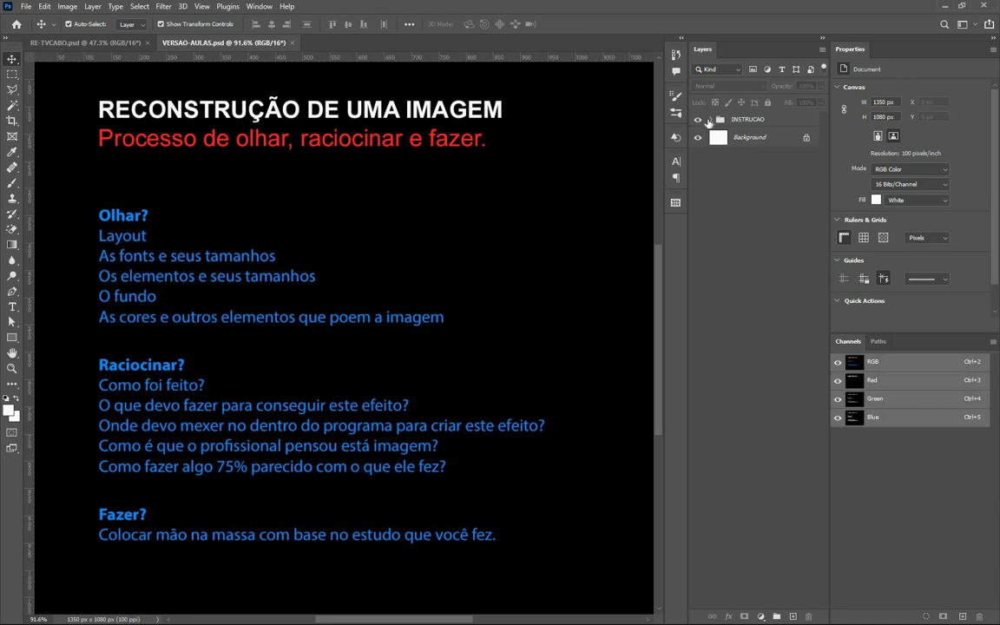
{"action": "left_click", "coordinate": [712, 120]}
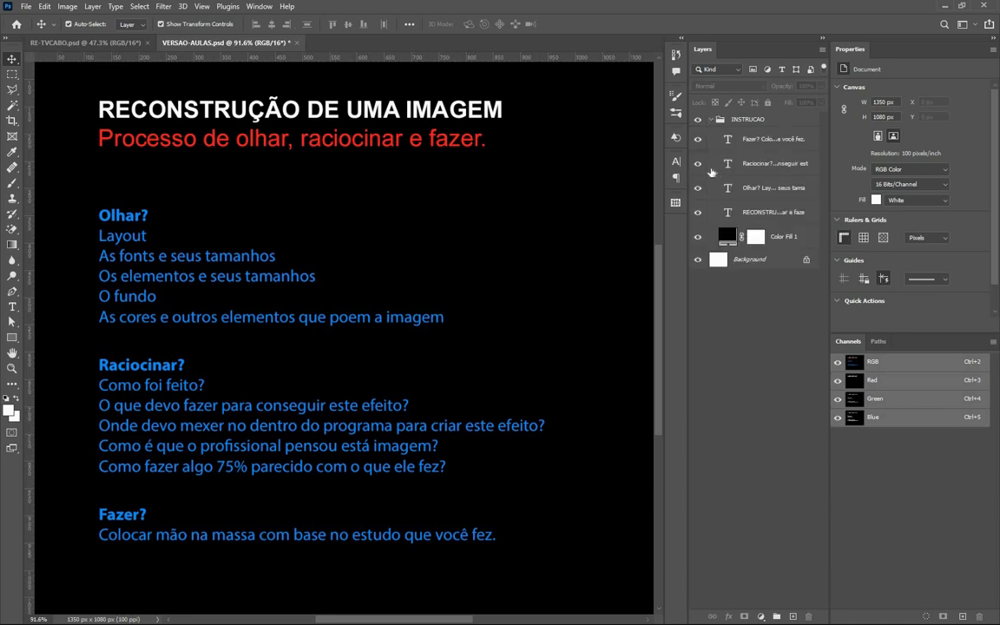
Hide all four text layers in the INSTRUCAO group, keeping the black Color Fill 1 visible, and reveal the RECONSTRUÇÃO title and Olhar layers.
{"action": "left_click_drag", "start_coordinate": [696, 191], "coordinate": [700, 241]}
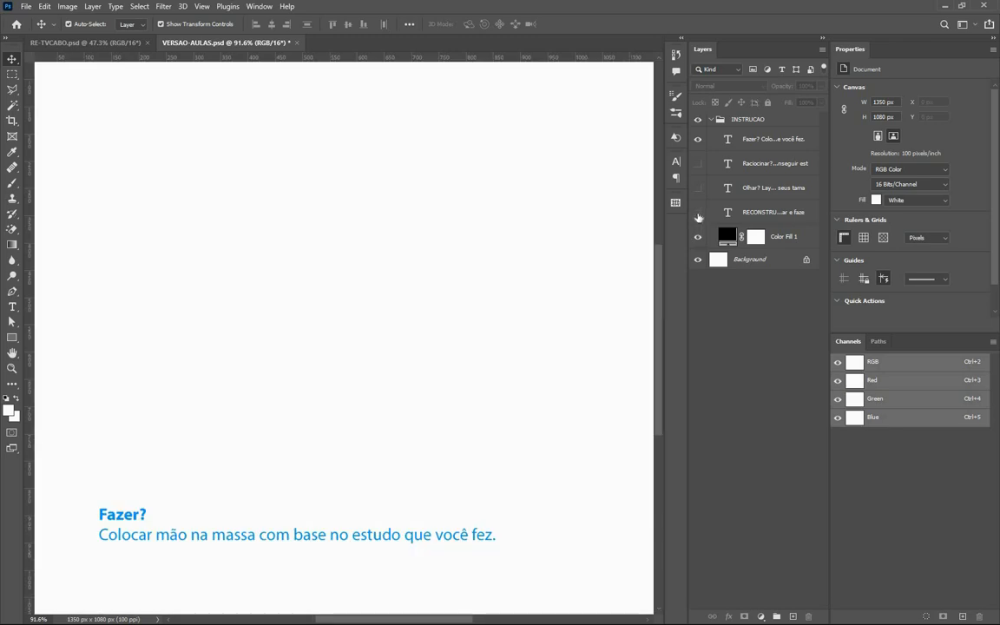
{"action": "left_click", "coordinate": [698, 237]}
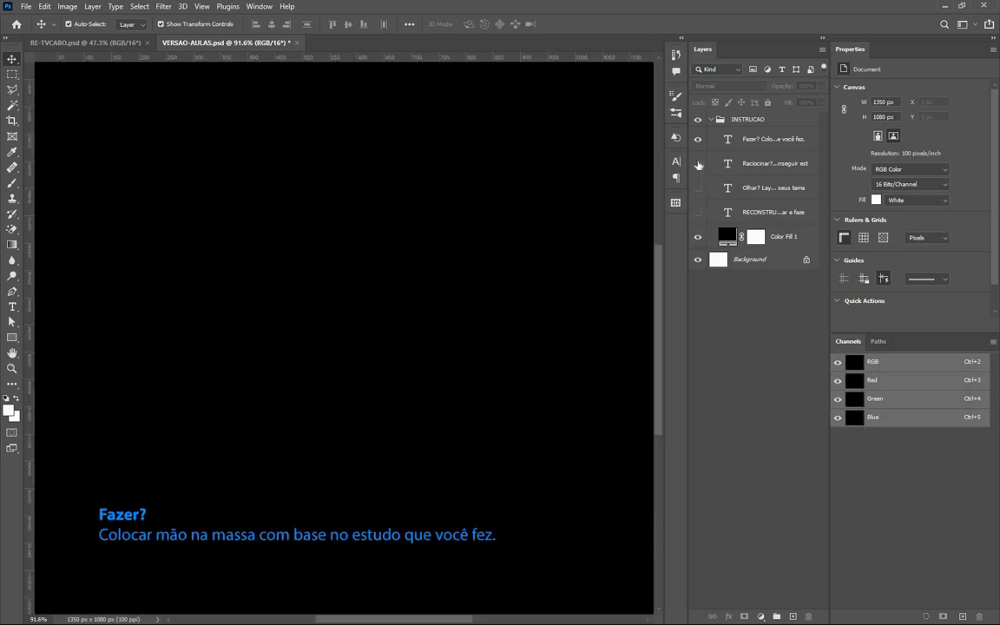
{"action": "left_click", "coordinate": [697, 138]}
{"action": "left_click", "coordinate": [698, 212]}
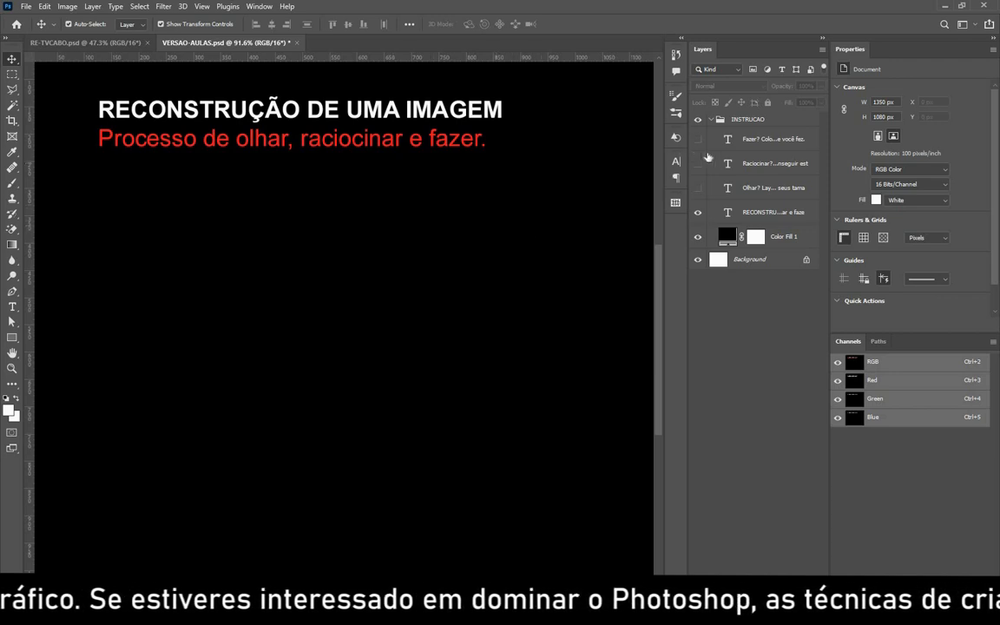
{"action": "left_click", "coordinate": [698, 188]}
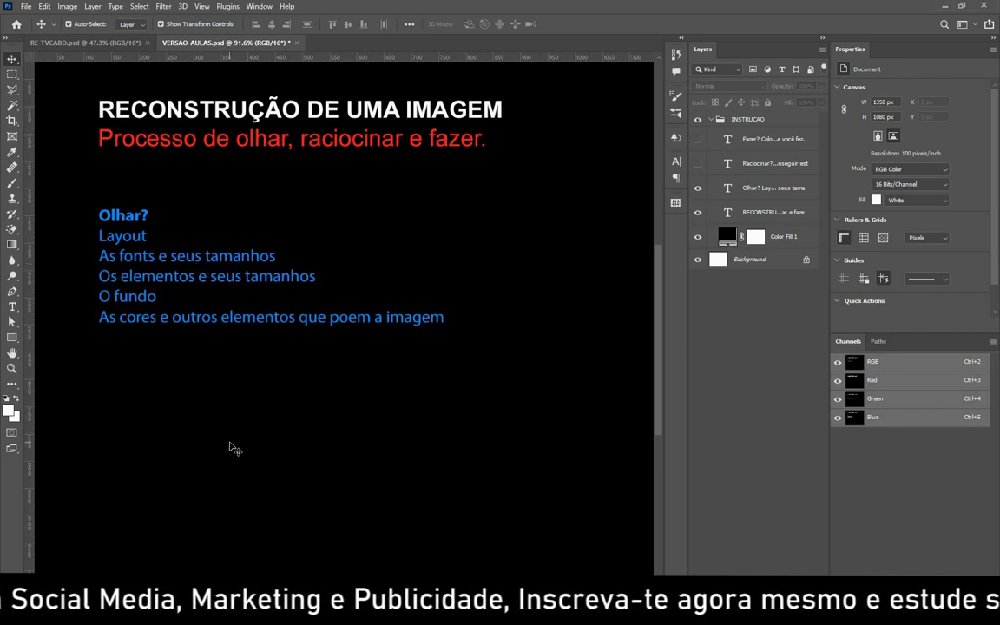
Examine the tvcabo.pdf flyer in Chrome against the Olhar checklist in Photoshop, covering layout, fonts, elements, background and colours.
{"action": "key", "text": "super"}
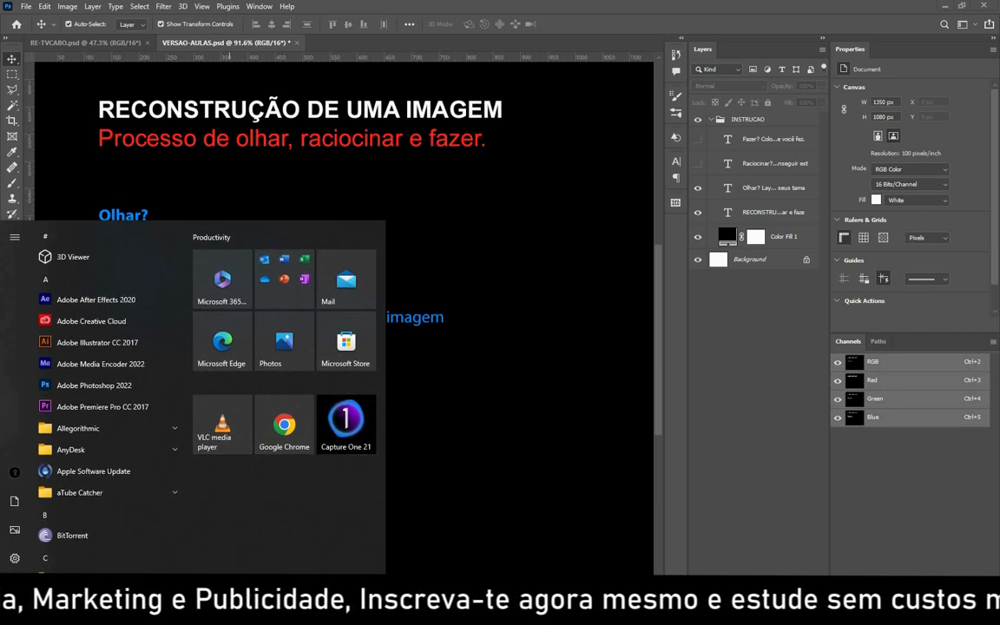
{"action": "left_click", "coordinate": [382, 612]}
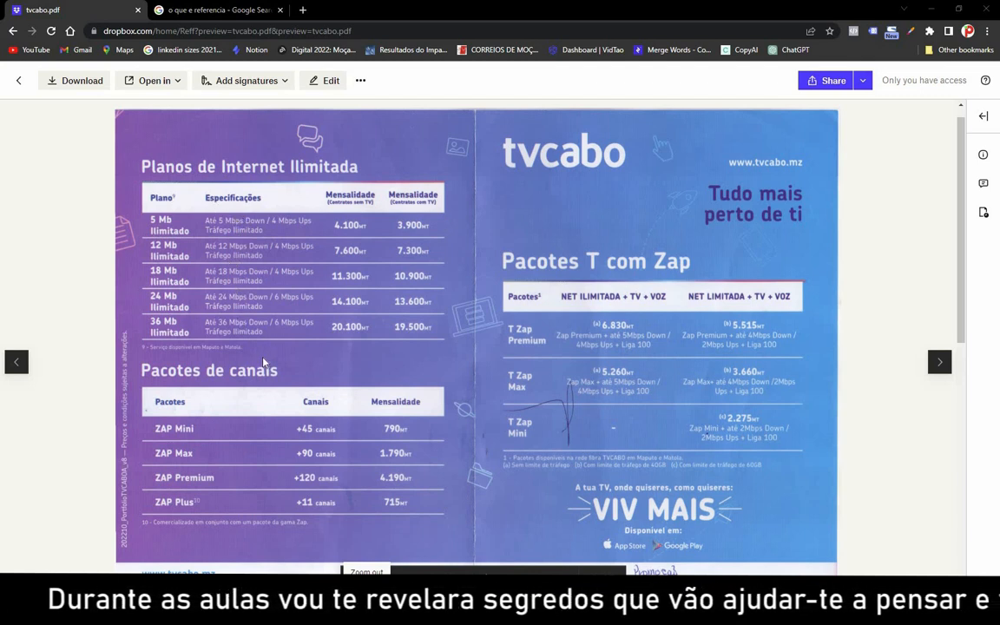
{"action": "key", "text": "super"}
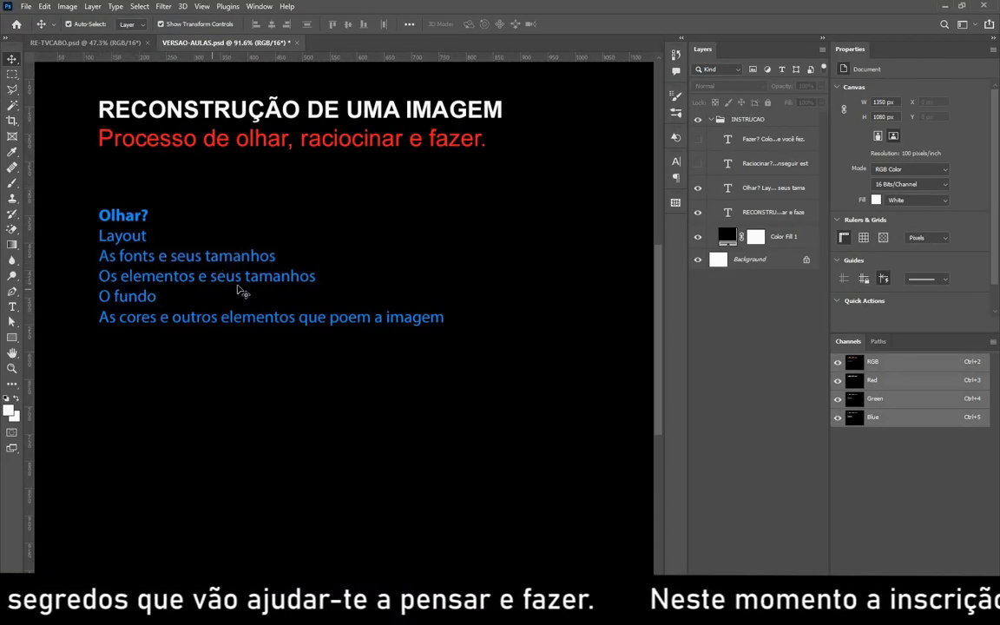
{"action": "key", "text": "super"}
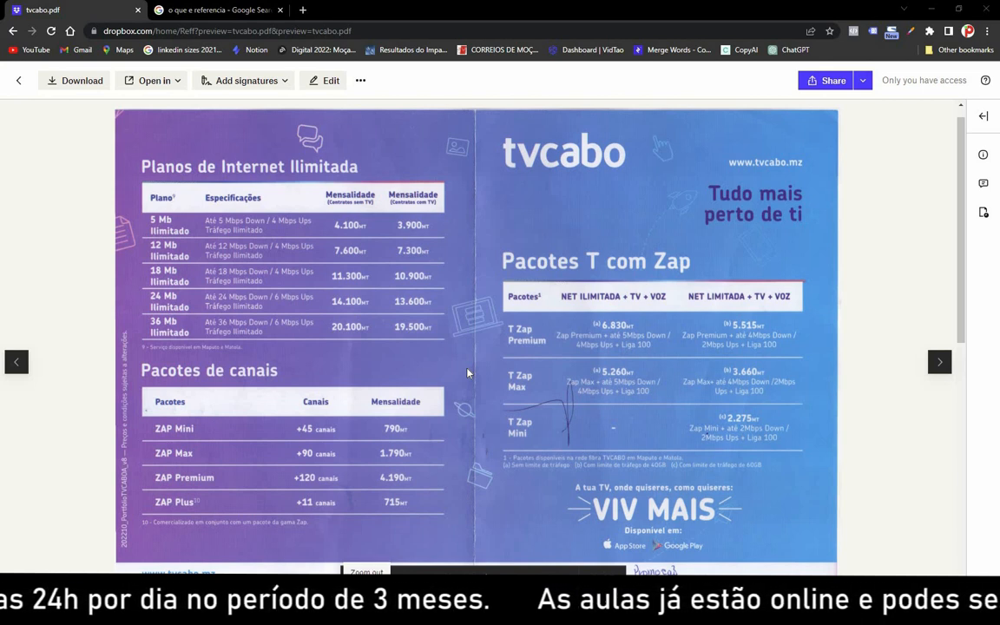
{"action": "key", "text": "super"}
{"action": "key", "text": "super"}
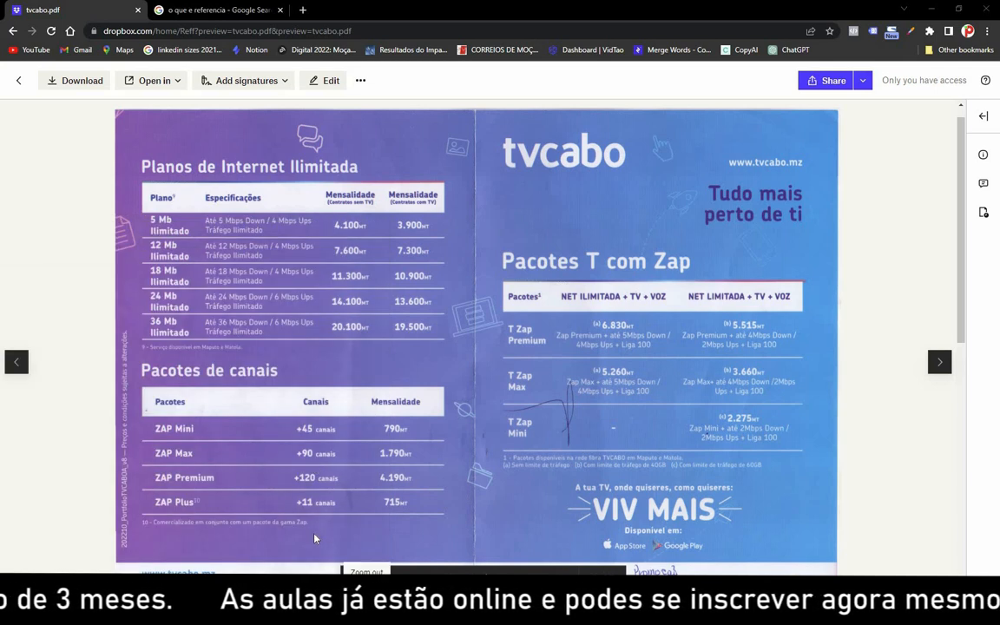
{"action": "key", "text": "super"}
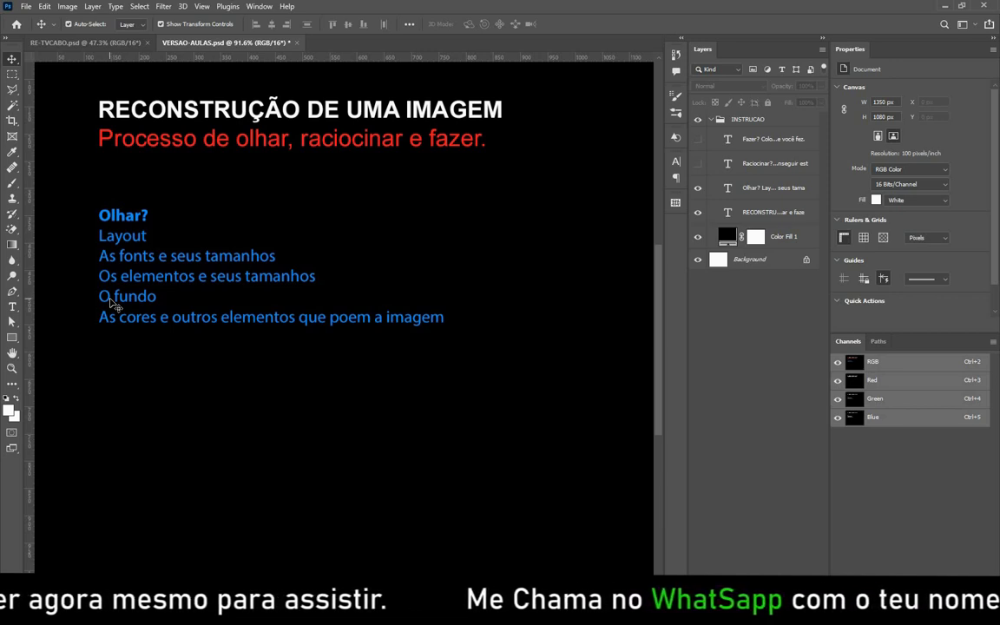
{"action": "key", "text": "super"}
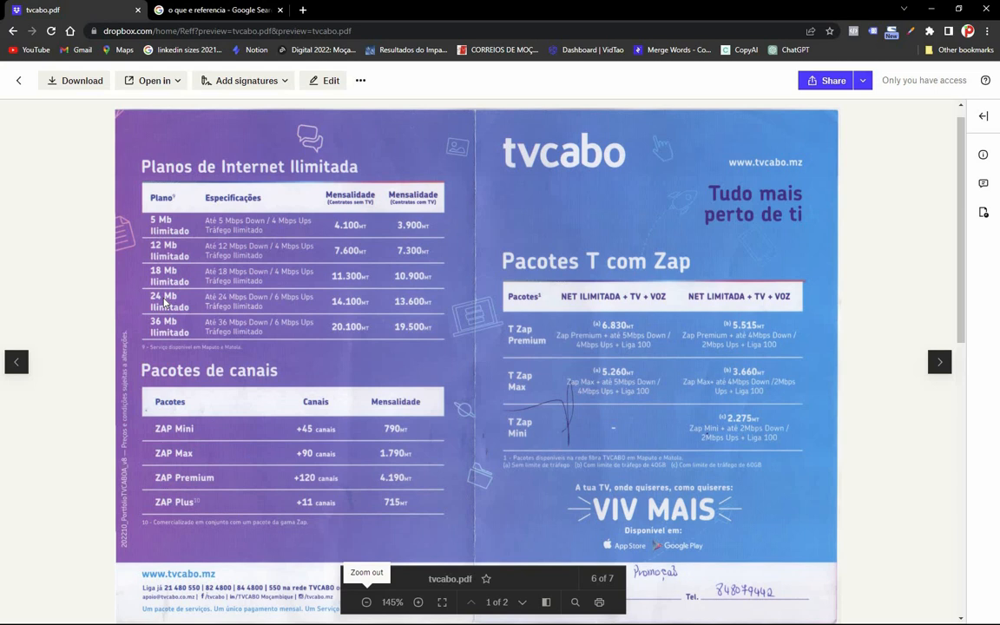
{"action": "key", "text": "super"}
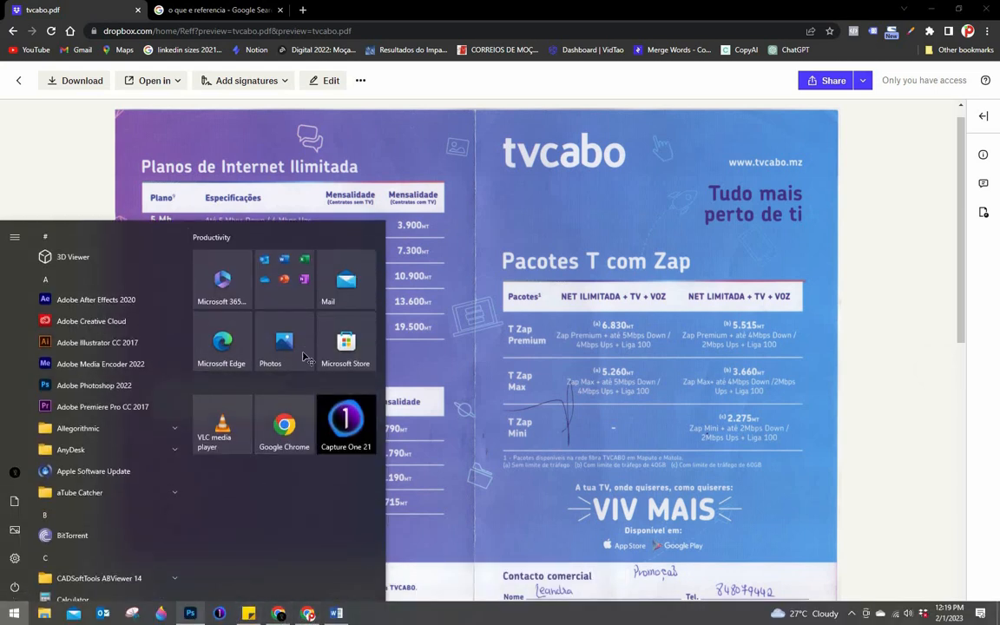
{"action": "left_click", "coordinate": [190, 614]}
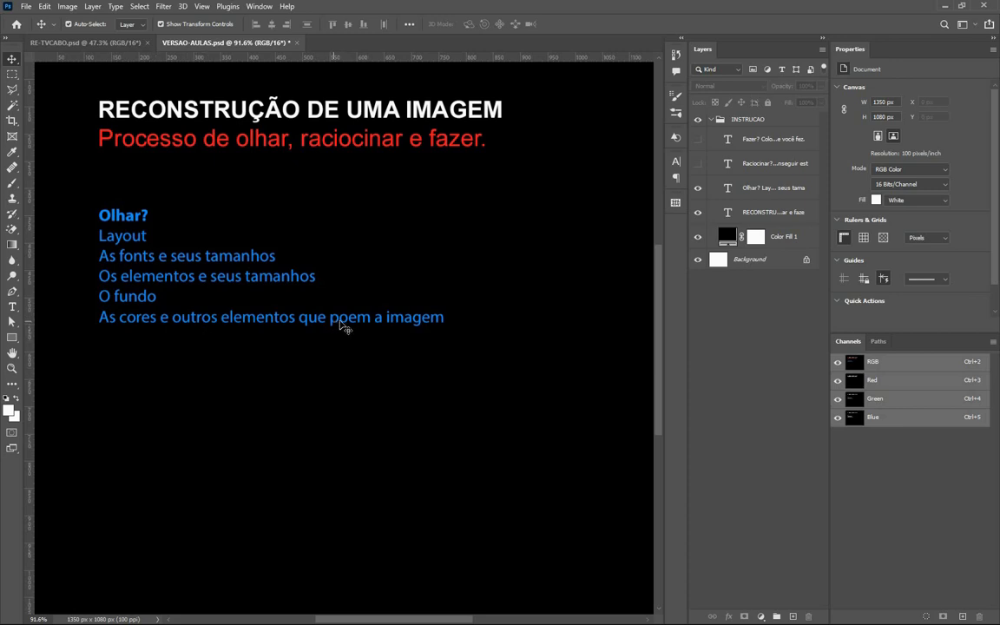
Switch to the Word document and correct "poem" to "compõem" in the last line of the Olhar list.
{"action": "left_click", "coordinate": [341, 323]}
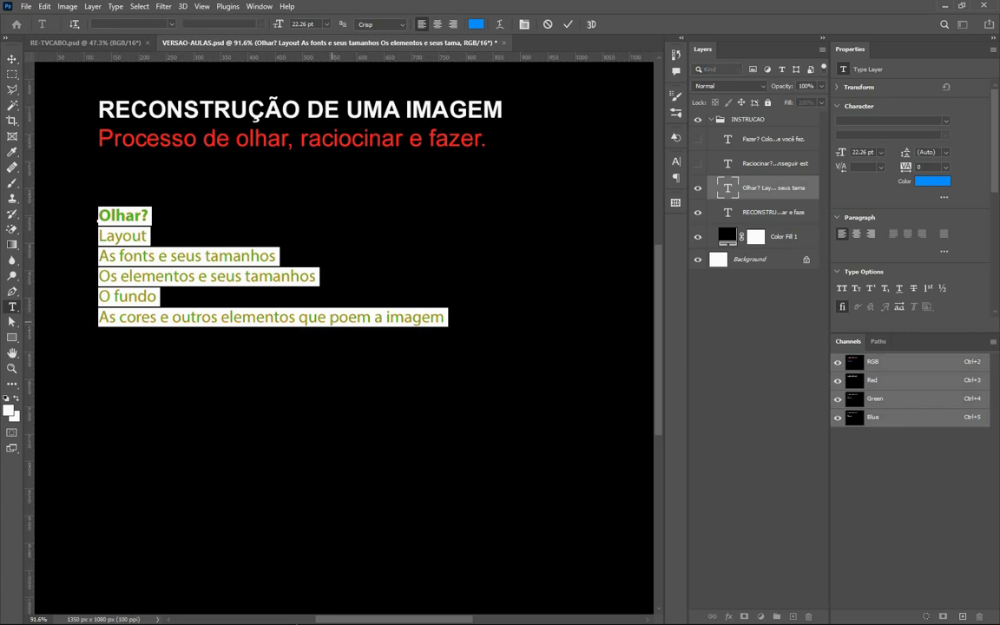
{"action": "key", "text": "super"}
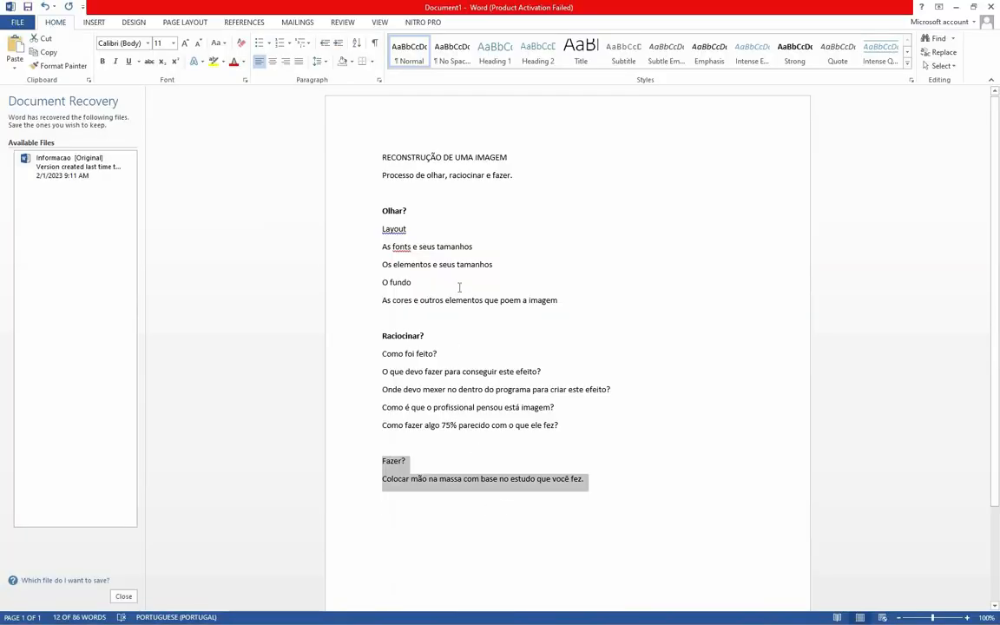
{"action": "left_click", "coordinate": [459, 286]}
{"action": "left_click", "coordinate": [500, 300]}
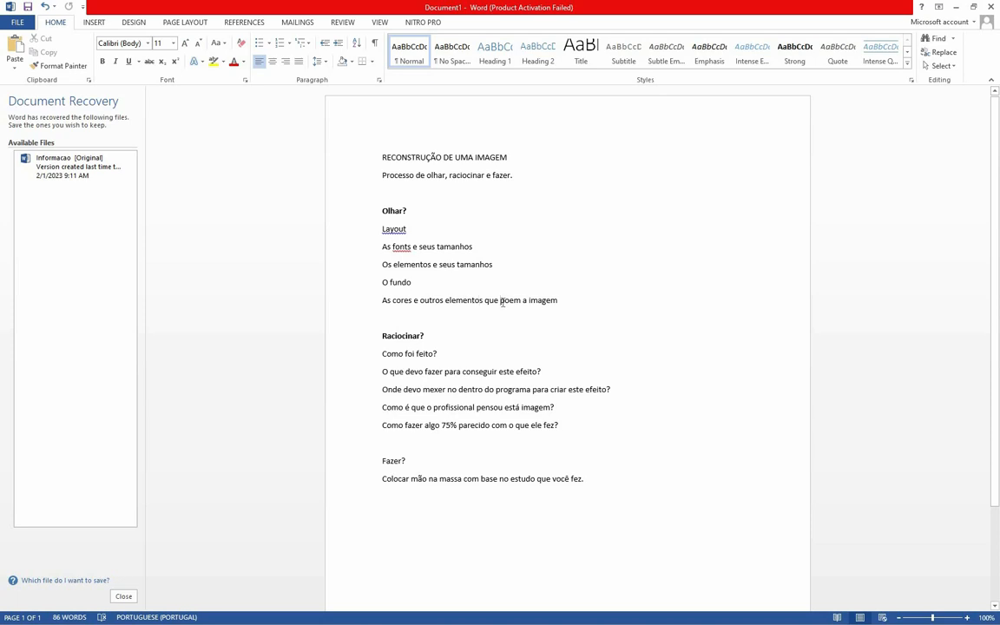
{"action": "type", "text": "com"}
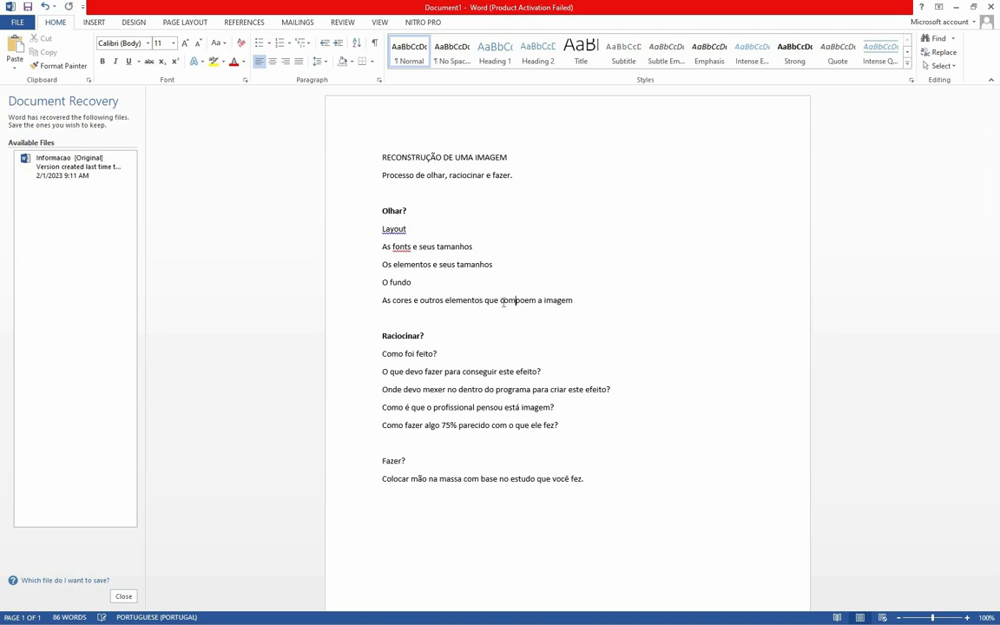
{"action": "right_click", "coordinate": [534, 302]}
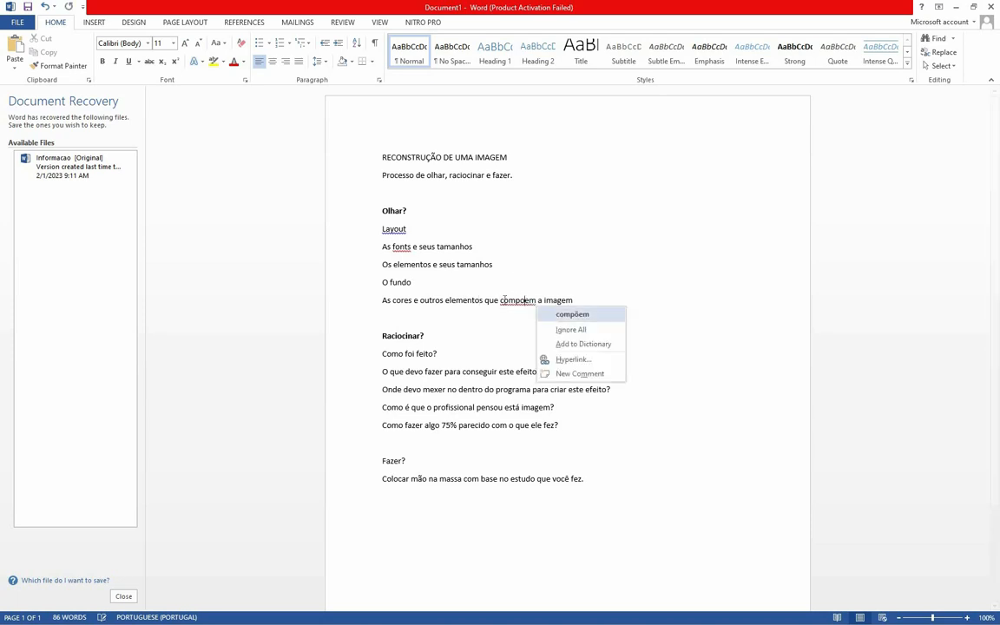
{"action": "left_click", "coordinate": [565, 315]}
Copy the word "compõem" from the Olhar list and switch back to Photoshop.
{"action": "double_click", "coordinate": [502, 302]}
{"action": "key", "text": "ctrl+c"}
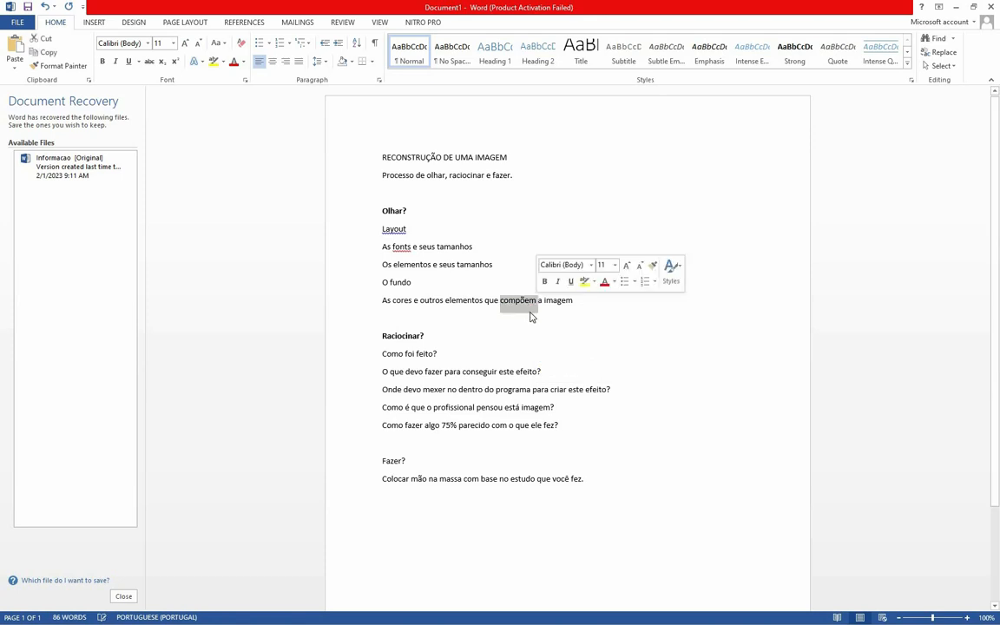
{"action": "right_click", "coordinate": [526, 304]}
{"action": "left_click", "coordinate": [124, 536]}
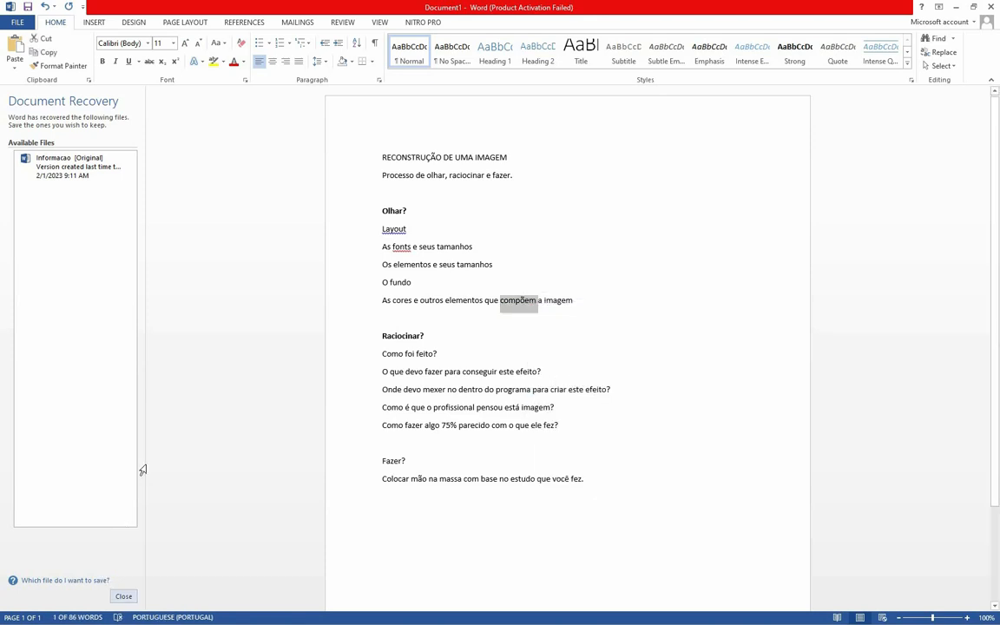
{"action": "key", "text": "super"}
{"action": "left_click", "coordinate": [190, 615]}
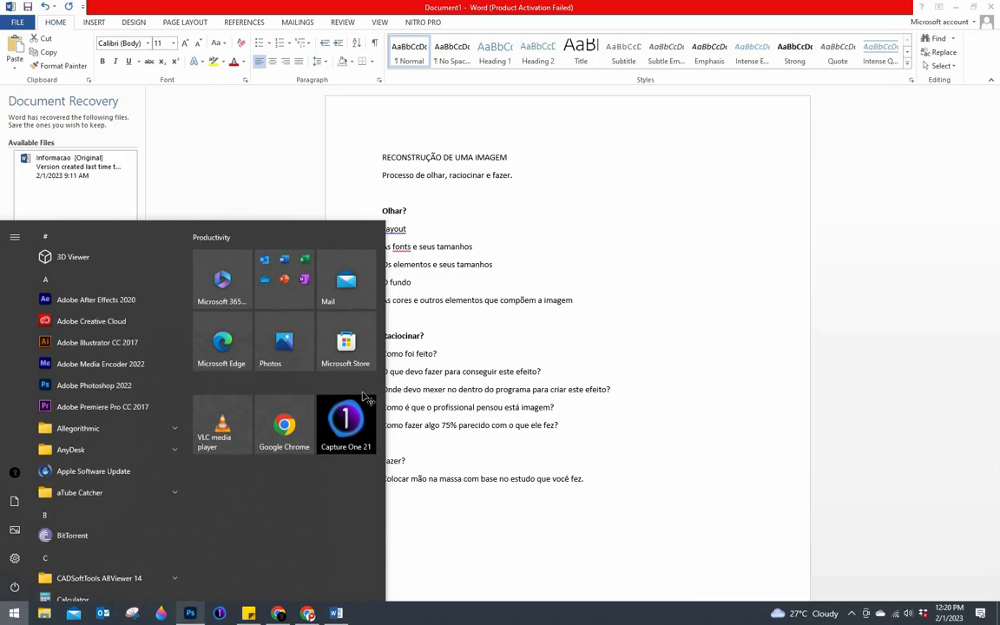
Replace "poem" with the copied "compõem" in the last line of the Olhar text layer and commit the edit.
{"action": "left_click_drag", "start_coordinate": [335, 321], "coordinate": [365, 322]}
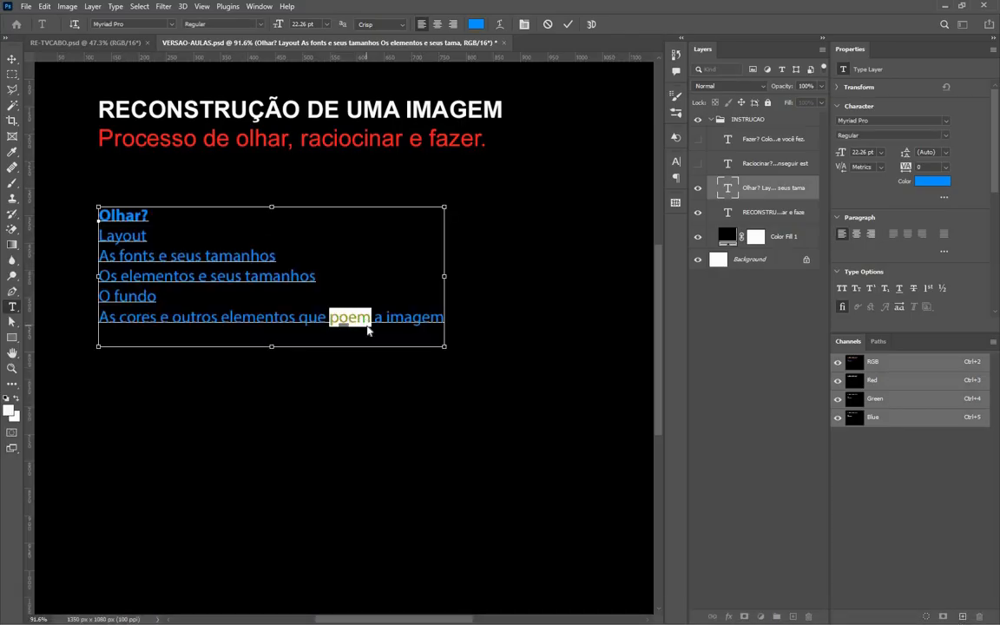
{"action": "key", "text": "ctrl+v"}
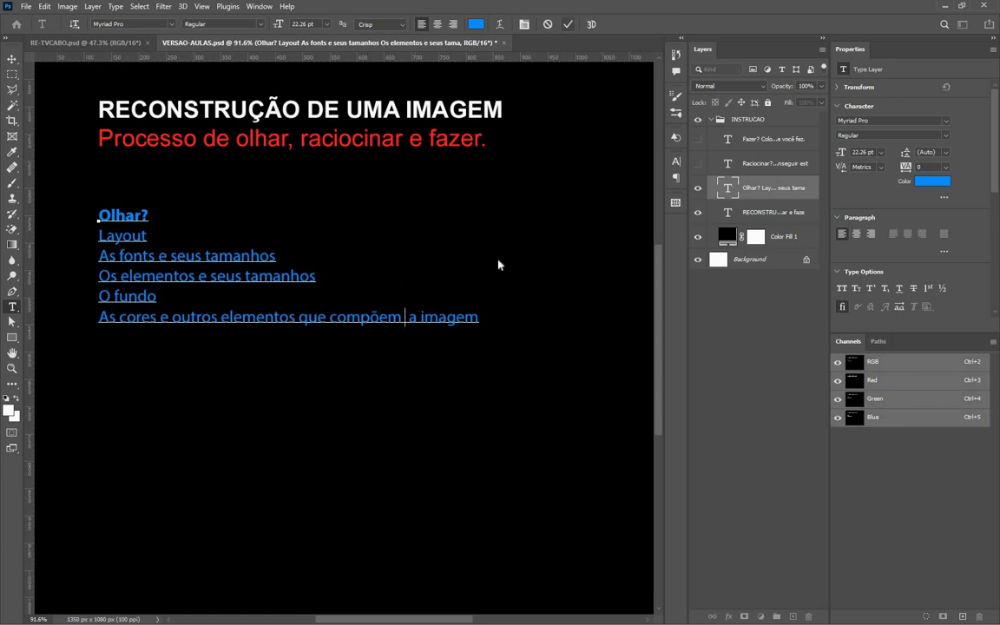
{"action": "key", "text": "ctrl+Return"}
{"action": "key", "text": "v"}
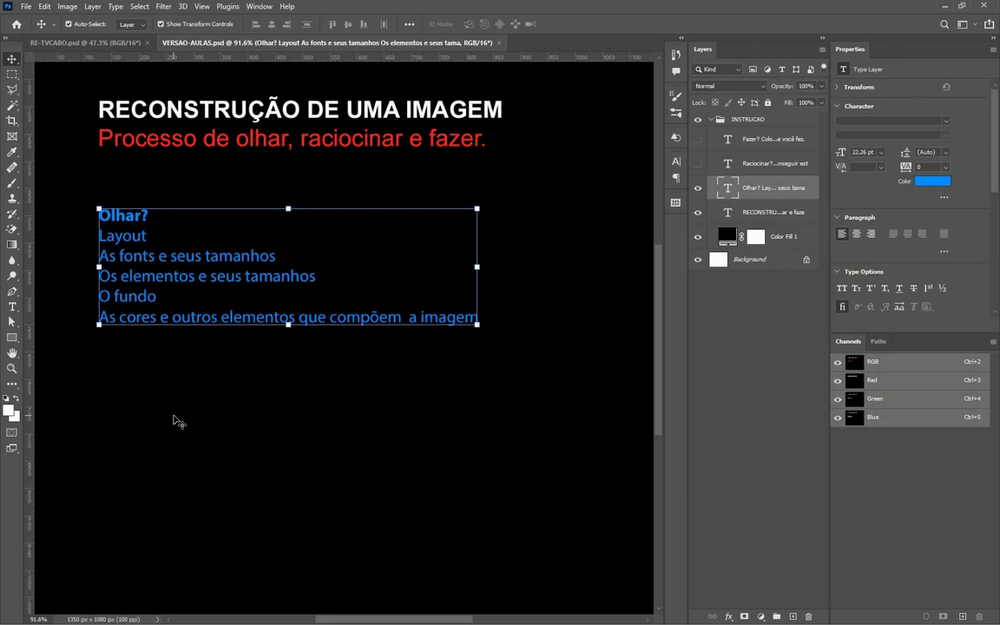
Review the tvcabo.pdf flyer in Chrome against the Olhar points, and return to Photoshop.
{"action": "key", "text": "super"}
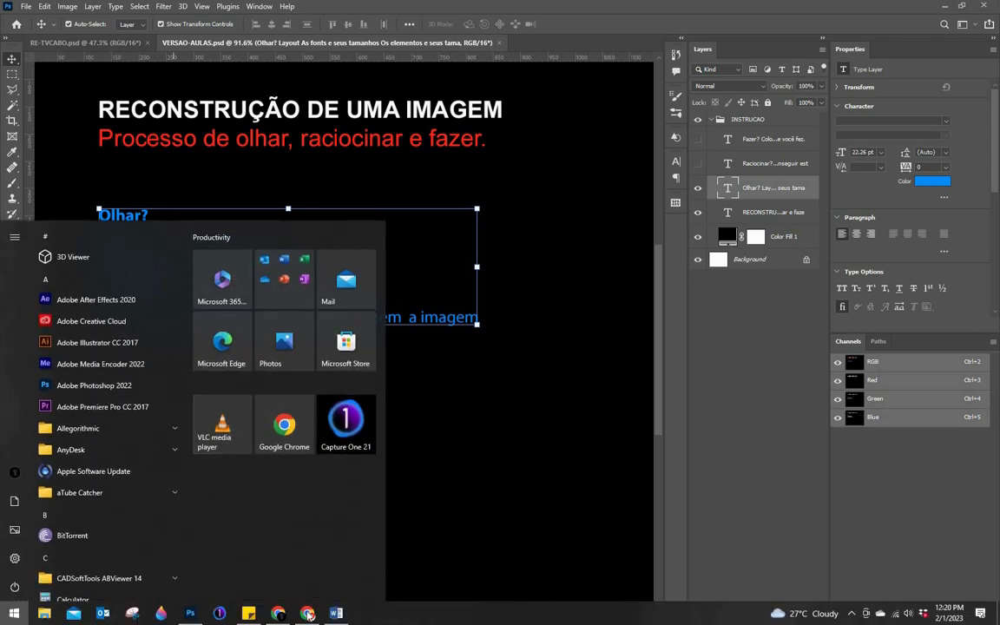
{"action": "left_click", "coordinate": [307, 613]}
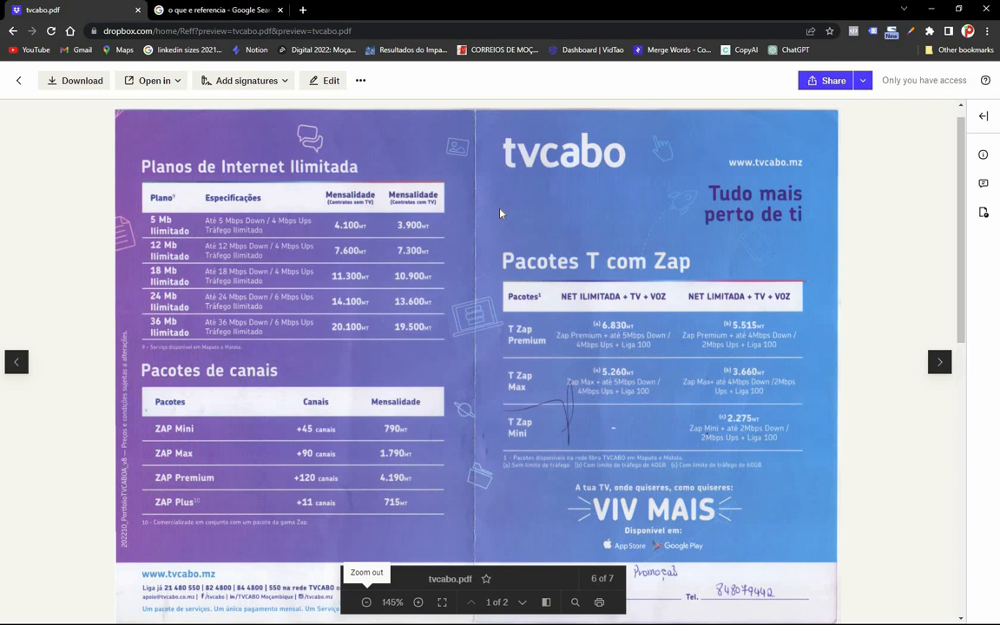
{"action": "key", "text": "super"}
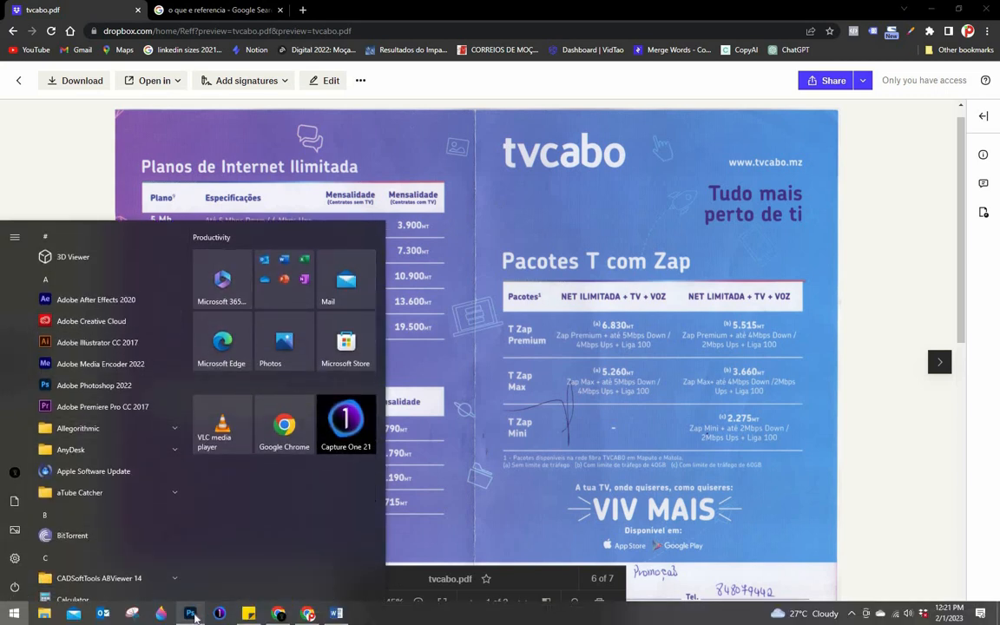
{"action": "mouse_move", "coordinate": [191, 615]}
{"action": "left_click", "coordinate": [173, 555]}
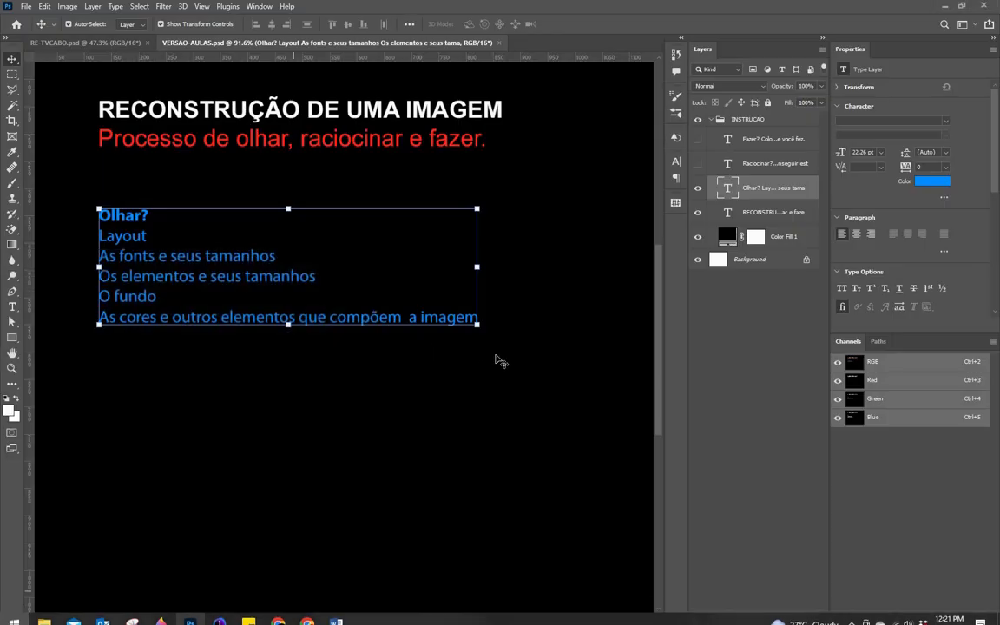
Reveal the Raciocinar text layer in the INSTRUCAO group and select it on the canvas.
{"action": "left_click", "coordinate": [700, 164]}
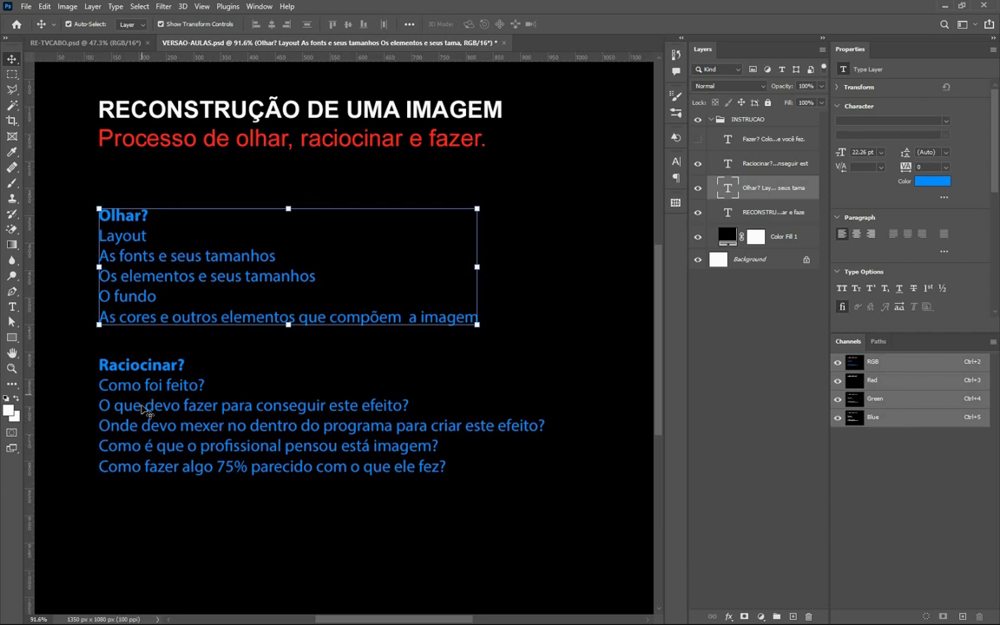
{"action": "left_click", "coordinate": [132, 386]}
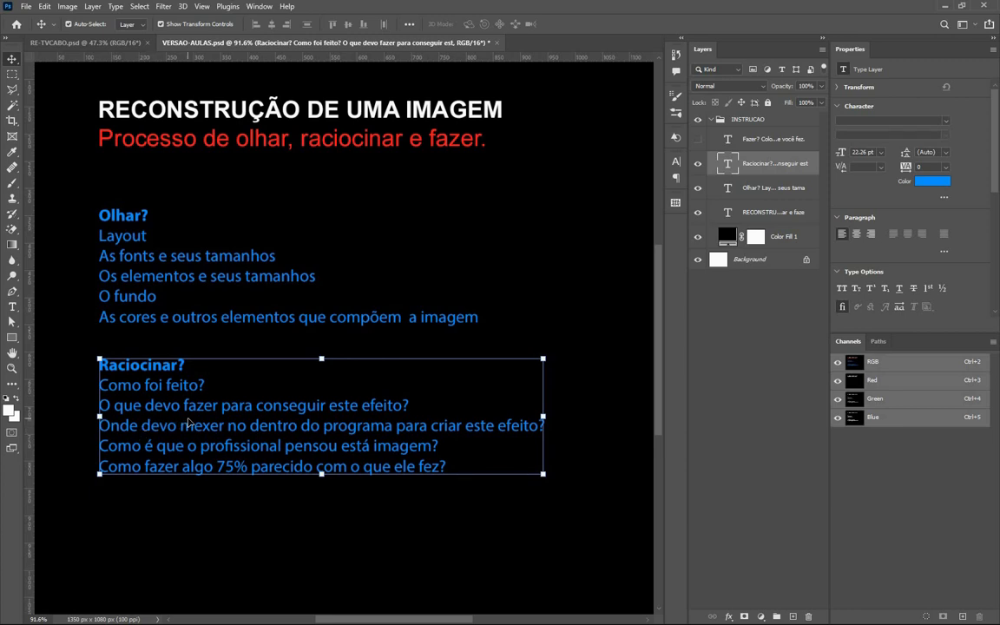
Examine the tvcabo.pdf flyer in Chrome alongside the Raciocinar questions in Photoshop, considering how its effects were made.
{"action": "key", "text": "super"}
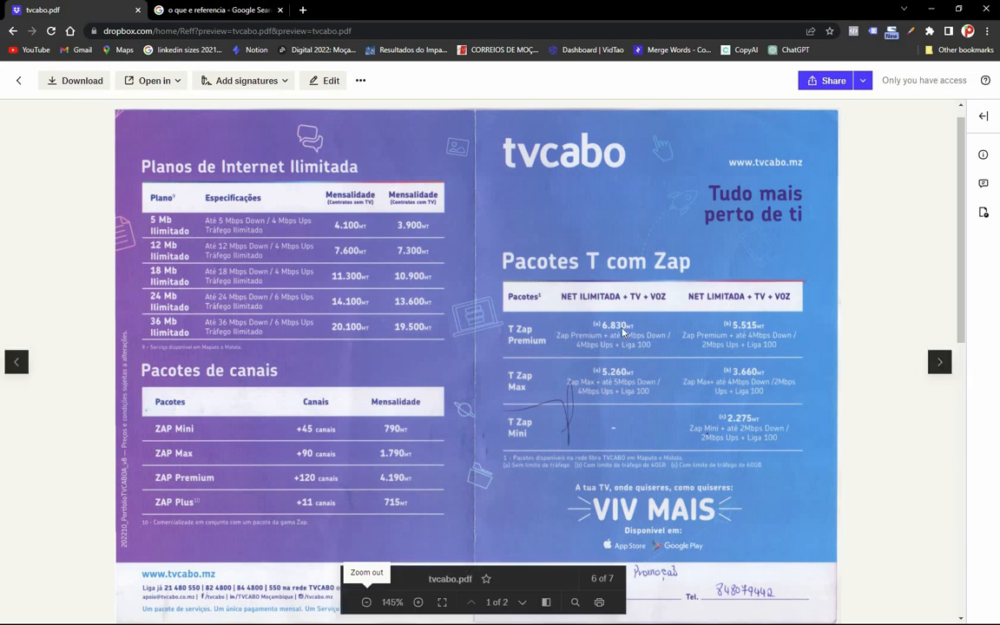
{"action": "key", "text": "super"}
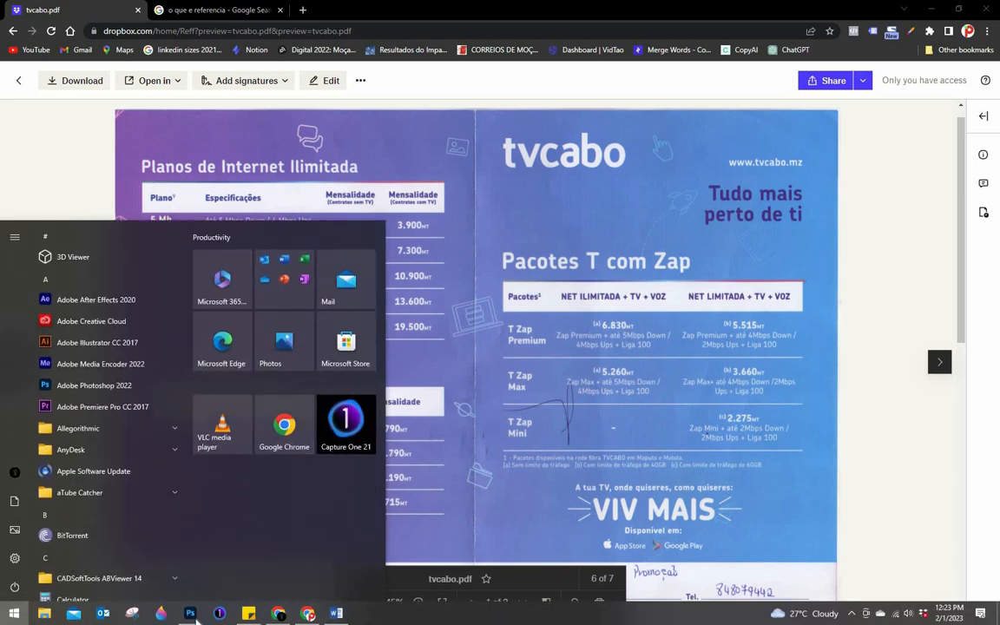
{"action": "left_click", "coordinate": [190, 612]}
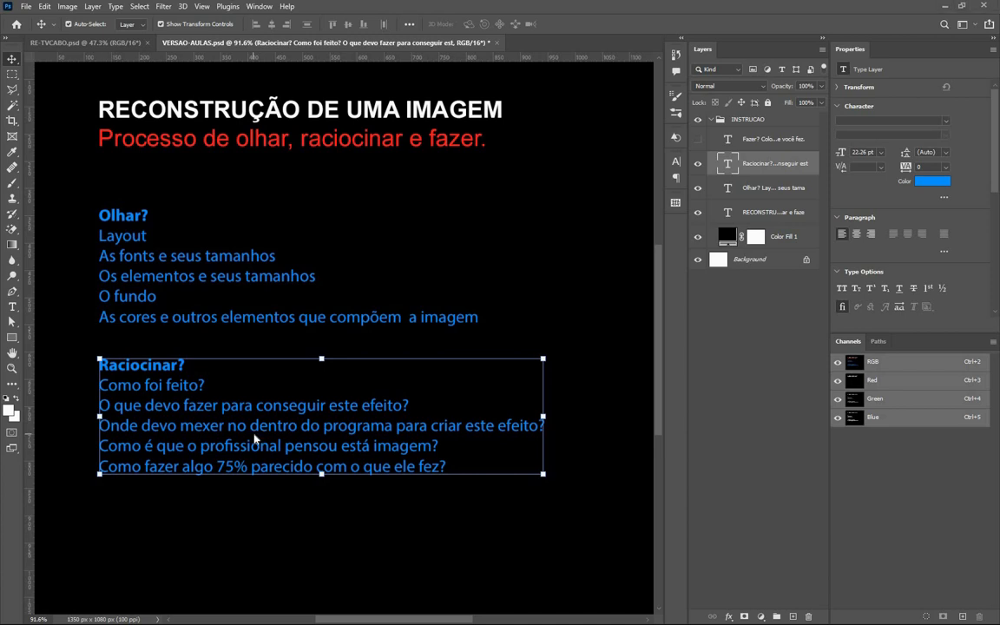
{"action": "key", "text": "super"}
{"action": "left_click", "coordinate": [309, 617]}
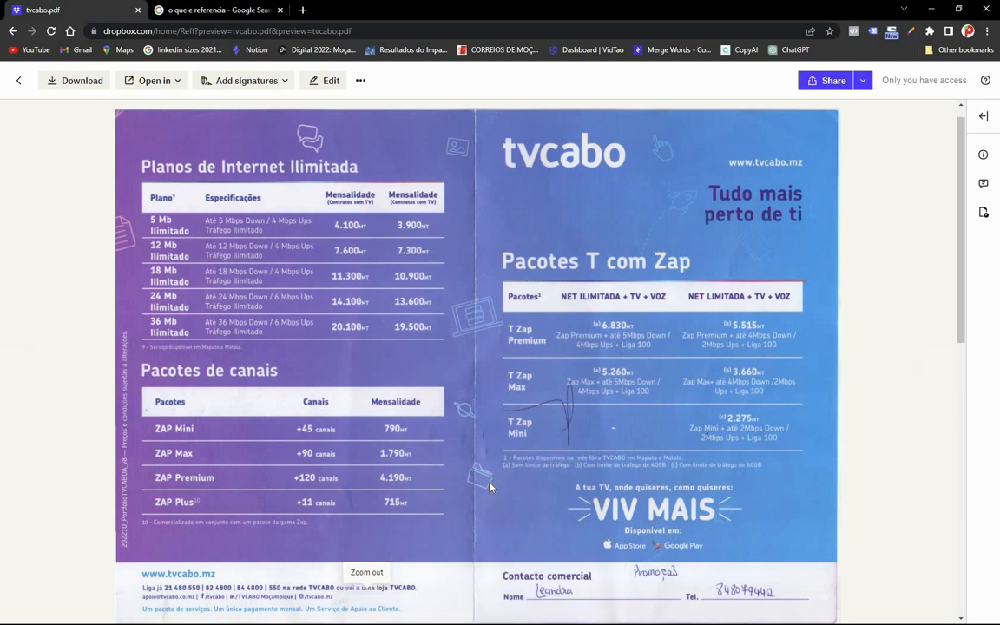
{"action": "key", "text": "super"}
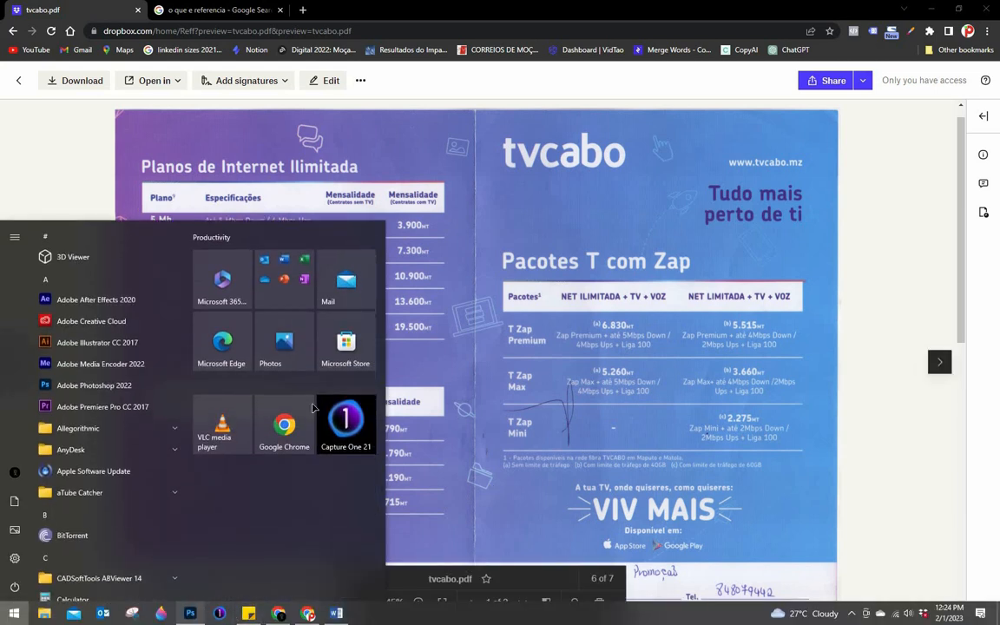
{"action": "left_click", "coordinate": [191, 613]}
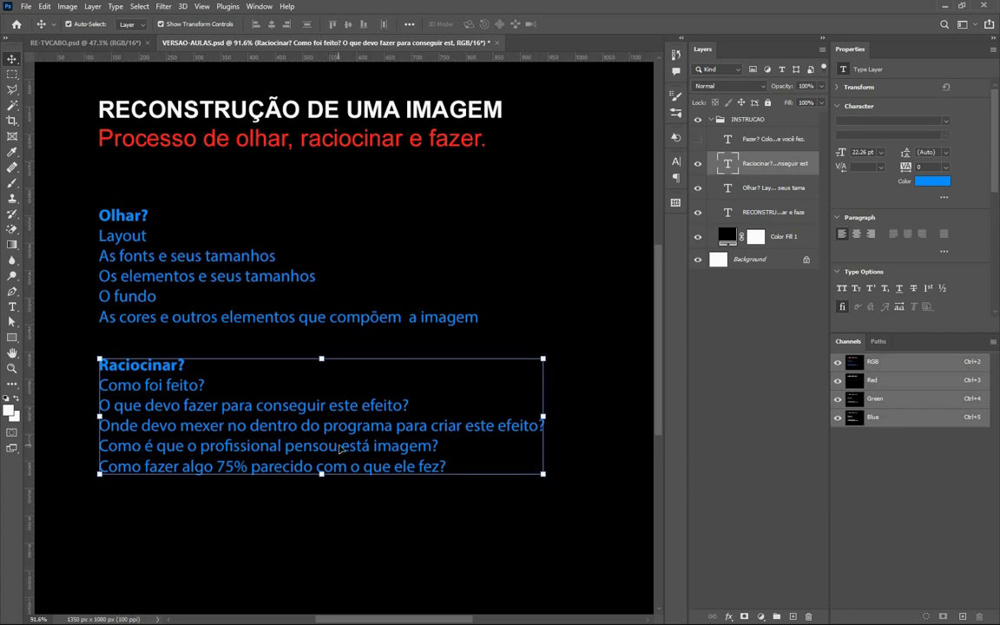
Insert an "n" before "está" in the Raciocinar text so the line reads "pensou nestá imagem?".
{"action": "double_click", "coordinate": [341, 446]}
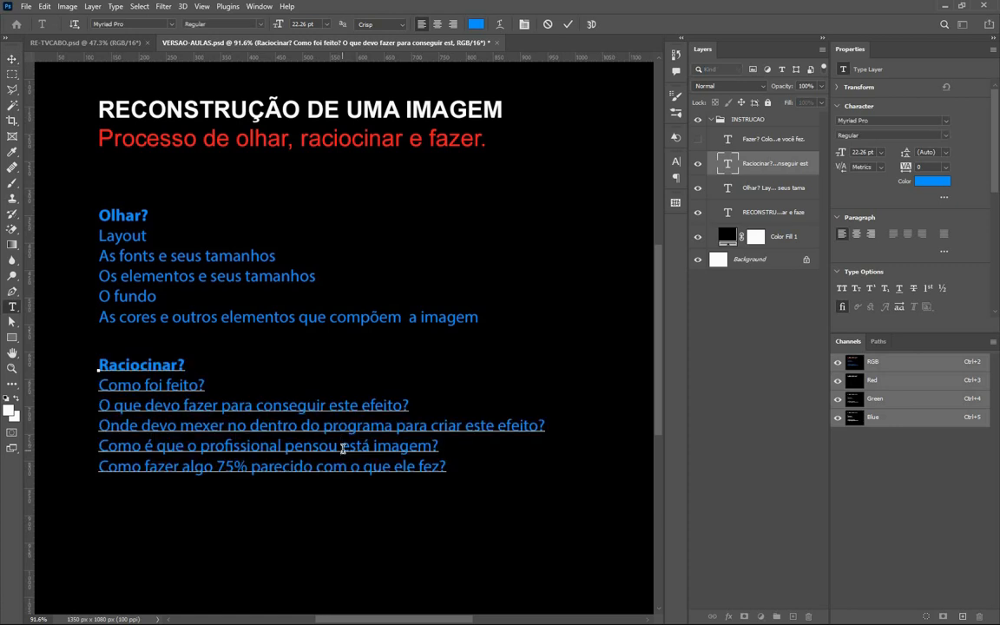
{"action": "type", "text": "n"}
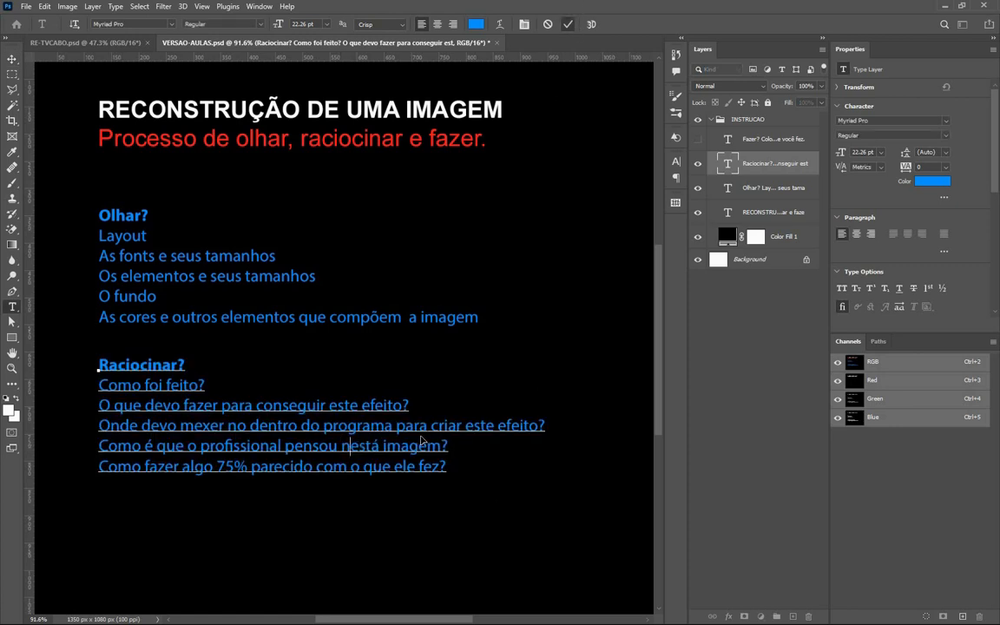
{"action": "key", "text": "ctrl+Return"}
{"action": "key", "text": "v"}
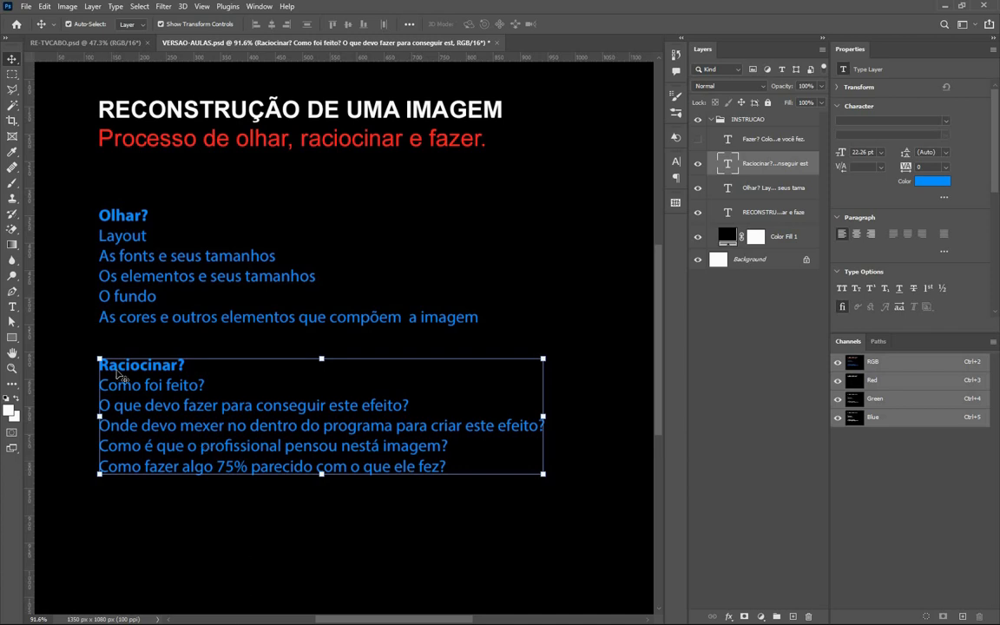
Compare the rebuilt flyer in RE-TVCABO.psd with the original tvcabo.pdf in Chrome, and return to Photoshop.
{"action": "left_click", "coordinate": [87, 41]}
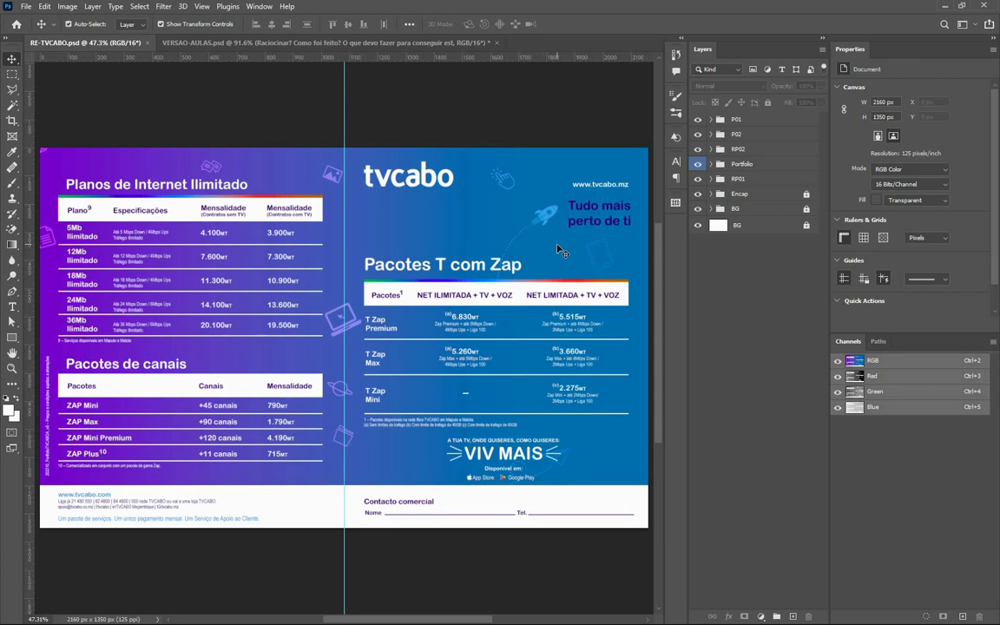
{"action": "key", "text": "super"}
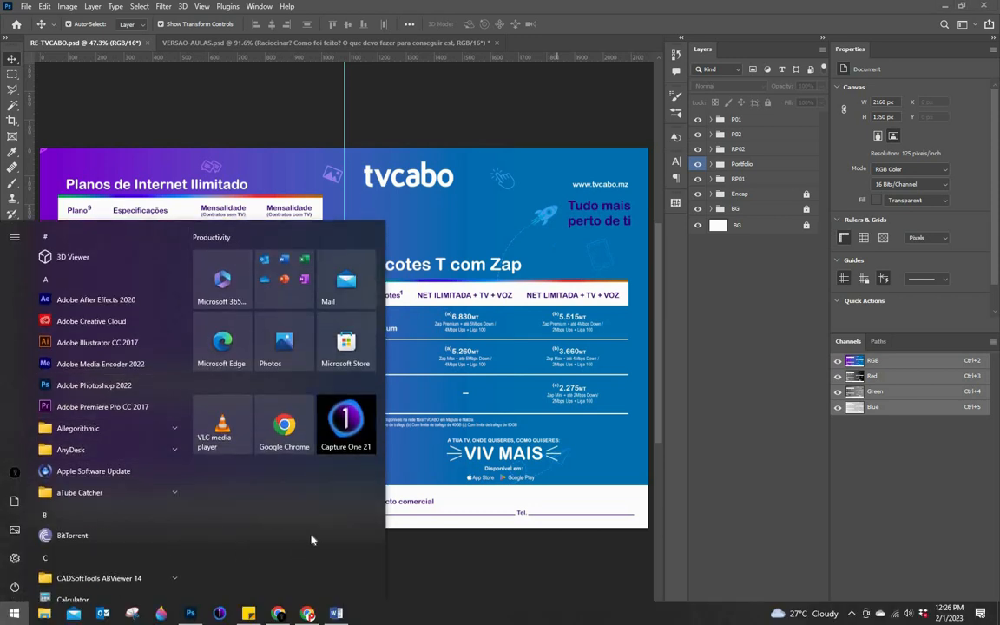
{"action": "left_click", "coordinate": [314, 615]}
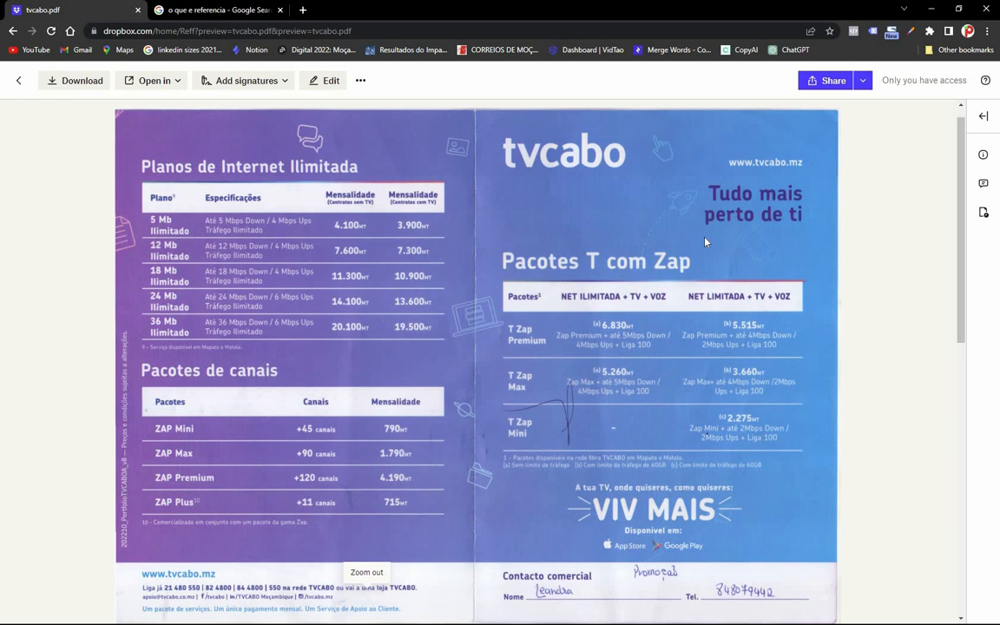
{"action": "key", "text": "super"}
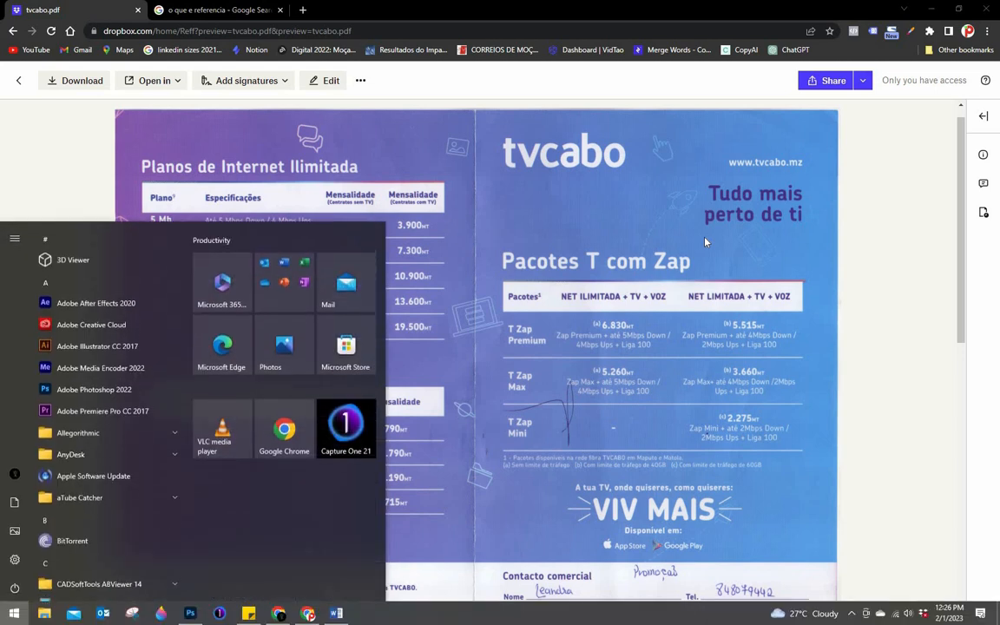
{"action": "left_click", "coordinate": [193, 613]}
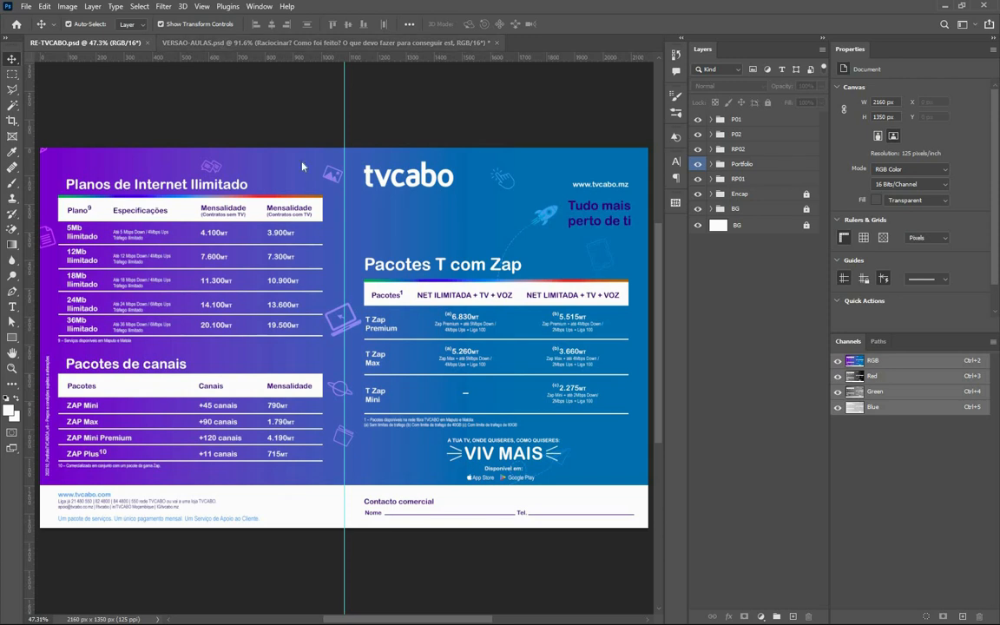
Switch to VERSAO-AULAS.psd and reveal the Fazer text layer beneath the Raciocinar list.
{"action": "left_click", "coordinate": [221, 43]}
{"action": "left_click", "coordinate": [697, 138]}
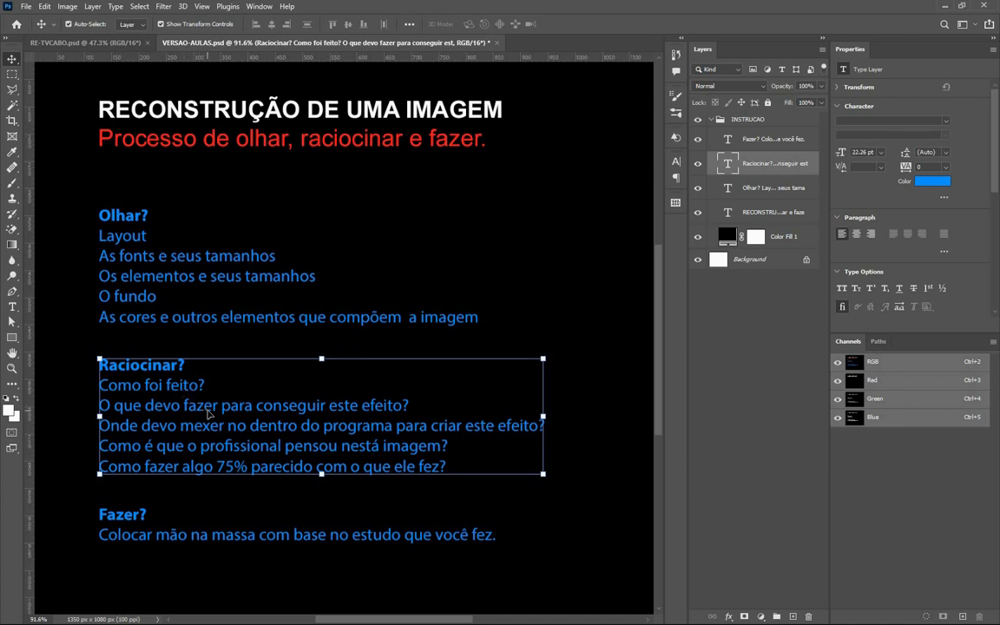
{"action": "left_click", "coordinate": [582, 302]}
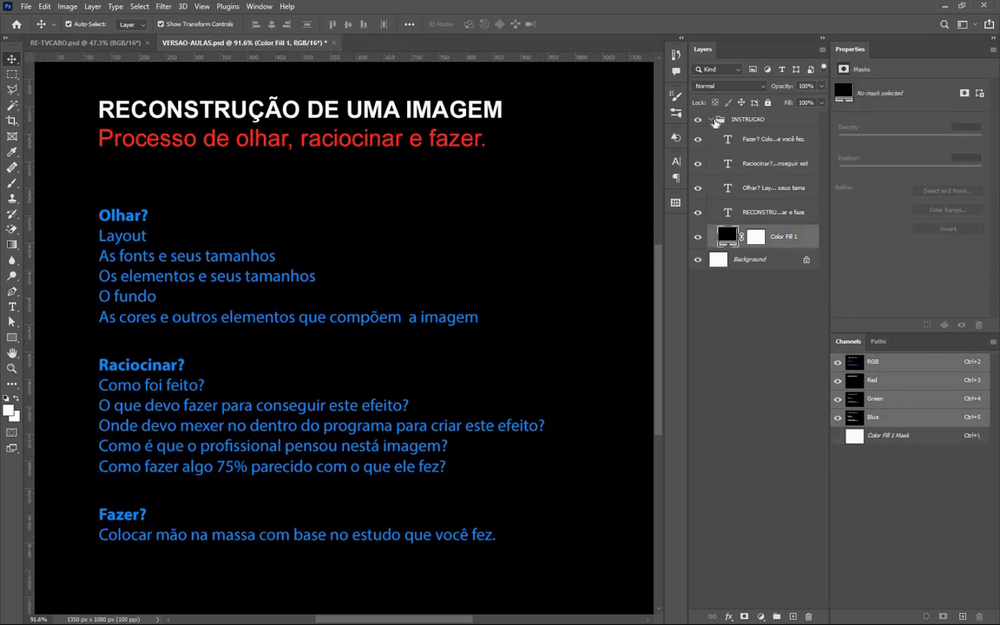
Collapse the INSTRUCAO layer group and leave no layer selected, with the whole canvas in view.
{"action": "left_click", "coordinate": [712, 119]}
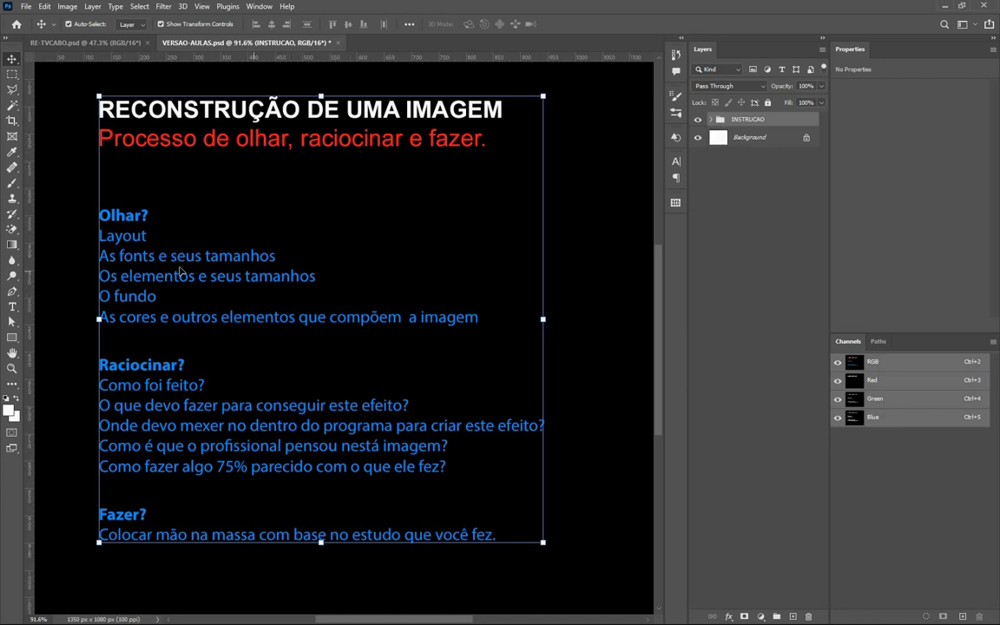
{"action": "left_click", "coordinate": [581, 223]}
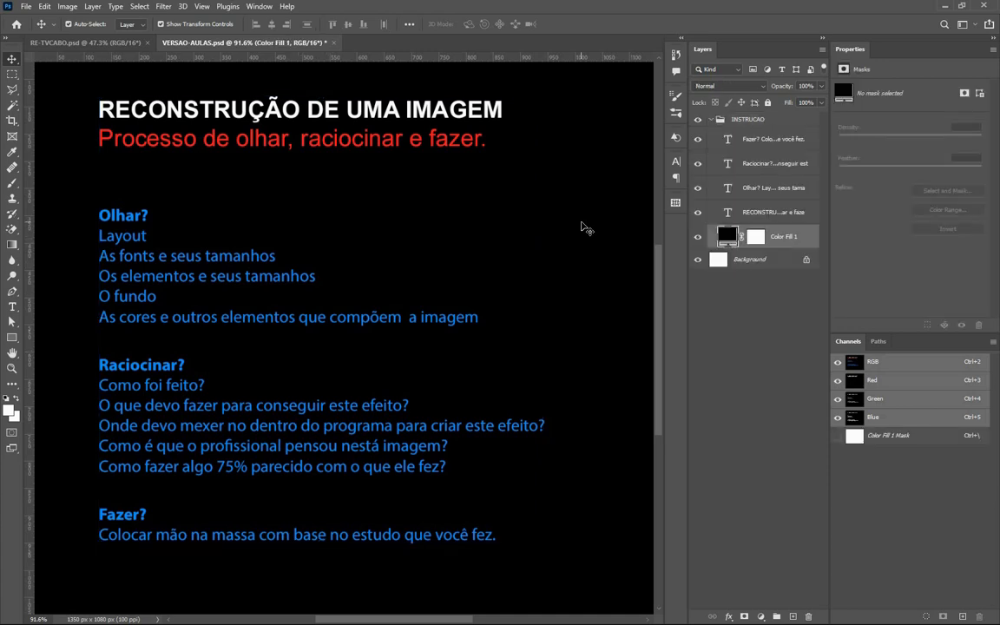
{"action": "key", "text": "ctrl"}
{"action": "scroll", "coordinate": [581, 225], "scroll_direction": "down", "scroll_amount": 2}
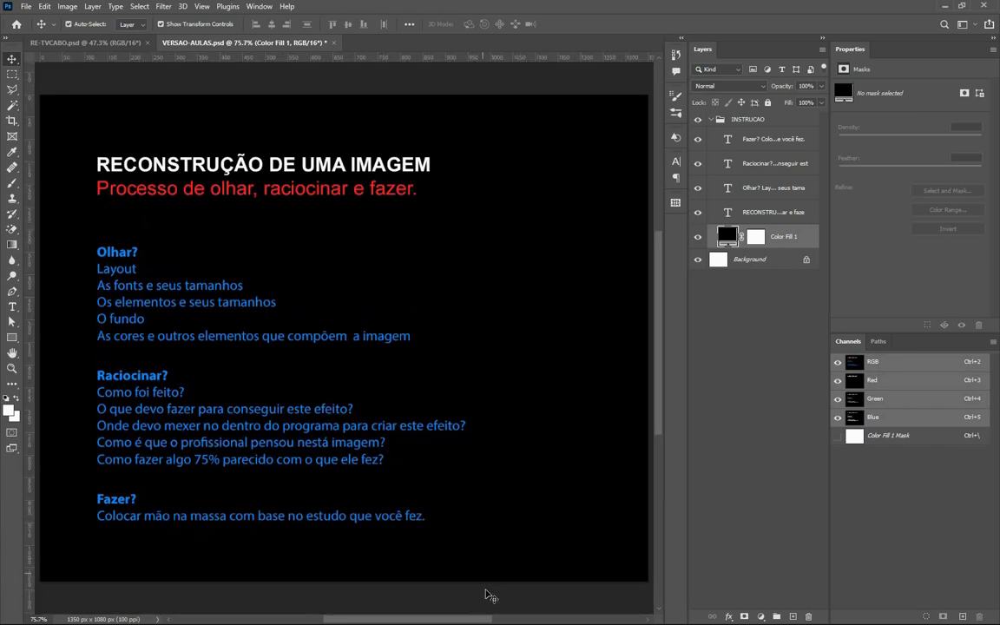
{"action": "left_click", "coordinate": [488, 596]}
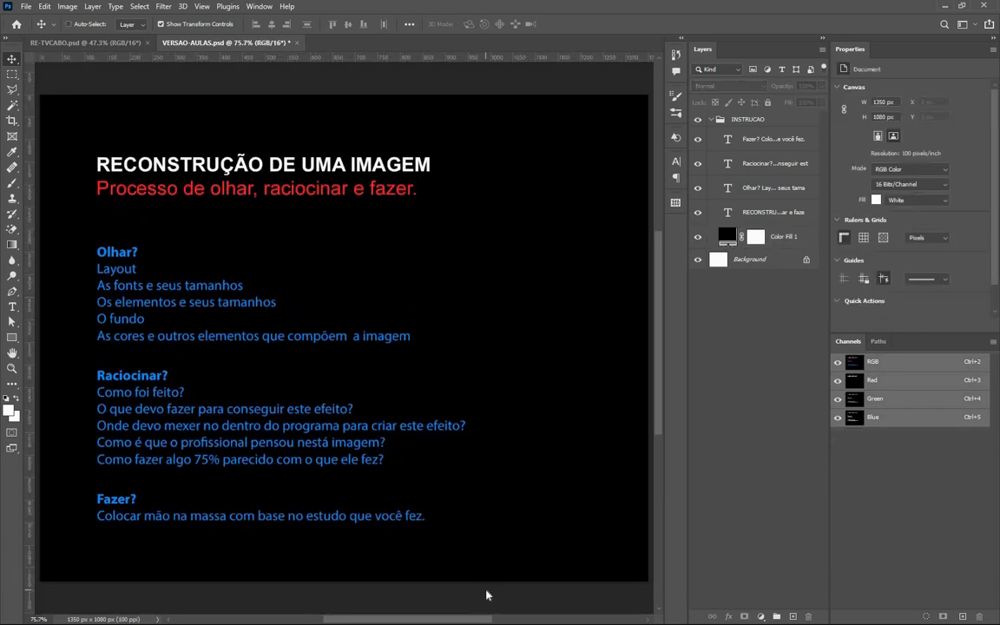
{"action": "left_click", "coordinate": [748, 119]}
{"action": "left_click", "coordinate": [712, 119]}
{"action": "left_click", "coordinate": [747, 248]}
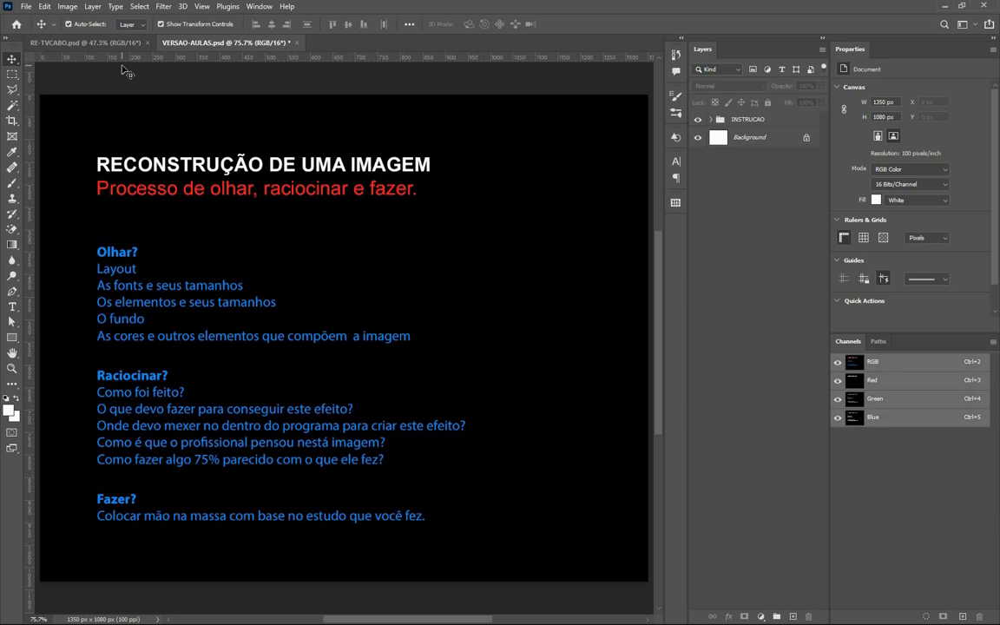
In RE-TVCABO.psd, hide the groups from Encap up to P01, keeping only the BG group and BG layer visible.
{"action": "left_click", "coordinate": [94, 41]}
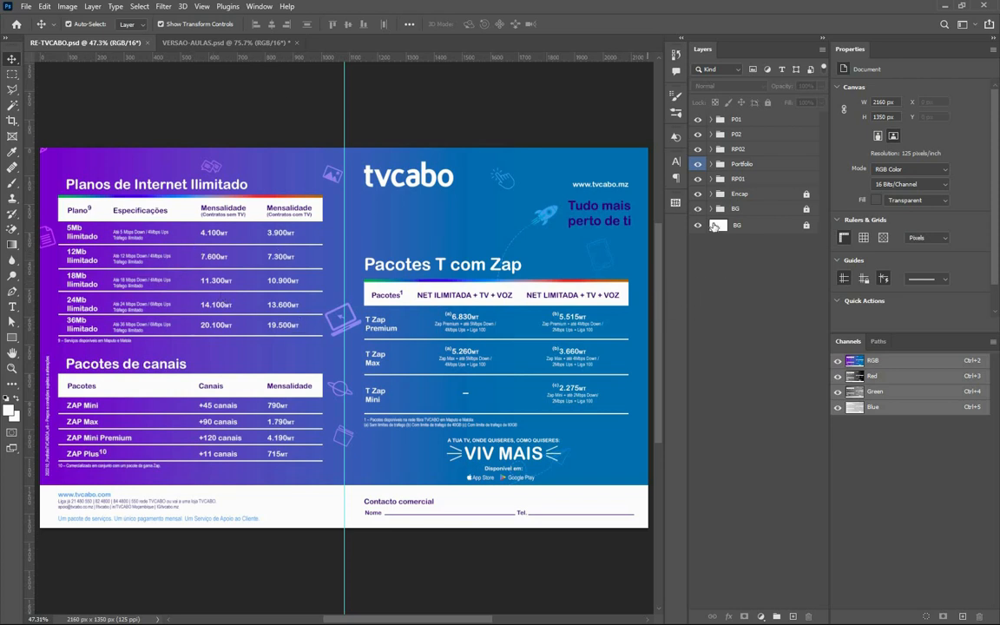
{"action": "left_click_drag", "start_coordinate": [700, 194], "coordinate": [698, 120]}
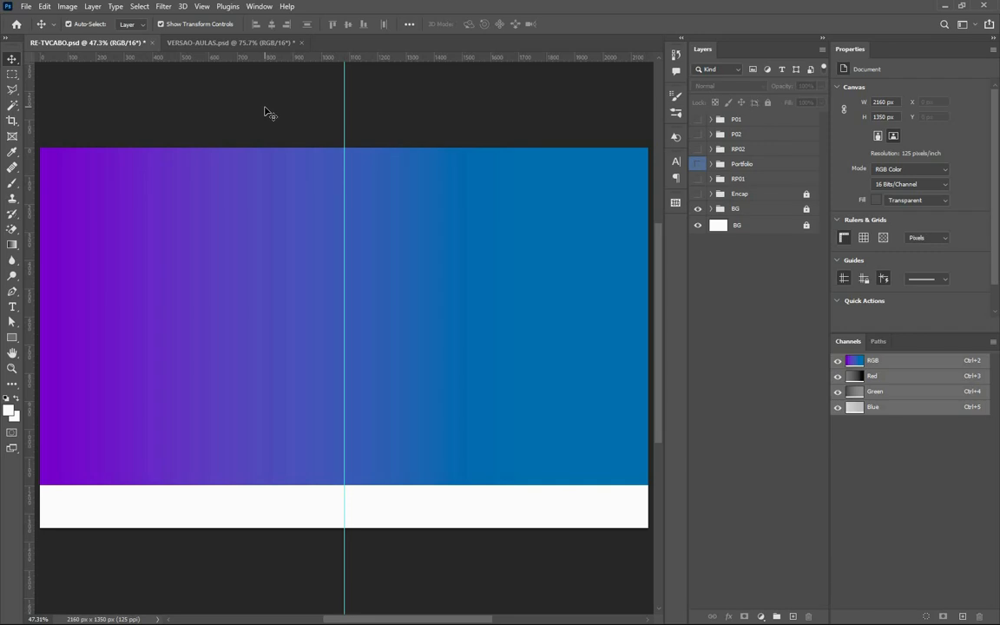
In VERSAO-AULAS.psd, hide the INSTRUCAO group and place a vertical guide at the horizontal centre of the canvas.
{"action": "left_click", "coordinate": [243, 43]}
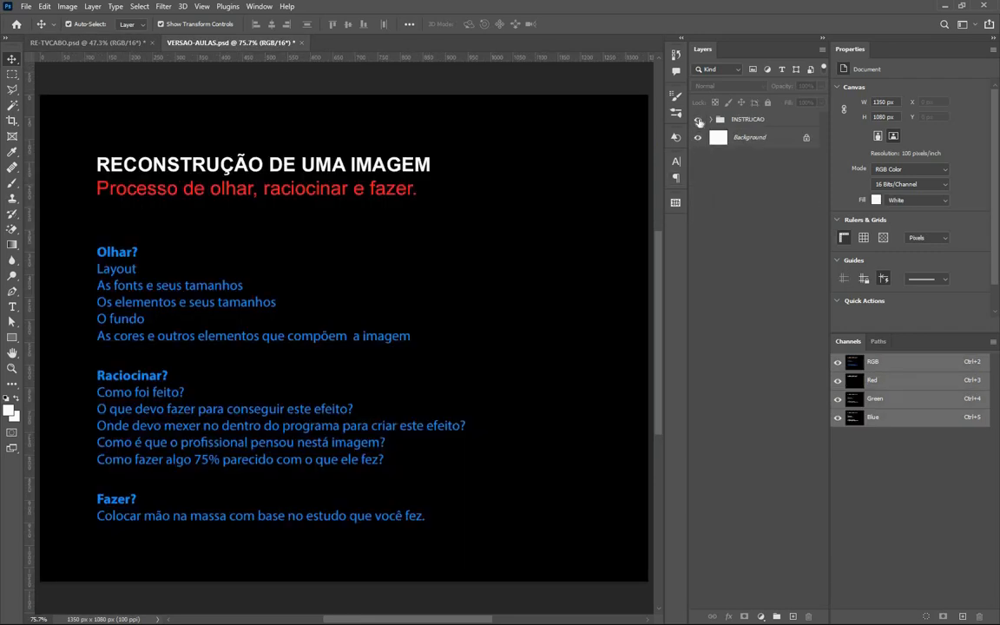
{"action": "left_click", "coordinate": [698, 120]}
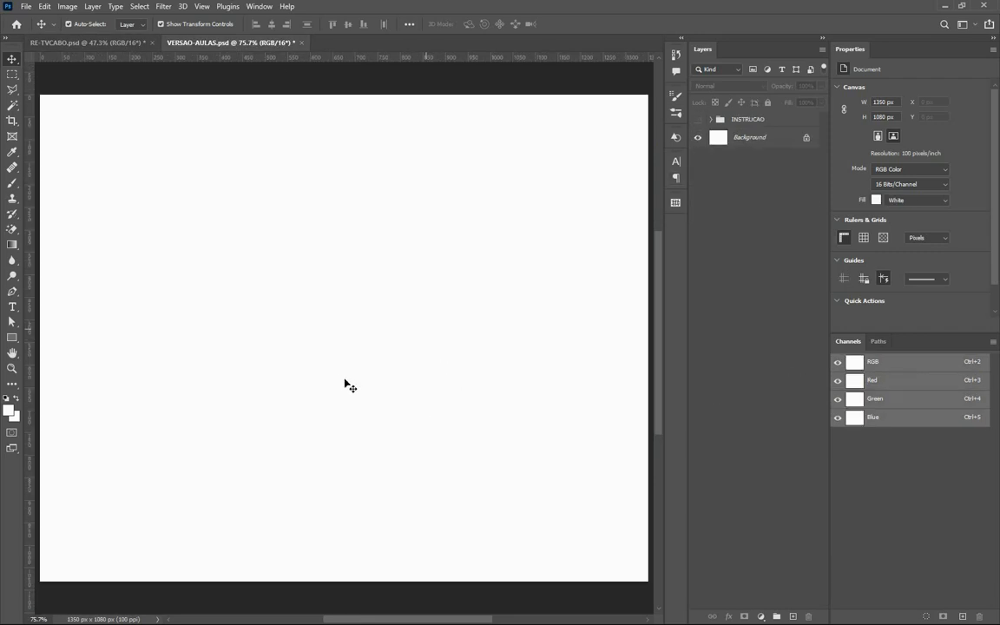
{"action": "left_click_drag", "start_coordinate": [31, 303], "coordinate": [368, 276]}
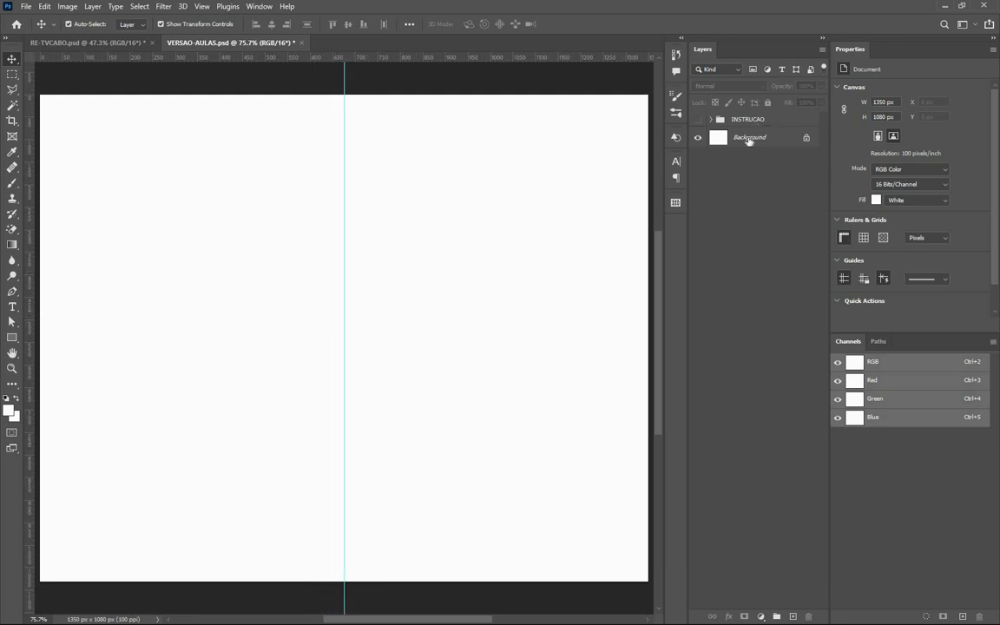
Add a Gradient Fill layer above the Background layer using the black-to-white preset from the Basics set.
{"action": "left_click", "coordinate": [748, 138]}
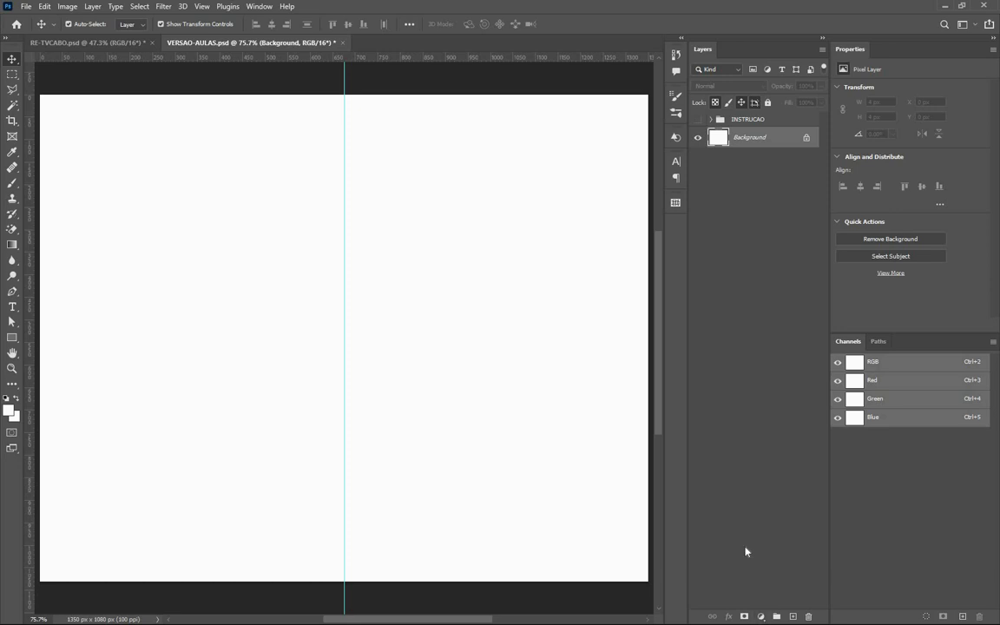
{"action": "left_click", "coordinate": [761, 616]}
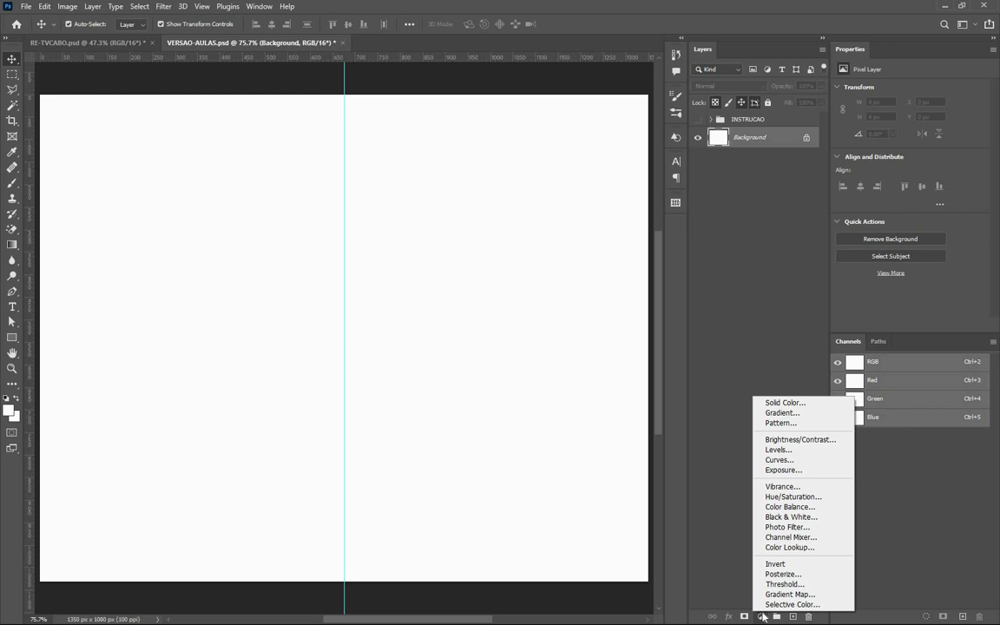
{"action": "left_click", "coordinate": [786, 414]}
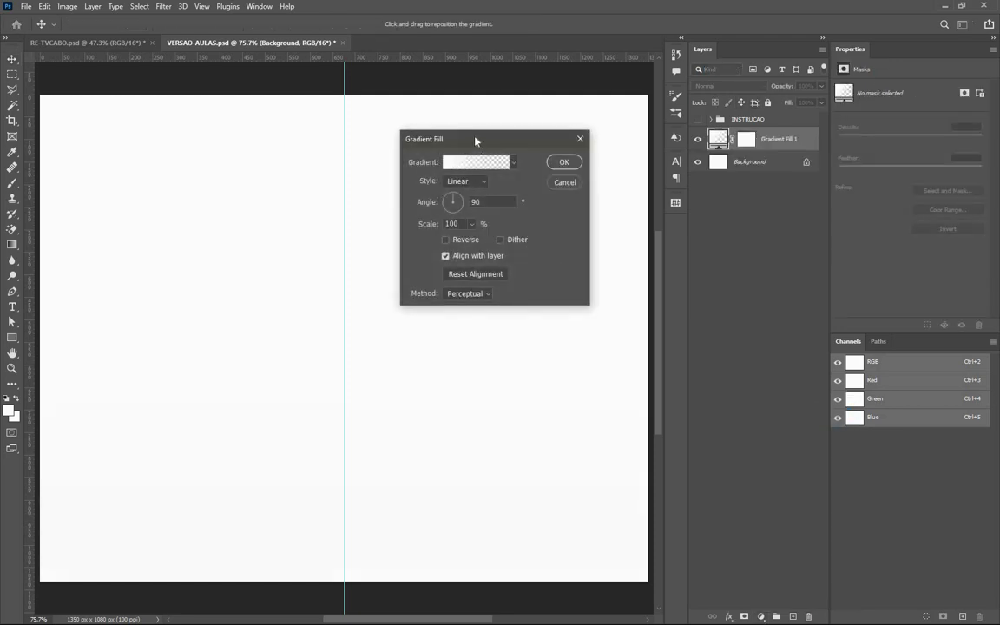
{"action": "left_click_drag", "start_coordinate": [444, 137], "coordinate": [413, 120]}
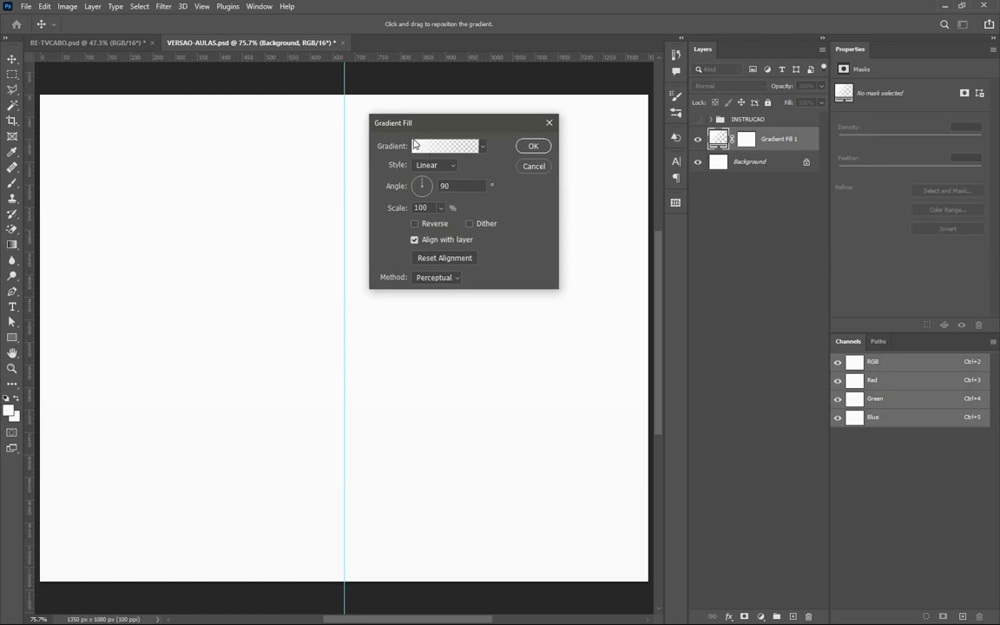
{"action": "left_click", "coordinate": [483, 147]}
{"action": "left_click", "coordinate": [483, 146]}
{"action": "left_click", "coordinate": [483, 146]}
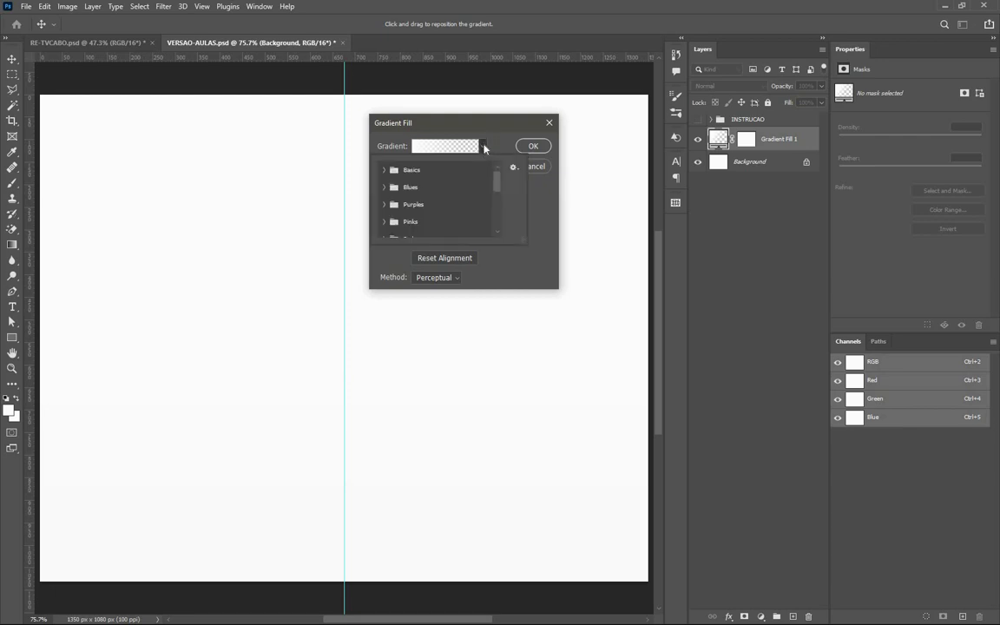
{"action": "left_click", "coordinate": [385, 170]}
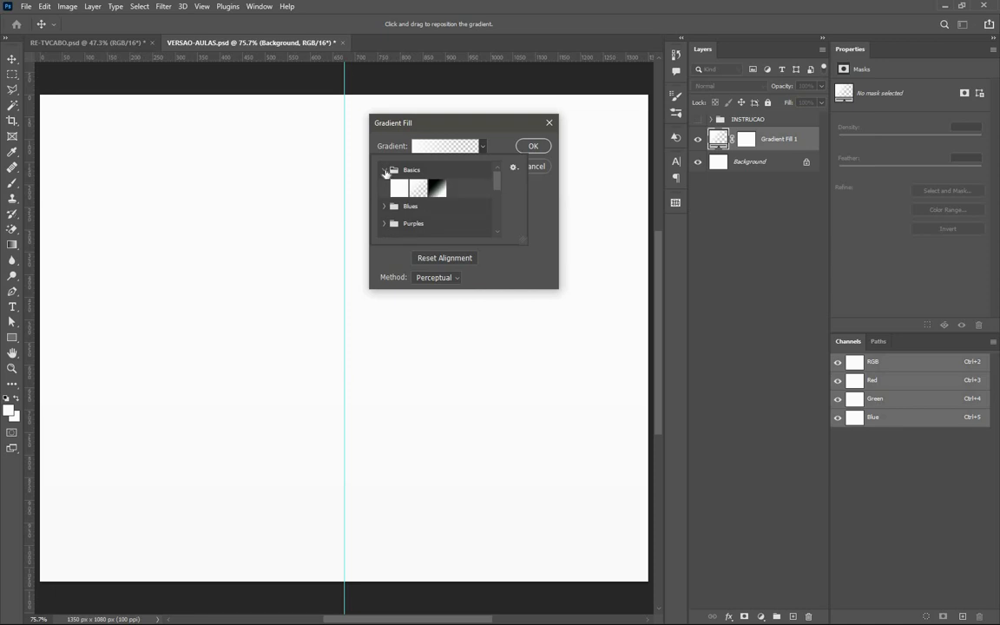
{"action": "left_click", "coordinate": [437, 189]}
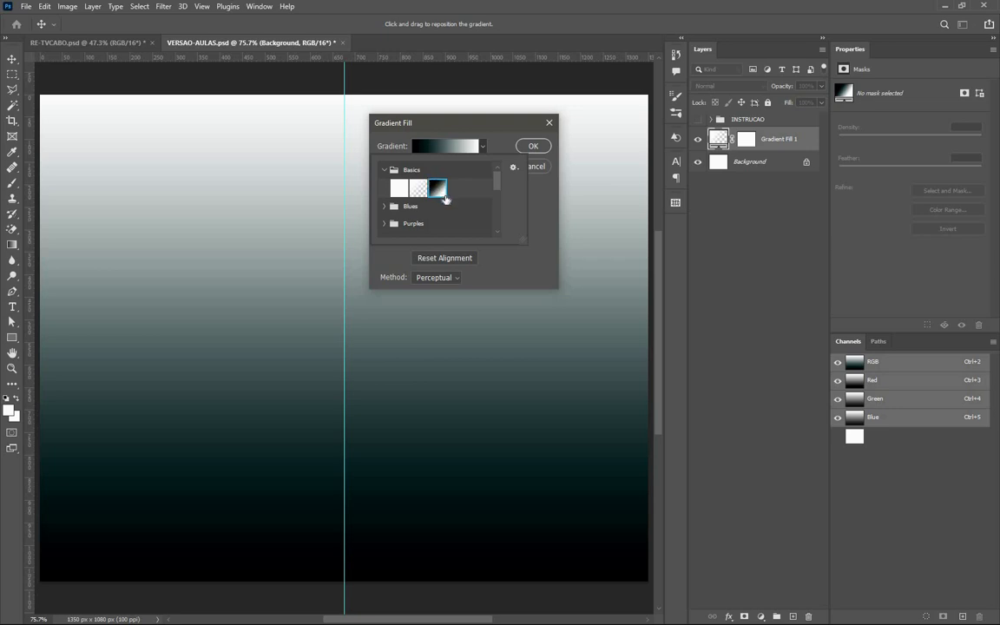
{"action": "left_click", "coordinate": [451, 131]}
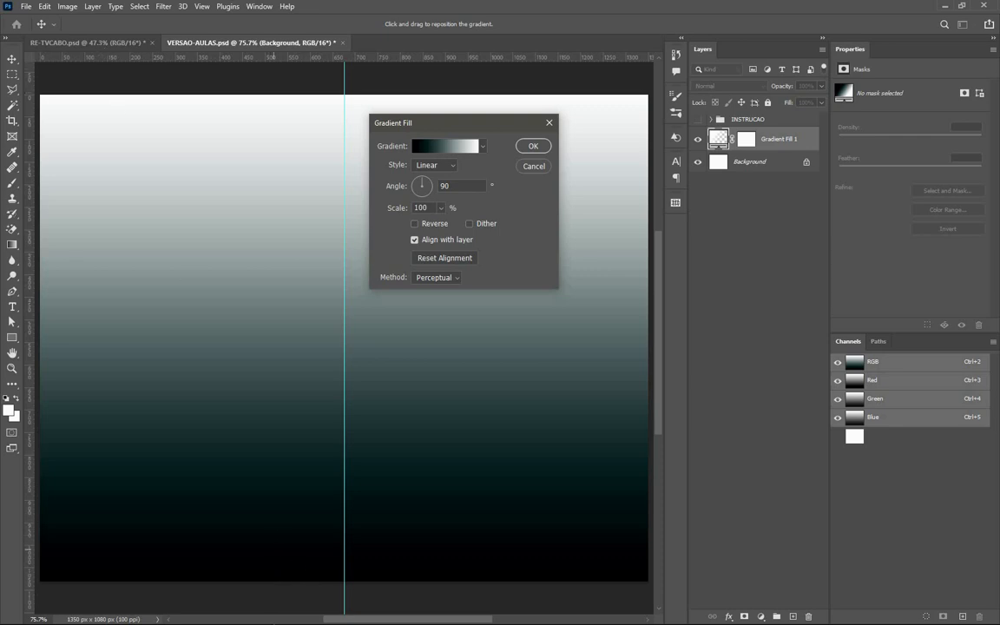
Check the background gradient of the tvcabo.pdf flyer in the browser and return to Photoshop.
{"action": "key", "text": "super"}
{"action": "left_click", "coordinate": [307, 613]}
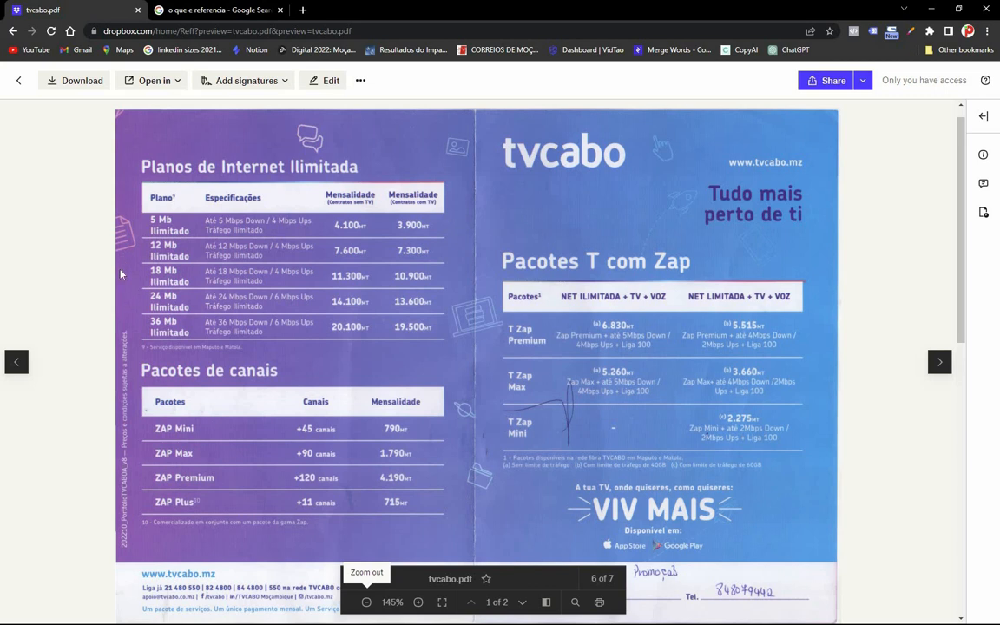
{"action": "key", "text": "super"}
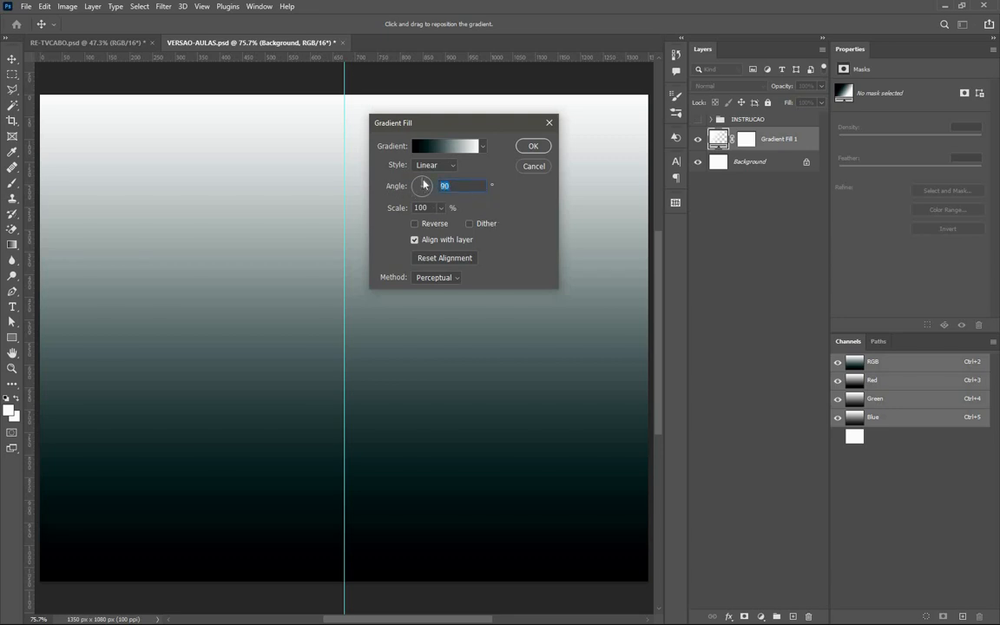
Set the gradient fill's angle to 0 degrees so it runs horizontally from black to white.
{"action": "mouse_move", "coordinate": [417, 189]}
{"action": "left_mouse_down"}
{"action": "mouse_move", "coordinate": [415, 199]}
{"action": "mouse_move", "coordinate": [411, 186]}
{"action": "left_mouse_up"}
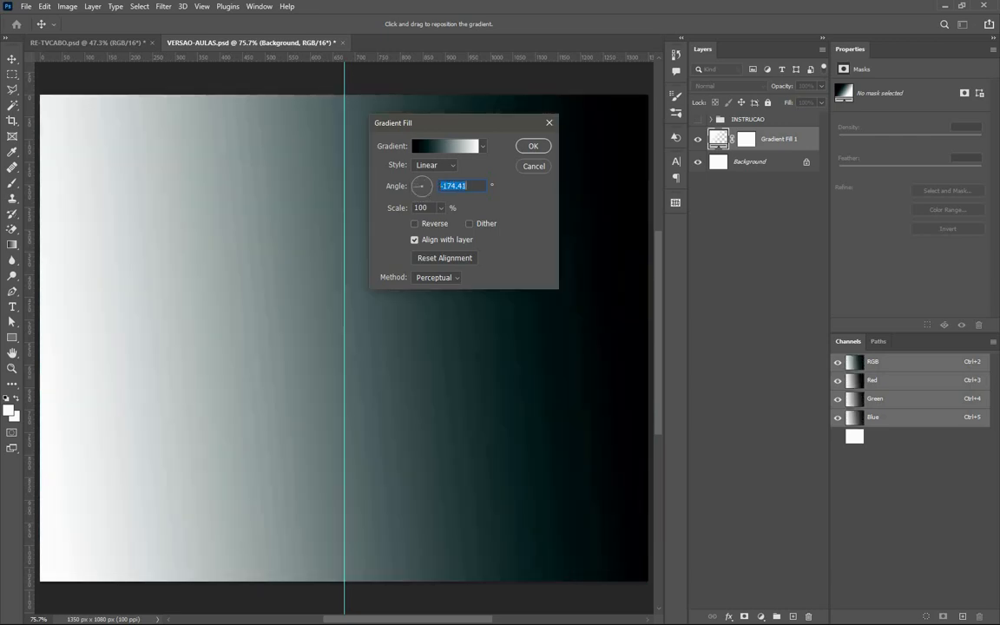
{"action": "type", "text": "0"}
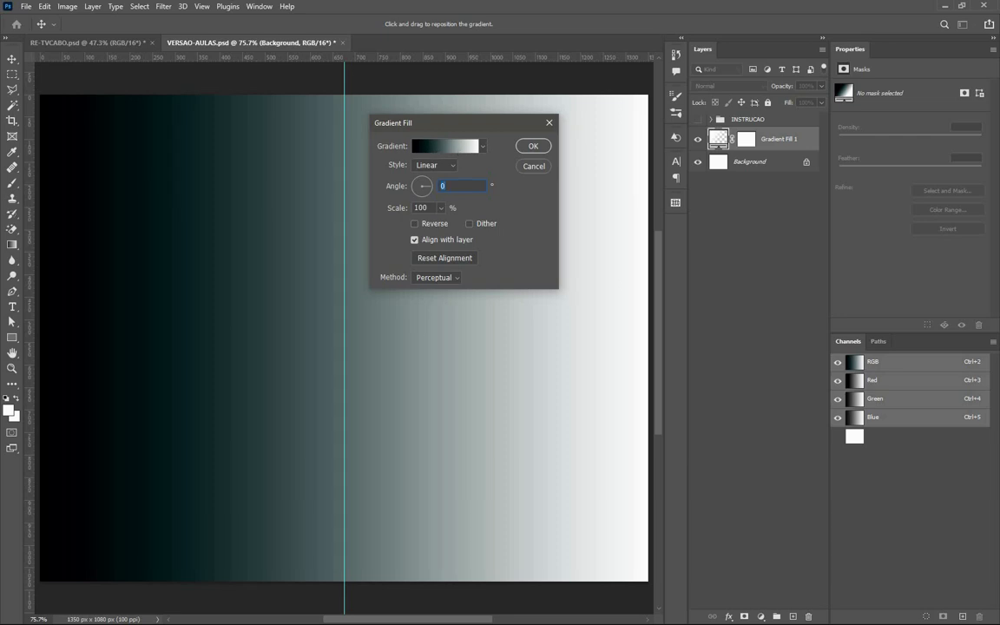
{"action": "type", "text": "0"}
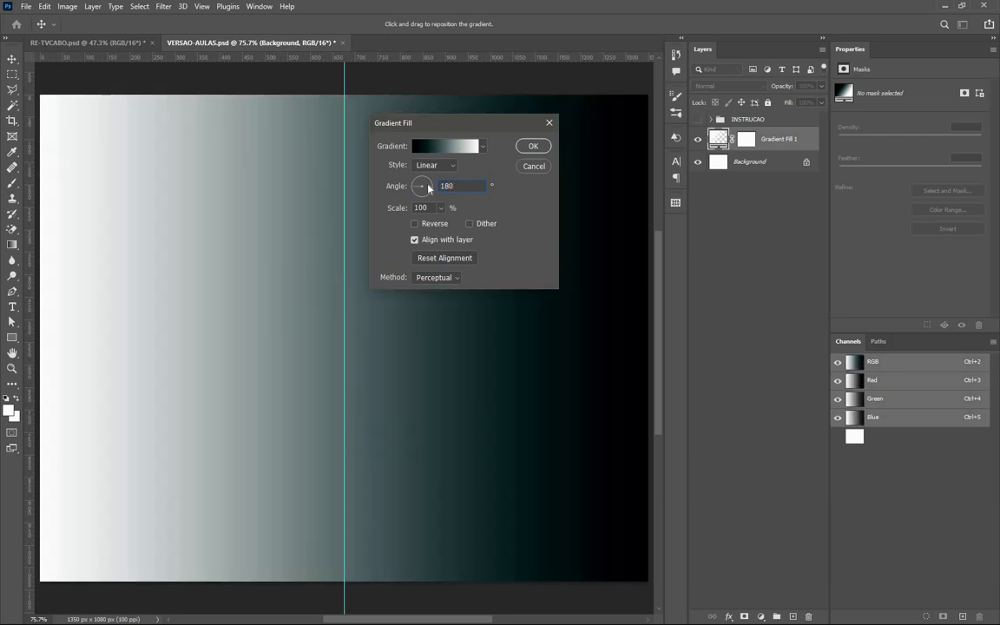
{"action": "key", "text": "ctrl+a"}
{"action": "type", "text": "0"}
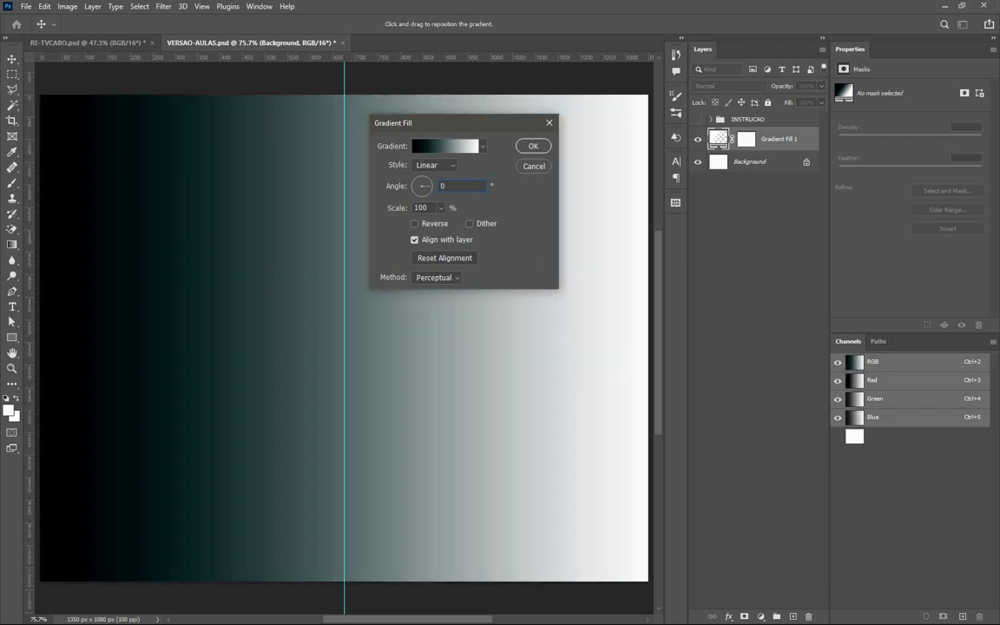
Recolour the gradient's black stop at location 0% to a deep purple.
{"action": "left_click", "coordinate": [431, 147]}
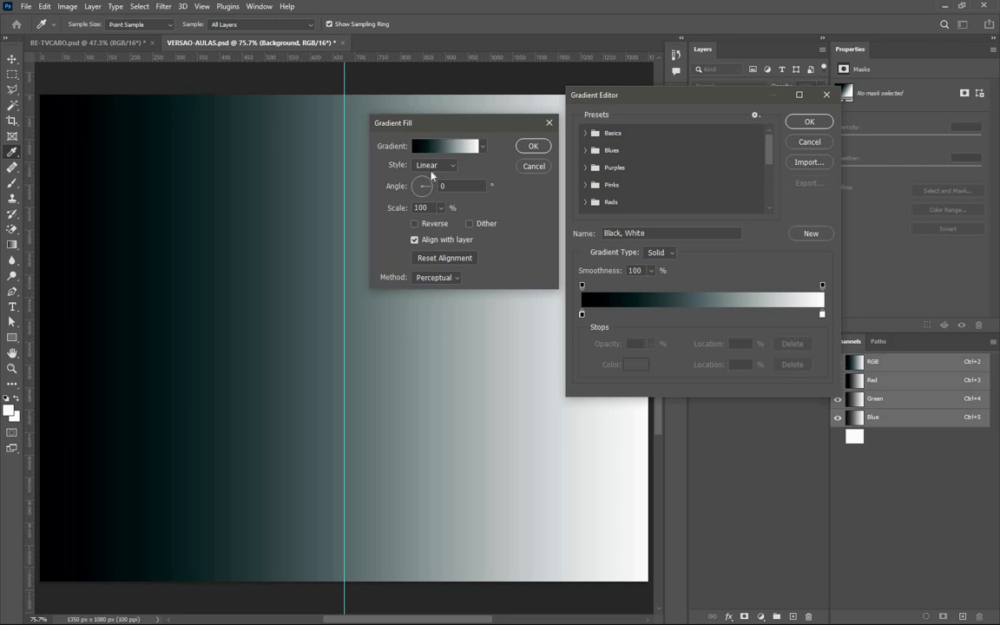
{"action": "left_click", "coordinate": [581, 315]}
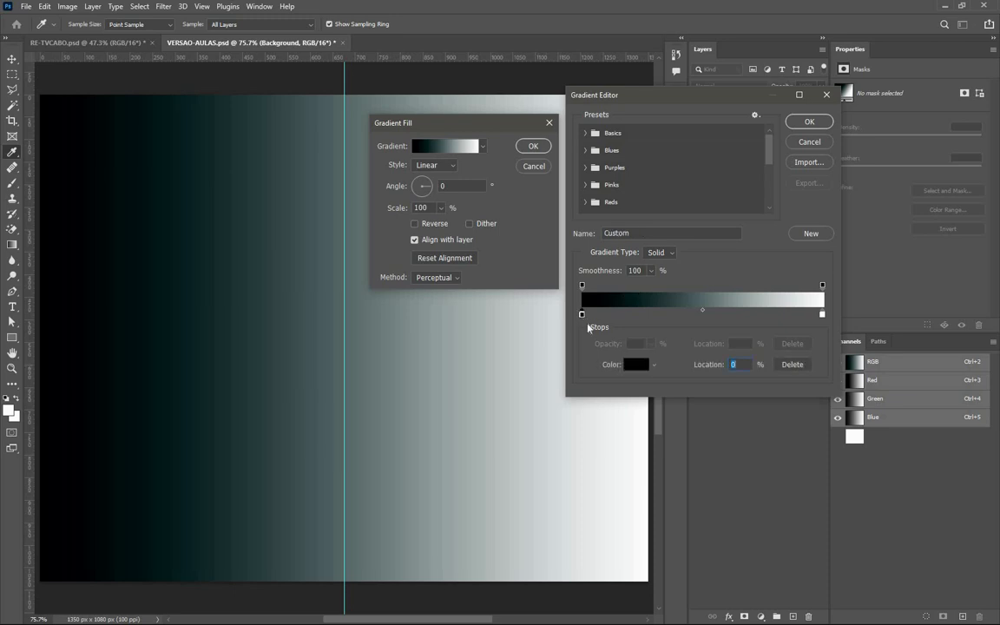
{"action": "double_click", "coordinate": [581, 315]}
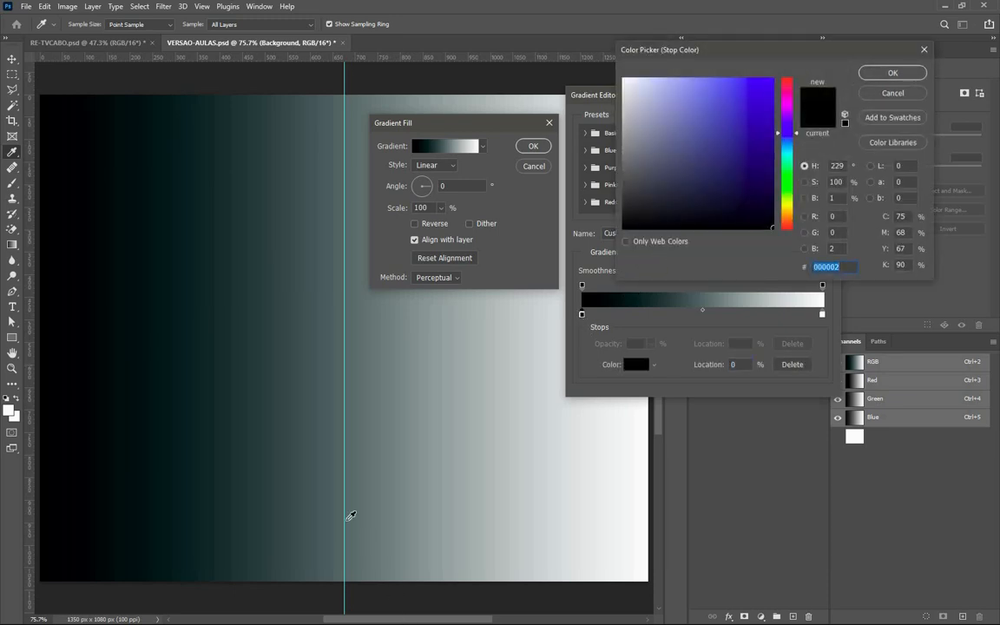
{"action": "left_click", "coordinate": [788, 114]}
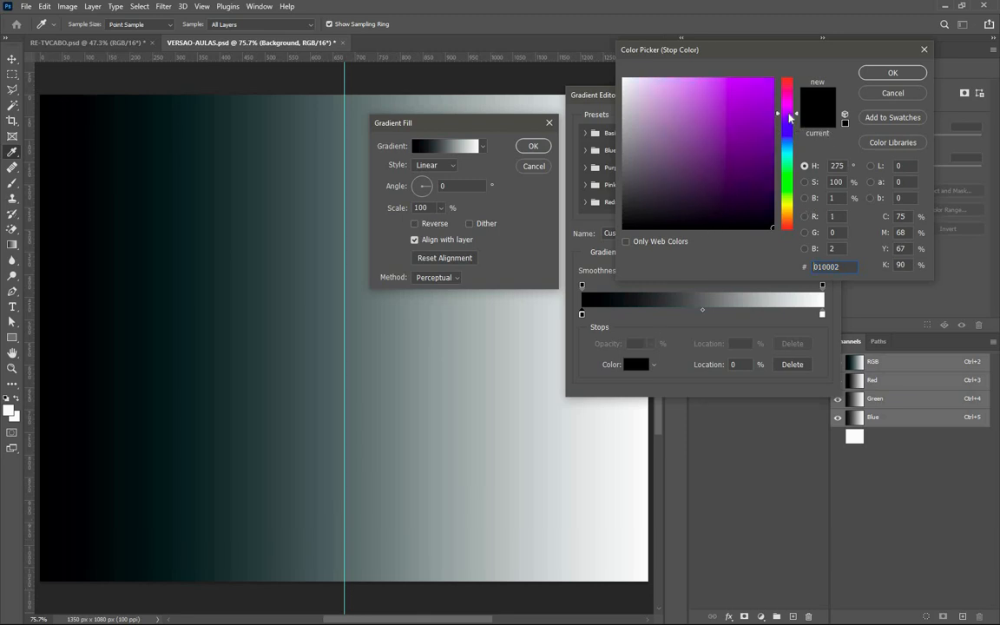
{"action": "left_click", "coordinate": [764, 115]}
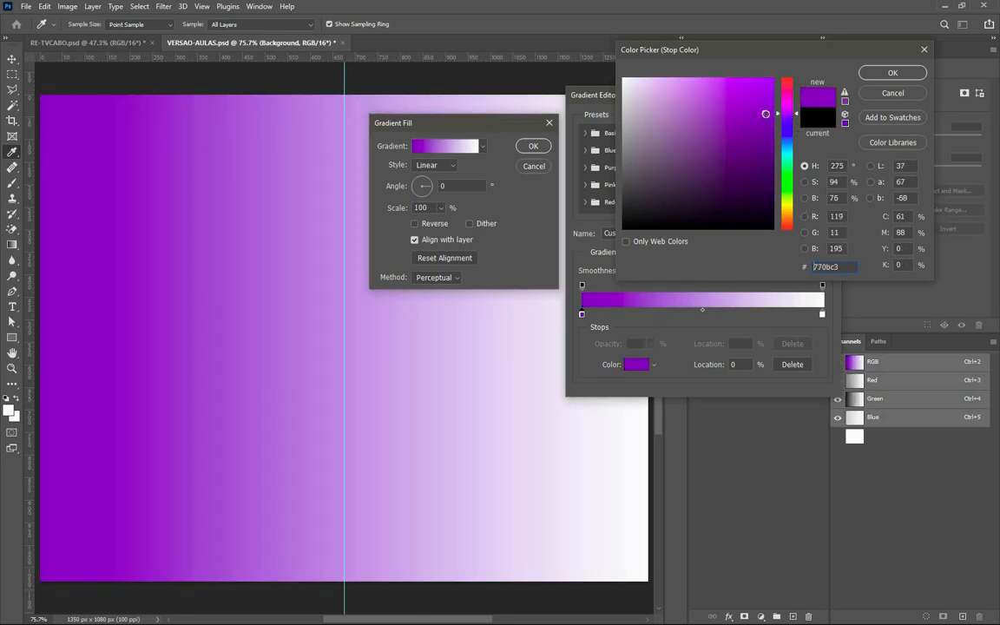
{"action": "left_click_drag", "start_coordinate": [756, 115], "coordinate": [767, 135]}
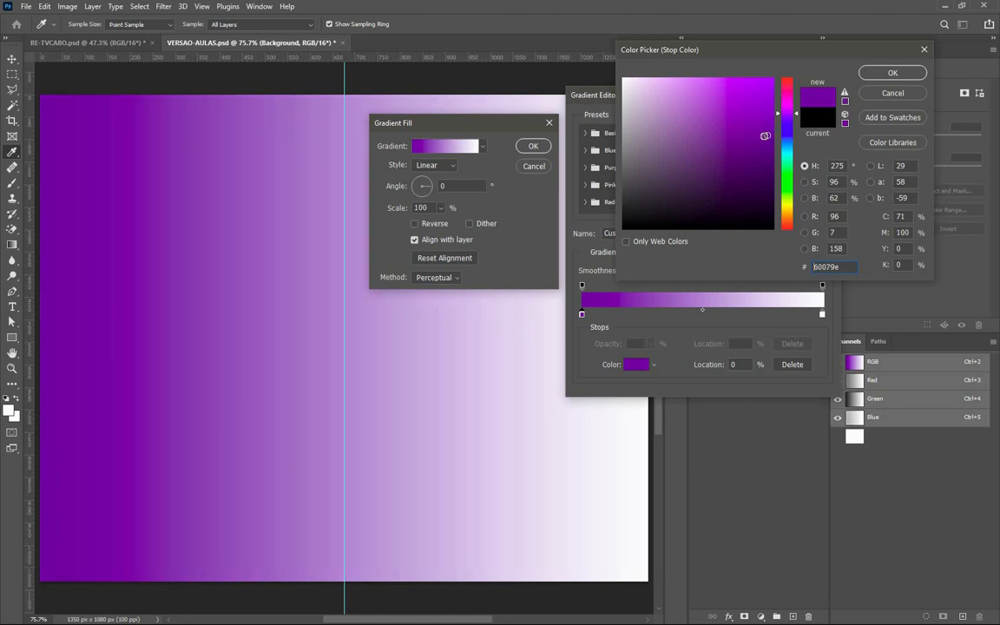
{"action": "left_click", "coordinate": [770, 133]}
{"action": "left_click", "coordinate": [785, 117]}
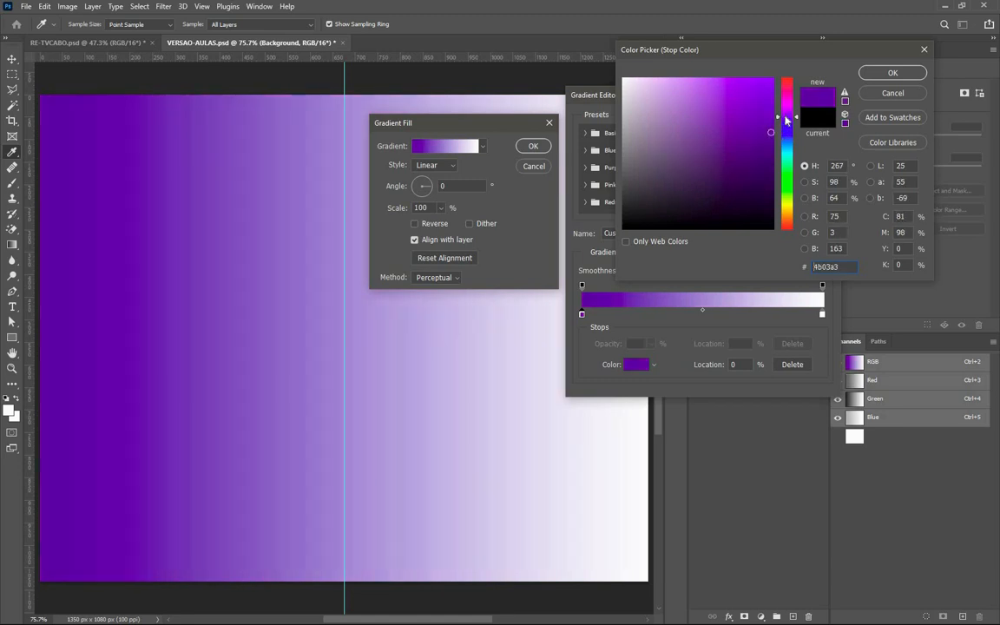
{"action": "left_click_drag", "start_coordinate": [785, 116], "coordinate": [786, 117]}
{"action": "left_click", "coordinate": [879, 97]}
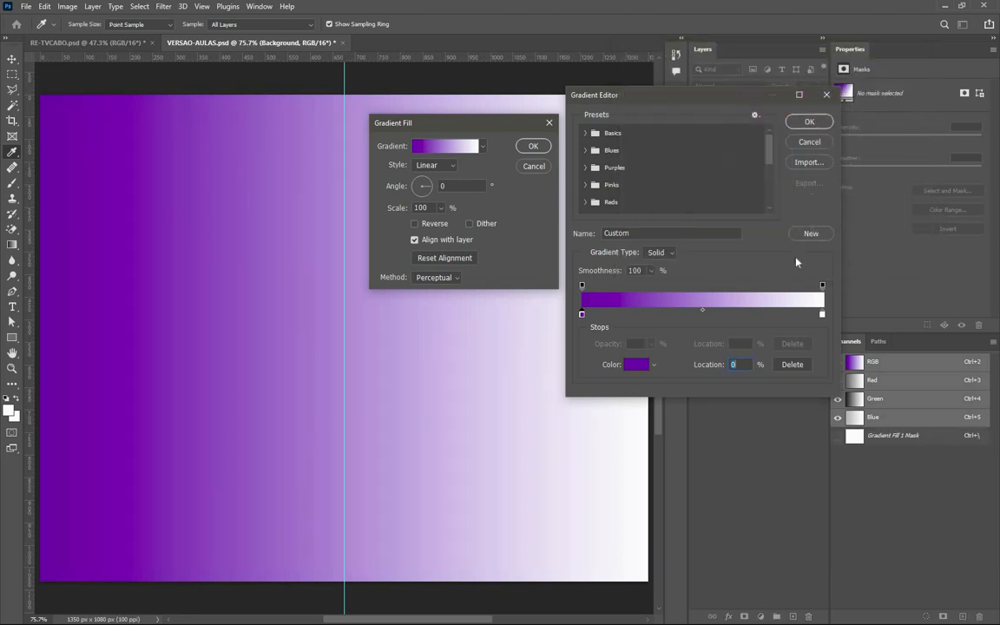
Recolour the gradient's white stop at location 100% to blue 0082cc and apply the gradient fill.
{"action": "left_click", "coordinate": [822, 314]}
{"action": "double_click", "coordinate": [821, 314]}
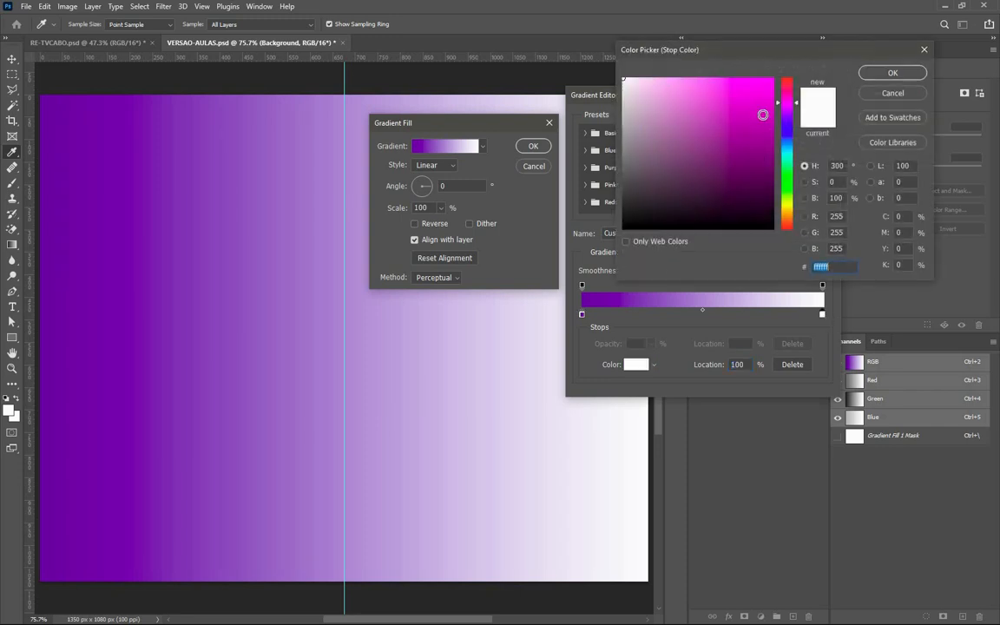
{"action": "left_click", "coordinate": [787, 151]}
{"action": "left_click_drag", "start_coordinate": [786, 146], "coordinate": [788, 144]}
{"action": "left_click_drag", "start_coordinate": [753, 107], "coordinate": [780, 111]}
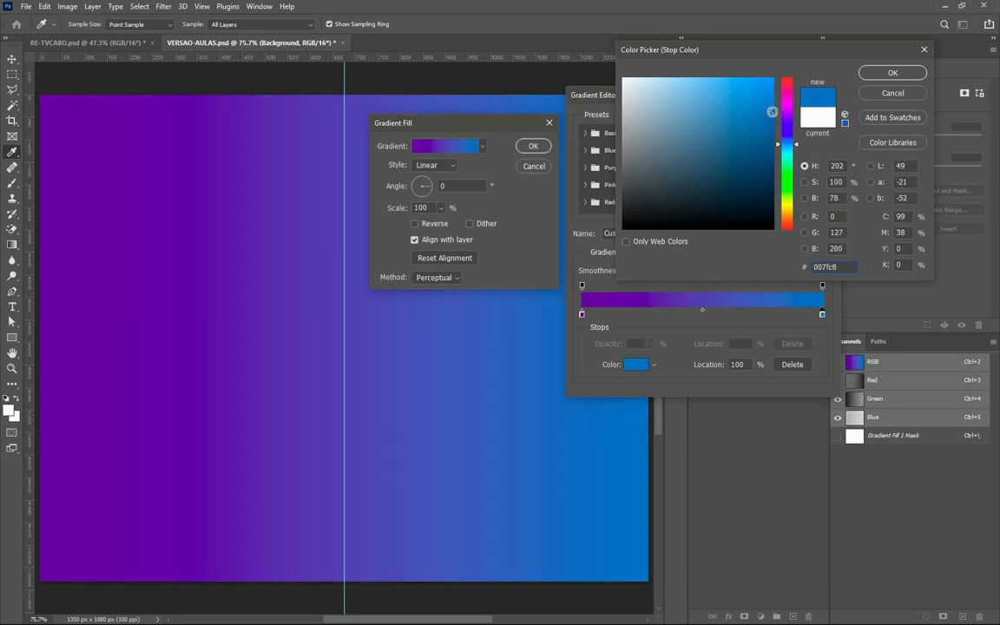
{"action": "left_click", "coordinate": [775, 109]}
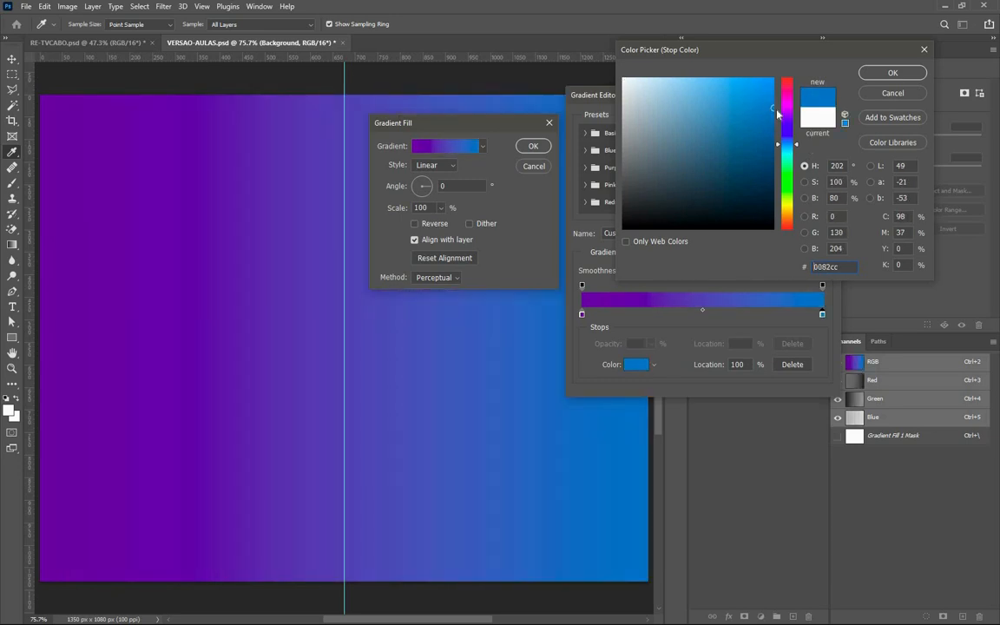
{"action": "left_click", "coordinate": [883, 76]}
{"action": "left_click", "coordinate": [821, 122]}
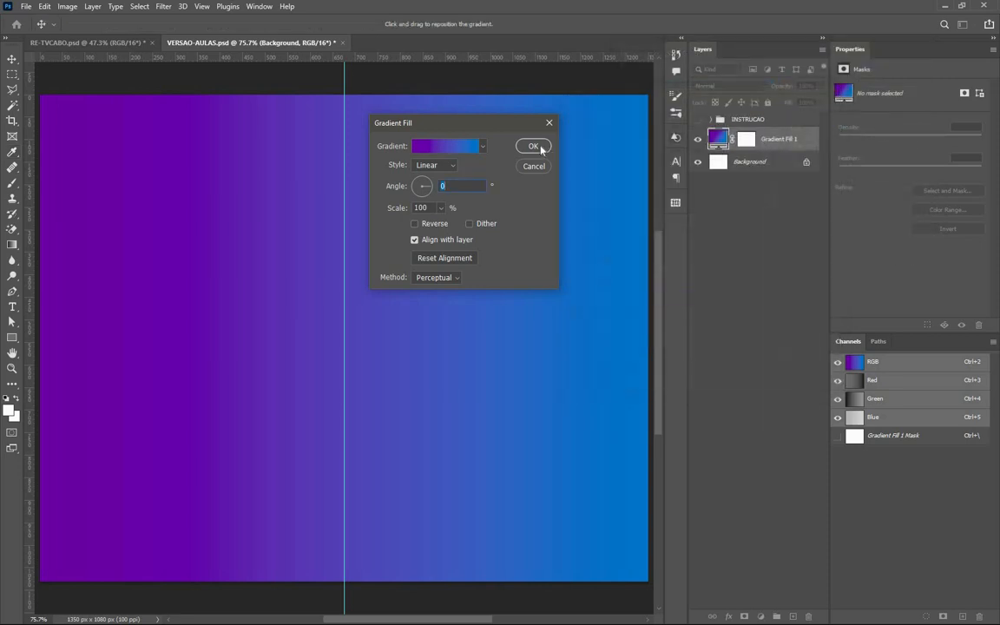
{"action": "key", "text": "Return"}
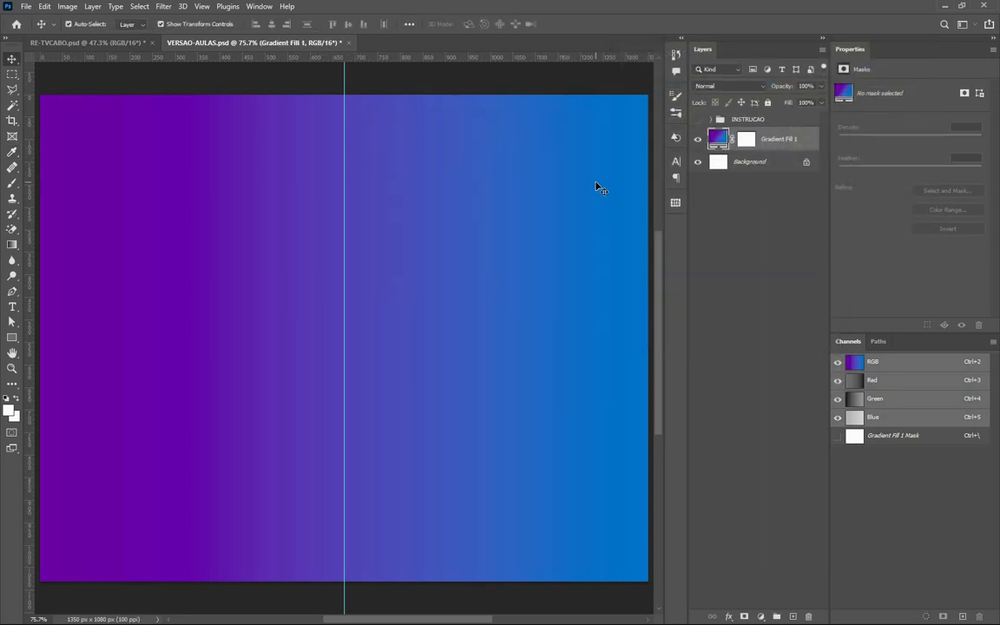
Compare the background with RE-TVCABO.psd and brighten the blue stop of the gradient fill in VERSAO-AULAS.psd to 0287d3.
{"action": "left_click", "coordinate": [93, 40]}
{"action": "left_click", "coordinate": [234, 41]}
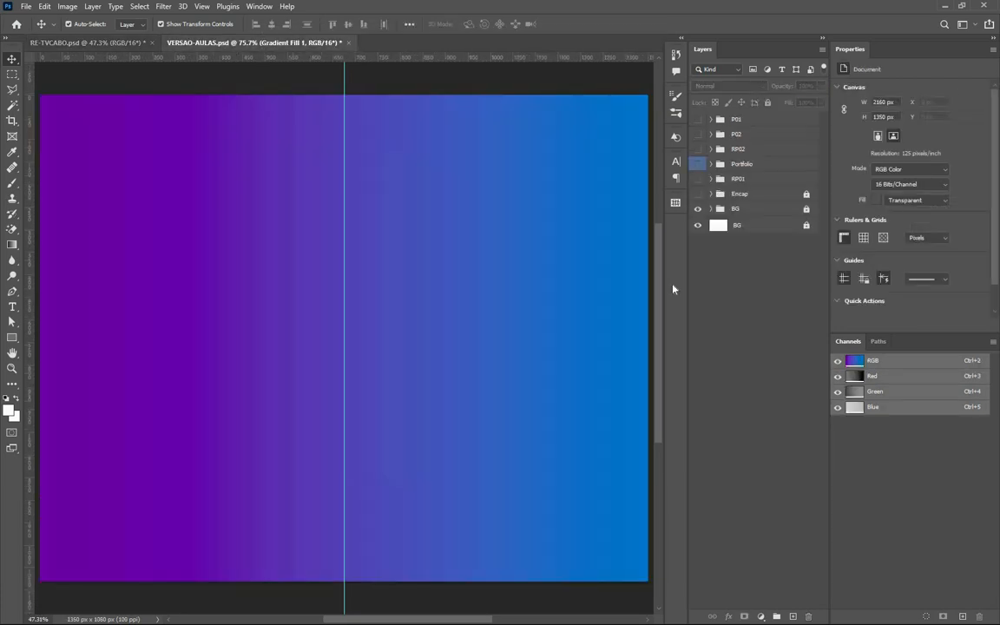
{"action": "double_click", "coordinate": [719, 140]}
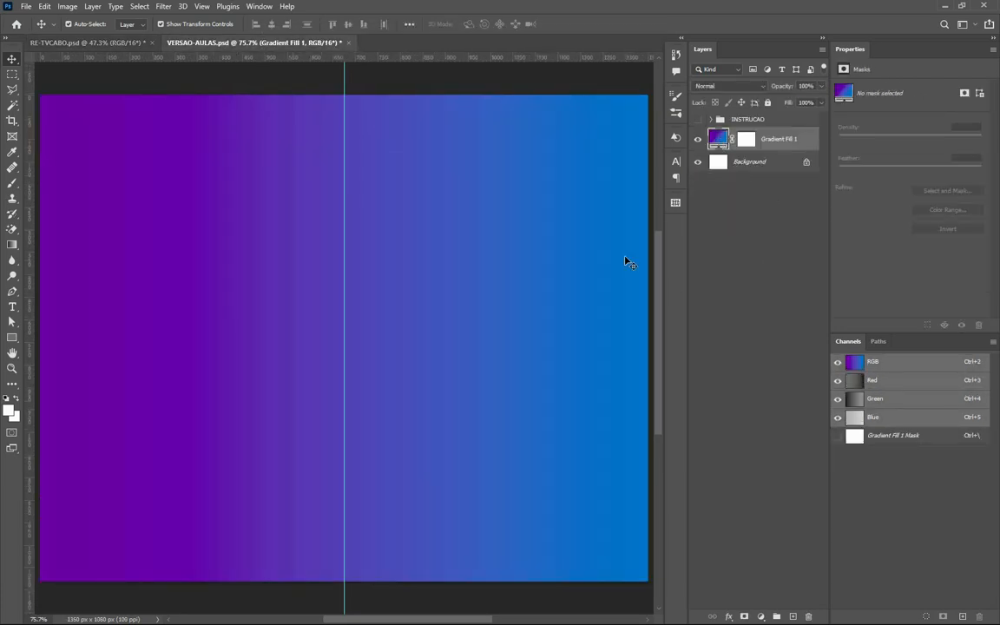
{"action": "left_click", "coordinate": [445, 145]}
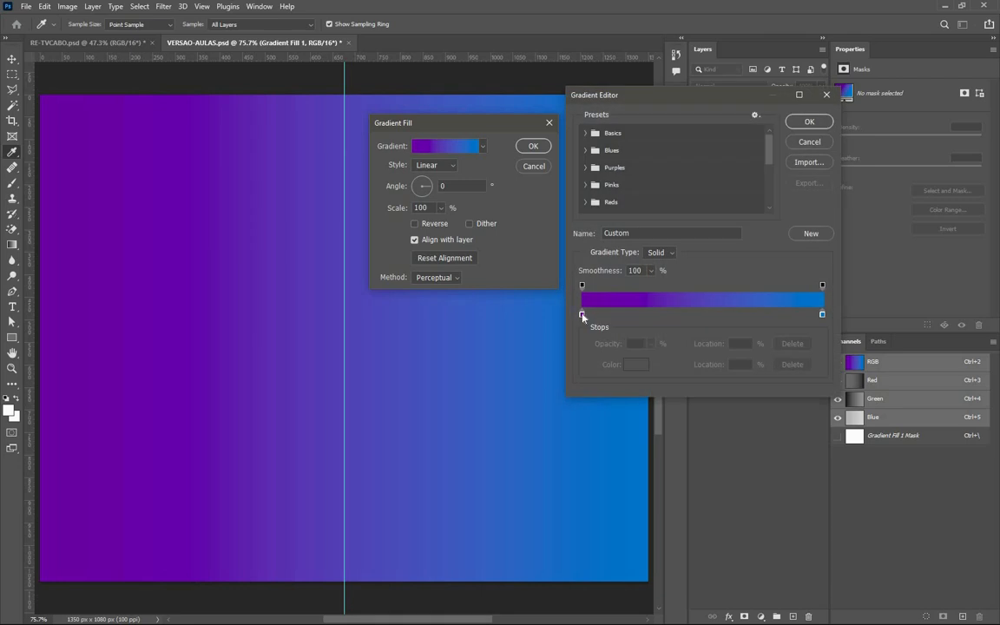
{"action": "left_click_drag", "start_coordinate": [757, 318], "coordinate": [719, 321]}
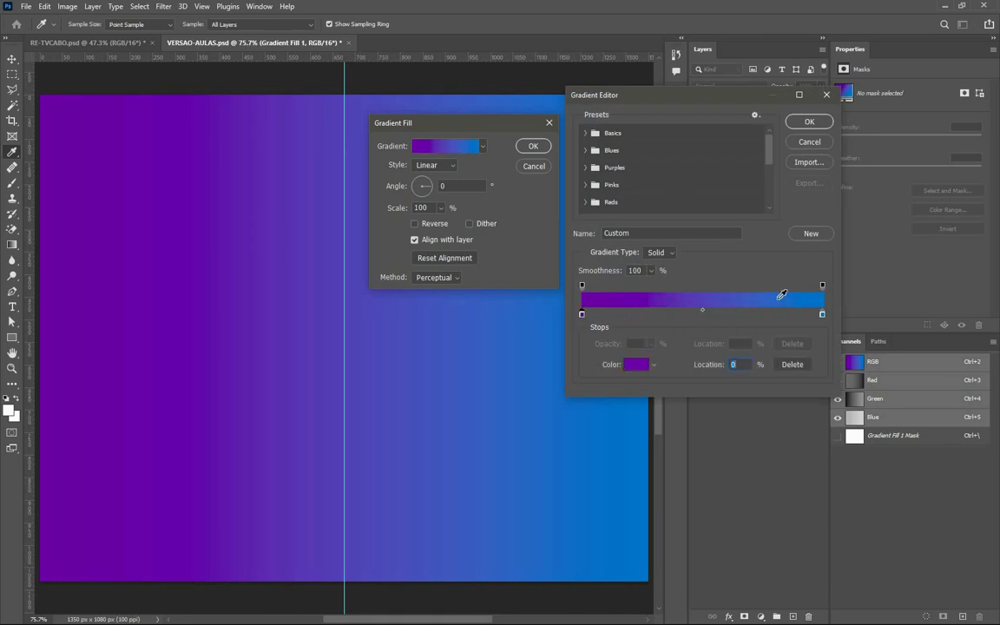
{"action": "double_click", "coordinate": [822, 314]}
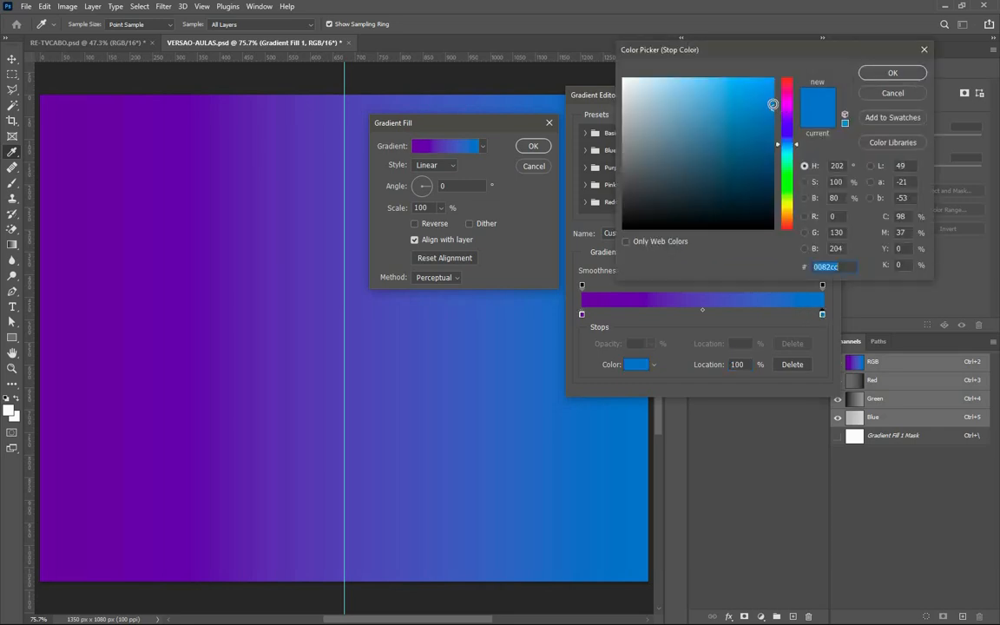
{"action": "left_click", "coordinate": [773, 104]}
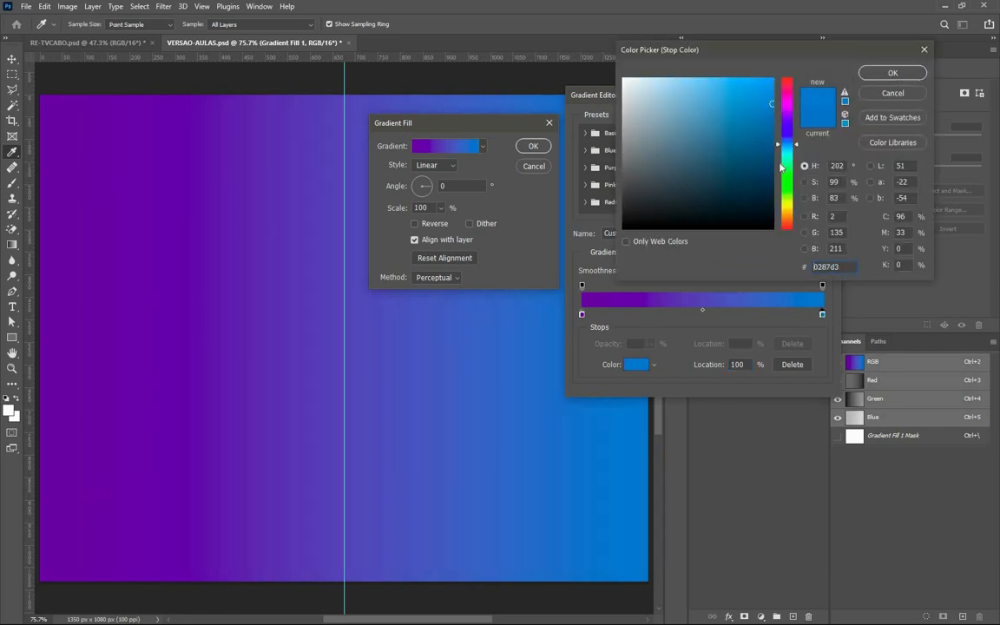
{"action": "left_click", "coordinate": [893, 73]}
{"action": "left_click", "coordinate": [809, 122]}
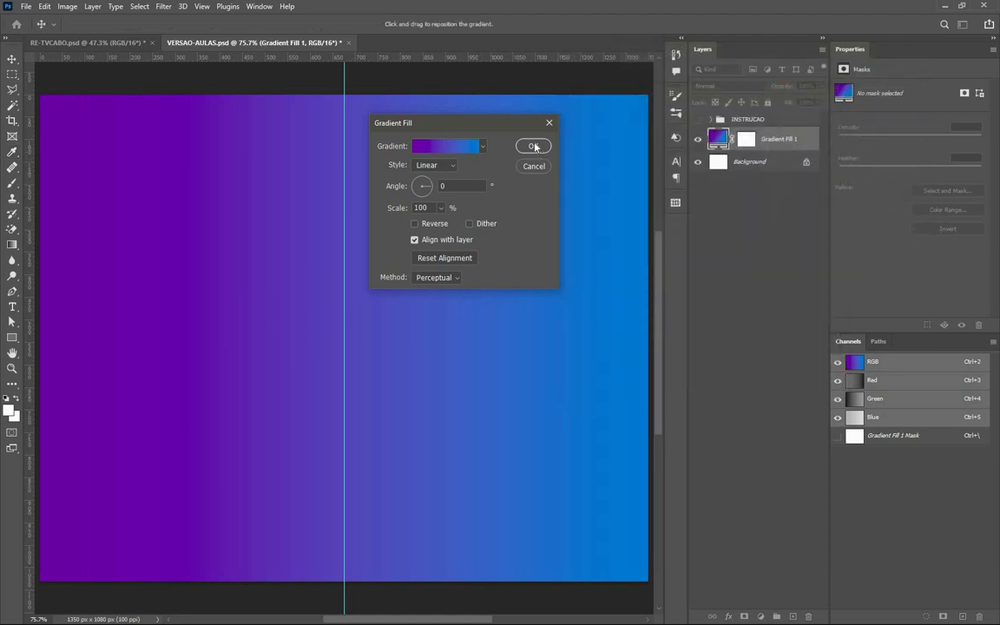
{"action": "left_click", "coordinate": [533, 146]}
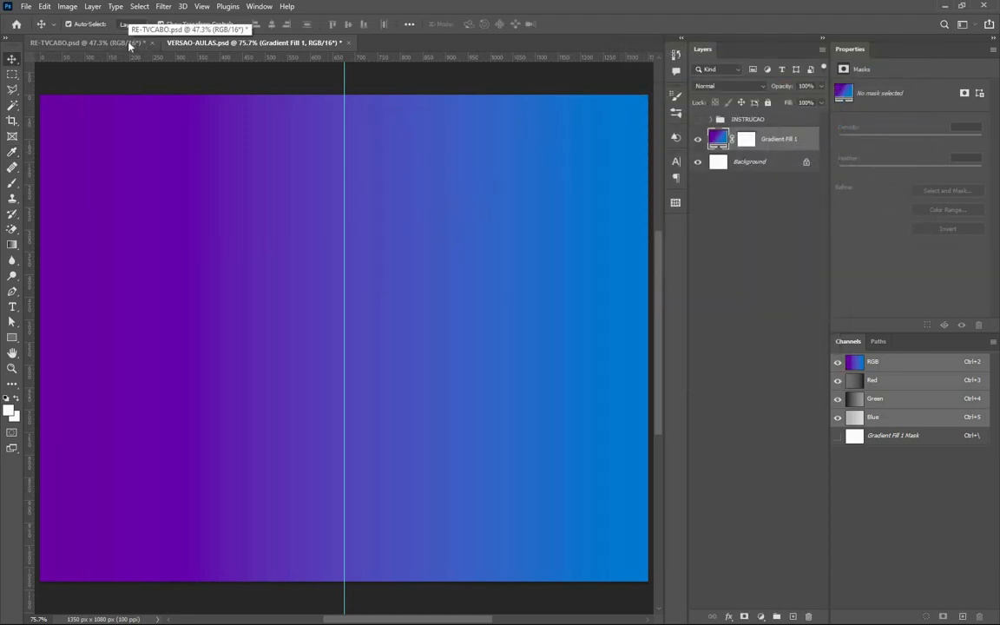
Show the INSTRUCAO group and add the line "Contraste" below "O fundo" in the "Olhar?" text block.
{"action": "left_click", "coordinate": [131, 43]}
{"action": "left_click", "coordinate": [198, 42]}
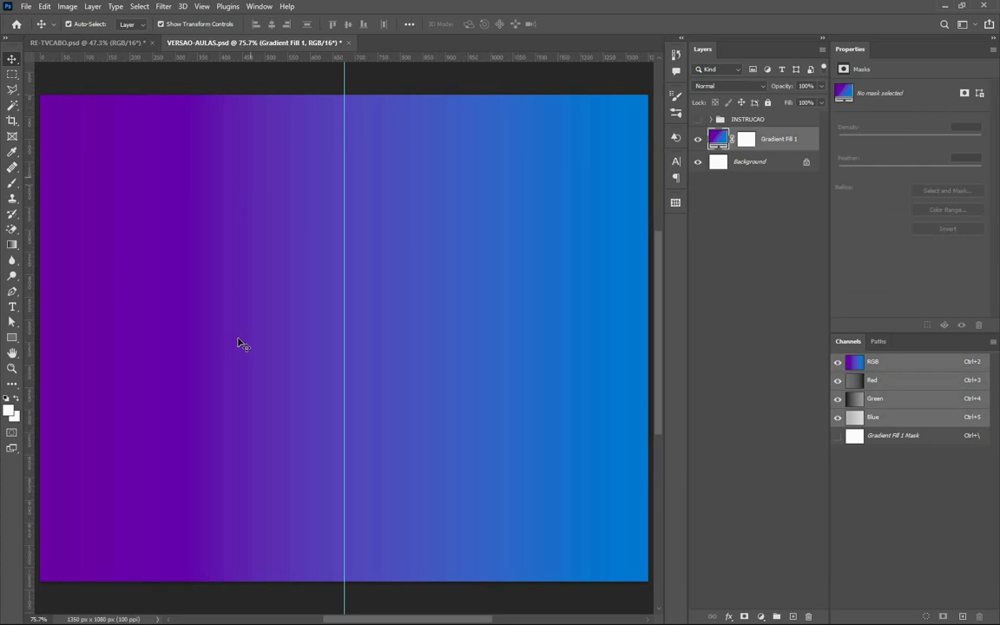
{"action": "left_click", "coordinate": [697, 119]}
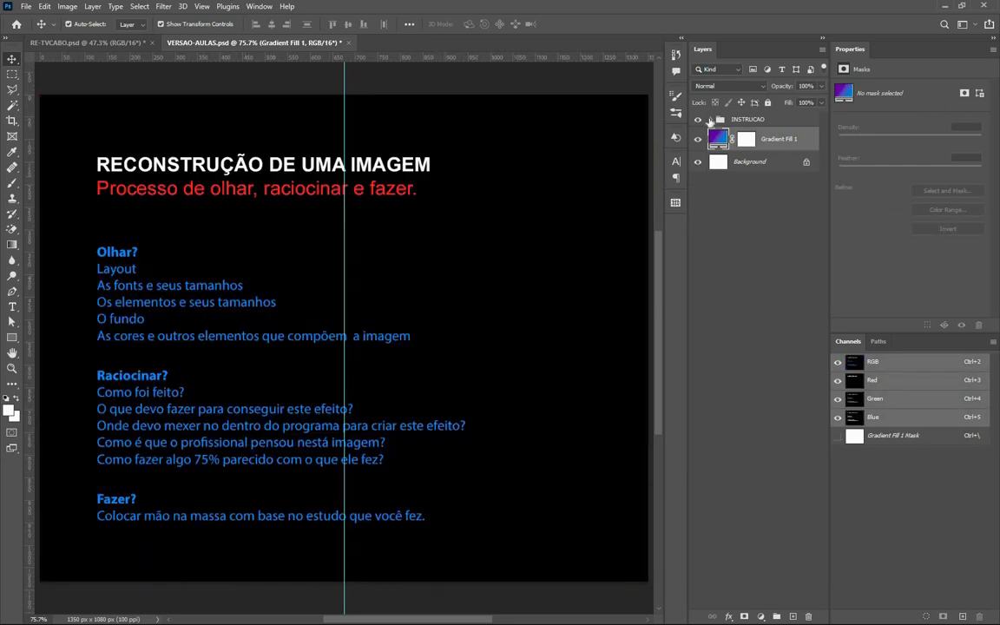
{"action": "left_click", "coordinate": [710, 120]}
{"action": "left_click", "coordinate": [131, 277]}
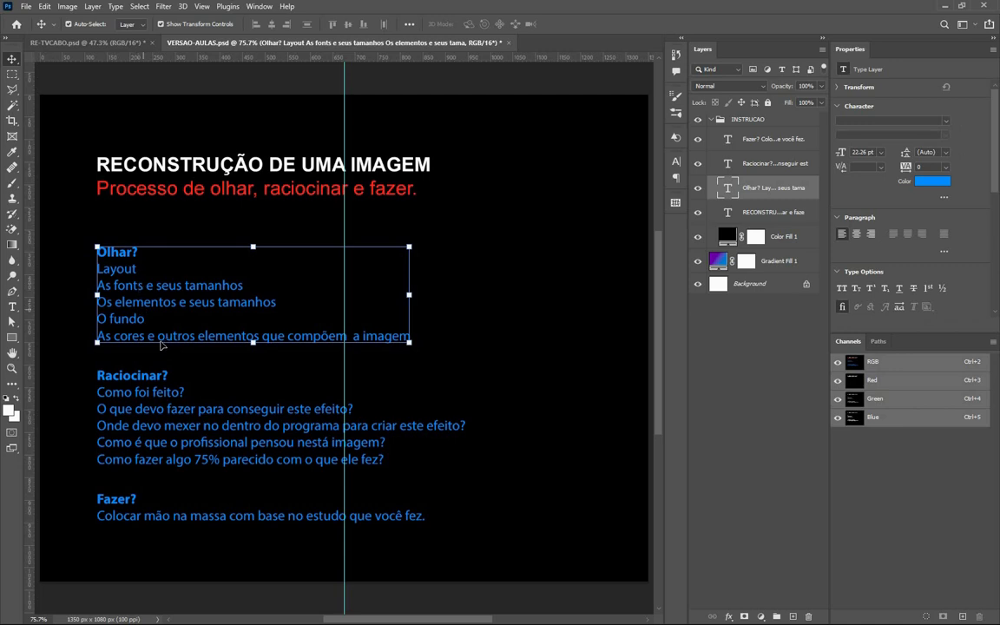
{"action": "double_click", "coordinate": [137, 338]}
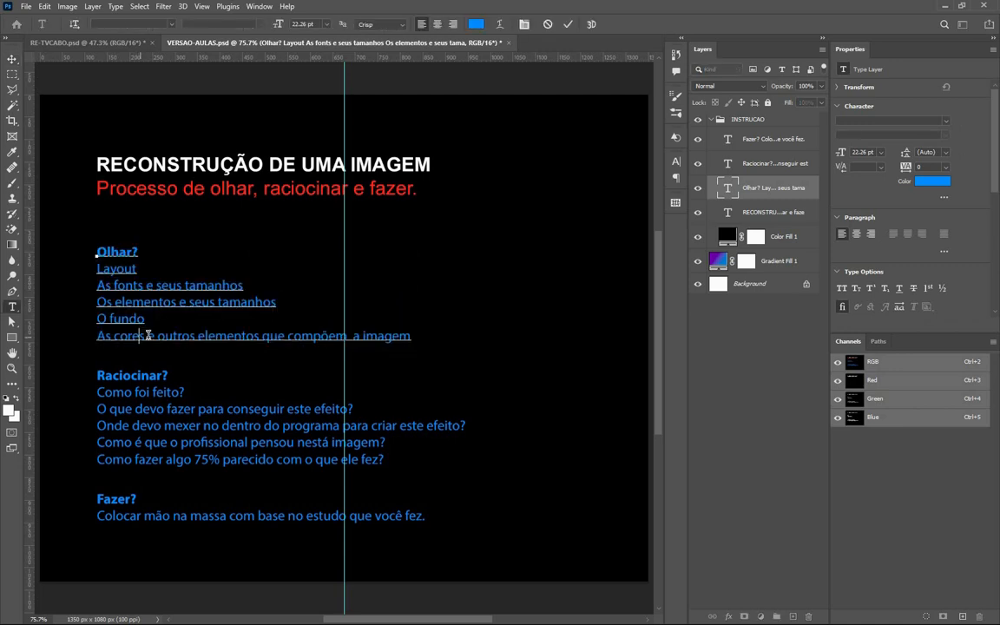
{"action": "left_click", "coordinate": [147, 318]}
{"action": "key", "text": "Return"}
{"action": "type", "text": "C"}
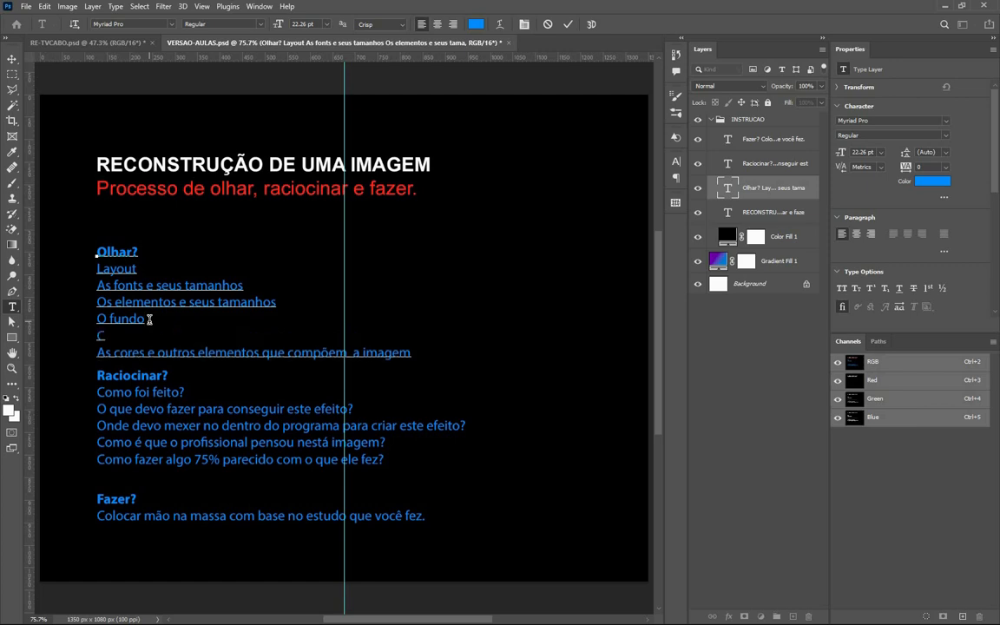
{"action": "type", "text": "ontraste"}
{"action": "left_click", "coordinate": [565, 26]}
{"action": "key", "text": "v"}
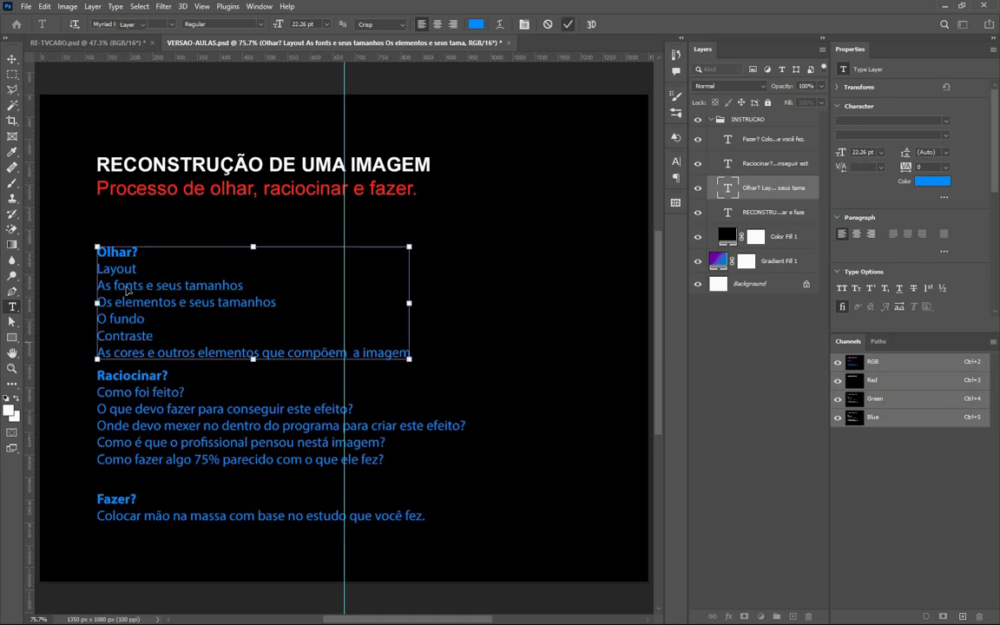
Move the "Olhar?" text block up slightly, and hide and collapse the INSTRUCAO group.
{"action": "left_click_drag", "start_coordinate": [124, 253], "coordinate": [124, 244]}
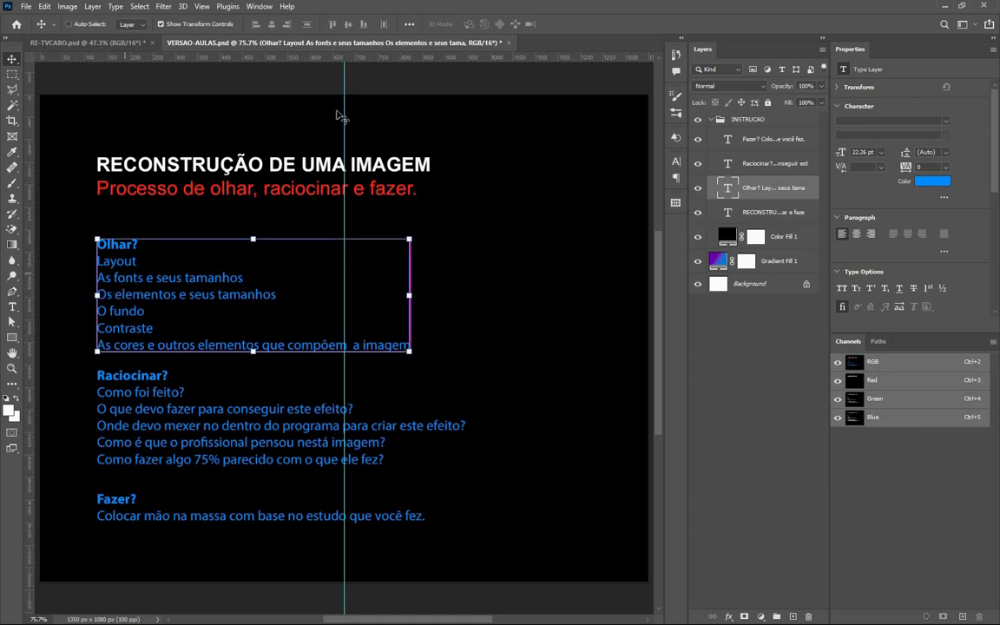
{"action": "left_click", "coordinate": [697, 121]}
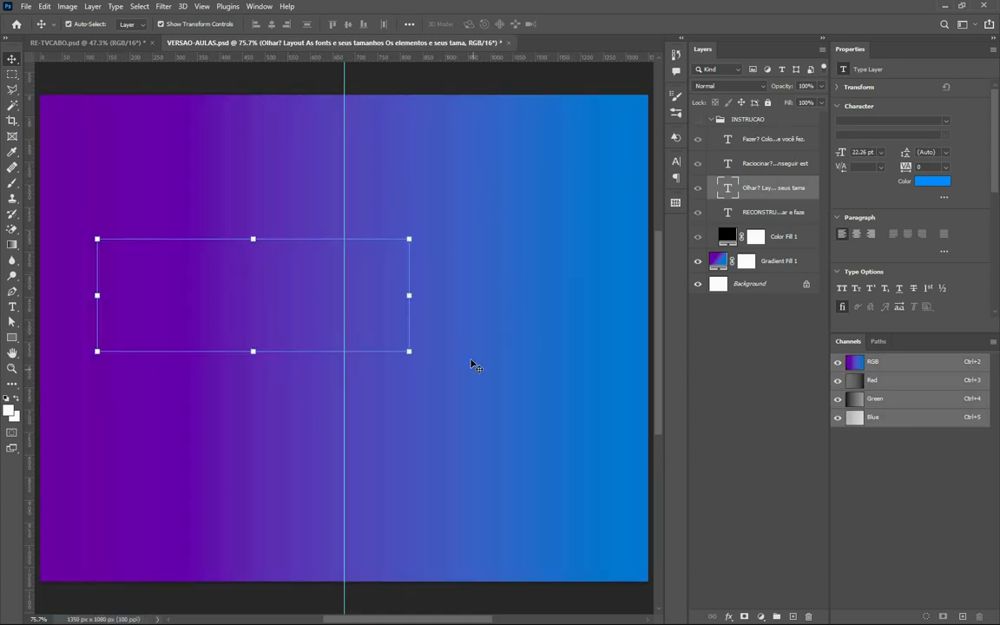
{"action": "left_click", "coordinate": [713, 120]}
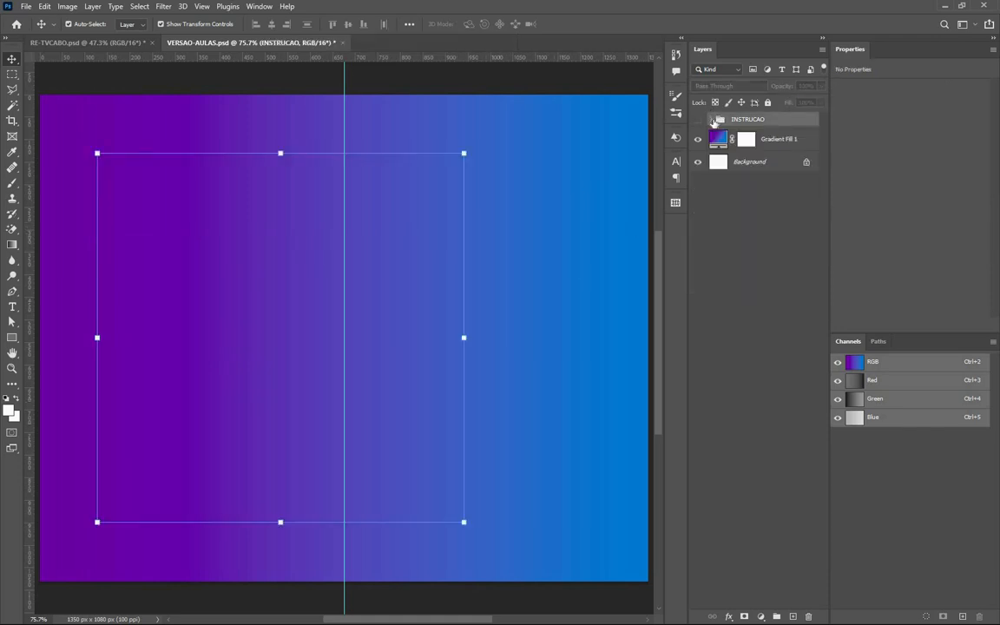
{"action": "left_click", "coordinate": [713, 121]}
{"action": "left_click", "coordinate": [713, 120]}
{"action": "left_click", "coordinate": [504, 604]}
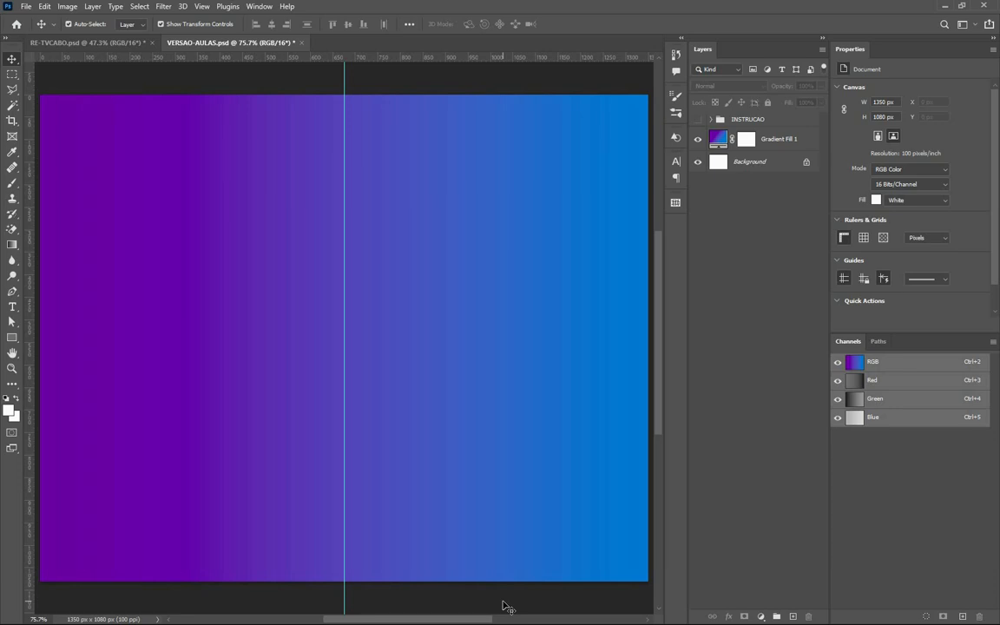
Recolour the purple stop at location 0% of the background gradient fill to a slightly brighter purple.
{"action": "double_click", "coordinate": [720, 140]}
{"action": "left_click", "coordinate": [444, 146]}
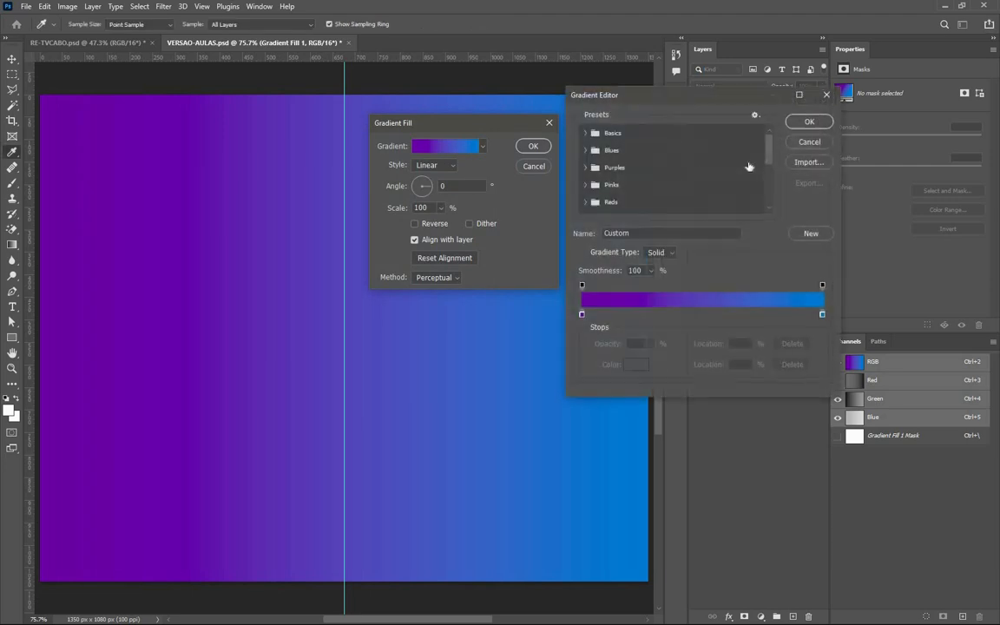
{"action": "double_click", "coordinate": [582, 315]}
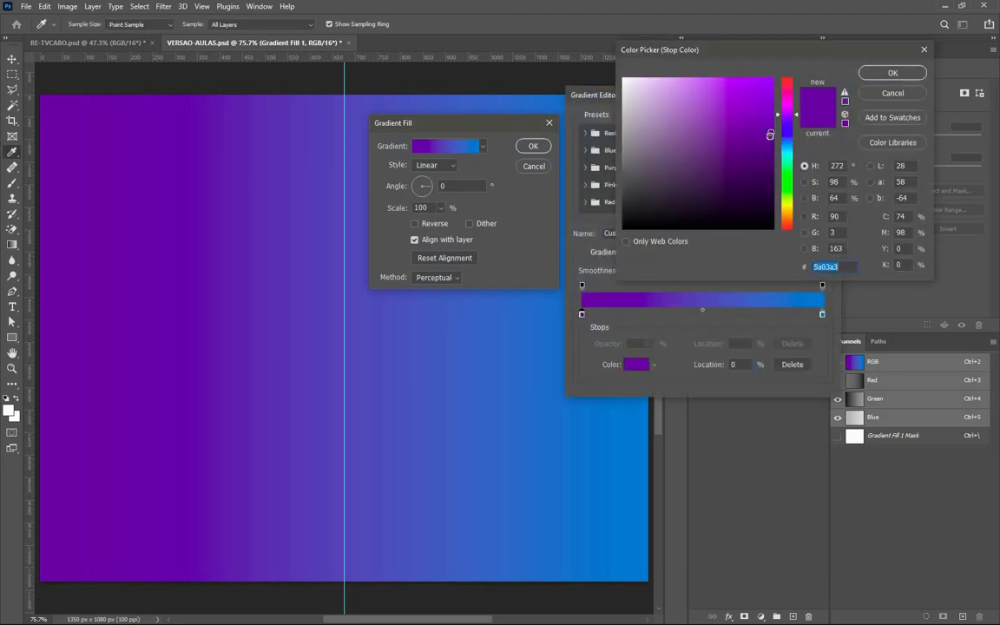
{"action": "left_click", "coordinate": [767, 132]}
{"action": "left_click", "coordinate": [760, 128]}
{"action": "left_click", "coordinate": [765, 127]}
{"action": "left_click", "coordinate": [874, 75]}
Recolour the gradient's blue stop at location 100% to 0b87cf and accept the edited gradient.
{"action": "double_click", "coordinate": [822, 315]}
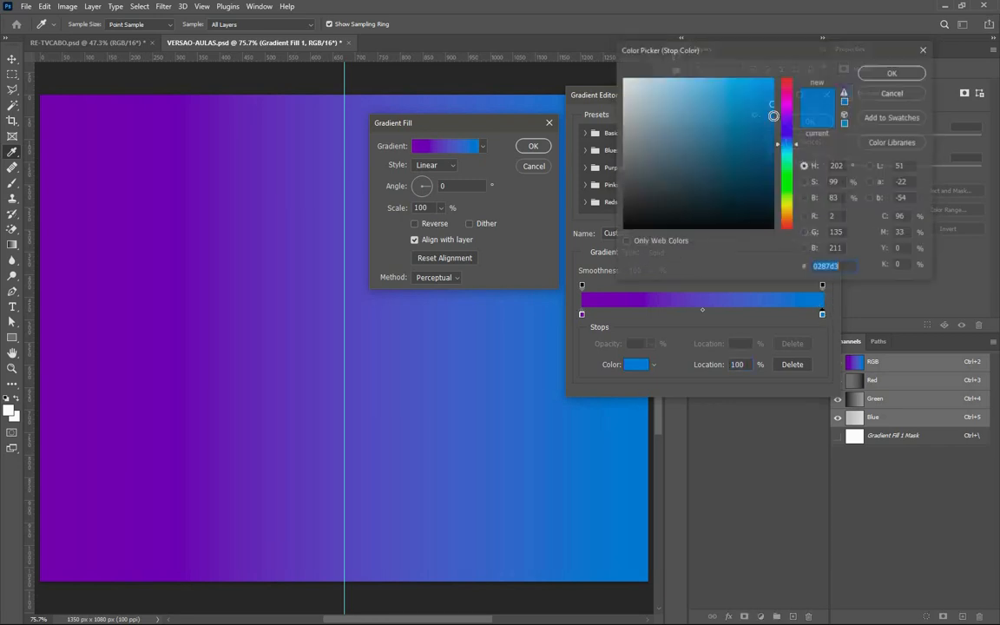
{"action": "left_click", "coordinate": [766, 106]}
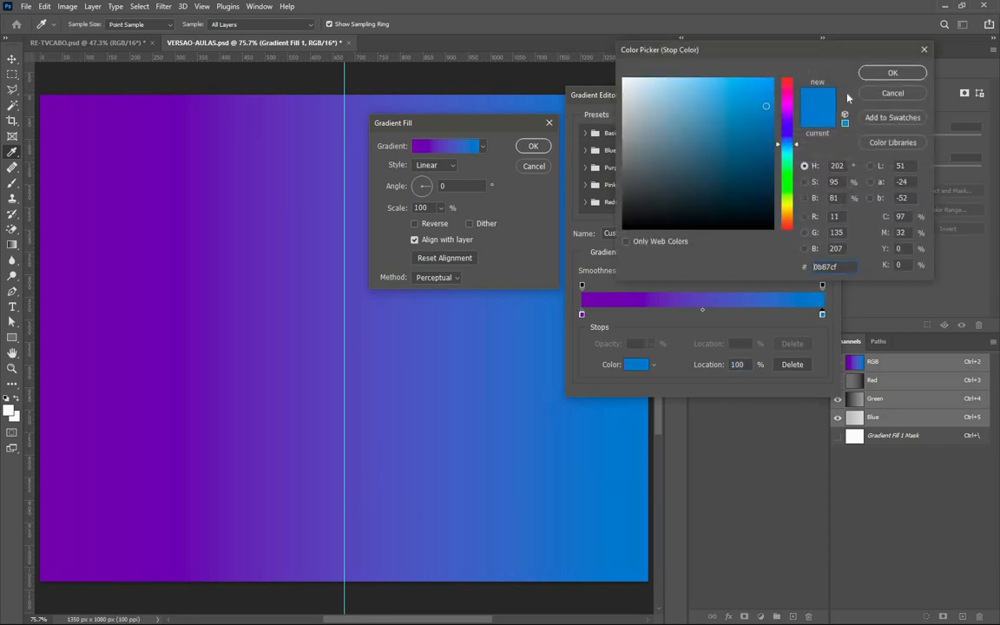
{"action": "left_click", "coordinate": [871, 76]}
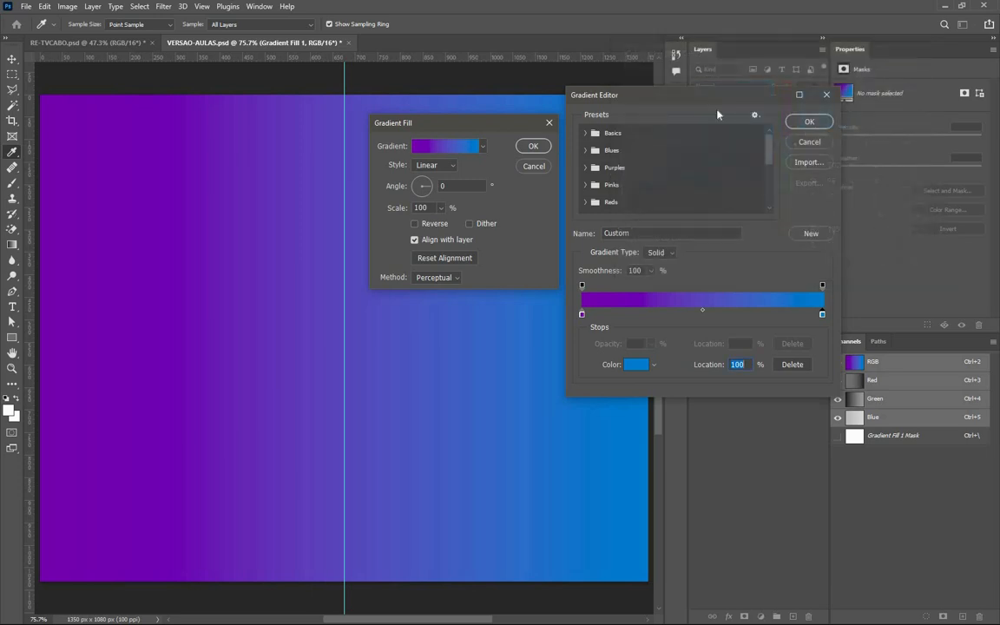
{"action": "left_click", "coordinate": [807, 125]}
Shift the gradient toward the canvas's left edge, apply the fill, and compare it with tvcabo.pdf and RE-TVCABO.psd.
{"action": "left_click_drag", "start_coordinate": [470, 125], "coordinate": [496, 139]}
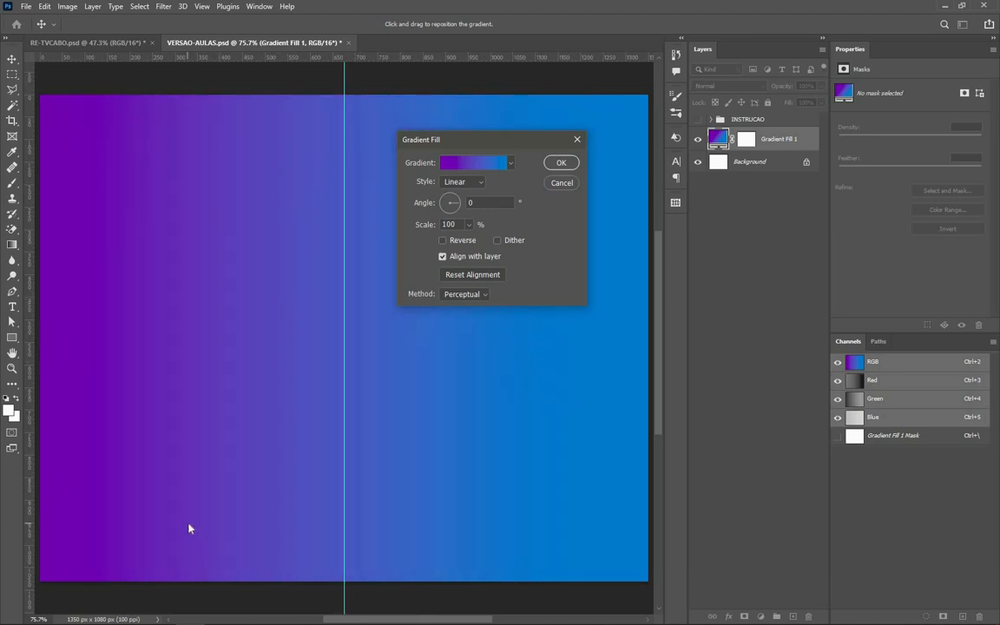
{"action": "left_click", "coordinate": [292, 613]}
{"action": "key", "text": "super"}
{"action": "left_click", "coordinate": [309, 614]}
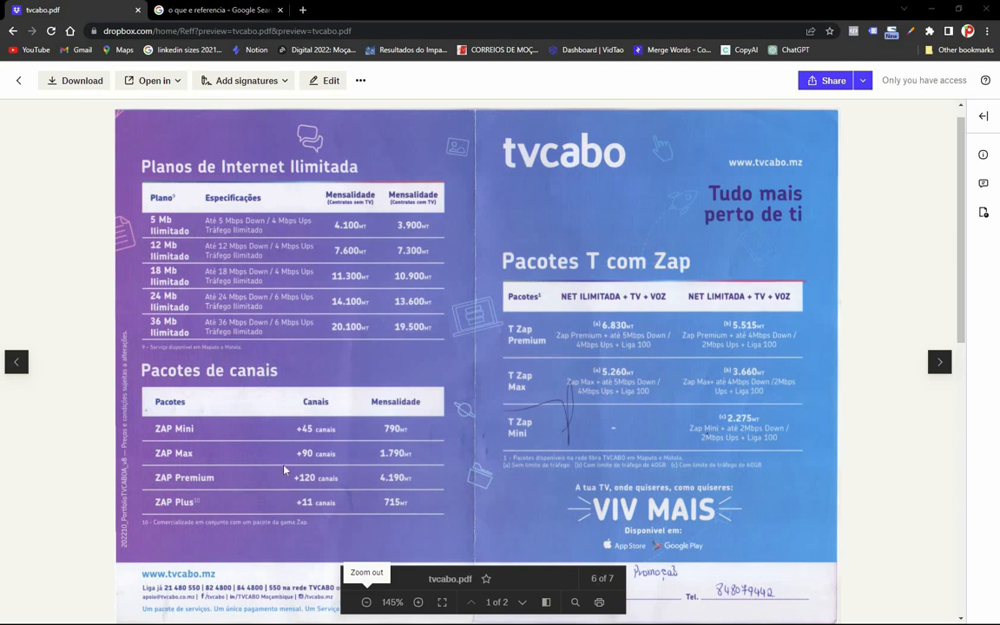
{"action": "key", "text": "super"}
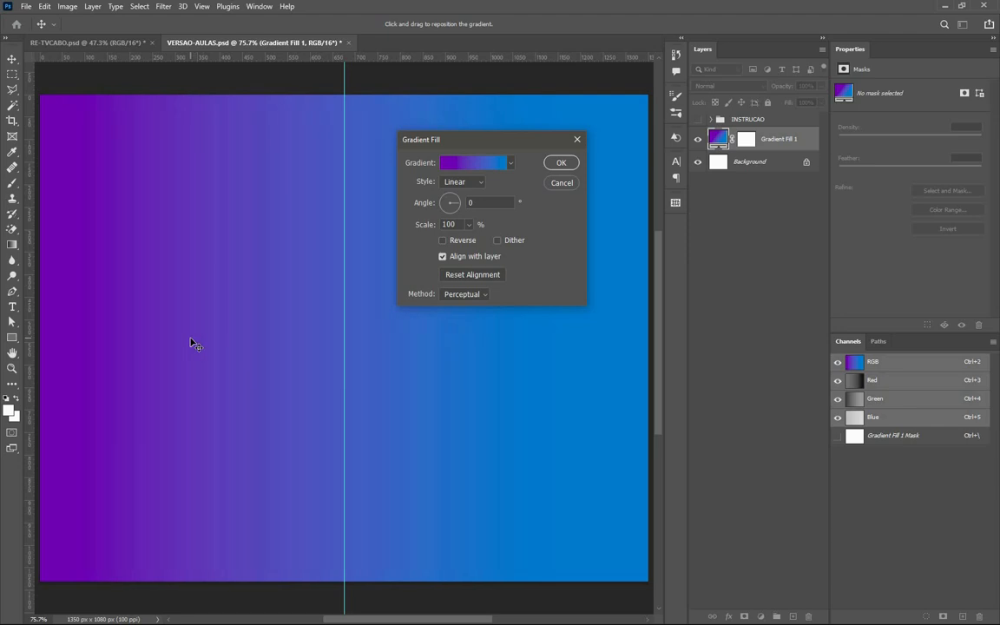
{"action": "left_click", "coordinate": [561, 164]}
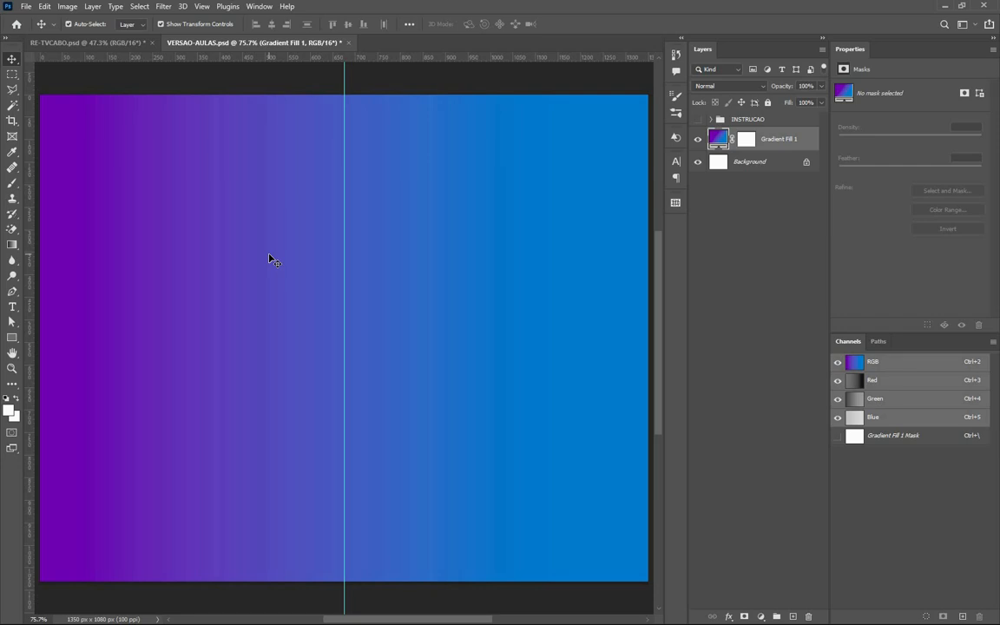
{"action": "left_click", "coordinate": [96, 42]}
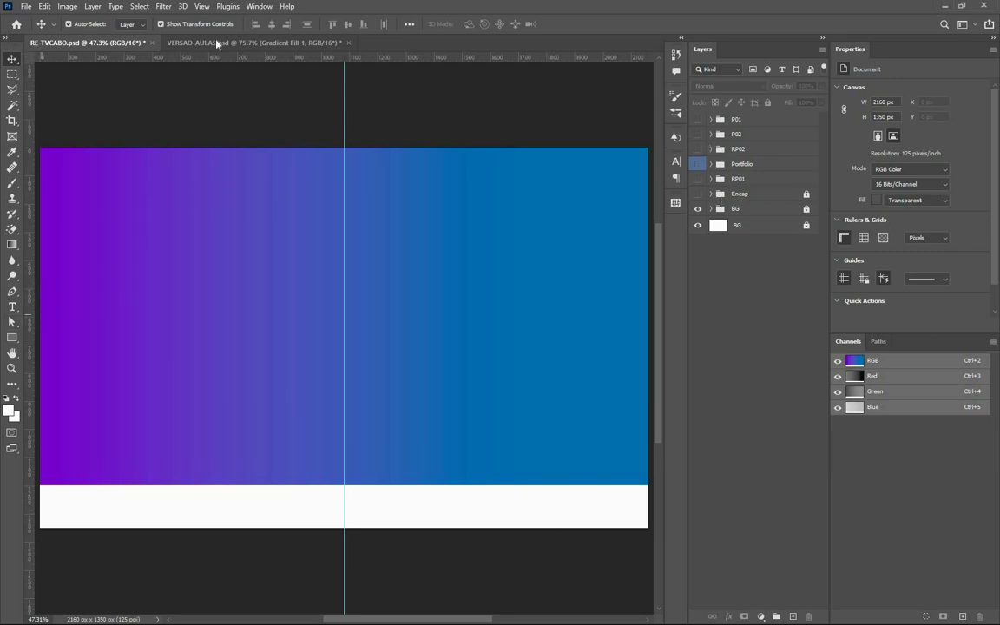
{"action": "key", "text": "ctrl+Tab"}
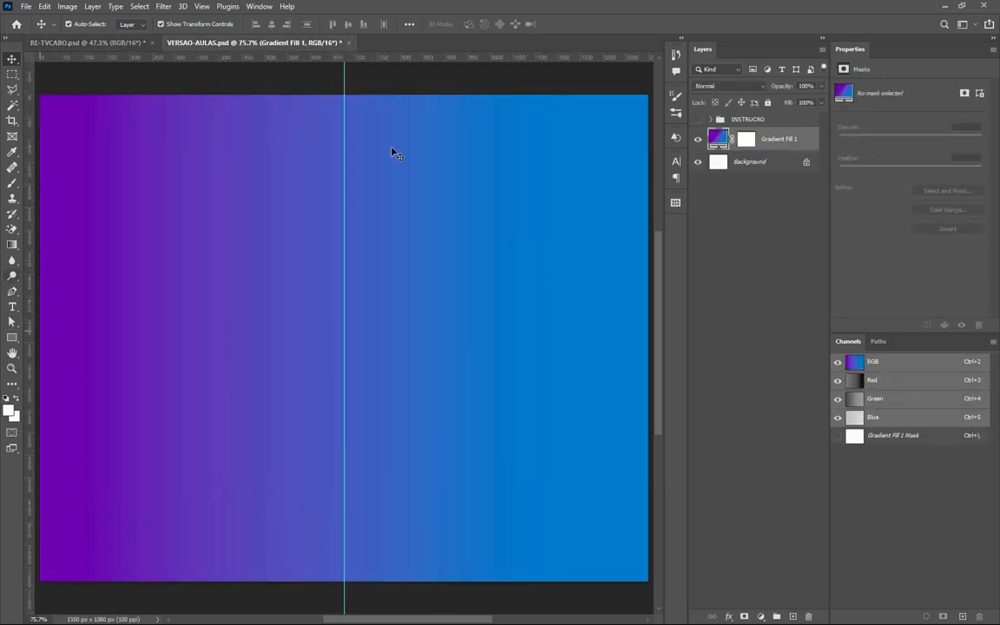
Draw a white rectangle without stroke, about 1357 by 125 px, across the full width of the canvas's lower edge.
{"action": "left_click", "coordinate": [11, 338]}
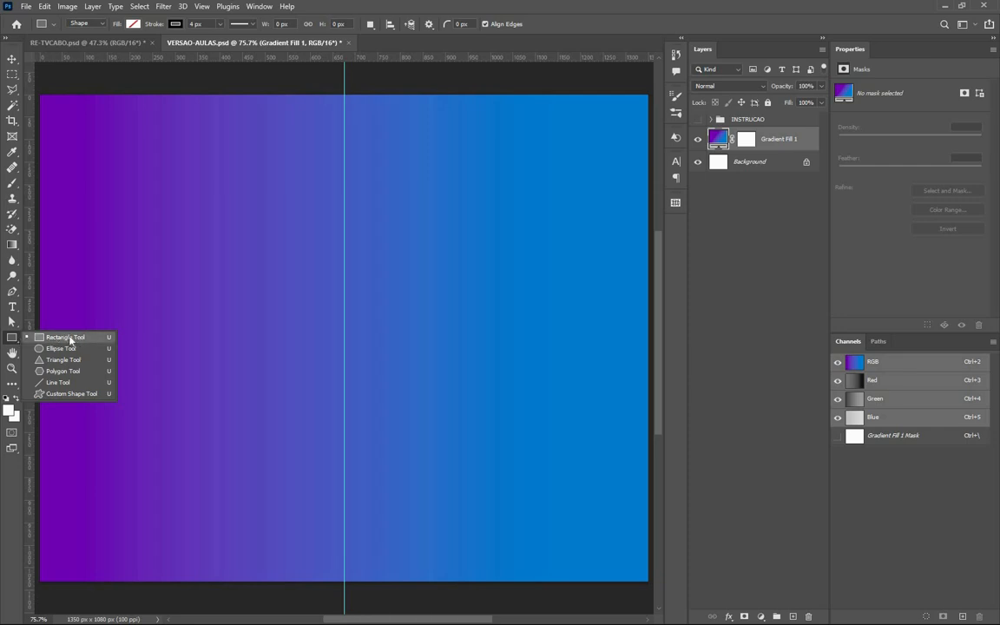
{"action": "left_click", "coordinate": [14, 399]}
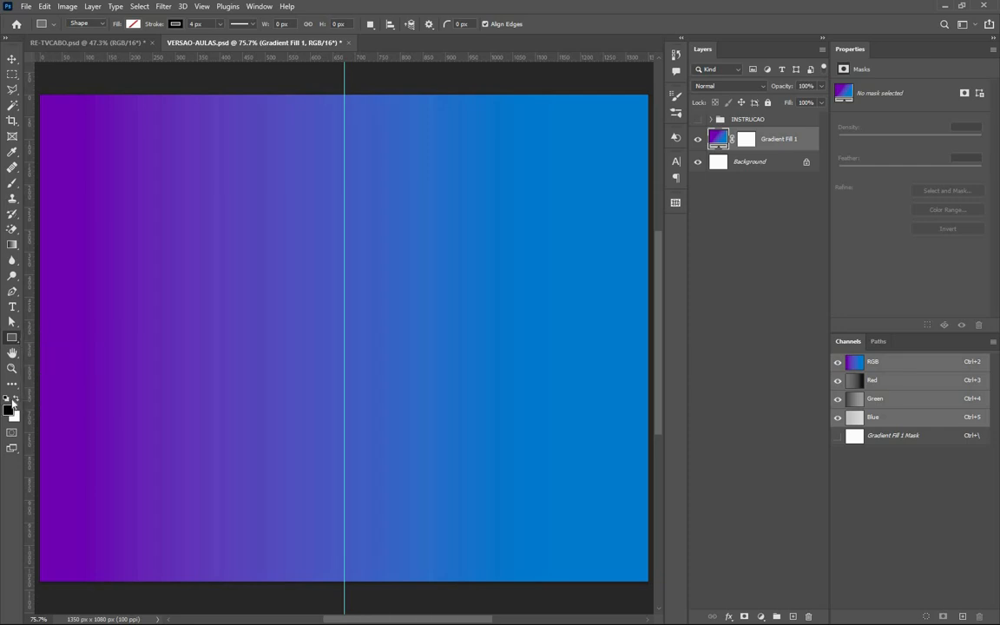
{"action": "left_click", "coordinate": [16, 401]}
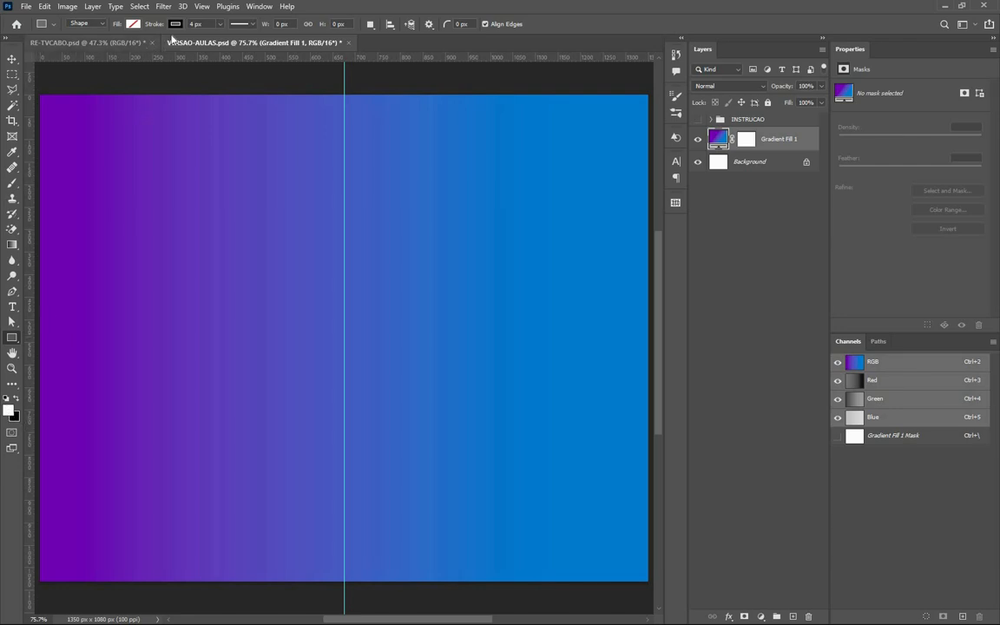
{"action": "left_click", "coordinate": [132, 23]}
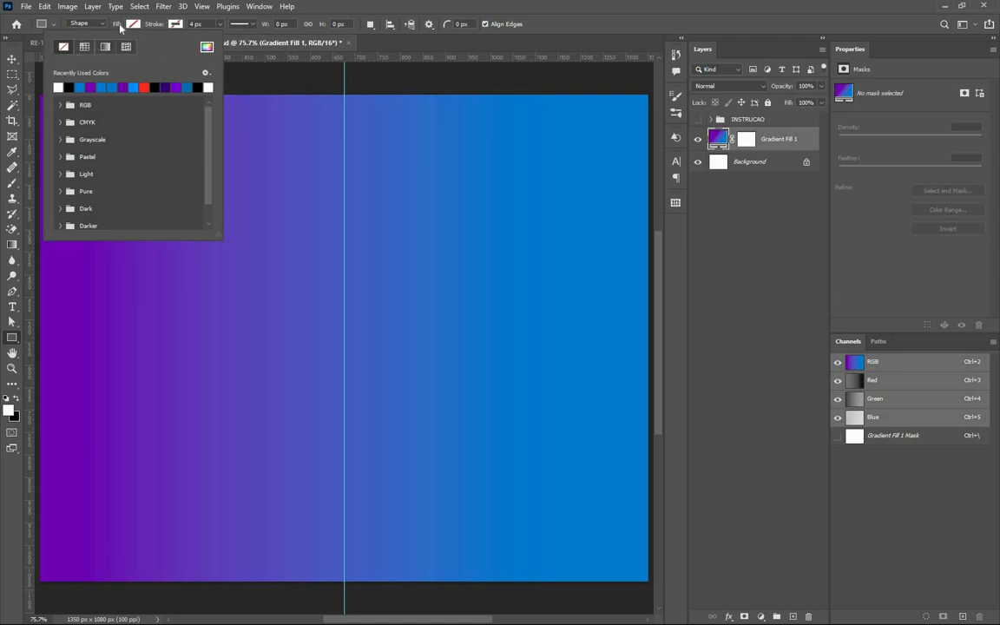
{"action": "left_click", "coordinate": [61, 86]}
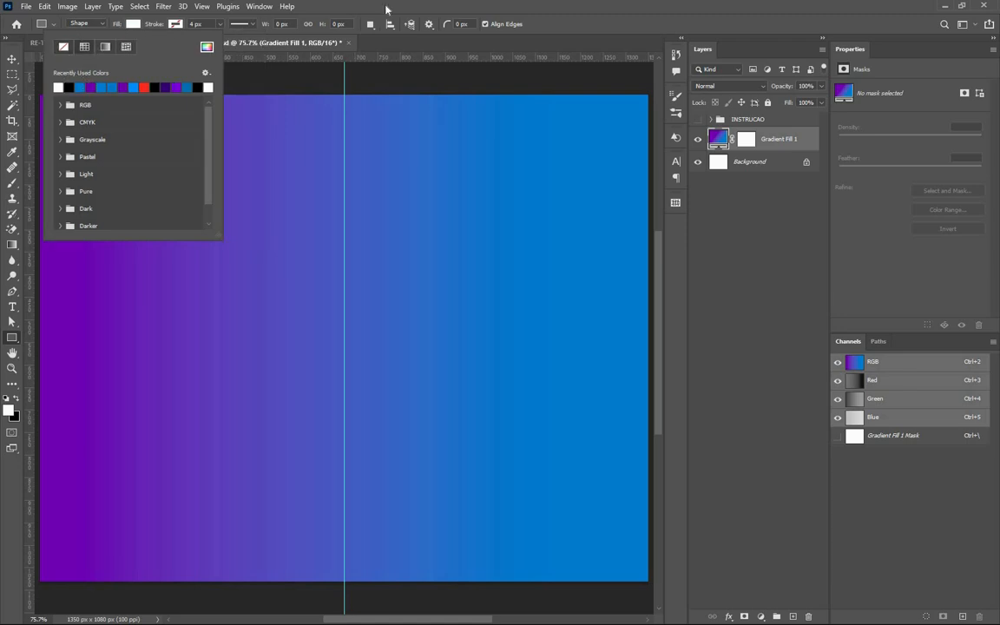
{"action": "left_click", "coordinate": [314, 261]}
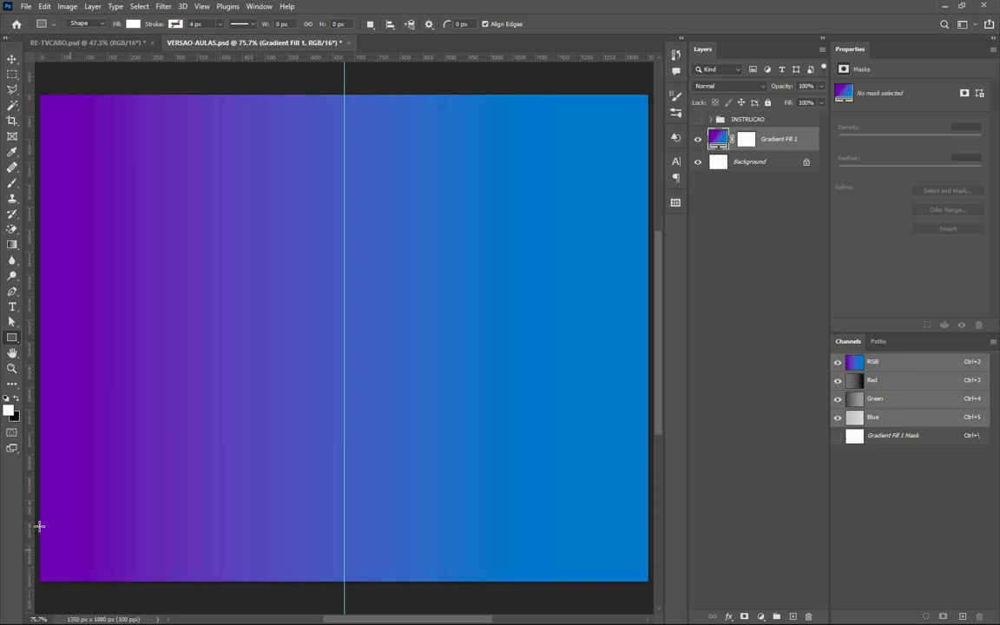
{"action": "left_click_drag", "start_coordinate": [38, 525], "coordinate": [647, 581]}
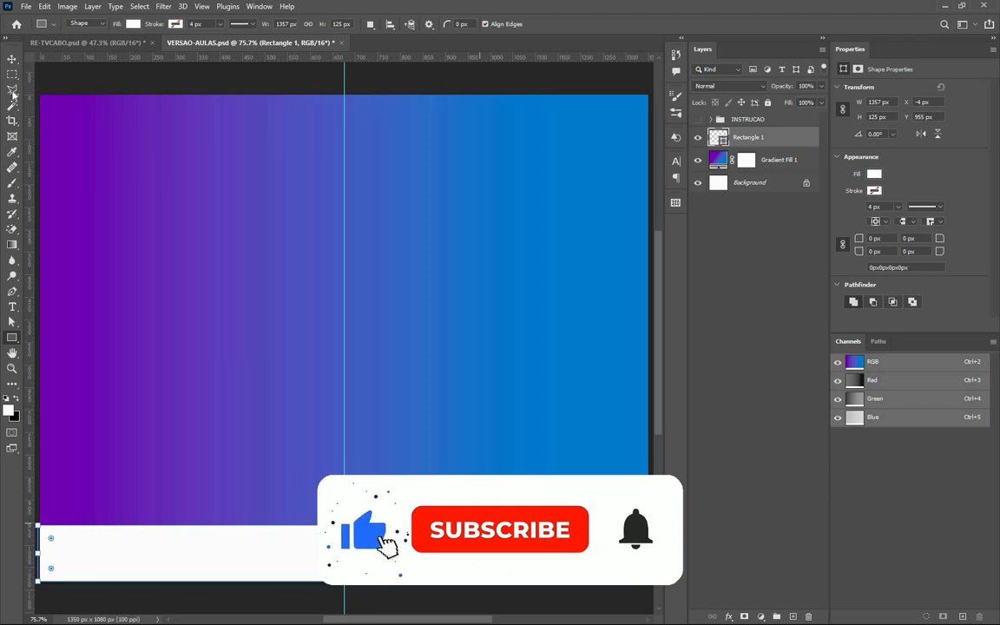
Compare the white strip with RE-TVCABO.psd, examine its Encap, RP01 and P02 groups, and return to VERSAO-AULAS.psd.
{"action": "left_click", "coordinate": [85, 44]}
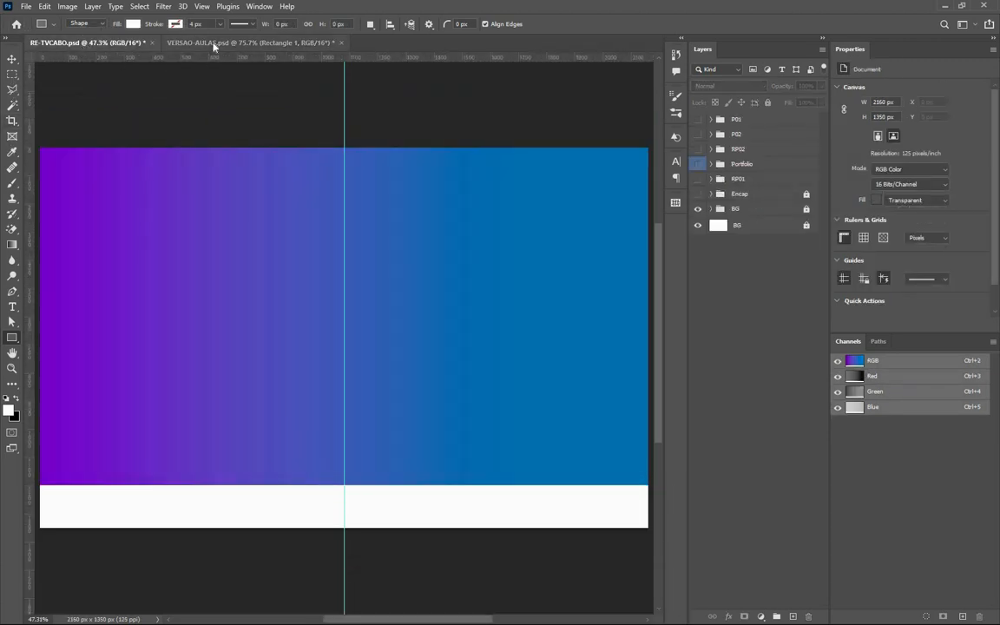
{"action": "left_click", "coordinate": [214, 43]}
{"action": "left_click", "coordinate": [121, 43]}
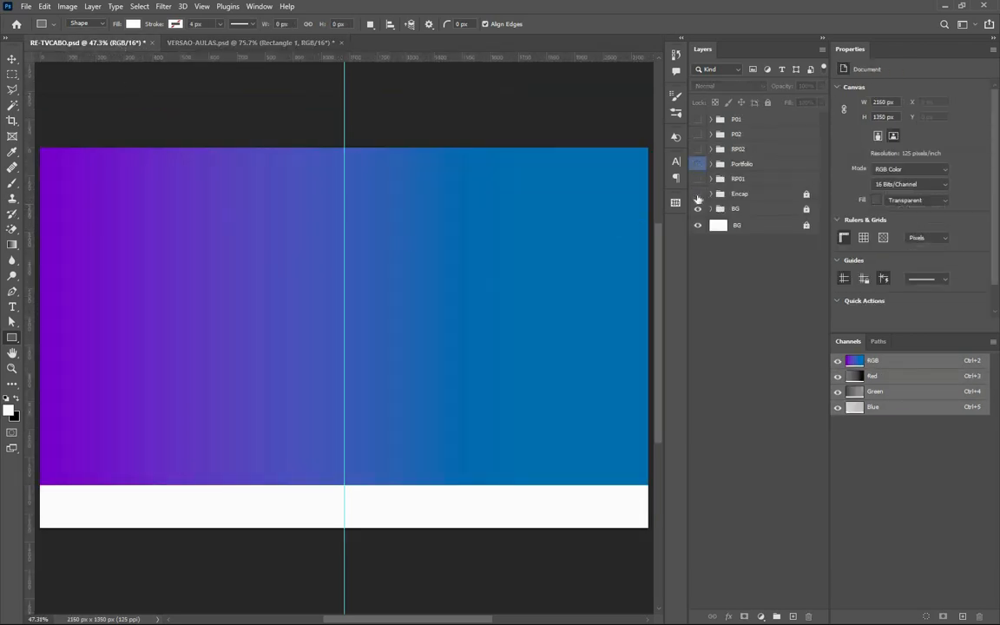
{"action": "left_click", "coordinate": [697, 194]}
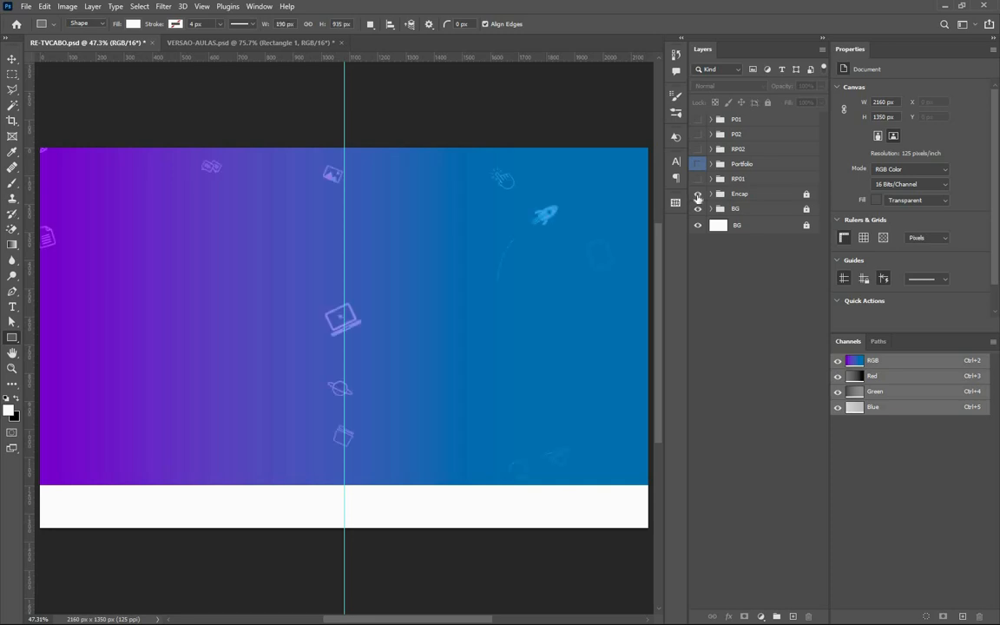
{"action": "left_click", "coordinate": [697, 196]}
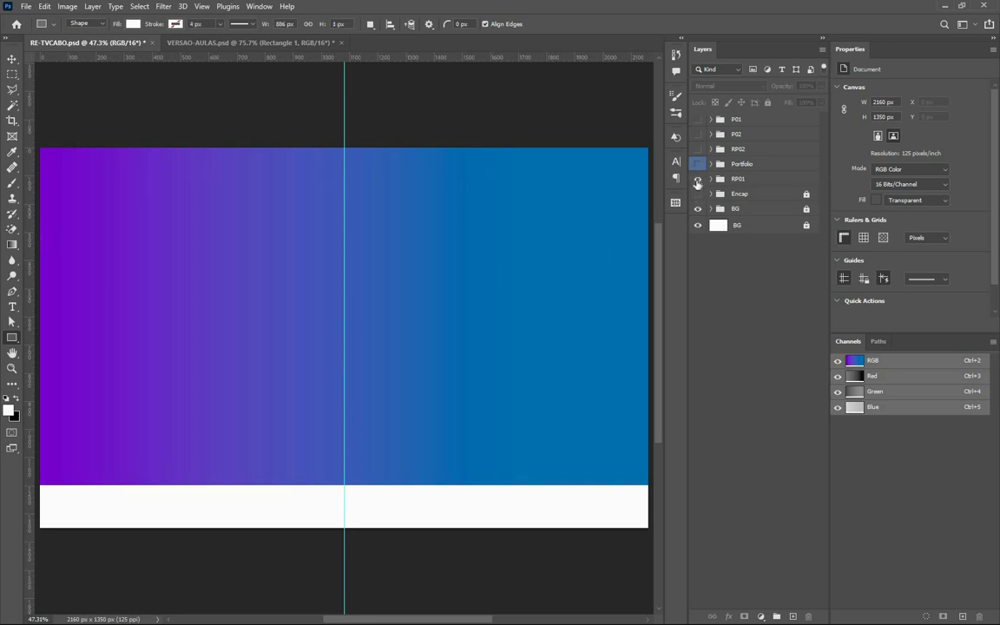
{"action": "left_click", "coordinate": [697, 181]}
{"action": "left_click", "coordinate": [697, 134]}
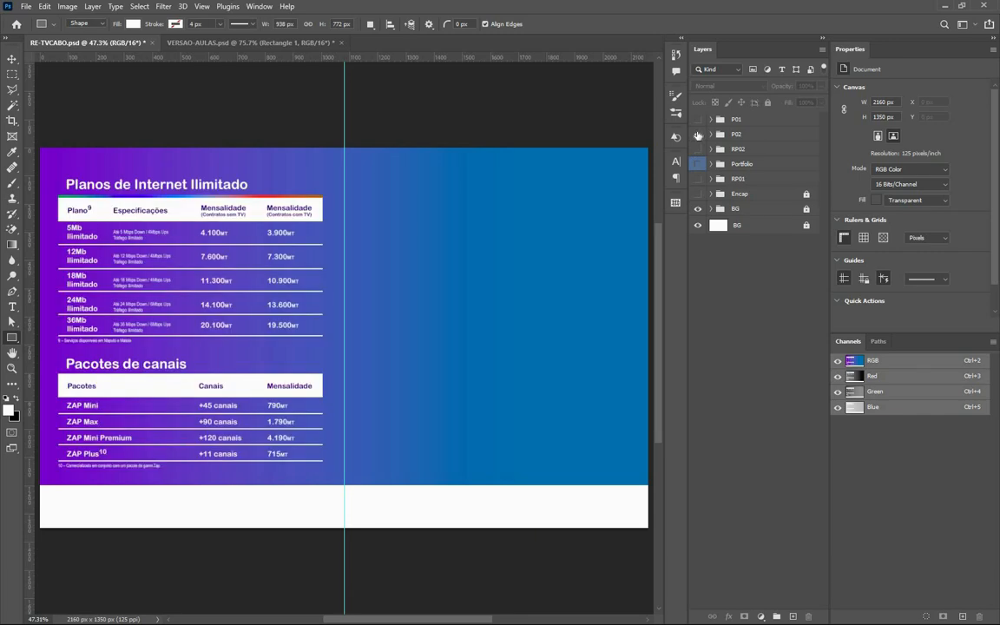
{"action": "left_click", "coordinate": [15, 60]}
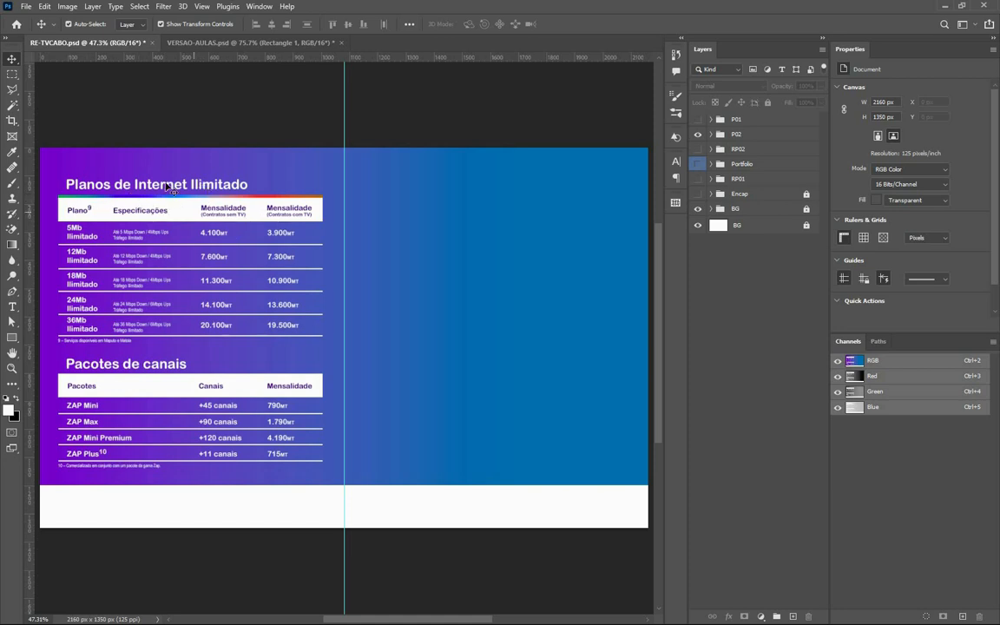
{"action": "left_click", "coordinate": [190, 42]}
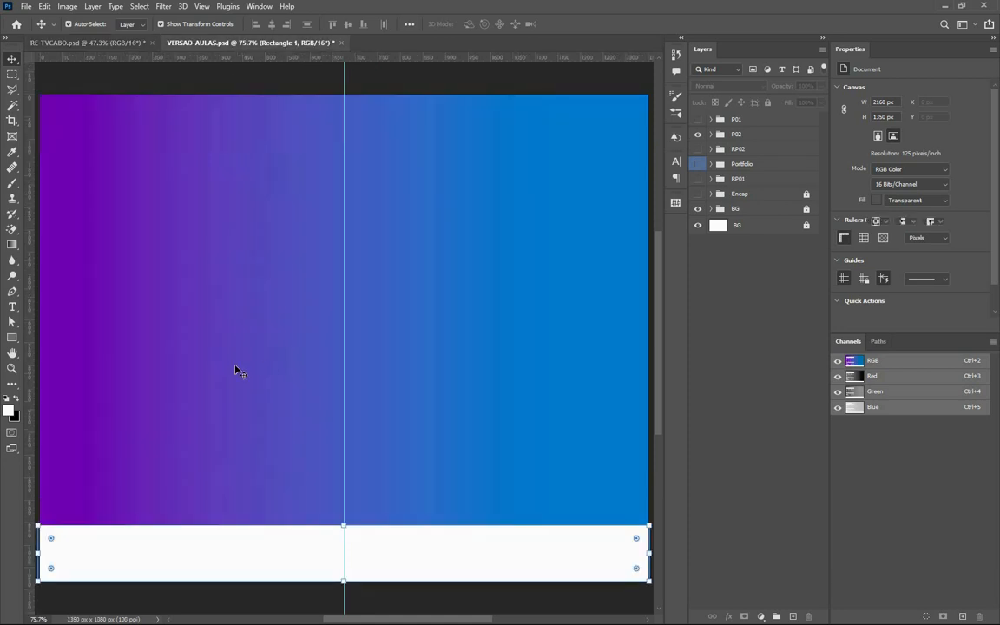
Draw a white rectangle without stroke, about 567 by 58 px, in the upper left area of the canvas.
{"action": "left_click", "coordinate": [15, 339]}
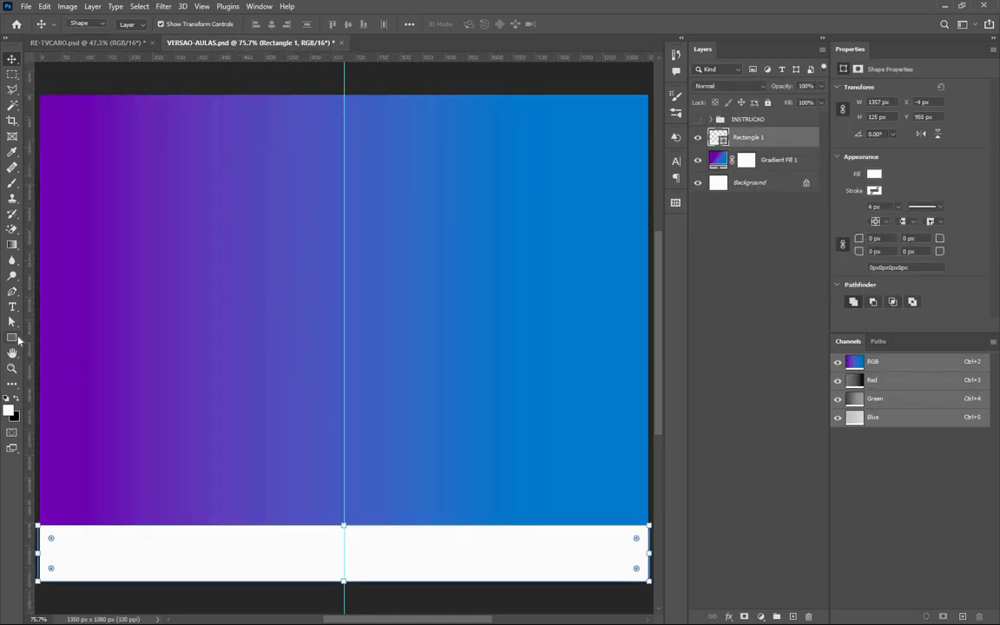
{"action": "left_click", "coordinate": [13, 340]}
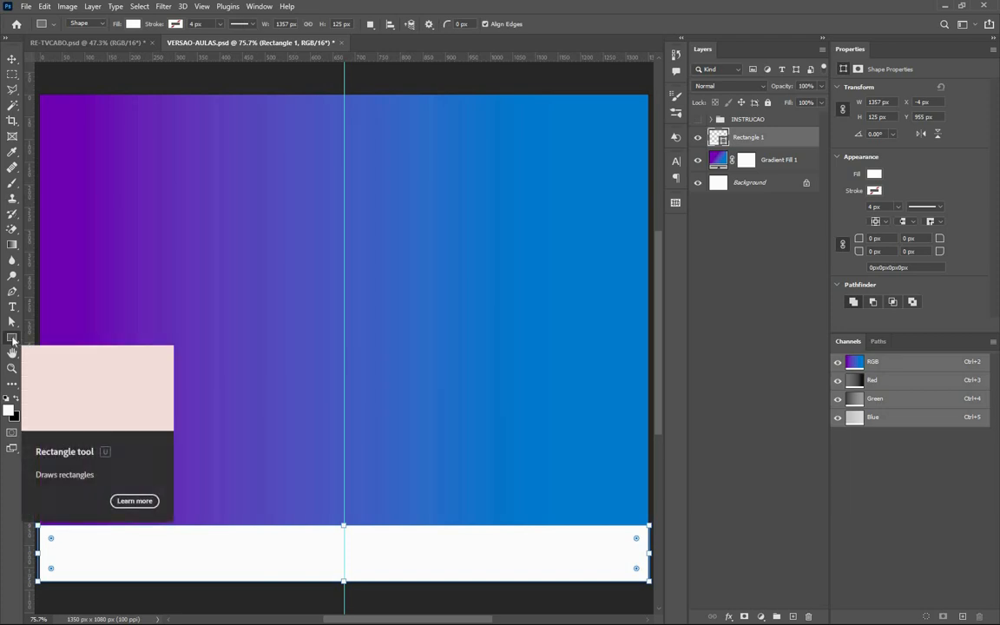
{"action": "left_click_drag", "start_coordinate": [59, 176], "coordinate": [315, 201]}
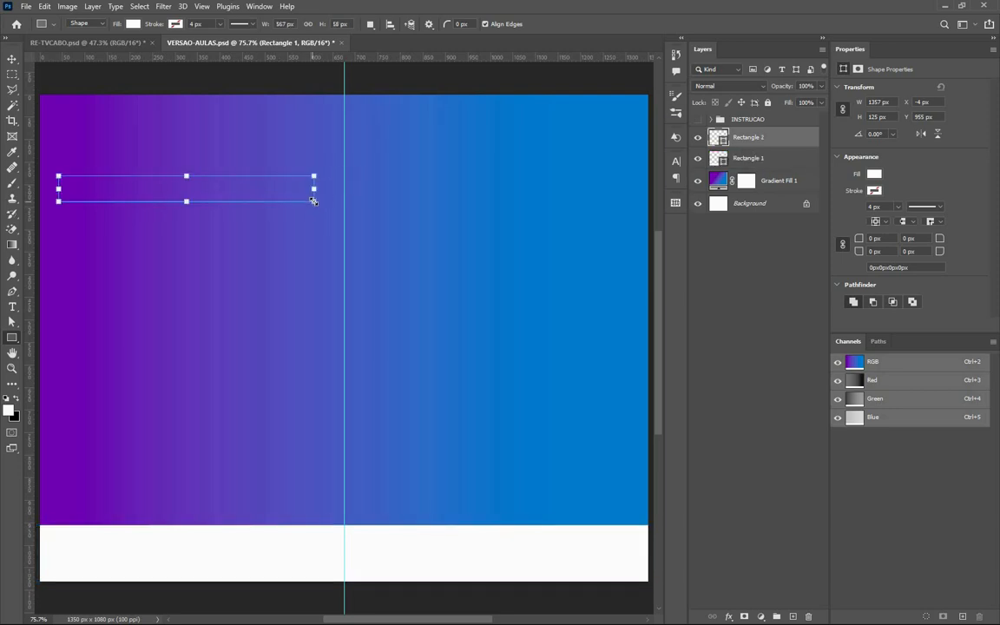
{"action": "key", "text": "v"}
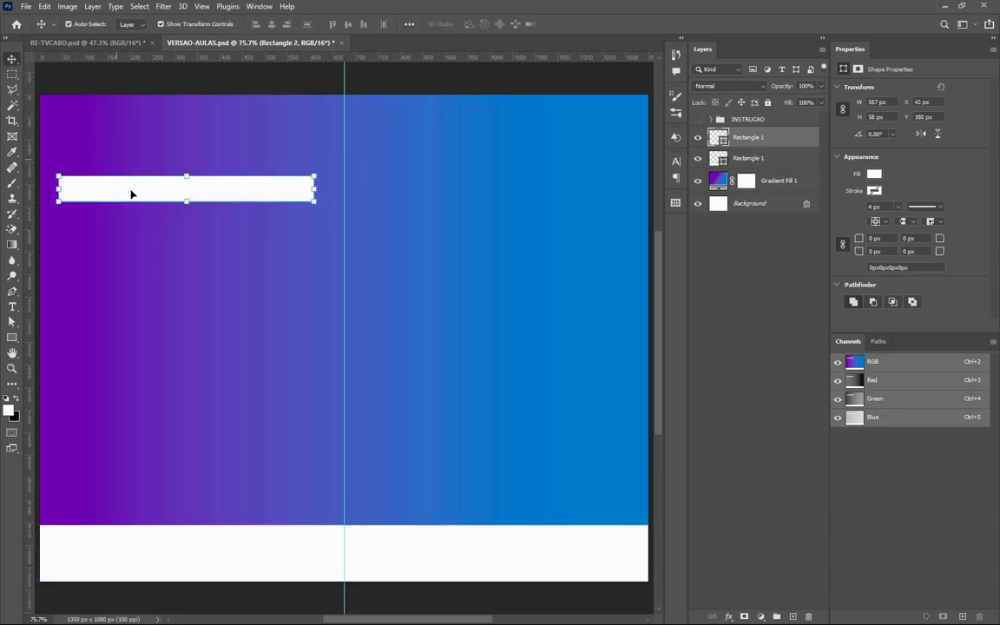
Duplicate the white bar above itself, reduce the copy's height to about 5 px, and rest it on the original's upper edge.
{"action": "left_click_drag", "start_coordinate": [132, 195], "coordinate": [152, 169]}
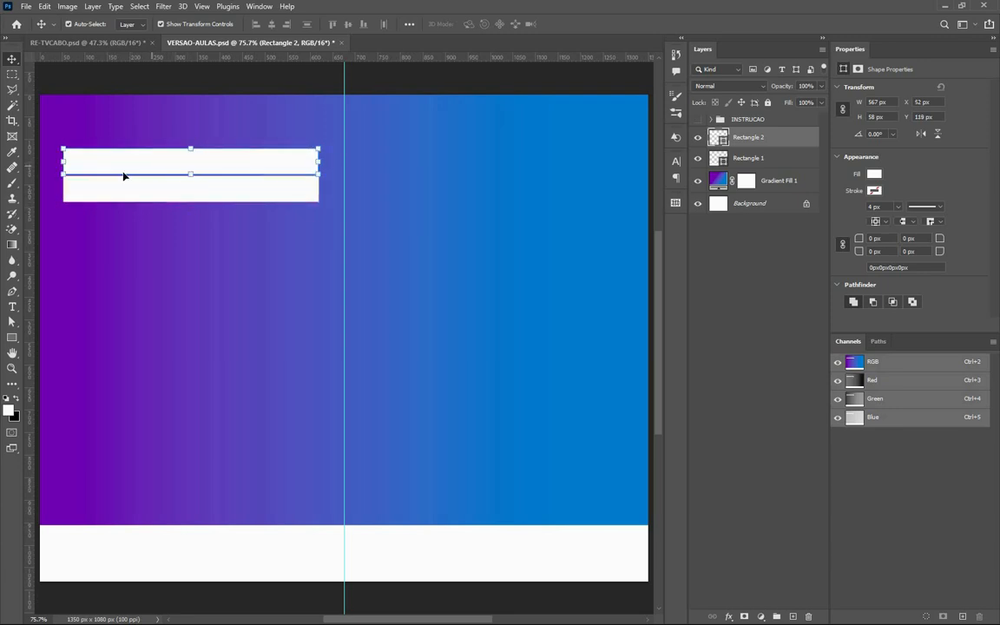
{"action": "left_click", "coordinate": [12, 338]}
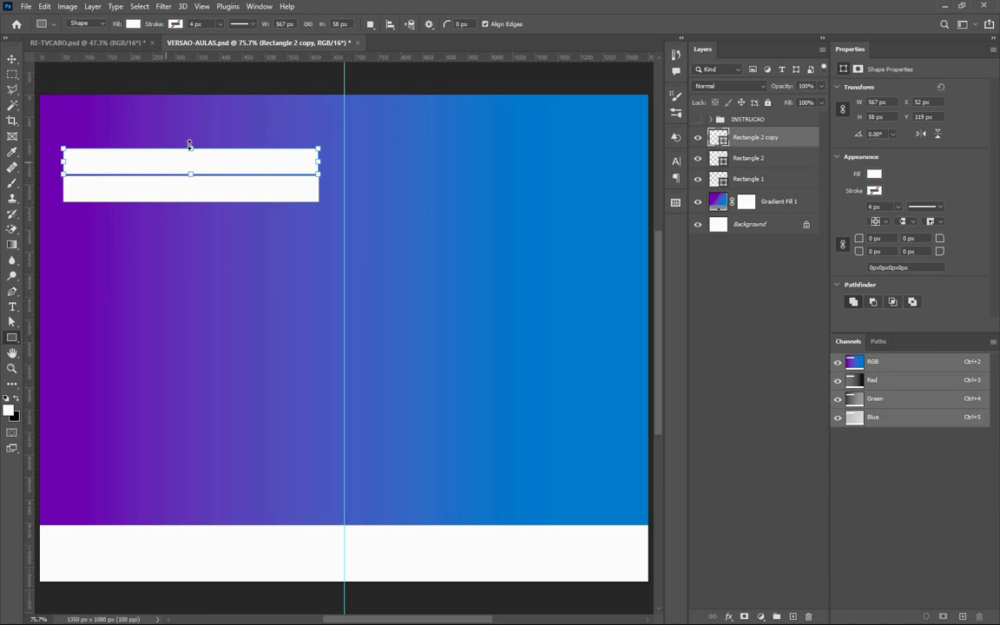
{"action": "scroll", "coordinate": [189, 145], "scroll_direction": "up", "scroll_amount": 3}
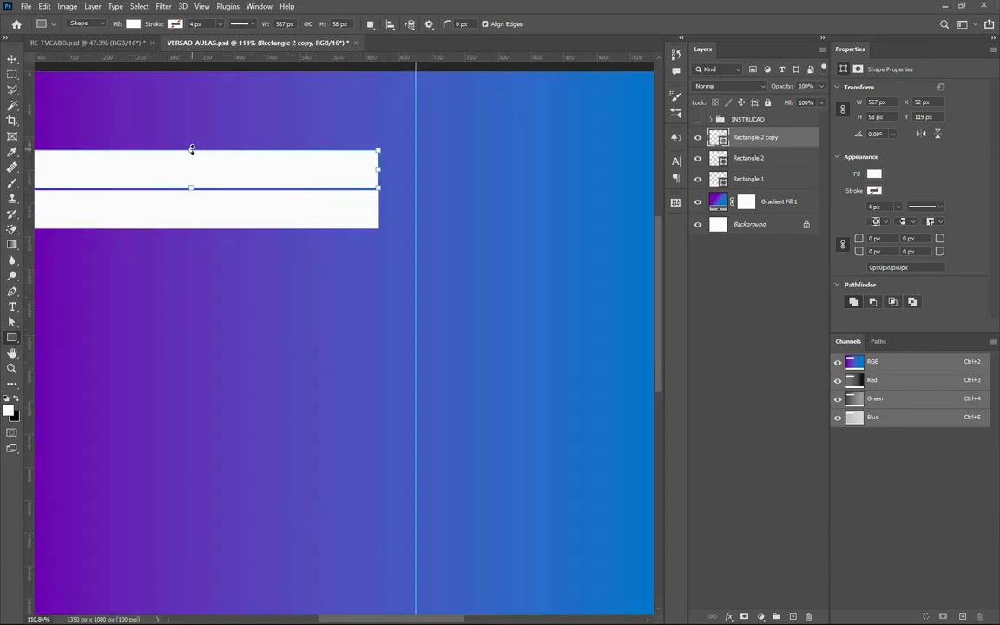
{"action": "left_click_drag", "start_coordinate": [191, 154], "coordinate": [191, 186]}
{"action": "key", "text": "v"}
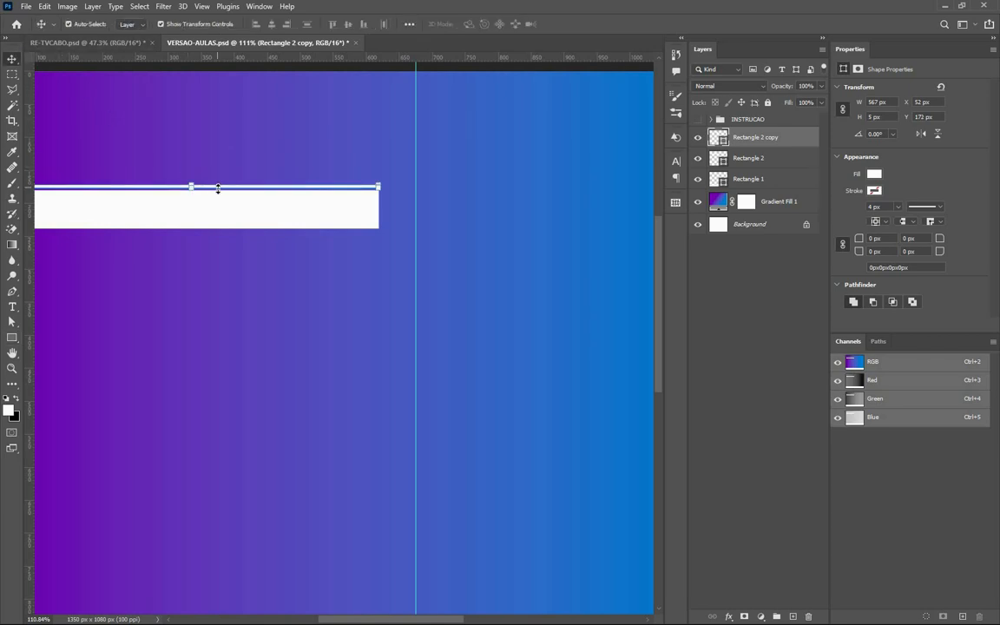
{"action": "left_click_drag", "start_coordinate": [219, 192], "coordinate": [219, 194]}
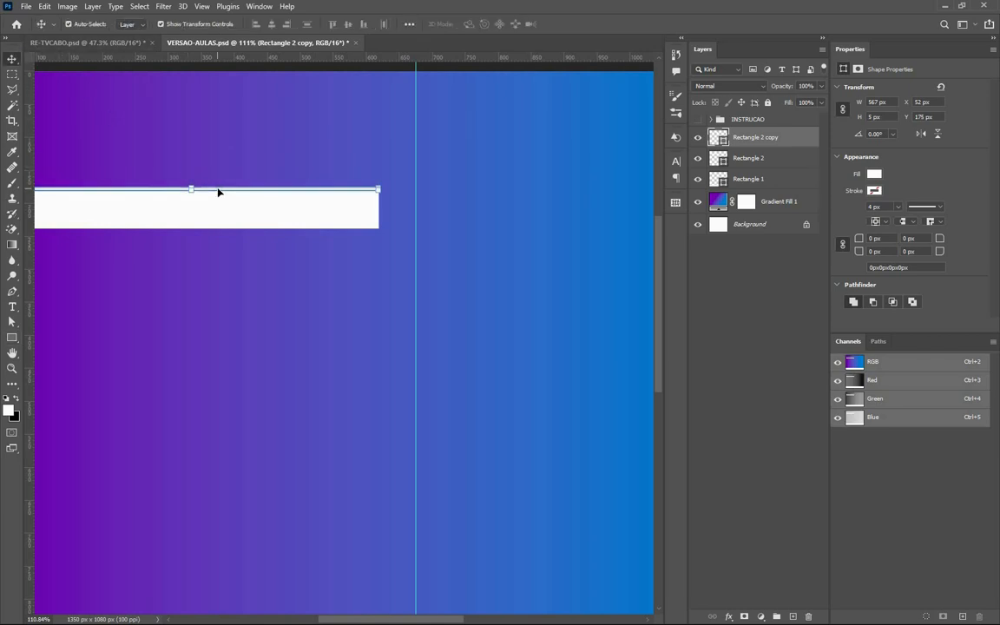
Inspect how the thin strip sits against the white bar beneath it, and leave the thin strip selected.
{"action": "left_click", "coordinate": [256, 111]}
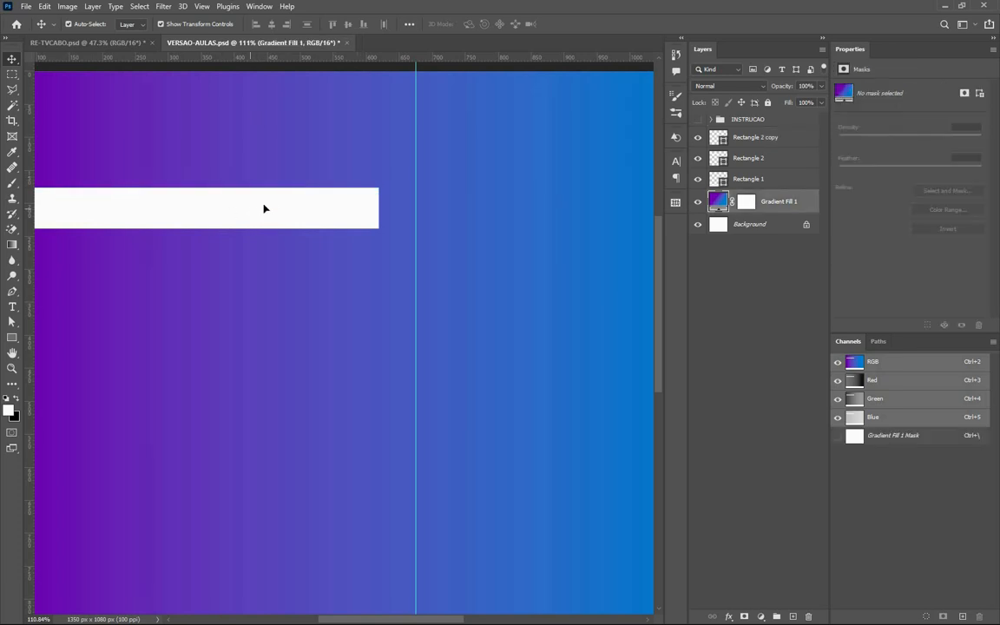
{"action": "left_click", "coordinate": [247, 214]}
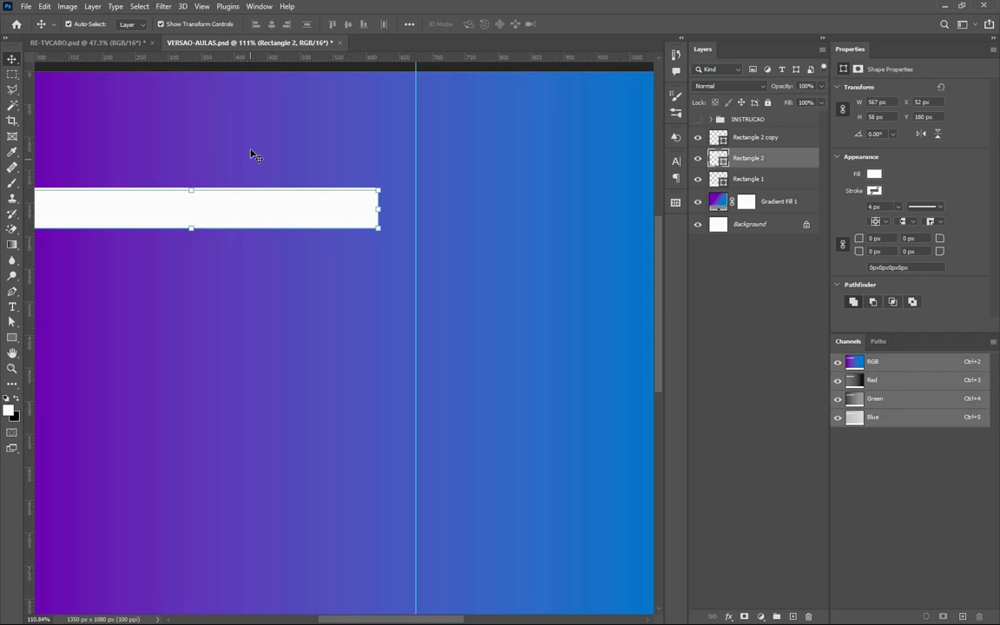
{"action": "left_click", "coordinate": [233, 169]}
{"action": "left_click", "coordinate": [273, 224]}
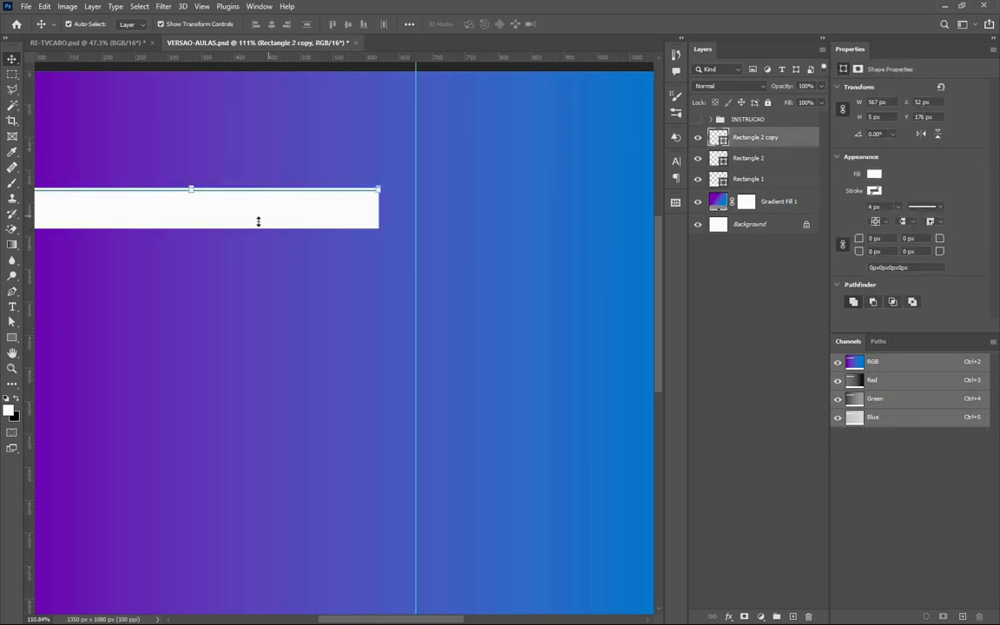
{"action": "left_click", "coordinate": [243, 208]}
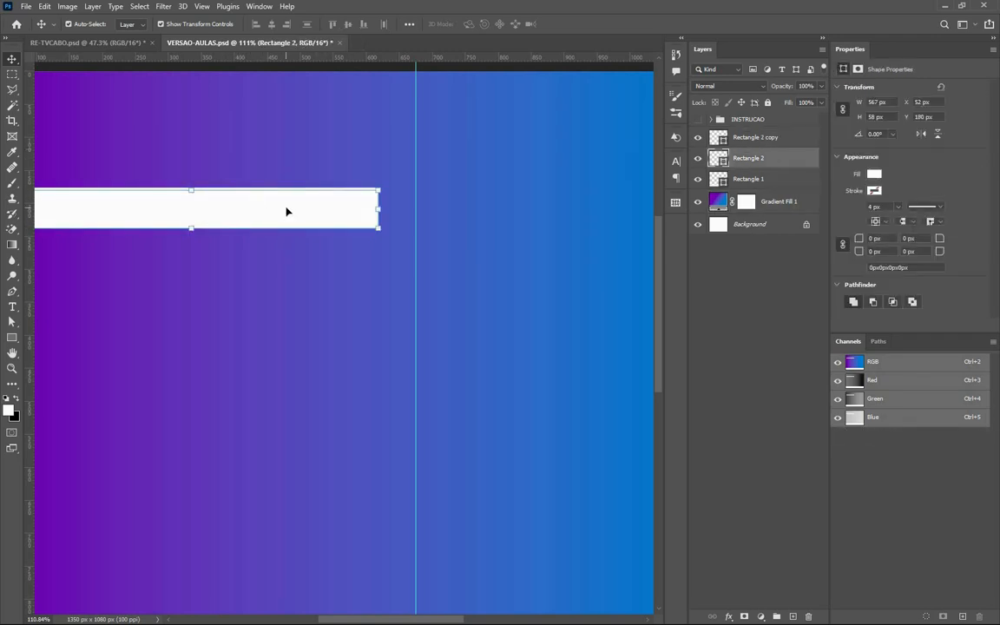
{"action": "scroll", "coordinate": [212, 219], "scroll_direction": "down", "scroll_amount": 3}
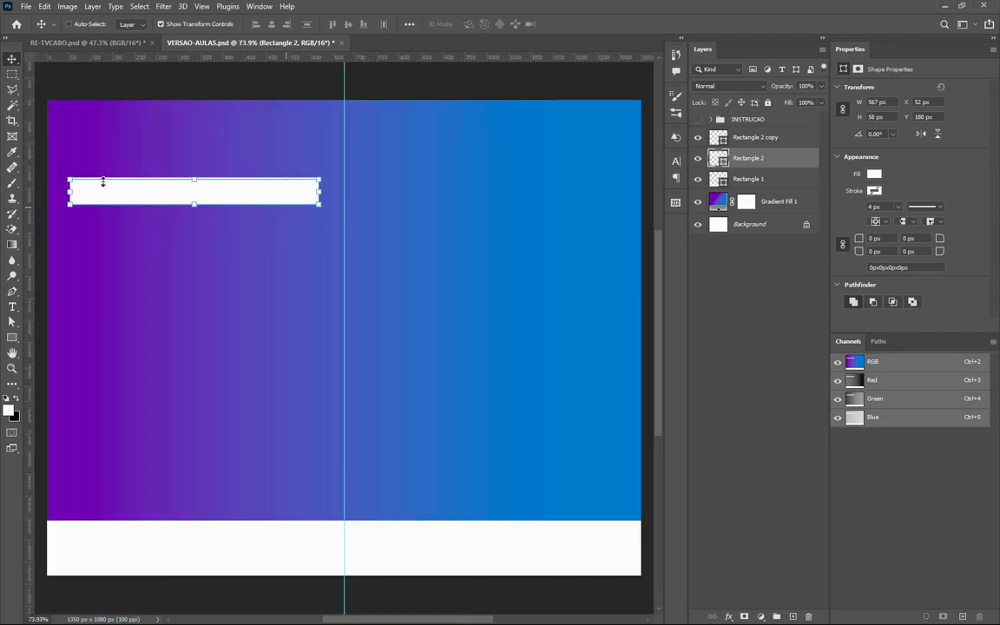
{"action": "scroll", "coordinate": [172, 245], "scroll_direction": "up", "scroll_amount": 3}
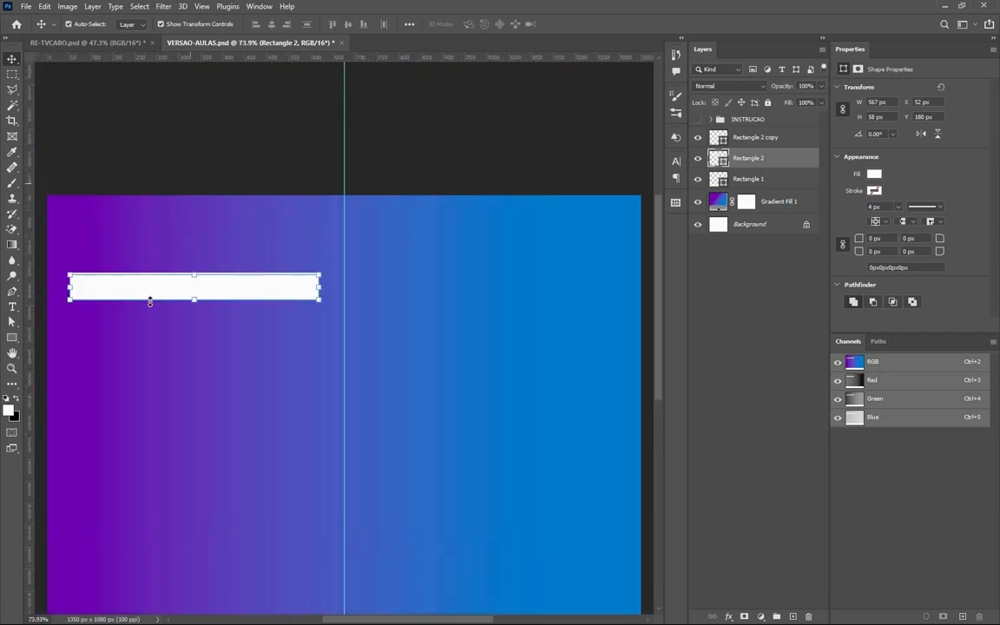
{"action": "scroll", "coordinate": [149, 302], "scroll_direction": "up", "scroll_amount": 6}
{"action": "scroll", "coordinate": [321, 145], "scroll_direction": "down", "scroll_amount": 1}
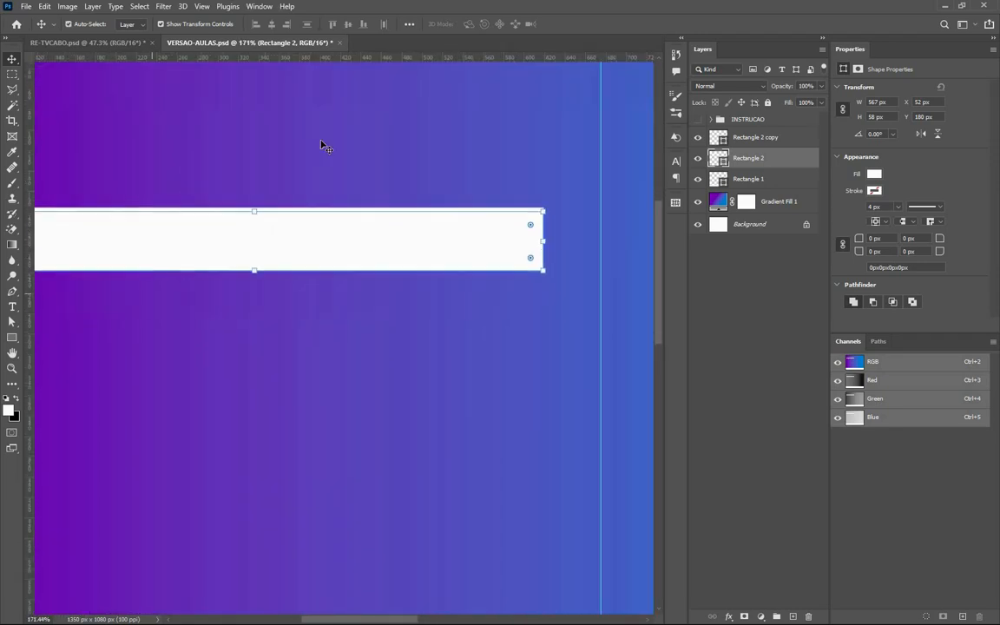
{"action": "left_click", "coordinate": [303, 209]}
{"action": "left_click", "coordinate": [303, 202]}
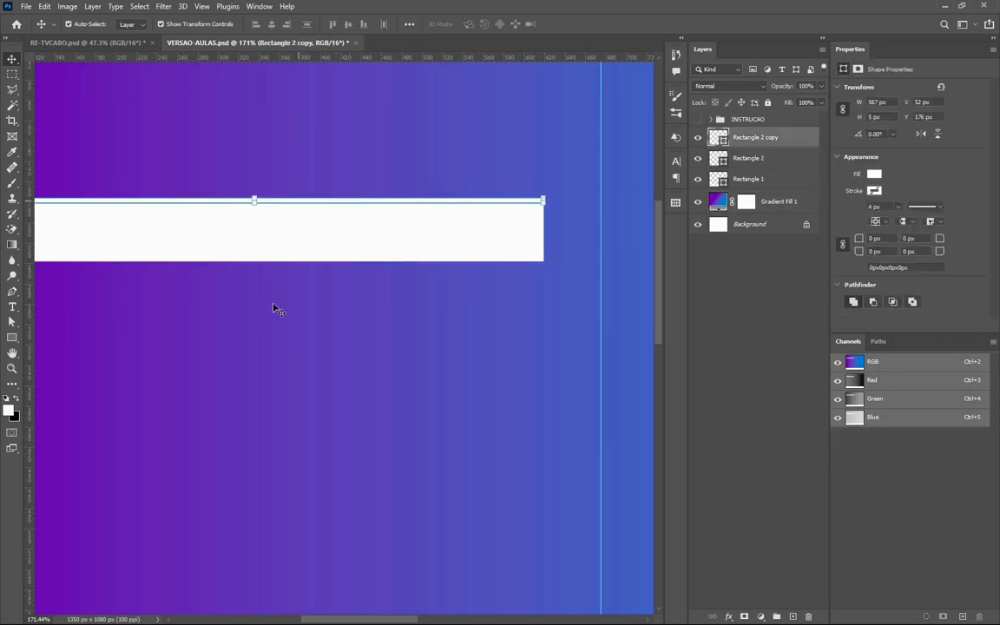
Examine the multicoloured strip above the Planos de Internet Ilimitado header in RE-TVCABO.psd, and return to VERSAO-AULAS.psd.
{"action": "left_click", "coordinate": [83, 42]}
{"action": "scroll", "coordinate": [179, 204], "scroll_direction": "up", "scroll_amount": 8}
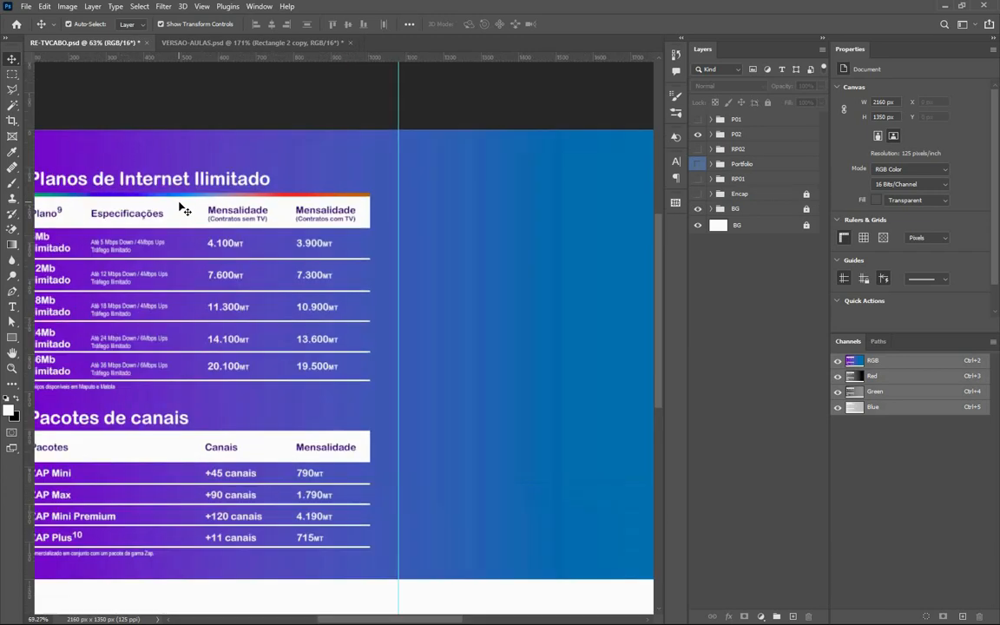
{"action": "left_click_drag", "start_coordinate": [206, 199], "coordinate": [339, 199]}
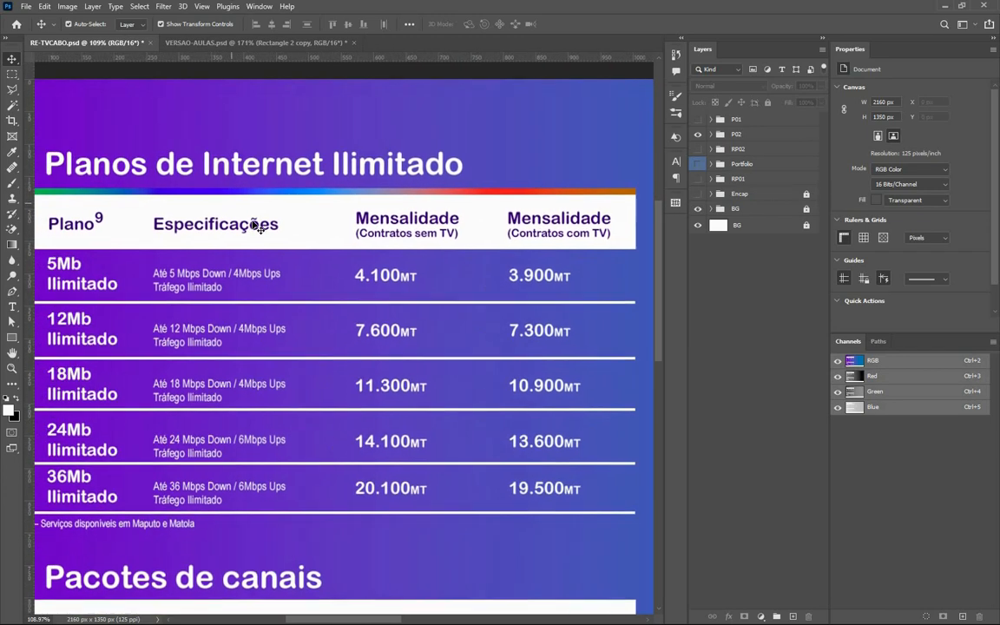
{"action": "scroll", "coordinate": [261, 222], "scroll_direction": "down", "scroll_amount": 1}
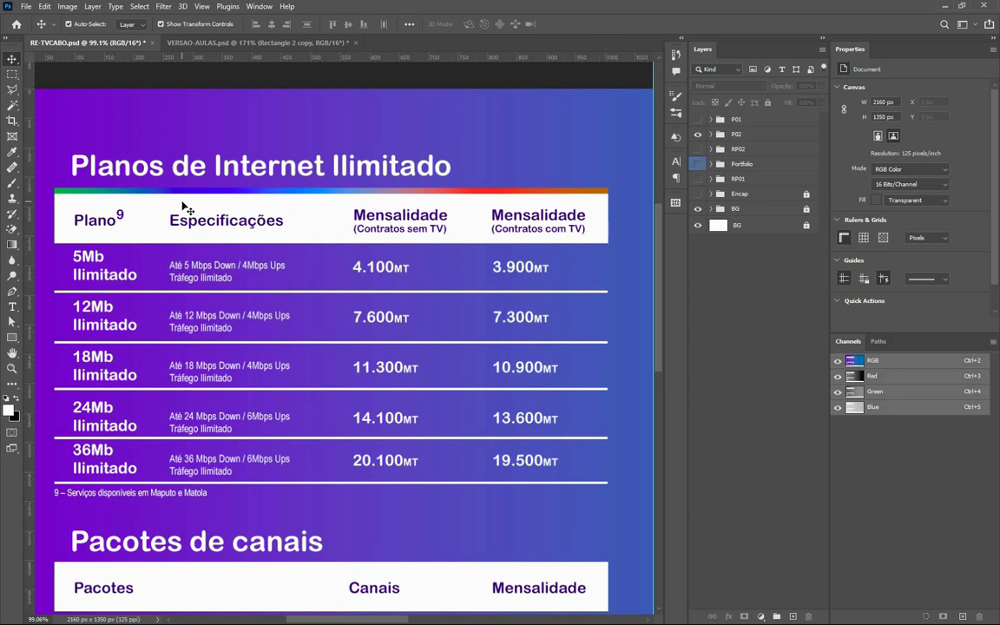
{"action": "left_click", "coordinate": [234, 43]}
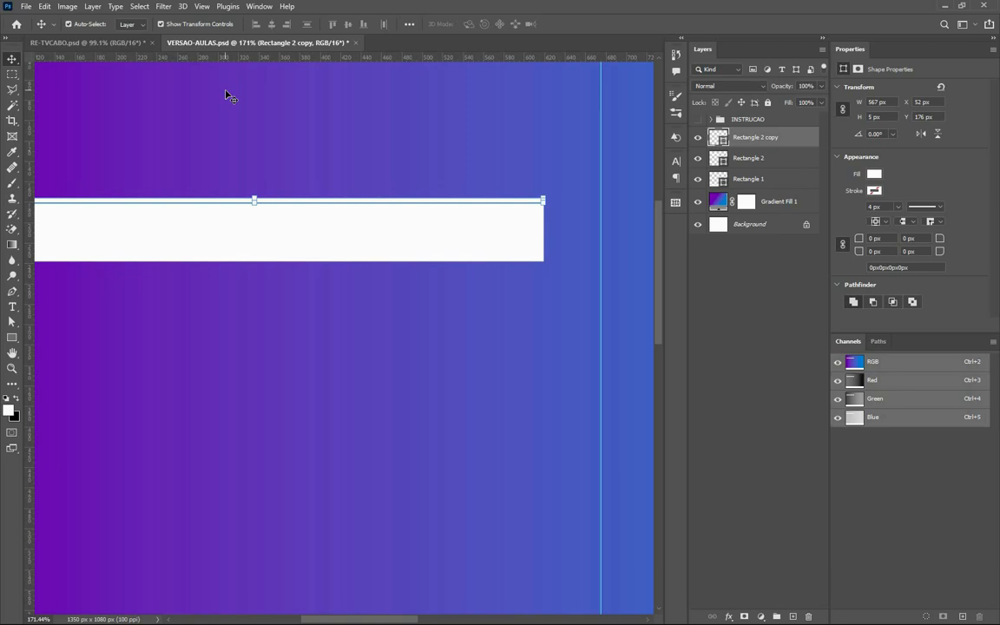
Change the thin strip's solid white fill to a linear gradient.
{"action": "scroll", "coordinate": [290, 154], "scroll_direction": "left", "scroll_amount": 3}
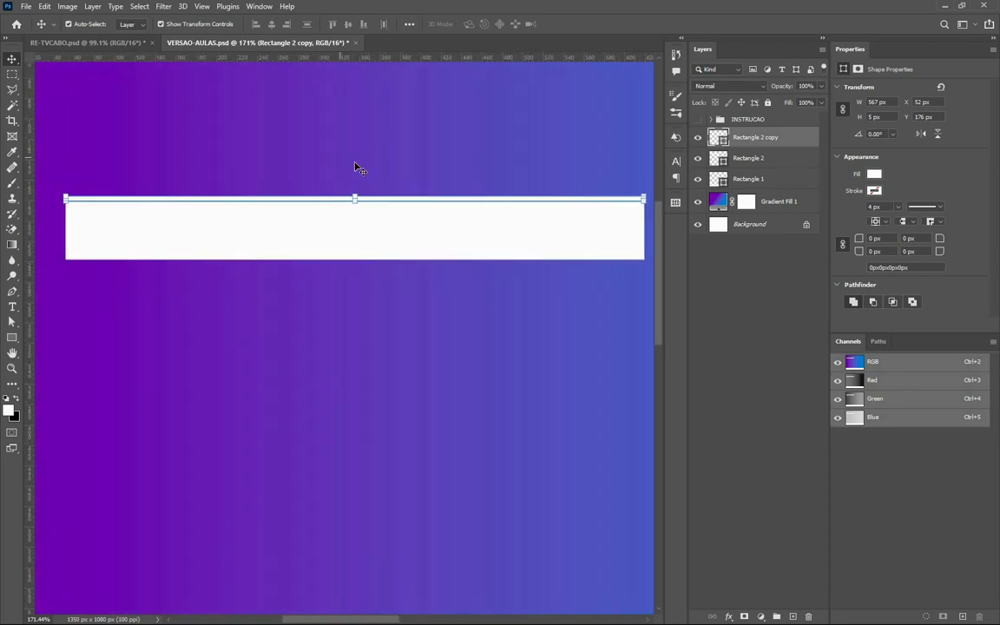
{"action": "scroll", "coordinate": [357, 169], "scroll_direction": "right", "scroll_amount": 1}
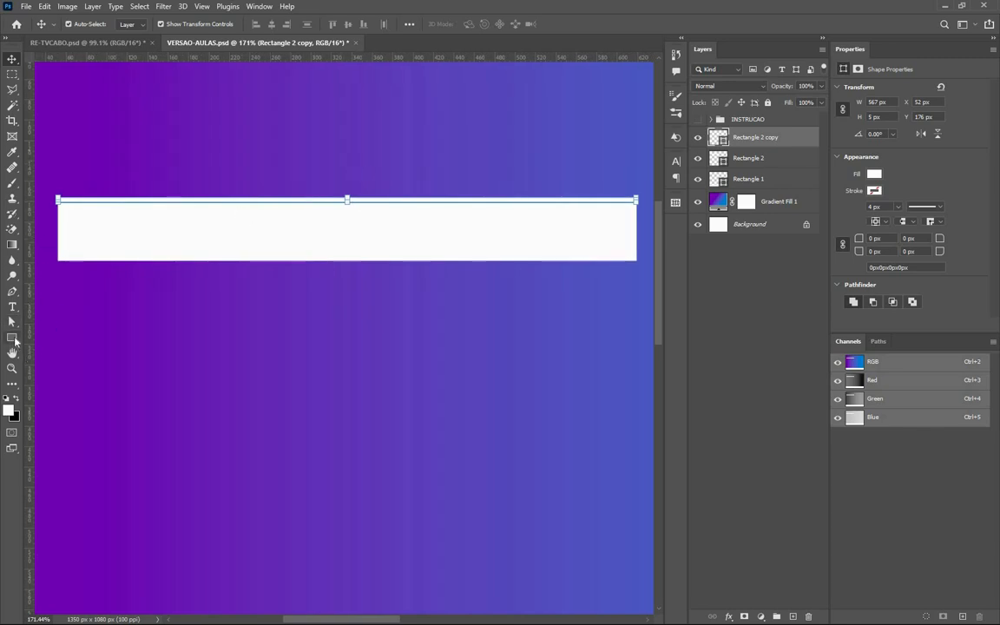
{"action": "left_click", "coordinate": [11, 338]}
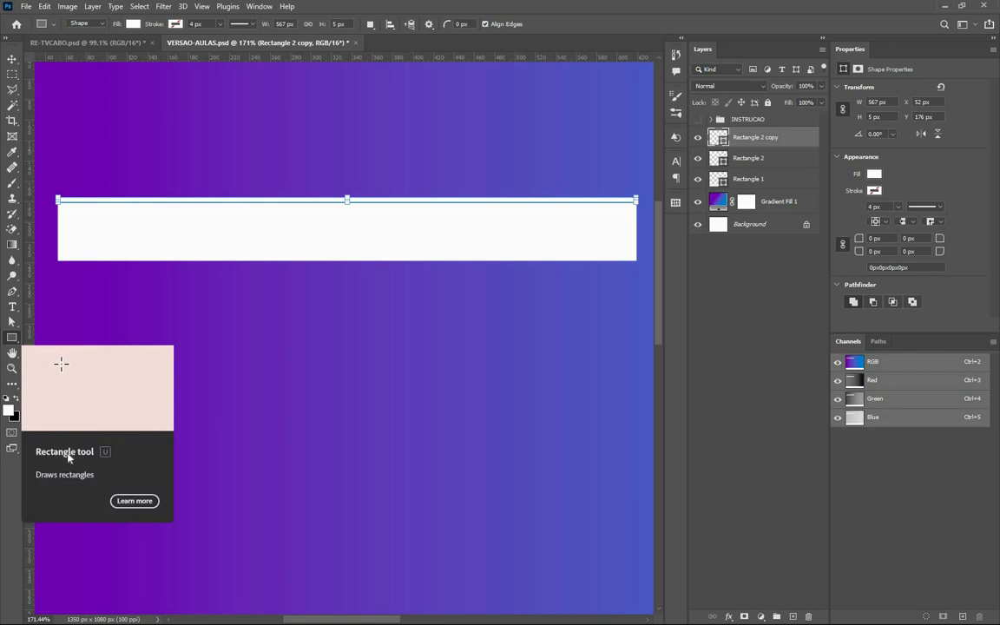
{"action": "left_click", "coordinate": [133, 24]}
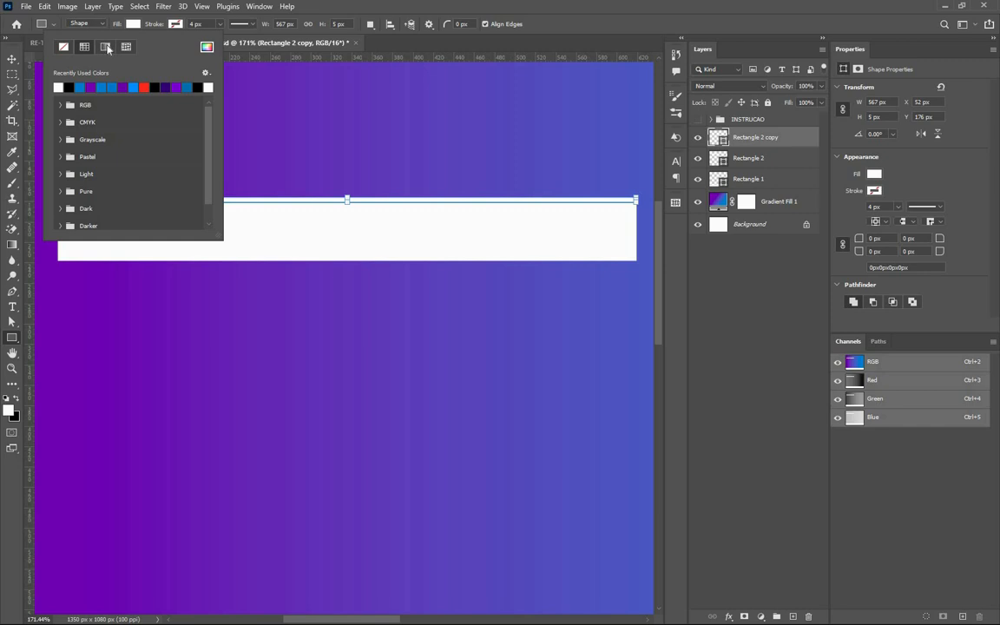
{"action": "left_click", "coordinate": [105, 46]}
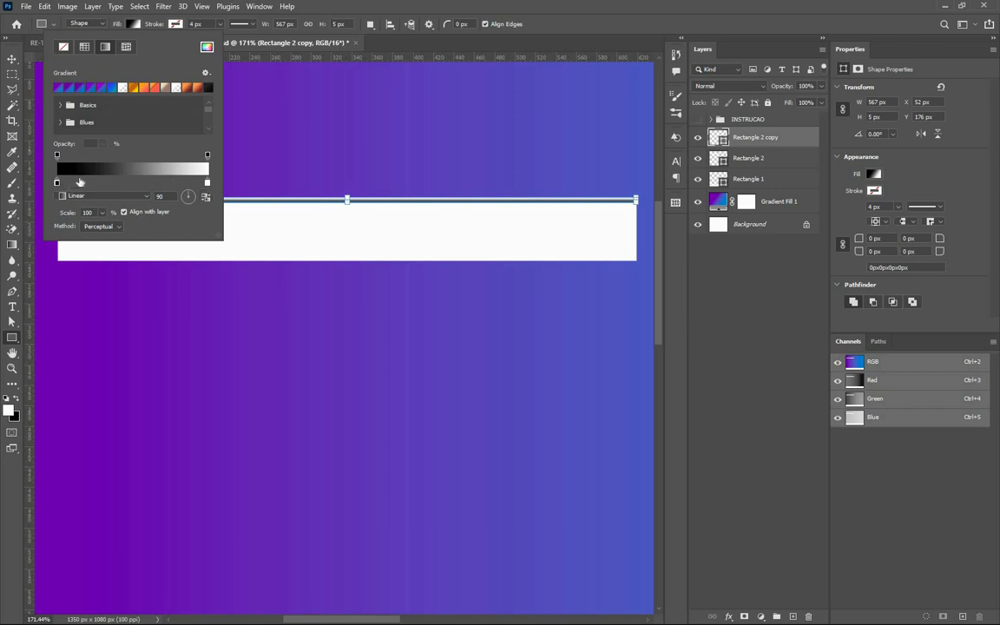
Add four intermediate colour stops to the thin strip's gradient and space them roughly evenly between the end stops.
{"action": "left_click", "coordinate": [79, 182]}
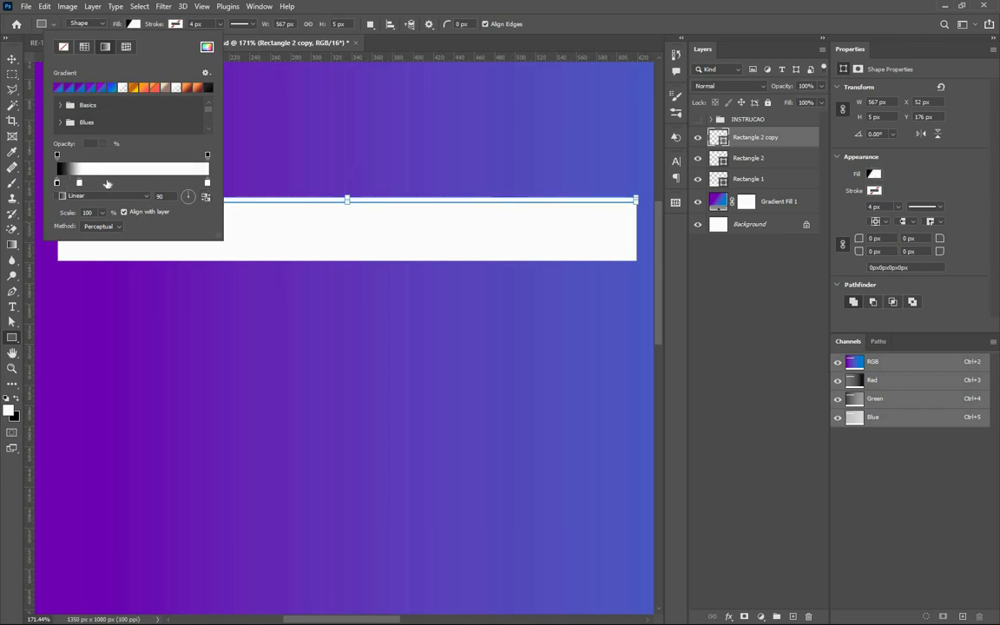
{"action": "left_click", "coordinate": [105, 182]}
{"action": "left_click", "coordinate": [132, 182]}
{"action": "left_click", "coordinate": [156, 183]}
{"action": "left_click", "coordinate": [159, 182]}
{"action": "mouse_move", "coordinate": [160, 183]}
{"action": "left_mouse_down"}
{"action": "mouse_move", "coordinate": [171, 184]}
{"action": "mouse_move", "coordinate": [145, 184]}
{"action": "left_mouse_up"}
{"action": "left_click", "coordinate": [108, 182]}
{"action": "left_click", "coordinate": [80, 182]}
{"action": "left_click_drag", "start_coordinate": [177, 184], "coordinate": [149, 185]}
{"action": "left_click", "coordinate": [82, 183]}
{"action": "left_click_drag", "start_coordinate": [84, 184], "coordinate": [87, 184]}
{"action": "left_click_drag", "start_coordinate": [183, 184], "coordinate": [119, 183]}
Recolour the gradient's final colour stop to a dark orange with hue 31°.
{"action": "double_click", "coordinate": [208, 183]}
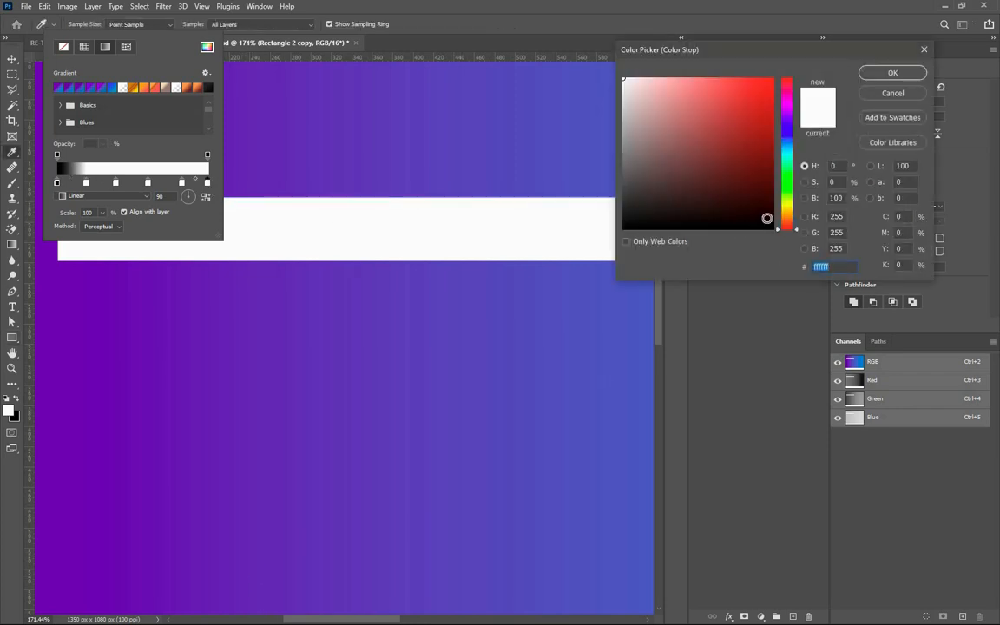
{"action": "left_click", "coordinate": [788, 218]}
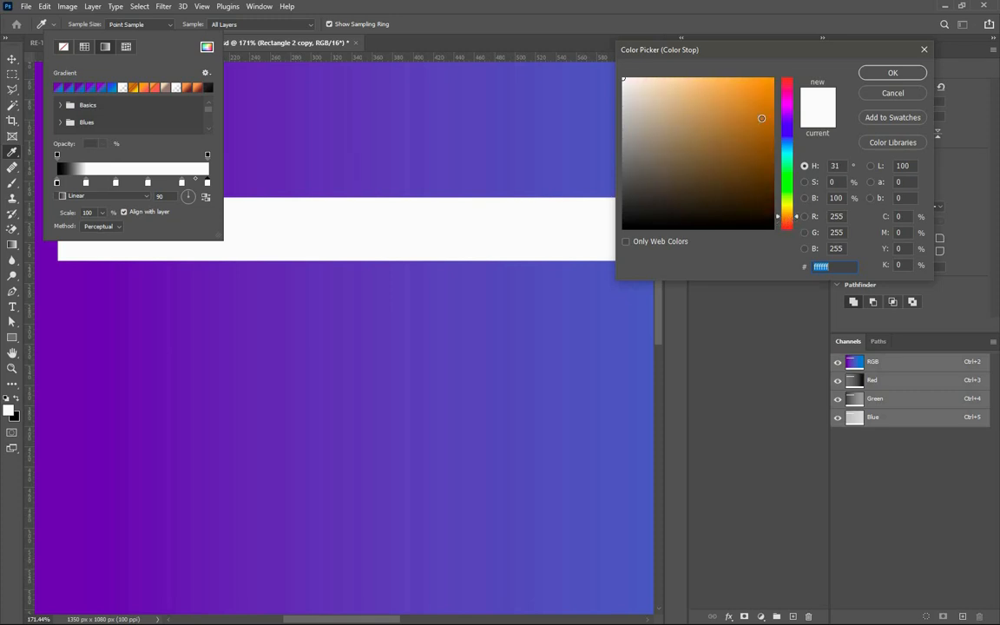
{"action": "left_click", "coordinate": [780, 103]}
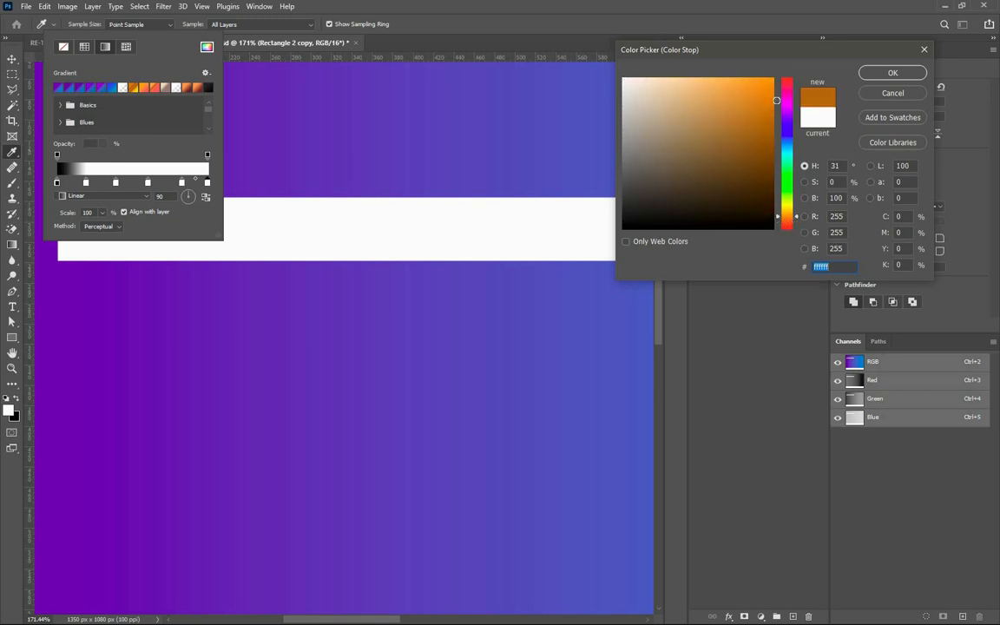
{"action": "left_click", "coordinate": [892, 73]}
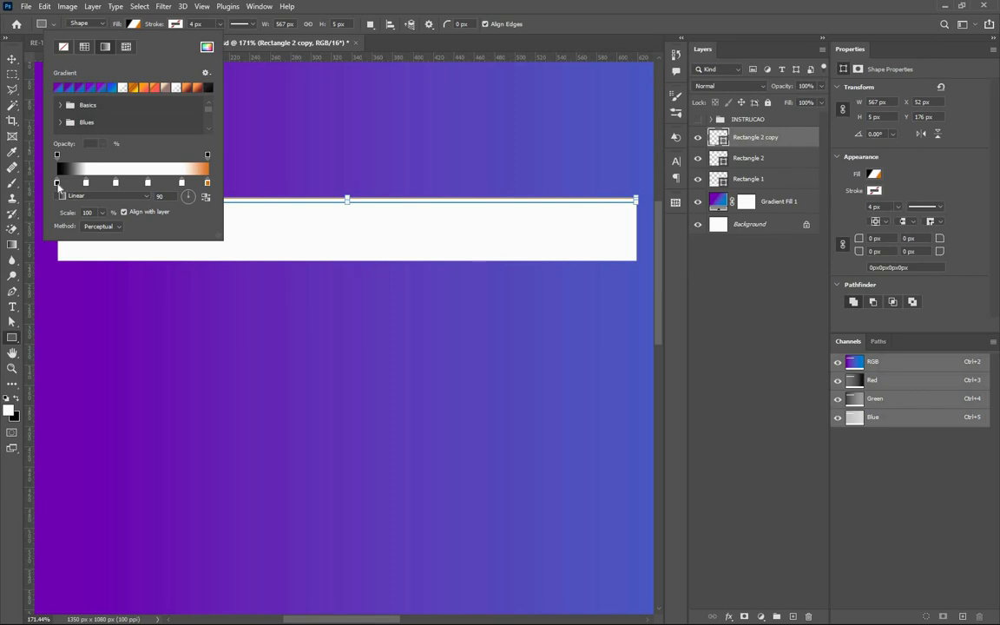
Recolour the gradient's first colour stop to a dark green, #588b00, with hue 82°.
{"action": "double_click", "coordinate": [57, 183]}
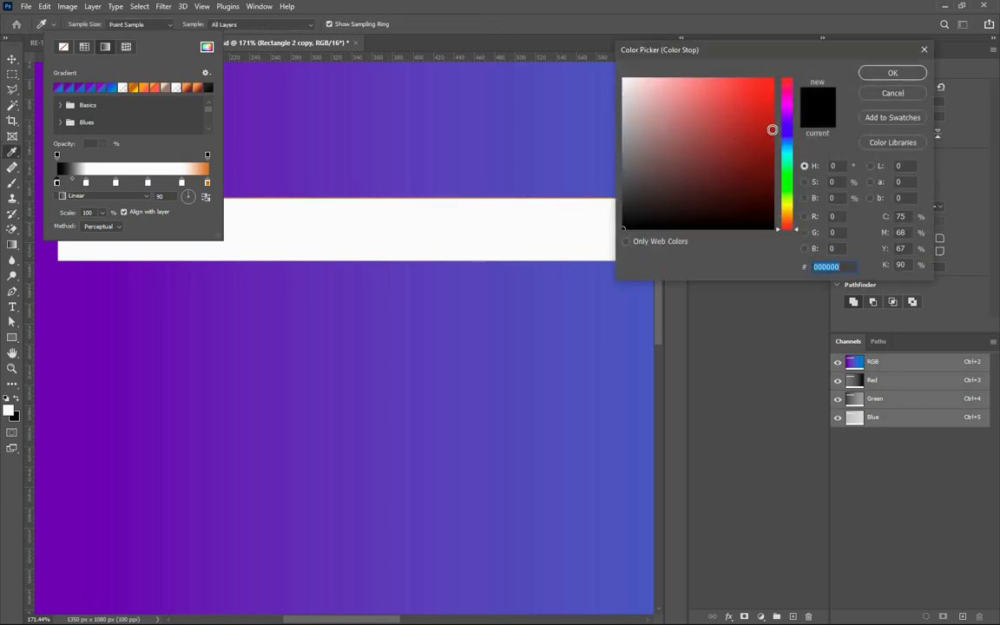
{"action": "left_click", "coordinate": [786, 111]}
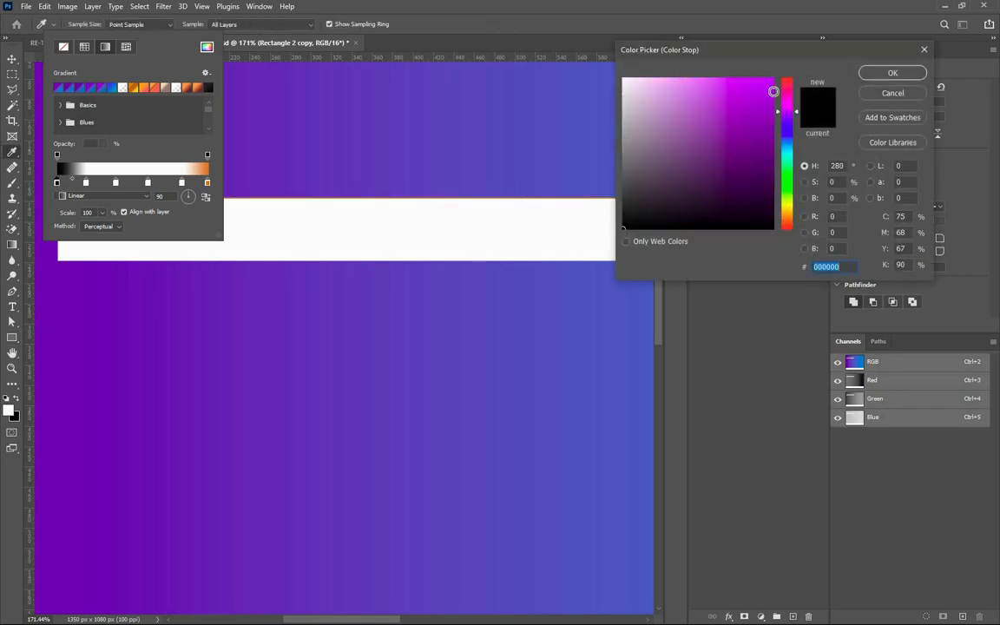
{"action": "left_click", "coordinate": [773, 91]}
{"action": "left_click_drag", "start_coordinate": [787, 205], "coordinate": [787, 196]}
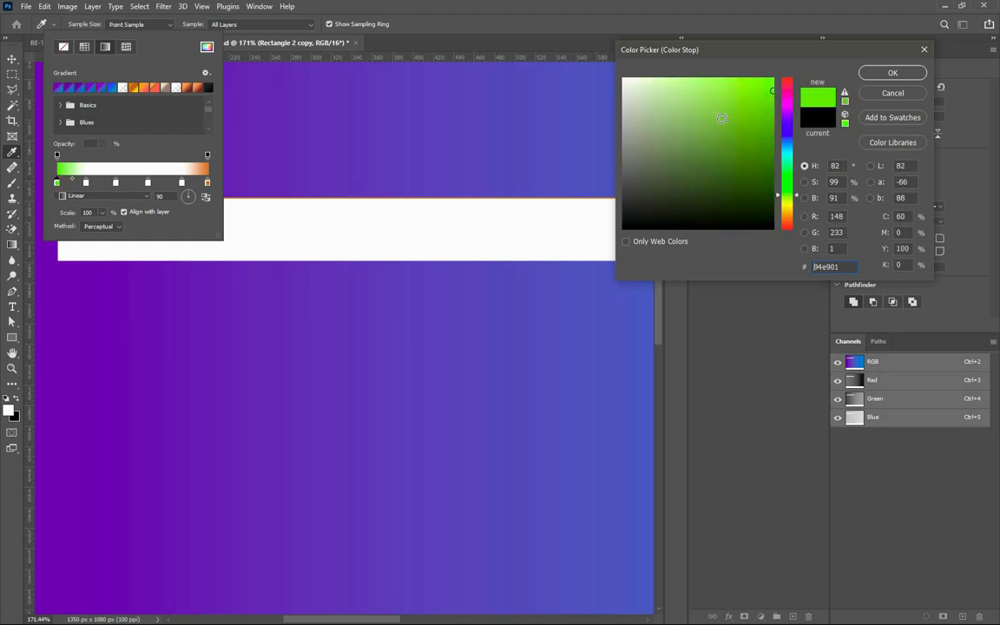
{"action": "left_click", "coordinate": [773, 149]}
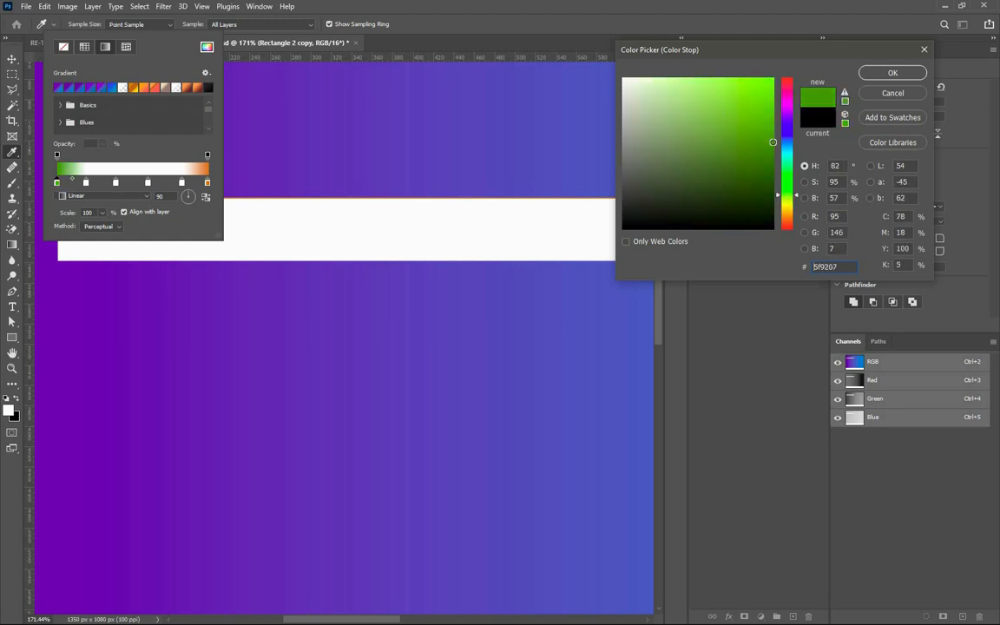
{"action": "left_click", "coordinate": [773, 151]}
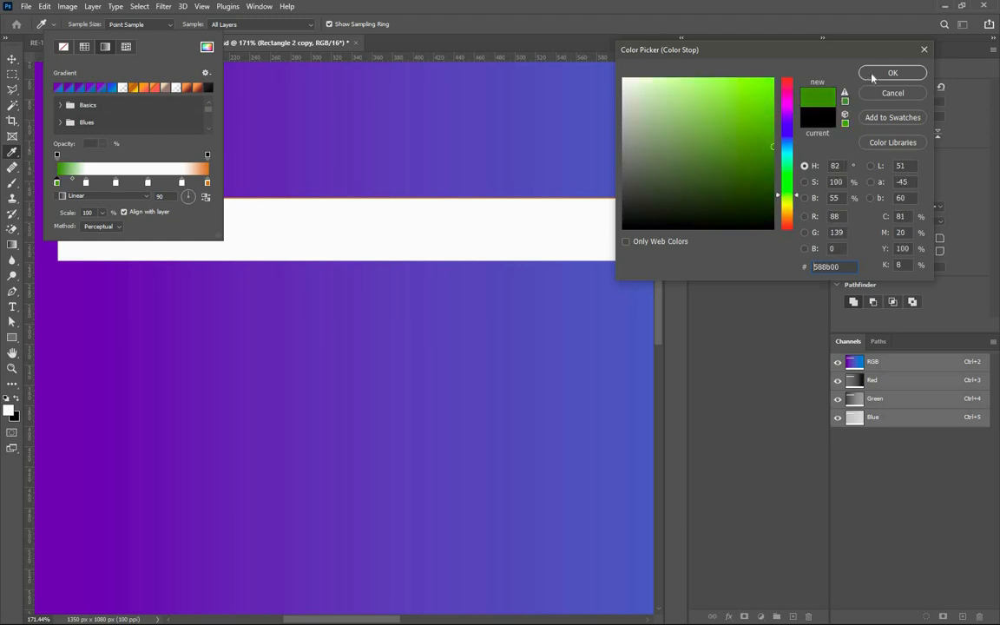
{"action": "key", "text": "Return"}
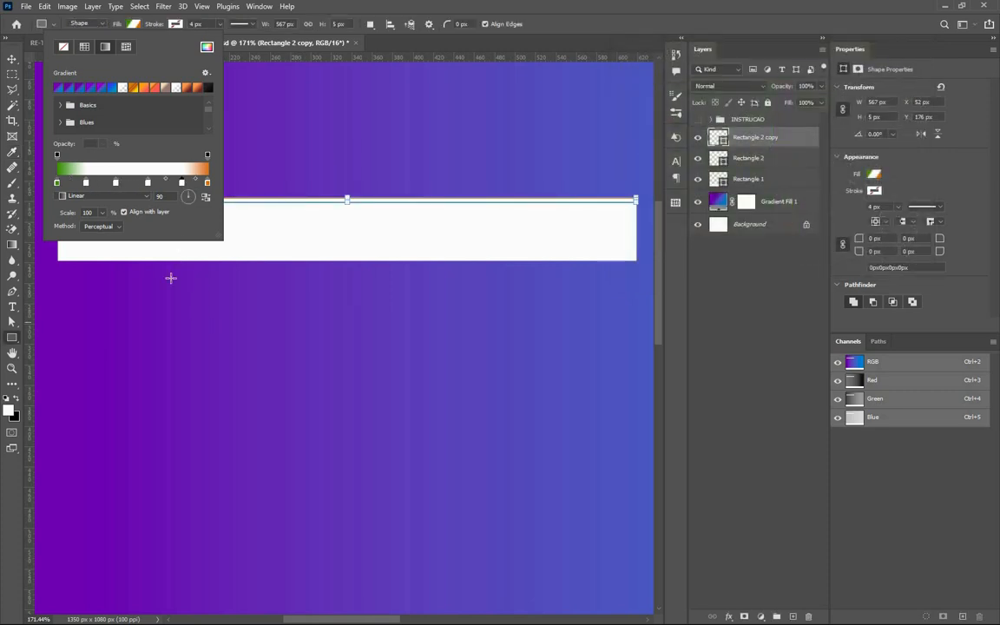
Check the reference strip in RE-TVCABO.psd, return to VERSAO-AULAS.psd and set the thin strip's gradient angle to 0°.
{"action": "key", "text": "super"}
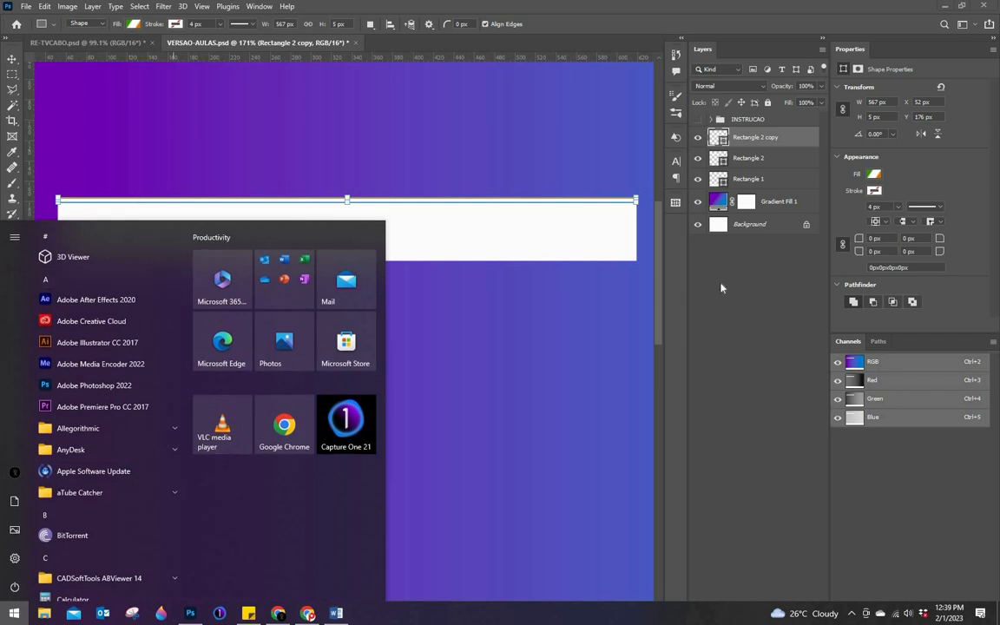
{"action": "key", "text": "super"}
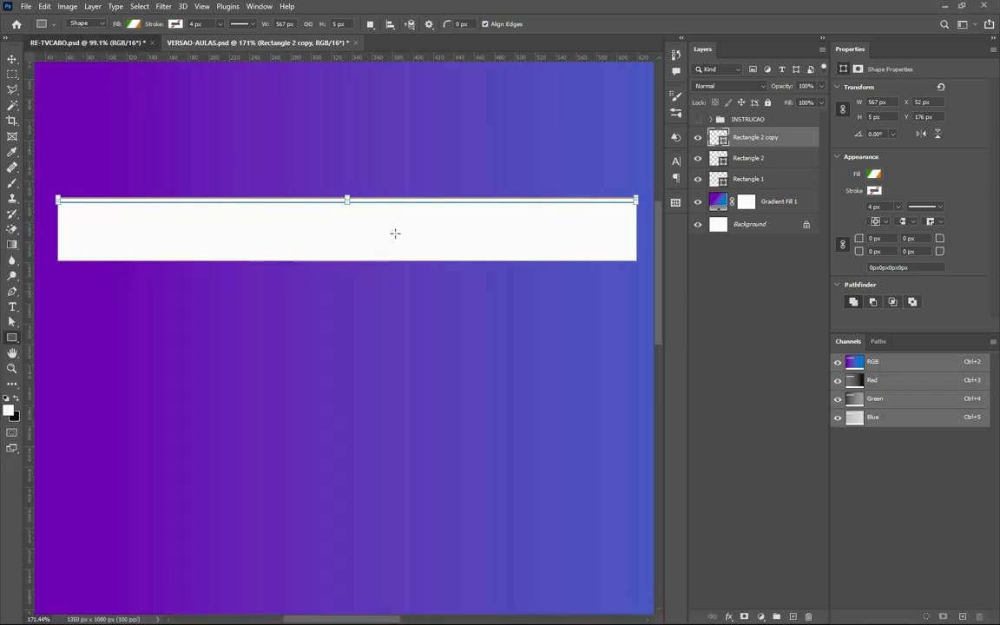
{"action": "key", "text": "ctrl+Tab"}
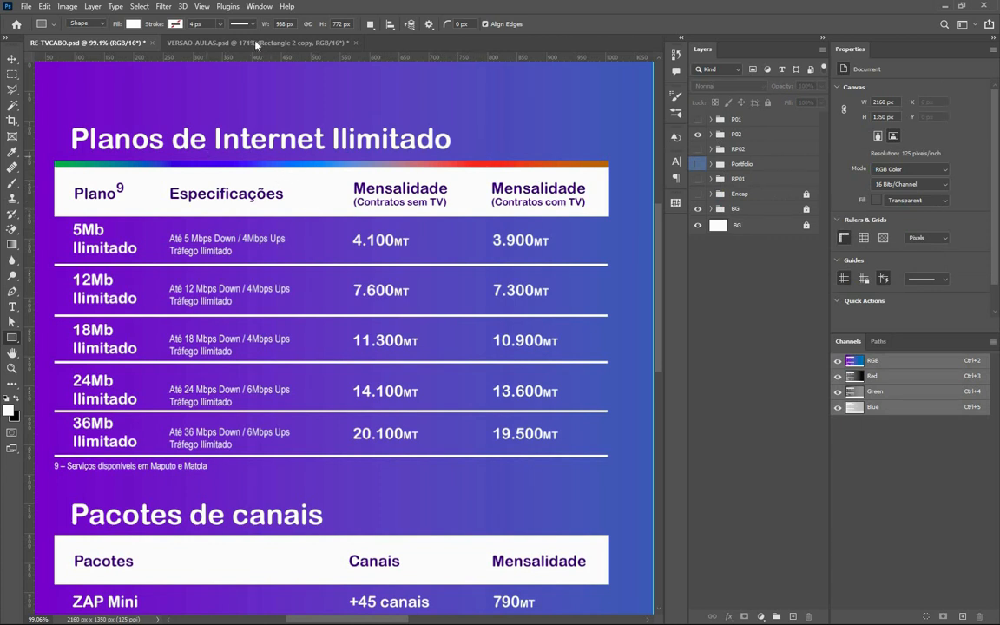
{"action": "key", "text": "ctrl+Tab"}
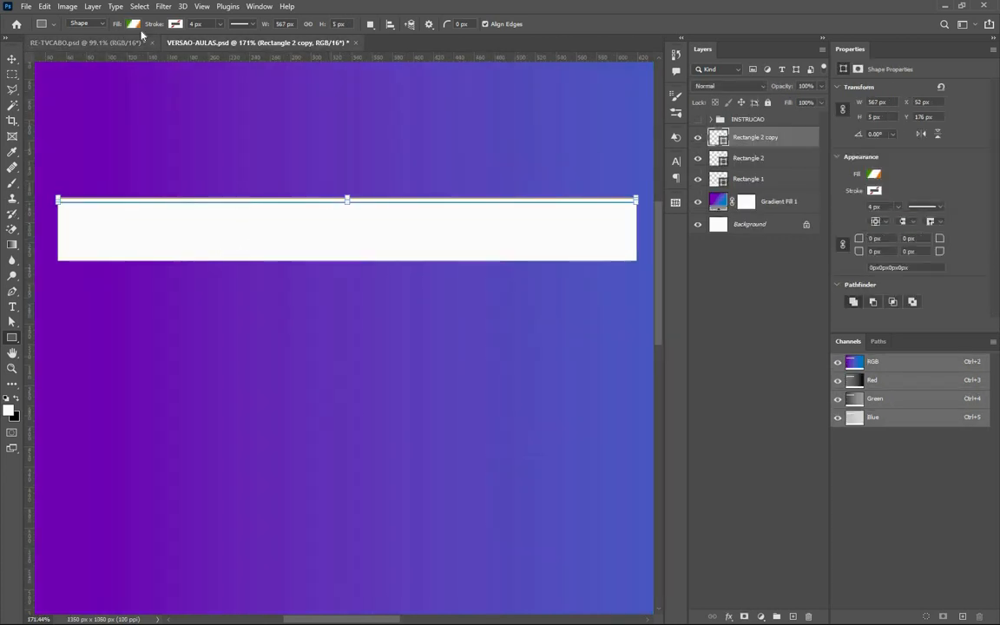
{"action": "left_click", "coordinate": [133, 25]}
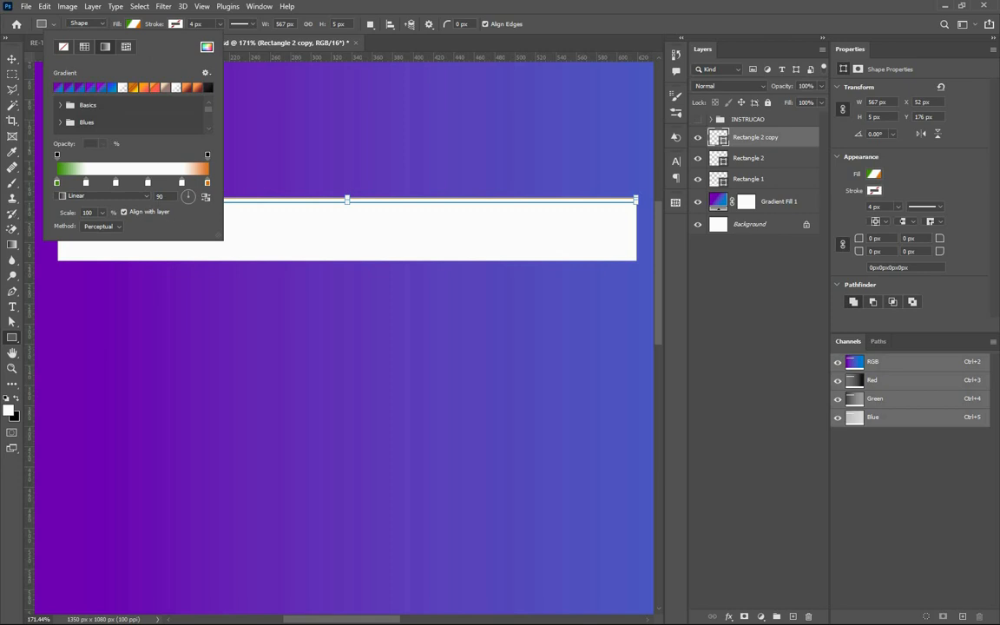
{"action": "type", "text": "0"}
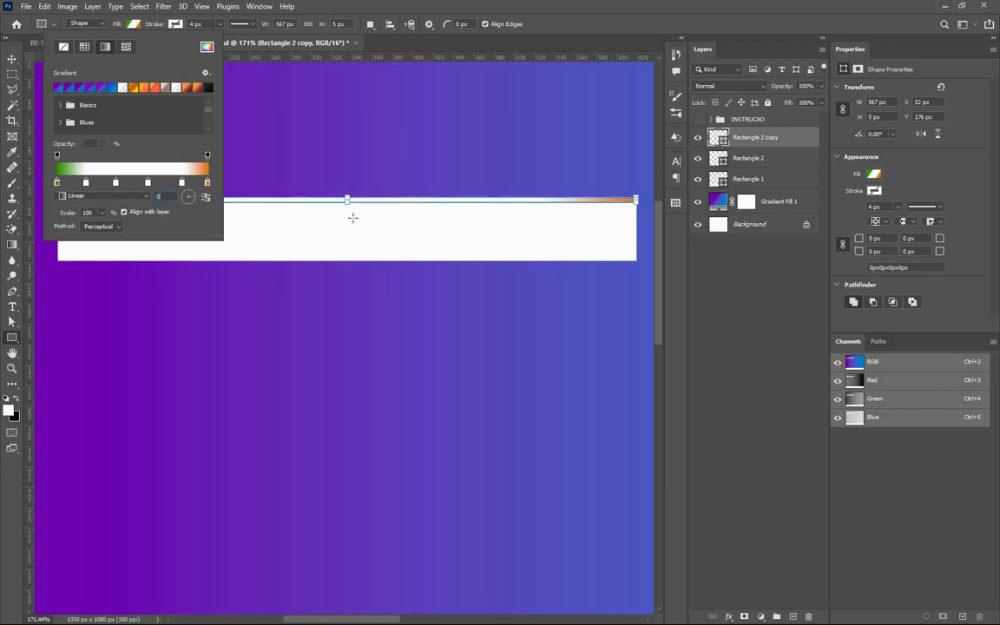
Recolour the white colour stop nearest the orange end of the strip's gradient to a bright red with hue 0°.
{"action": "left_click", "coordinate": [182, 183]}
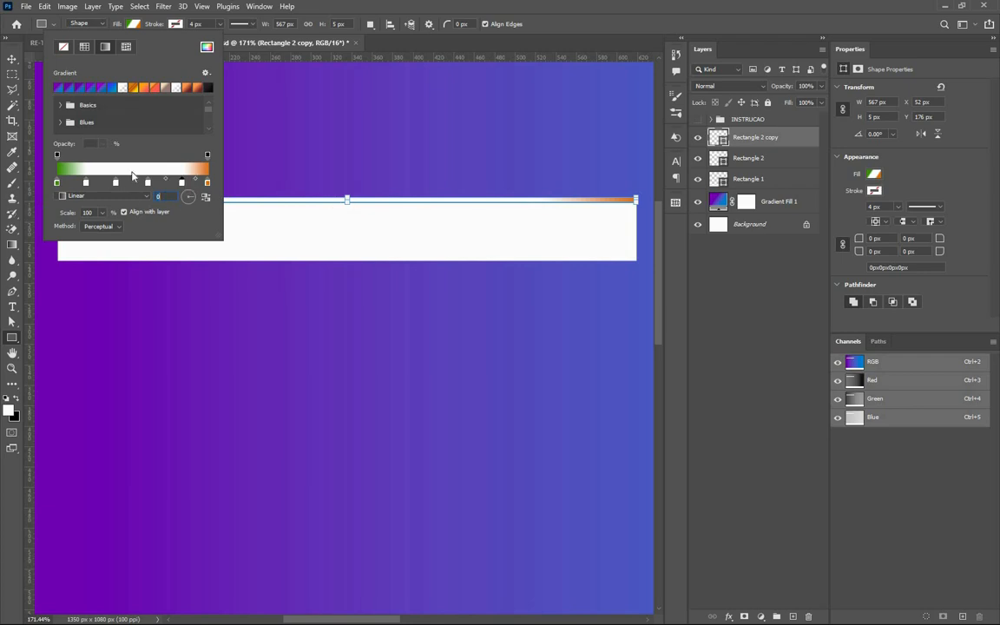
{"action": "double_click", "coordinate": [182, 183]}
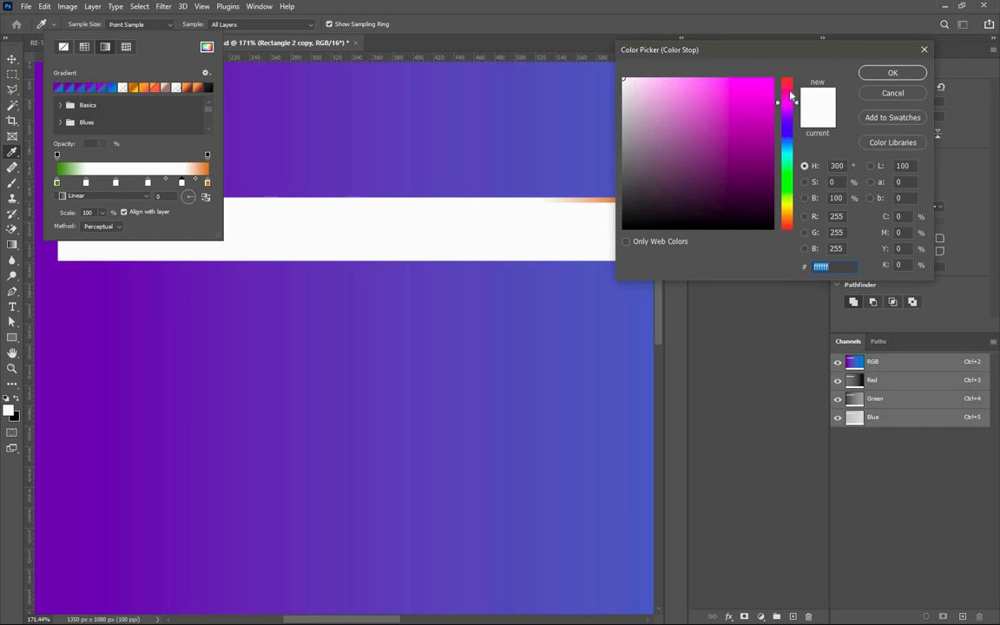
{"action": "left_click_drag", "start_coordinate": [787, 102], "coordinate": [789, 78]}
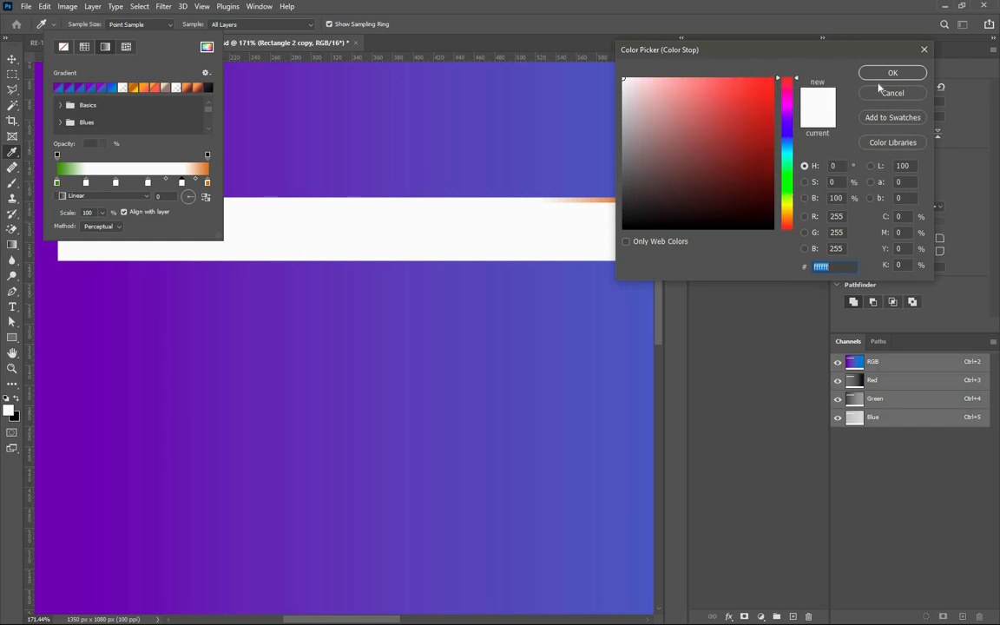
{"action": "left_click", "coordinate": [891, 74]}
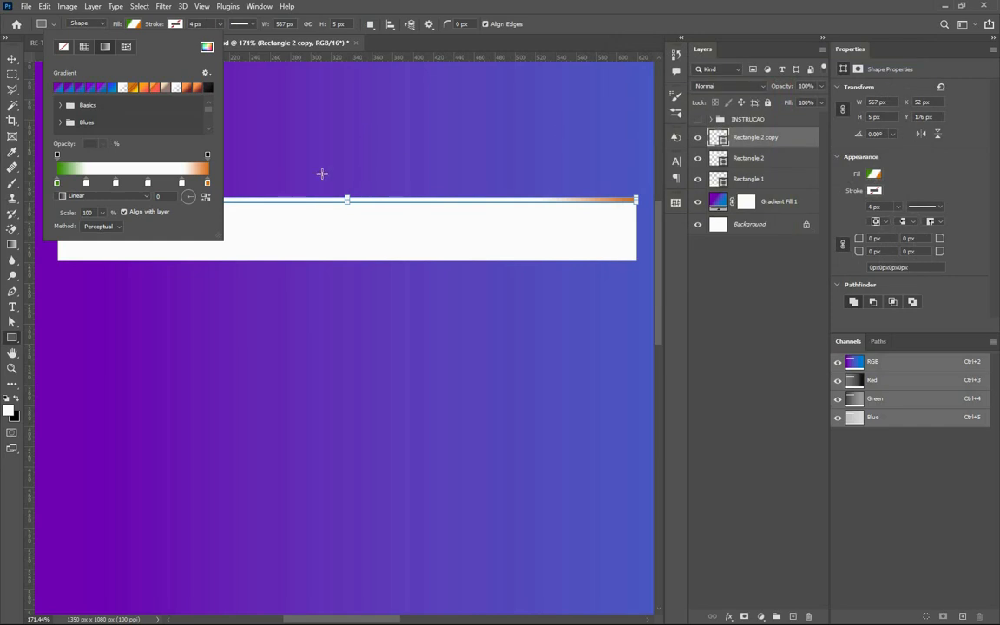
{"action": "double_click", "coordinate": [182, 183]}
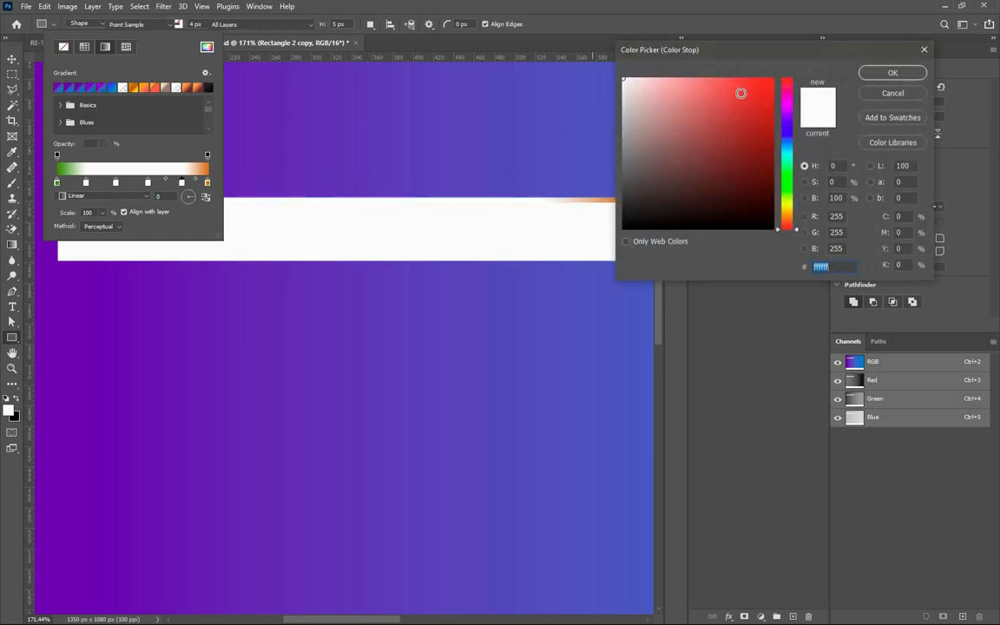
{"action": "left_click_drag", "start_coordinate": [753, 86], "coordinate": [788, 66]}
{"action": "left_click", "coordinate": [893, 76]}
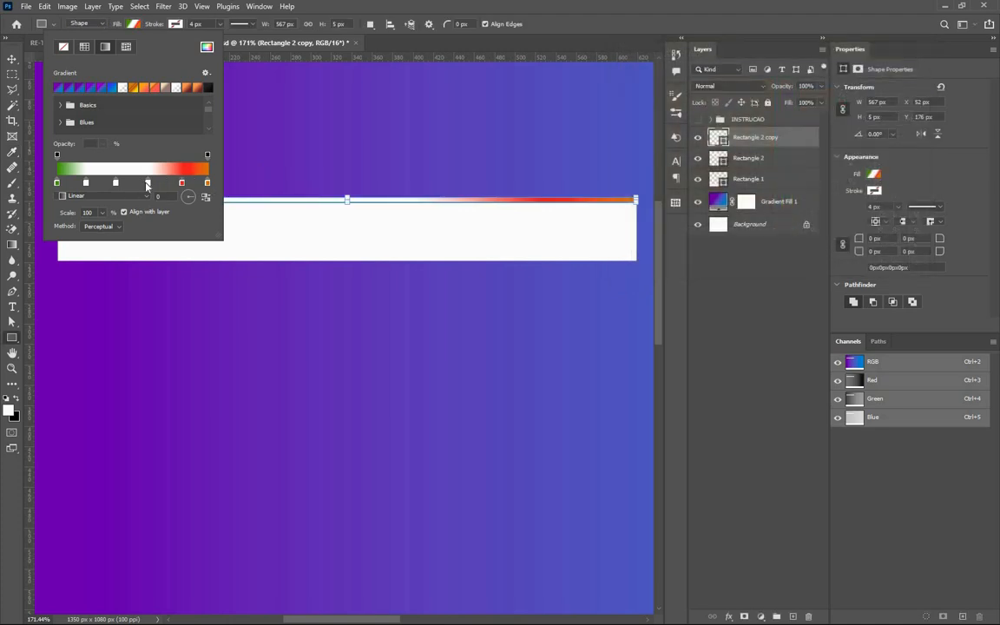
Examine the colour that precedes red in RE-TVCABO.psd's multicoloured header strip, and return to VERSAO-AULAS.psd.
{"action": "double_click", "coordinate": [147, 183]}
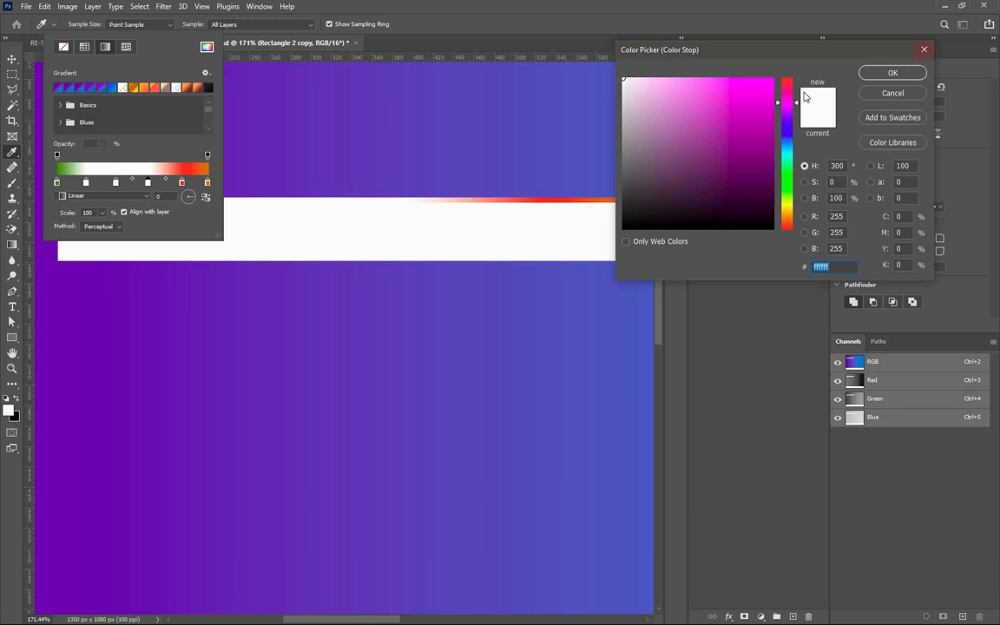
{"action": "left_click", "coordinate": [923, 50]}
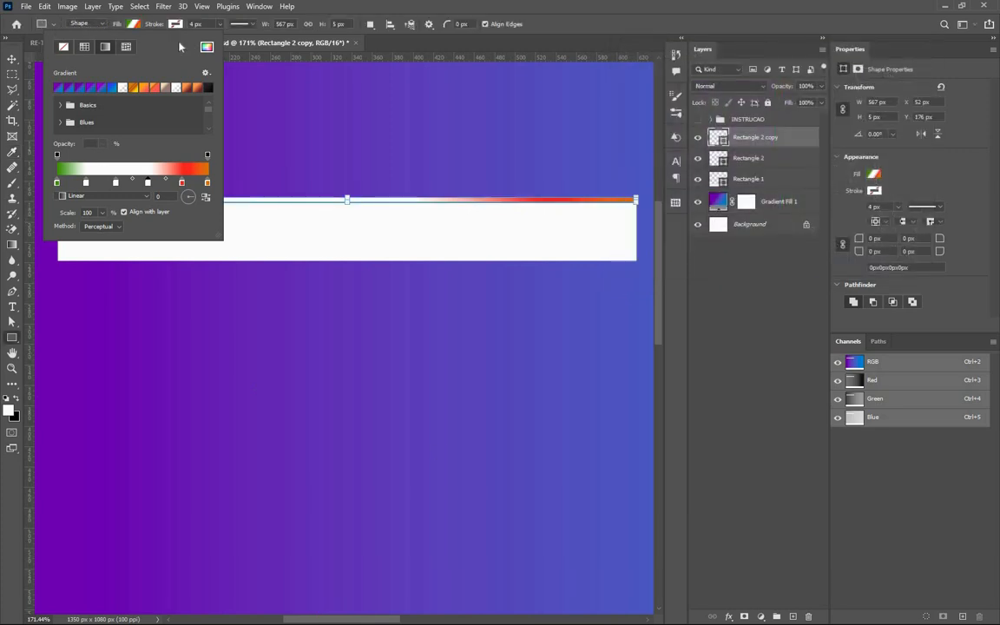
{"action": "left_click", "coordinate": [133, 24]}
{"action": "key", "text": "Return"}
{"action": "key", "text": "ctrl+Tab"}
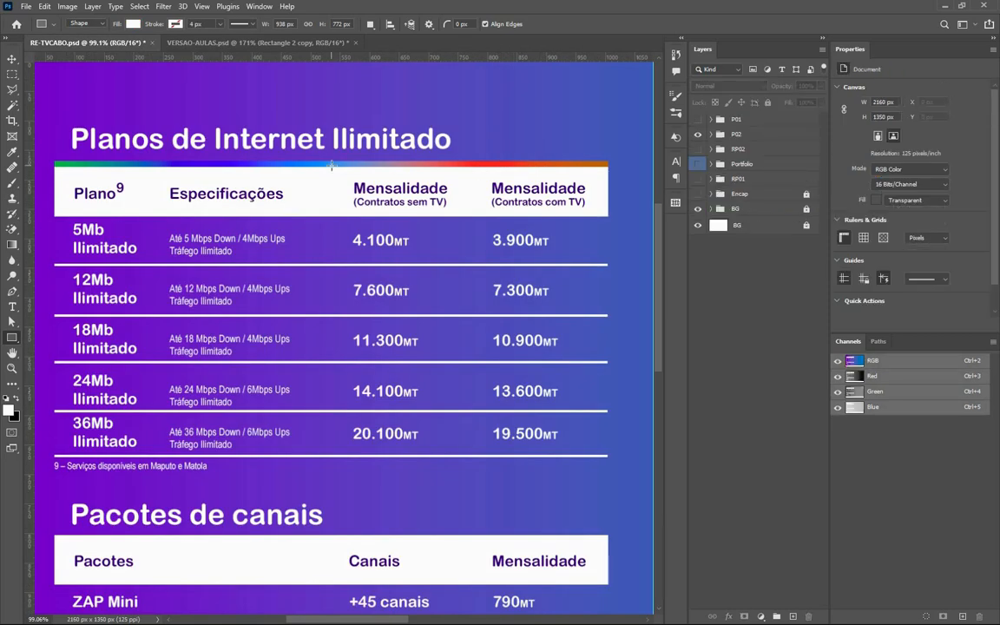
{"action": "key", "text": "super"}
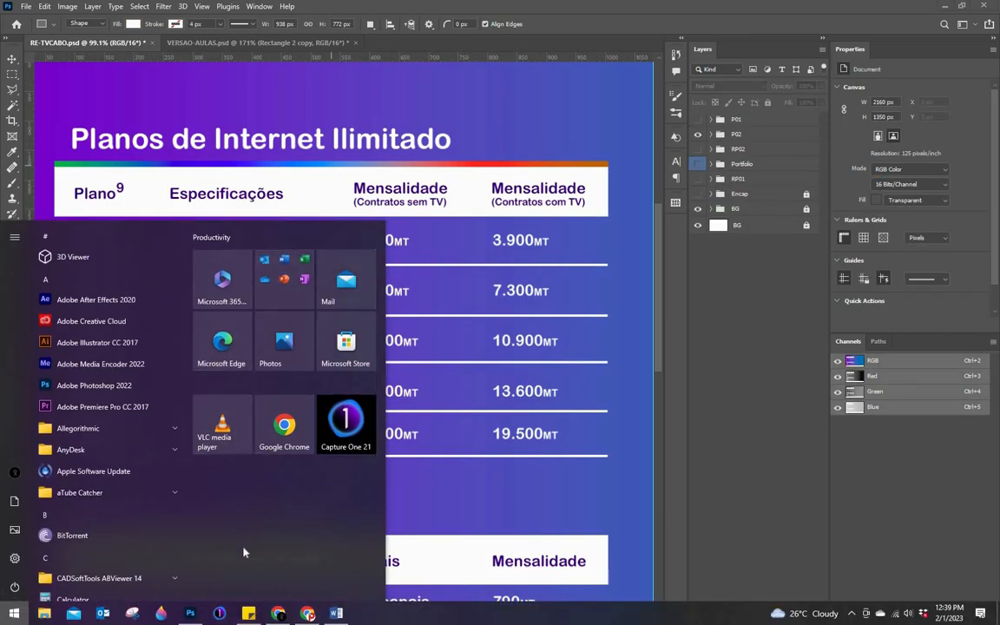
{"action": "left_click", "coordinate": [192, 618]}
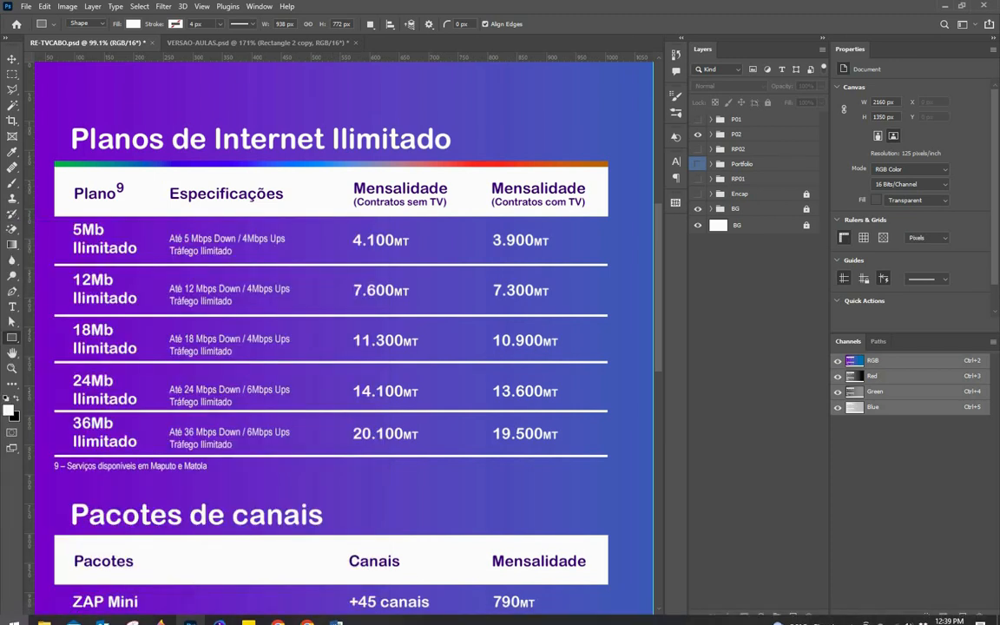
{"action": "key", "text": "super"}
{"action": "left_click", "coordinate": [193, 40]}
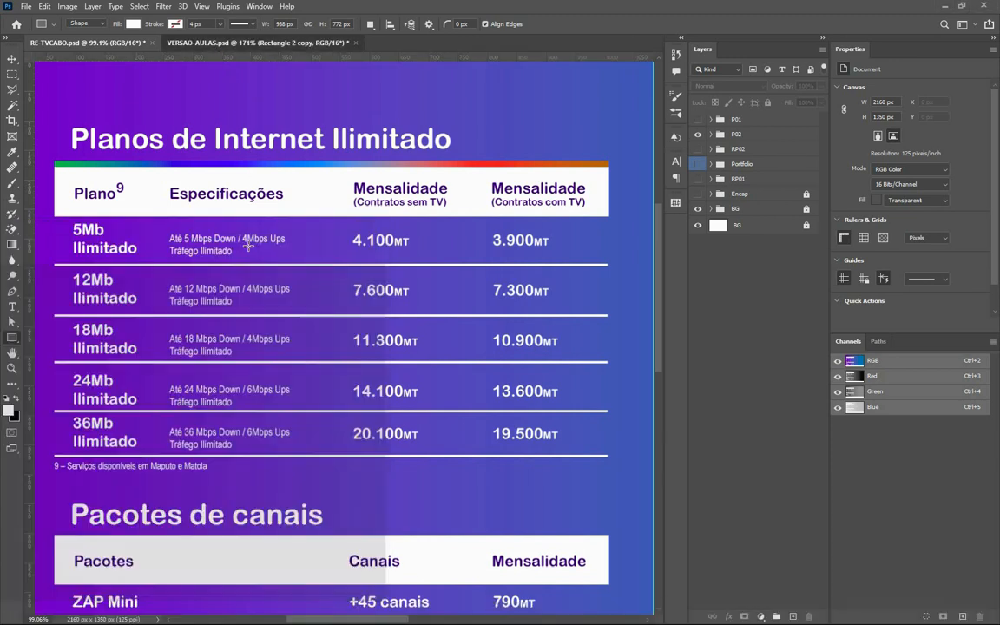
Recolour the white colour stop next to the red one to a light blue, #49c1ee, with hue 196°.
{"action": "left_click", "coordinate": [131, 25]}
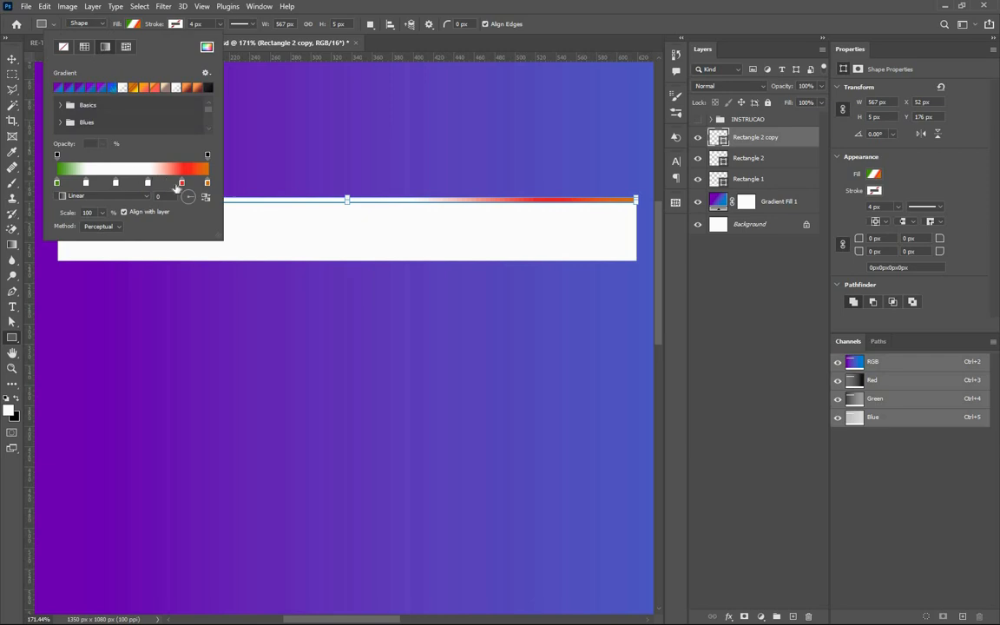
{"action": "left_click", "coordinate": [148, 183]}
{"action": "double_click", "coordinate": [148, 183]}
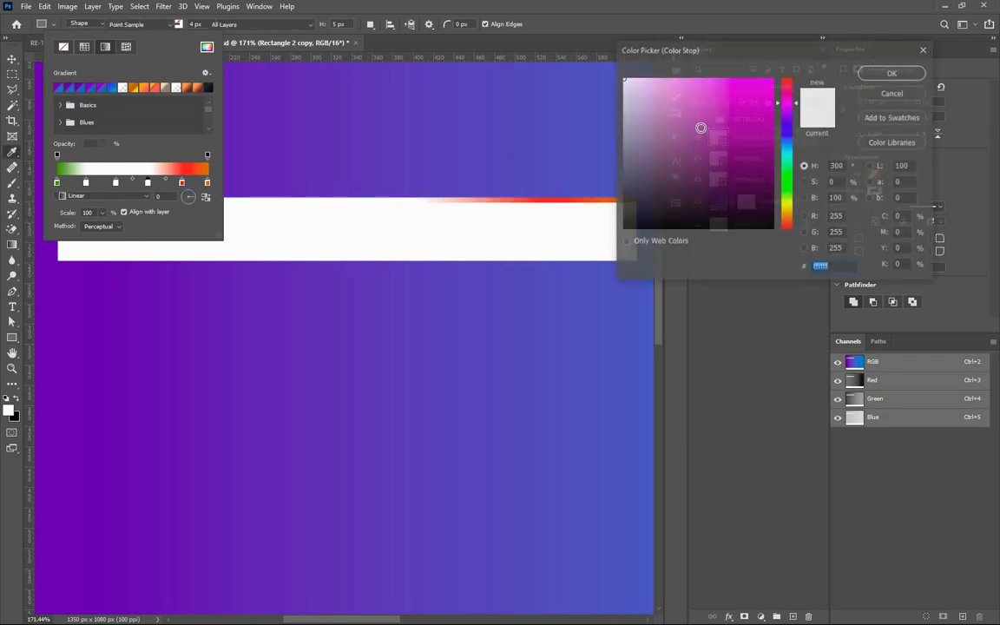
{"action": "left_click_drag", "start_coordinate": [788, 153], "coordinate": [788, 152]}
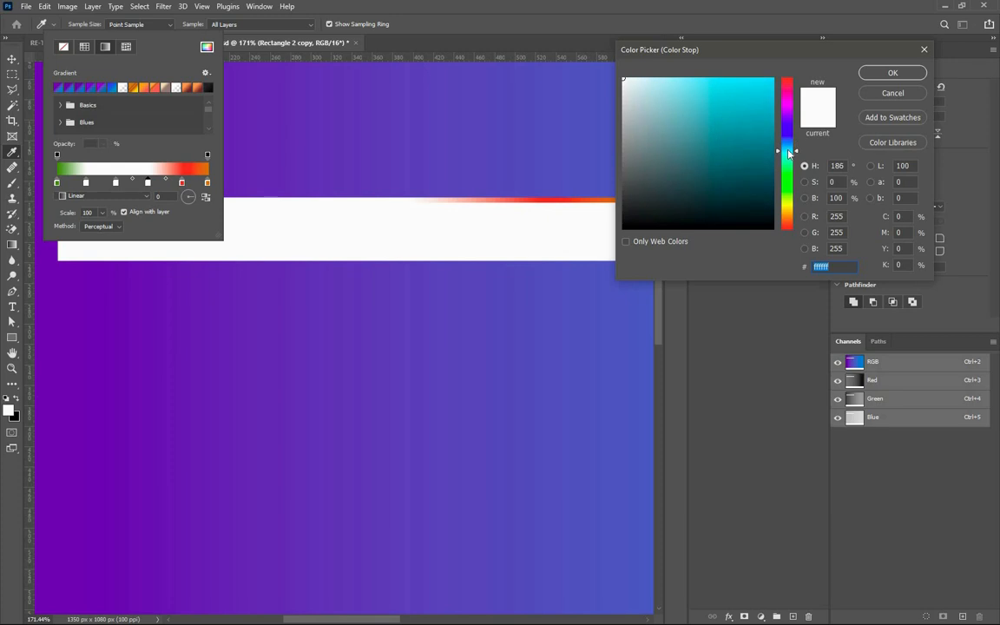
{"action": "left_click", "coordinate": [767, 81]}
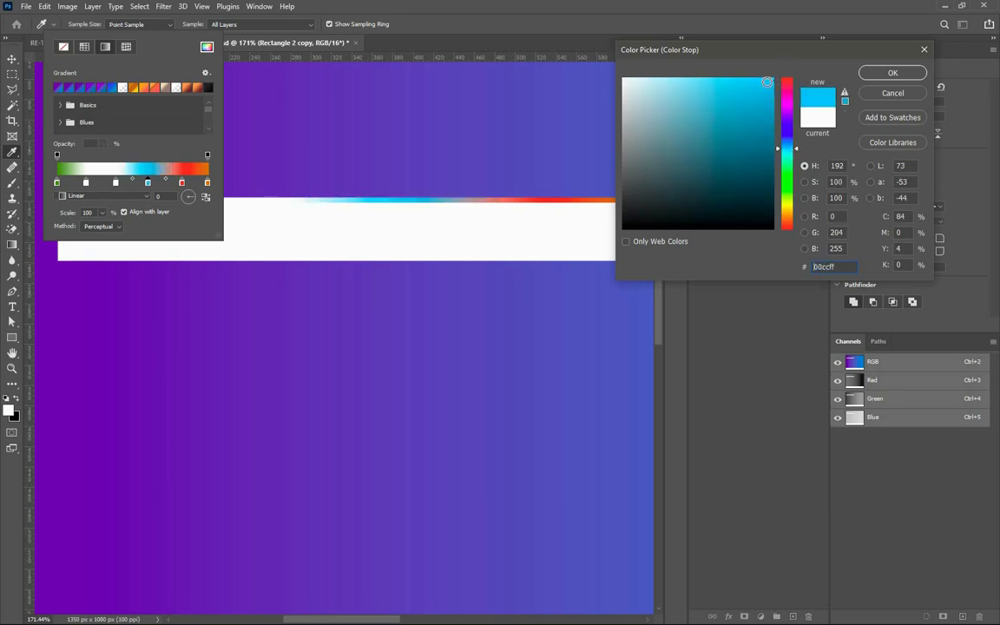
{"action": "left_click", "coordinate": [755, 80]}
{"action": "left_click", "coordinate": [746, 91]}
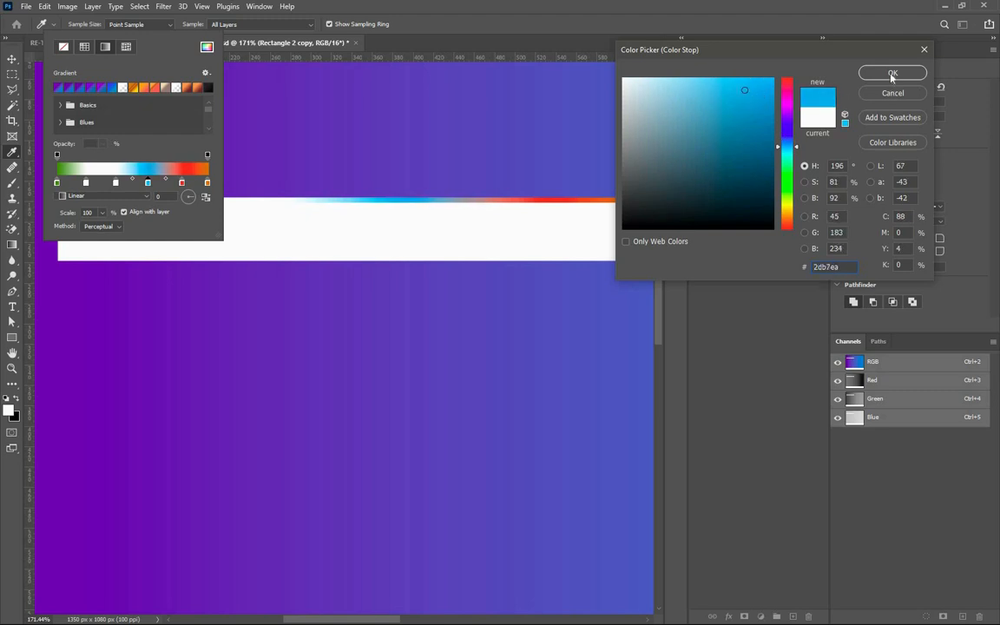
{"action": "left_click", "coordinate": [745, 96]}
{"action": "left_click", "coordinate": [727, 88]}
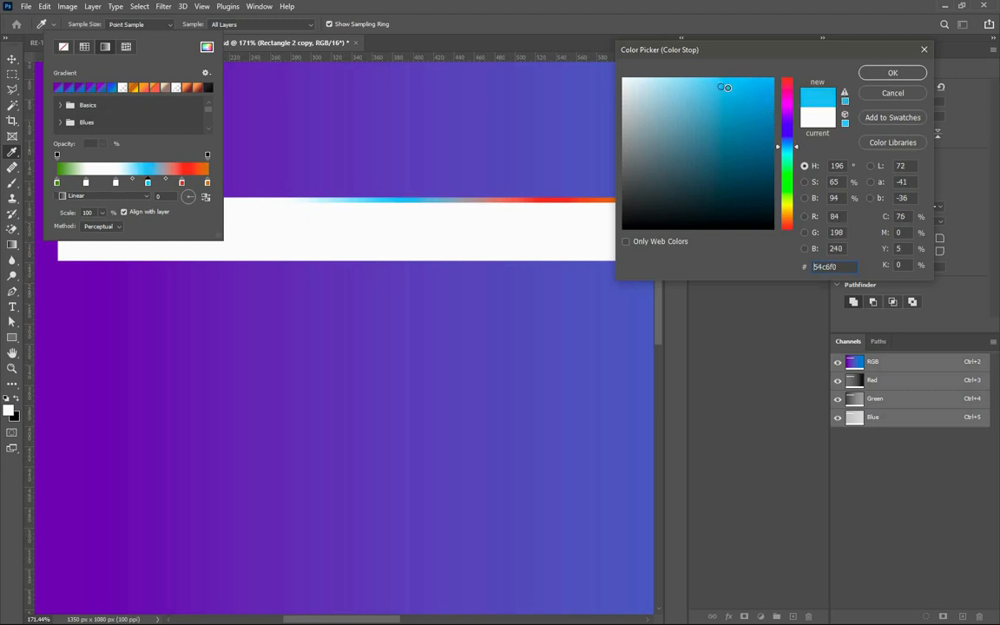
{"action": "key", "text": "Return"}
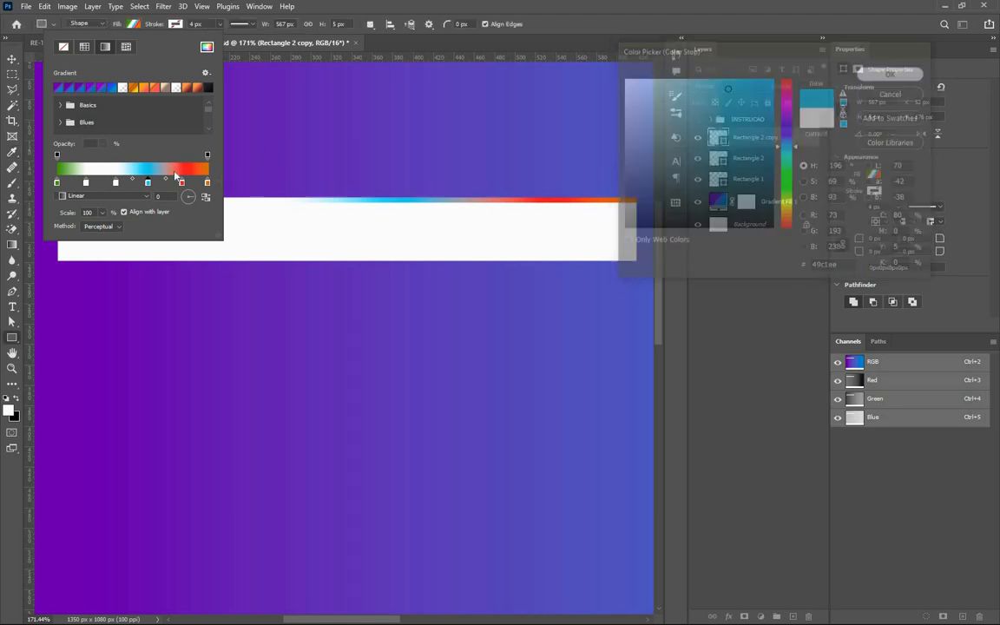
Recolour the white colour stop next to the light blue one to a deep blue with hue 227°.
{"action": "double_click", "coordinate": [116, 183]}
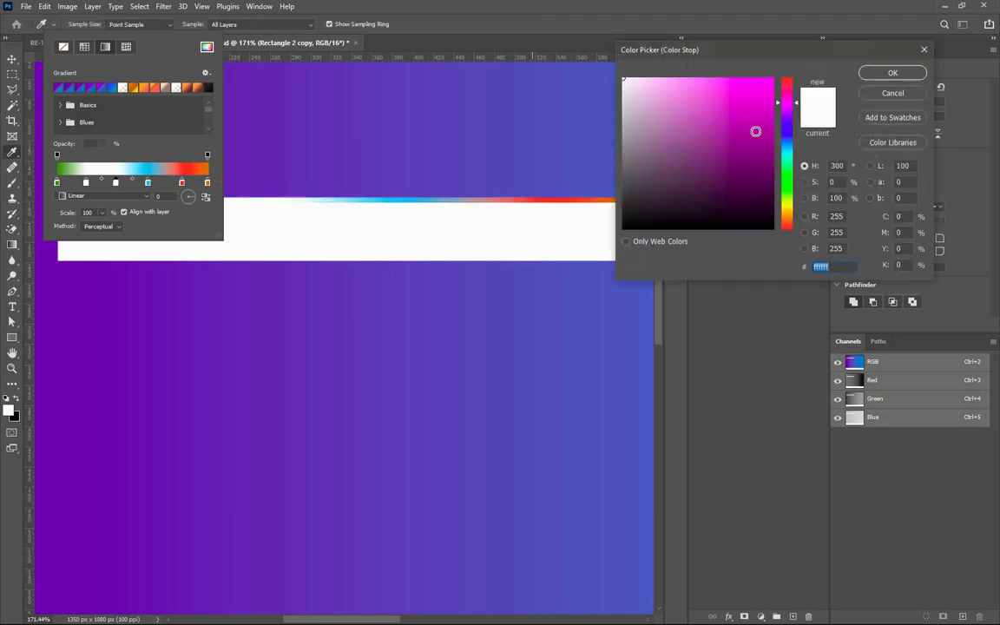
{"action": "left_click", "coordinate": [786, 136]}
{"action": "type", "text": "0036ff"}
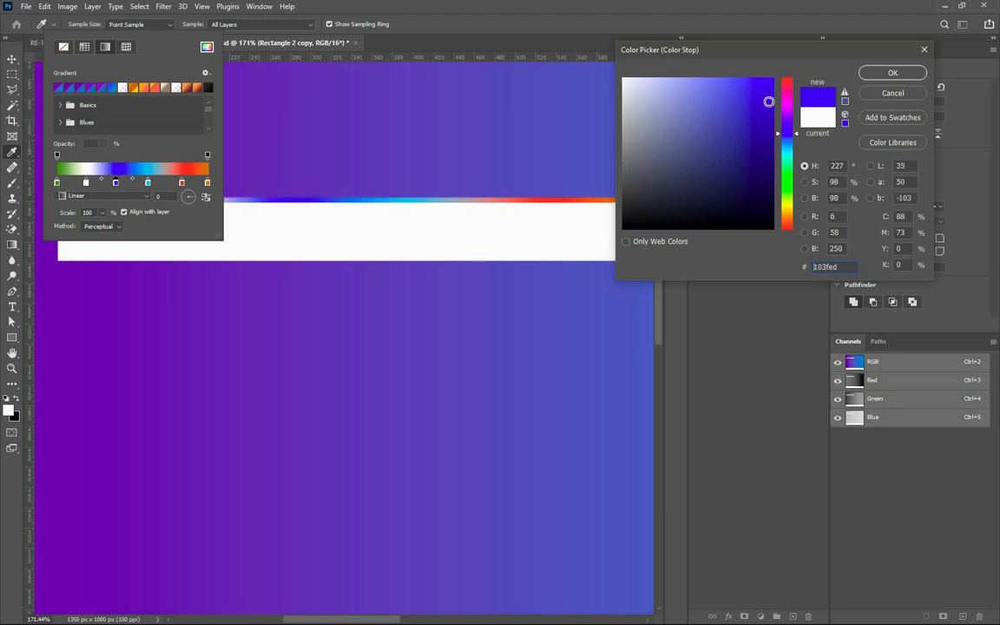
{"action": "type", "text": "0736e4"}
{"action": "key", "text": "Return"}
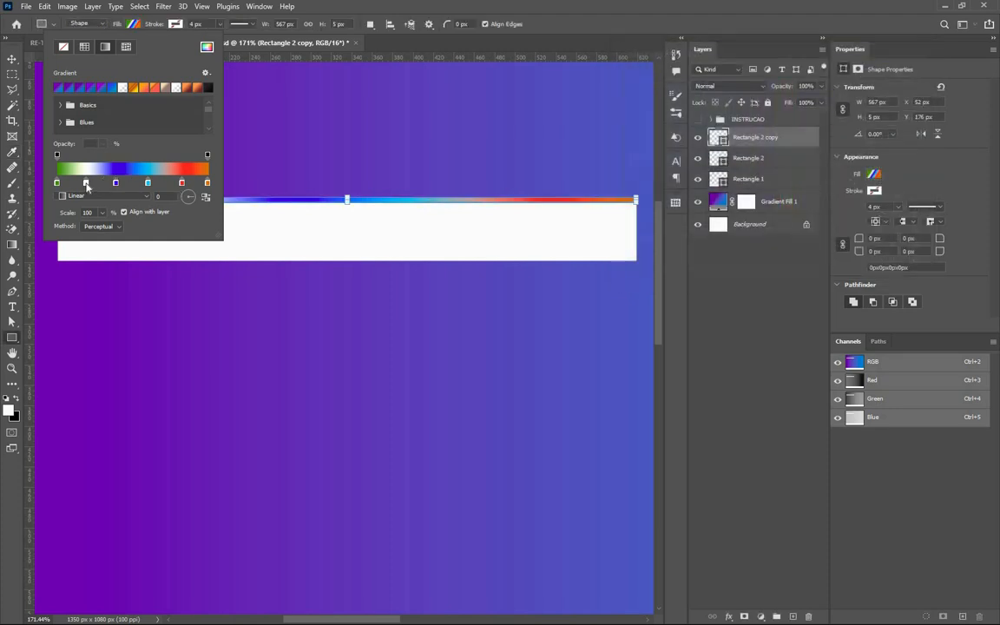
Remove the remaining white colour stop and space the deep blue, light blue and red stops roughly evenly between green and orange.
{"action": "left_click_drag", "start_coordinate": [115, 186], "coordinate": [93, 184]}
{"action": "left_click_drag", "start_coordinate": [166, 186], "coordinate": [169, 185]}
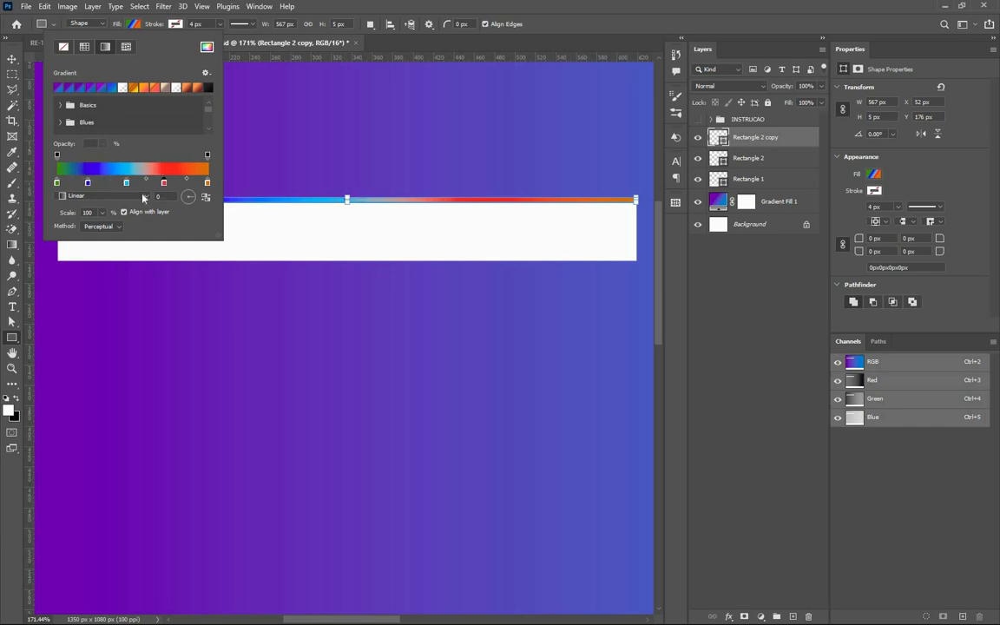
Close the strip's gradient settings, deselect everything and examine the multicoloured strip on the white header bar.
{"action": "left_click", "coordinate": [328, 181]}
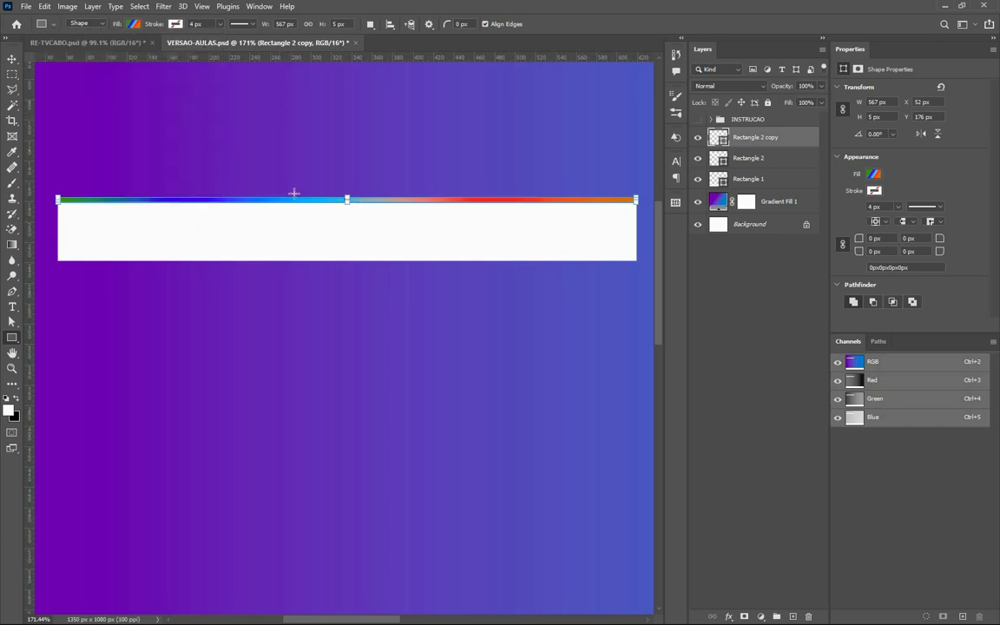
{"action": "scroll", "coordinate": [344, 262], "scroll_direction": "down", "scroll_amount": 2}
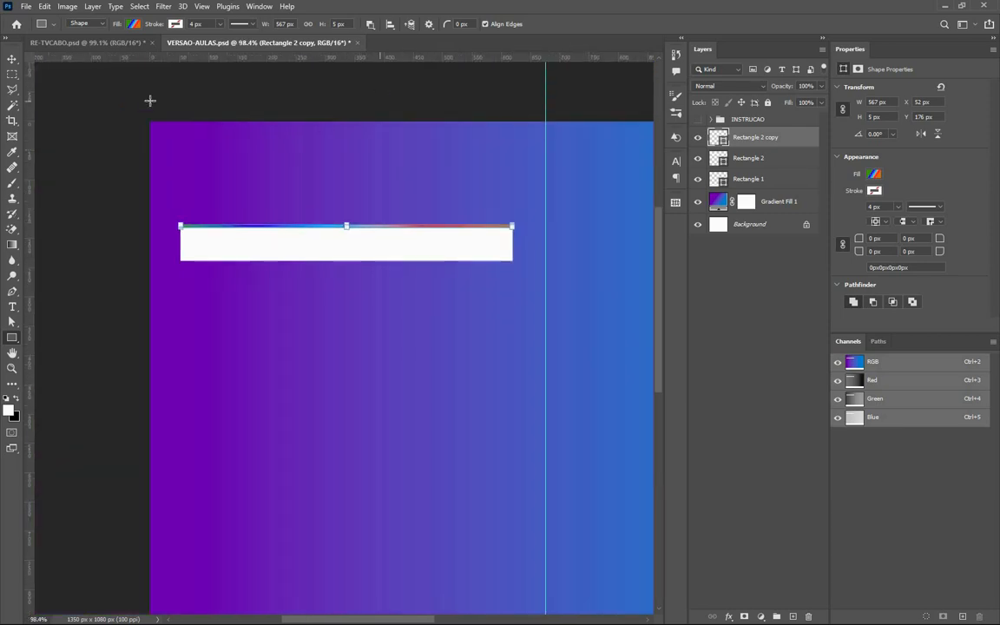
{"action": "left_click", "coordinate": [10, 58]}
{"action": "left_click", "coordinate": [399, 217]}
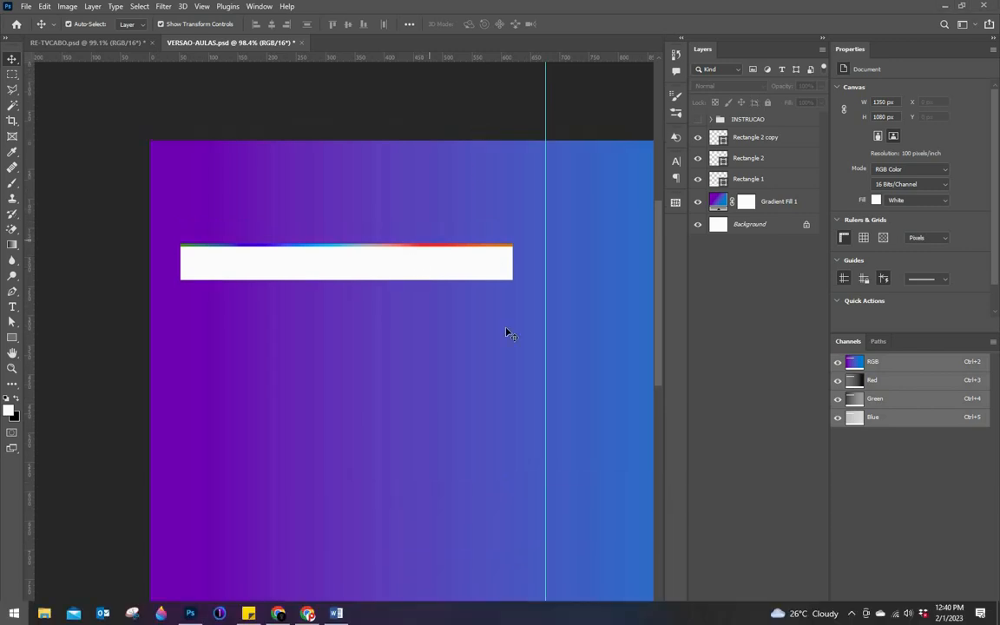
{"action": "scroll", "coordinate": [498, 260], "scroll_direction": "up", "scroll_amount": 2}
{"action": "scroll", "coordinate": [411, 386], "scroll_direction": "down", "scroll_amount": 2}
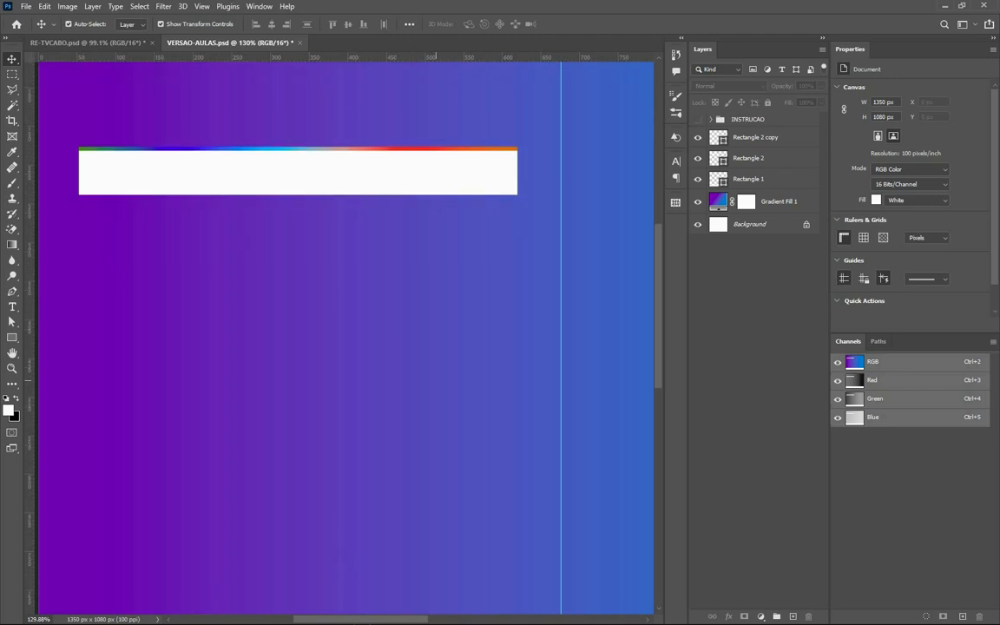
{"action": "scroll", "coordinate": [327, 230], "scroll_direction": "up", "scroll_amount": 2}
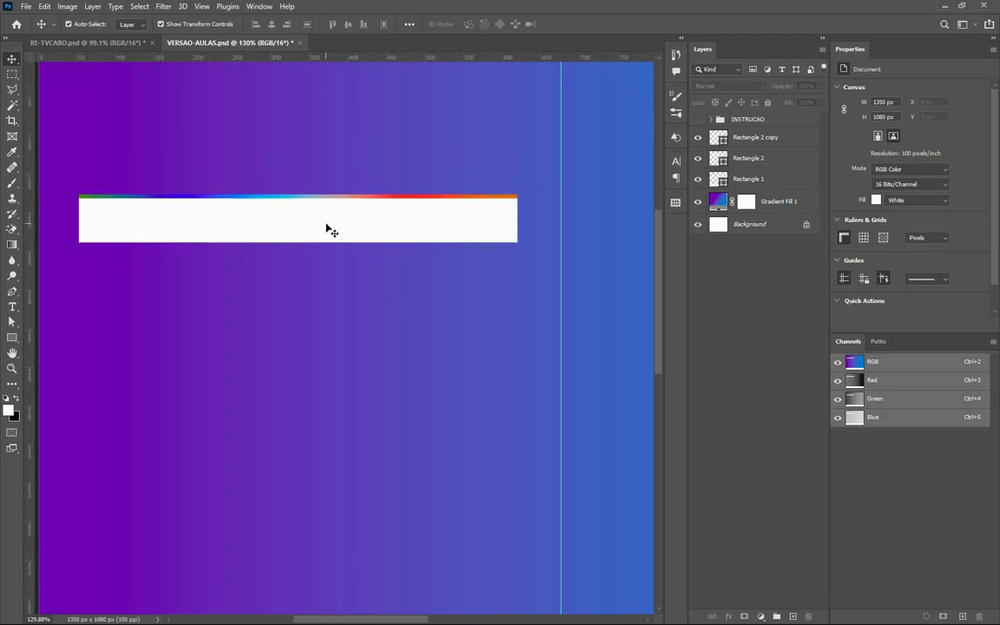
Examine the pricing tables in RE-TVCABO.psd and the reference tvcabo.pdf, and return to VERSAO-AULAS.psd.
{"action": "left_click", "coordinate": [87, 43]}
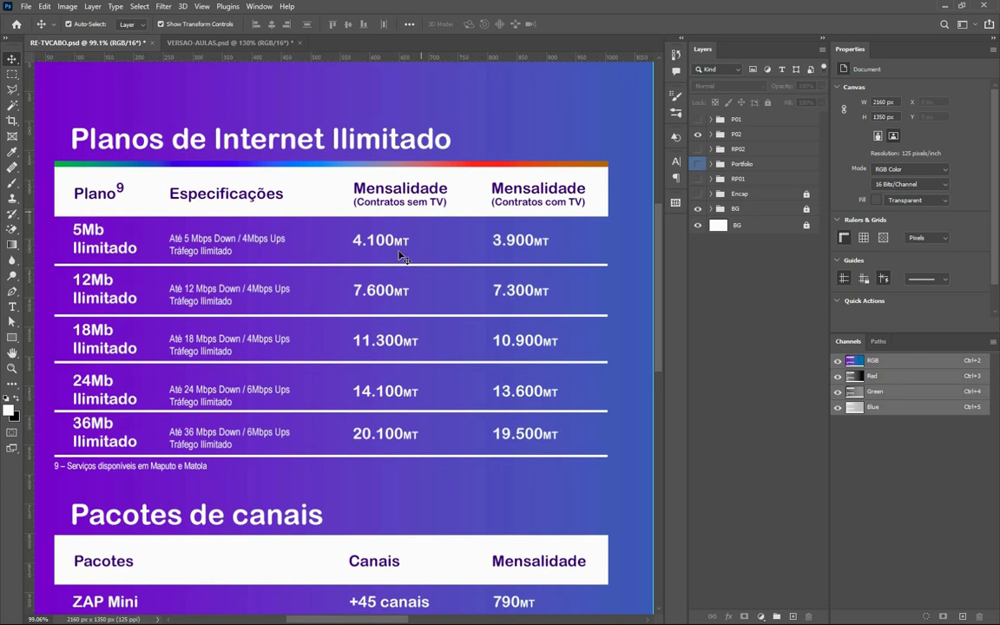
{"action": "key", "text": "super"}
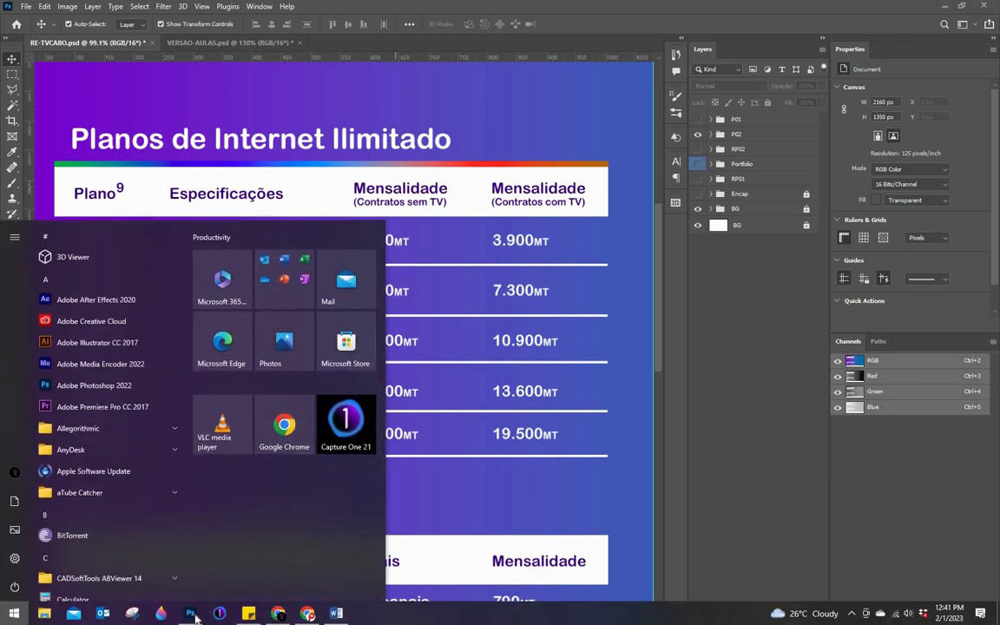
{"action": "key", "text": "Escape"}
{"action": "key", "text": "super"}
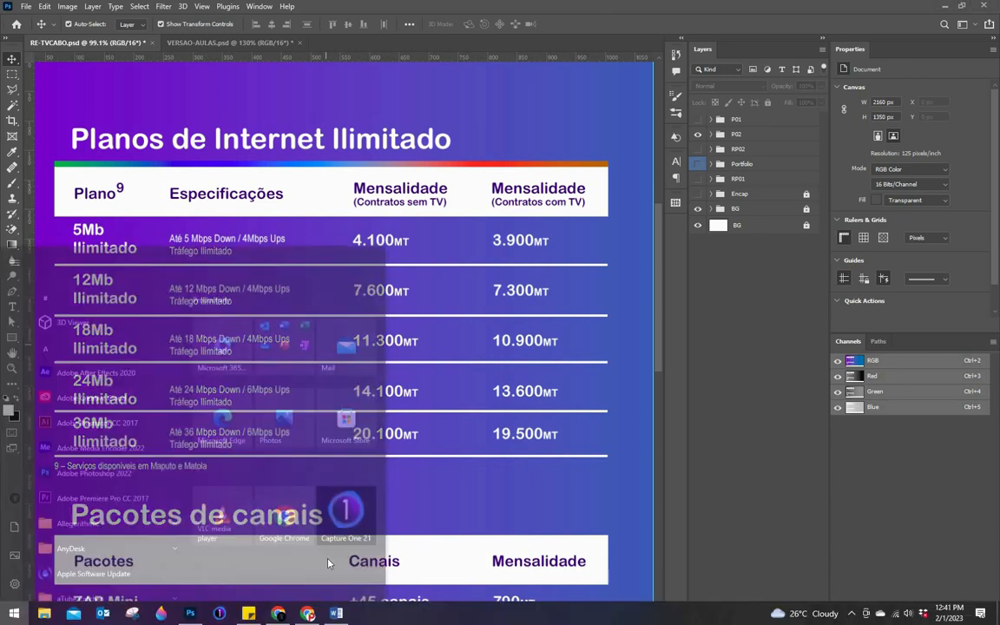
{"action": "left_click", "coordinate": [308, 614]}
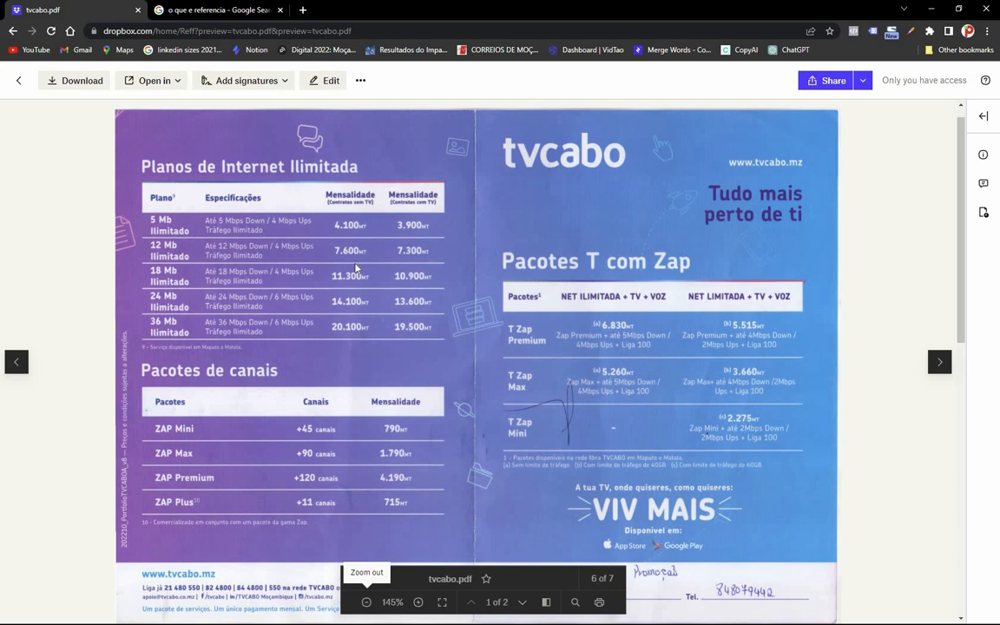
{"action": "key", "text": "super"}
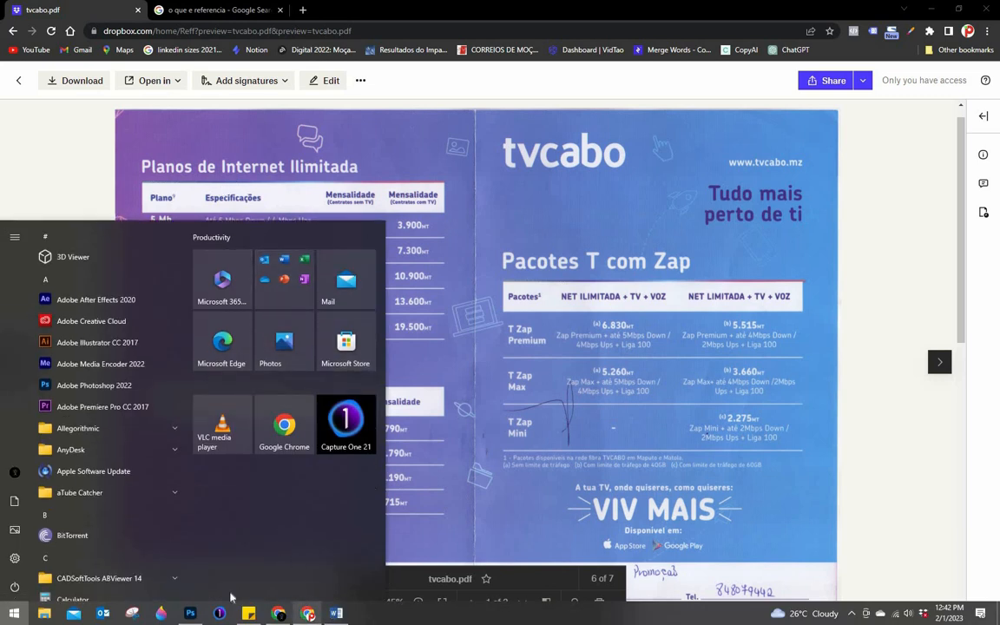
{"action": "left_click", "coordinate": [190, 613]}
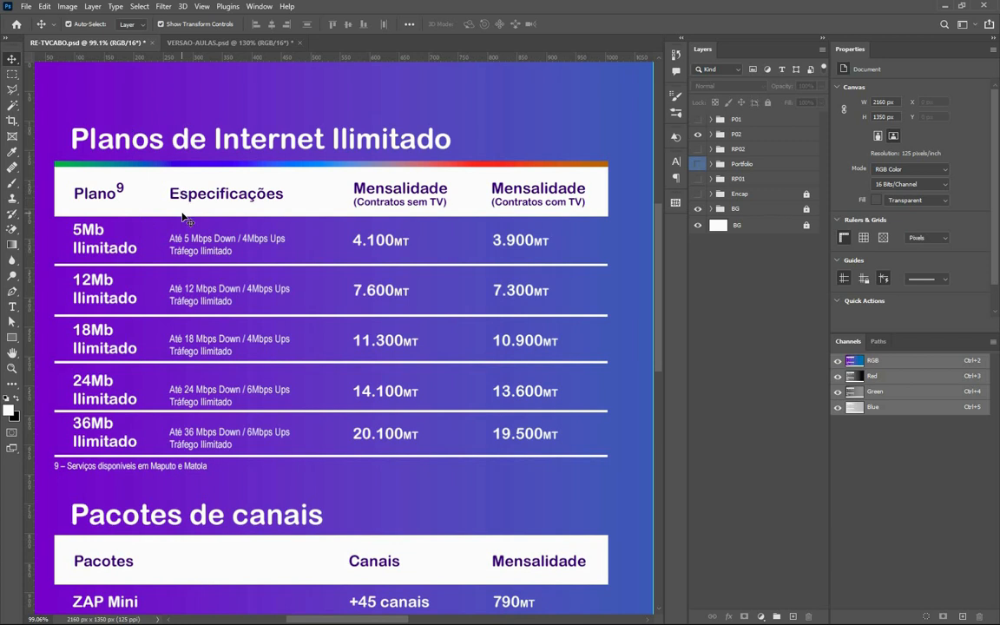
{"action": "left_click", "coordinate": [194, 40]}
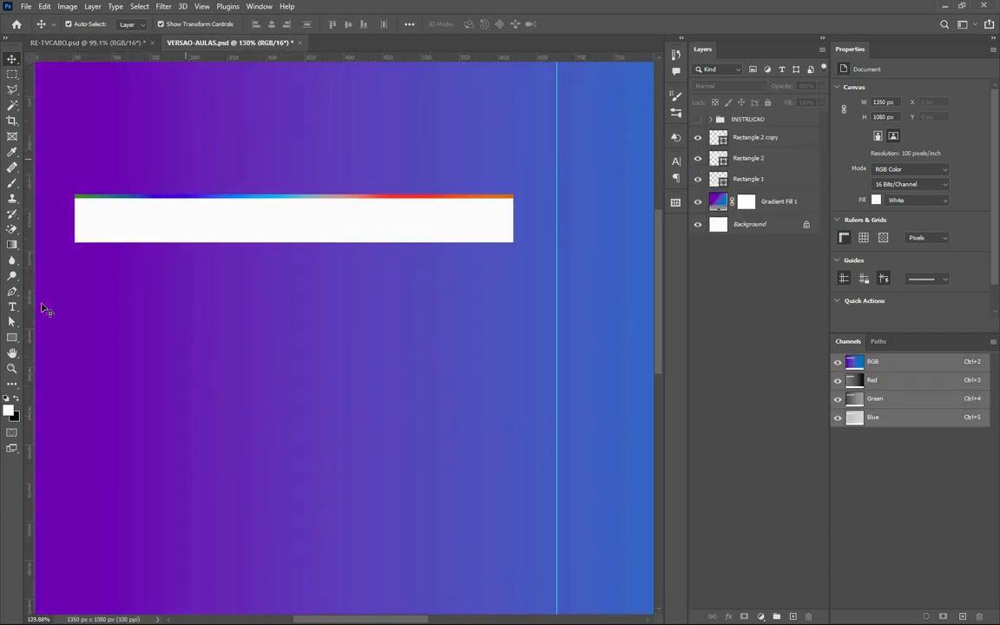
Duplicate the white header rectangle straight down to Y 467 px for the second table, and place its layer beneath Rectangle 1.
{"action": "left_click", "coordinate": [13, 308]}
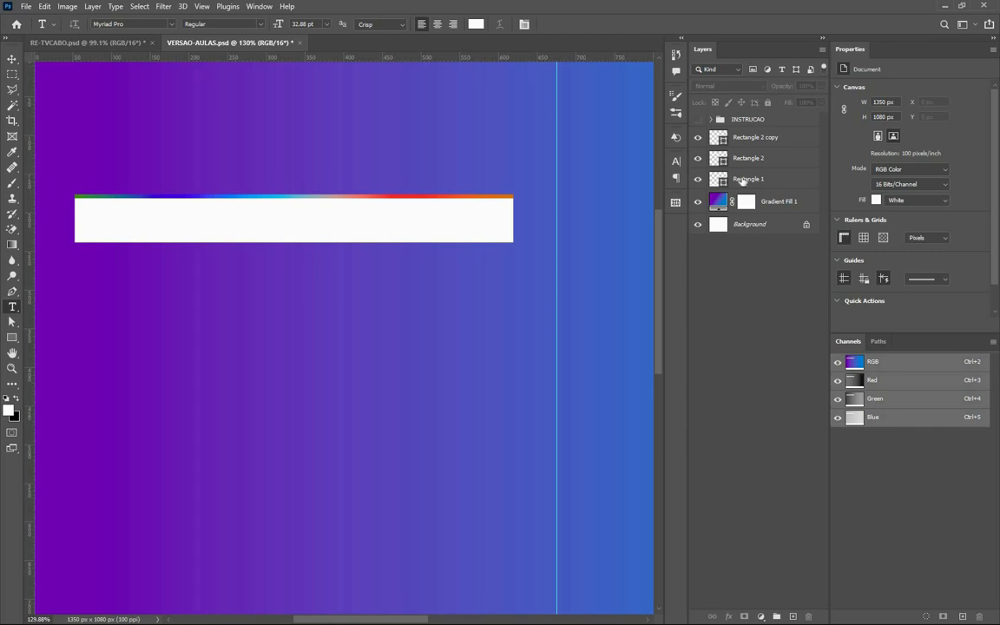
{"action": "key", "text": "v"}
{"action": "left_click", "coordinate": [261, 226]}
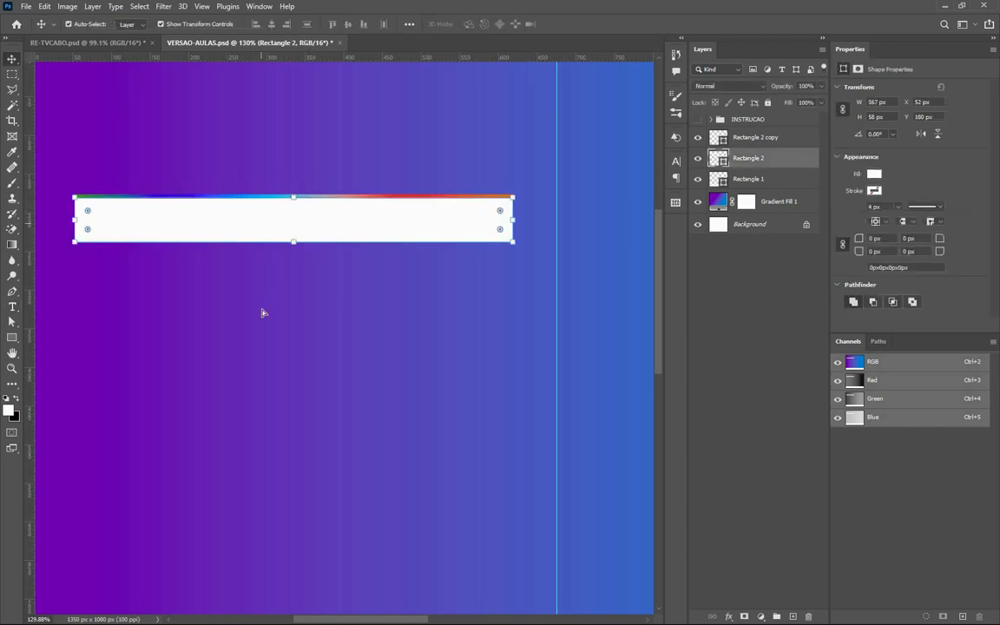
{"action": "left_click_drag", "start_coordinate": [263, 221], "coordinate": [265, 442]}
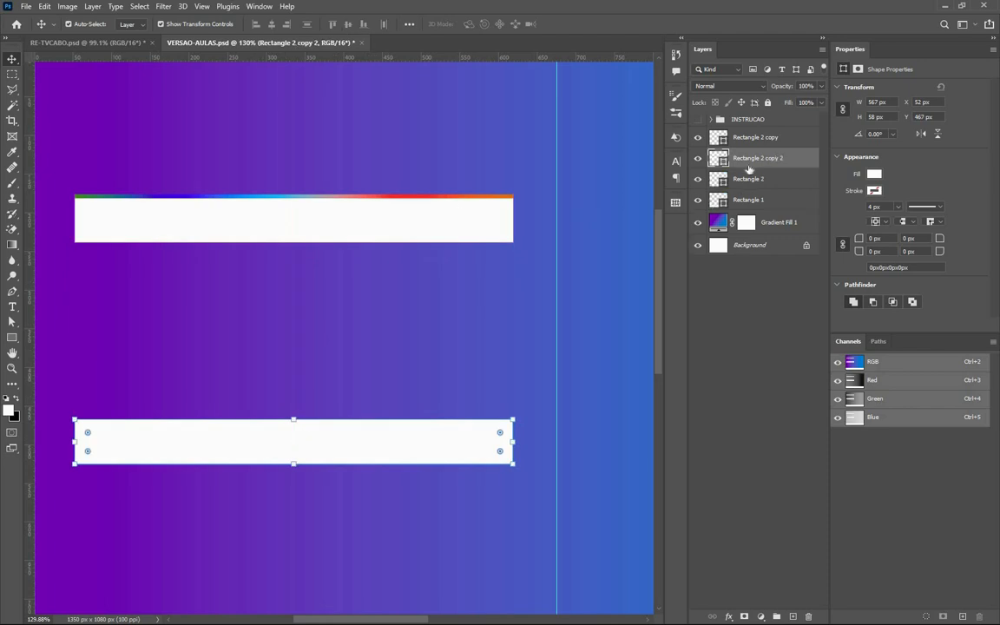
{"action": "left_click_drag", "start_coordinate": [748, 168], "coordinate": [747, 209]}
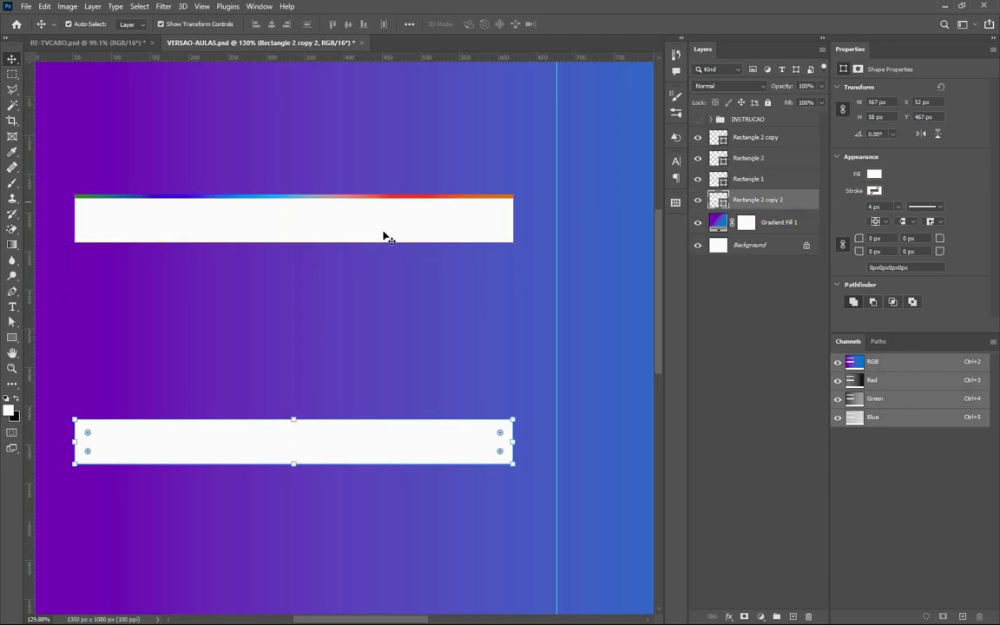
Select the multicoloured strip together with the white rectangle beneath it and convert both into one smart object.
{"action": "left_click", "coordinate": [393, 198]}
{"action": "scroll", "coordinate": [407, 193], "scroll_direction": "down", "scroll_amount": 1}
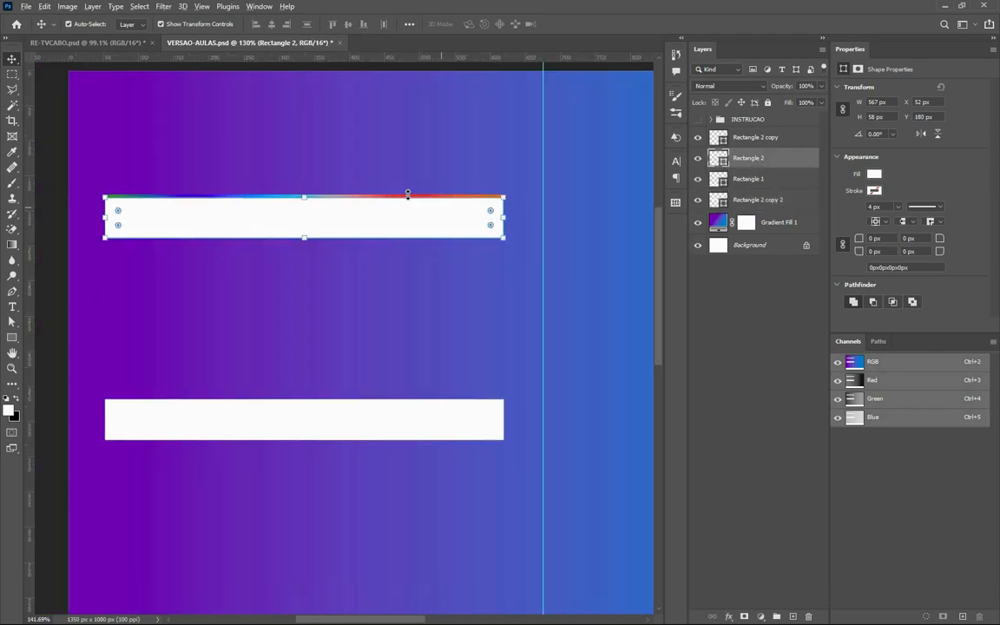
{"action": "scroll", "coordinate": [407, 192], "scroll_direction": "up", "scroll_amount": 5}
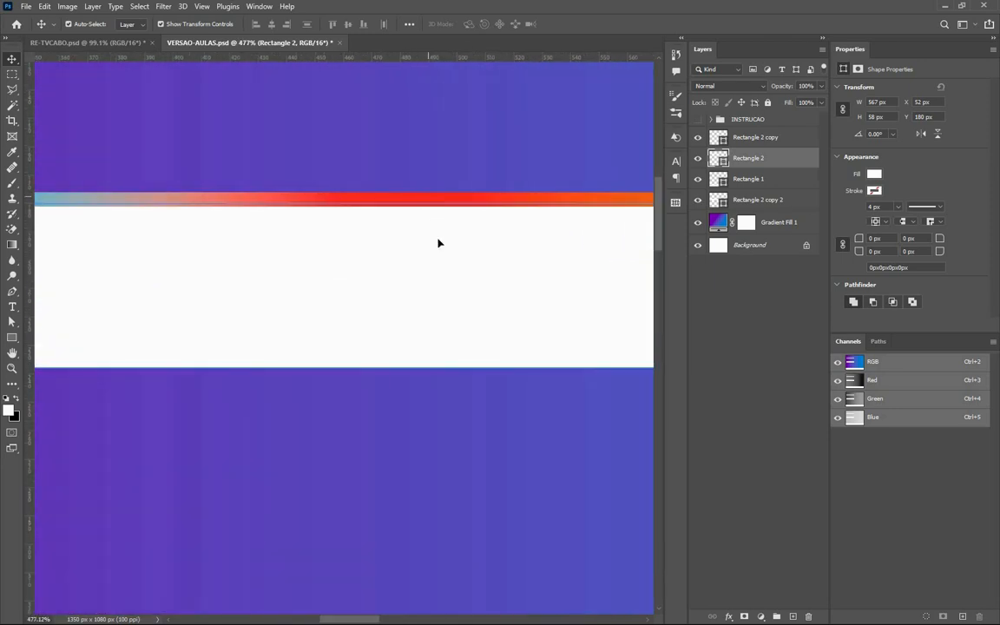
{"action": "left_click", "coordinate": [443, 166]}
{"action": "left_click", "coordinate": [440, 199]}
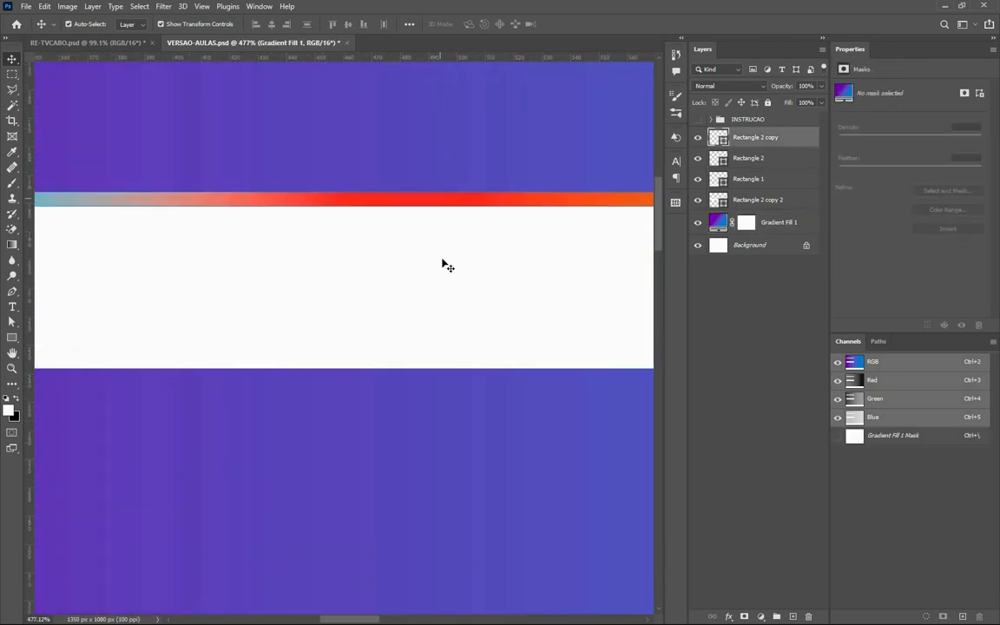
{"action": "left_click", "coordinate": [402, 259], "text": "shift"}
{"action": "scroll", "coordinate": [408, 256], "scroll_direction": "down", "scroll_amount": 2}
{"action": "scroll", "coordinate": [412, 256], "scroll_direction": "down", "scroll_amount": 2}
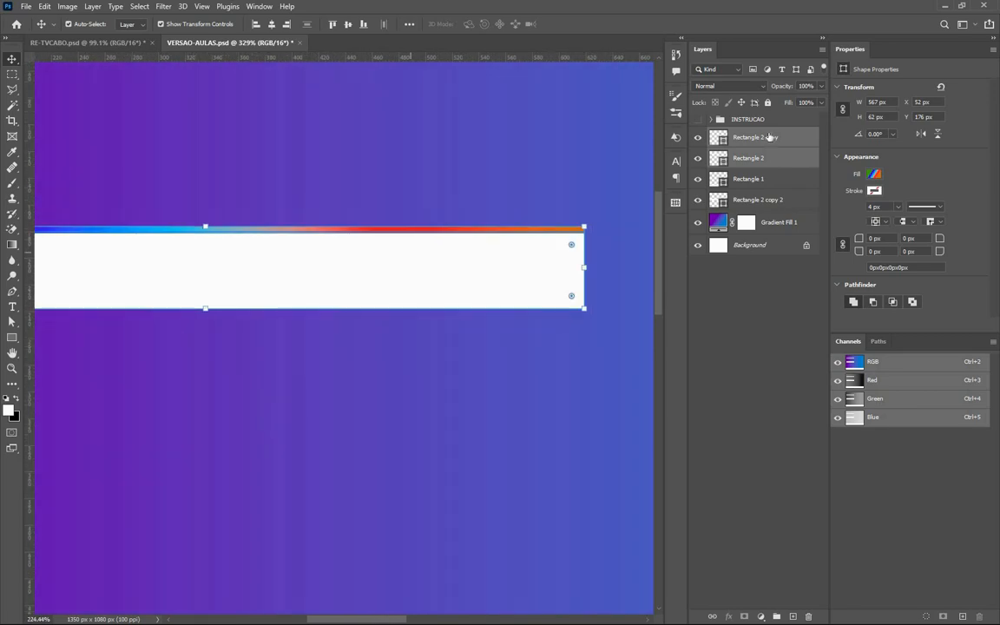
{"action": "scroll", "coordinate": [521, 225], "scroll_direction": "down", "scroll_amount": 1}
{"action": "right_click", "coordinate": [770, 158]}
{"action": "left_click", "coordinate": [821, 286]}
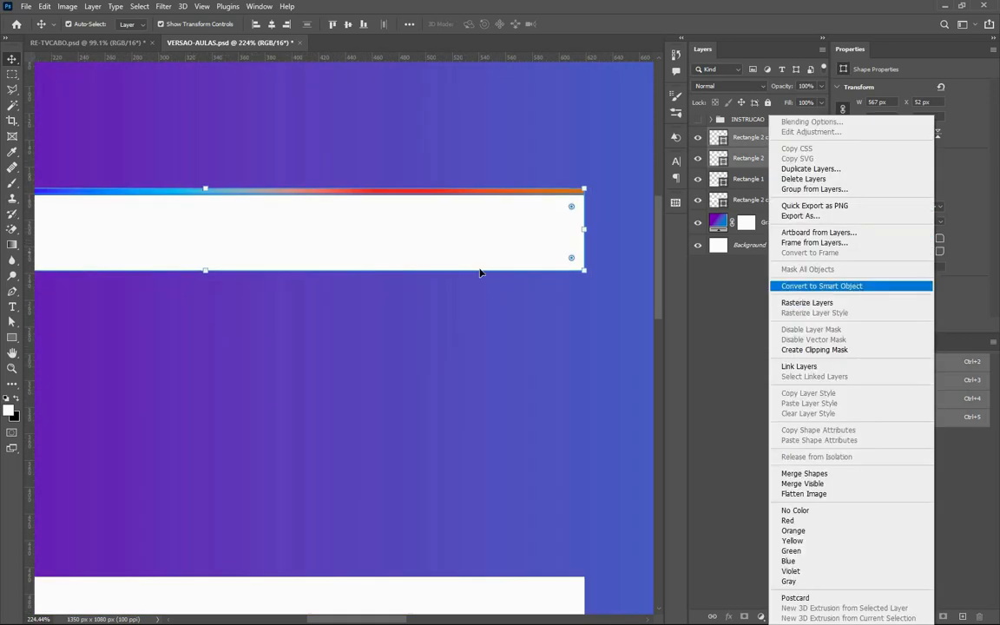
Convert the lower white header bar, Rectangle 2 copy 2, to a smart object.
{"action": "scroll", "coordinate": [464, 268], "scroll_direction": "down", "scroll_amount": 3}
{"action": "left_click", "coordinate": [781, 157]}
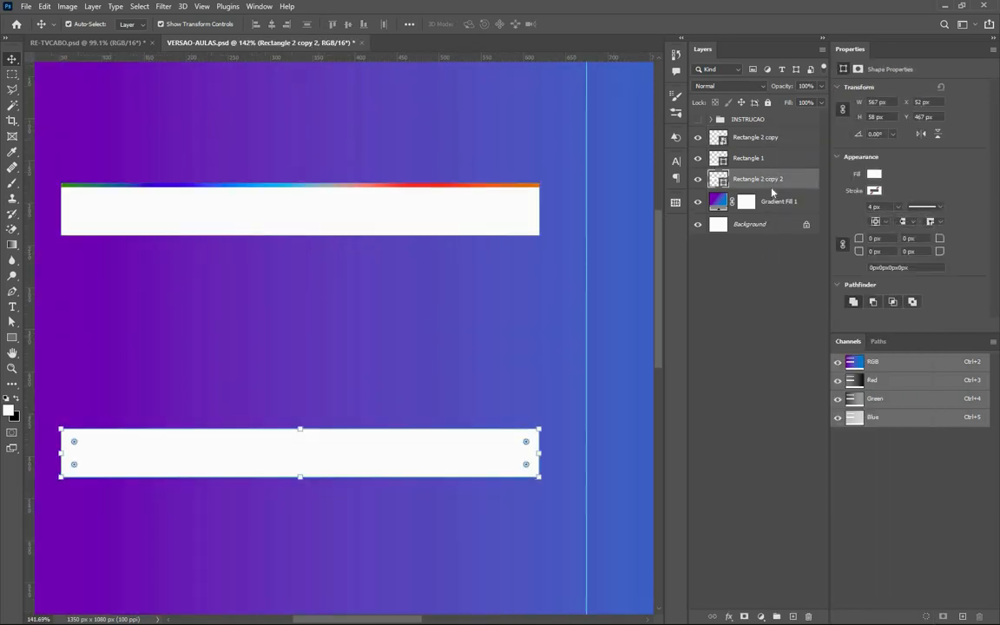
{"action": "right_click", "coordinate": [773, 158]}
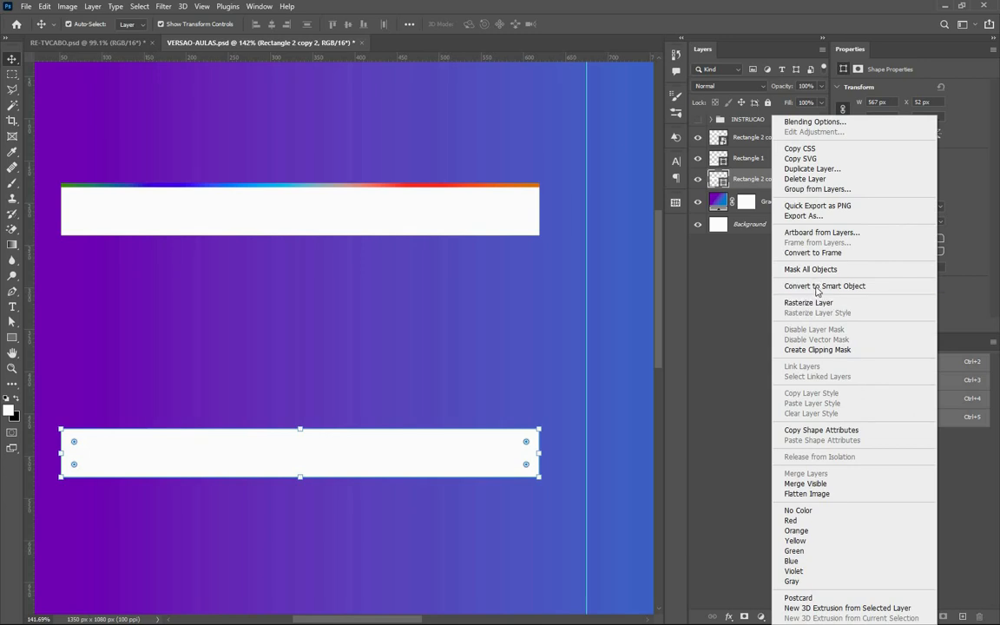
{"action": "left_click", "coordinate": [821, 285]}
Move the lower header bar's layer, Rectangle 2 copy 2, above Rectangle 1 in the layer order.
{"action": "left_click", "coordinate": [722, 159]}
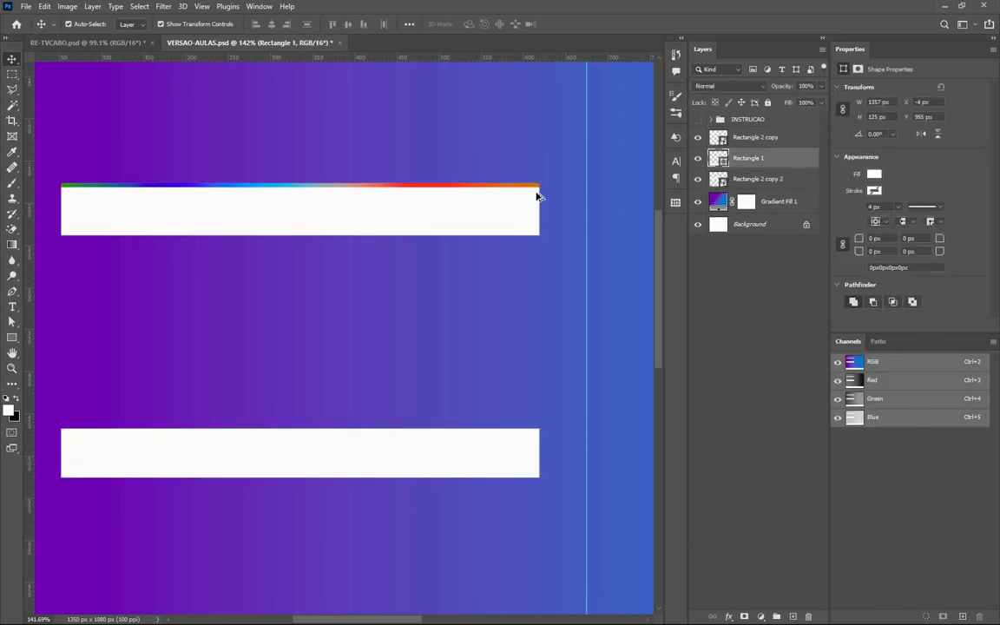
{"action": "scroll", "coordinate": [539, 208], "scroll_direction": "down", "scroll_amount": 3}
{"action": "scroll", "coordinate": [534, 201], "scroll_direction": "up", "scroll_amount": 1}
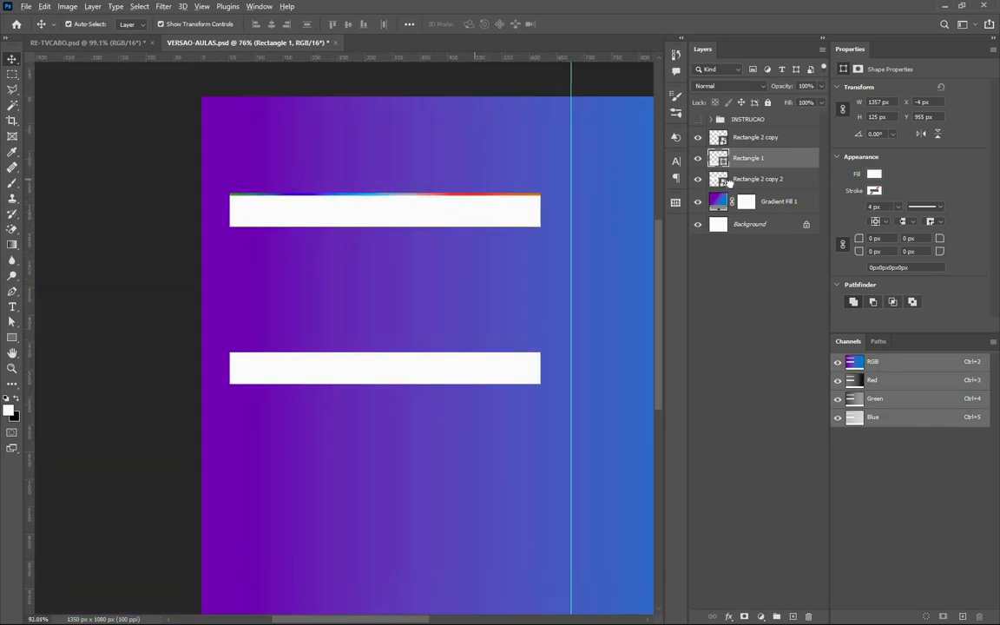
{"action": "mouse_move", "coordinate": [727, 179]}
{"action": "left_mouse_down"}
{"action": "mouse_move", "coordinate": [738, 159]}
{"action": "mouse_move", "coordinate": [743, 169]}
{"action": "left_mouse_up"}
Group Rectangle 1 with Gradient Fill 1 and lock the group completely.
{"action": "left_click", "coordinate": [774, 186]}
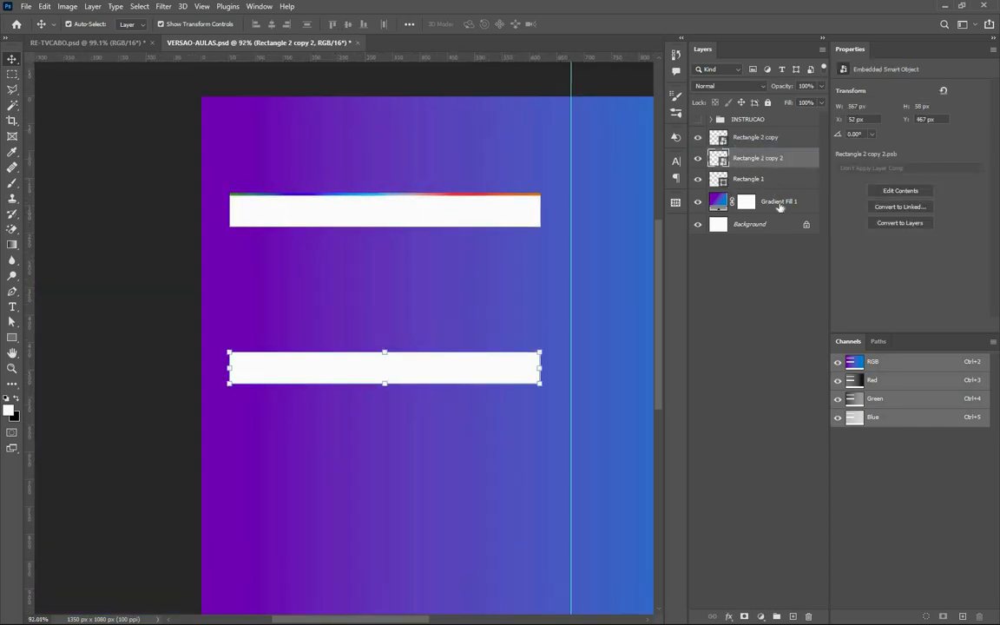
{"action": "left_click", "coordinate": [780, 205], "text": "shift"}
{"action": "key", "text": "ctrl+g"}
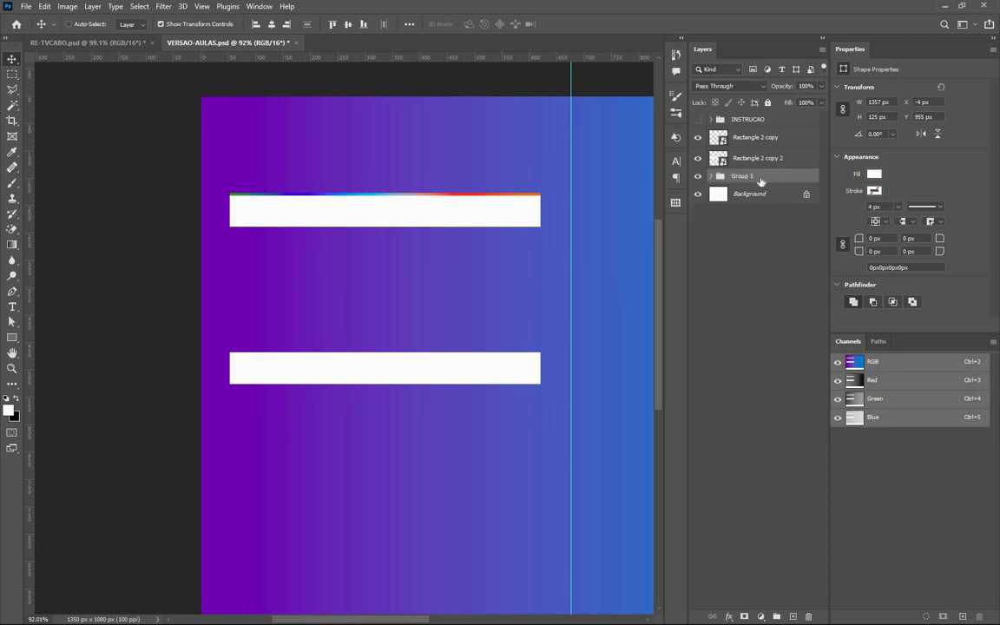
{"action": "left_click", "coordinate": [767, 104]}
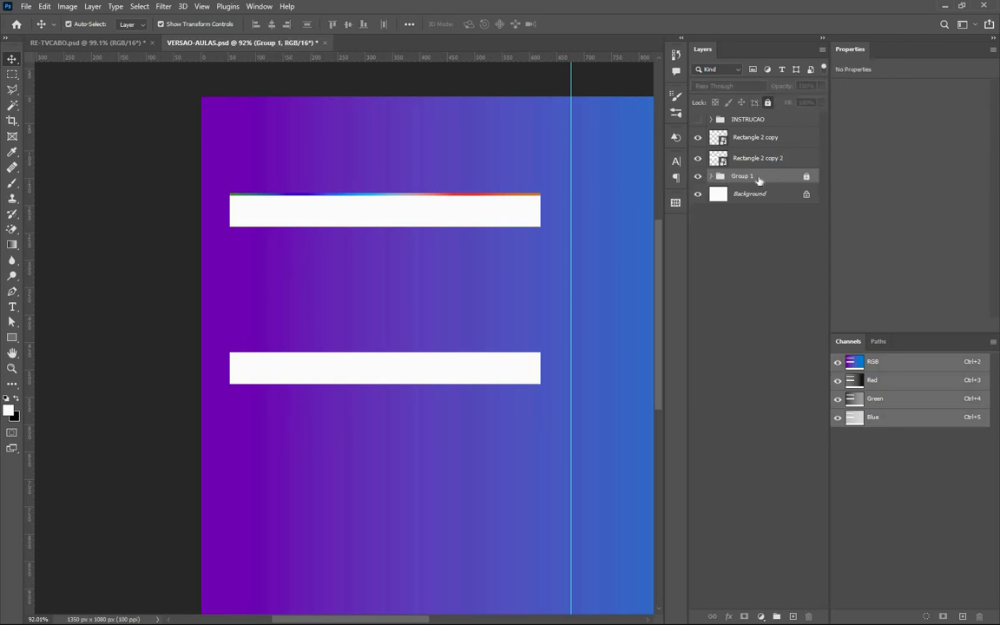
Test selecting the two header bars and the empty background area to check the effect of the locked group.
{"action": "left_click_drag", "start_coordinate": [429, 223], "coordinate": [354, 205]}
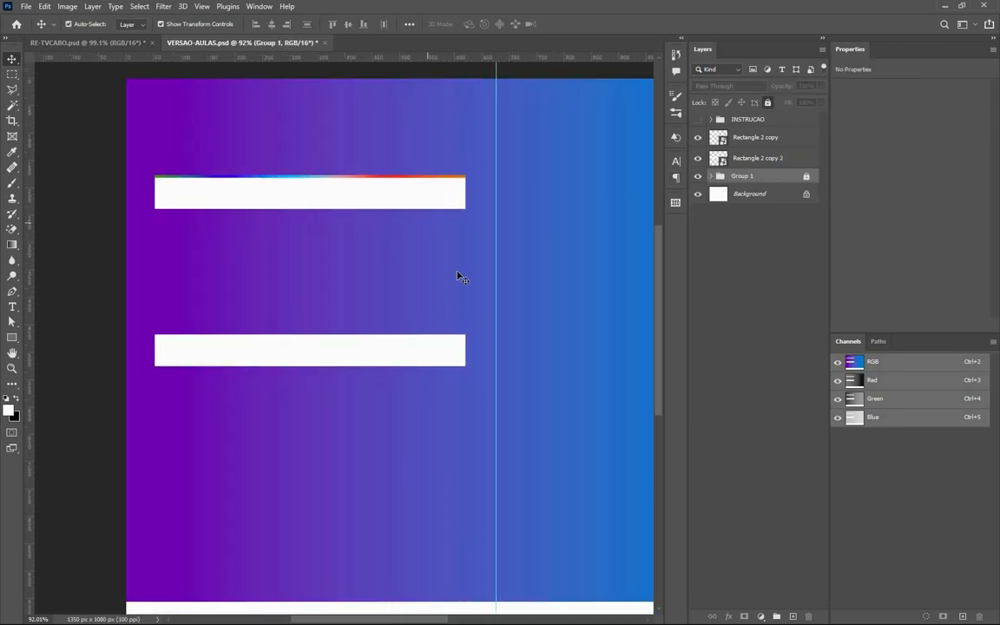
{"action": "left_click", "coordinate": [447, 268]}
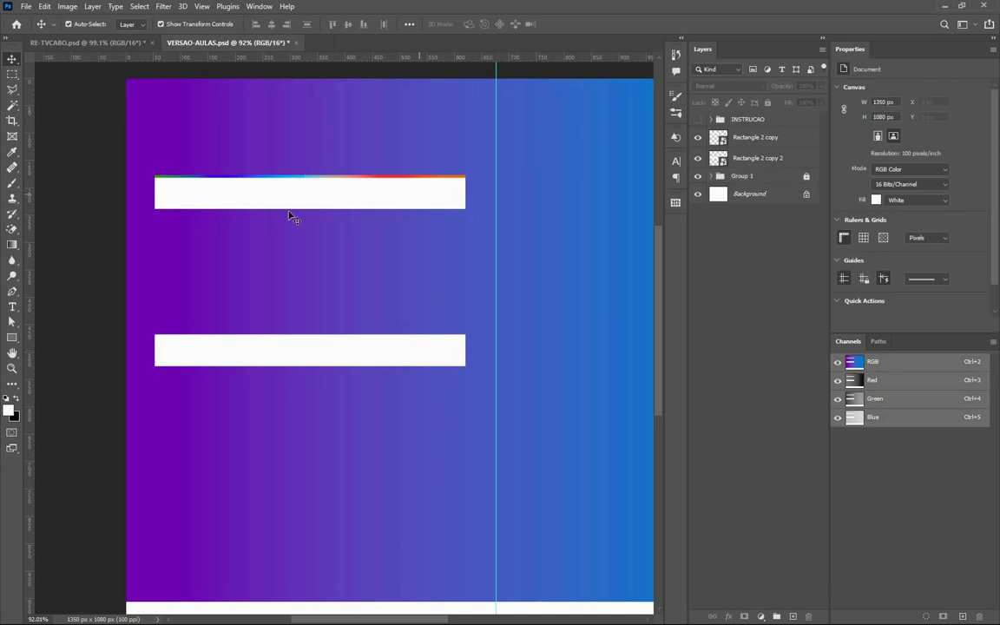
{"action": "left_click", "coordinate": [356, 193]}
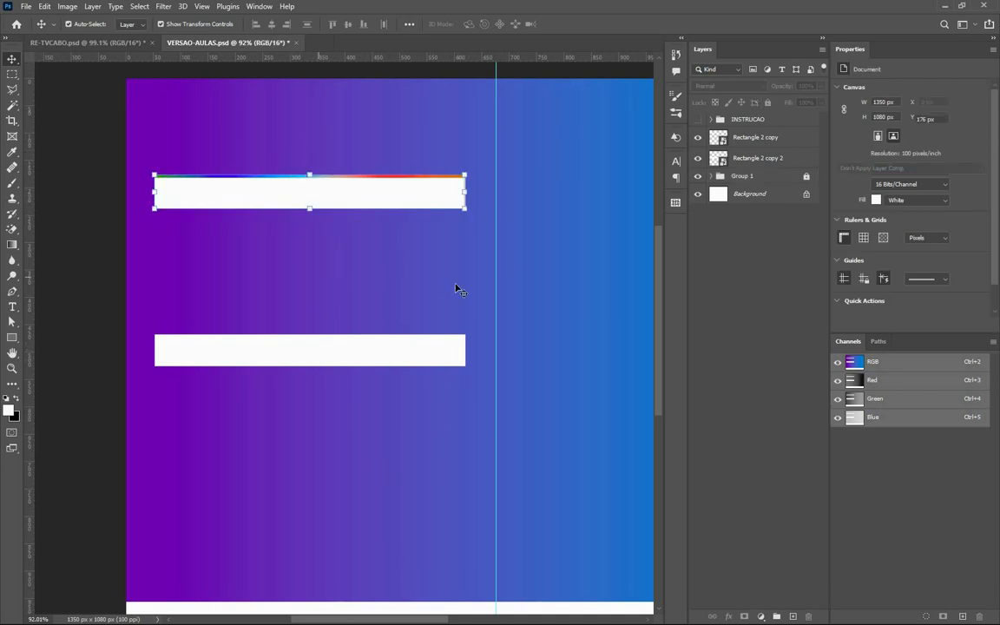
{"action": "left_click", "coordinate": [416, 349]}
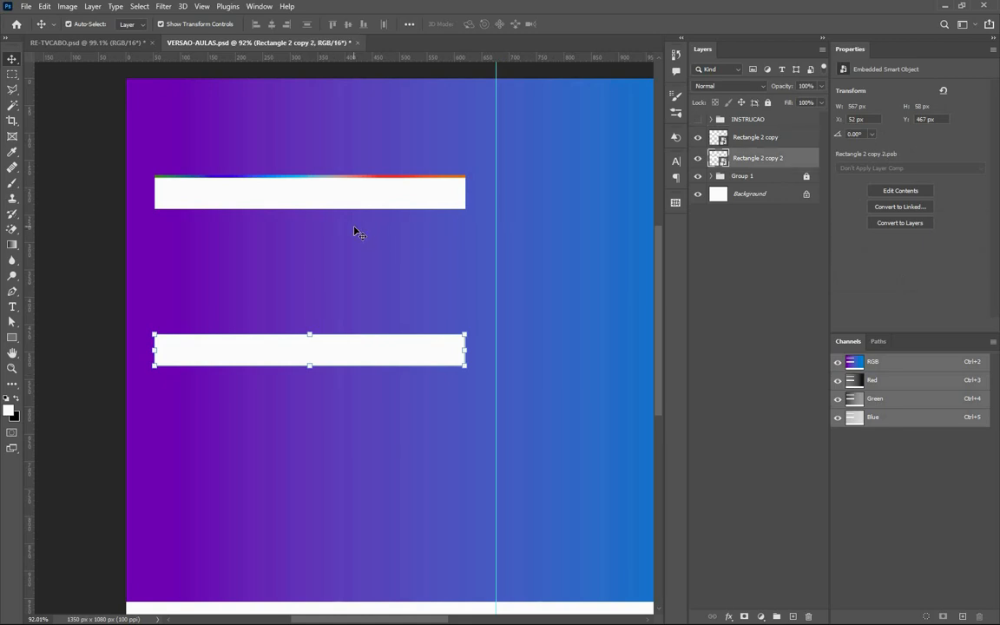
{"action": "scroll", "coordinate": [354, 232], "scroll_direction": "up", "scroll_amount": 3}
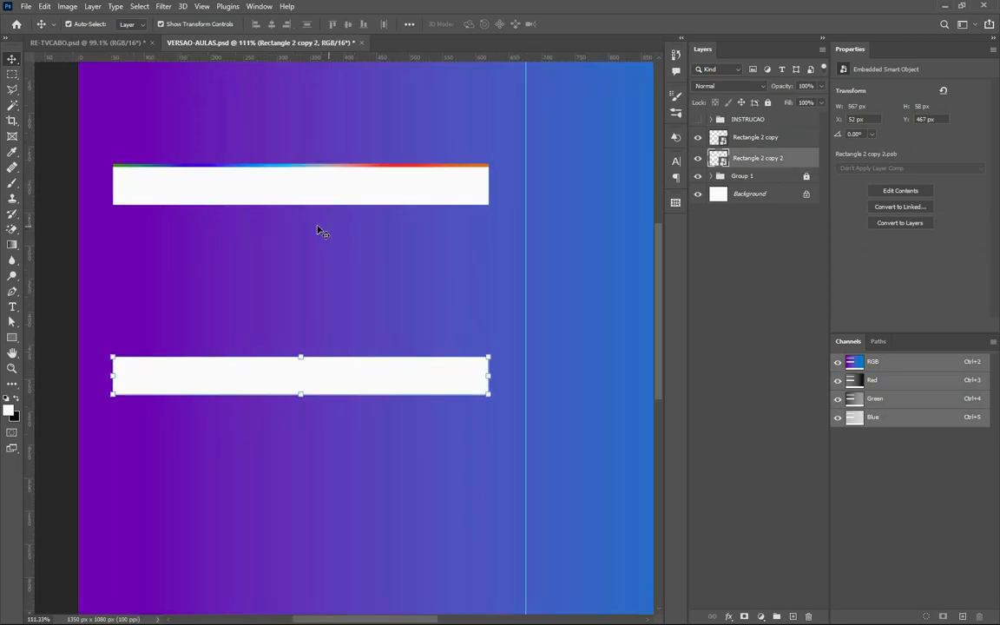
{"action": "left_click", "coordinate": [234, 103]}
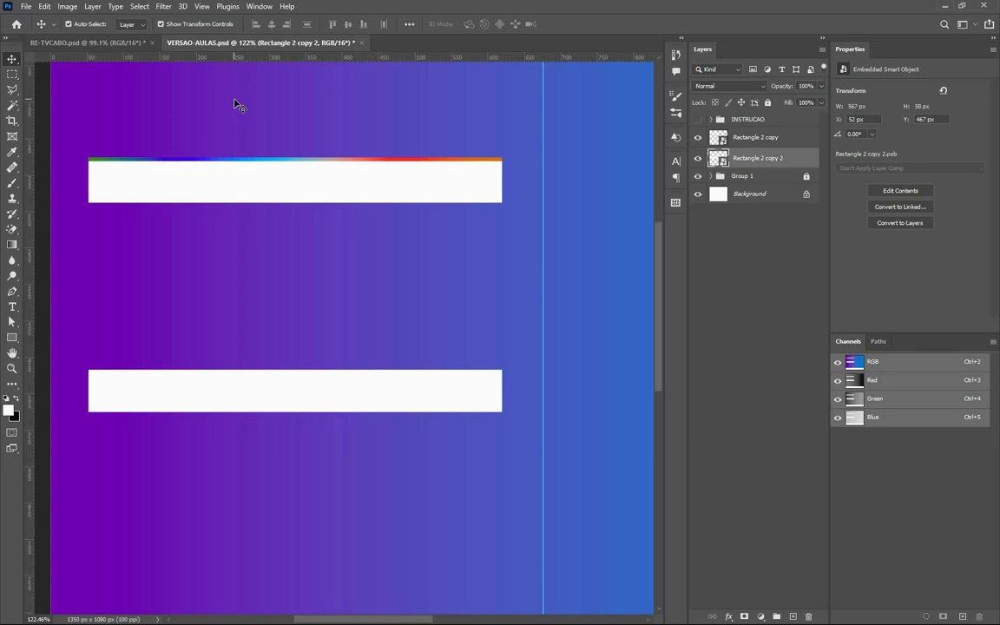
{"action": "left_click_drag", "start_coordinate": [234, 104], "coordinate": [328, 120]}
{"action": "left_click", "coordinate": [314, 135]}
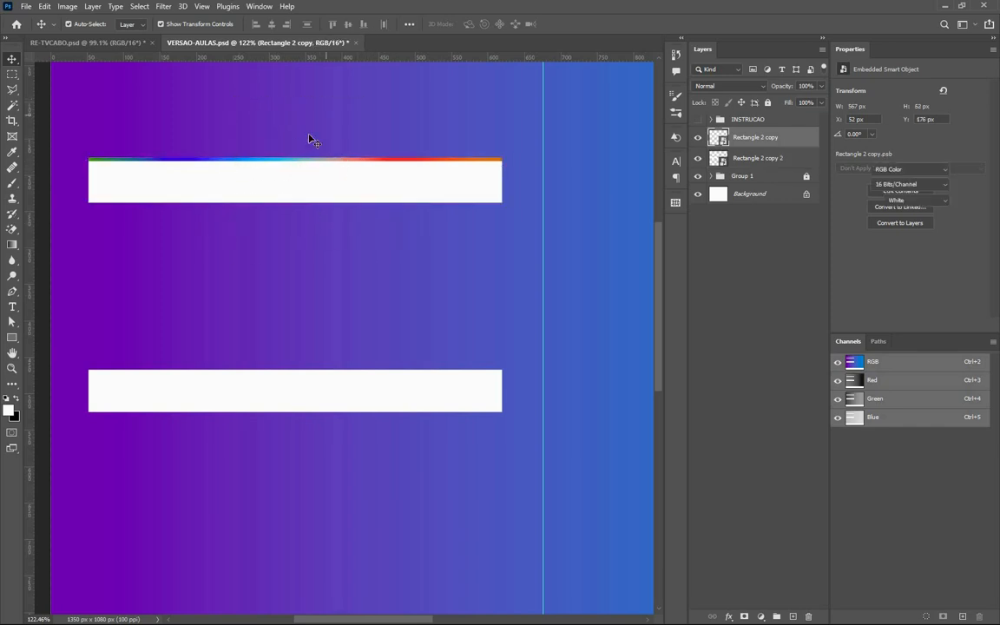
Add a text layer reading "Plano" in the upper white header bar, following the table header in RE-TVCABO.psd.
{"action": "left_click", "coordinate": [13, 306]}
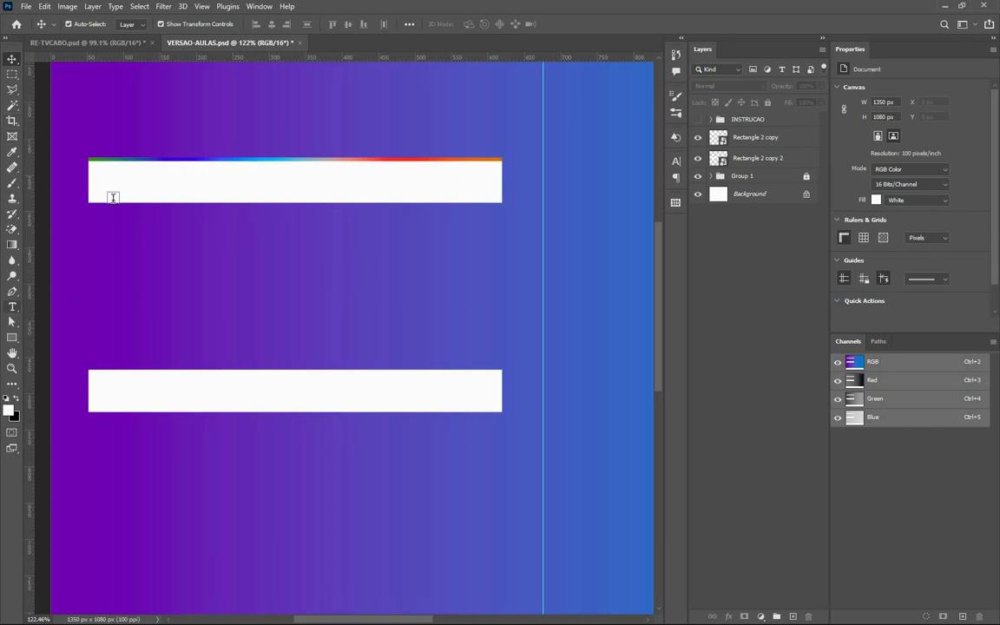
{"action": "left_click", "coordinate": [70, 42]}
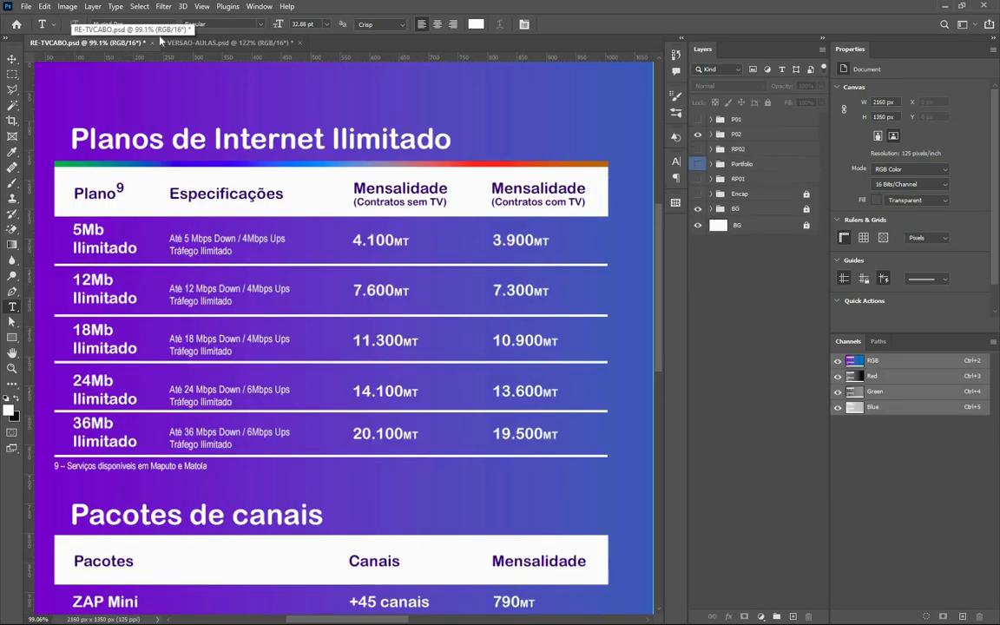
{"action": "left_click", "coordinate": [176, 44]}
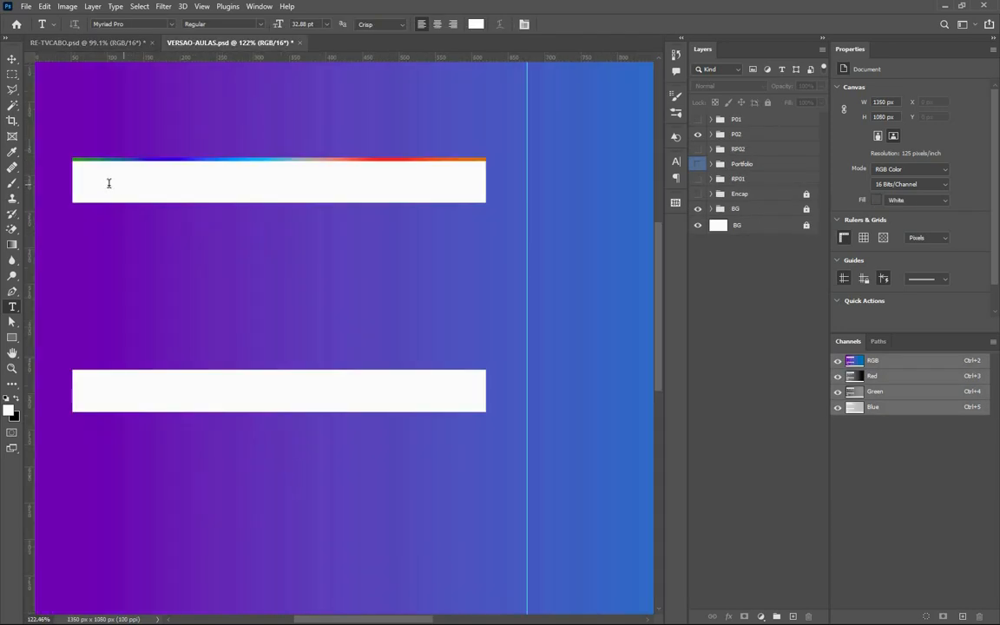
{"action": "left_click", "coordinate": [108, 183]}
{"action": "key", "text": "BackSpace"}
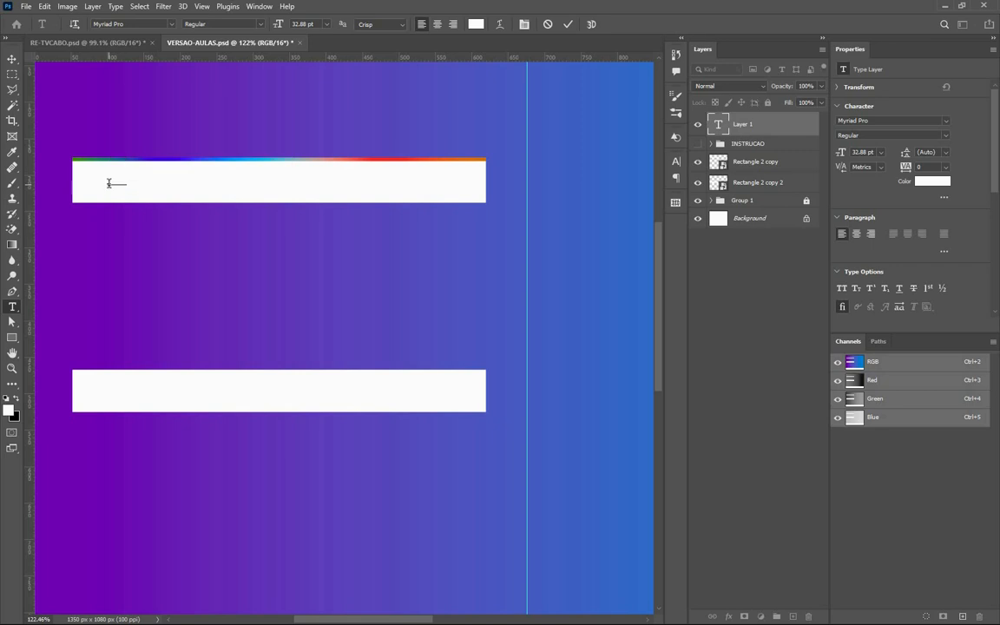
{"action": "type", "text": "Plano"}
Recolour the "Plano" text a vivid violet-blue and move it slightly further left and down inside the header bar.
{"action": "key", "text": "ctrl+a"}
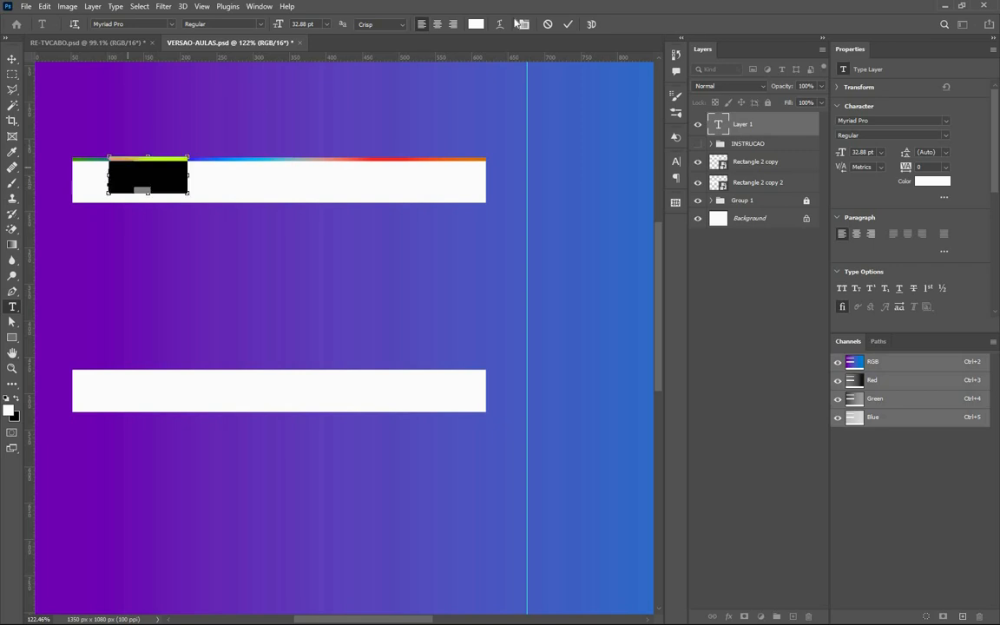
{"action": "left_click", "coordinate": [479, 26]}
{"action": "left_click", "coordinate": [341, 196]}
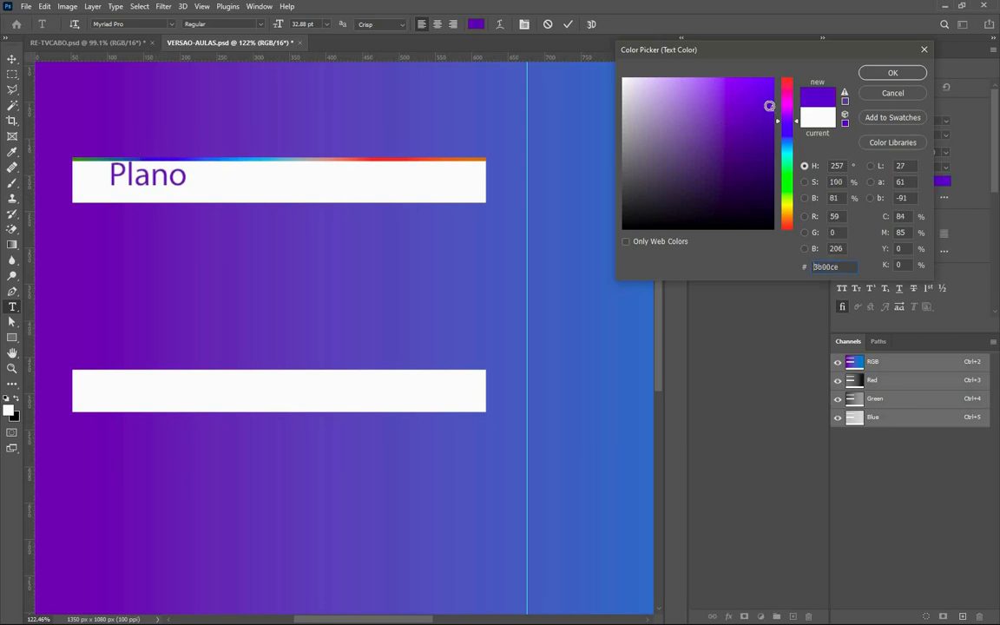
{"action": "left_click", "coordinate": [772, 103]}
{"action": "key", "text": "Return"}
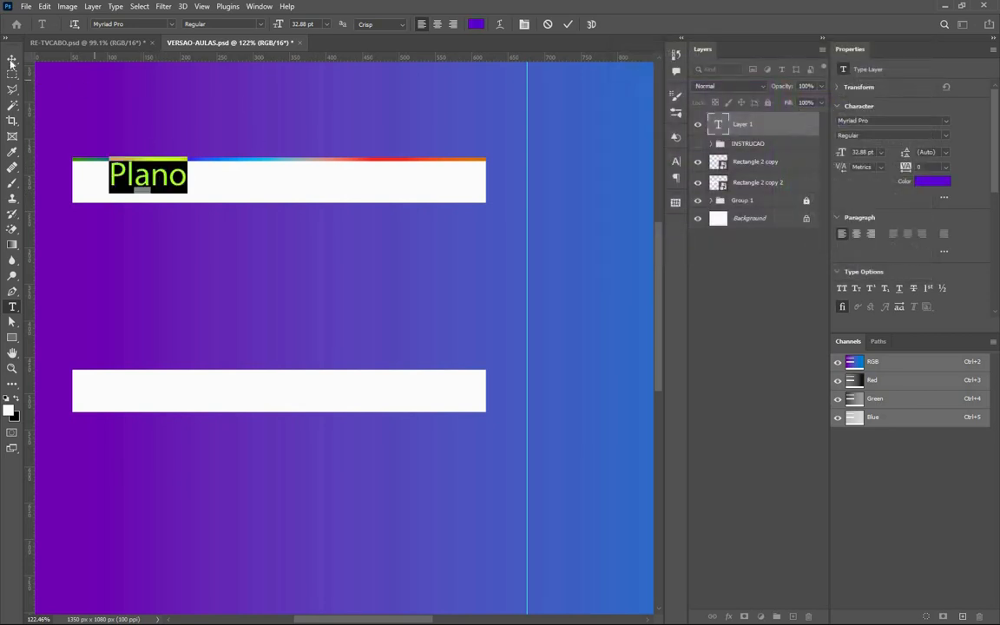
{"action": "key", "text": "ctrl+Return"}
{"action": "left_click_drag", "start_coordinate": [153, 189], "coordinate": [151, 187]}
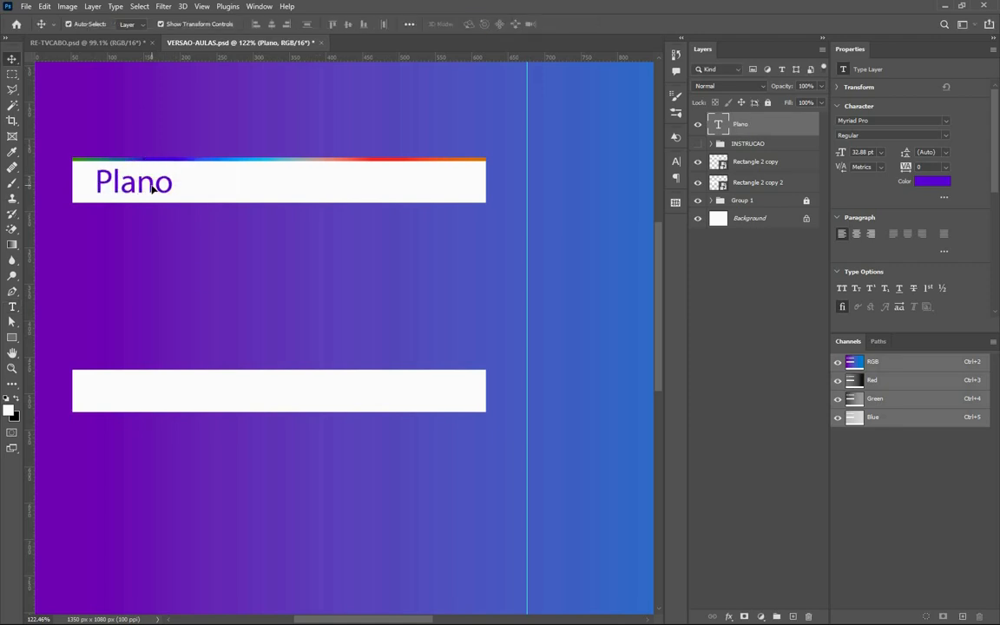
Set the "Plano" text to Arial Rounded MT Bold Regular at 15 pt.
{"action": "double_click", "coordinate": [149, 184]}
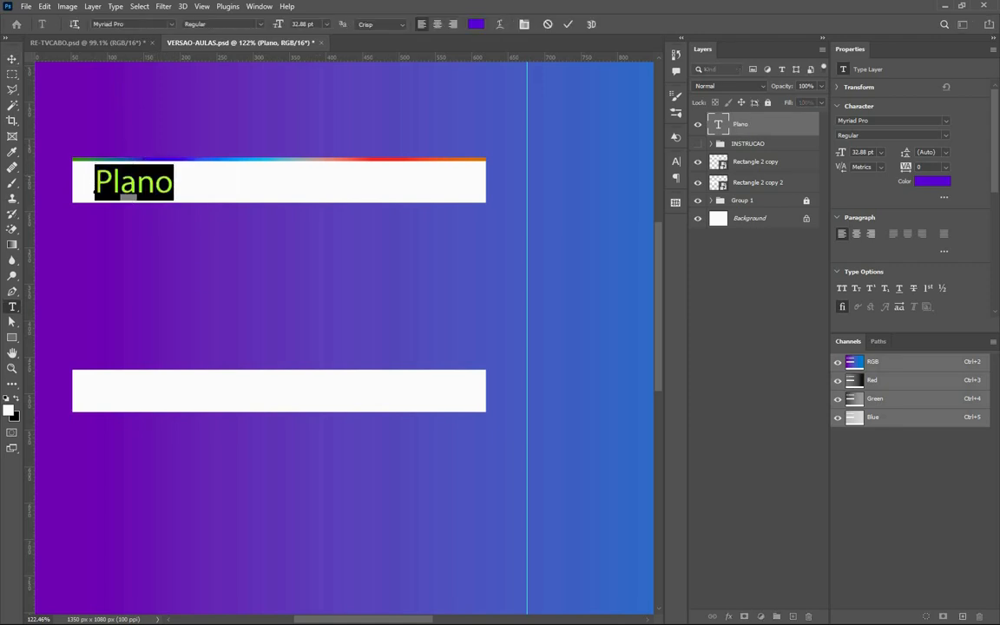
{"action": "left_click", "coordinate": [110, 24]}
{"action": "type", "text": "arial"}
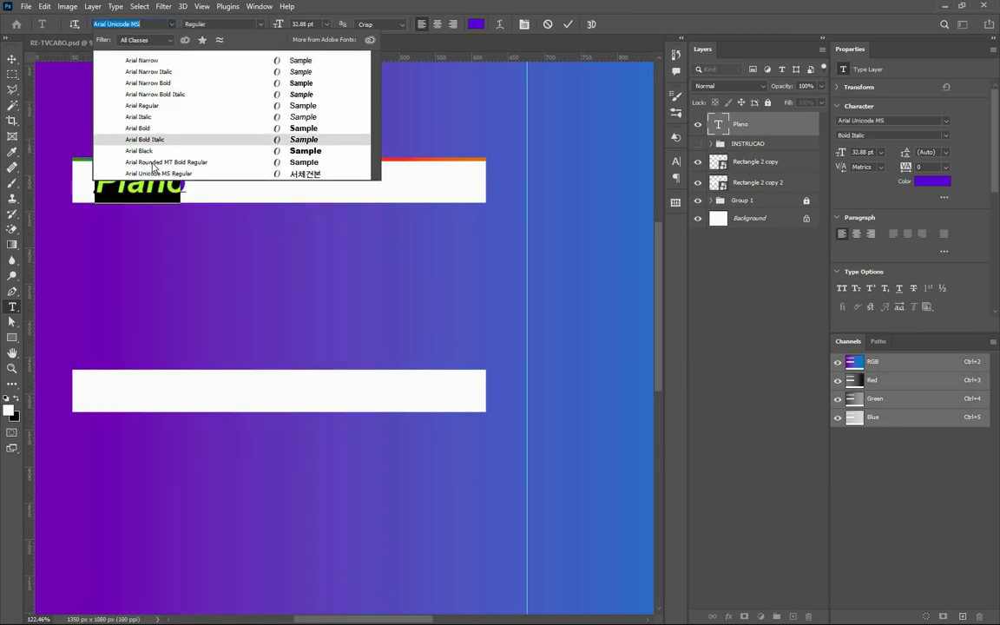
{"action": "left_click", "coordinate": [155, 165]}
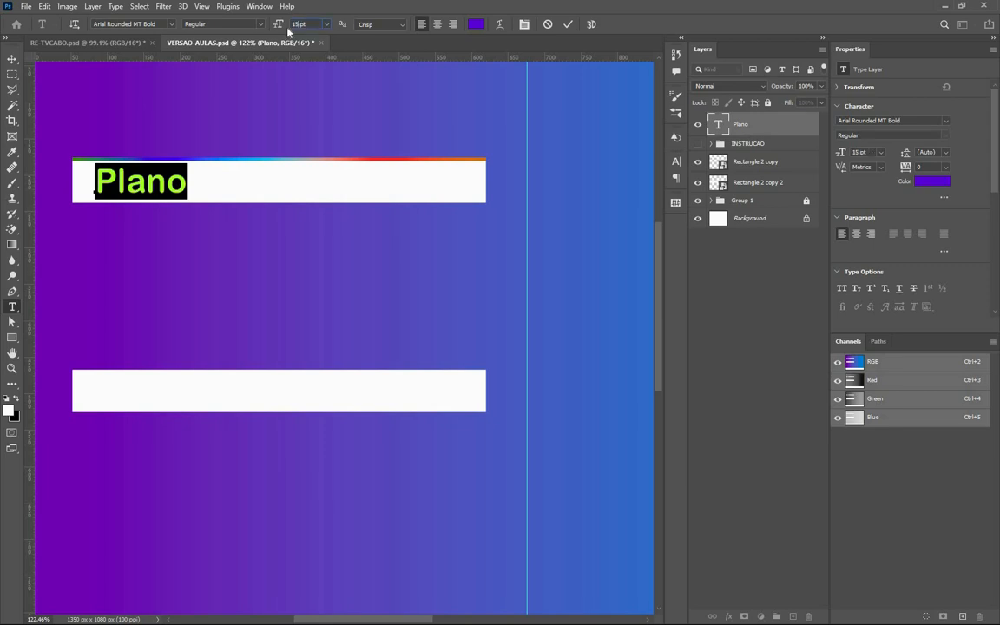
{"action": "key", "text": "Return"}
{"action": "key", "text": "ctrl+Return"}
{"action": "key", "text": "v"}
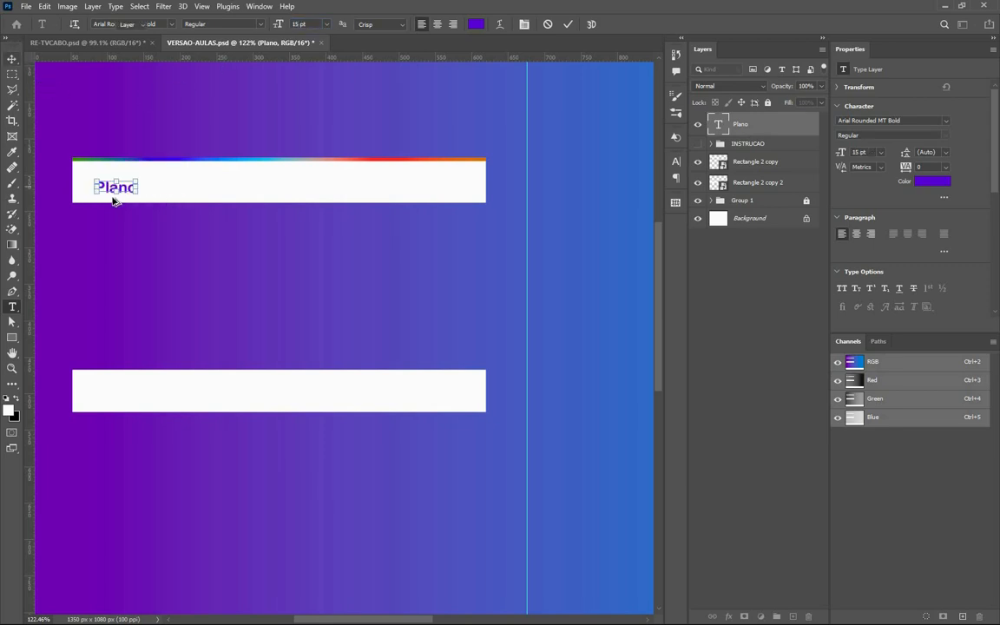
Increase the "Plano" text size to 20 pt.
{"action": "scroll", "coordinate": [165, 198], "scroll_direction": "up", "scroll_amount": 3}
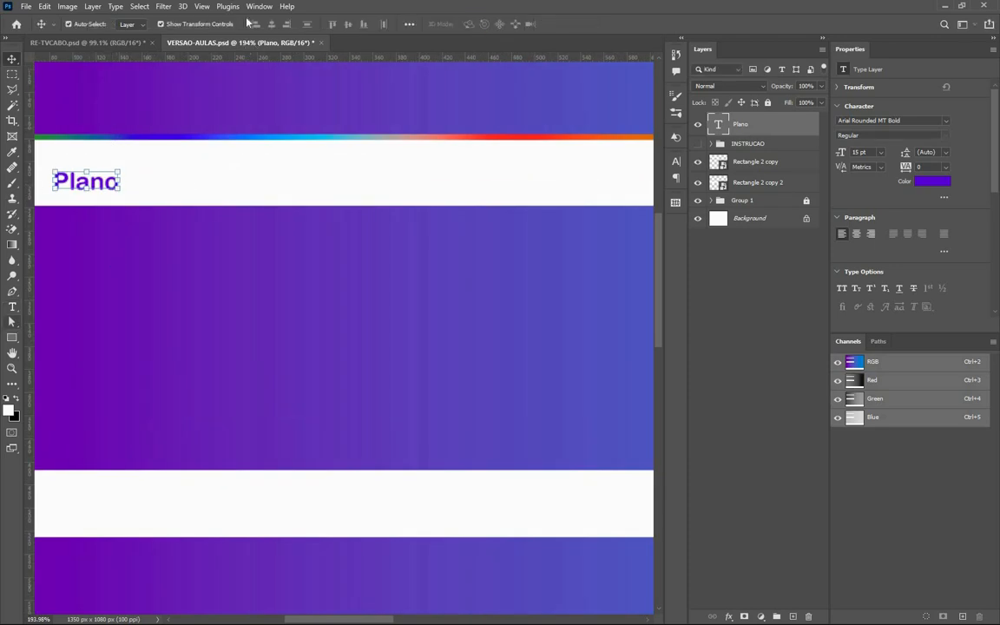
{"action": "left_click", "coordinate": [13, 308]}
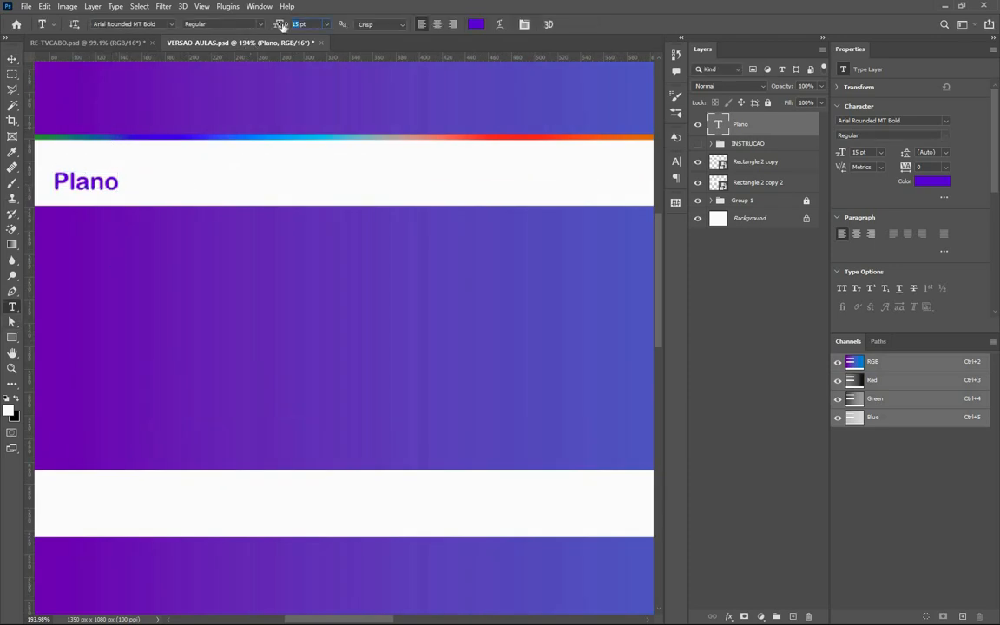
{"action": "key", "text": "Return"}
{"action": "key", "text": "v"}
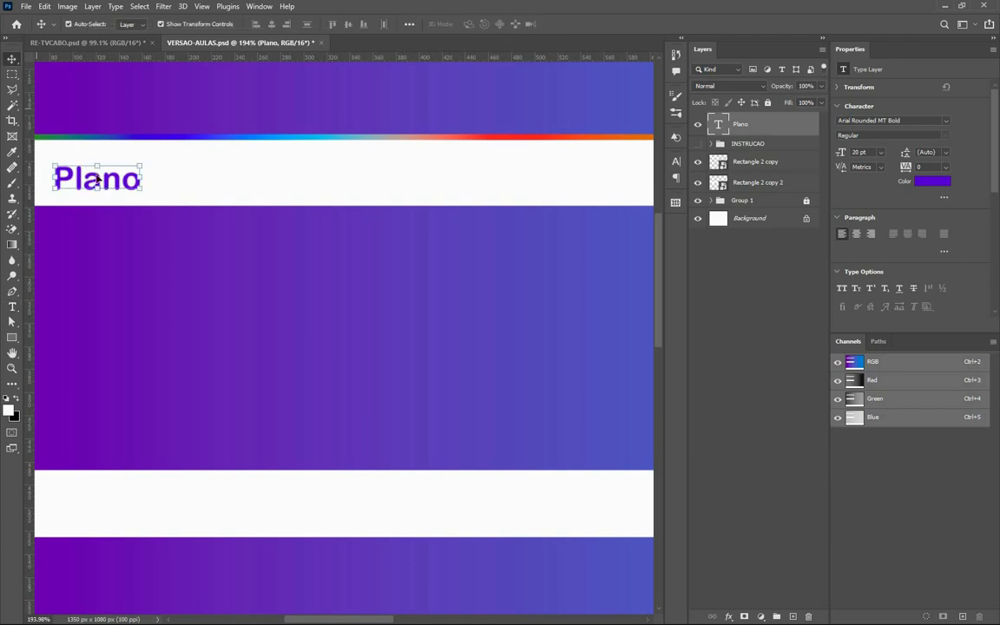
Duplicate the "Plano" text just to its right and change the copy's text to "9".
{"action": "left_click_drag", "start_coordinate": [131, 179], "coordinate": [201, 177]}
{"action": "double_click", "coordinate": [199, 176]}
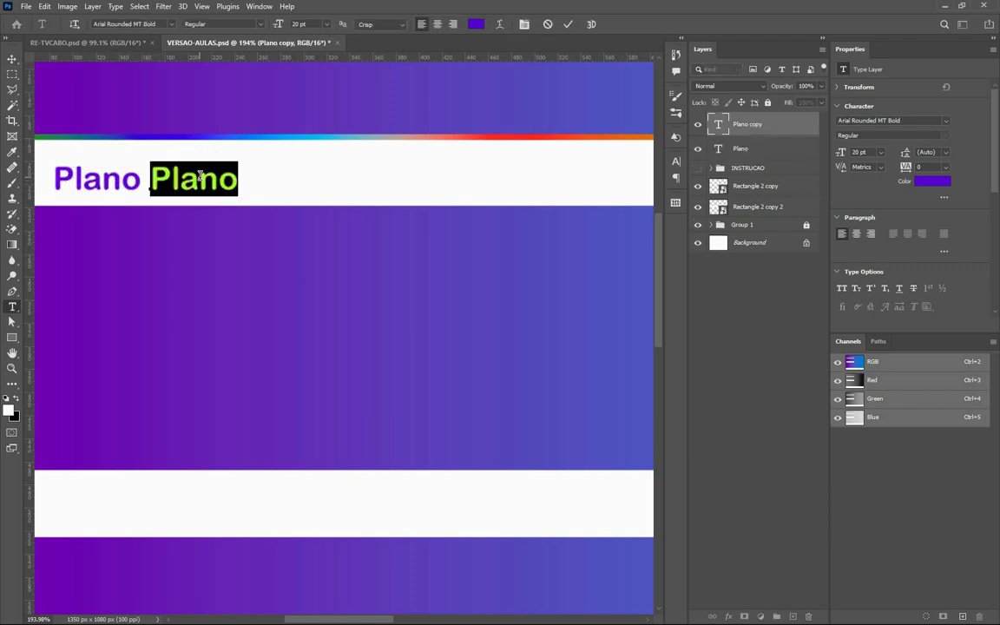
{"action": "type", "text": "9"}
{"action": "key", "text": "ctrl+Return"}
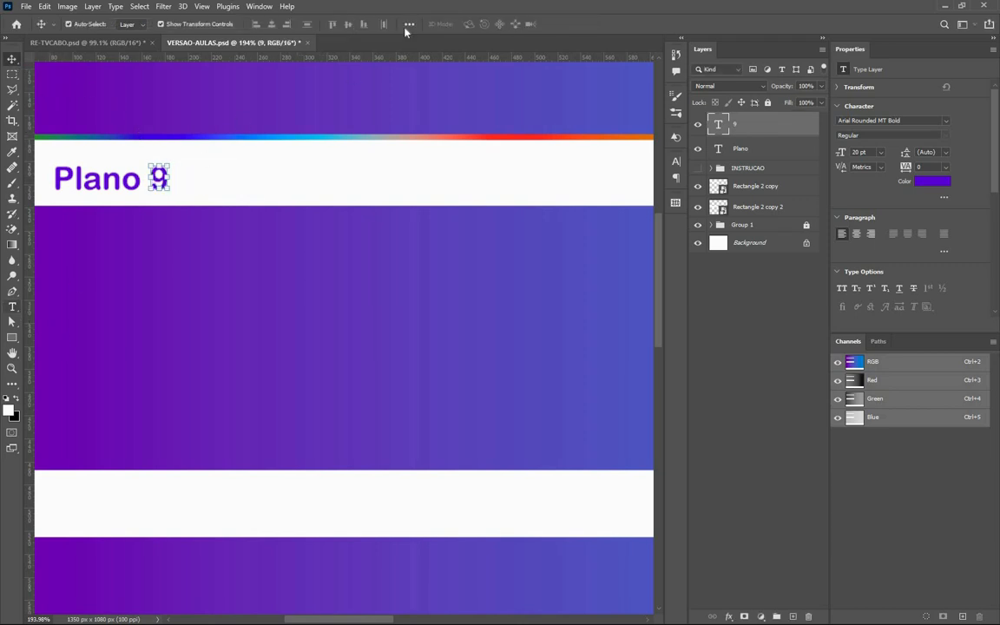
Reduce the size of the "9" text to 10 pt.
{"action": "left_click", "coordinate": [12, 307]}
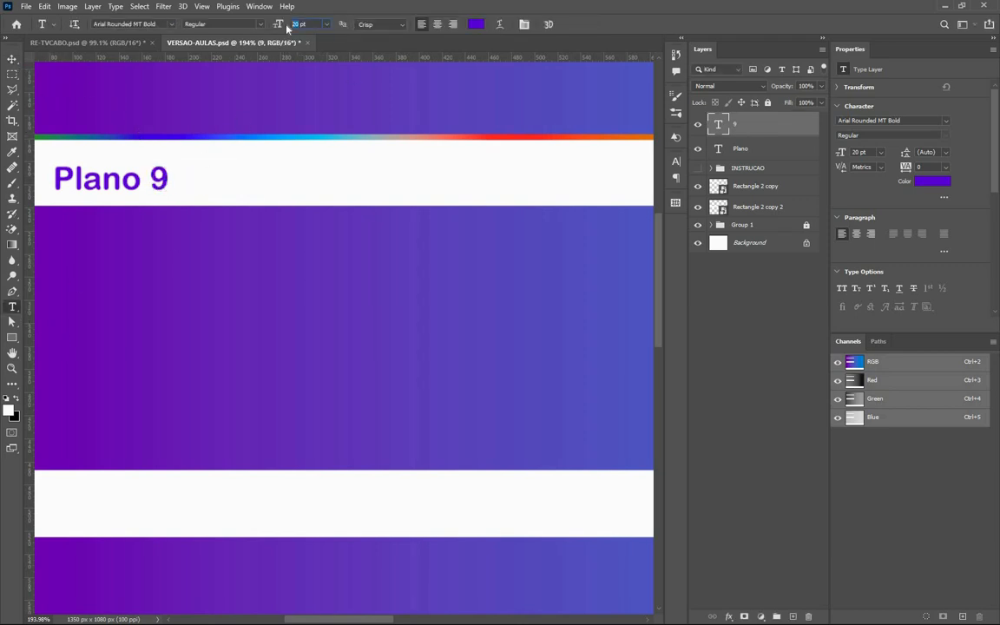
{"action": "key", "text": "Return"}
{"action": "key", "text": "Return"}
{"action": "key", "text": "v"}
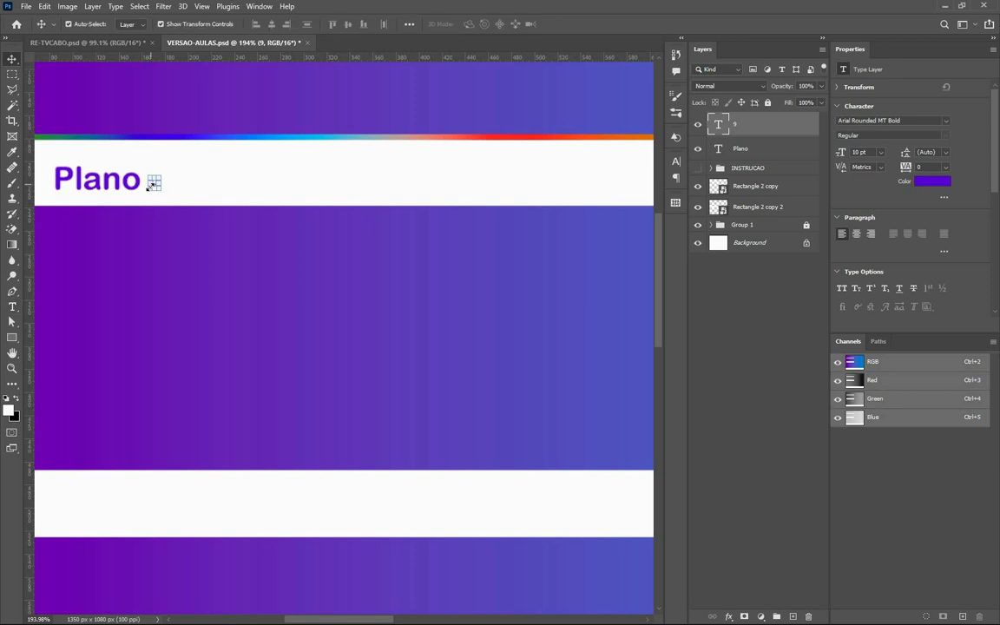
Position the small "9" as a superscript right after "Plano" and save the document.
{"action": "scroll", "coordinate": [151, 185], "scroll_direction": "up", "scroll_amount": 5}
{"action": "left_click_drag", "start_coordinate": [173, 180], "coordinate": [146, 136]}
{"action": "scroll", "coordinate": [195, 183], "scroll_direction": "down", "scroll_amount": 6}
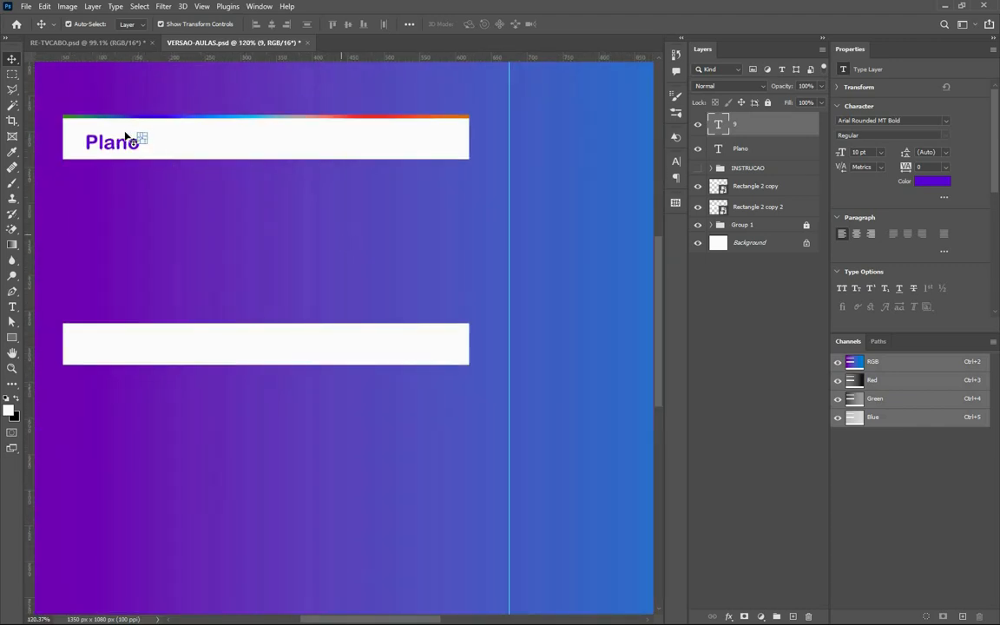
{"action": "left_click", "coordinate": [168, 187]}
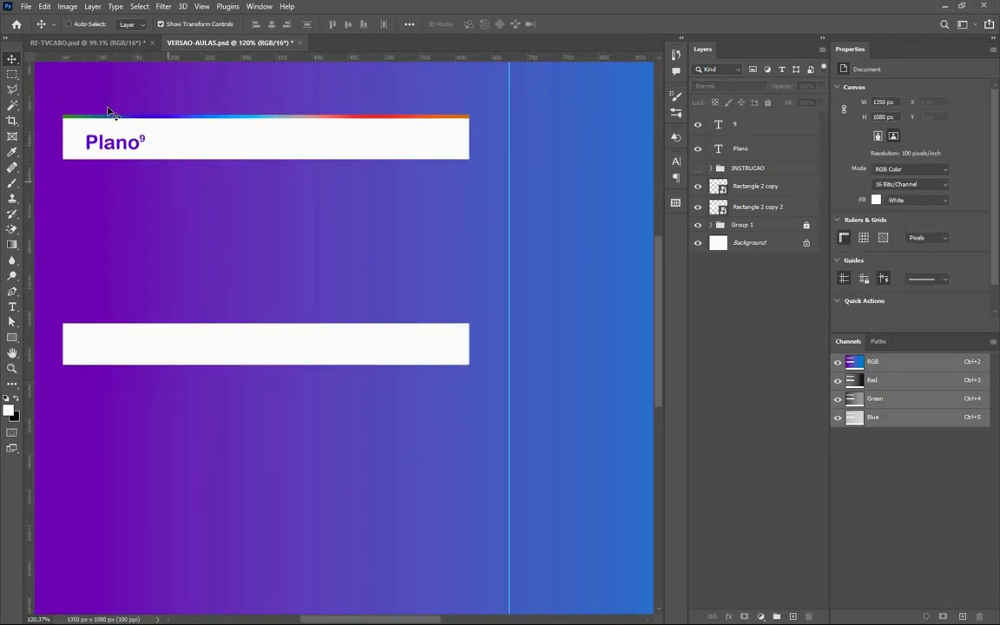
{"action": "key", "text": "ctrl+s"}
Review the table header and its columns in RE-TVCABO.psd, then return to VERSAO-AULAS.psd.
{"action": "key", "text": "super"}
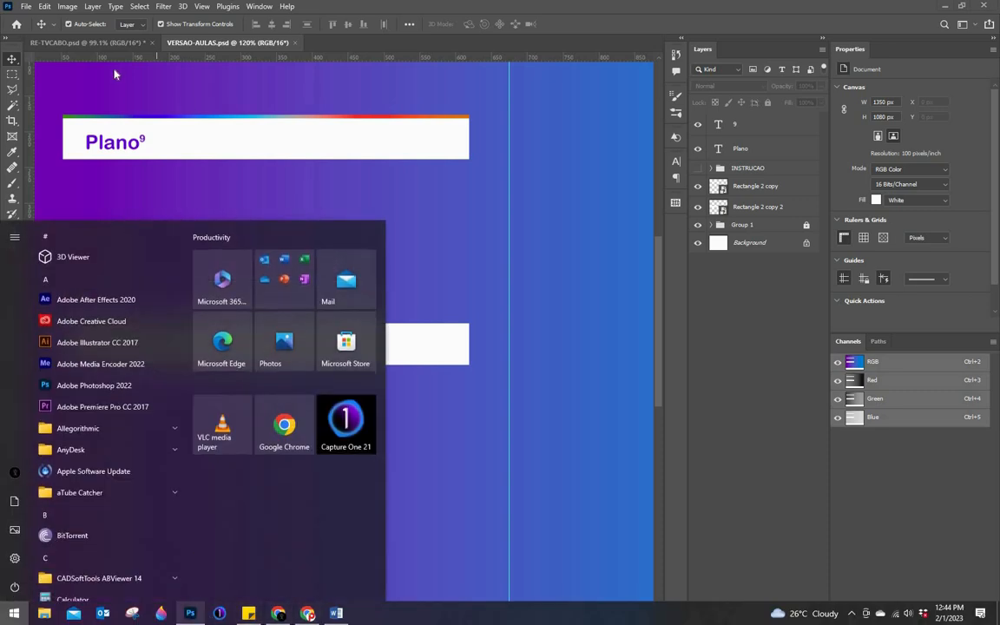
{"action": "left_click", "coordinate": [78, 41]}
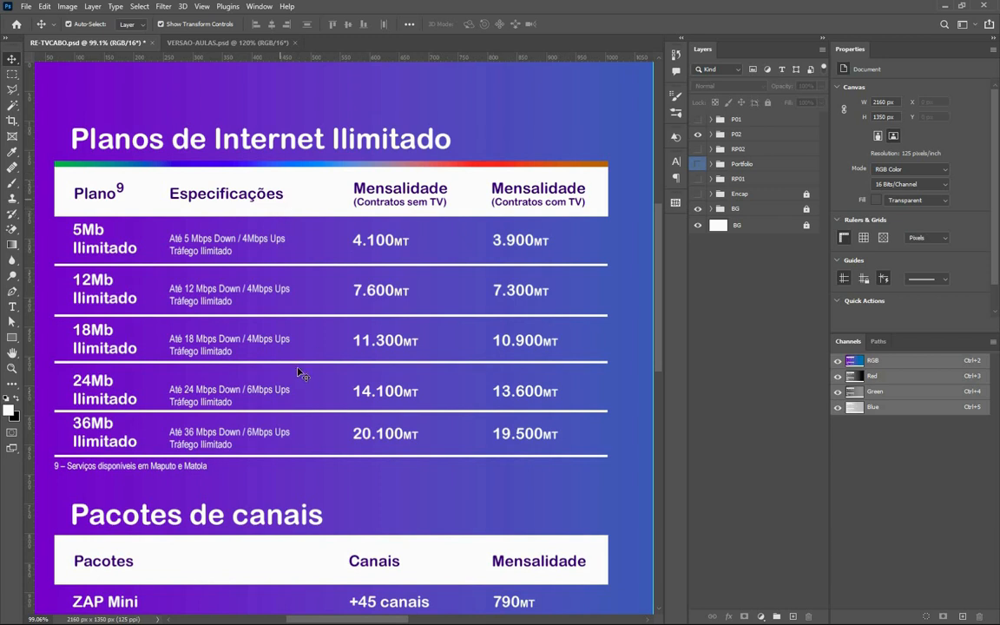
{"action": "key", "text": "super"}
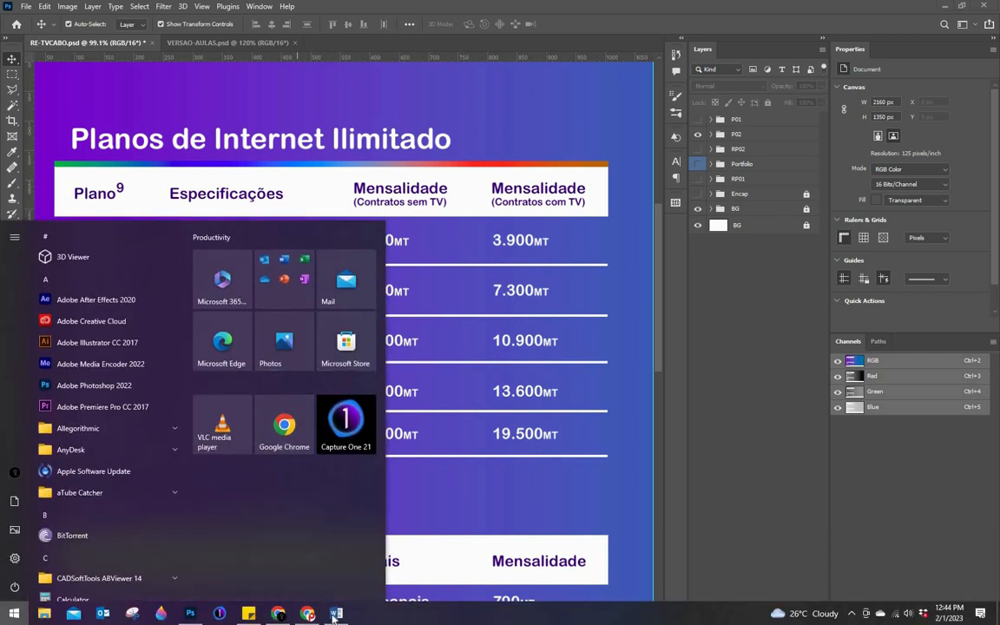
{"action": "left_click", "coordinate": [190, 612]}
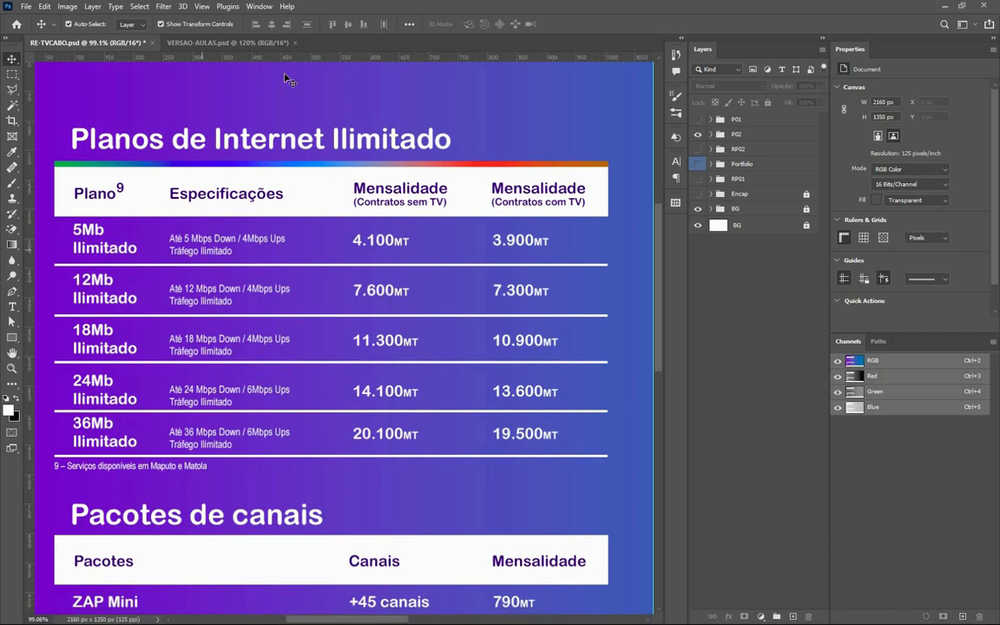
{"action": "key", "text": "ctrl+Tab"}
Duplicate the "Plano" text three times across the upper header bar and open the first copy's text for editing.
{"action": "left_click", "coordinate": [122, 146]}
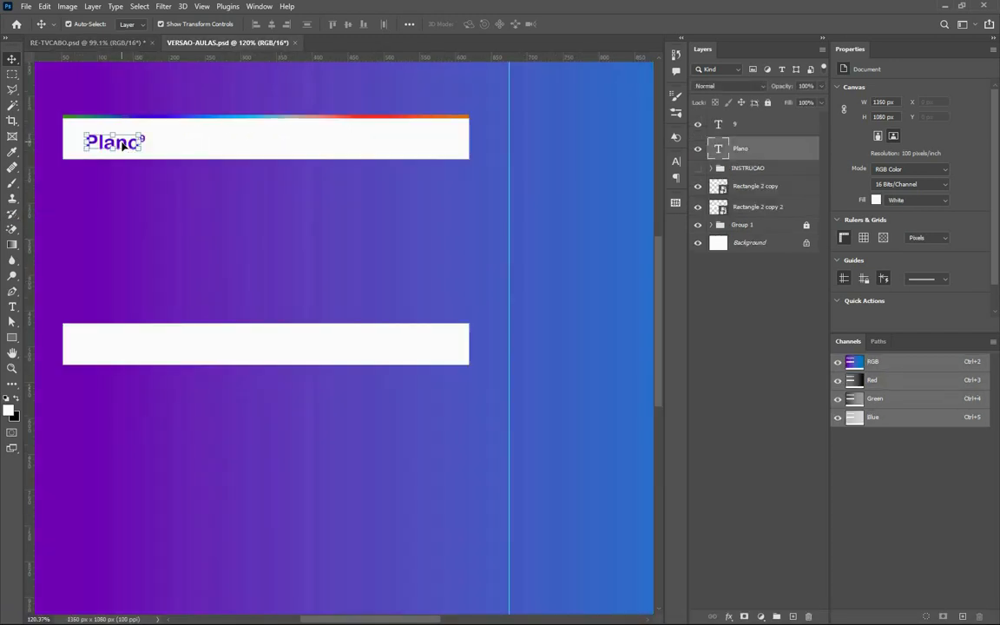
{"action": "left_click_drag", "start_coordinate": [144, 146], "coordinate": [382, 144]}
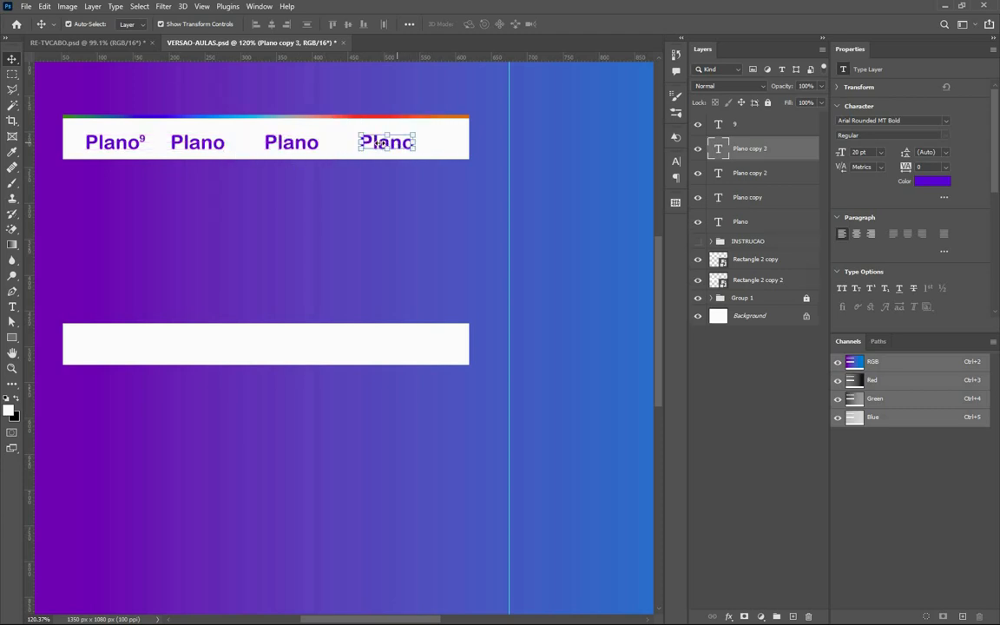
{"action": "left_click", "coordinate": [210, 145]}
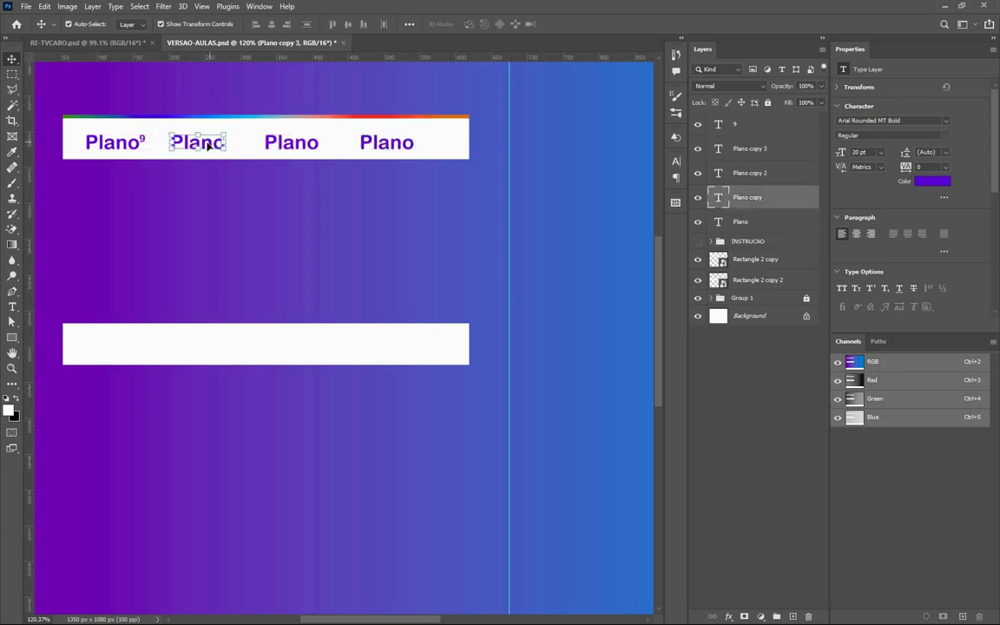
{"action": "double_click", "coordinate": [208, 146]}
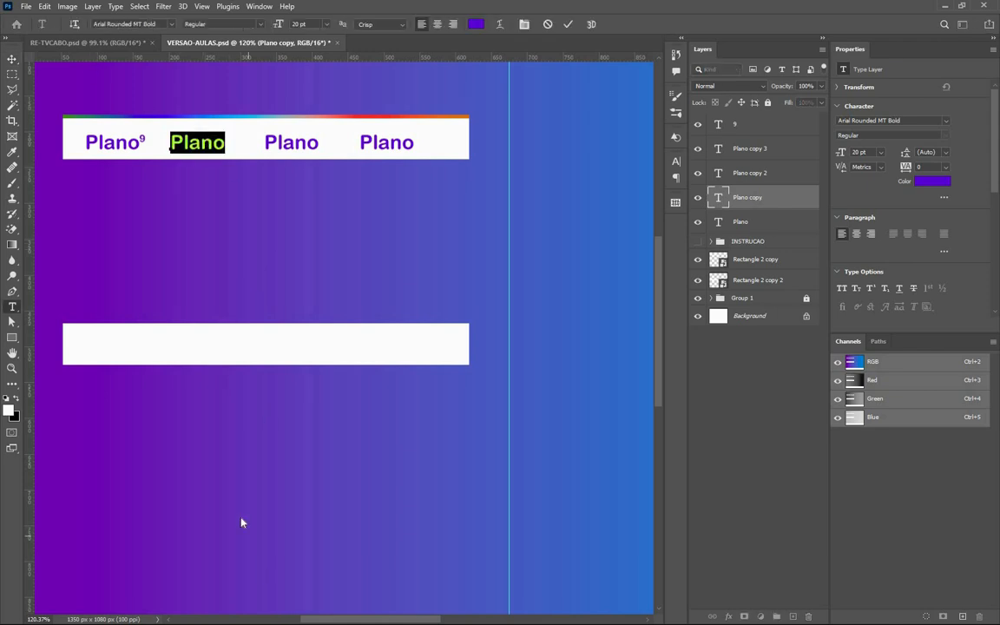
Switch to Word and bring up the Informacao document.
{"action": "key", "text": "super"}
{"action": "left_click", "coordinate": [336, 617]}
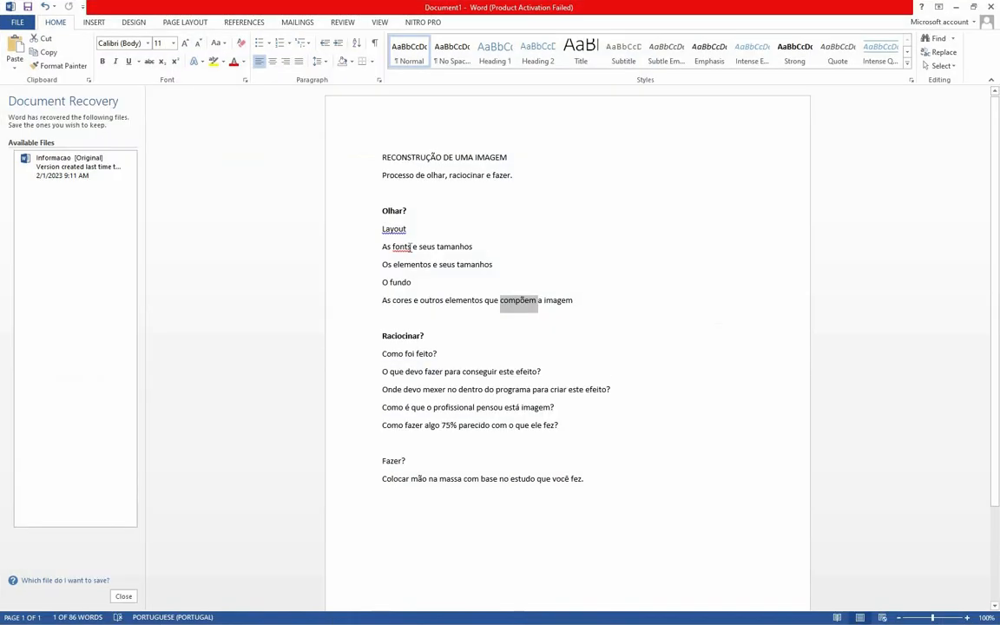
{"action": "left_click", "coordinate": [204, 198]}
{"action": "left_click", "coordinate": [61, 168]}
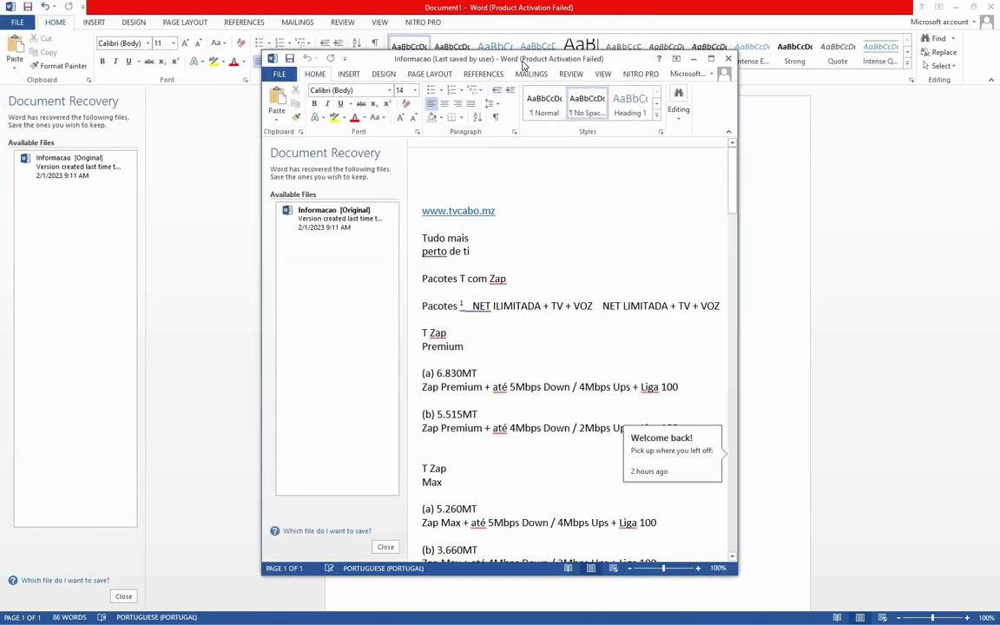
Copy the "Especificações" heading from the internet plans section of the Informacao document for use in Photoshop.
{"action": "scroll", "coordinate": [464, 411], "scroll_direction": "down", "scroll_amount": 6}
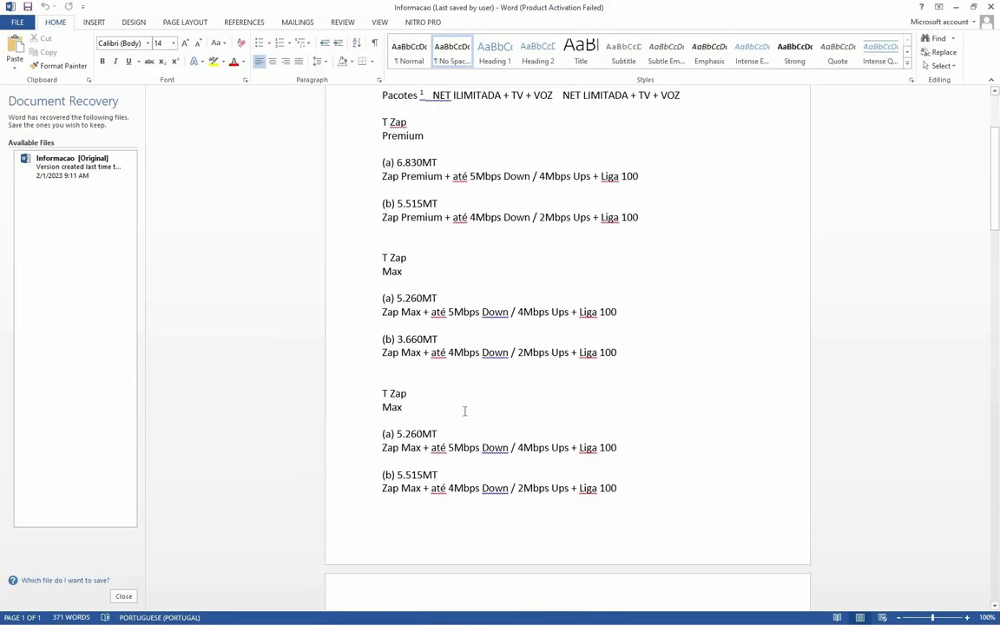
{"action": "scroll", "coordinate": [462, 414], "scroll_direction": "down", "scroll_amount": 7}
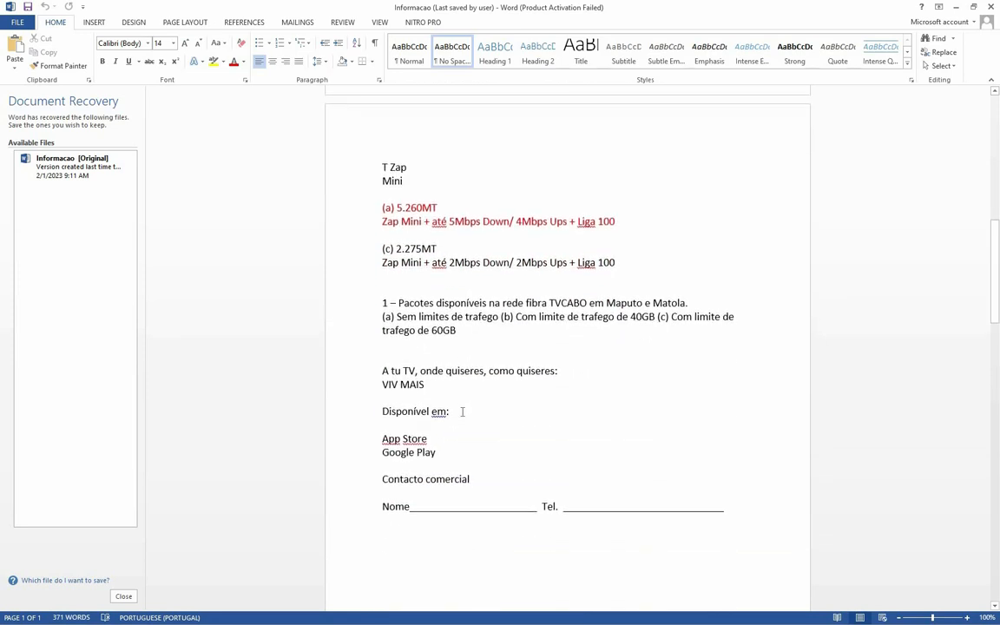
{"action": "scroll", "coordinate": [462, 414], "scroll_direction": "up", "scroll_amount": 2}
{"action": "scroll", "coordinate": [462, 411], "scroll_direction": "up", "scroll_amount": 7}
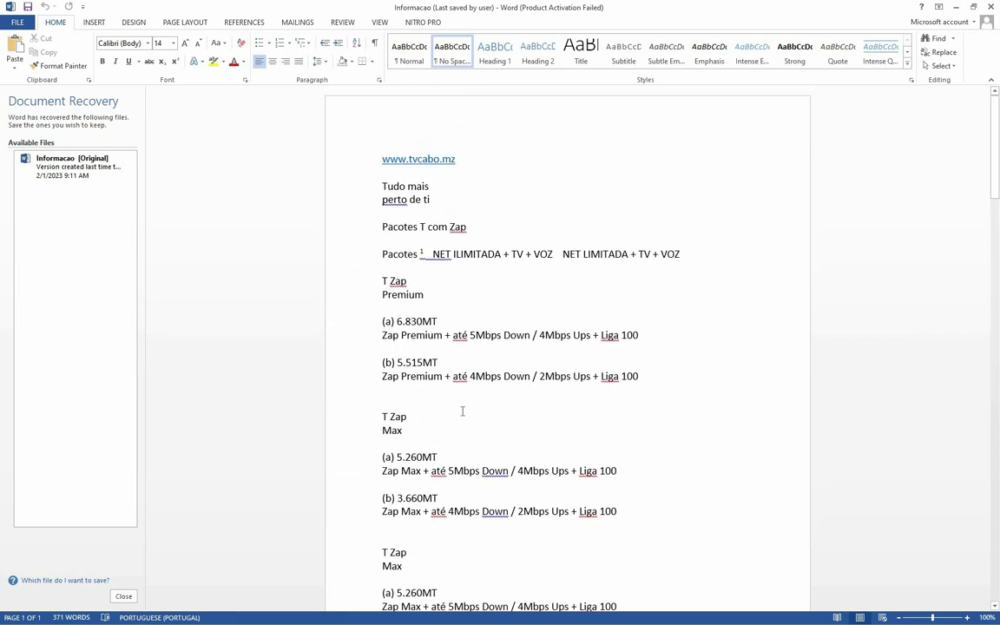
{"action": "scroll", "coordinate": [462, 409], "scroll_direction": "down", "scroll_amount": 8}
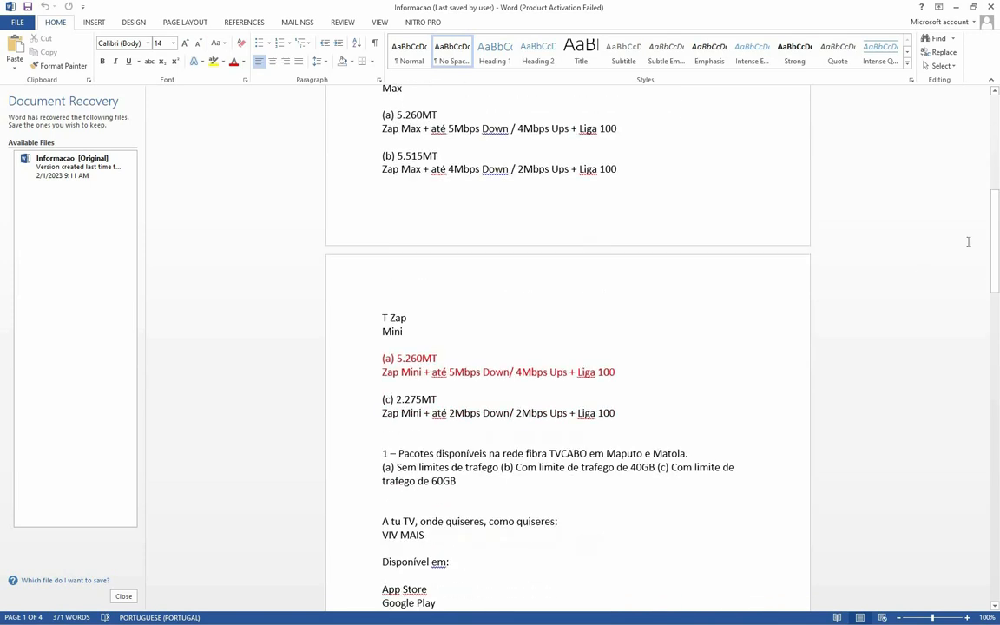
{"action": "left_click_drag", "start_coordinate": [995, 271], "coordinate": [997, 378]}
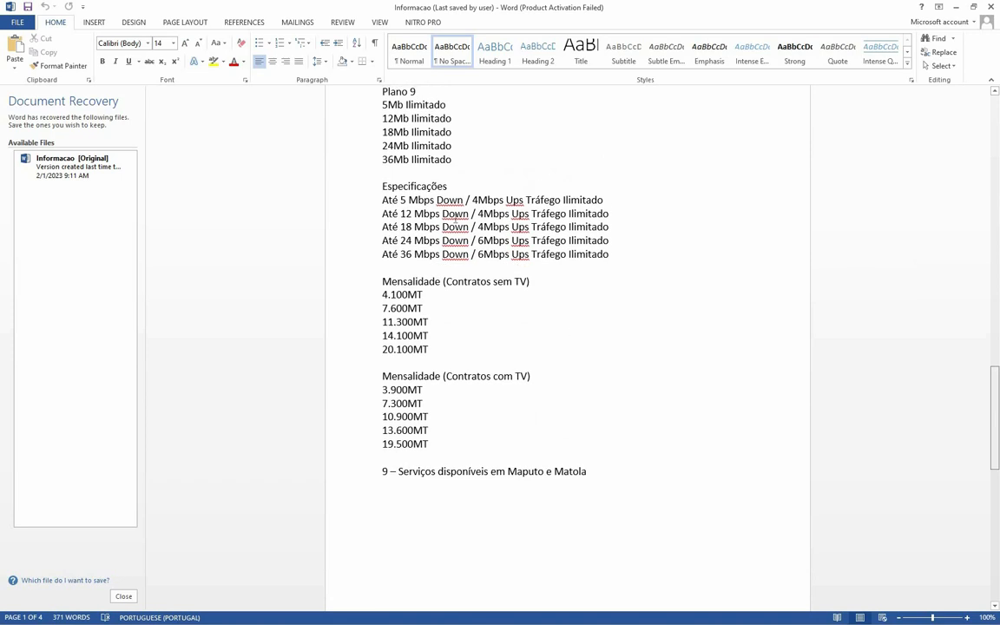
{"action": "double_click", "coordinate": [379, 185]}
{"action": "key", "text": "super"}
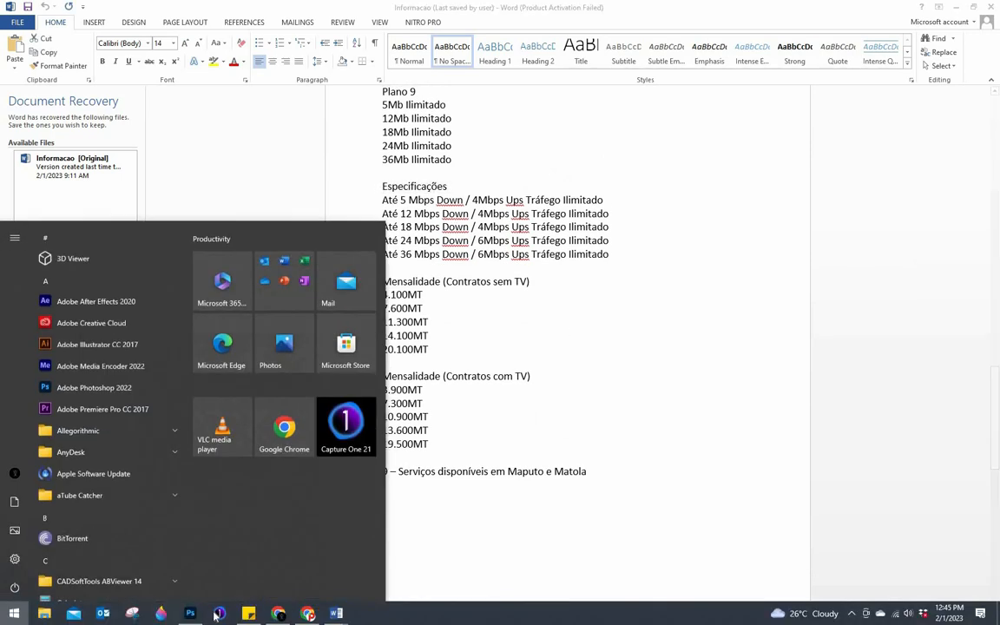
Switch to Photoshop and replace the second "Plano" label in the upper white bar with the copied "Especificações" text.
{"action": "left_click", "coordinate": [190, 614]}
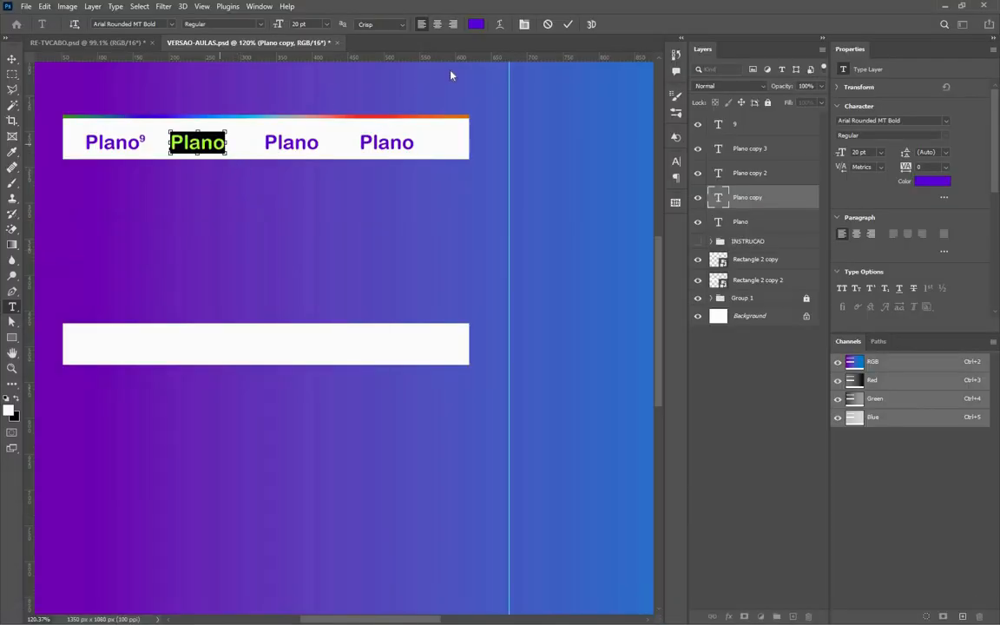
{"action": "key", "text": "ctrl+v"}
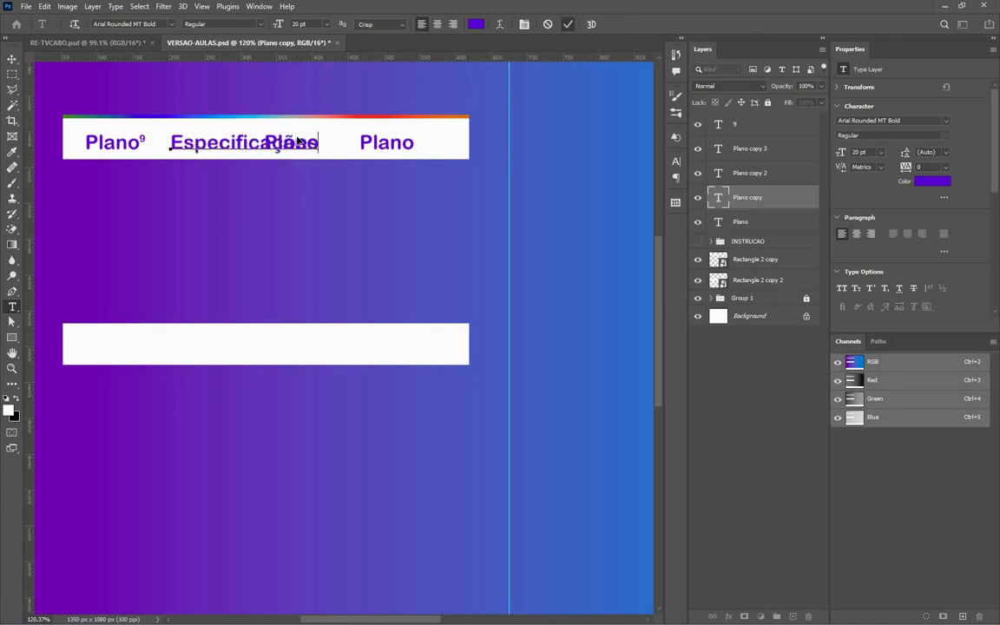
{"action": "key", "text": "Escape"}
Move the last two "Plano" labels further right along the bar, clear of "Especificações".
{"action": "key", "text": "v"}
{"action": "left_click_drag", "start_coordinate": [266, 152], "coordinate": [448, 145]}
{"action": "left_click_drag", "start_coordinate": [351, 143], "coordinate": [373, 137]}
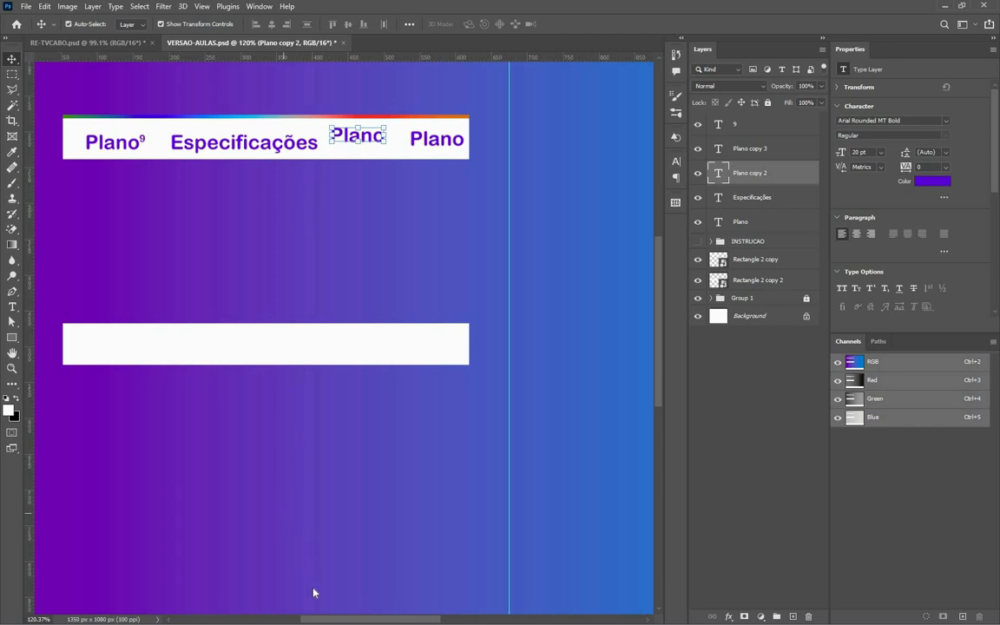
Switch to the Informacao document in Word and copy the line "Mensalidade (Contratos sem TV)".
{"action": "key", "text": "super"}
{"action": "mouse_move", "coordinate": [337, 611]}
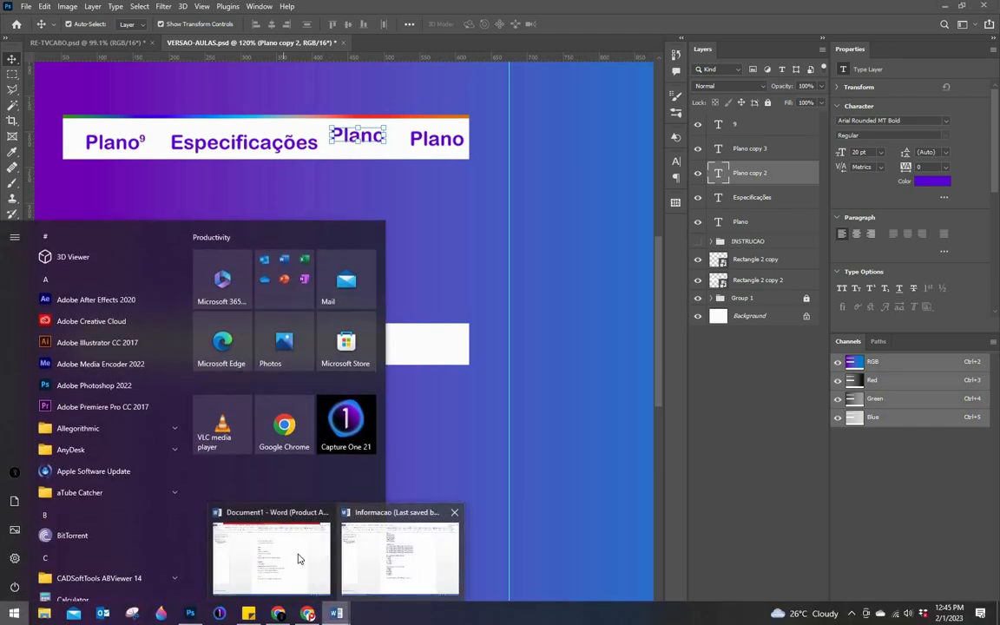
{"action": "left_click", "coordinate": [365, 561]}
{"action": "scroll", "coordinate": [367, 234], "scroll_direction": "down", "scroll_amount": 2}
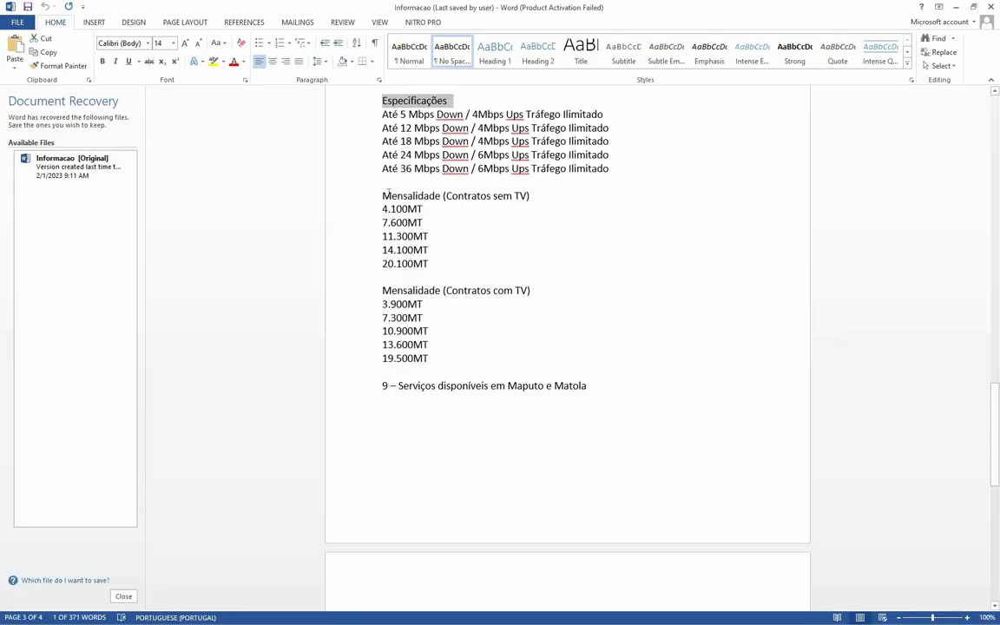
{"action": "left_click_drag", "start_coordinate": [383, 196], "coordinate": [532, 198]}
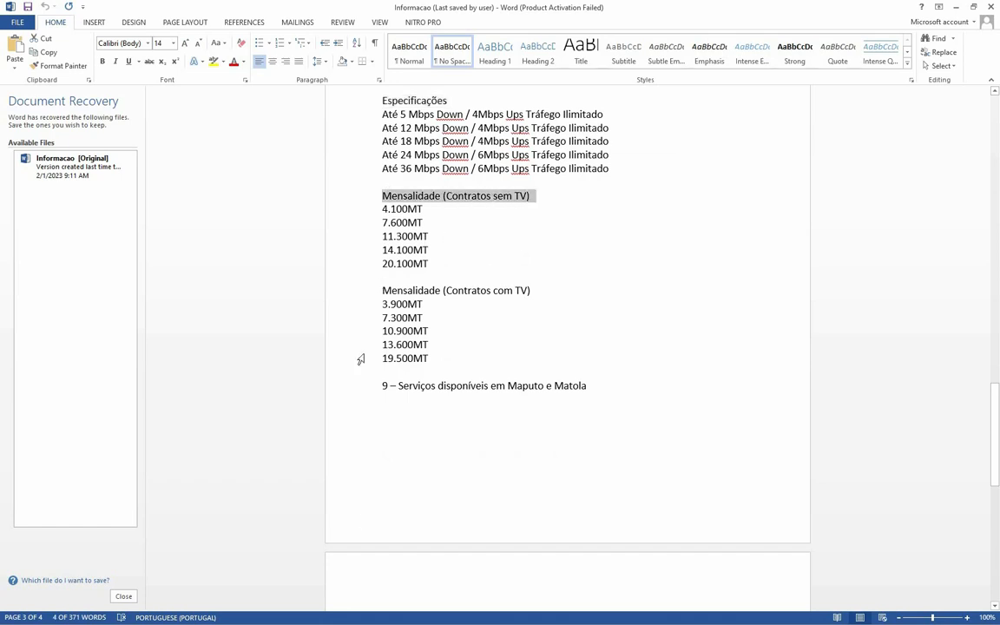
Return to Photoshop and replace the "Plano" label after "Especificações" with the copied "Mensalidade (Contratos sem TV)" text.
{"action": "key", "text": "super"}
{"action": "left_click", "coordinate": [194, 614]}
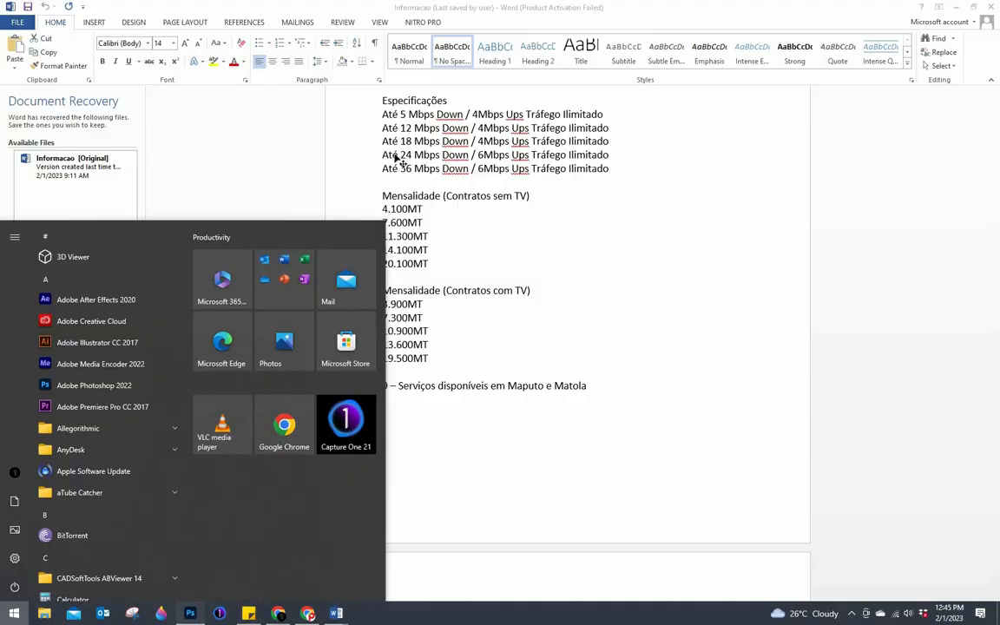
{"action": "double_click", "coordinate": [367, 136]}
{"action": "key", "text": "ctrl+a"}
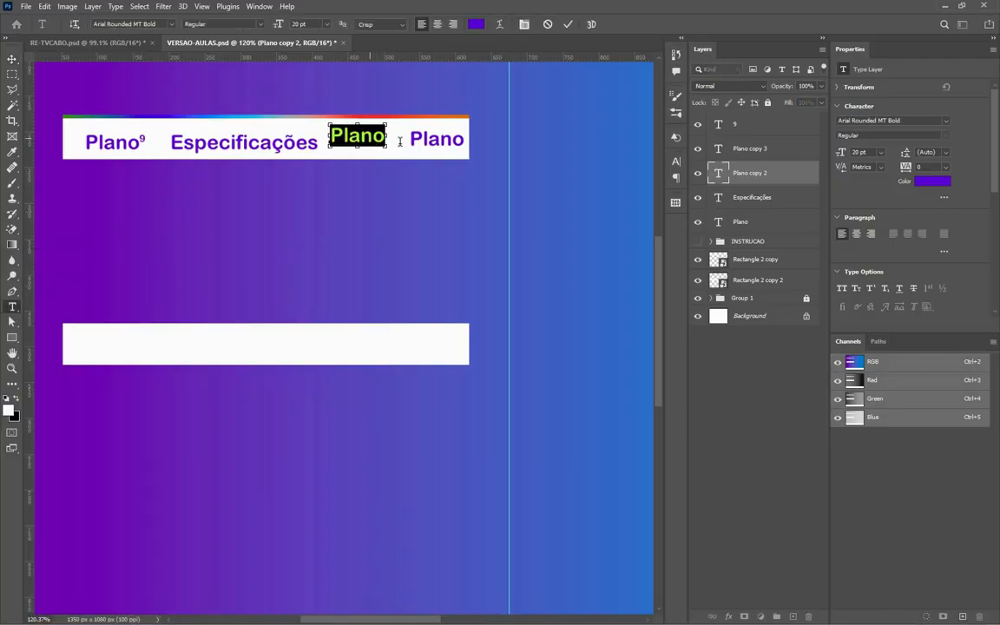
{"action": "key", "text": "ctrl+v"}
Set the whole "Mensalidade (Contratos sem TV)" text to 15 pt and commit the edit.
{"action": "key", "text": "ctrl+a"}
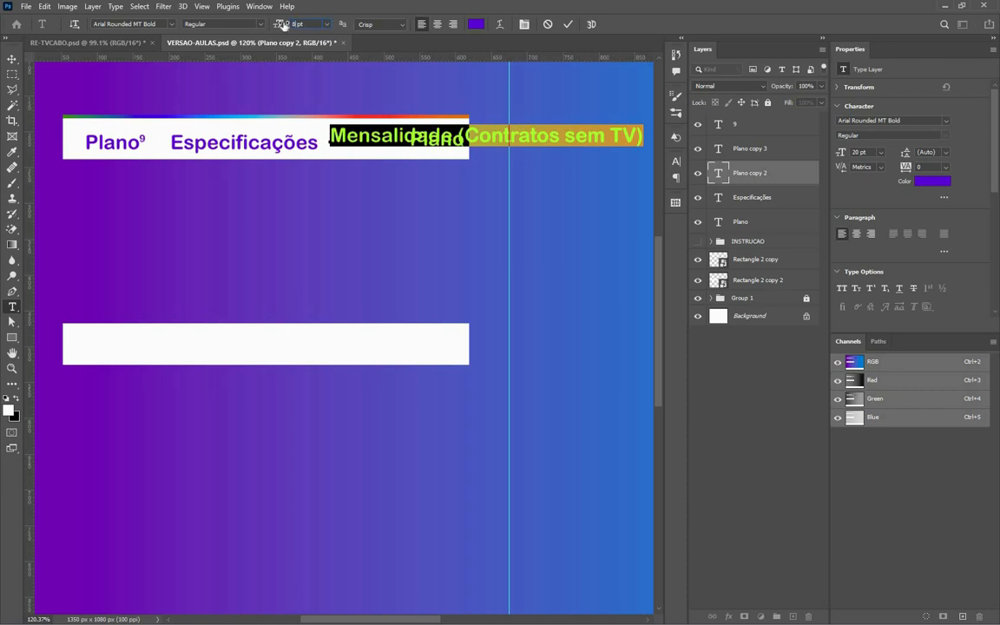
{"action": "key", "text": "Return"}
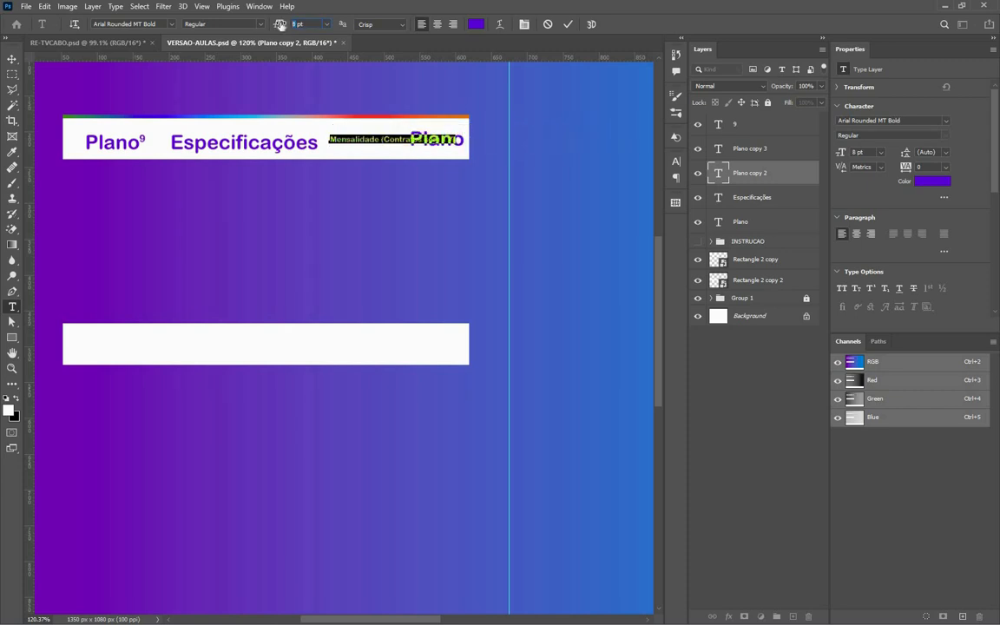
{"action": "left_click_drag", "start_coordinate": [281, 25], "coordinate": [300, 24]}
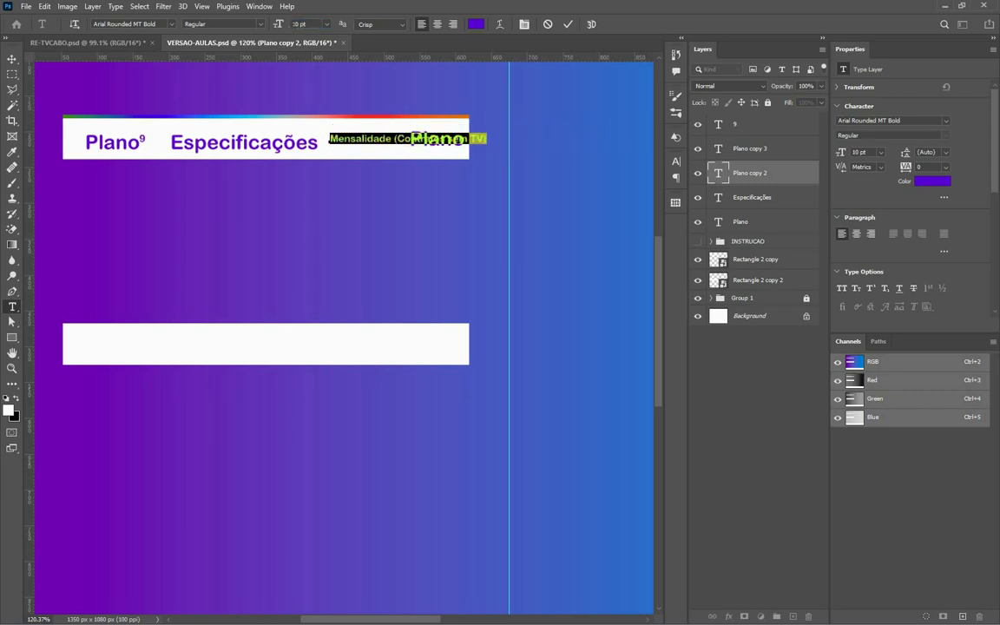
{"action": "key", "text": "Return"}
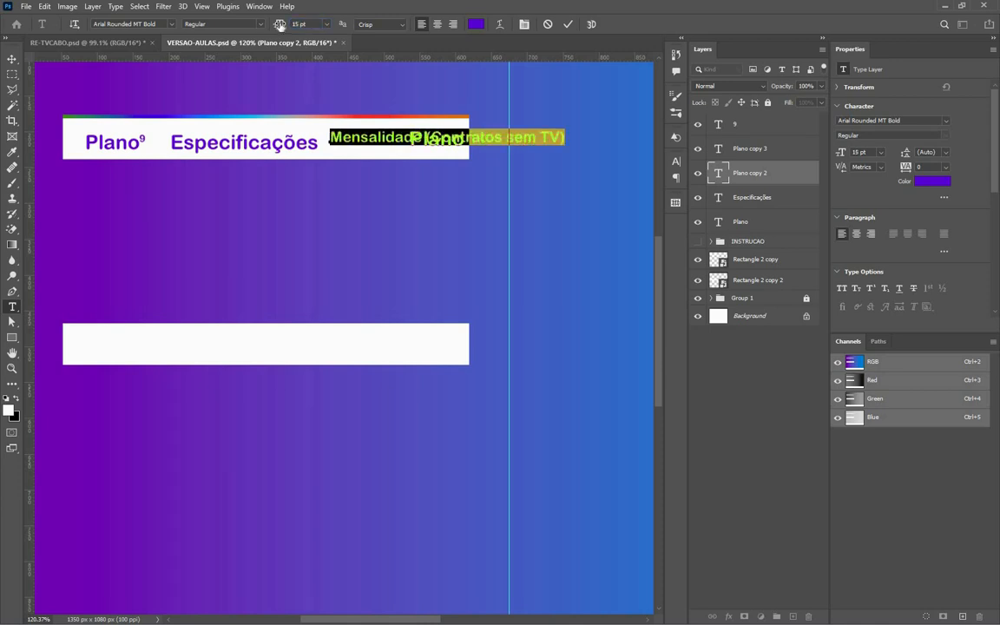
{"action": "left_click", "coordinate": [567, 24]}
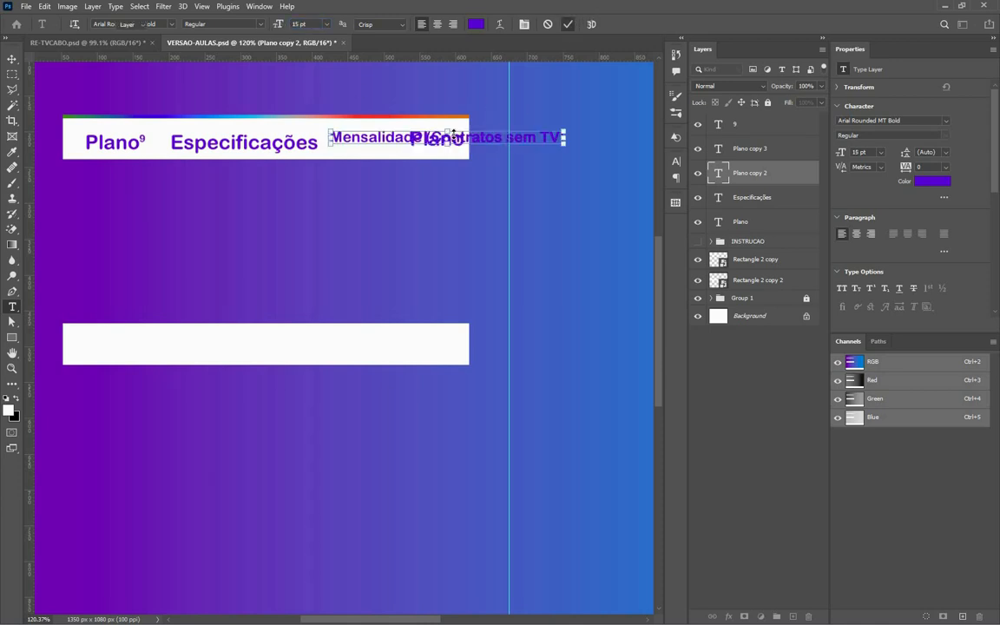
Shift the "Mensalidade" text left and break it before "(Contratos sem TV)" so it occupies two lines.
{"action": "key", "text": "v"}
{"action": "left_click_drag", "start_coordinate": [364, 132], "coordinate": [292, 119]}
{"action": "double_click", "coordinate": [355, 128]}
{"action": "left_click_drag", "start_coordinate": [355, 127], "coordinate": [502, 118]}
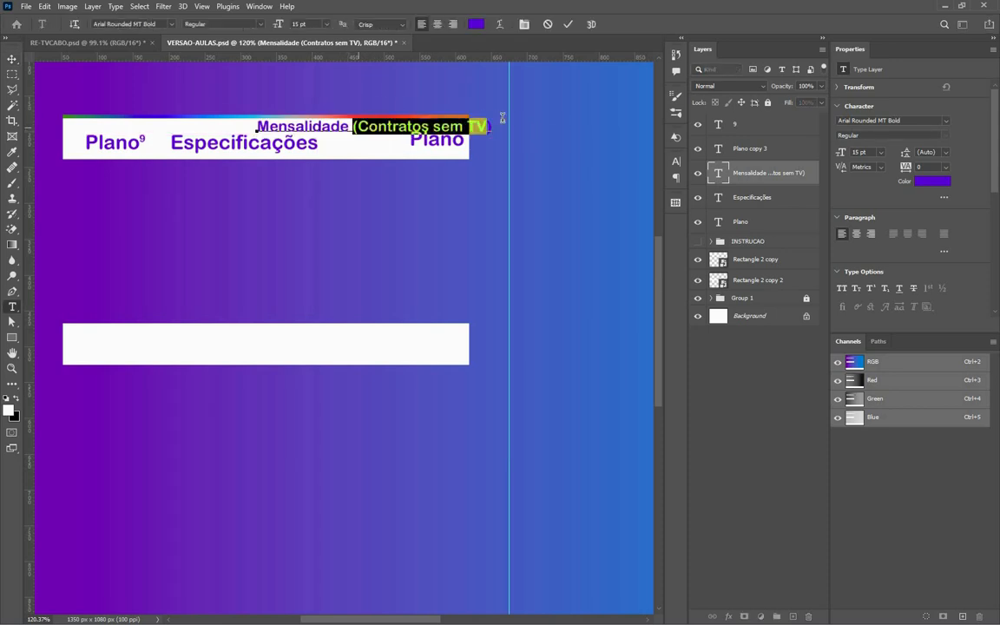
{"action": "left_click", "coordinate": [353, 127]}
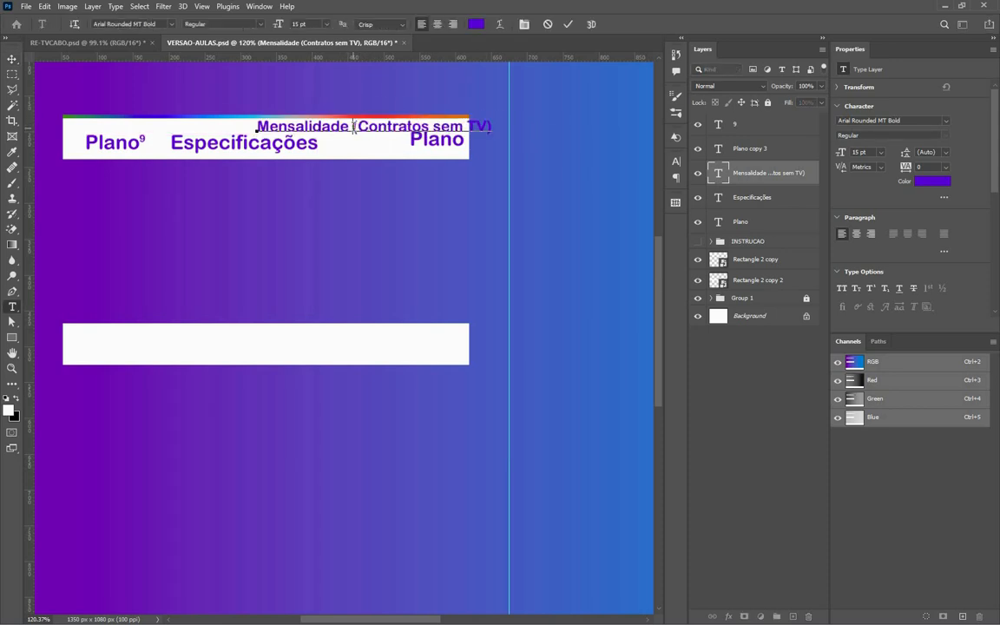
{"action": "key", "text": "Return"}
{"action": "key", "text": "ctrl+Return"}
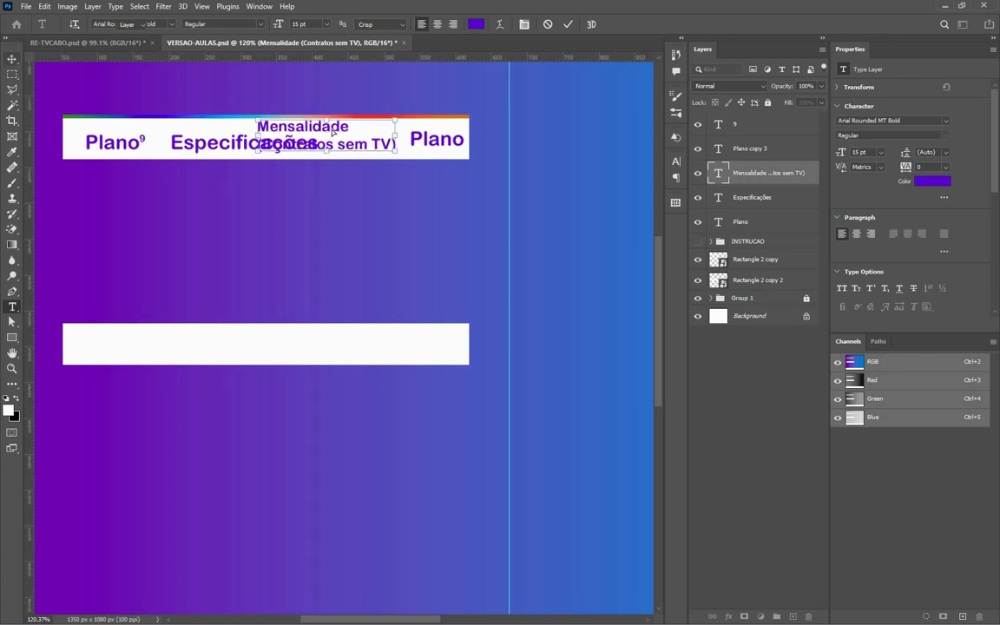
Move the last "Plano" label further right and place the two-line "Mensalidade" heading between it and "Especificações".
{"action": "left_click_drag", "start_coordinate": [333, 134], "coordinate": [276, 113]}
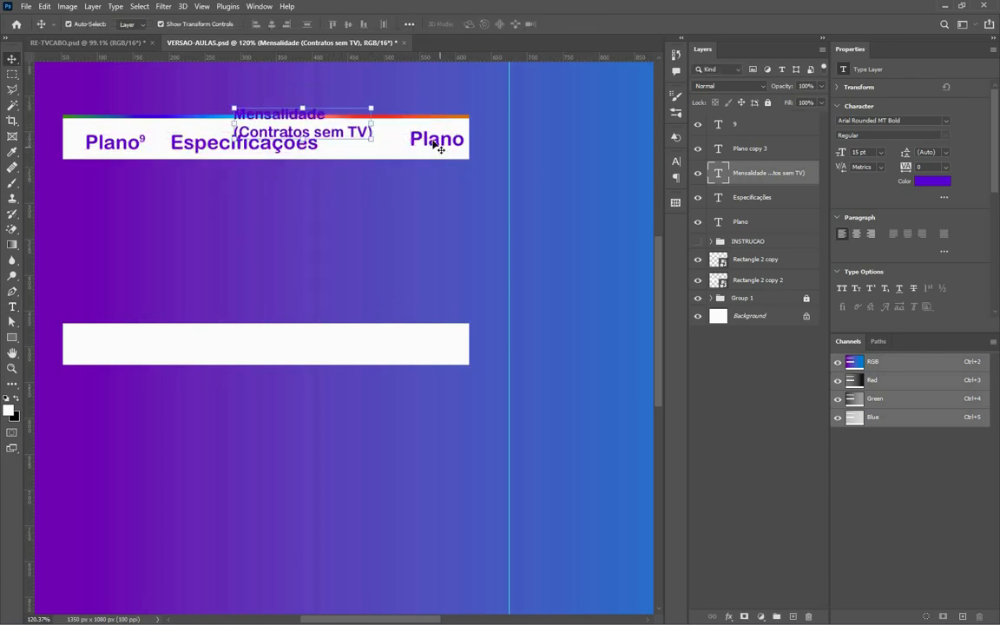
{"action": "left_click_drag", "start_coordinate": [440, 140], "coordinate": [488, 146]}
{"action": "left_click_drag", "start_coordinate": [315, 131], "coordinate": [400, 145]}
Set the "(Contratos sem TV)" line to 10 pt and nudge the heading down and right to centre it vertically in the bar.
{"action": "double_click", "coordinate": [401, 146]}
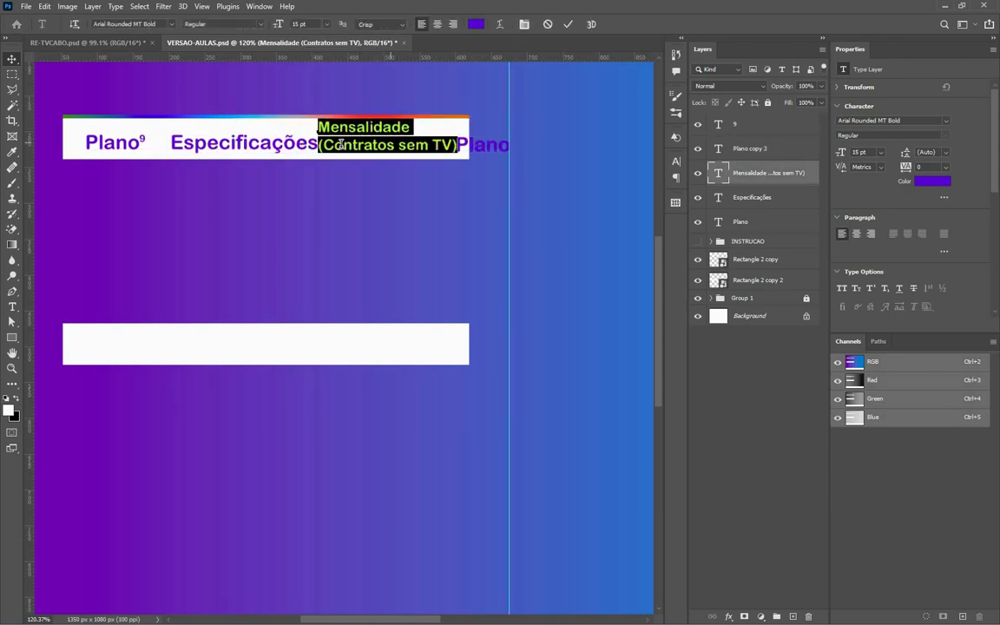
{"action": "left_click", "coordinate": [458, 151]}
{"action": "left_click_drag", "start_coordinate": [318, 145], "coordinate": [458, 145]}
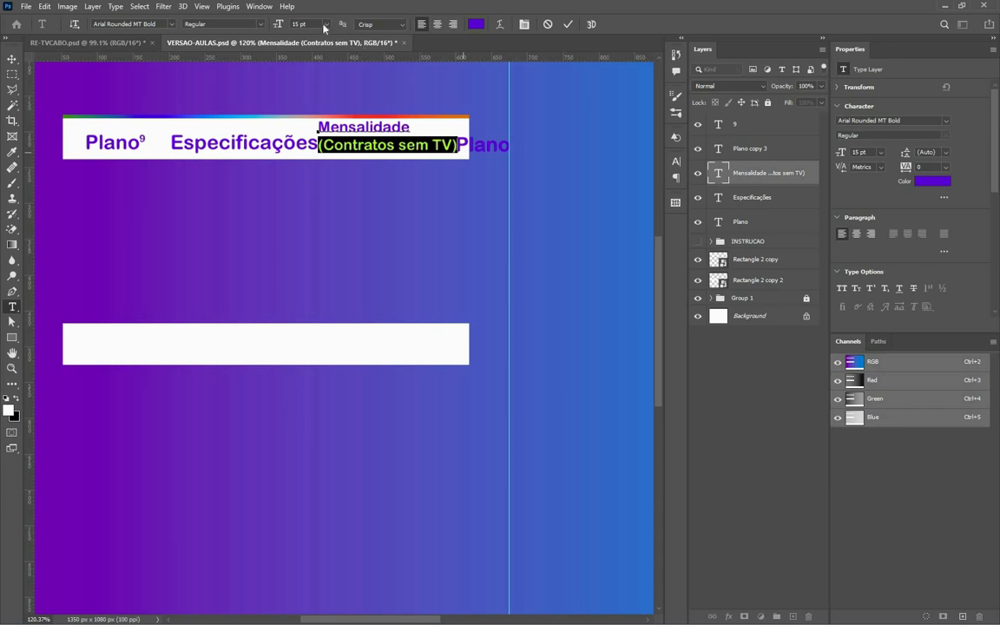
{"action": "left_click_drag", "start_coordinate": [276, 24], "coordinate": [249, 25]}
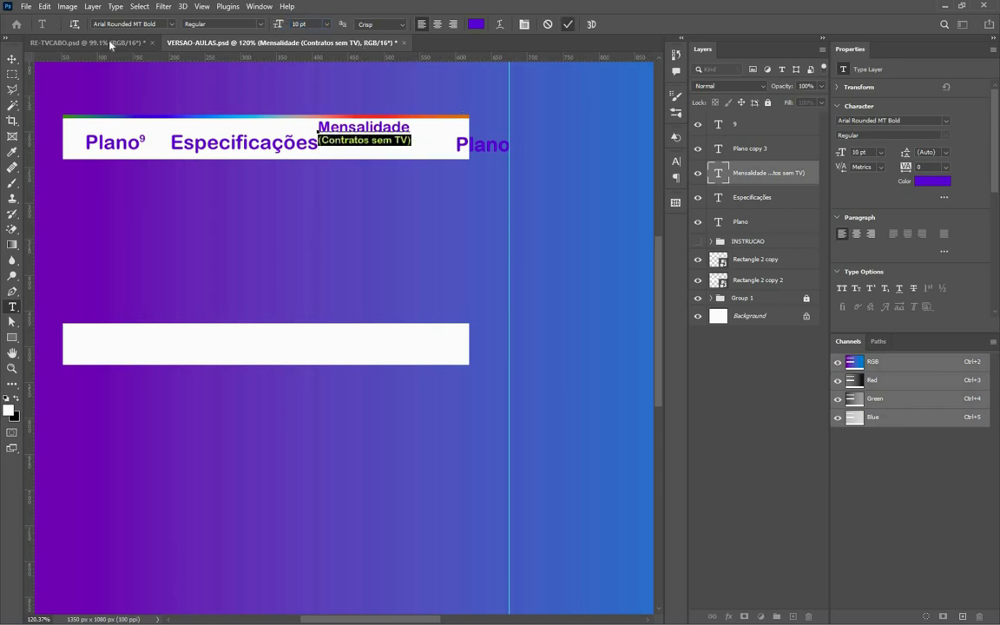
{"action": "key", "text": "ctrl+Return"}
{"action": "key", "text": "v"}
{"action": "left_click_drag", "start_coordinate": [400, 138], "coordinate": [413, 147]}
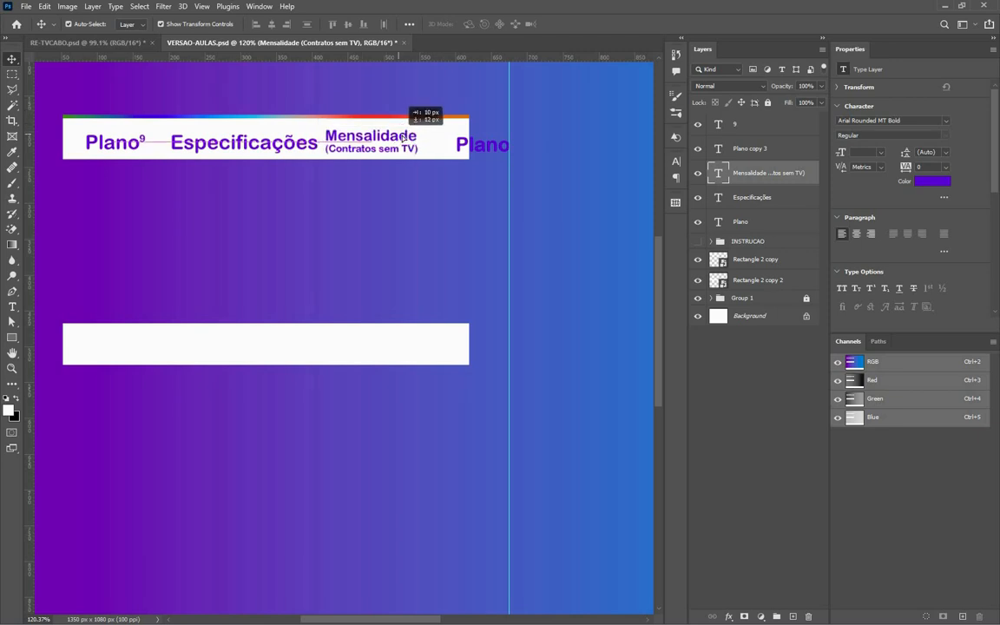
Set the "Especificações" label to 15 pt, matching the size of "Mensalidade".
{"action": "left_click", "coordinate": [284, 148]}
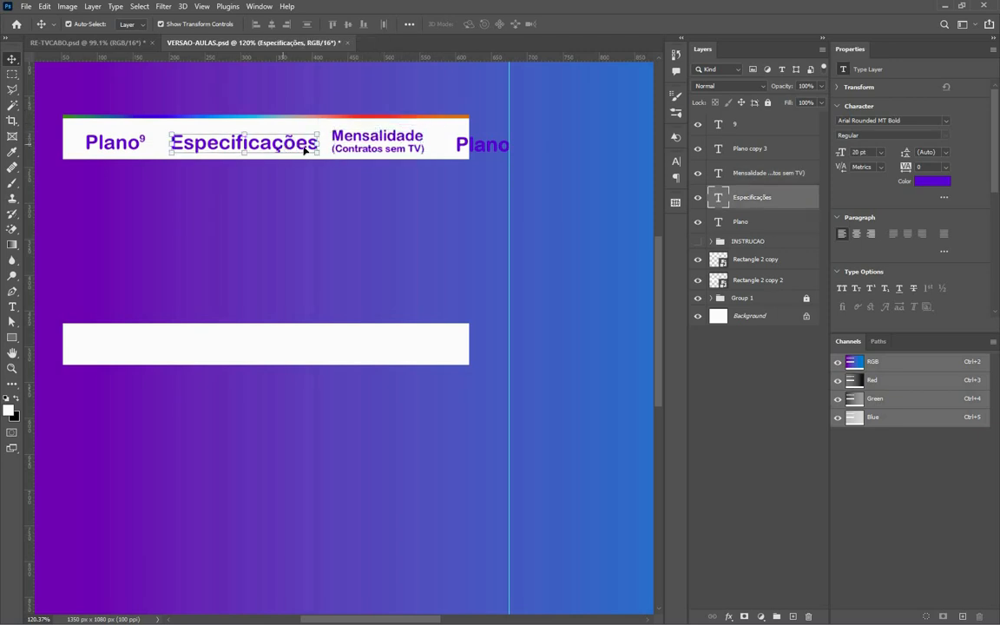
{"action": "left_click", "coordinate": [378, 149]}
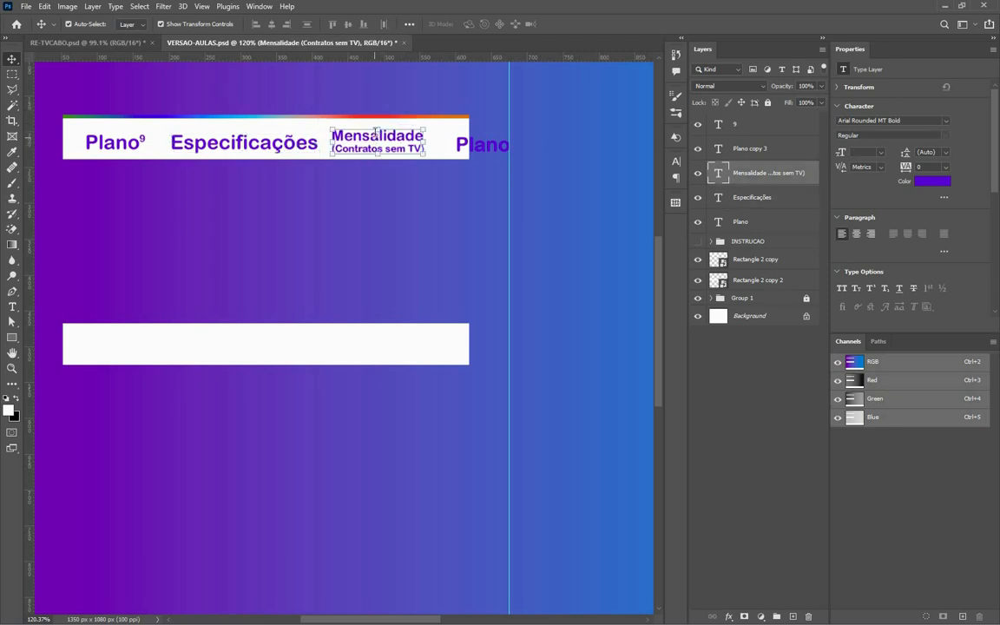
{"action": "double_click", "coordinate": [375, 132]}
{"action": "left_click", "coordinate": [571, 26]}
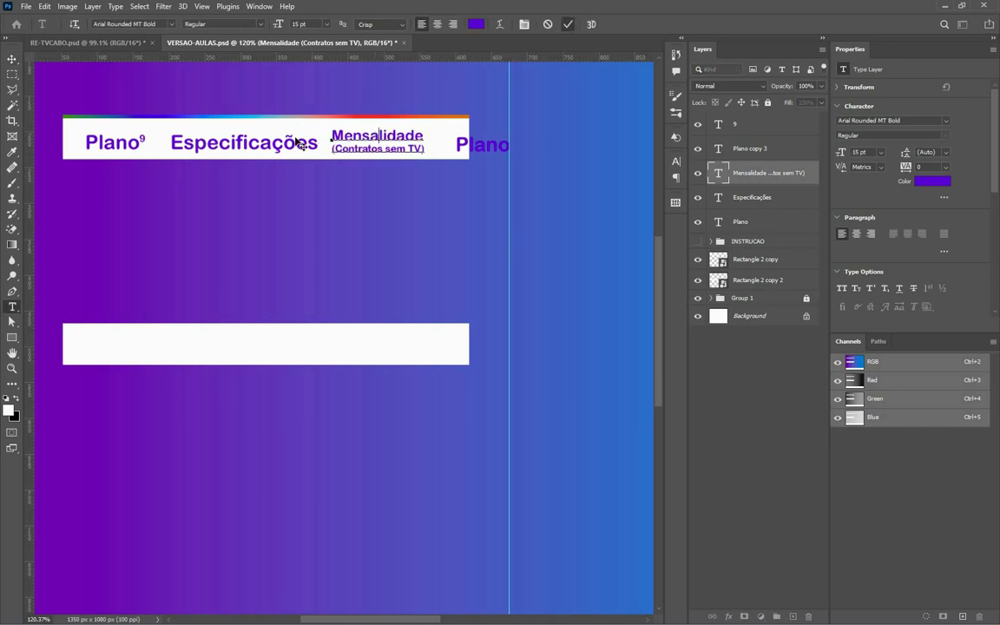
{"action": "left_click", "coordinate": [296, 141]}
{"action": "left_click", "coordinate": [14, 309]}
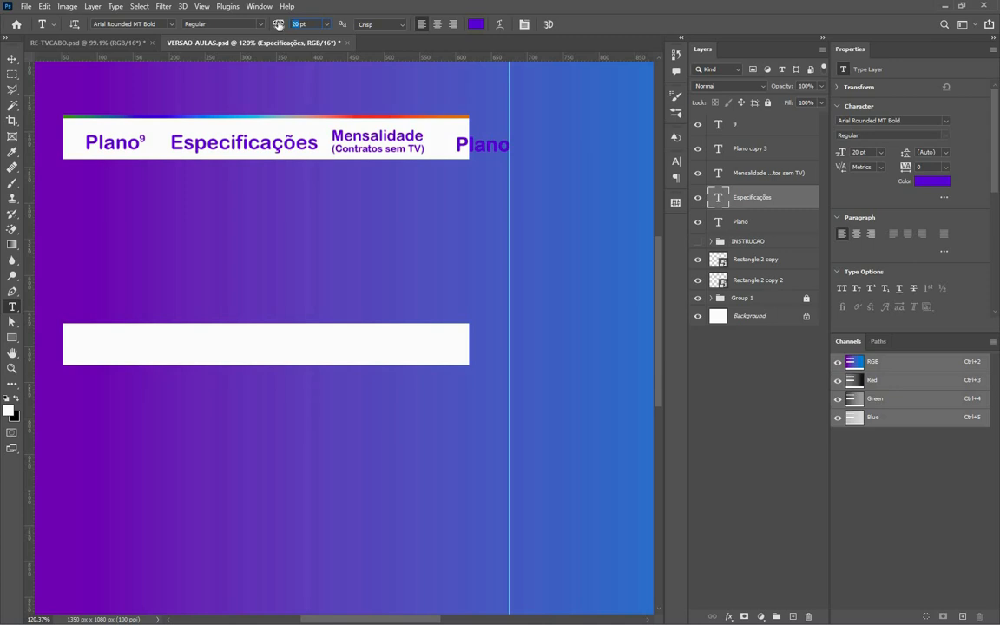
{"action": "key", "text": "Return"}
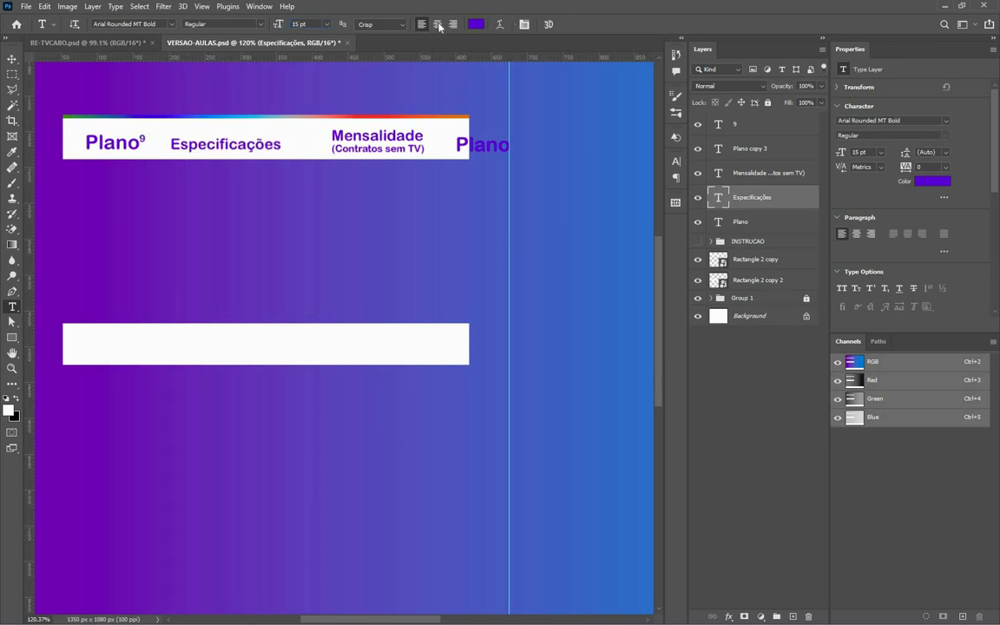
Set the first "Plano" label to 15 pt.
{"action": "key", "text": "v"}
{"action": "left_click", "coordinate": [101, 143]}
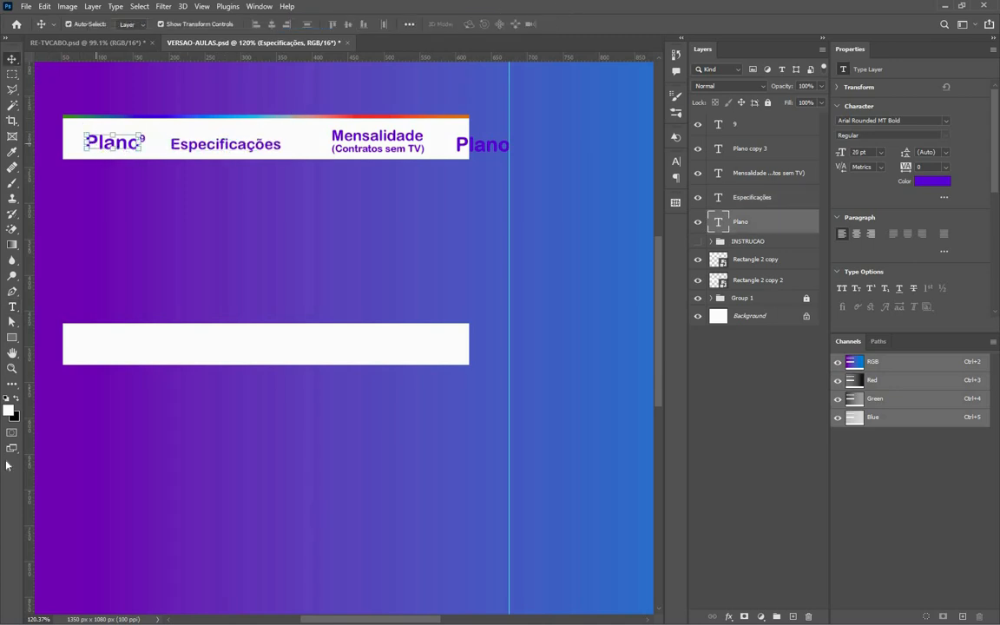
{"action": "left_click", "coordinate": [12, 307]}
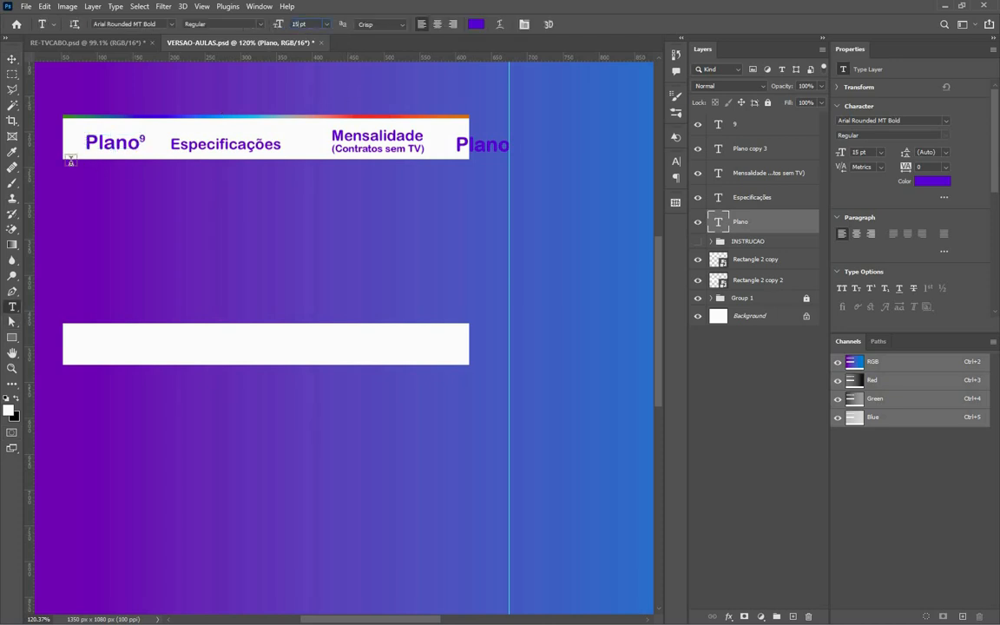
{"action": "left_click", "coordinate": [13, 59]}
Move the superscript "9" left so it sits right beside the end of the first "Plano" label.
{"action": "scroll", "coordinate": [141, 136], "scroll_direction": "up", "scroll_amount": 1}
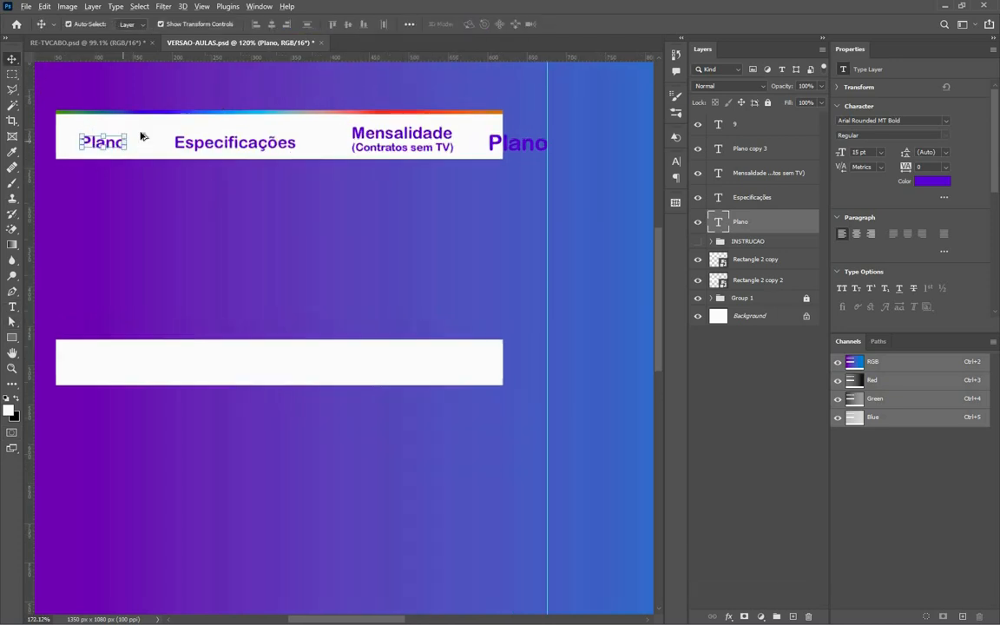
{"action": "scroll", "coordinate": [141, 136], "scroll_direction": "up", "scroll_amount": 5}
{"action": "left_click", "coordinate": [149, 122]}
{"action": "left_click", "coordinate": [150, 122]}
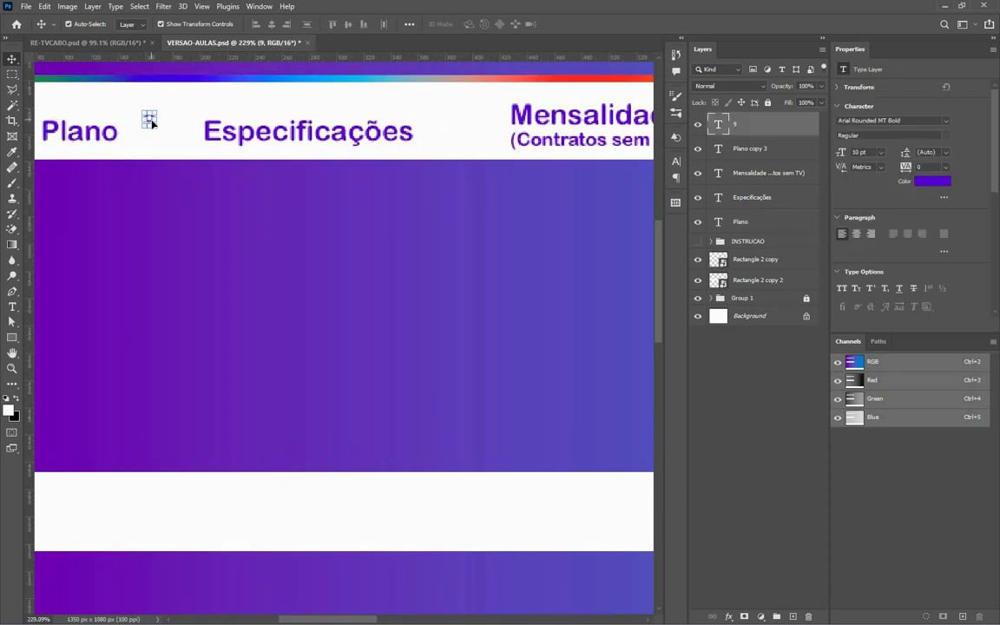
{"action": "left_click_drag", "start_coordinate": [146, 121], "coordinate": [127, 126]}
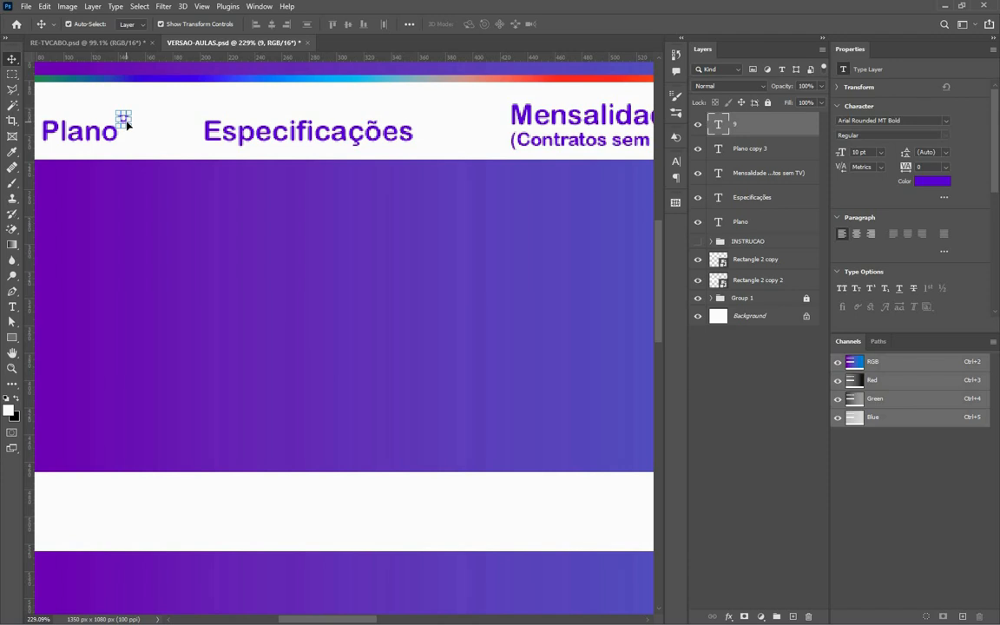
Shift "Especificações" and the "Mensalidade" heading left to tighten the spacing between the column headings.
{"action": "scroll", "coordinate": [284, 189], "scroll_direction": "down", "scroll_amount": 3}
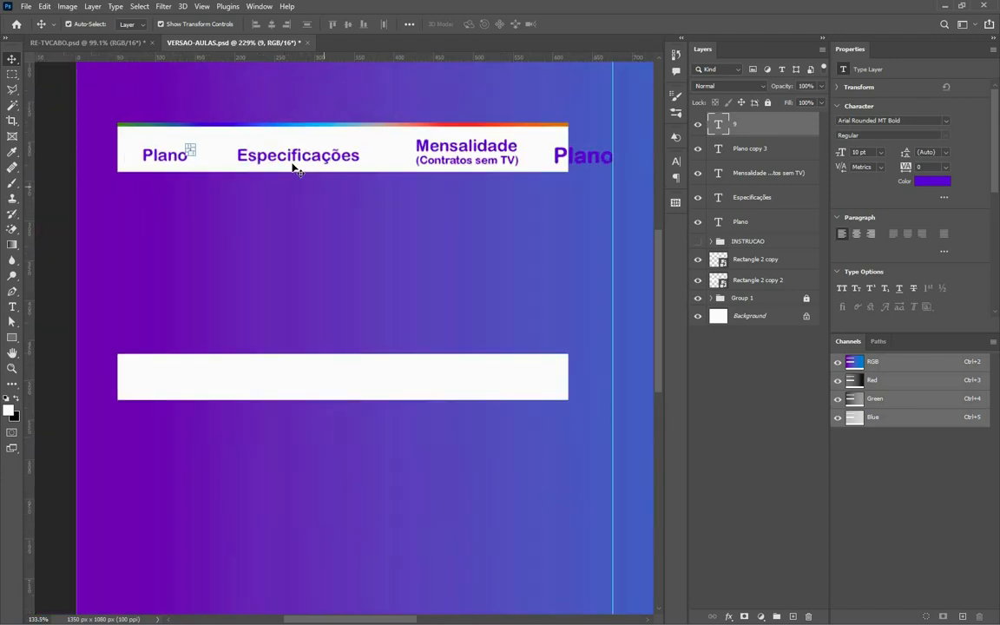
{"action": "left_click_drag", "start_coordinate": [324, 157], "coordinate": [302, 158]}
{"action": "left_click_drag", "start_coordinate": [464, 152], "coordinate": [406, 156]}
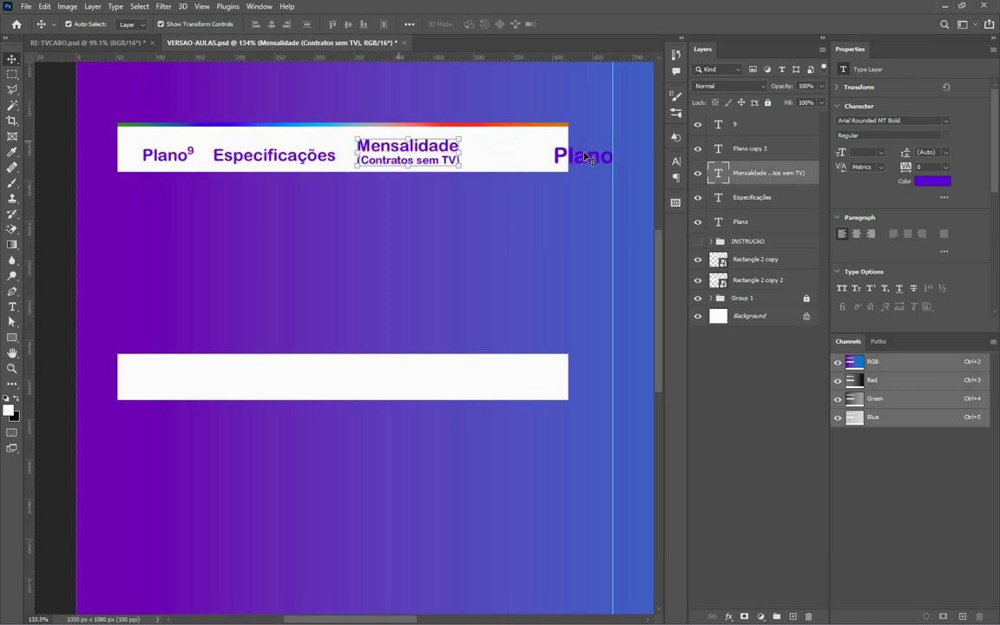
Delete the spare "Plano" text overlapping the header bar's end and duplicate the "Mensalidade (Contratos sem TV)" heading to its right.
{"action": "left_click", "coordinate": [562, 155]}
{"action": "left_click", "coordinate": [426, 152]}
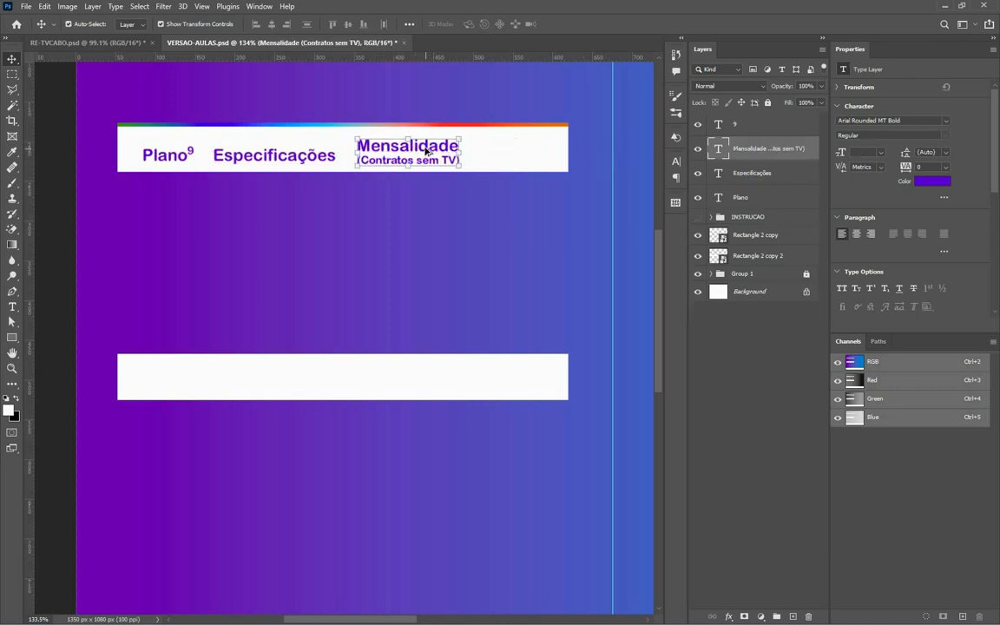
{"action": "left_click_drag", "start_coordinate": [414, 161], "coordinate": [547, 160]}
Change "sem" to "com" in the duplicated heading so its second line reads "(Contratos com TV)".
{"action": "double_click", "coordinate": [524, 162]}
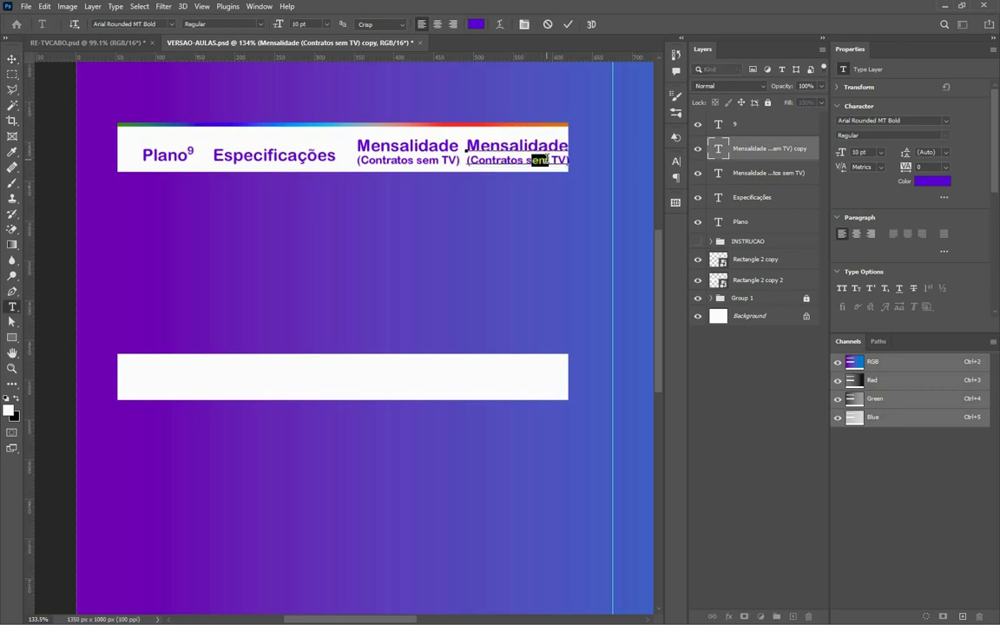
{"action": "key", "text": "shift+Left"}
{"action": "type", "text": "com"}
{"action": "left_click", "coordinate": [567, 26]}
{"action": "key", "text": "v"}
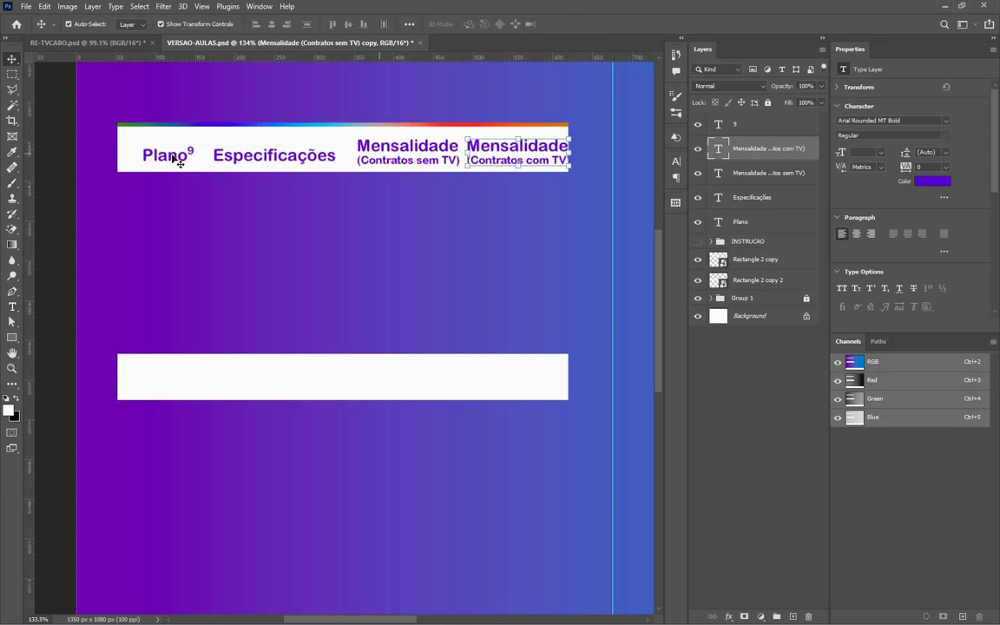
Shift the "Plano" label together with its superscript "9" further left in the header bar.
{"action": "left_click", "coordinate": [182, 157]}
{"action": "scroll", "coordinate": [176, 158], "scroll_direction": "up", "scroll_amount": 10}
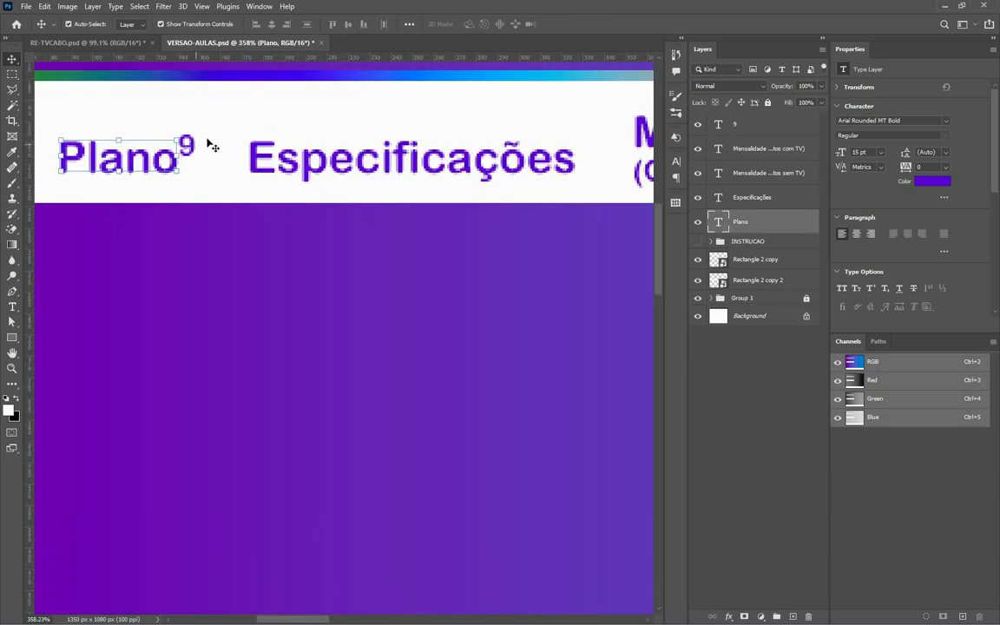
{"action": "left_click", "coordinate": [186, 147]}
{"action": "left_click", "coordinate": [165, 169], "text": "shift"}
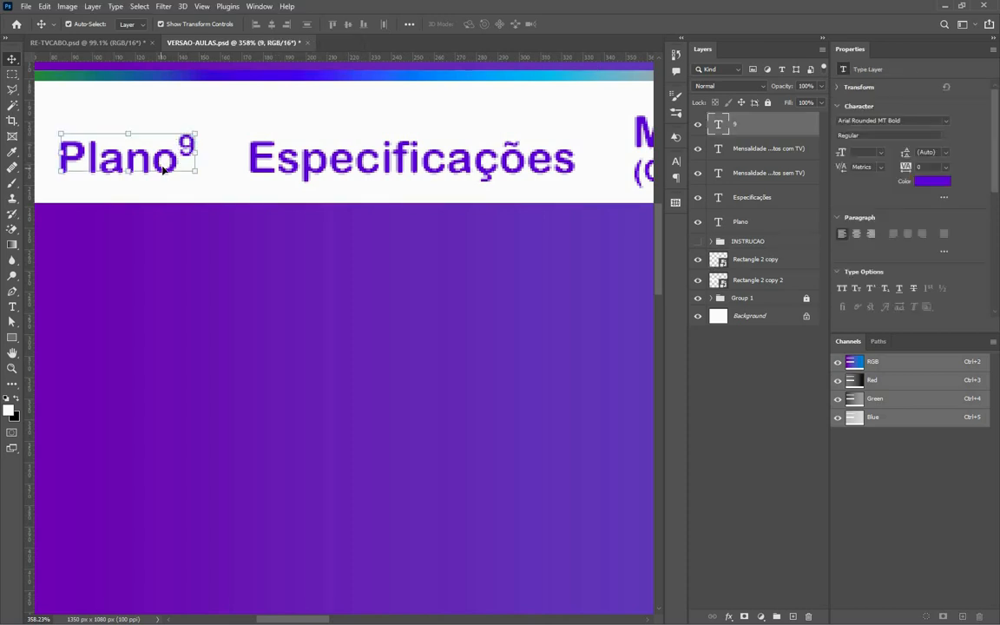
{"action": "scroll", "coordinate": [165, 169], "scroll_direction": "down", "scroll_amount": 4}
{"action": "left_click_drag", "start_coordinate": [148, 163], "coordinate": [134, 163]}
Respace the column headings by shifting "Especificações" and the "sem TV" heading left and the "com TV" heading right.
{"action": "left_click", "coordinate": [247, 165]}
{"action": "left_click_drag", "start_coordinate": [247, 165], "coordinate": [232, 165]}
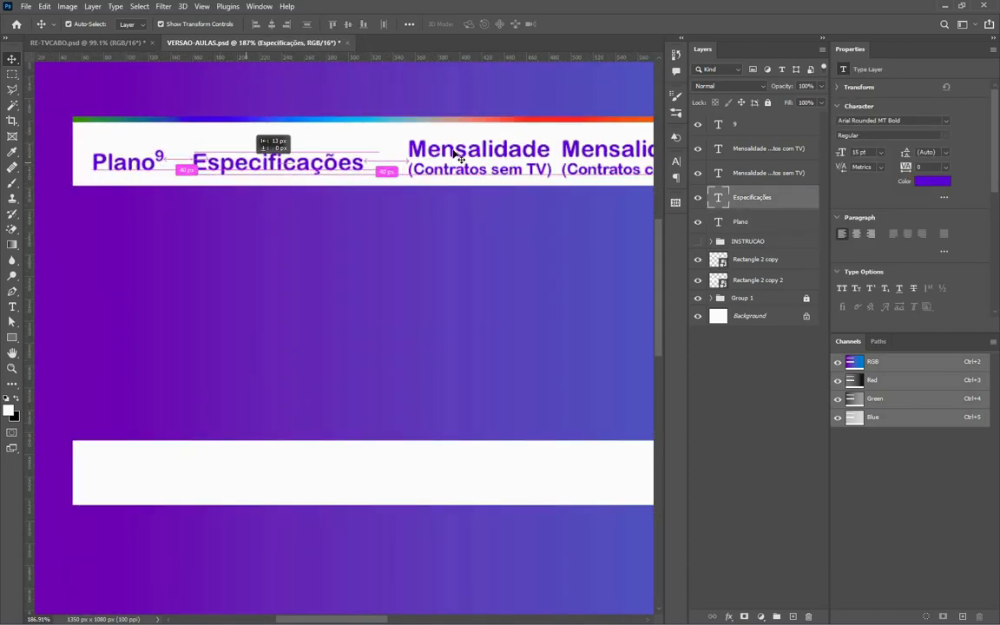
{"action": "left_click_drag", "start_coordinate": [476, 153], "coordinate": [464, 153]}
{"action": "scroll", "coordinate": [330, 165], "scroll_direction": "down", "scroll_amount": 2}
{"action": "left_click_drag", "start_coordinate": [547, 162], "coordinate": [562, 161]}
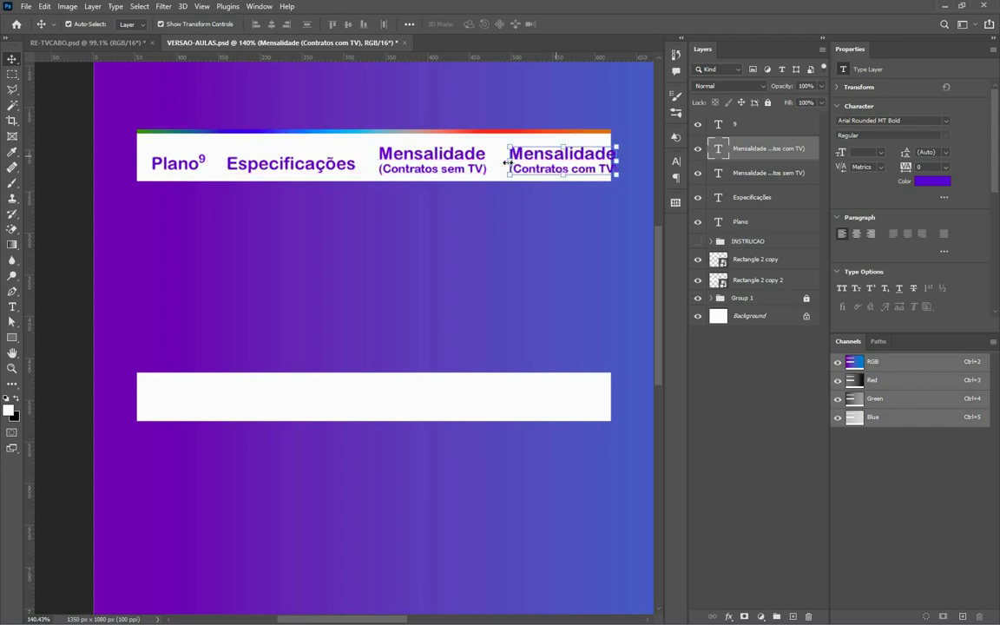
Widen the white header bar on both sides to 613 px so all column headings fit inside it.
{"action": "scroll", "coordinate": [496, 138], "scroll_direction": "down", "scroll_amount": 2}
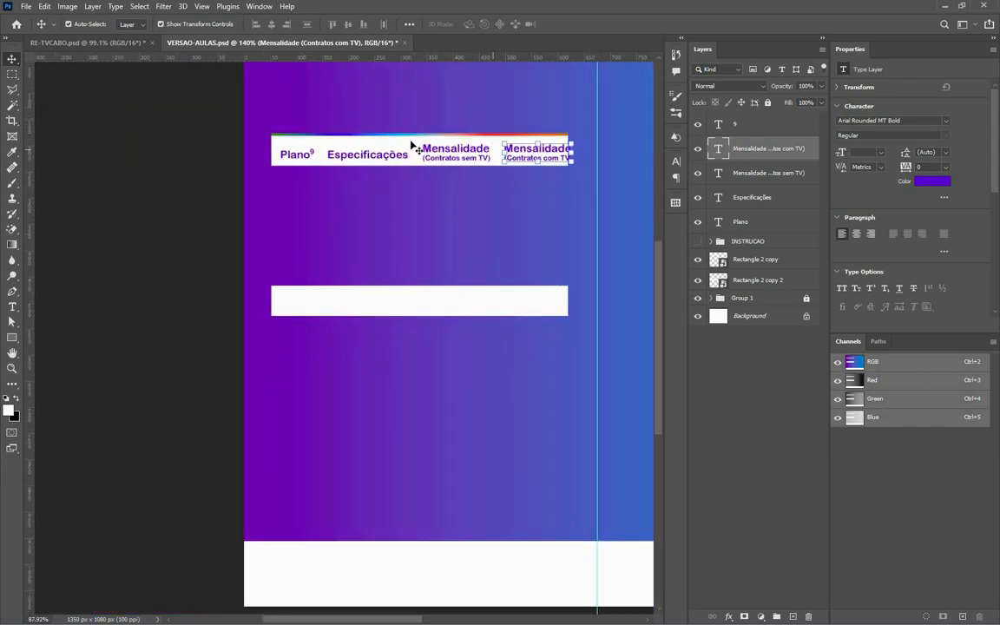
{"action": "left_click", "coordinate": [416, 148]}
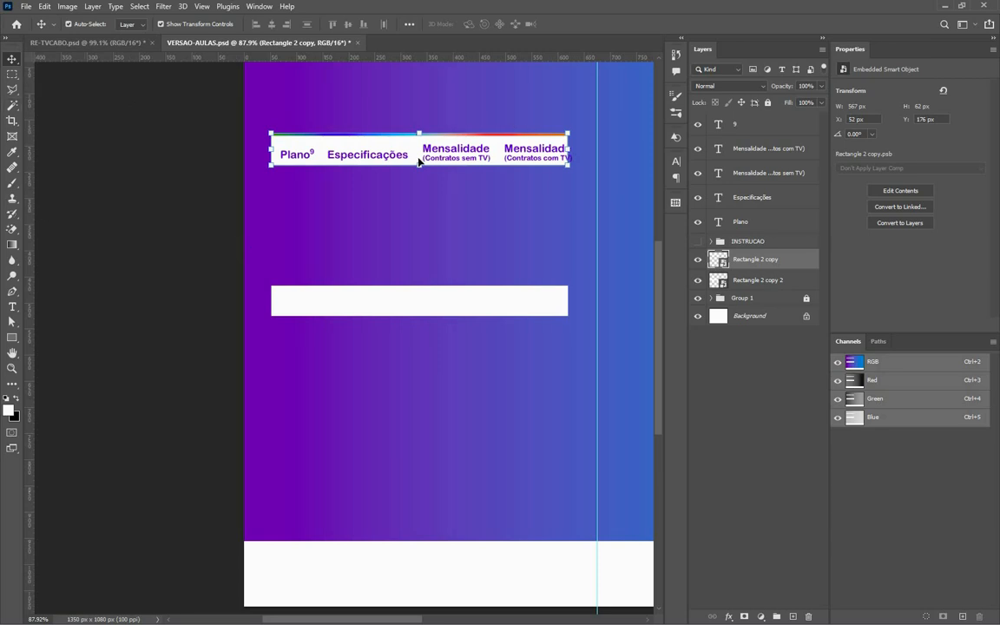
{"action": "mouse_move", "coordinate": [569, 153]}
{"action": "left_mouse_down"}
{"action": "mouse_move", "coordinate": [577, 147]}
{"action": "mouse_move", "coordinate": [556, 135]}
{"action": "mouse_move", "coordinate": [594, 143]}
{"action": "mouse_move", "coordinate": [584, 149]}
{"action": "left_mouse_up"}
{"action": "key", "text": "ctrl+z"}
{"action": "left_click_drag", "start_coordinate": [263, 152], "coordinate": [262, 151]}
{"action": "key", "text": "Return"}
Move the "Mensalidade (Contratos com TV)" and "Mensalidade (Contratos sem TV)" headings slightly right within the widened bar.
{"action": "left_click", "coordinate": [521, 150]}
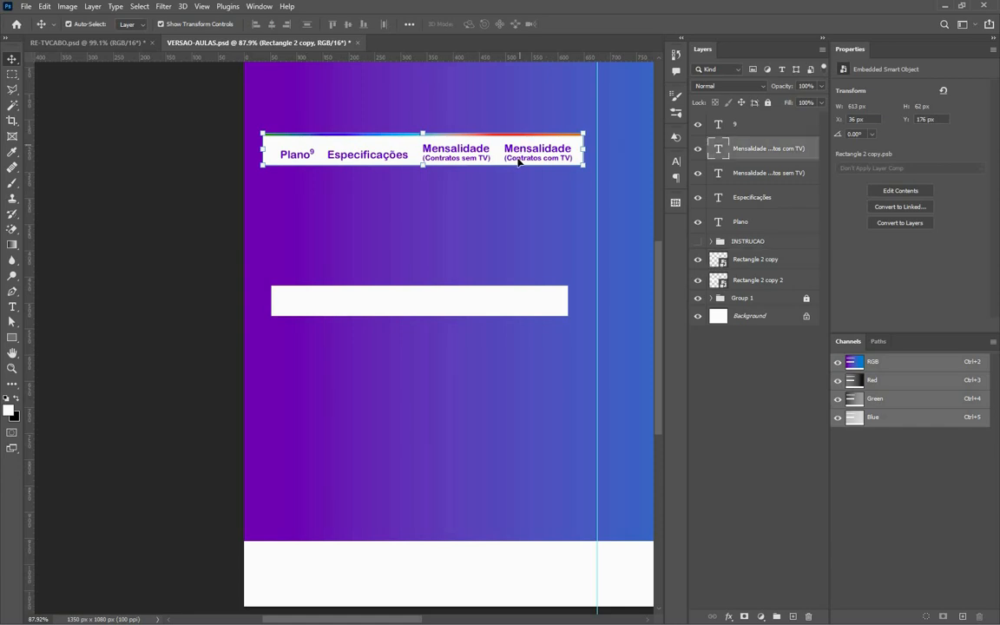
{"action": "scroll", "coordinate": [524, 152], "scroll_direction": "up", "scroll_amount": 4, "text": "alt"}
{"action": "left_click_drag", "start_coordinate": [527, 155], "coordinate": [533, 155]}
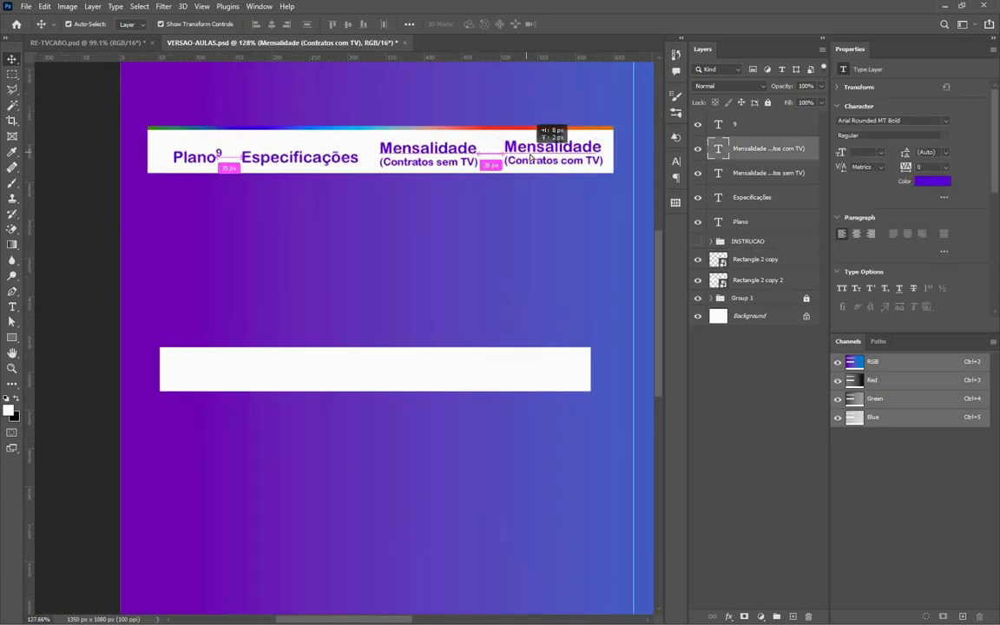
{"action": "left_click", "coordinate": [451, 156]}
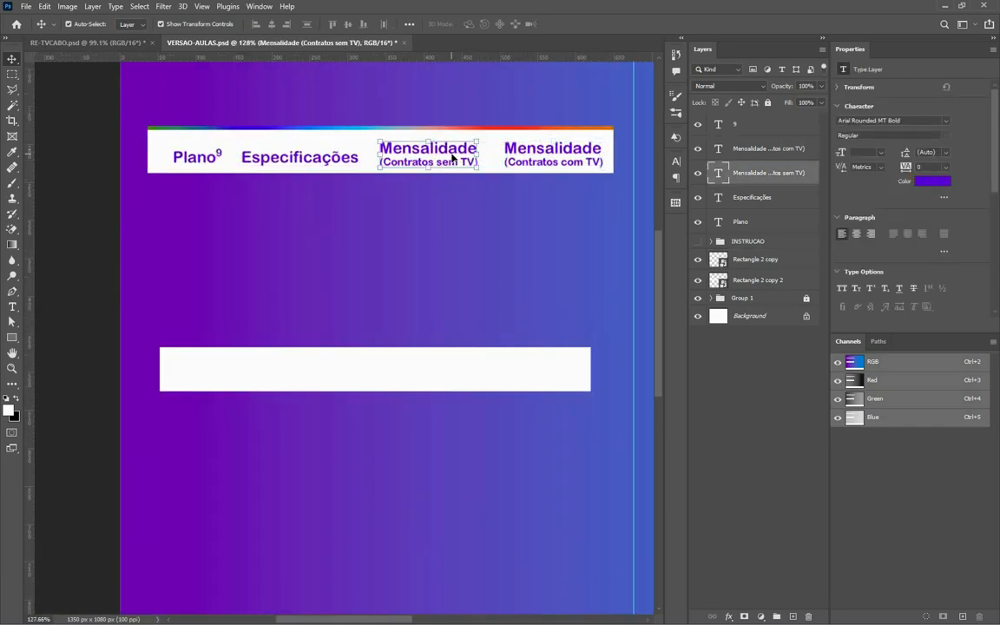
{"action": "key", "text": "Left"}
{"action": "left_click_drag", "start_coordinate": [424, 157], "coordinate": [432, 157]}
Shift "Especificações" left, and move it together with "Plano" and the superscript "9" towards the bar's left edge.
{"action": "left_click", "coordinate": [269, 160]}
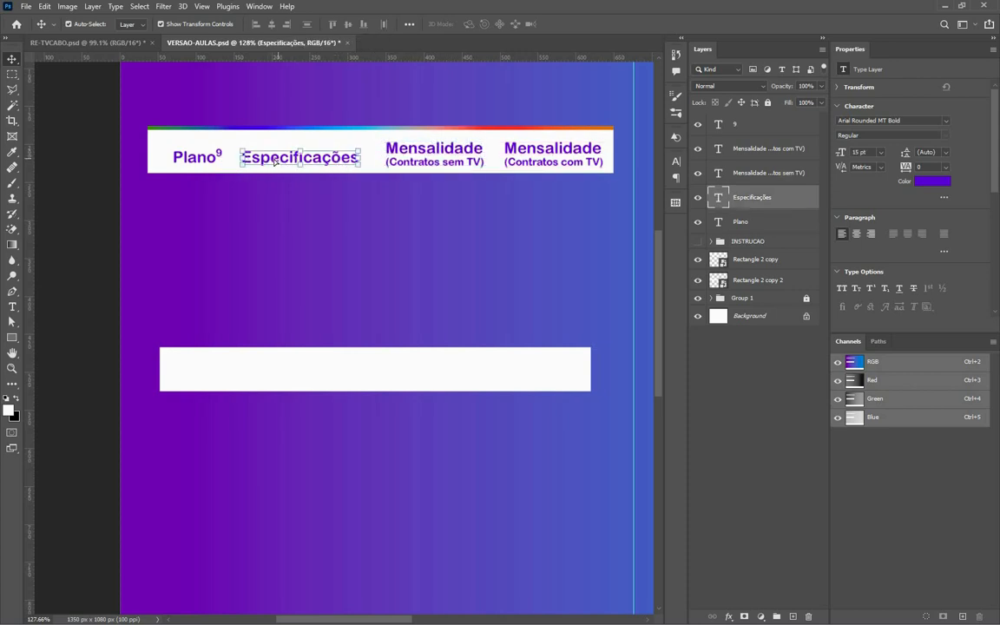
{"action": "left_click_drag", "start_coordinate": [274, 160], "coordinate": [269, 160]}
{"action": "left_click", "coordinate": [221, 157], "text": "shift"}
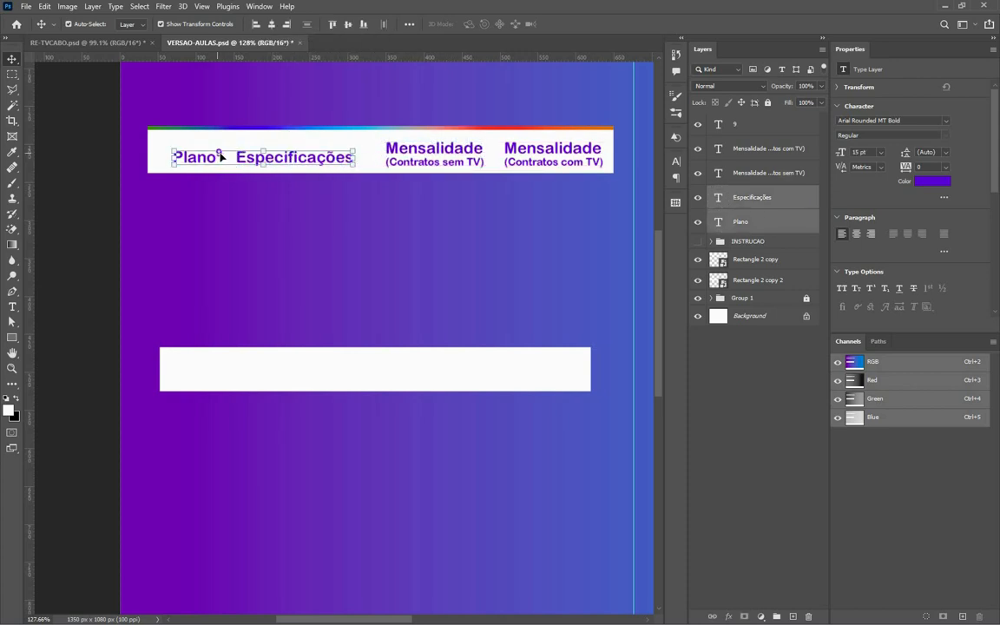
{"action": "left_click", "coordinate": [218, 154], "text": "shift"}
{"action": "left_click_drag", "start_coordinate": [338, 182], "coordinate": [323, 182]}
Stretch the lower white bar on both sides to 613 px, matching the header bar's width.
{"action": "left_click", "coordinate": [194, 370]}
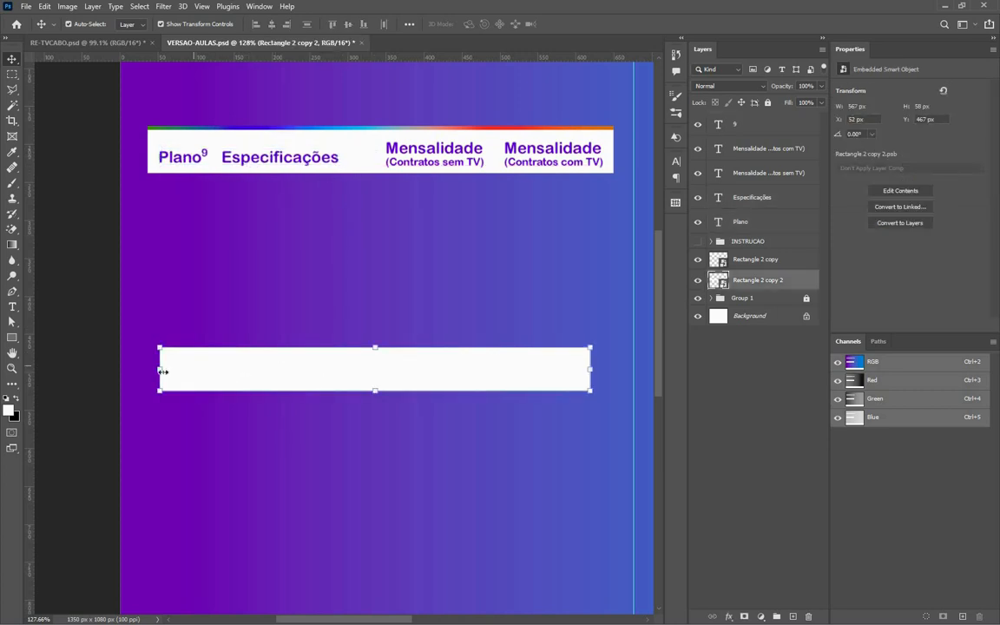
{"action": "left_click_drag", "start_coordinate": [162, 371], "coordinate": [146, 370]}
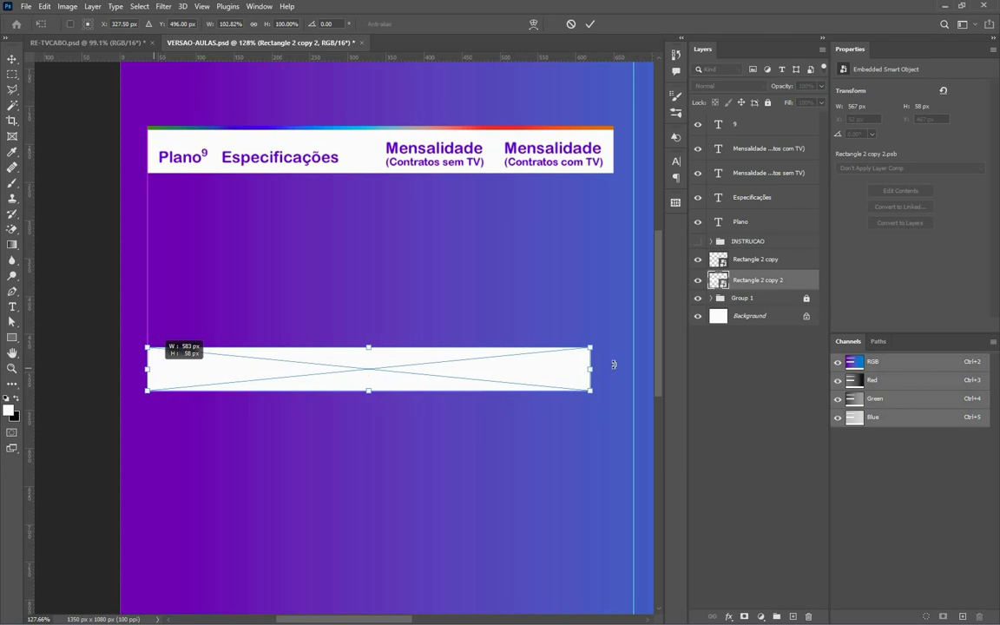
{"action": "left_click_drag", "start_coordinate": [591, 357], "coordinate": [607, 333]}
{"action": "key", "text": "Return"}
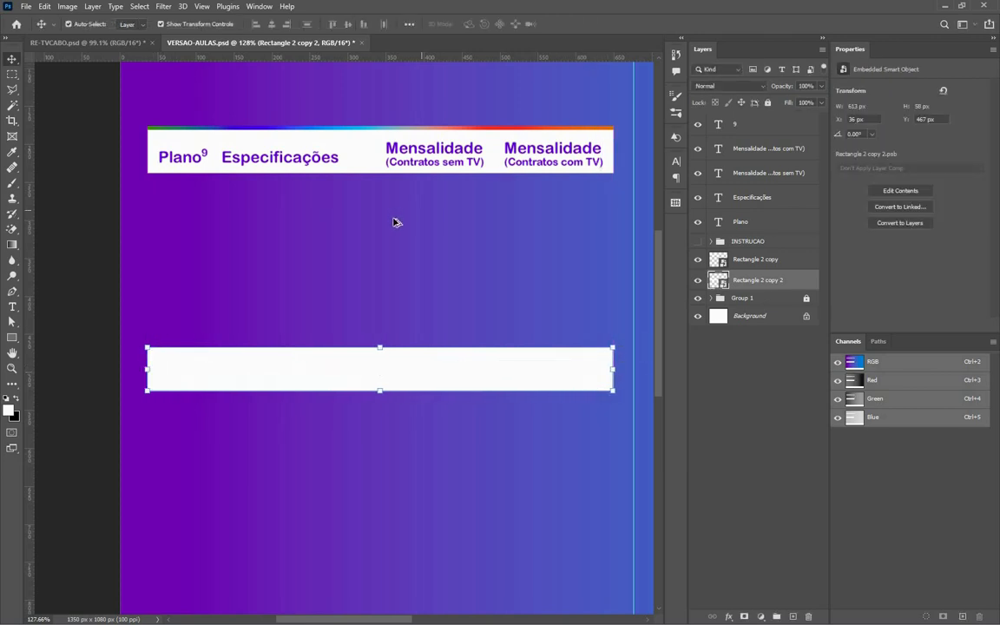
Deselect the lower bar and save VERSAO-AULAS.psd.
{"action": "scroll", "coordinate": [392, 217], "scroll_direction": "down", "scroll_amount": 3}
{"action": "left_click", "coordinate": [523, 250]}
{"action": "left_click_drag", "start_coordinate": [523, 222], "coordinate": [412, 208]}
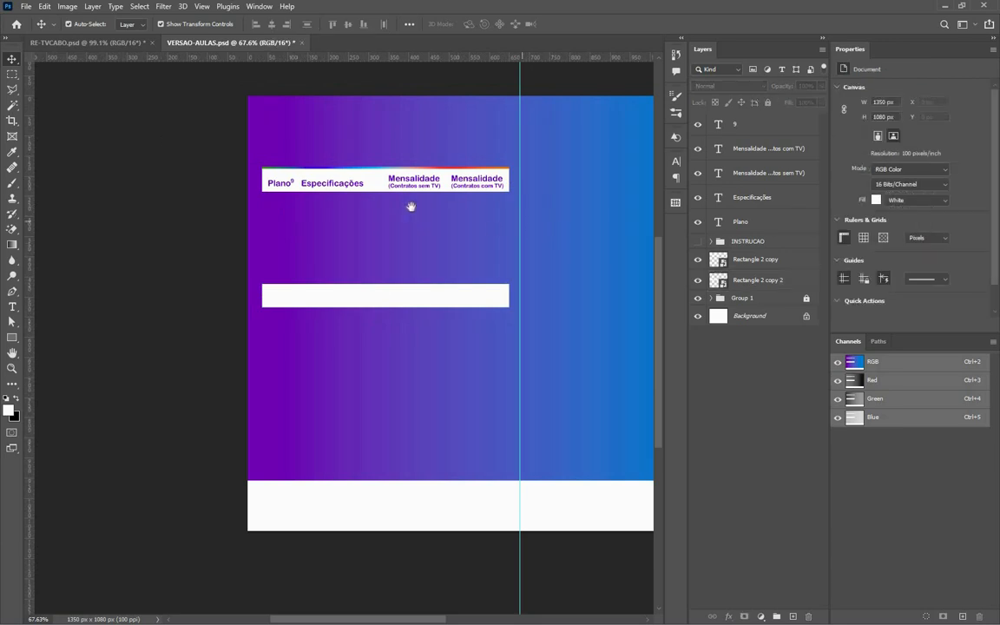
{"action": "key", "text": "ctrl+s"}
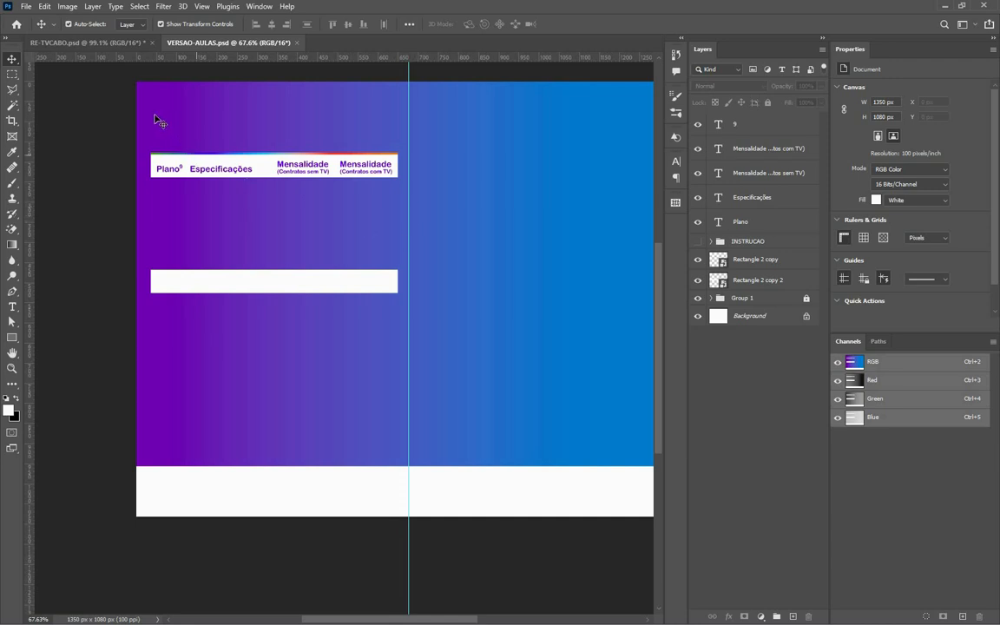
Nudge all headings and both white bars slightly left, and raise the header bar together with its headings.
{"action": "left_click_drag", "start_coordinate": [154, 116], "coordinate": [363, 285]}
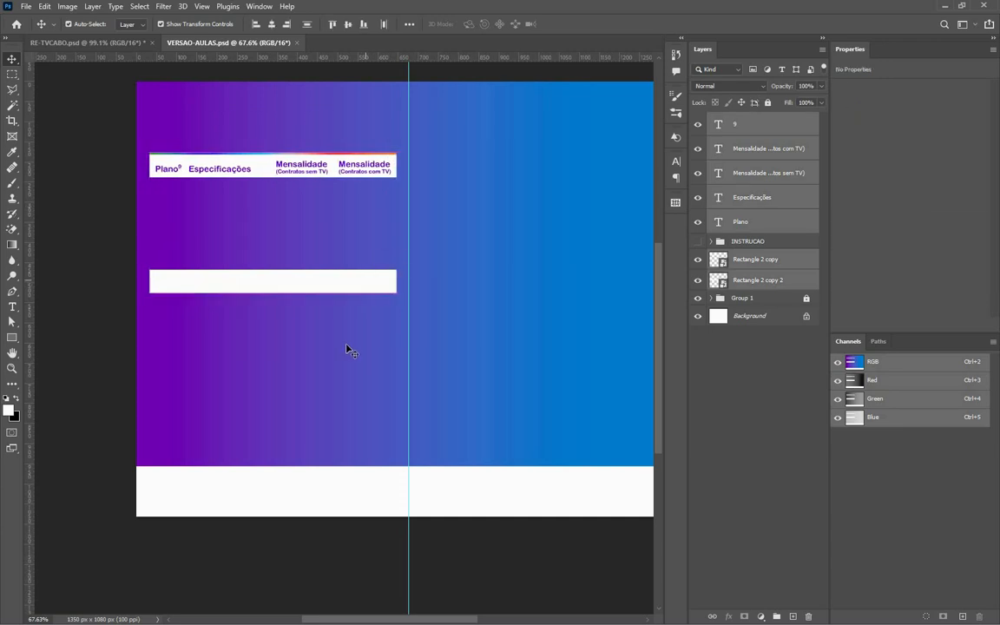
{"action": "left_click", "coordinate": [347, 350]}
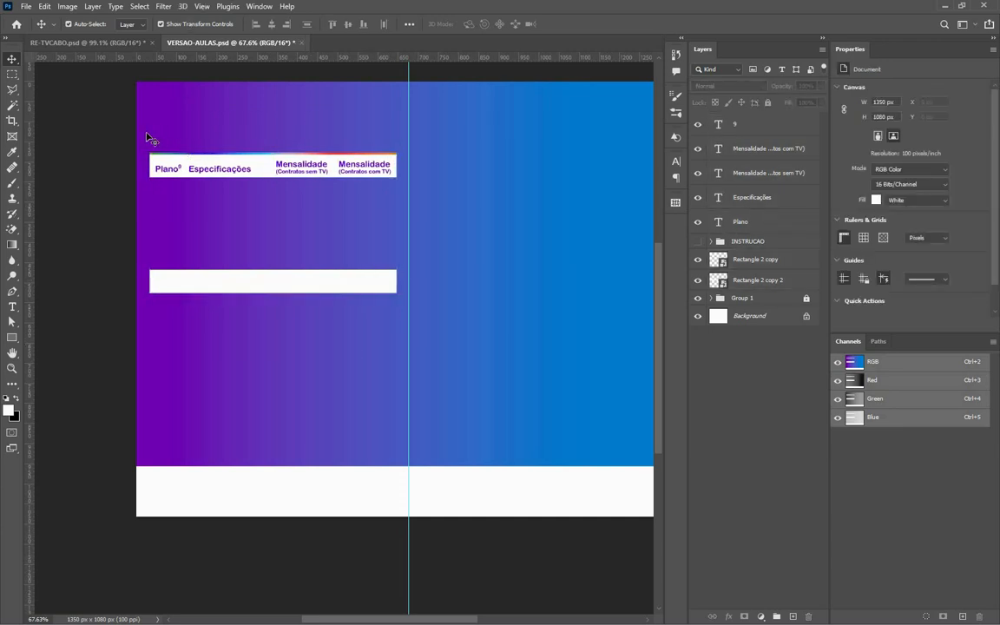
{"action": "left_click_drag", "start_coordinate": [145, 130], "coordinate": [366, 208]}
{"action": "left_click", "coordinate": [366, 207]}
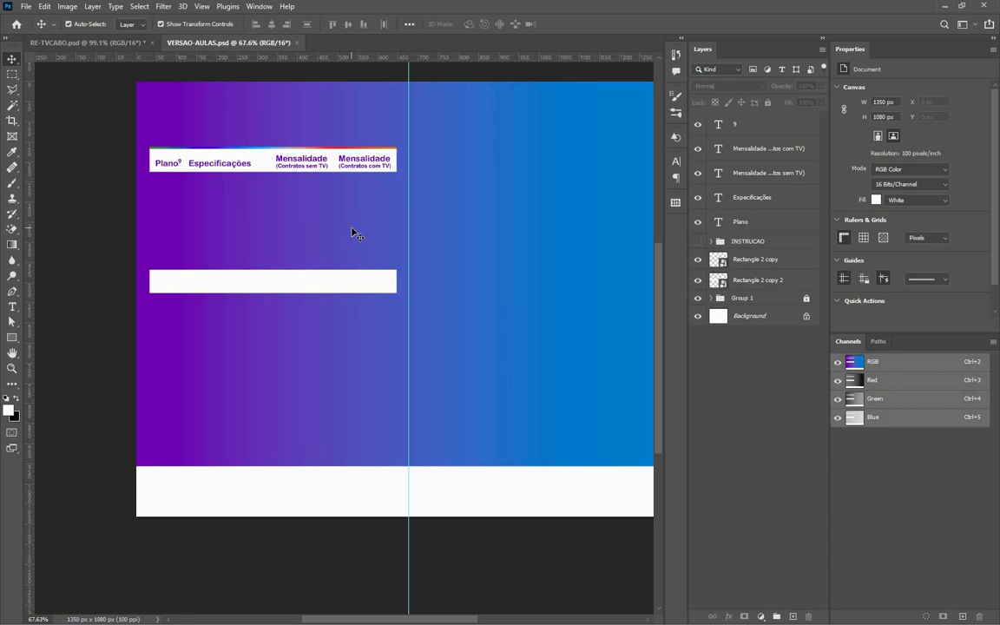
Check the "5Mb Ilimitado" text style in RE-TVCABO.psd and copy "5Mb Ilimitado" from the Informacao document in Word.
{"action": "left_click", "coordinate": [83, 44]}
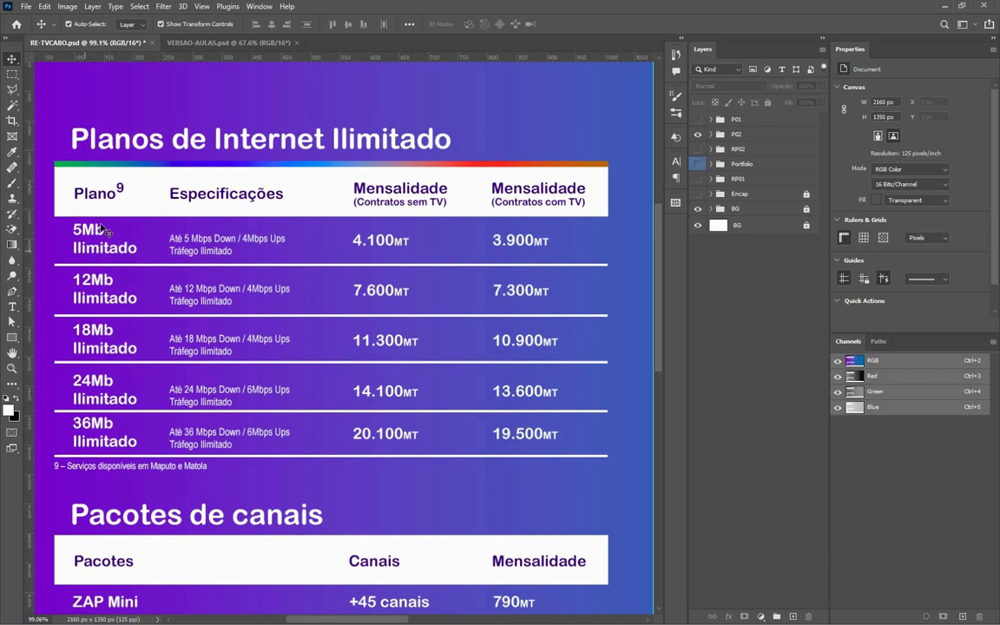
{"action": "left_click", "coordinate": [91, 231]}
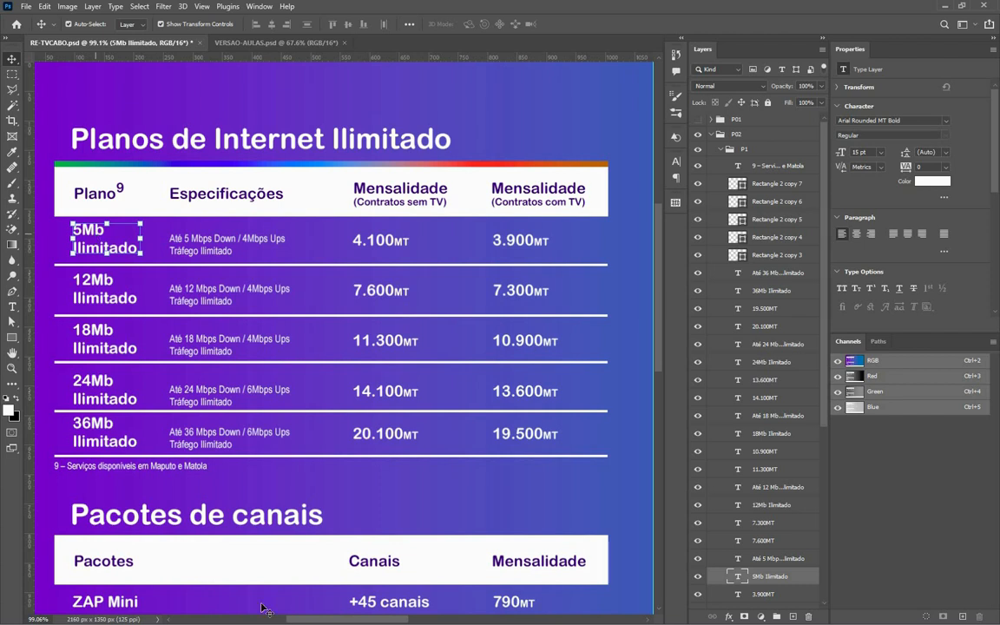
{"action": "key", "text": "super"}
{"action": "mouse_move", "coordinate": [336, 612]}
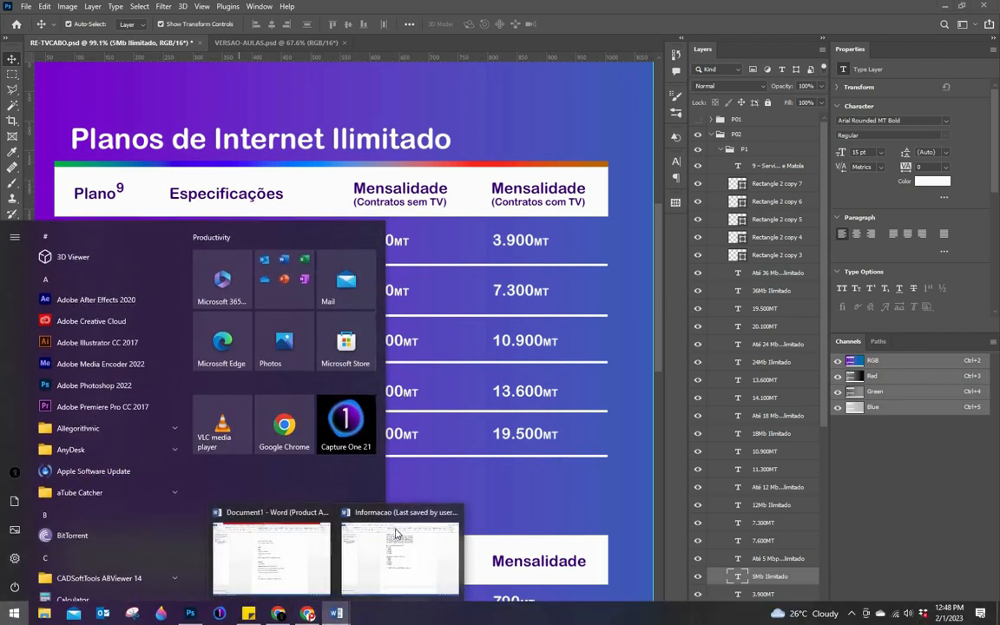
{"action": "left_click", "coordinate": [395, 532]}
{"action": "scroll", "coordinate": [382, 249], "scroll_direction": "up", "scroll_amount": 5}
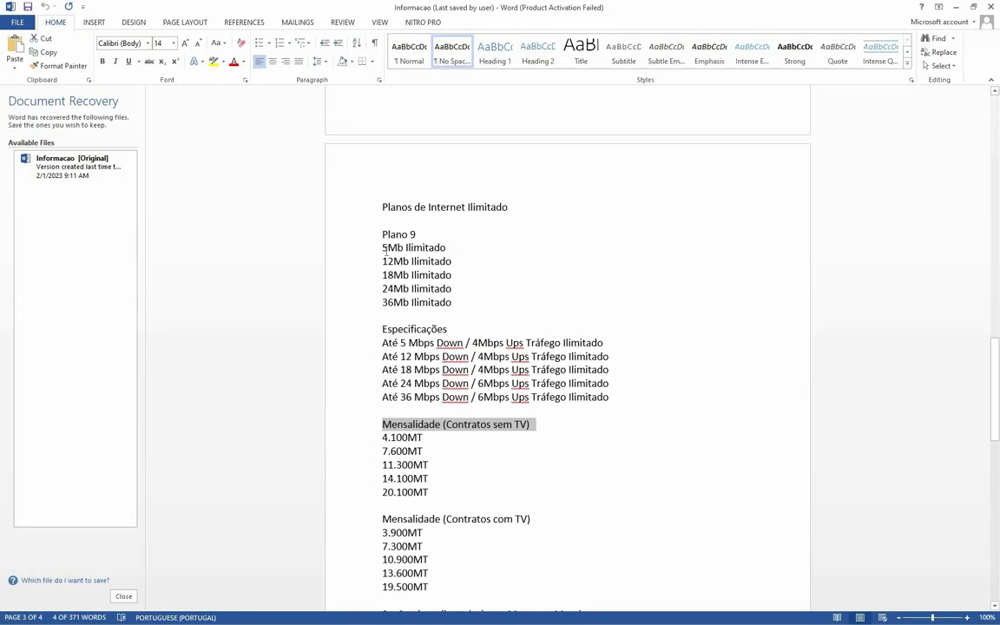
{"action": "left_click_drag", "start_coordinate": [383, 249], "coordinate": [445, 248]}
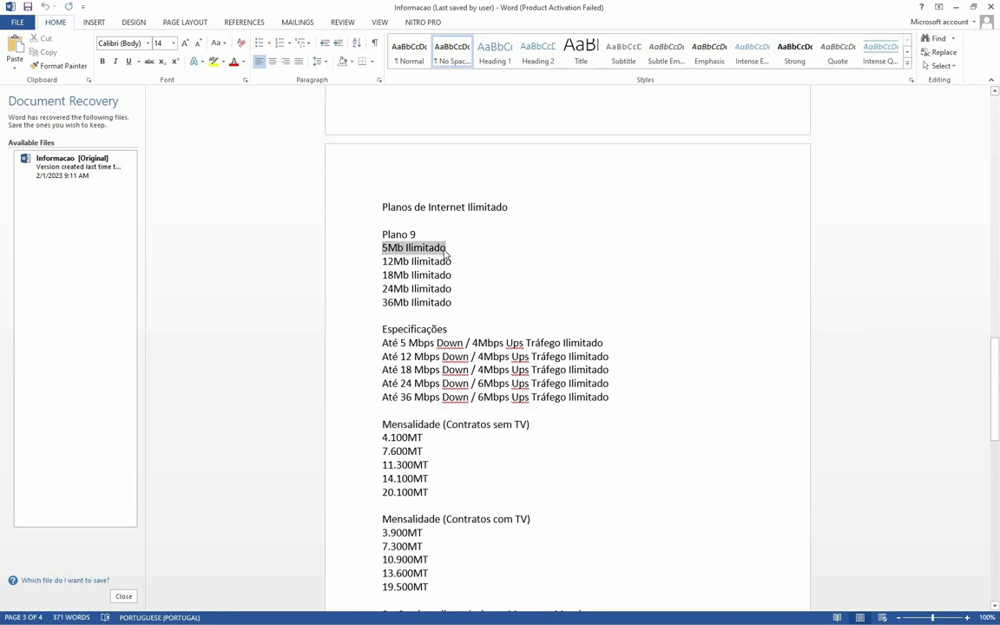
Back in Photoshop's VERSAO-AULAS.psd, duplicate the "Plano" label below the header bar and replace its text with the copied "5Mb Ilimitado".
{"action": "key", "text": "super"}
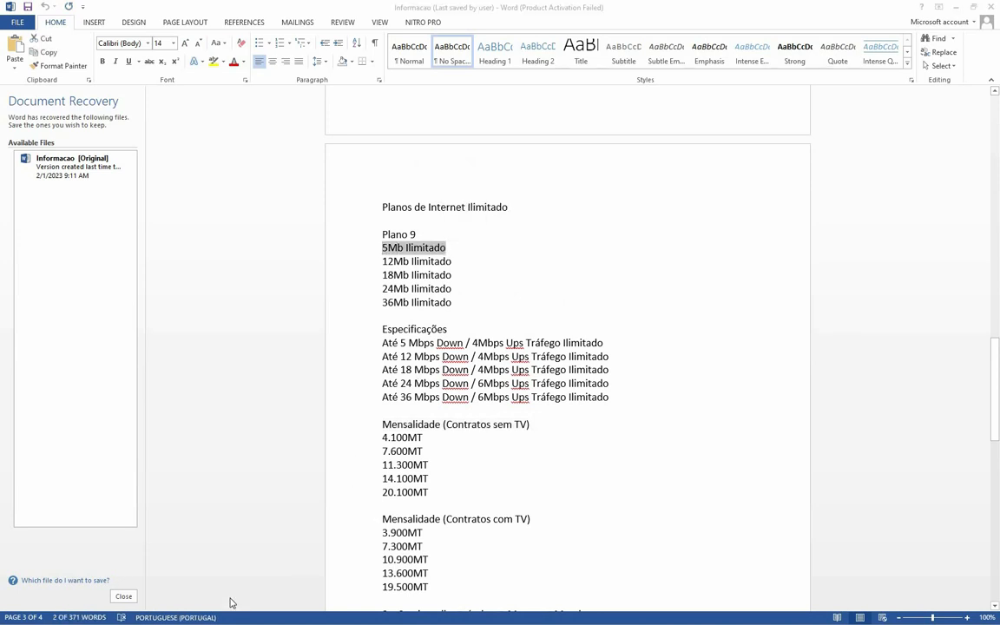
{"action": "left_click", "coordinate": [190, 613]}
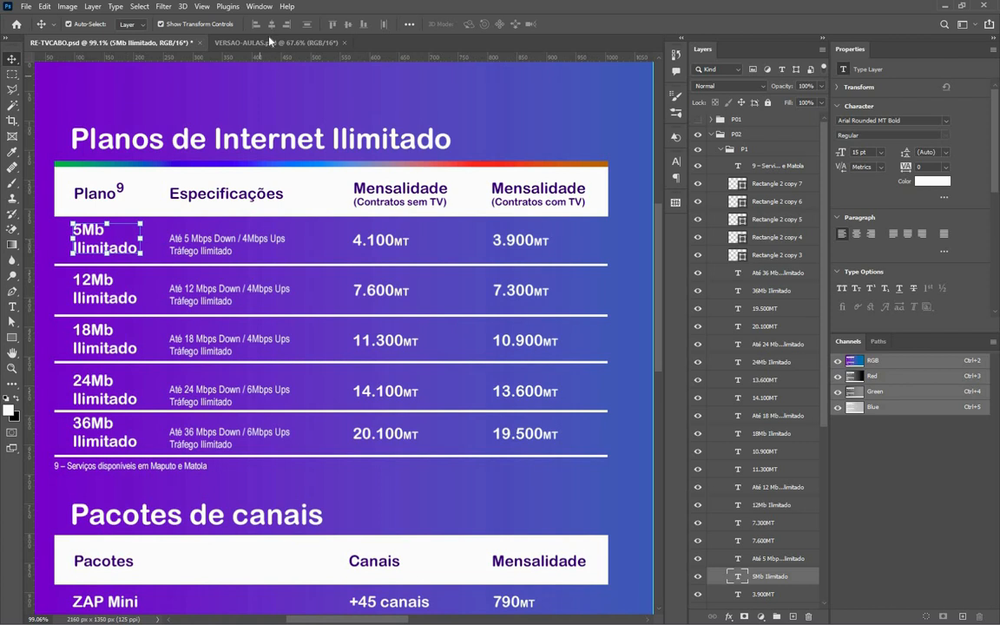
{"action": "left_click", "coordinate": [274, 43]}
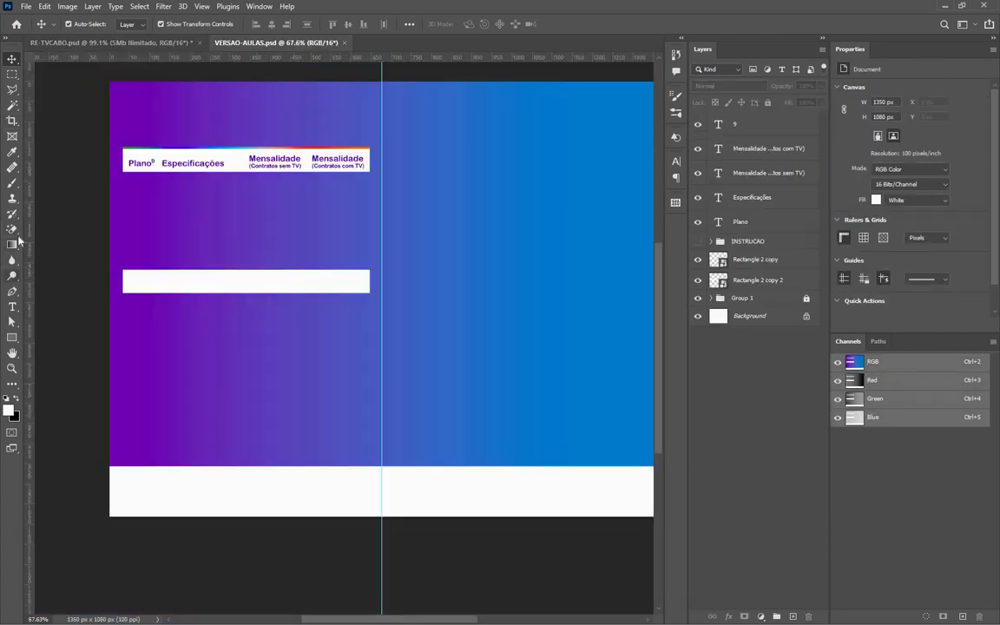
{"action": "left_click", "coordinate": [135, 168]}
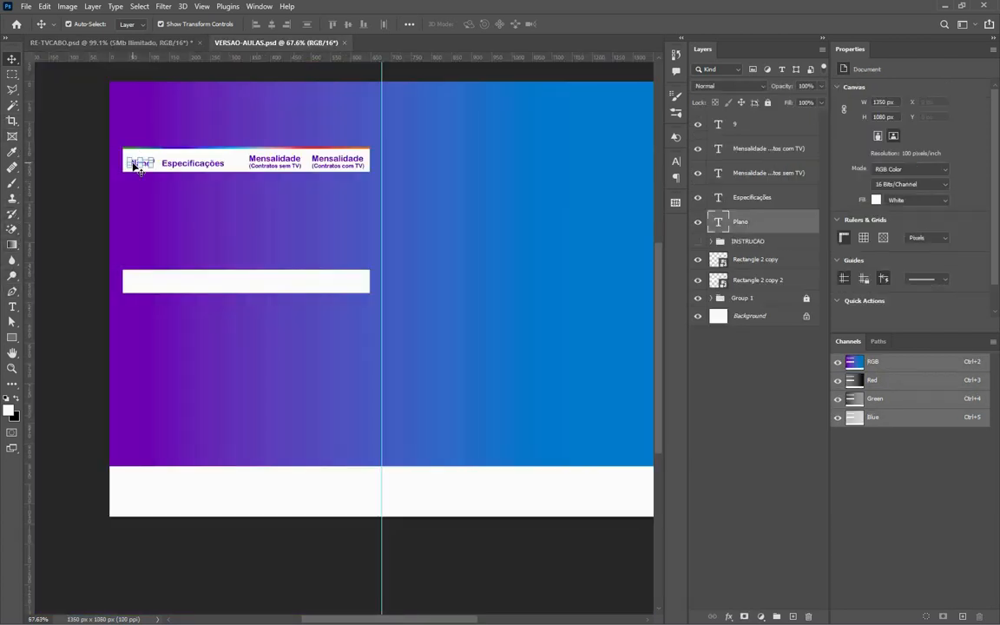
{"action": "scroll", "coordinate": [136, 167], "scroll_direction": "up", "scroll_amount": 2}
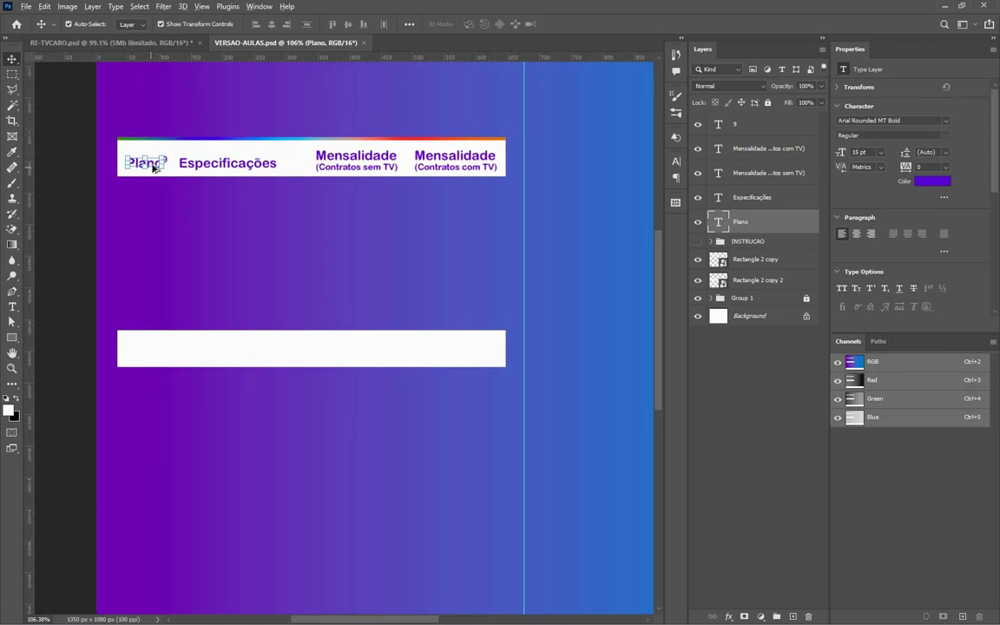
{"action": "left_click_drag", "start_coordinate": [153, 168], "coordinate": [149, 199]}
{"action": "double_click", "coordinate": [149, 199]}
{"action": "key", "text": "BackSpace"}
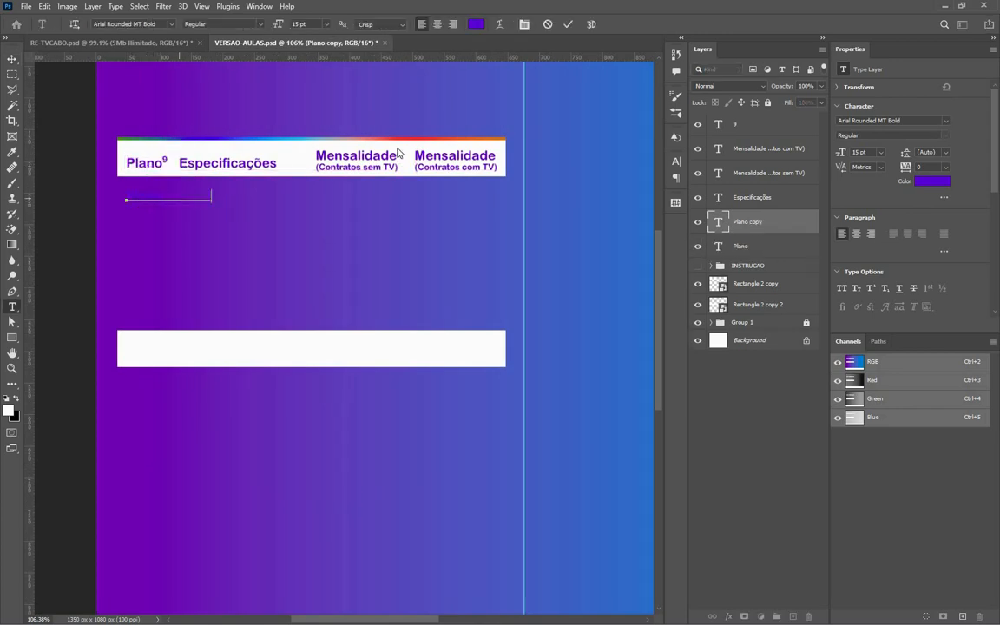
Set the color of the "5Mb Ilimitado" text to white (ffffff).
{"action": "key", "text": "ctrl+a"}
{"action": "left_click", "coordinate": [476, 24]}
{"action": "type", "text": "ffffff"}
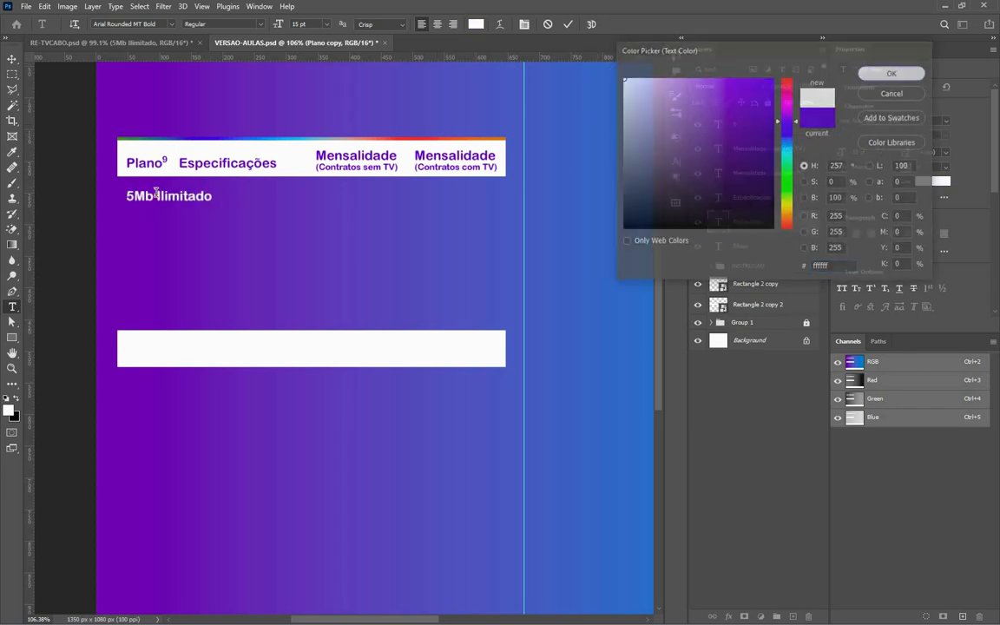
{"action": "left_click", "coordinate": [892, 73]}
Break the label onto two lines after "5Mb" and set its font size to 13 pt.
{"action": "left_click", "coordinate": [158, 197]}
{"action": "key", "text": "BackSpace"}
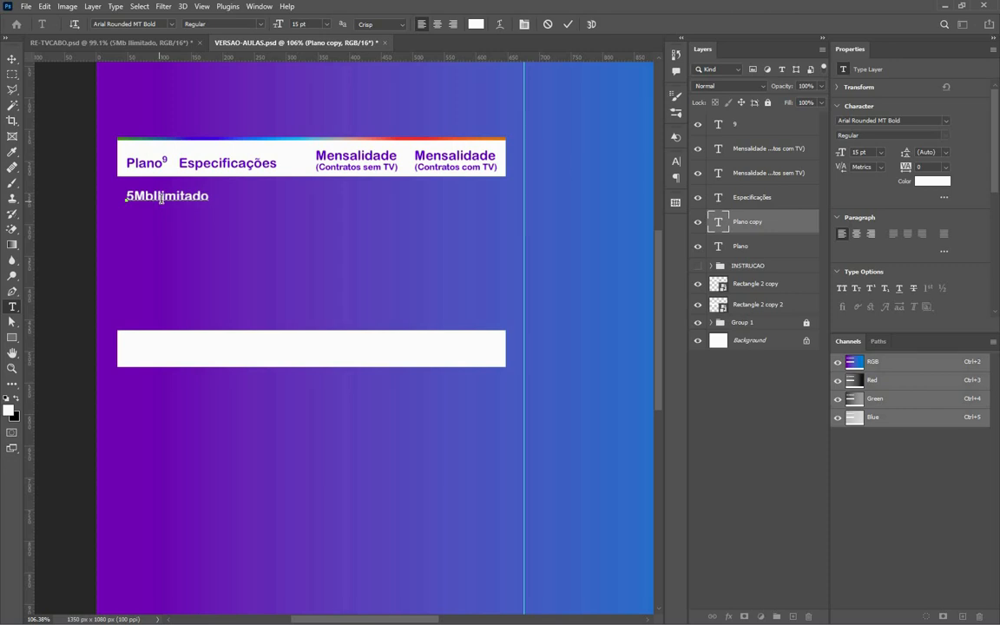
{"action": "key", "text": "Return"}
{"action": "key", "text": "ctrl+a"}
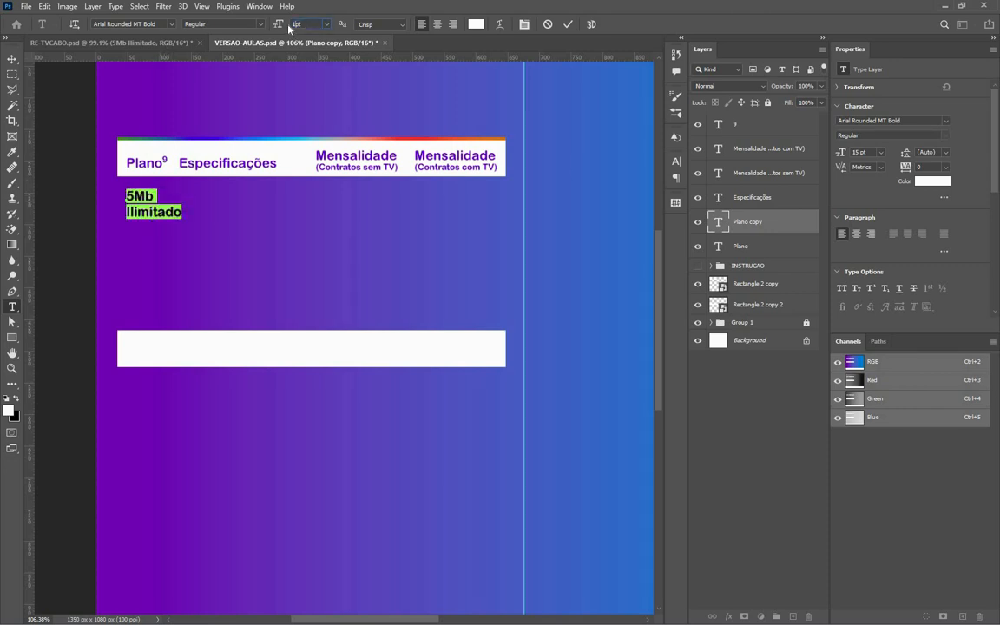
{"action": "key", "text": "Return"}
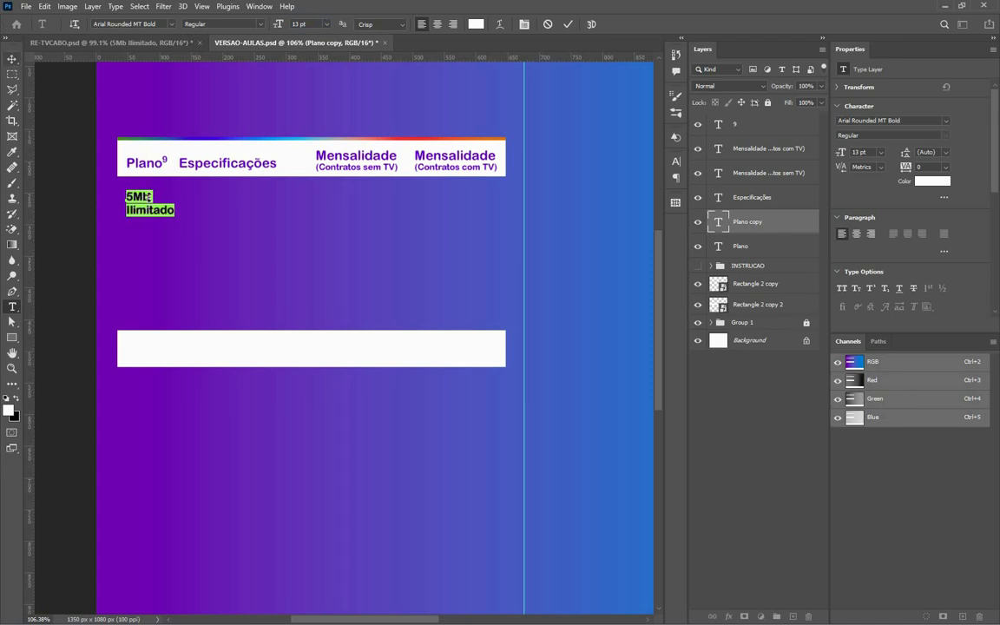
{"action": "key", "text": "ctrl+Return"}
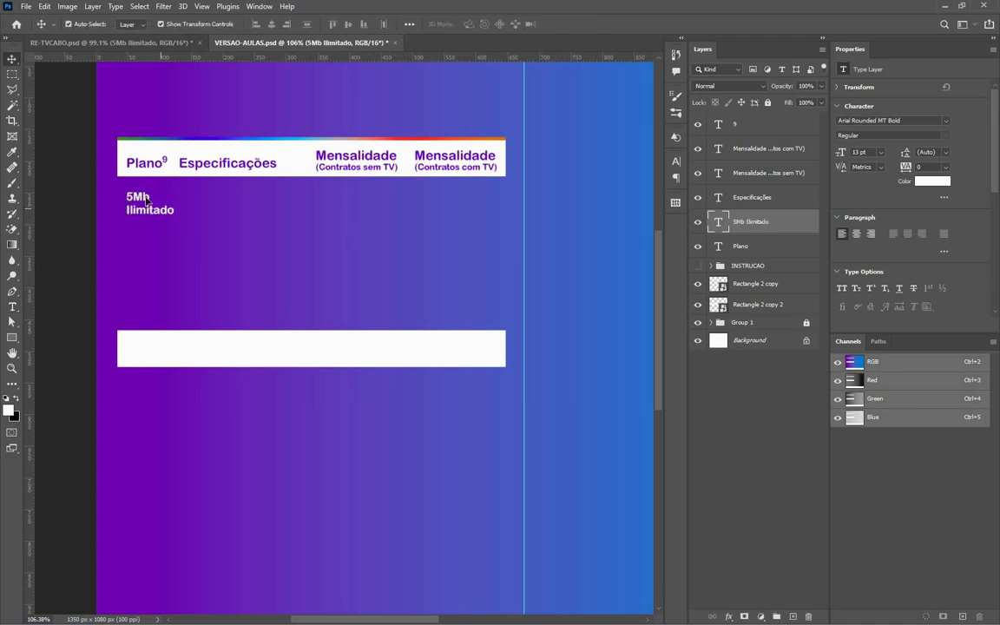
Move "5Mb Ilimitado" closer to the header bar, duplicate it below the Especificações heading, and open the copy's text for editing.
{"action": "left_click", "coordinate": [145, 200]}
{"action": "left_click_drag", "start_coordinate": [144, 197], "coordinate": [223, 200]}
{"action": "double_click", "coordinate": [227, 198]}
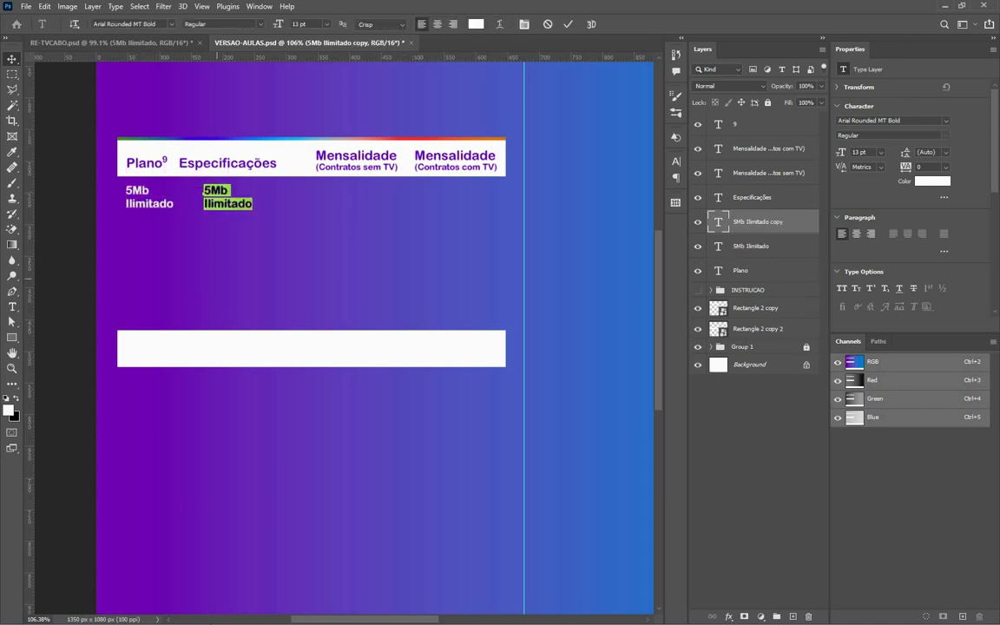
Switch to the Informacao document in Word and copy "Até 5 Mbps Down / 4Mbps Ups Tráfego Ilimitado".
{"action": "key", "text": "super"}
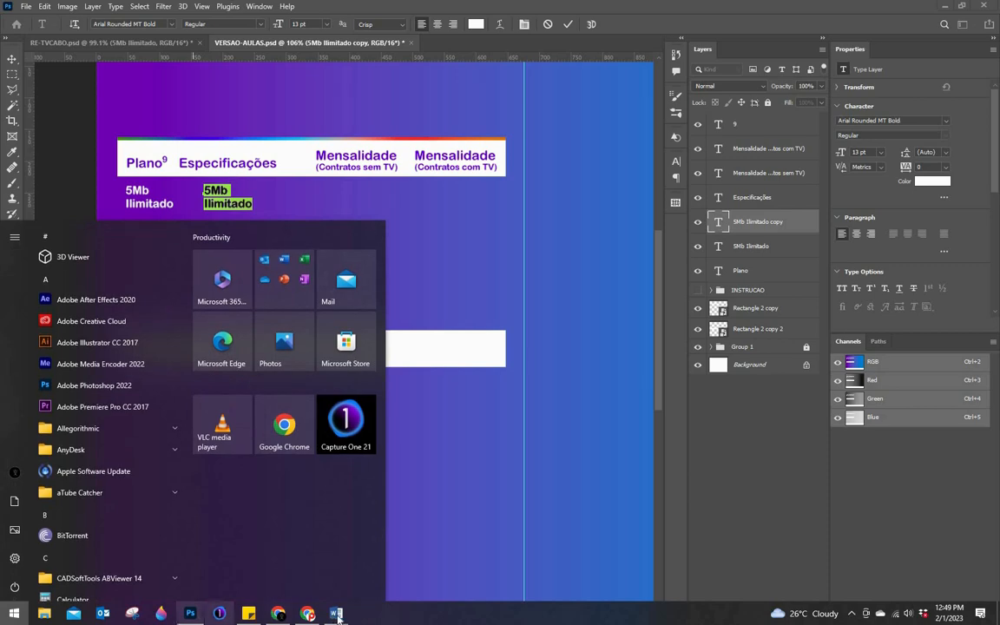
{"action": "mouse_move", "coordinate": [337, 613]}
{"action": "left_click", "coordinate": [400, 551]}
{"action": "scroll", "coordinate": [383, 171], "scroll_direction": "down", "scroll_amount": 3}
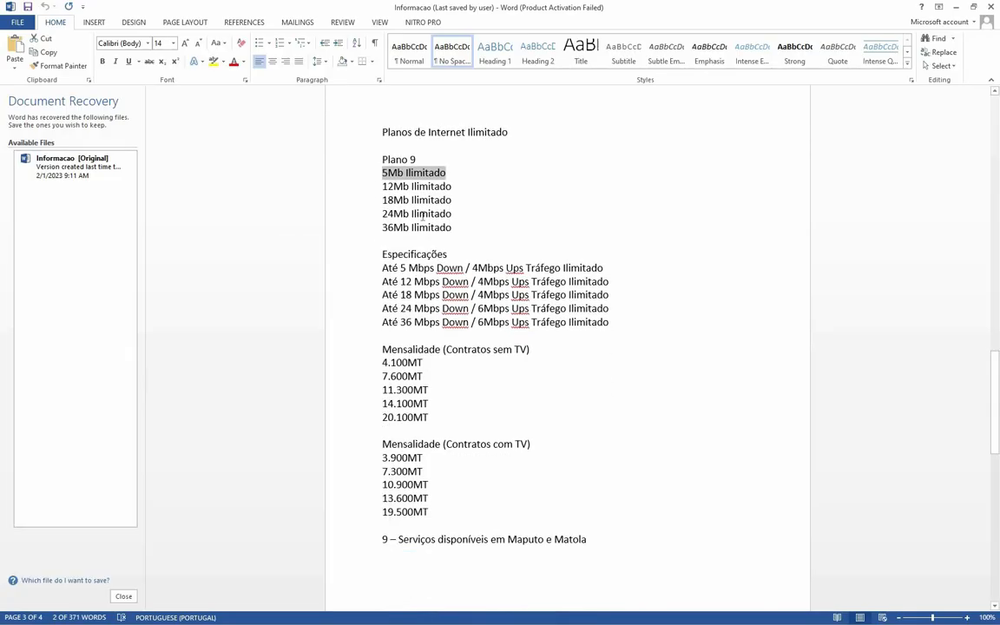
{"action": "triple_click", "coordinate": [599, 172]}
{"action": "key", "text": "ctrl+c"}
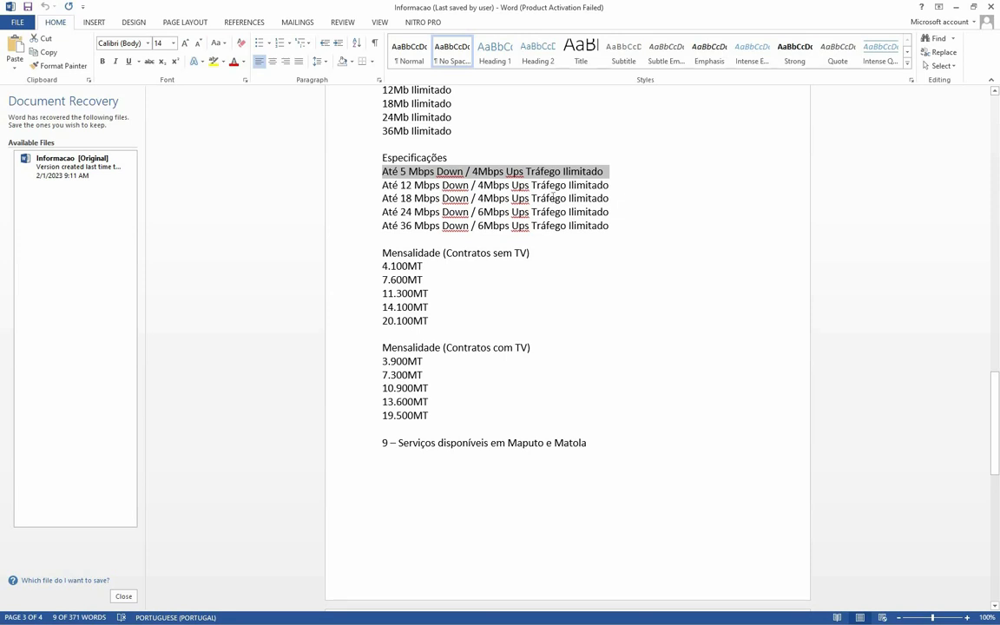
Return to Photoshop and replace the duplicated label's text with the copied "Até 5 Mbps Down / 4Mbps Ups Tráfego Ilimitado".
{"action": "key", "text": "super"}
{"action": "left_click", "coordinate": [190, 614]}
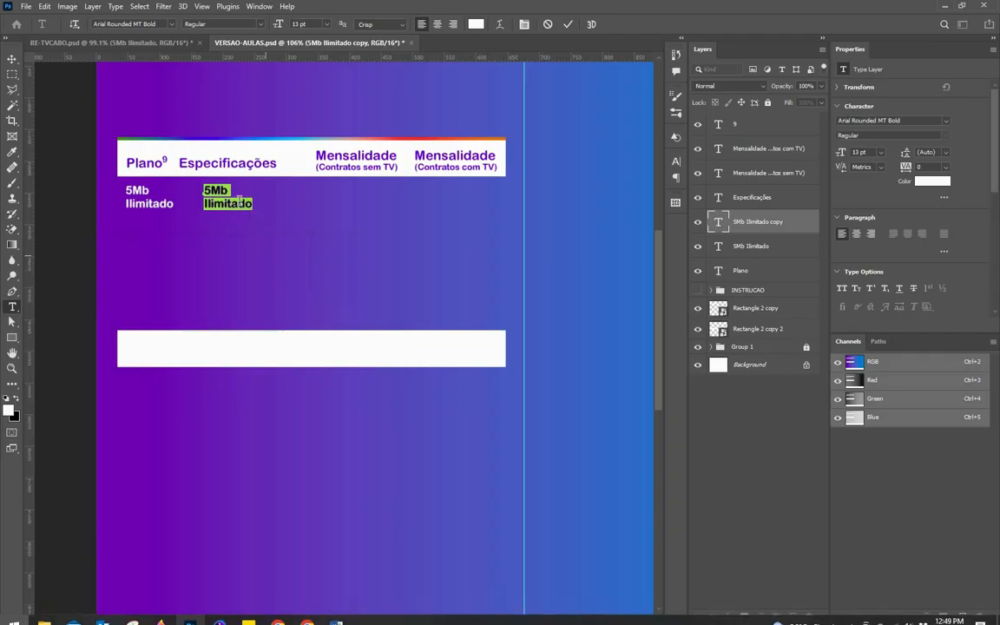
{"action": "key", "text": "ctrl+v"}
Set the specification text to Arial Narrow and break it onto a second line before "Tráfego Ilimitado".
{"action": "key", "text": "ctrl+a"}
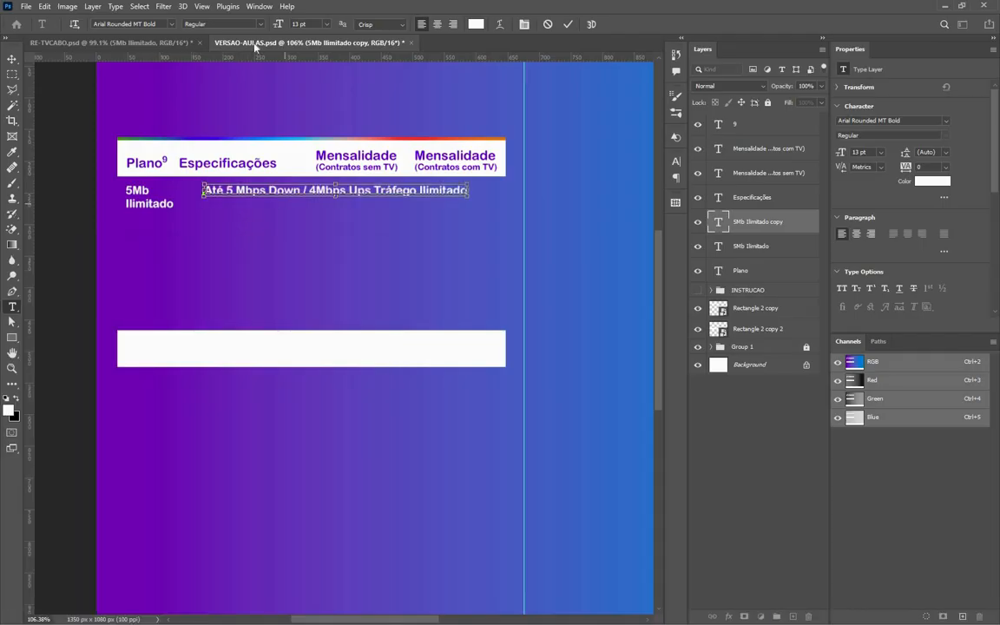
{"action": "left_click", "coordinate": [171, 25]}
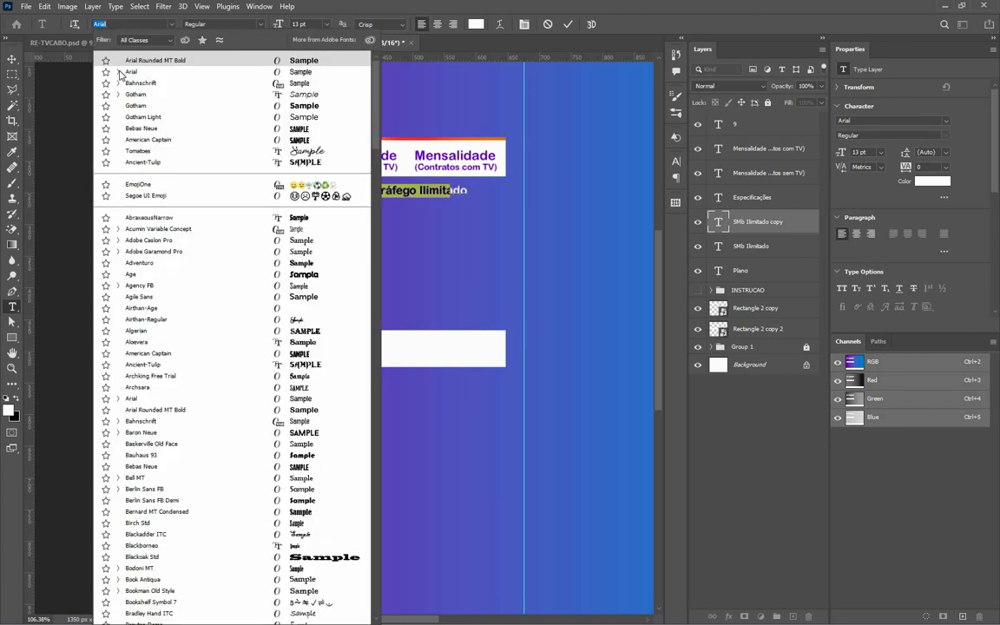
{"action": "left_click", "coordinate": [119, 72]}
{"action": "left_click", "coordinate": [141, 83]}
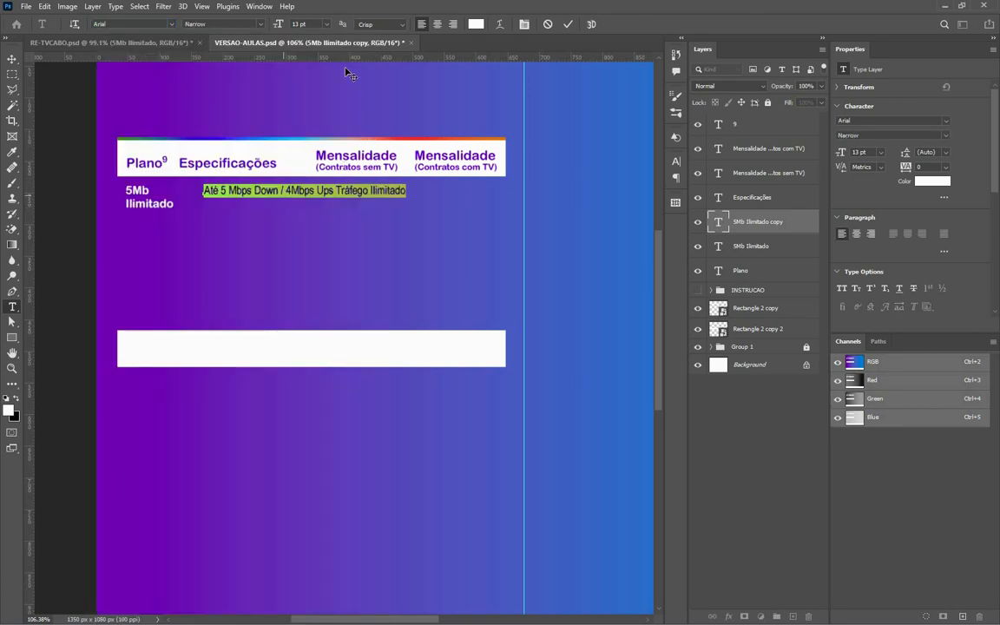
{"action": "left_click", "coordinate": [338, 192]}
{"action": "key", "text": "Return"}
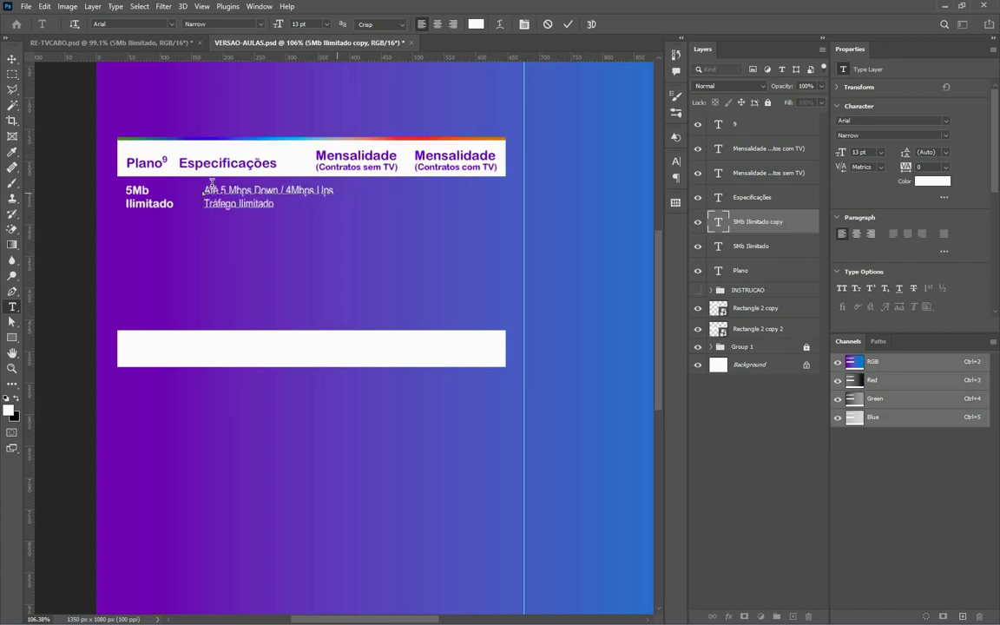
{"action": "key", "text": "ctrl+a"}
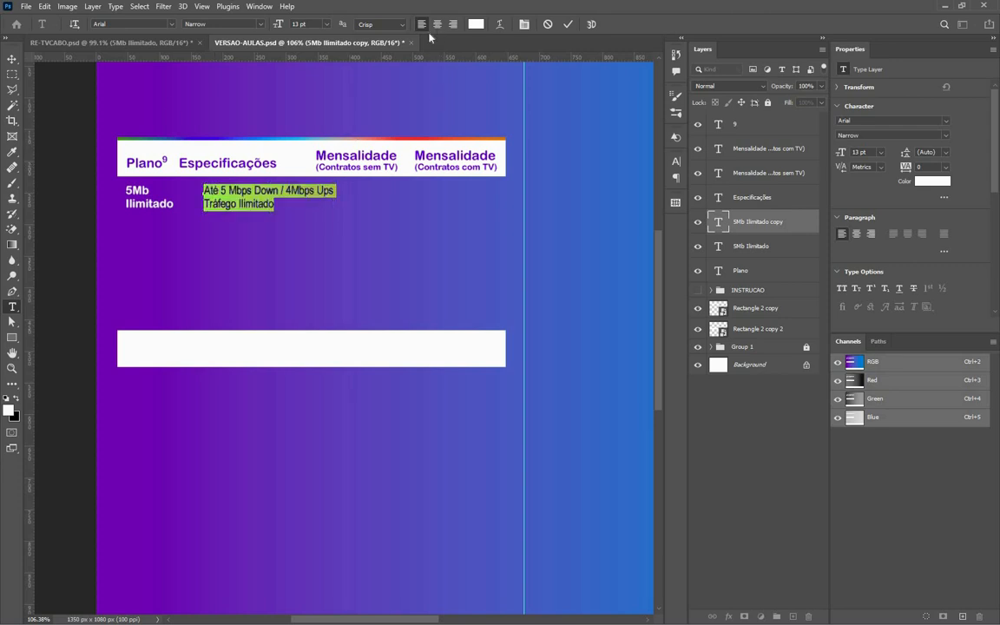
{"action": "key", "text": "ctrl+Return"}
{"action": "key", "text": "v"}
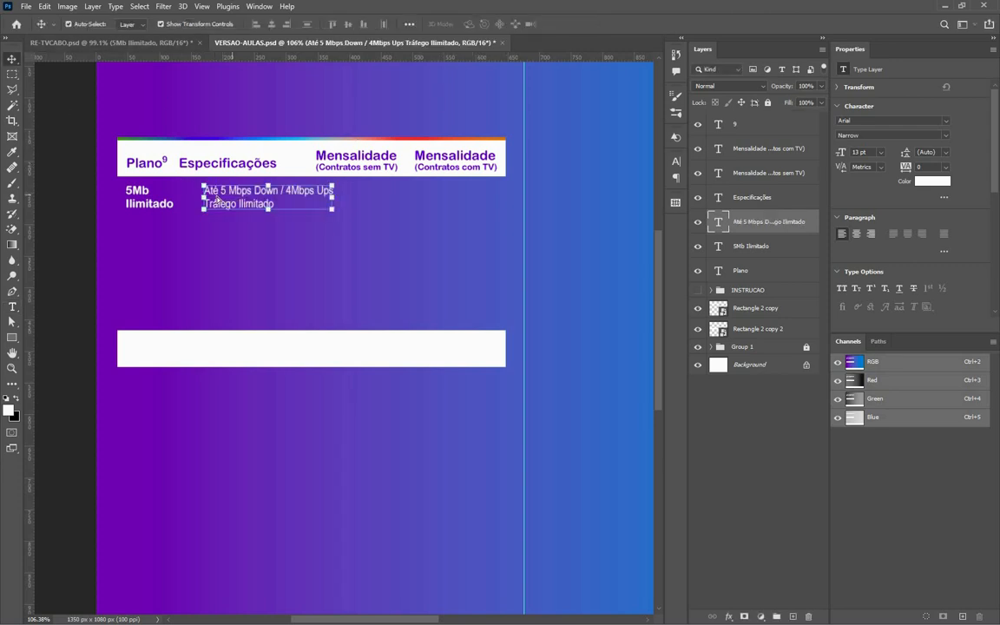
Scale the plan and specification labels together proportionally to about 90.6%, and align the specification text under the start of the Especificações heading.
{"action": "left_click_drag", "start_coordinate": [232, 200], "coordinate": [214, 200]}
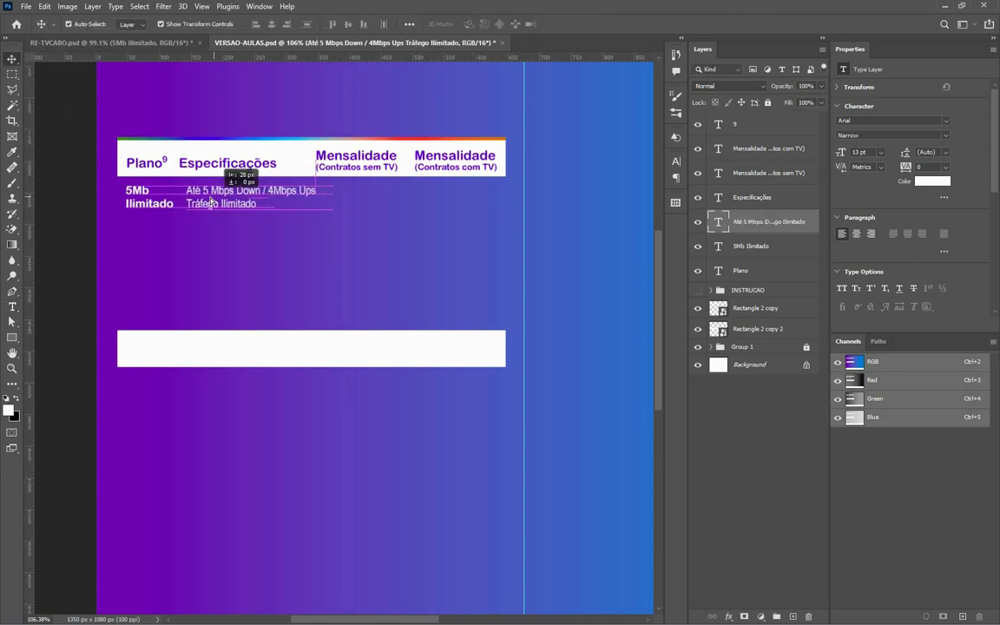
{"action": "left_click", "coordinate": [145, 195], "text": "shift"}
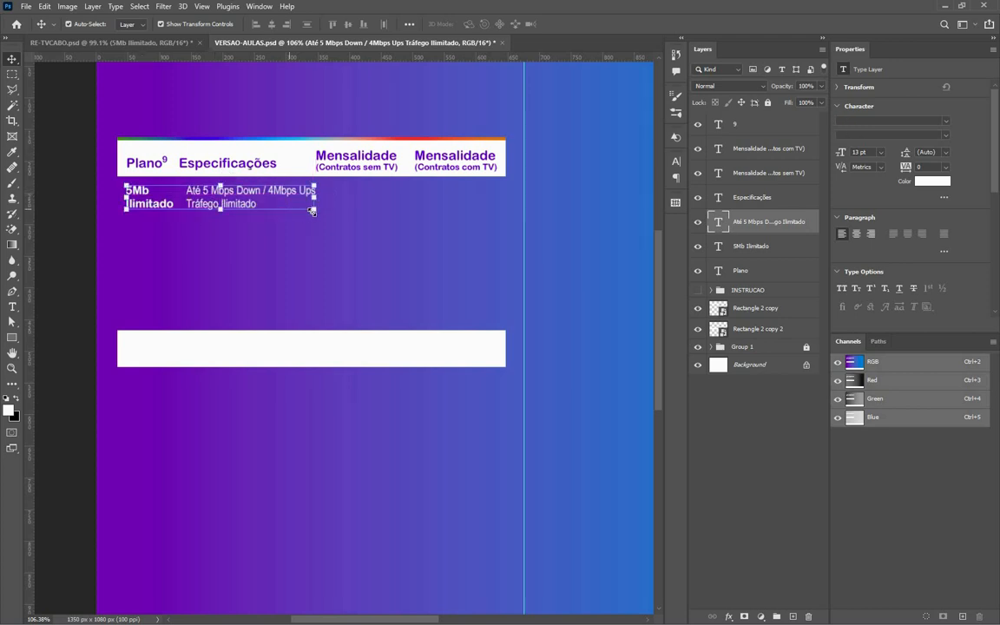
{"action": "left_click_drag", "start_coordinate": [311, 211], "coordinate": [294, 208]}
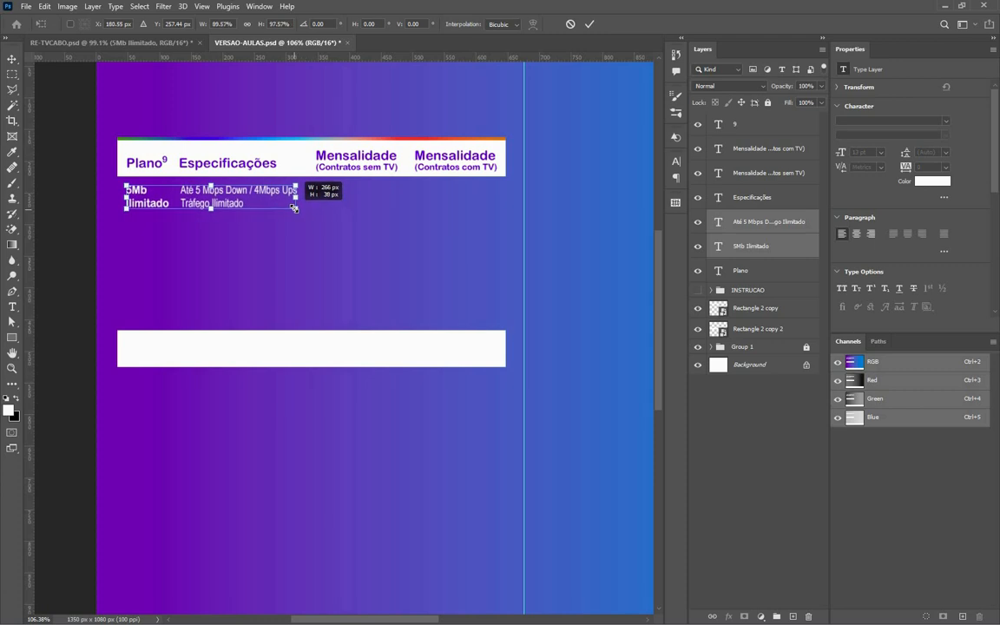
{"action": "key", "text": "ctrl+z"}
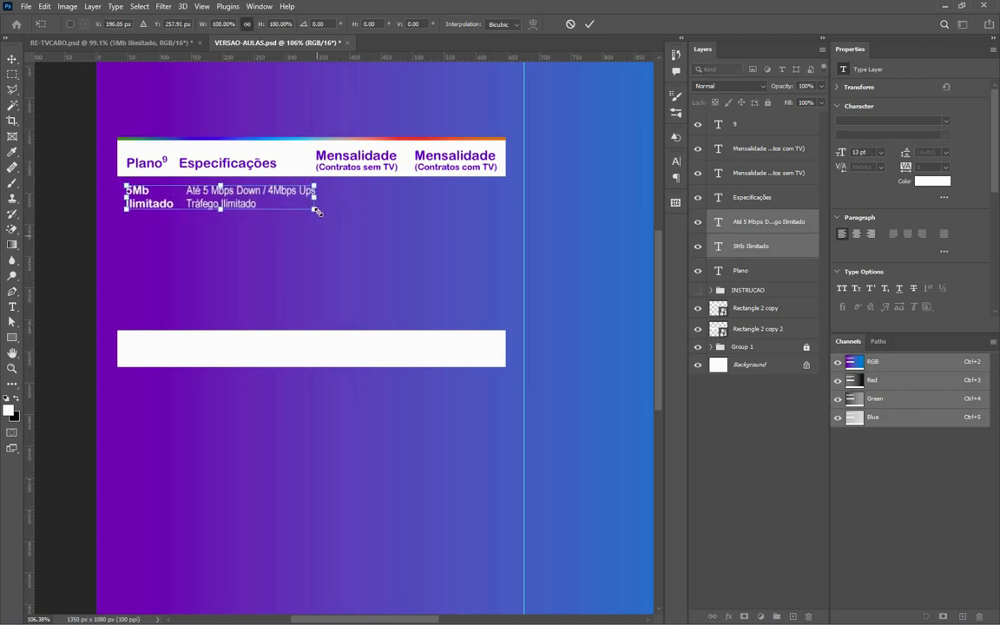
{"action": "left_click_drag", "start_coordinate": [307, 210], "coordinate": [298, 210]}
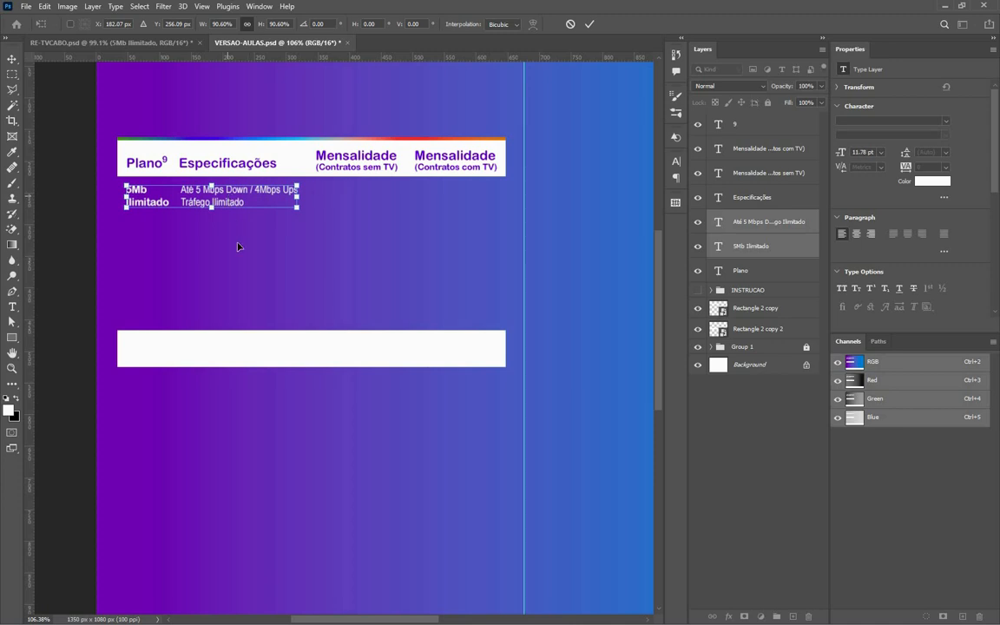
{"action": "double_click", "coordinate": [236, 198]}
{"action": "left_click_drag", "start_coordinate": [232, 196], "coordinate": [230, 203]}
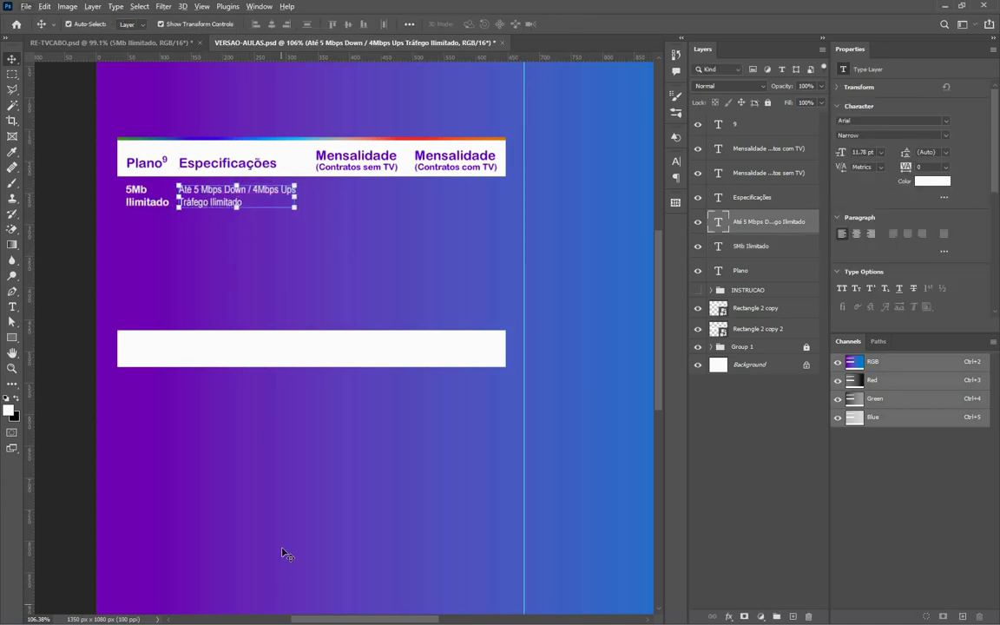
Switch to the Informacao document in Word and copy the price "4.100MT" under Mensalidade (Contratos sem TV).
{"action": "key", "text": "super"}
{"action": "mouse_move", "coordinate": [336, 614]}
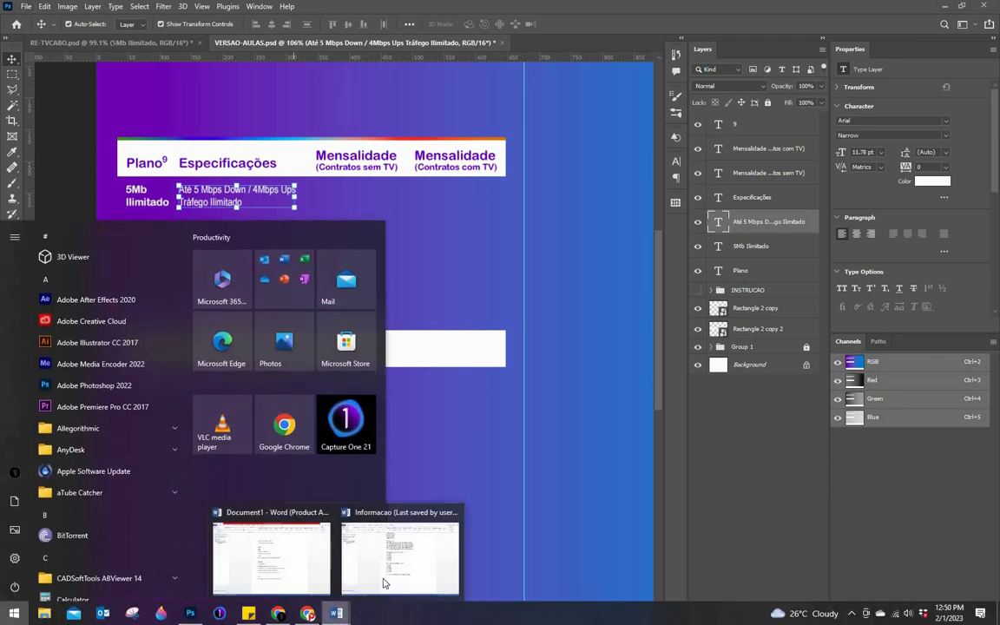
{"action": "left_click", "coordinate": [364, 531]}
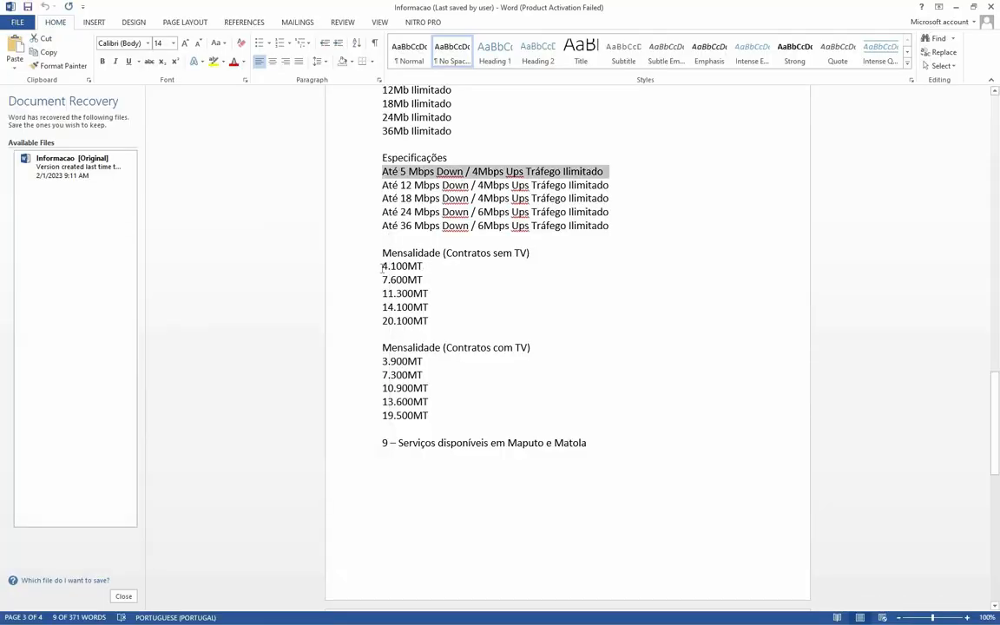
{"action": "left_click", "coordinate": [382, 271]}
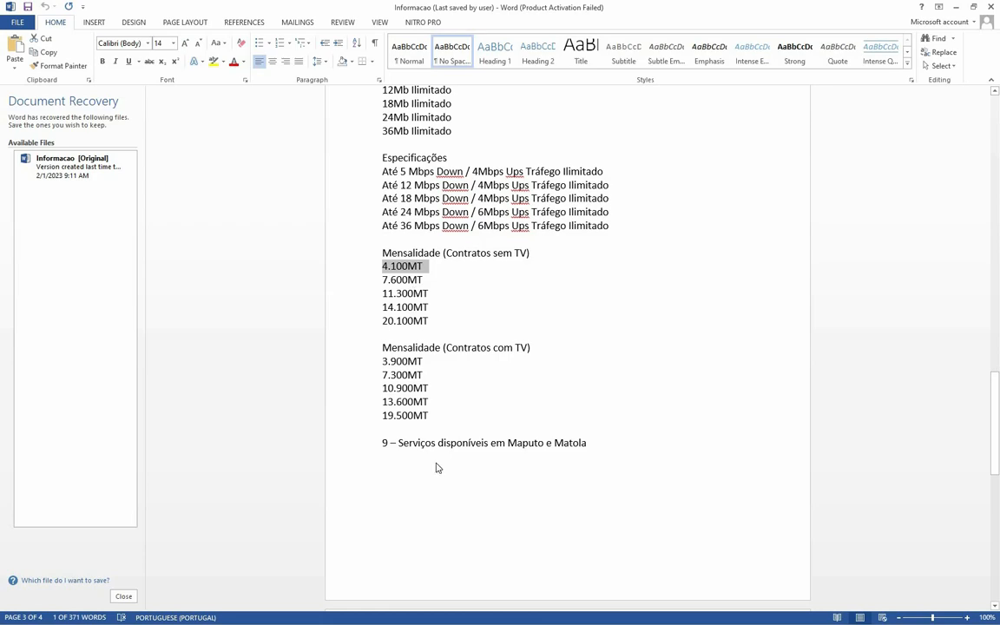
Back in Photoshop, duplicate "5Mb Ilimitado" below the Mensalidade (Contratos sem TV) heading and replace the copy's text with "4.100MT".
{"action": "key", "text": "super"}
{"action": "left_click", "coordinate": [189, 614]}
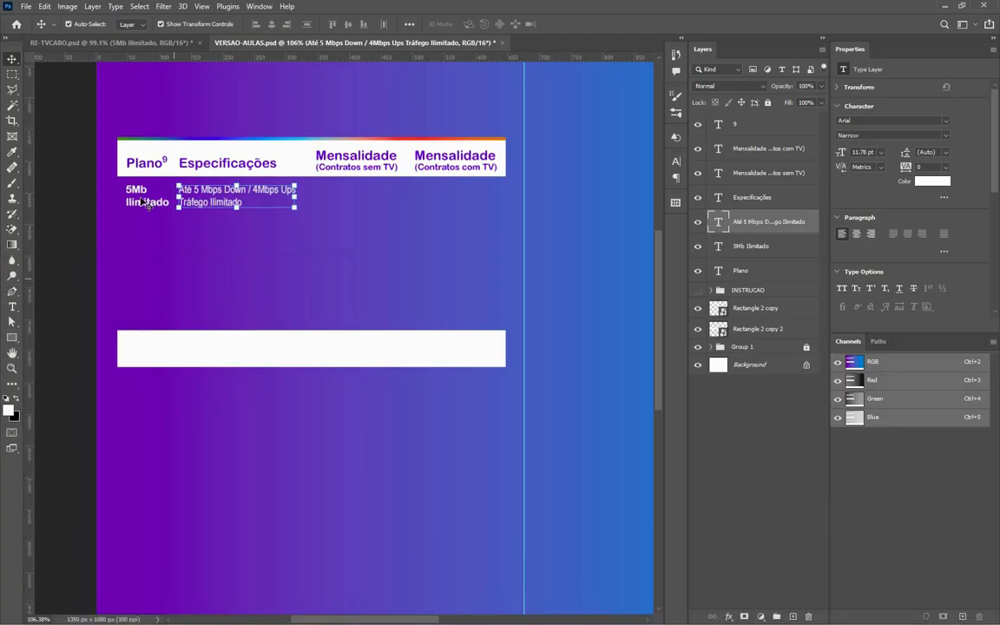
{"action": "left_click", "coordinate": [146, 202]}
{"action": "left_click_drag", "start_coordinate": [146, 202], "coordinate": [327, 200]}
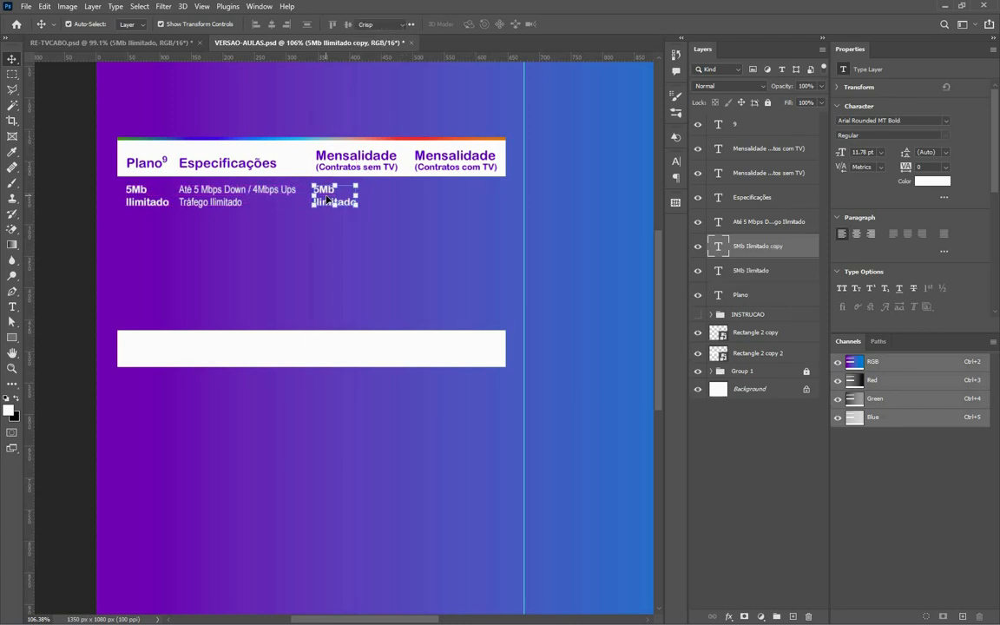
{"action": "double_click", "coordinate": [327, 200]}
{"action": "type", "text": "4.100MT"}
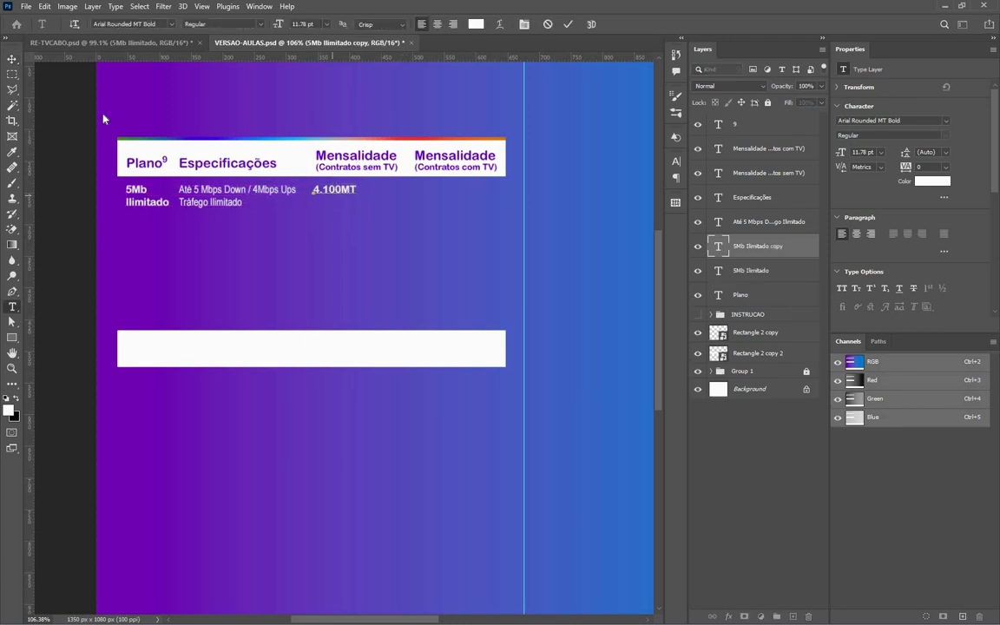
{"action": "left_click", "coordinate": [12, 58]}
Lower the price slightly, duplicate it below the Contratos com TV heading, and set "MT" in the first price to 10 pt.
{"action": "mouse_move", "coordinate": [343, 196]}
{"action": "left_mouse_down"}
{"action": "mouse_move", "coordinate": [444, 199]}
{"action": "mouse_move", "coordinate": [344, 197]}
{"action": "left_mouse_up"}
{"action": "double_click", "coordinate": [342, 198]}
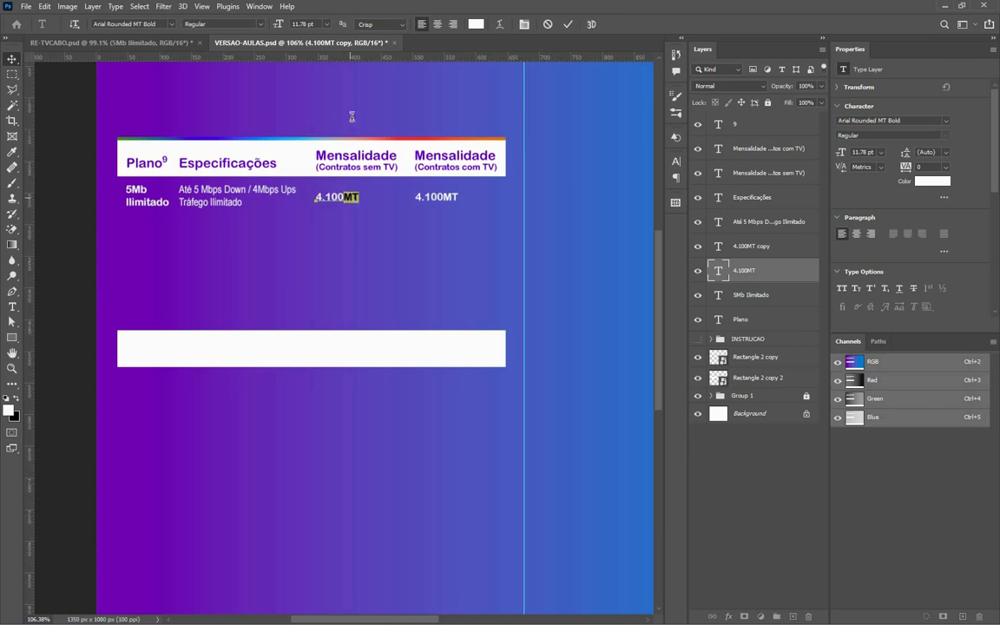
{"action": "left_click", "coordinate": [287, 25]}
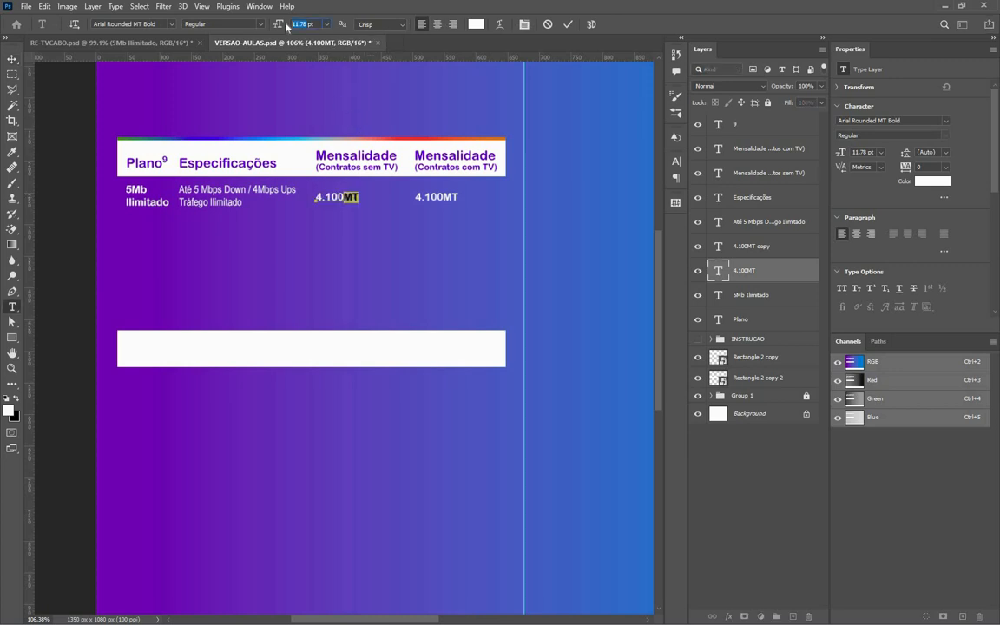
{"action": "type", "text": "10"}
{"action": "key", "text": "Return"}
{"action": "key", "text": "ctrl+a"}
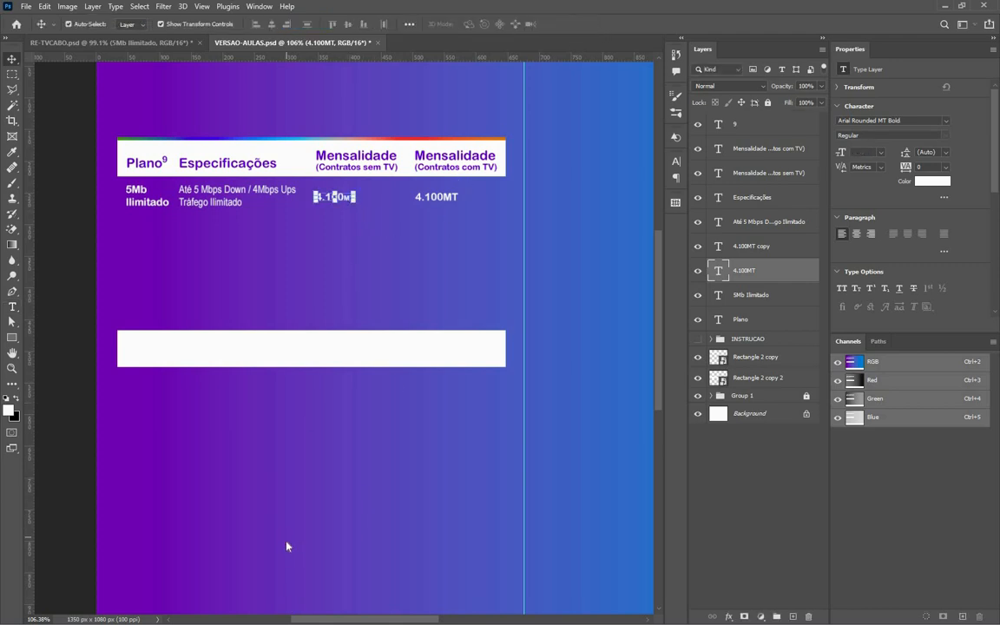
Switch to the Informacao document in Word and copy the price "3.900MT" under Mensalidade (Contratos com TV).
{"action": "key", "text": "super"}
{"action": "mouse_move", "coordinate": [335, 613]}
{"action": "left_click", "coordinate": [384, 564]}
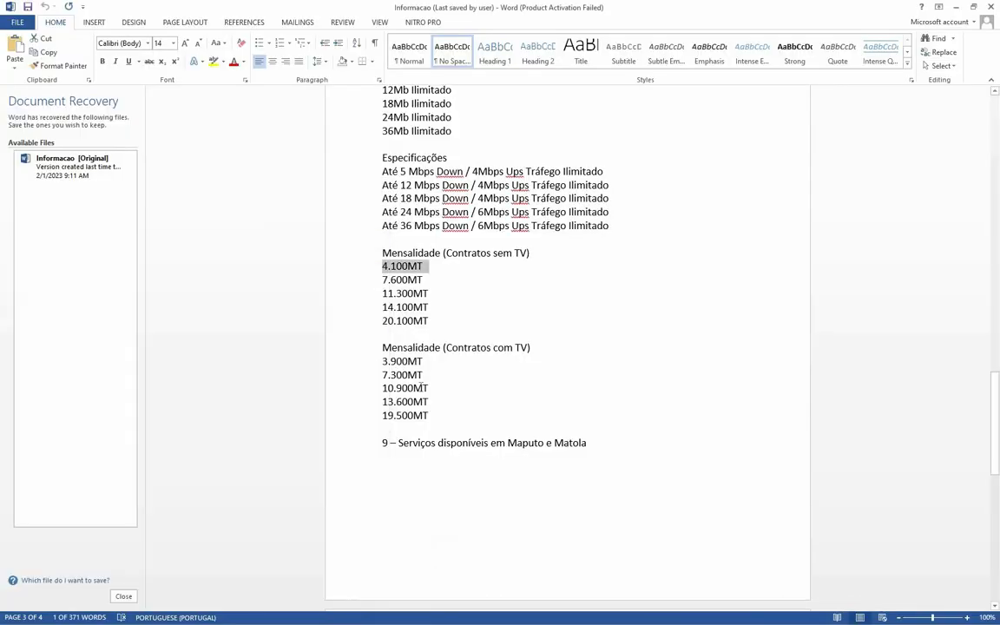
{"action": "triple_click", "coordinate": [370, 355]}
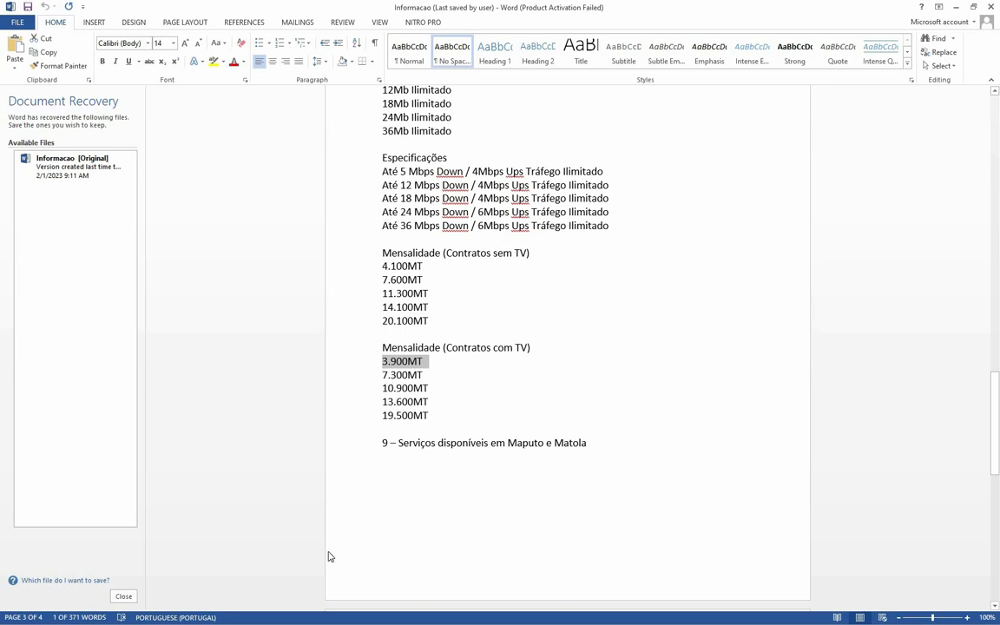
Back in Photoshop, replace the amount in the price copy under Mensalidade (Contratos com TV) with "3.900".
{"action": "key", "text": "super"}
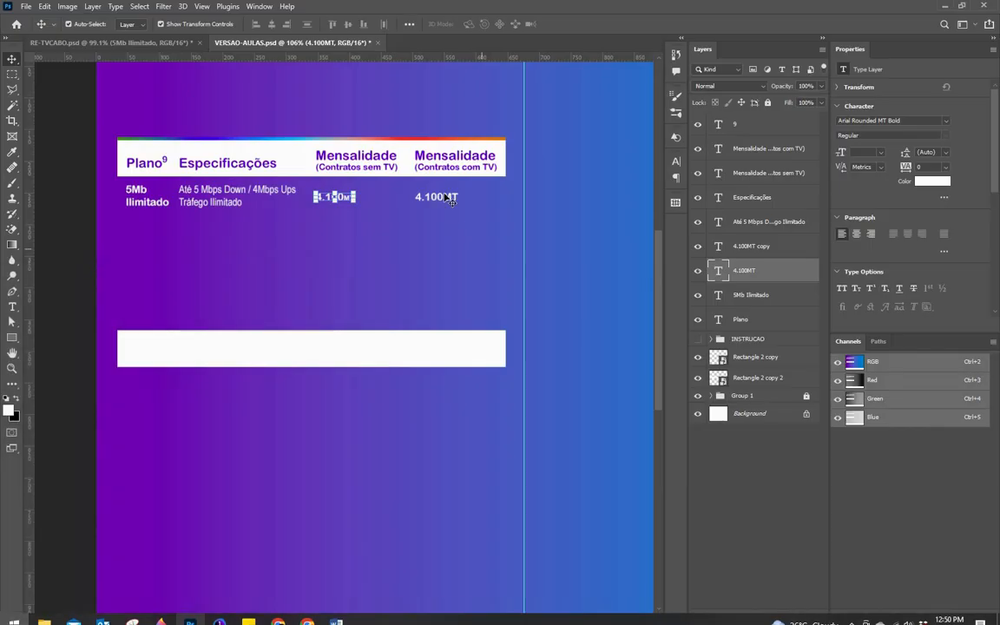
{"action": "left_click", "coordinate": [443, 199]}
{"action": "double_click", "coordinate": [443, 199]}
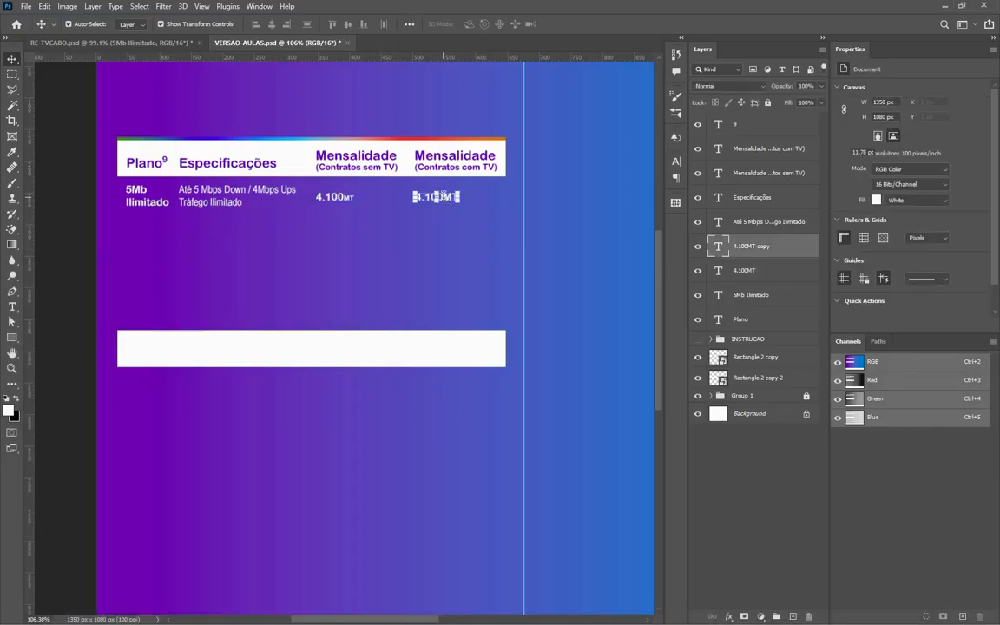
{"action": "left_click", "coordinate": [445, 197]}
{"action": "key", "text": "BackSpace"}
{"action": "key", "text": "BackSpace"}
{"action": "key", "text": "BackSpace"}
{"action": "key", "text": "BackSpace"}
{"action": "key", "text": "BackSpace"}
{"action": "type", "text": "3.900"}
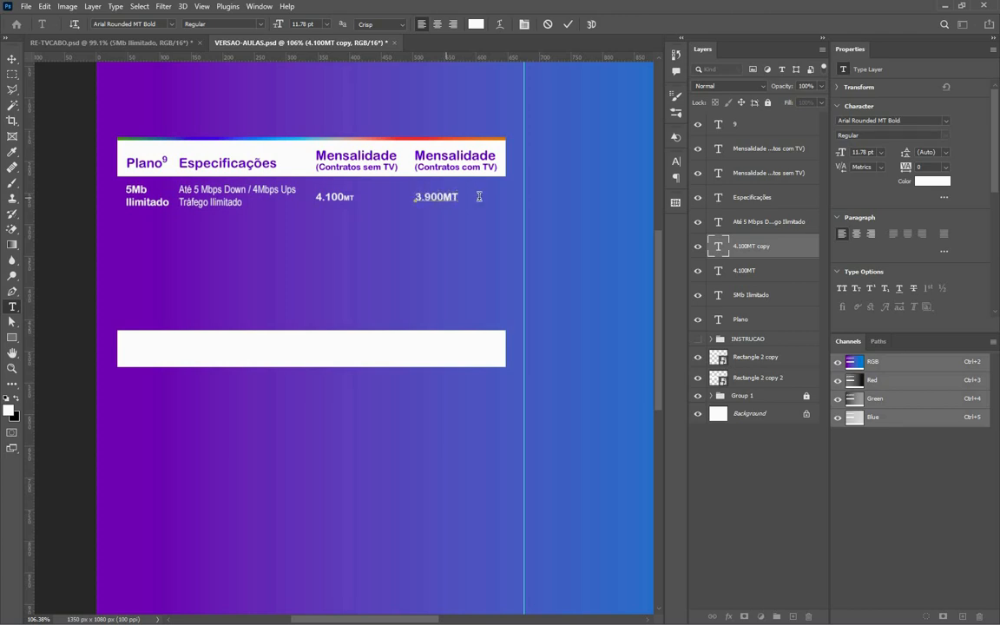
Set "MT" in the 3.900MT price to 8 pt and check the size of "MT" in the 4.100MT price.
{"action": "key", "text": "shift+End"}
{"action": "type", "text": "8"}
{"action": "key", "text": "Return"}
{"action": "left_click", "coordinate": [568, 24]}
{"action": "key", "text": "v"}
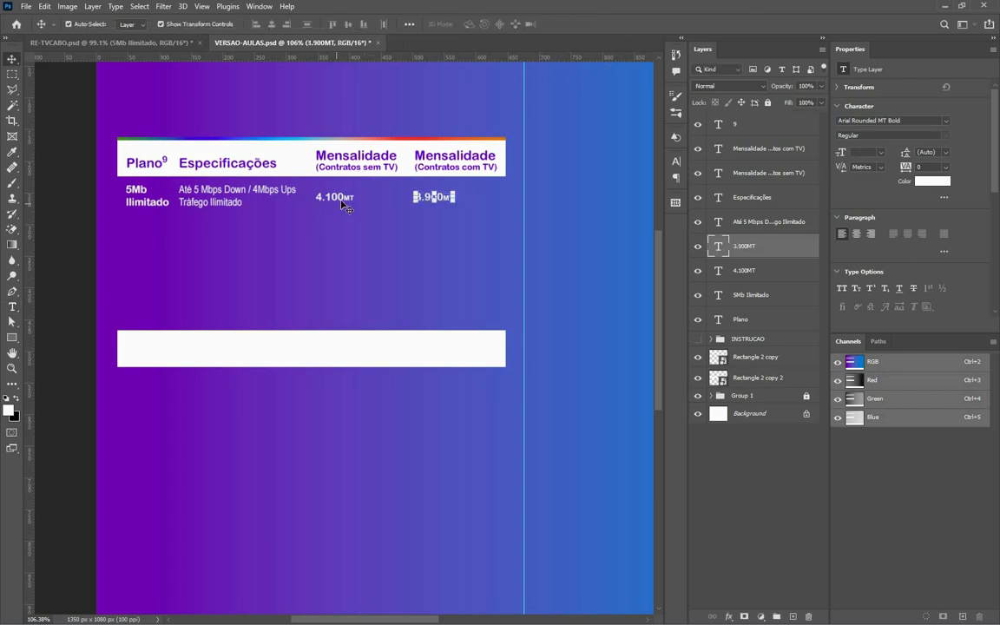
{"action": "left_click", "coordinate": [342, 202]}
{"action": "double_click", "coordinate": [343, 202]}
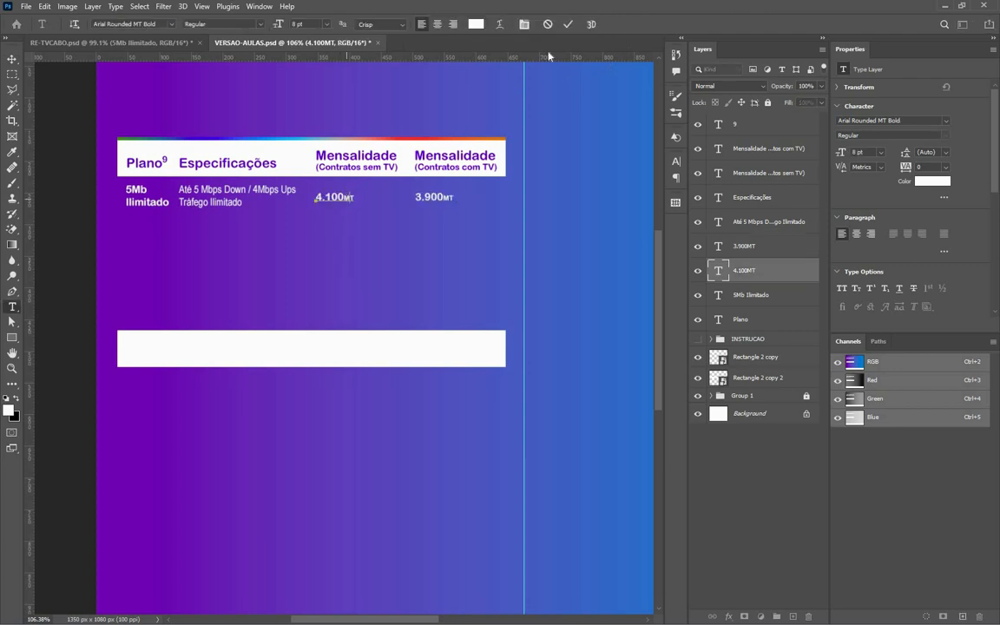
{"action": "key", "text": "v"}
{"action": "left_click", "coordinate": [437, 203]}
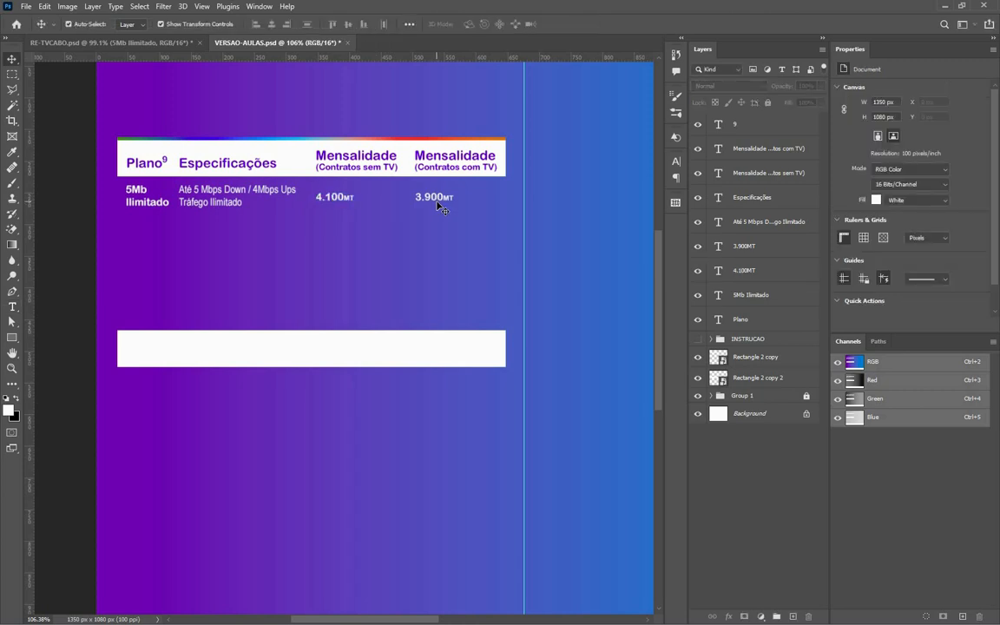
Switch to Chrome, look at the Planos de Internet Ilimitada table rows in tvcabo.pdf, and return to Photoshop.
{"action": "key", "text": "super"}
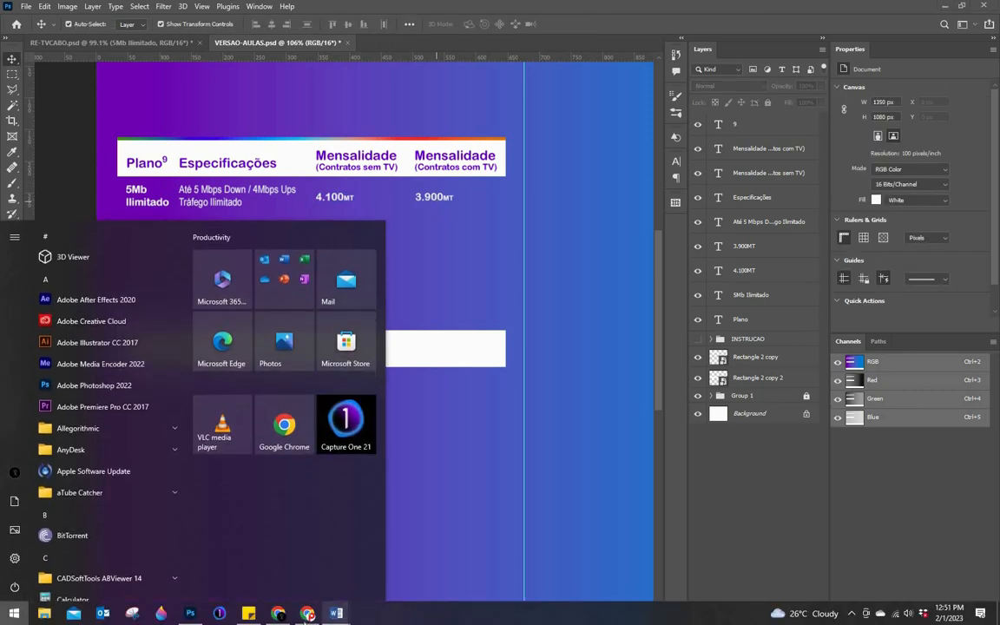
{"action": "left_click", "coordinate": [320, 617]}
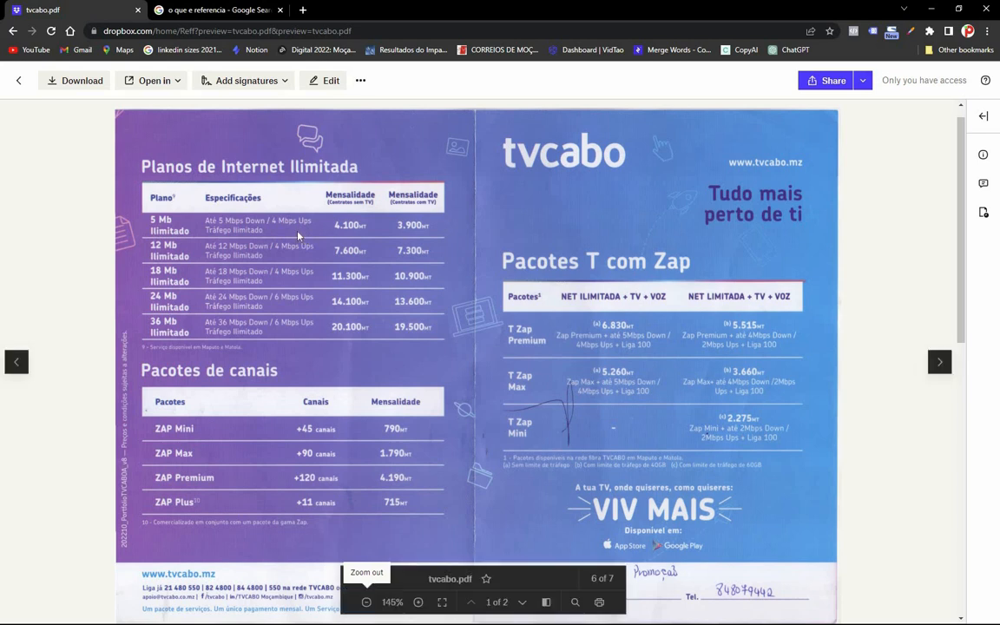
{"action": "key", "text": "super"}
{"action": "left_click", "coordinate": [190, 613]}
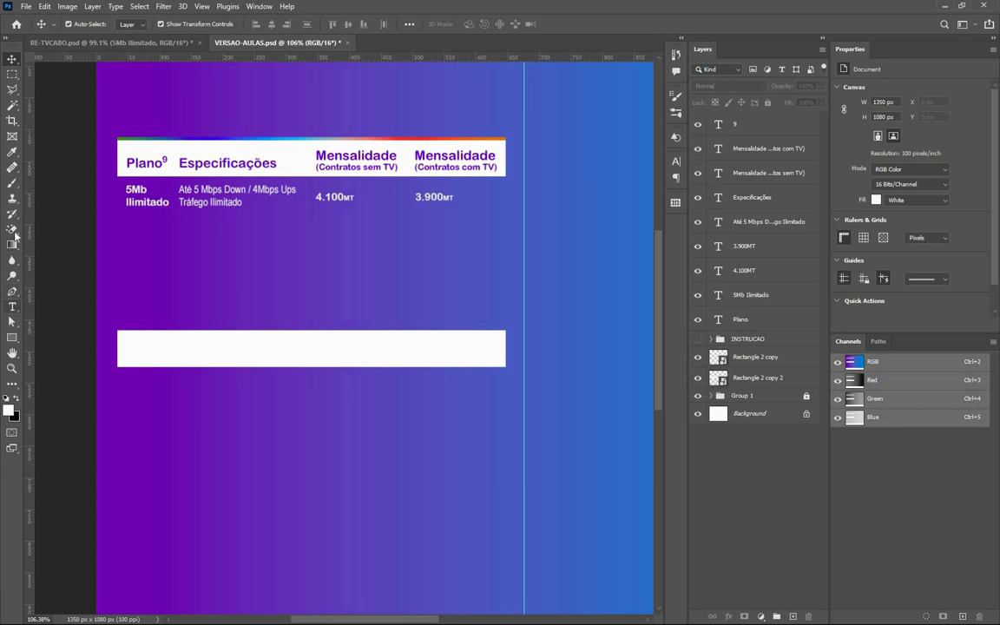
Draw a thin white rectangle about 614 x 2 px as a divider beneath the 5Mb Ilimitado row, spanning the table's width.
{"action": "left_click", "coordinate": [12, 337]}
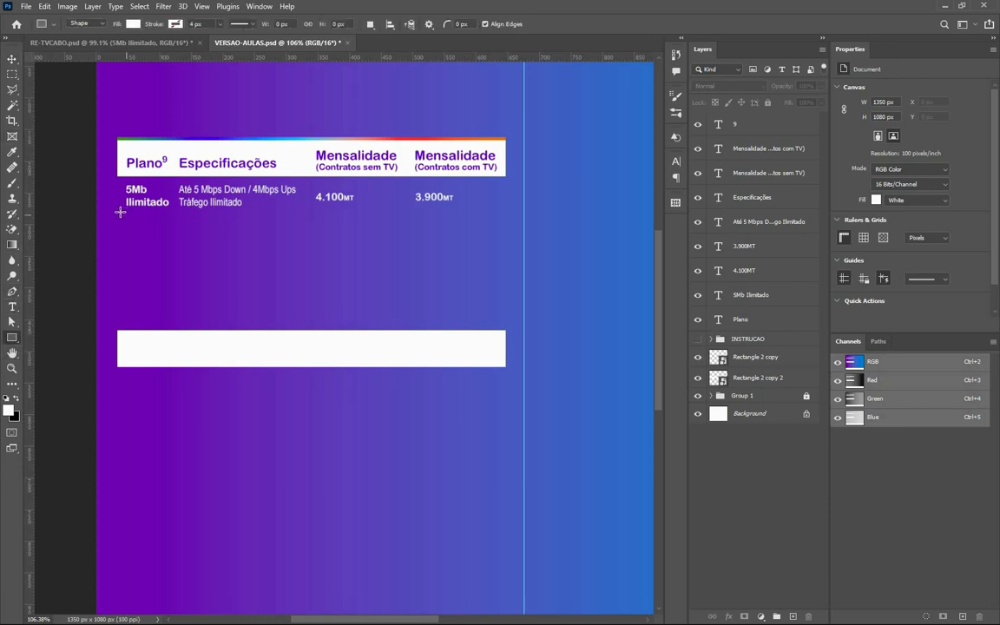
{"action": "left_click_drag", "start_coordinate": [117, 209], "coordinate": [505, 209]}
{"action": "left_click", "coordinate": [12, 58]}
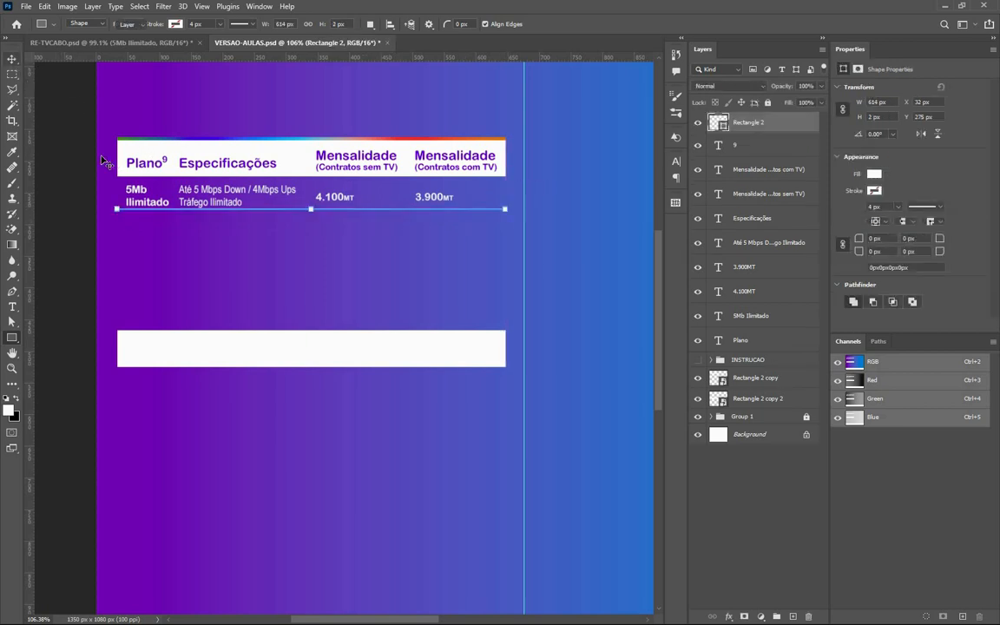
{"action": "left_click", "coordinate": [75, 153]}
Select the 5Mb Ilimitado row's texts with its divider line and duplicate them three times down the table.
{"action": "scroll", "coordinate": [388, 289], "scroll_direction": "down", "scroll_amount": 2}
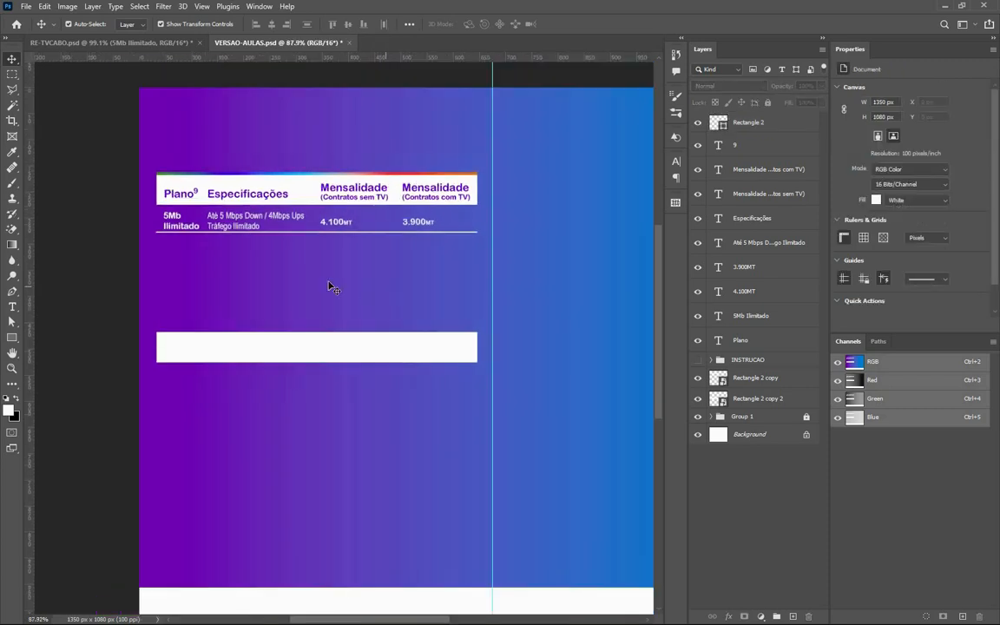
{"action": "scroll", "coordinate": [260, 243], "scroll_direction": "up", "scroll_amount": 1}
{"action": "scroll", "coordinate": [252, 236], "scroll_direction": "up", "scroll_amount": 3}
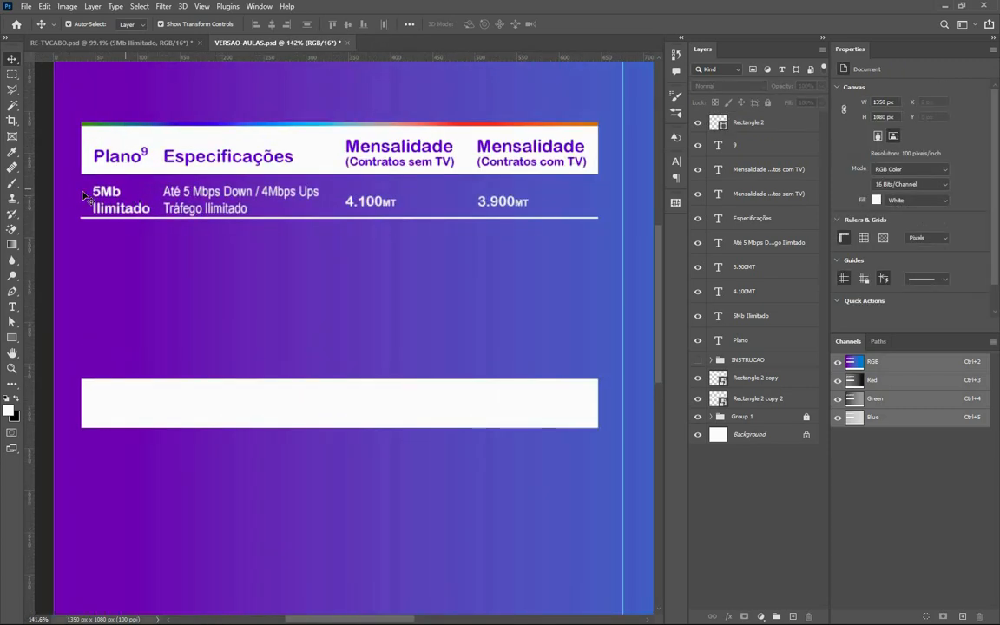
{"action": "left_click_drag", "start_coordinate": [68, 187], "coordinate": [606, 227]}
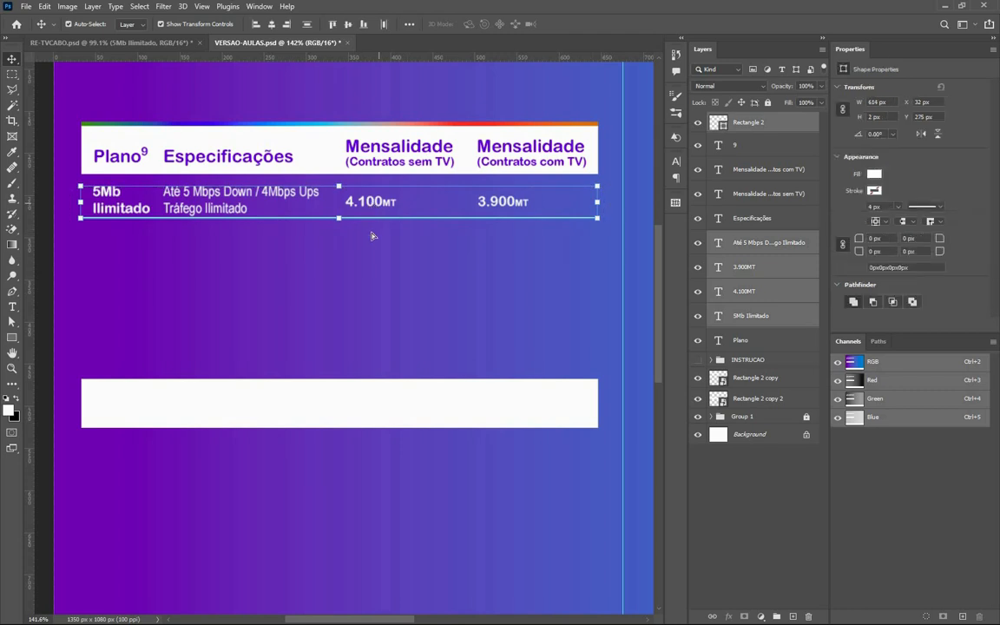
{"action": "left_click_drag", "start_coordinate": [371, 206], "coordinate": [366, 365]}
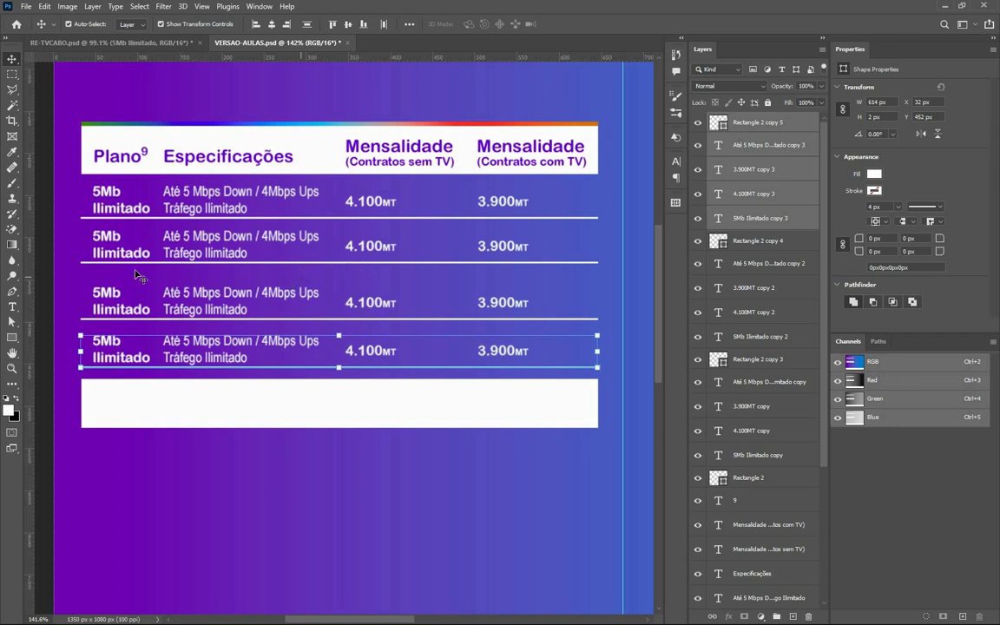
{"action": "scroll", "coordinate": [134, 276], "scroll_direction": "down", "scroll_amount": 5}
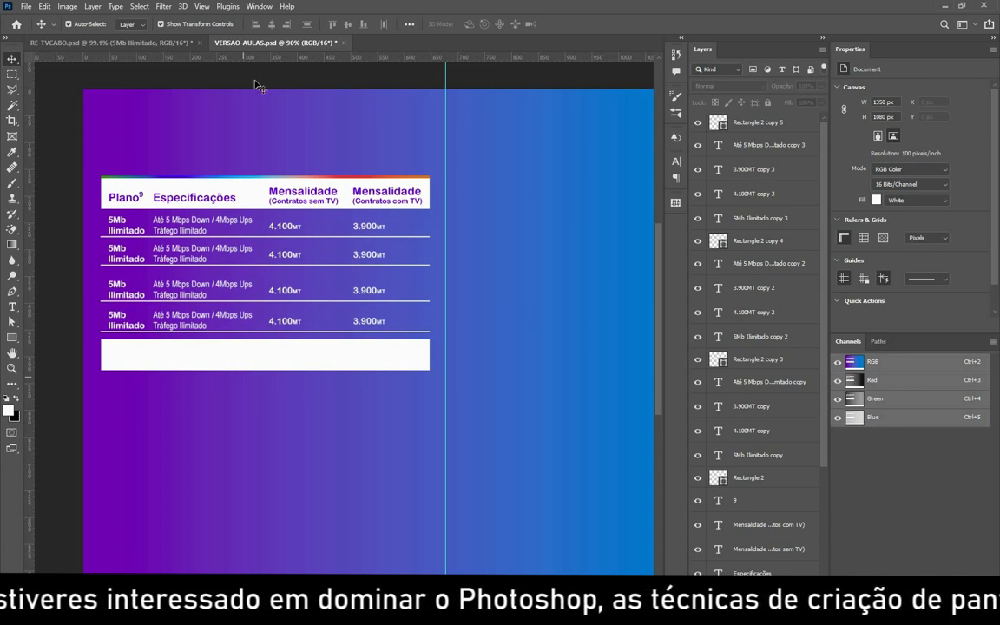
Switch to the RE-TVCABO.psd document, fit the whole layout in view and examine the finished tables.
{"action": "left_click", "coordinate": [144, 43]}
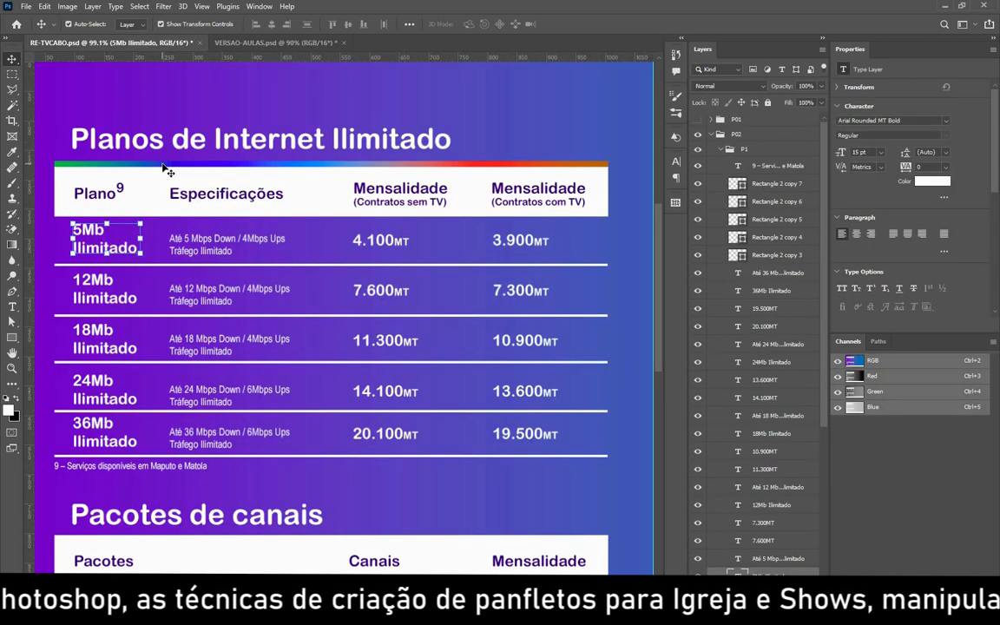
{"action": "key", "text": "ctrl"}
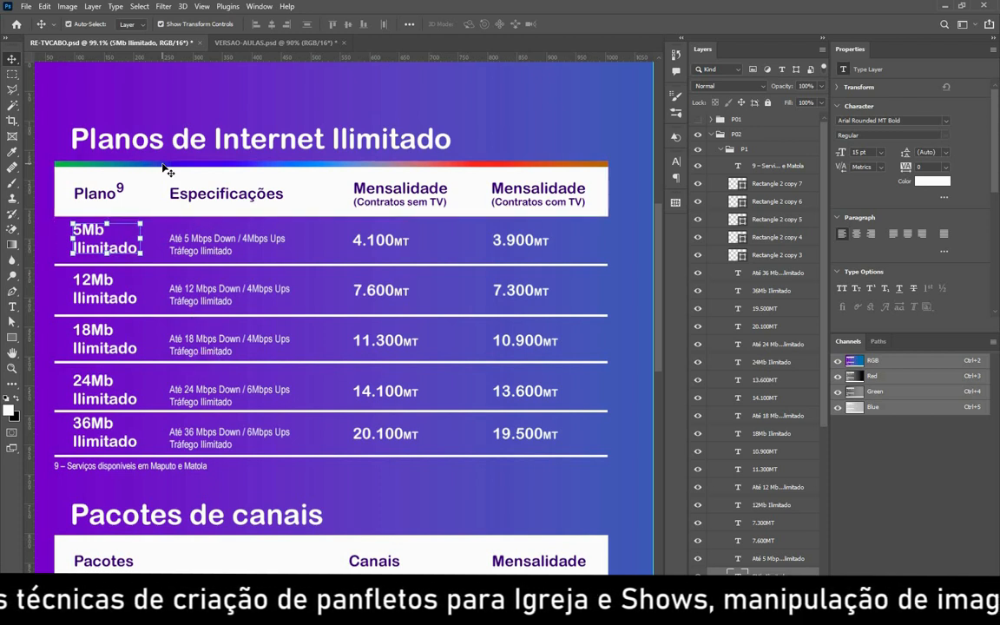
{"action": "key", "text": "ctrl+0"}
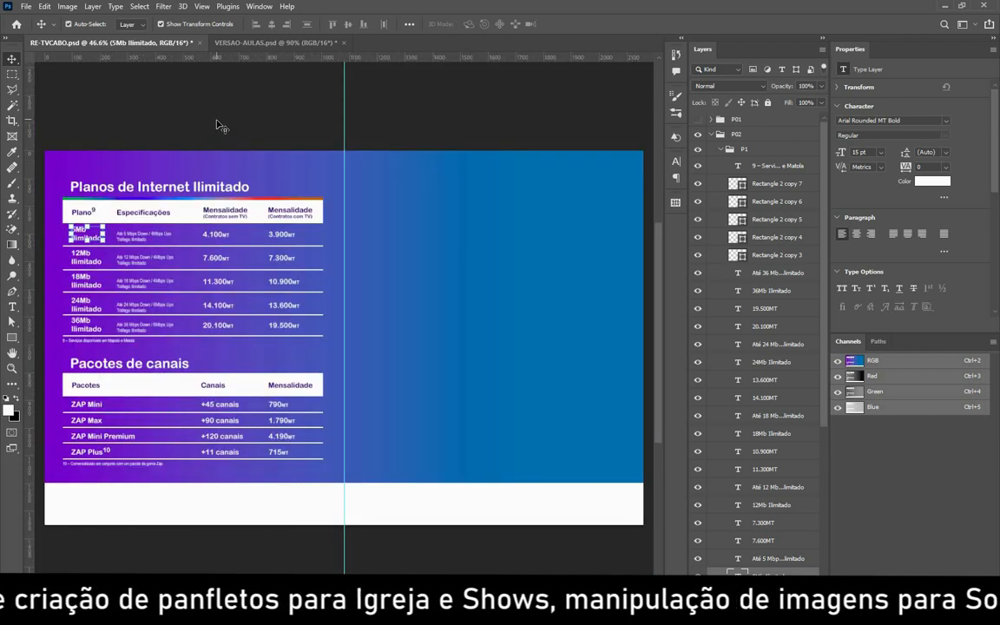
{"action": "left_click", "coordinate": [220, 126]}
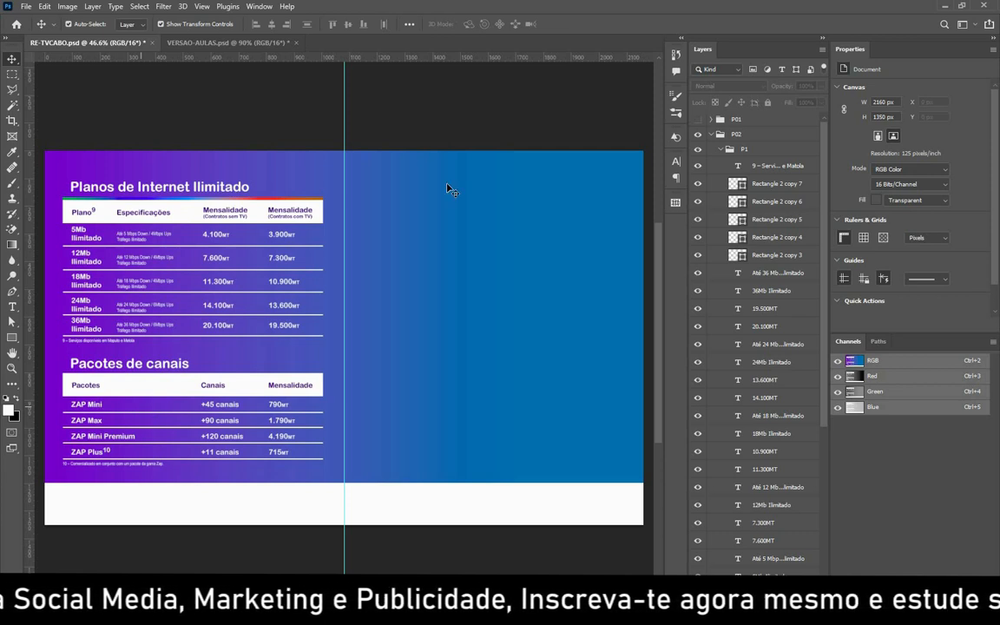
Collapse the P1 and P02 layer groups, hide P02 and show the P01 group.
{"action": "left_click", "coordinate": [720, 150]}
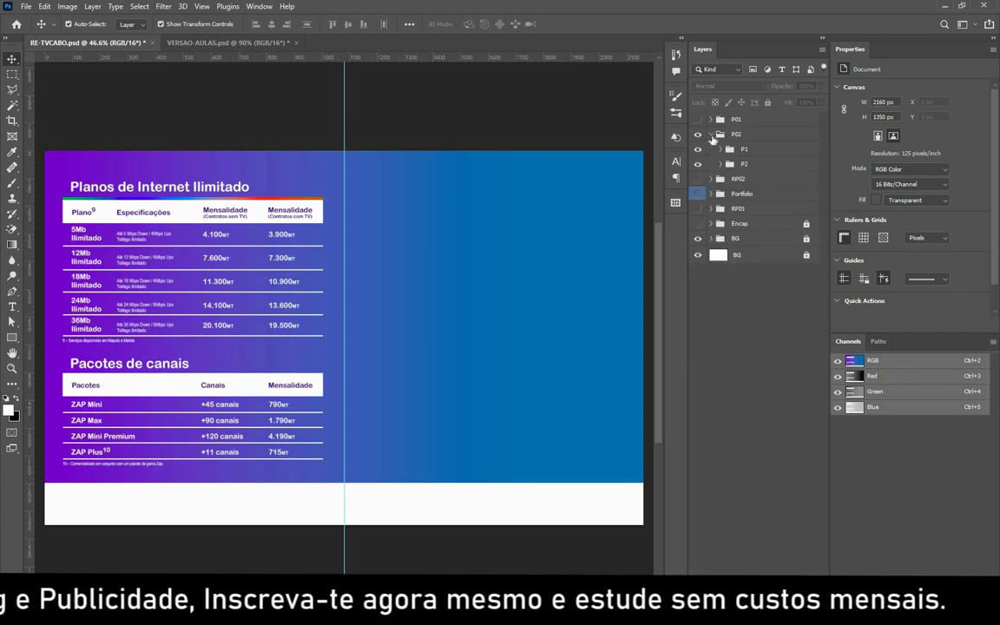
{"action": "left_click", "coordinate": [712, 135]}
{"action": "left_click", "coordinate": [697, 134]}
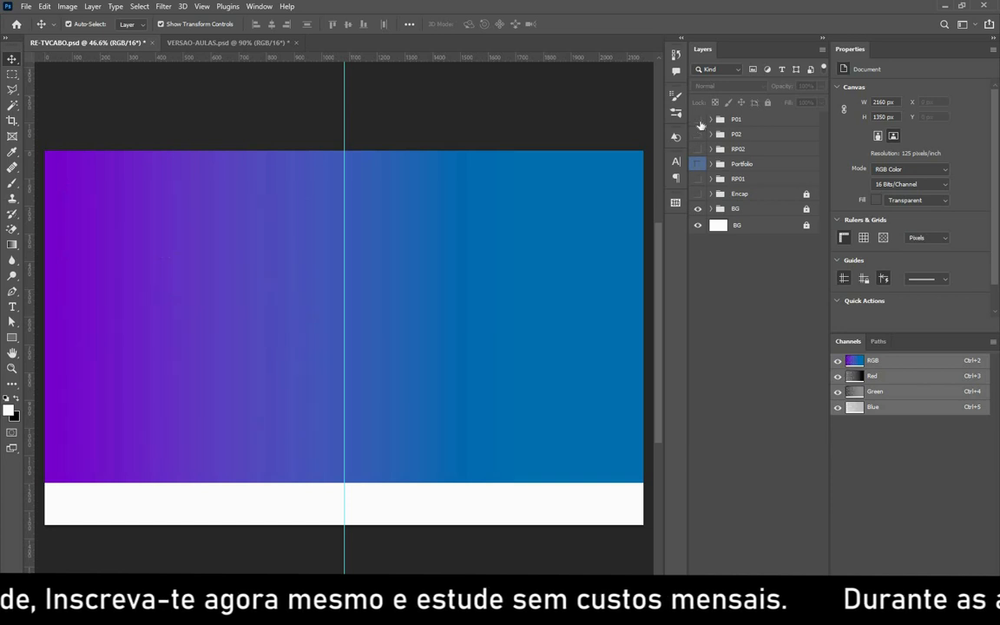
{"action": "left_click", "coordinate": [698, 120]}
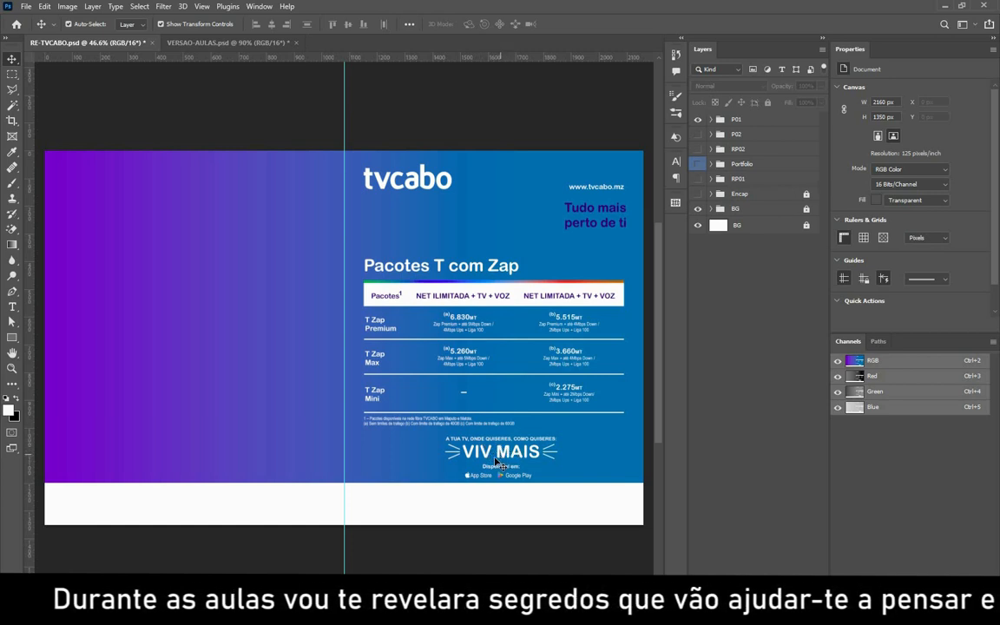
Compare the Pacotes T com Zap and VIV MAIS sections in RE-TVCABO.psd with the layout in VERSAO-AULAS.psd.
{"action": "left_click", "coordinate": [233, 42]}
{"action": "left_click", "coordinate": [89, 43]}
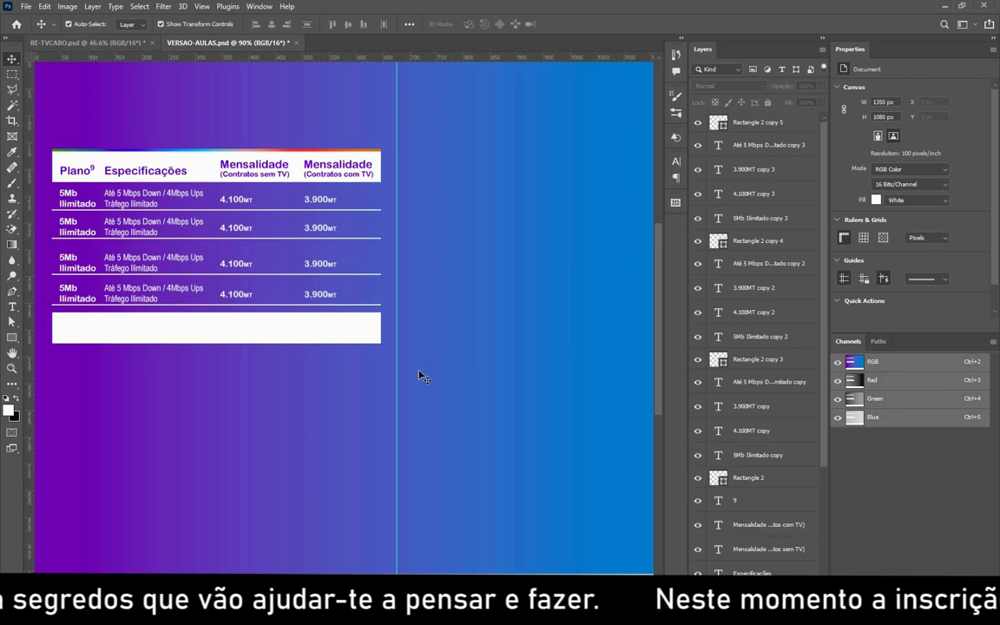
{"action": "scroll", "coordinate": [534, 468], "scroll_direction": "up", "scroll_amount": 5}
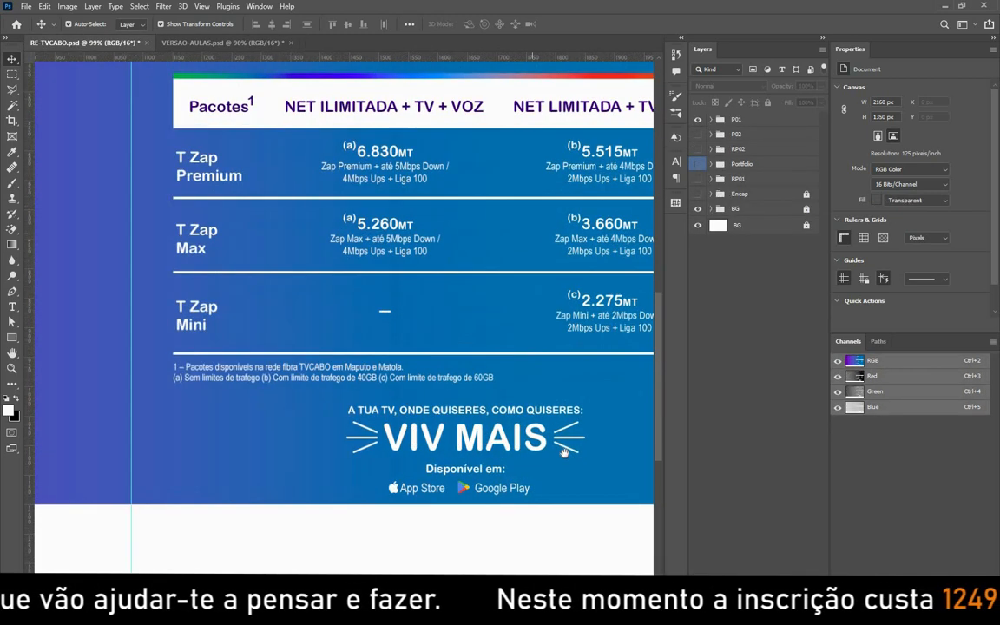
{"action": "left_click_drag", "start_coordinate": [450, 408], "coordinate": [257, 193]}
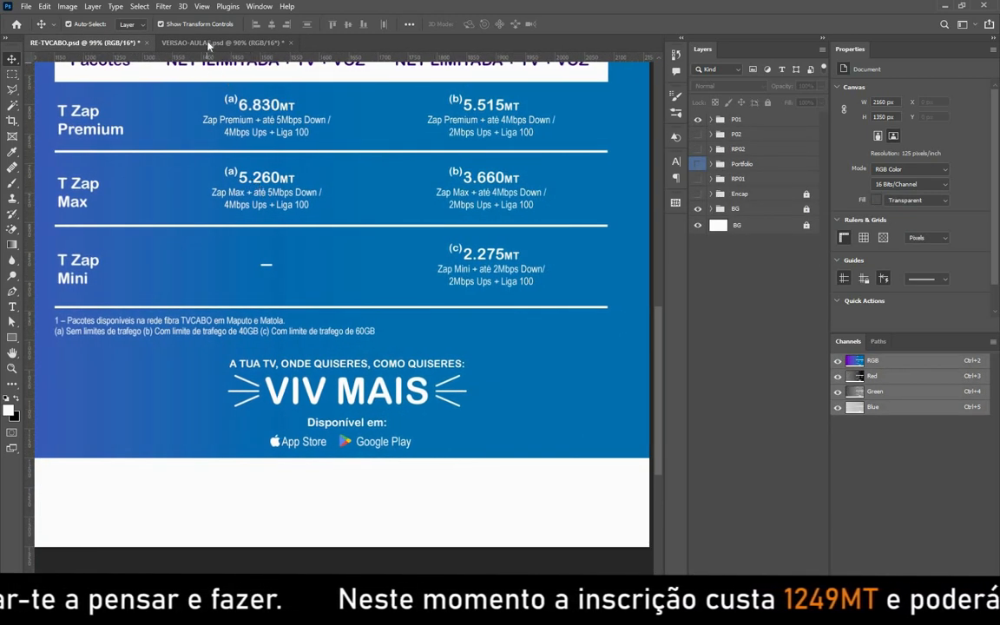
{"action": "left_click", "coordinate": [189, 43]}
{"action": "left_click_drag", "start_coordinate": [553, 467], "coordinate": [526, 480]}
{"action": "left_click", "coordinate": [113, 43]}
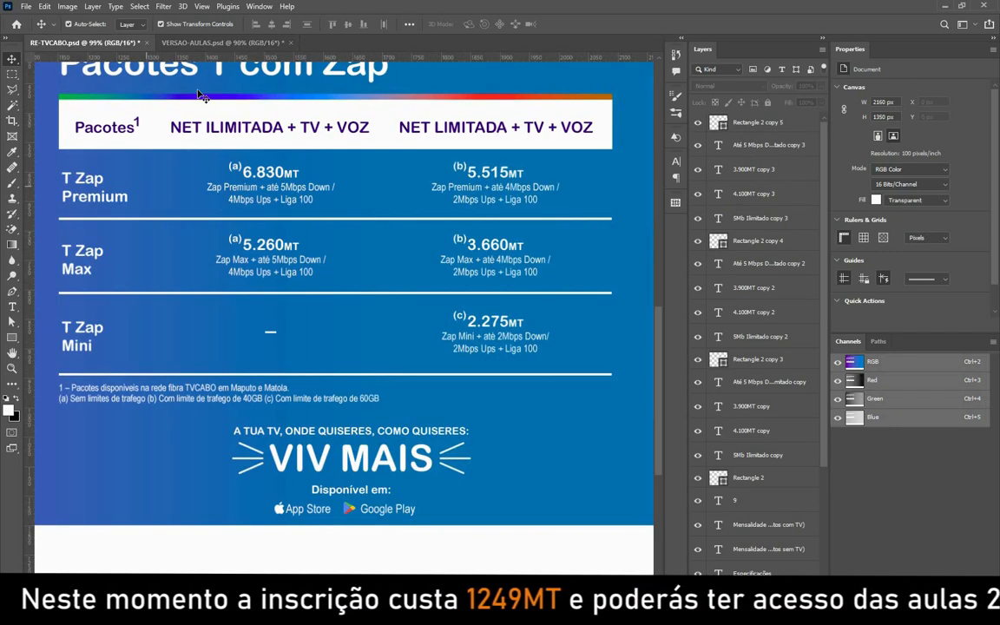
{"action": "left_click", "coordinate": [191, 45]}
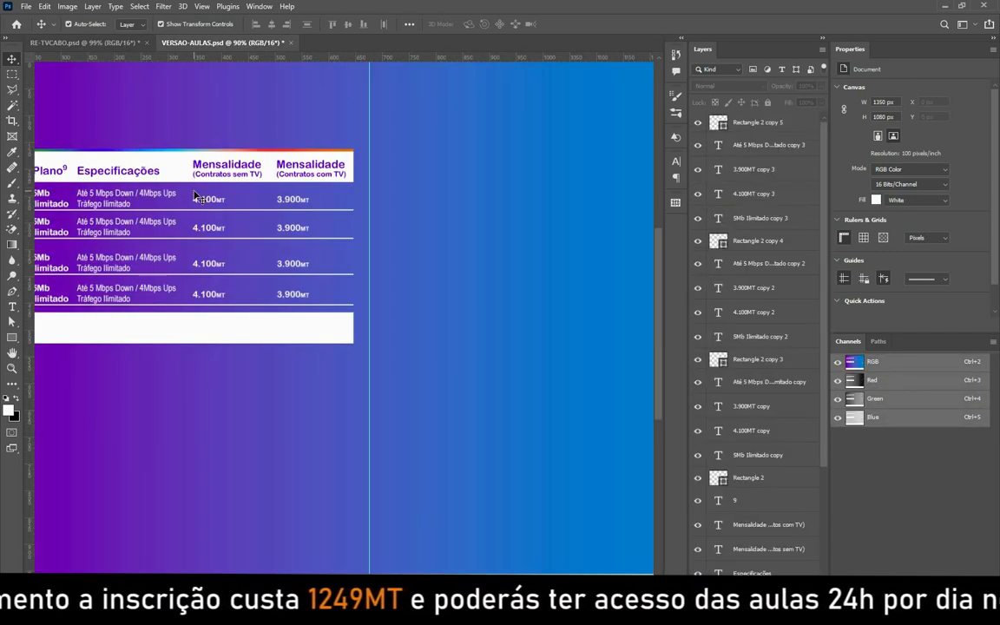
{"action": "scroll", "coordinate": [193, 187], "scroll_direction": "down", "scroll_amount": 1}
{"action": "left_click_drag", "start_coordinate": [184, 218], "coordinate": [236, 229]}
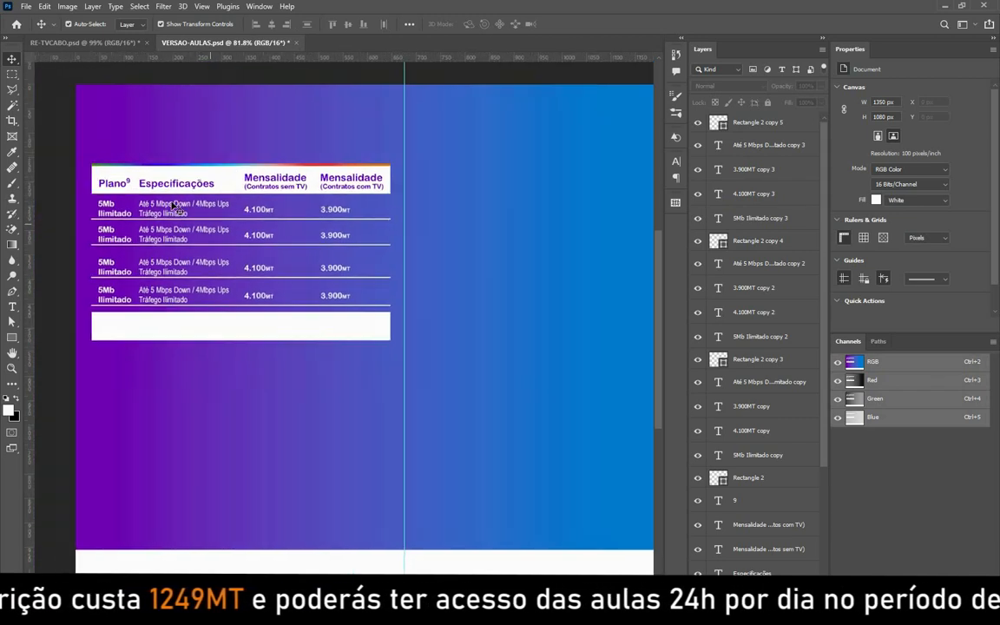
In RE-TVCABO.psd, show the P02 group together with P01 to view the complete layout.
{"action": "left_click", "coordinate": [83, 42]}
{"action": "scroll", "coordinate": [222, 276], "scroll_direction": "down", "scroll_amount": 5}
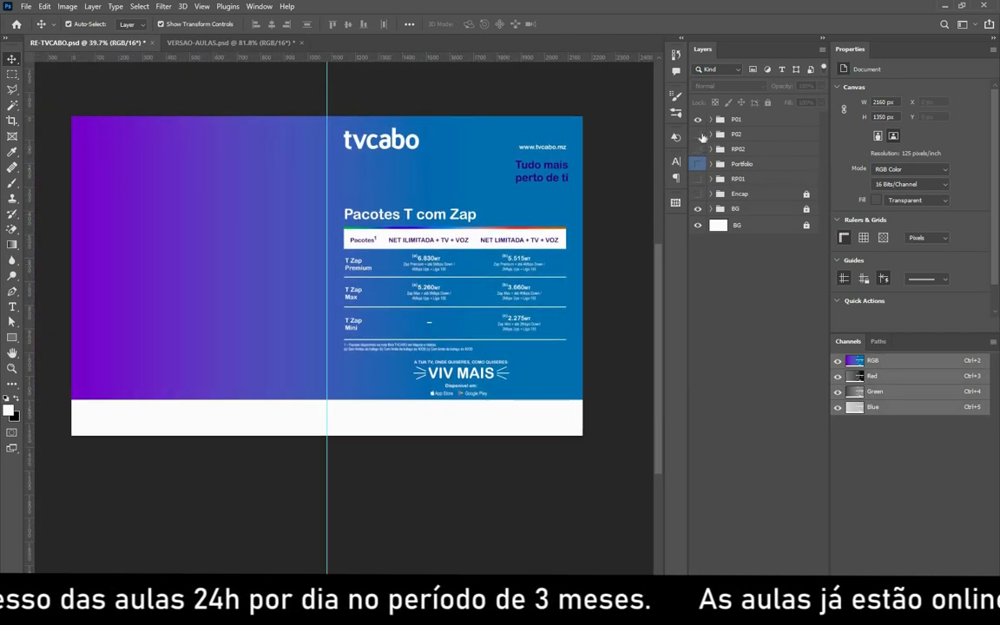
{"action": "left_click", "coordinate": [697, 134]}
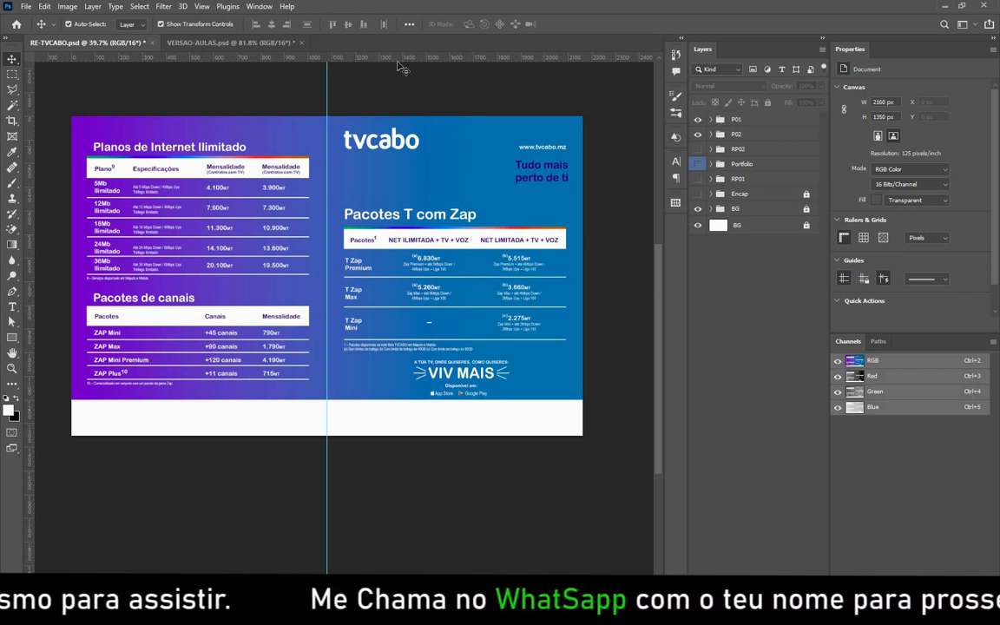
In VERSAO-AULAS.psd, move the INSTRUCAO group to the top of the layer stack and make it visible.
{"action": "left_click", "coordinate": [256, 43]}
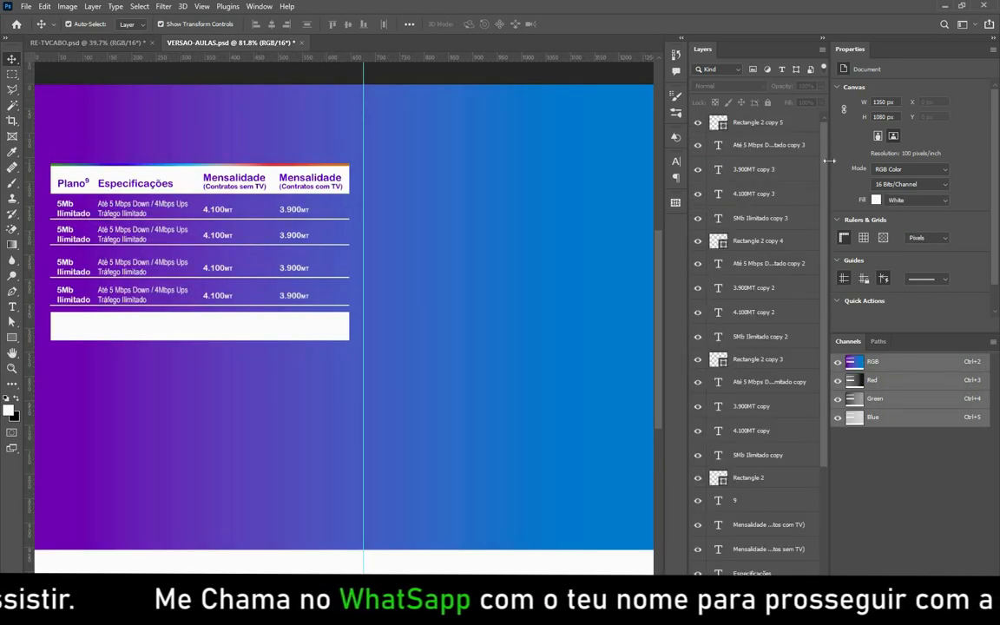
{"action": "scroll", "coordinate": [797, 486], "scroll_direction": "down", "scroll_amount": 5}
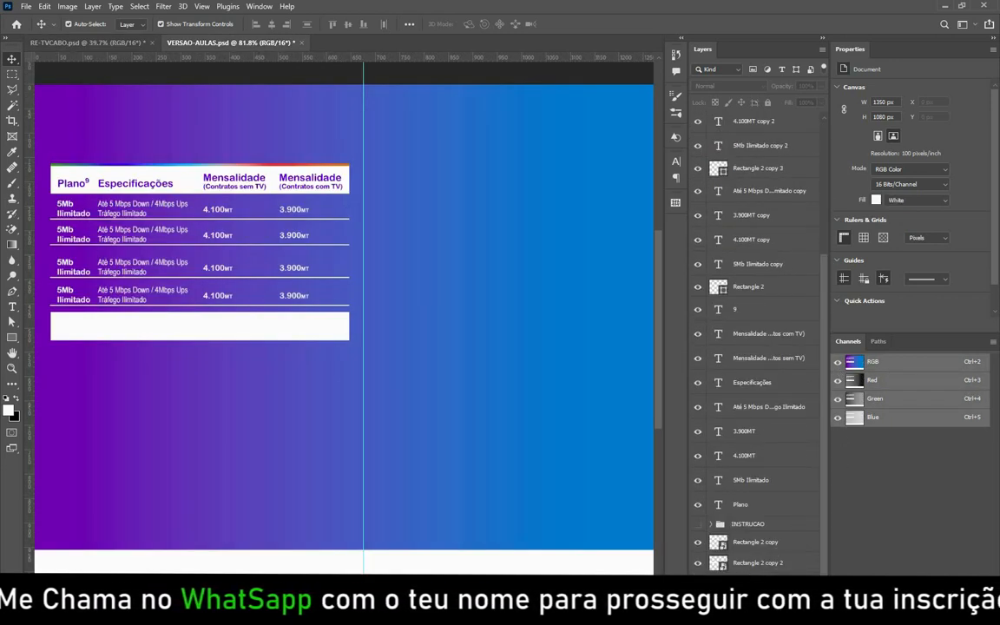
{"action": "left_click", "coordinate": [746, 583]}
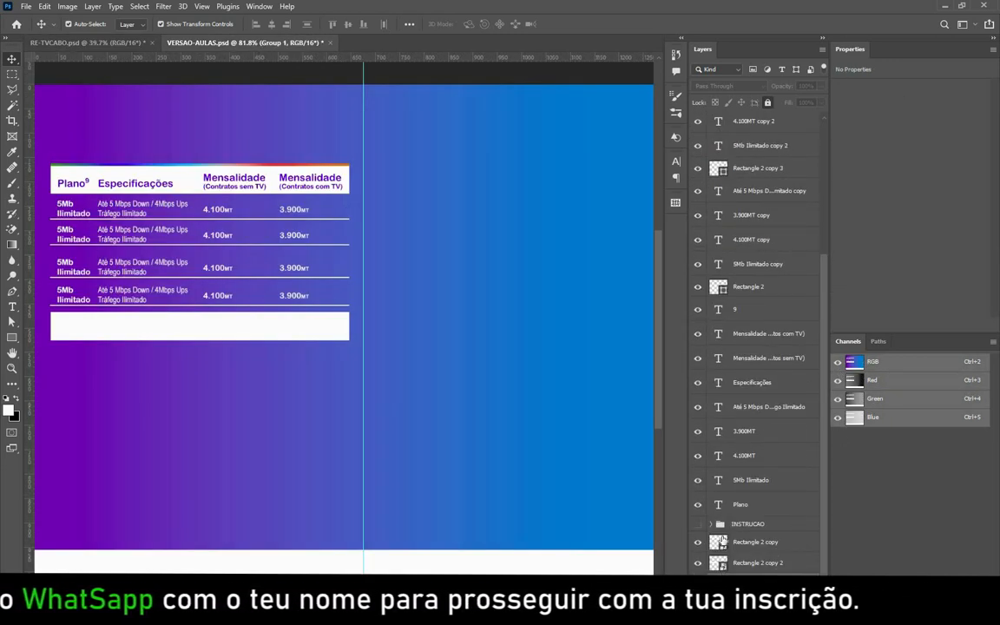
{"action": "left_click_drag", "start_coordinate": [723, 540], "coordinate": [711, 123]}
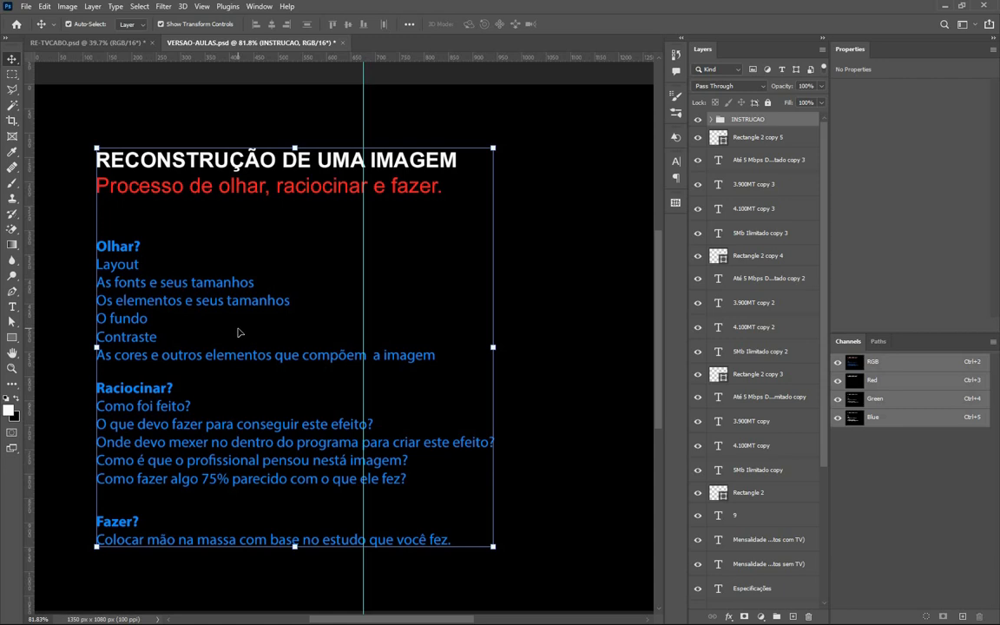
Hide the INSTRUCAO group and move the empty white bar down, leaving a gap below the four plan rows.
{"action": "key", "text": "ctrl+minus"}
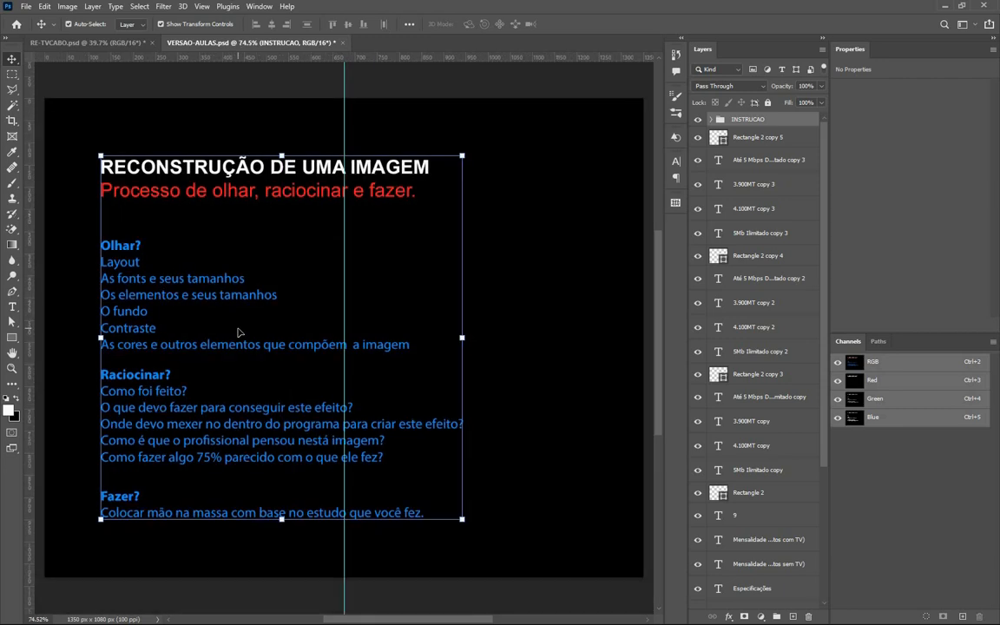
{"action": "left_click", "coordinate": [699, 119]}
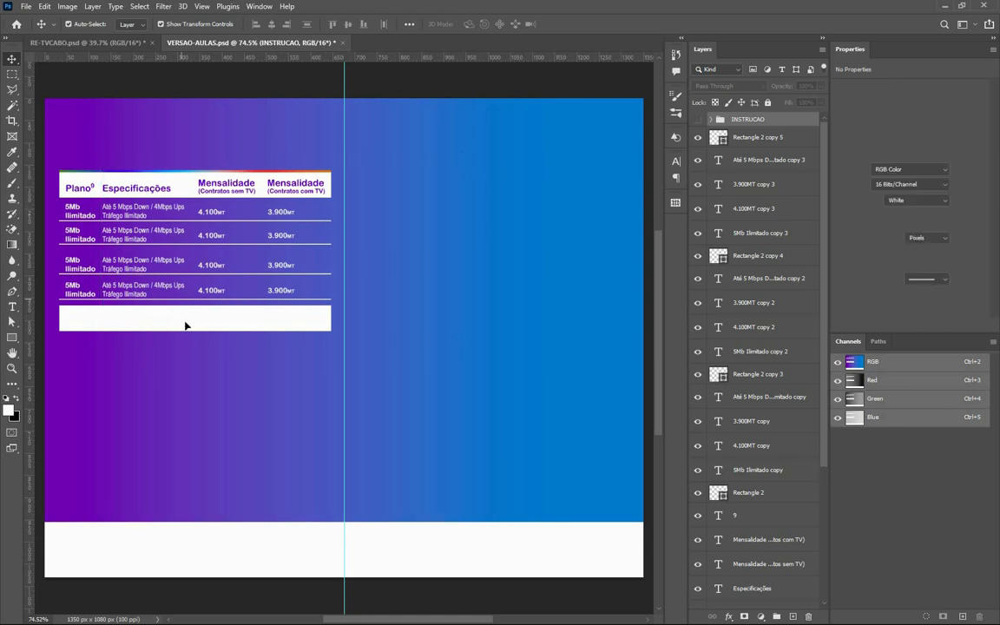
{"action": "left_click_drag", "start_coordinate": [185, 310], "coordinate": [185, 347]}
{"action": "left_click_drag", "start_coordinate": [159, 294], "coordinate": [156, 299]}
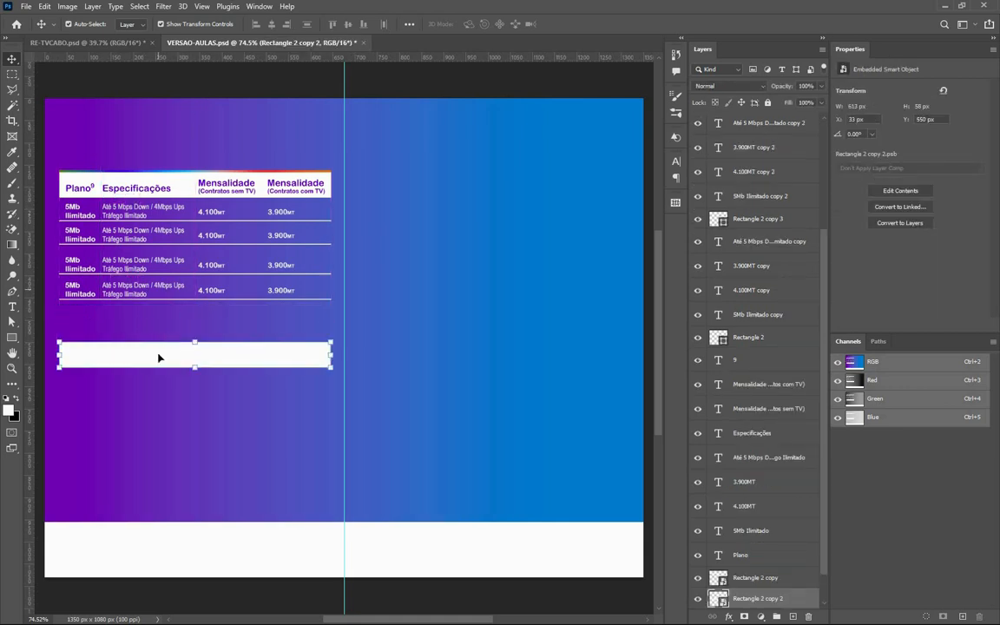
Duplicate the four plan rows directly beneath the lowered white bar and check the layout against RE-TVCABO.psd.
{"action": "mouse_move", "coordinate": [312, 314]}
{"action": "left_mouse_down"}
{"action": "mouse_move", "coordinate": [67, 231]}
{"action": "mouse_move", "coordinate": [61, 205]}
{"action": "left_mouse_up"}
{"action": "left_click_drag", "start_coordinate": [64, 342], "coordinate": [69, 377]}
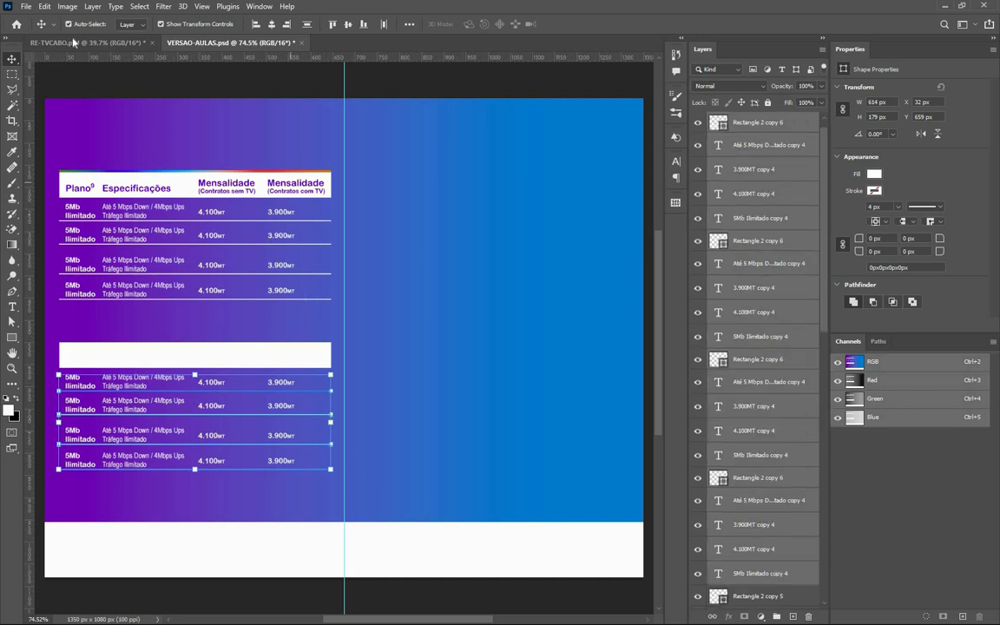
{"action": "key", "text": "ctrl+Tab"}
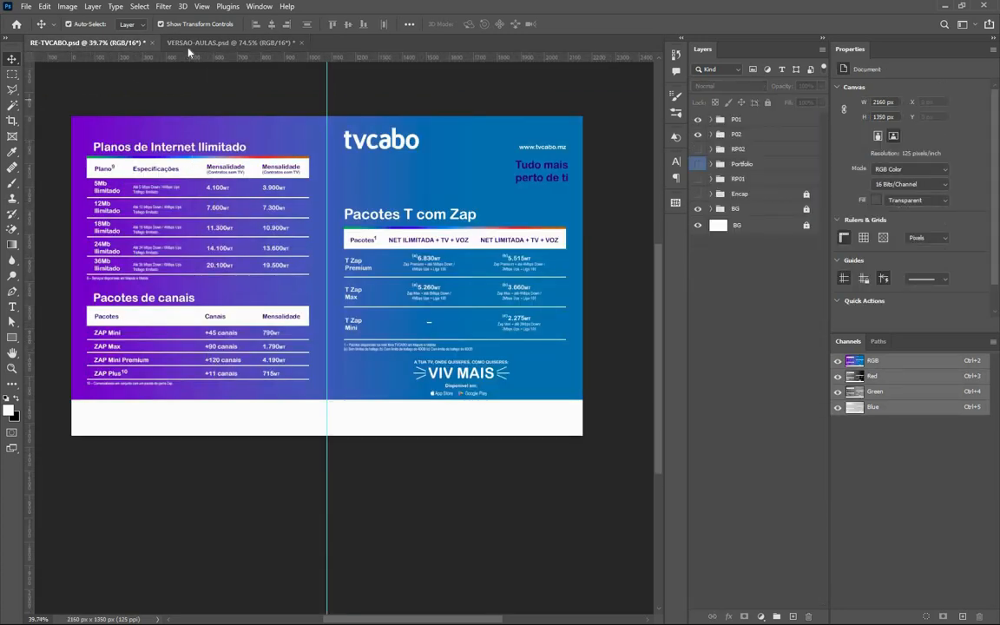
{"action": "left_click", "coordinate": [174, 43]}
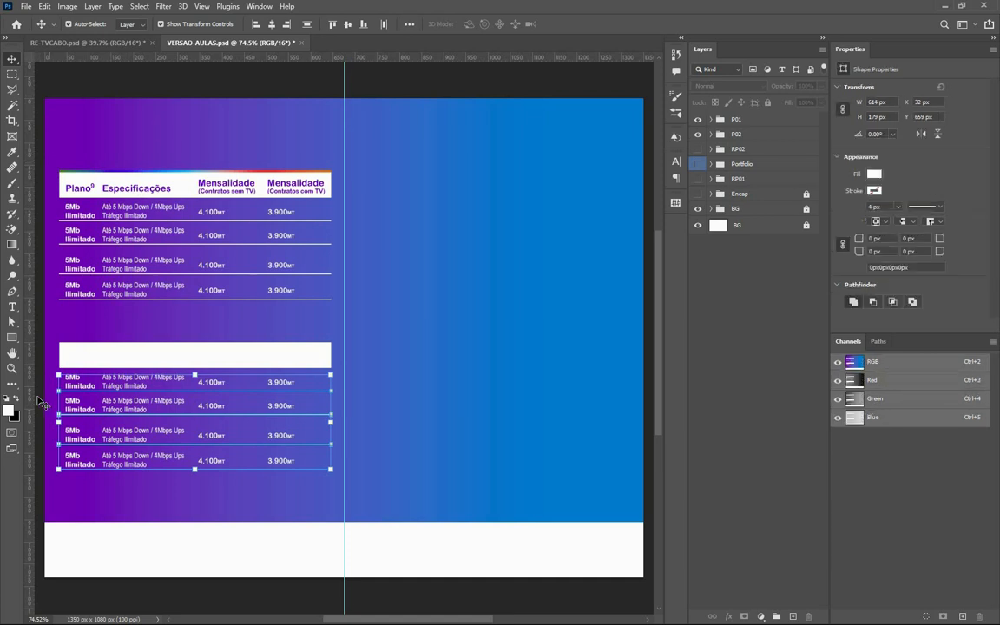
Copy the title "Planos de Internet Ilimitado" from RE-TVCABO.psd into a new text layer above the plan table in VERSAO-AULAS.psd.
{"action": "key", "text": "t"}
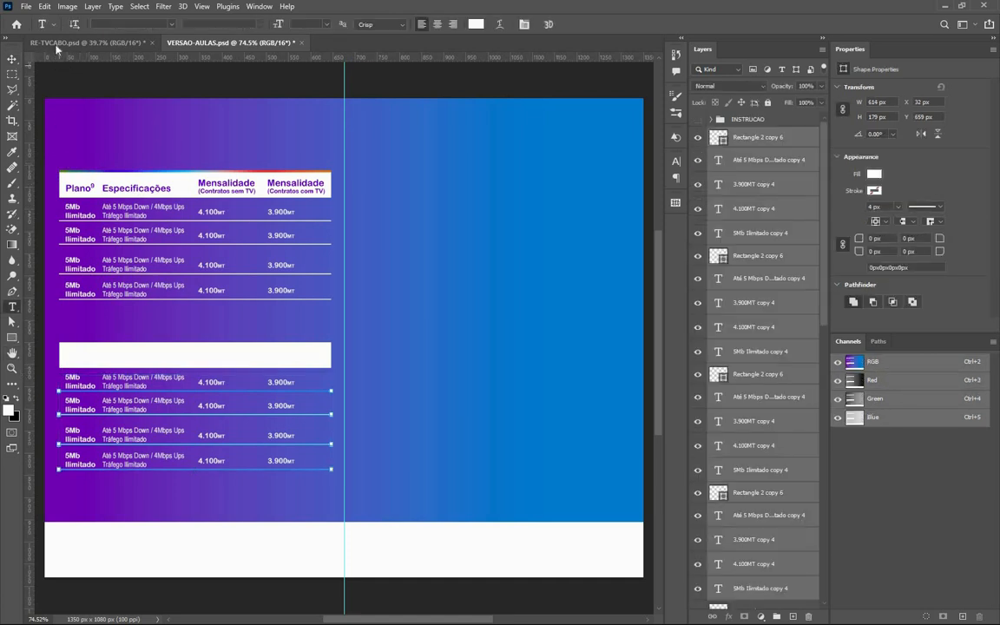
{"action": "left_click", "coordinate": [59, 43]}
{"action": "left_click", "coordinate": [130, 147]}
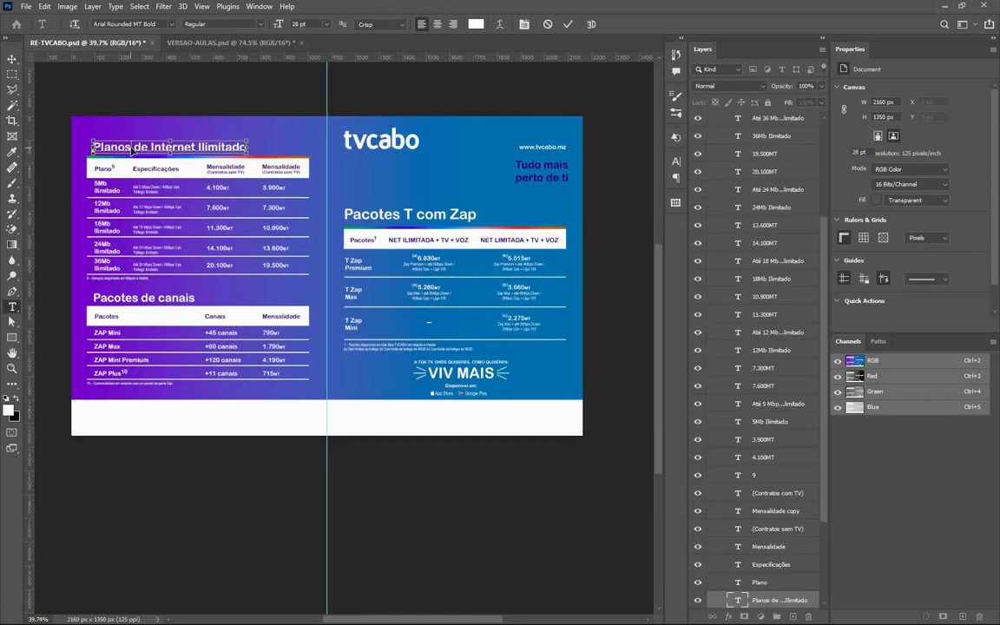
{"action": "key", "text": "ctrl+a"}
{"action": "key", "text": "ctrl+c"}
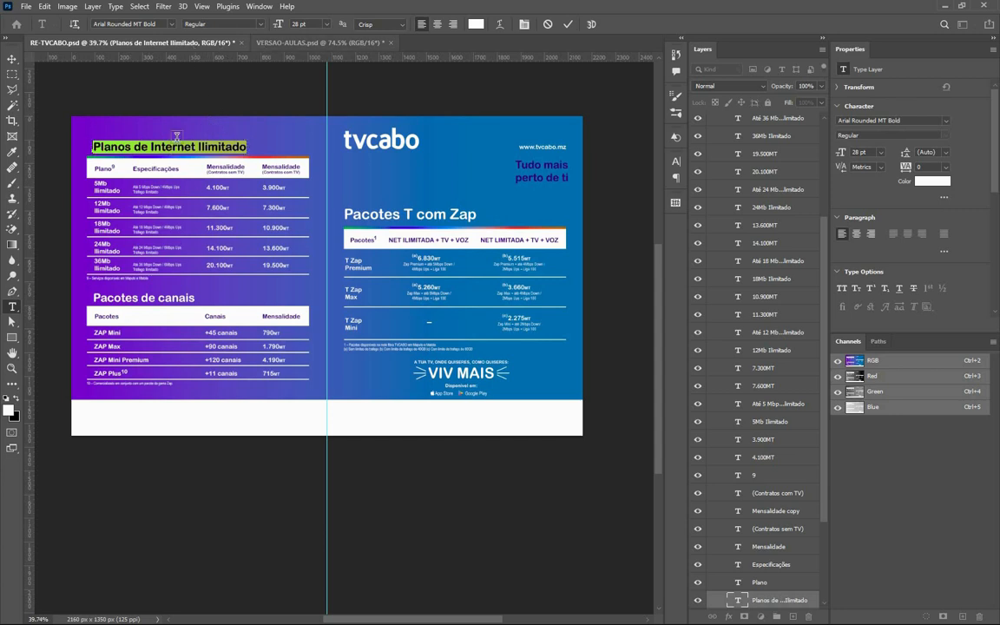
{"action": "left_click", "coordinate": [308, 44]}
{"action": "left_click", "coordinate": [67, 154]}
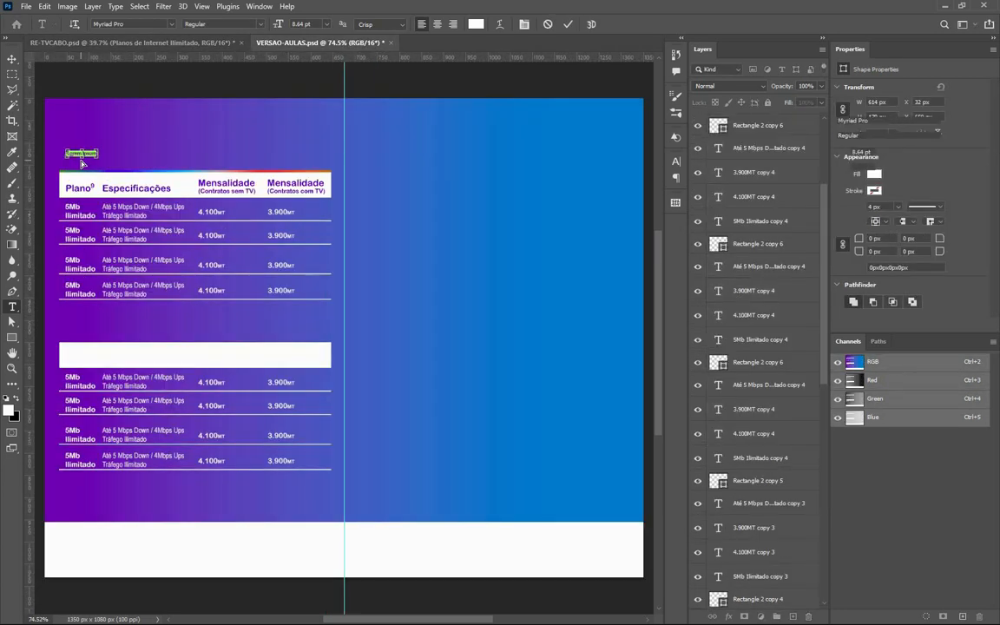
{"action": "key", "text": "ctrl+v"}
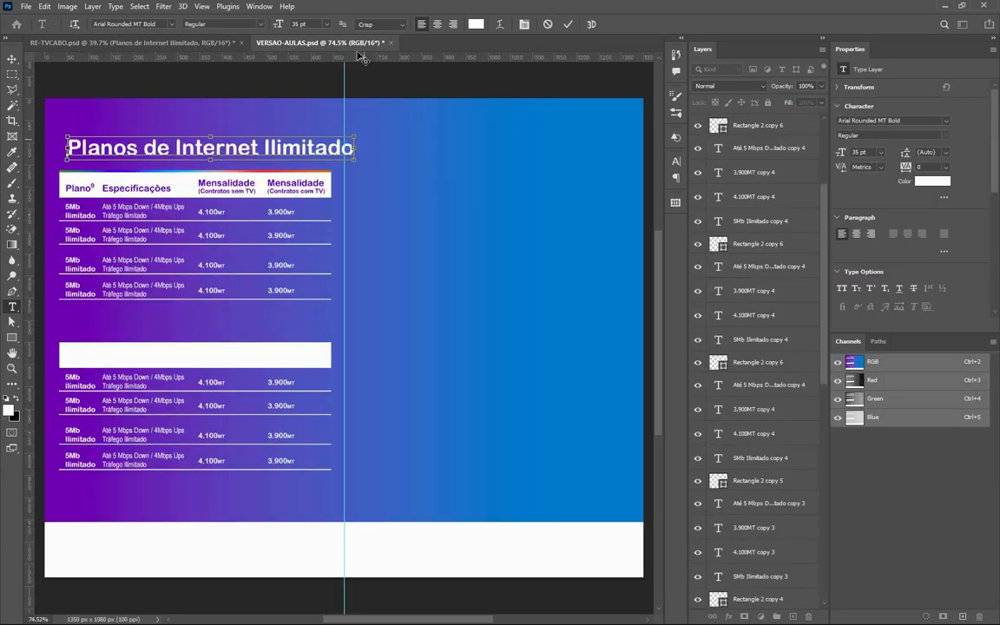
Set the pasted title's font size to 21 pt.
{"action": "key", "text": "ctrl+a"}
{"action": "left_click_drag", "start_coordinate": [278, 25], "coordinate": [271, 26]}
{"action": "key", "text": "ctrl+Return"}
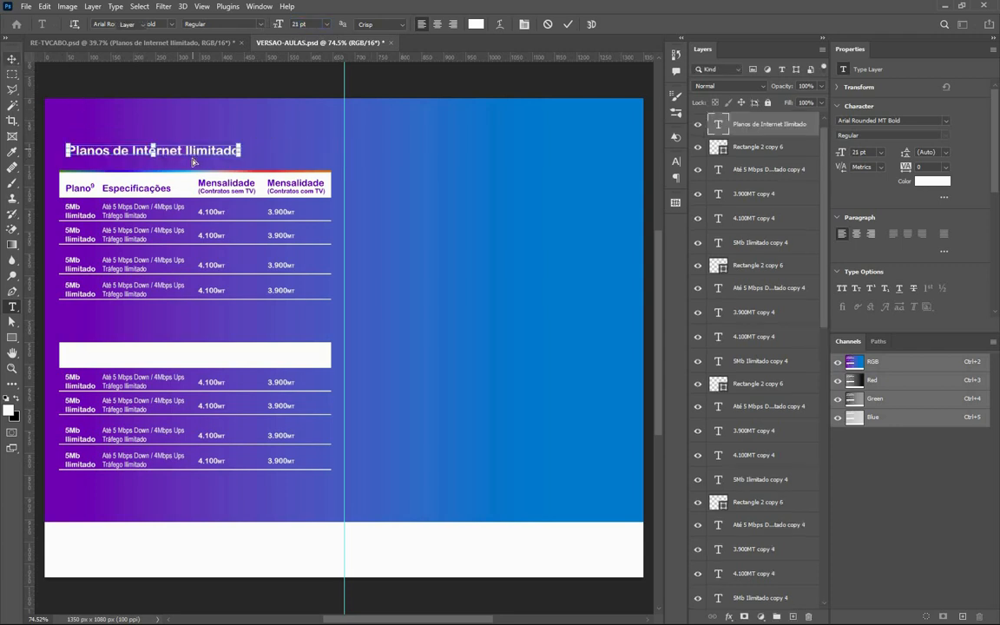
Move the "Planos de Internet Ilimitado" title just above the first table's header and duplicate it above the second white bar.
{"action": "key", "text": "v"}
{"action": "left_click_drag", "start_coordinate": [193, 150], "coordinate": [191, 159]}
{"action": "left_click", "coordinate": [275, 160]}
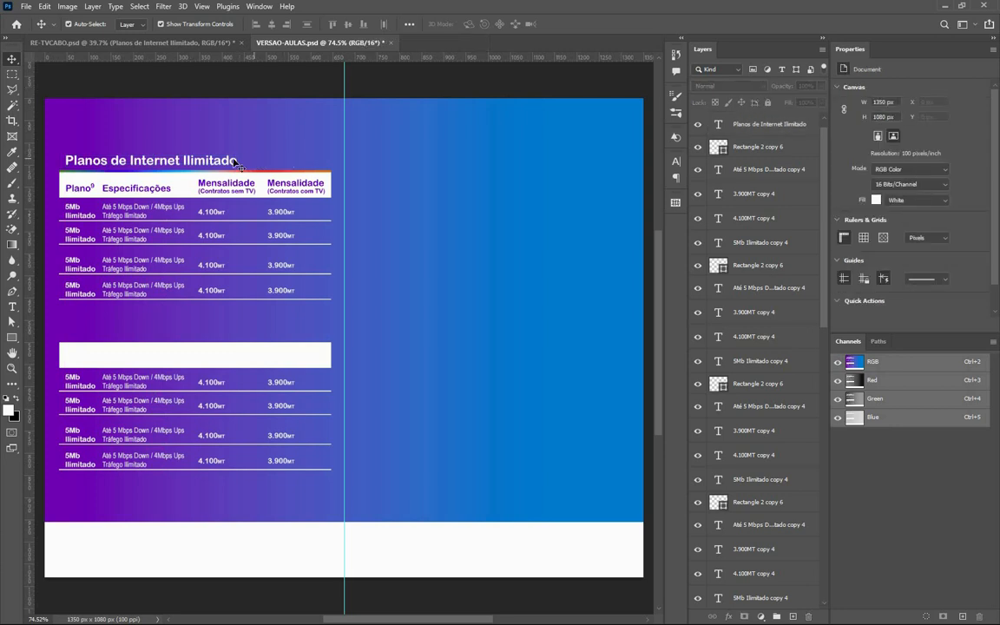
{"action": "left_click_drag", "start_coordinate": [224, 161], "coordinate": [209, 334]}
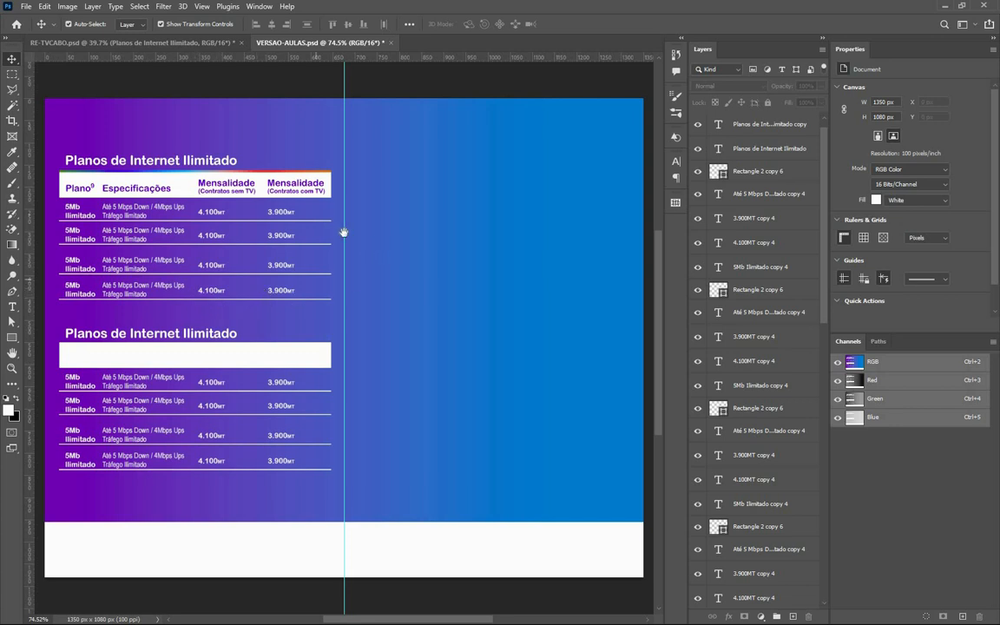
Duplicate the "Mensalidade (Contratos com TV)" text into the lower part of the blue area and open the copy for editing.
{"action": "left_click_drag", "start_coordinate": [387, 253], "coordinate": [370, 258]}
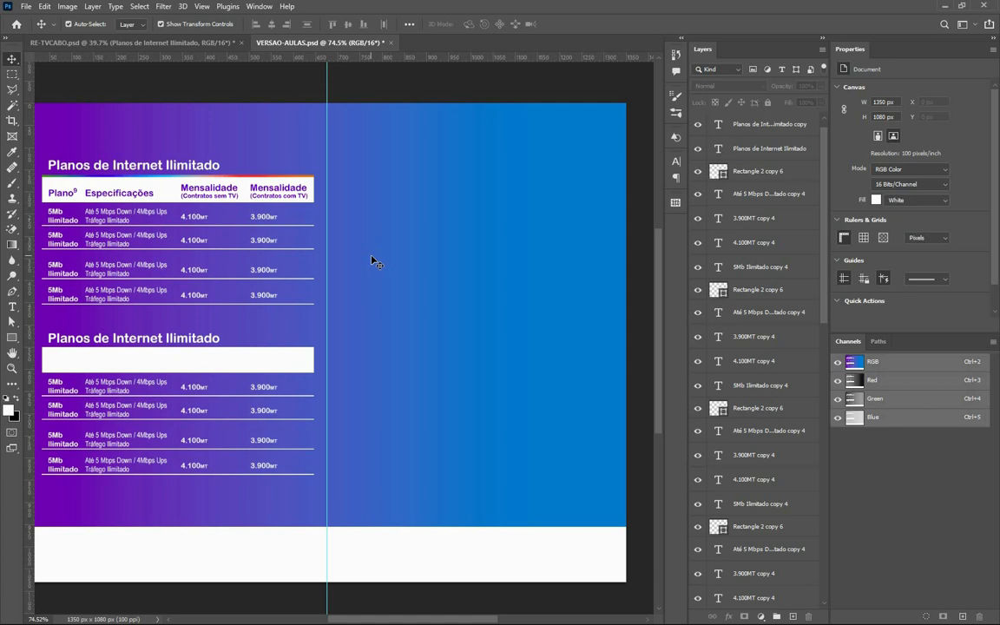
{"action": "left_click_drag", "start_coordinate": [494, 295], "coordinate": [454, 277]}
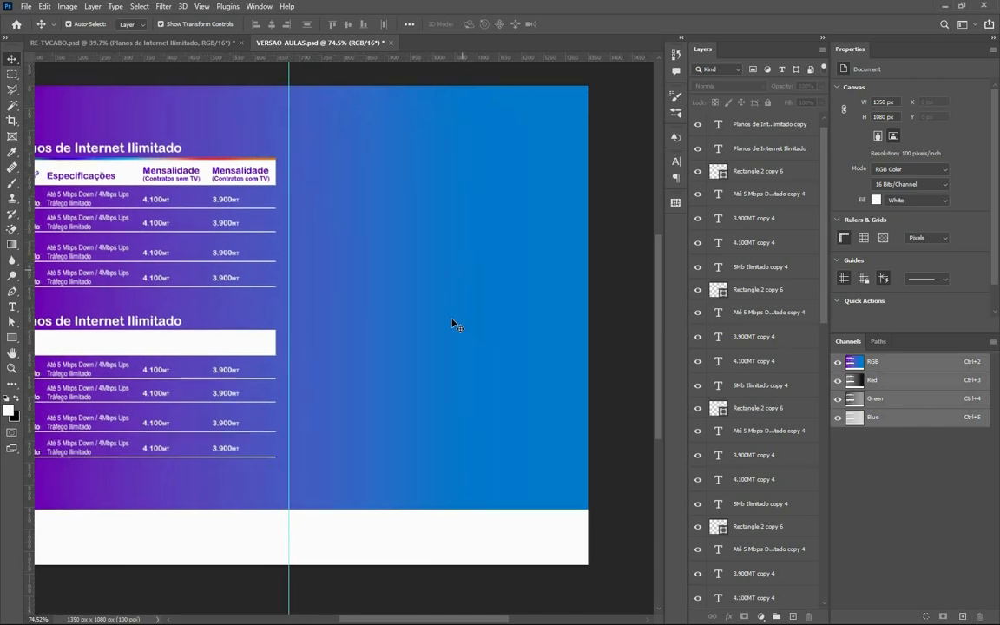
{"action": "scroll", "coordinate": [455, 325], "scroll_direction": "up", "scroll_amount": 3}
{"action": "left_click_drag", "start_coordinate": [511, 325], "coordinate": [461, 281]}
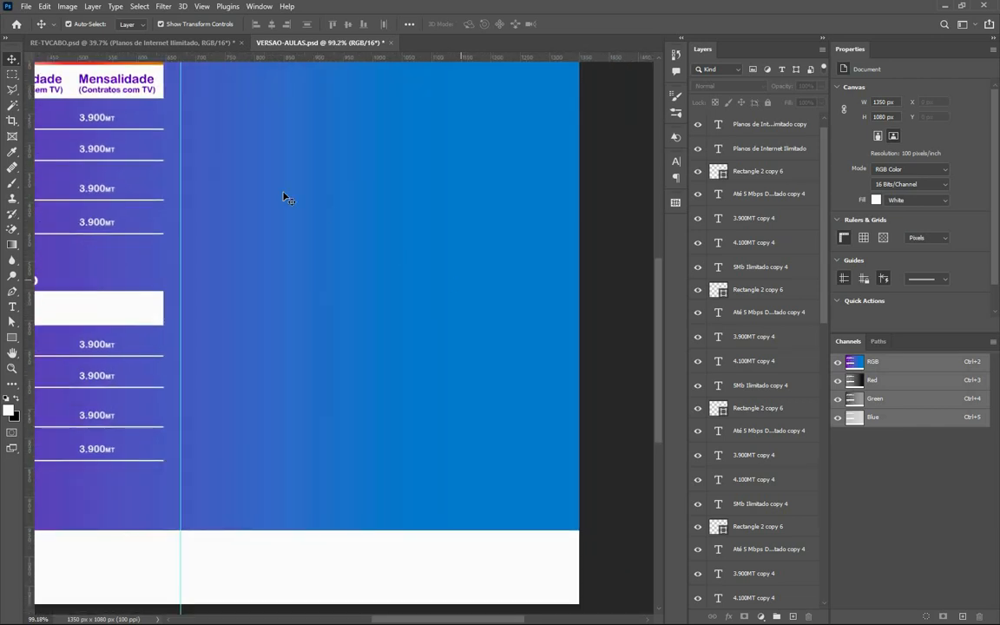
{"action": "left_click", "coordinate": [129, 81]}
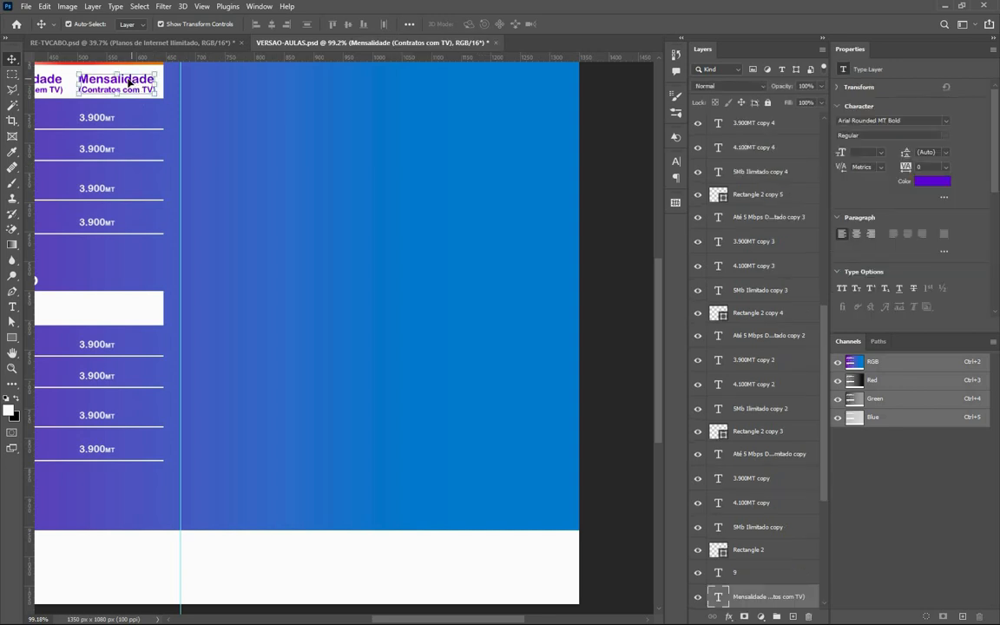
{"action": "left_click_drag", "start_coordinate": [129, 81], "coordinate": [376, 452]}
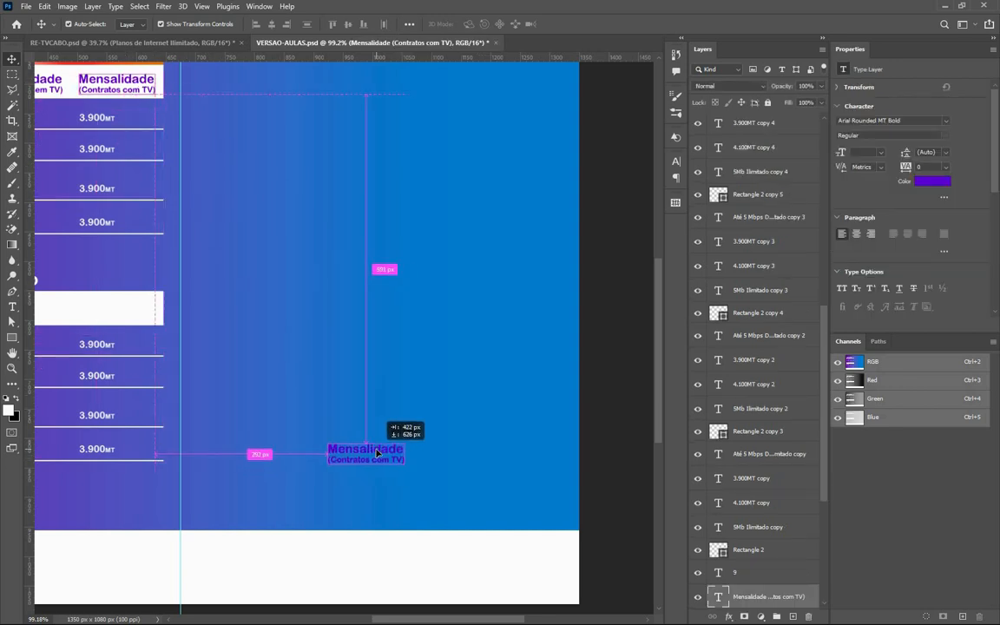
{"action": "double_click", "coordinate": [365, 453]}
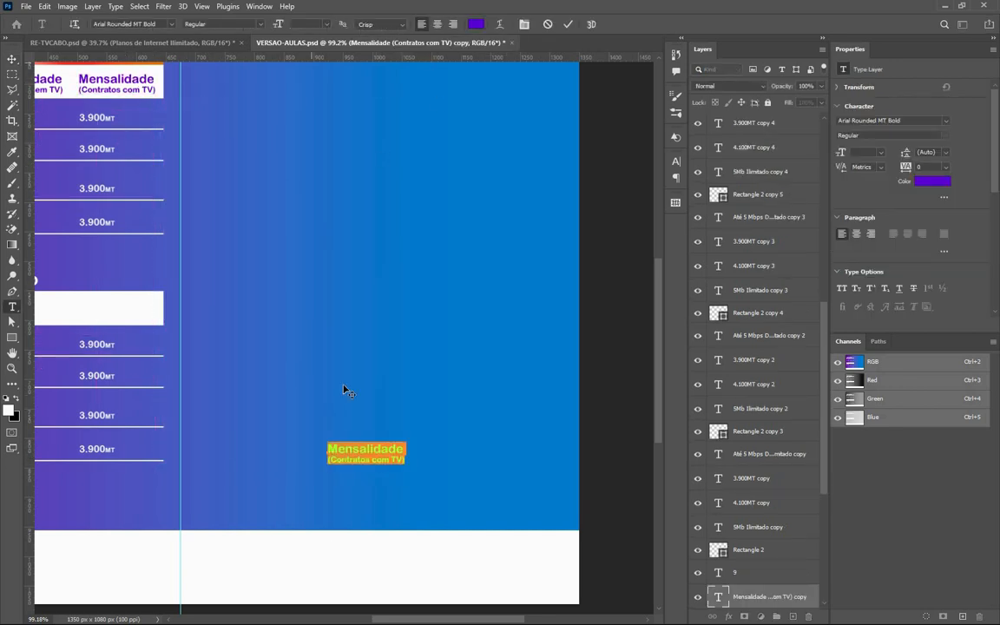
Switch to the Informacao document in Word and copy the text "VIV MAIS".
{"action": "key", "text": "super"}
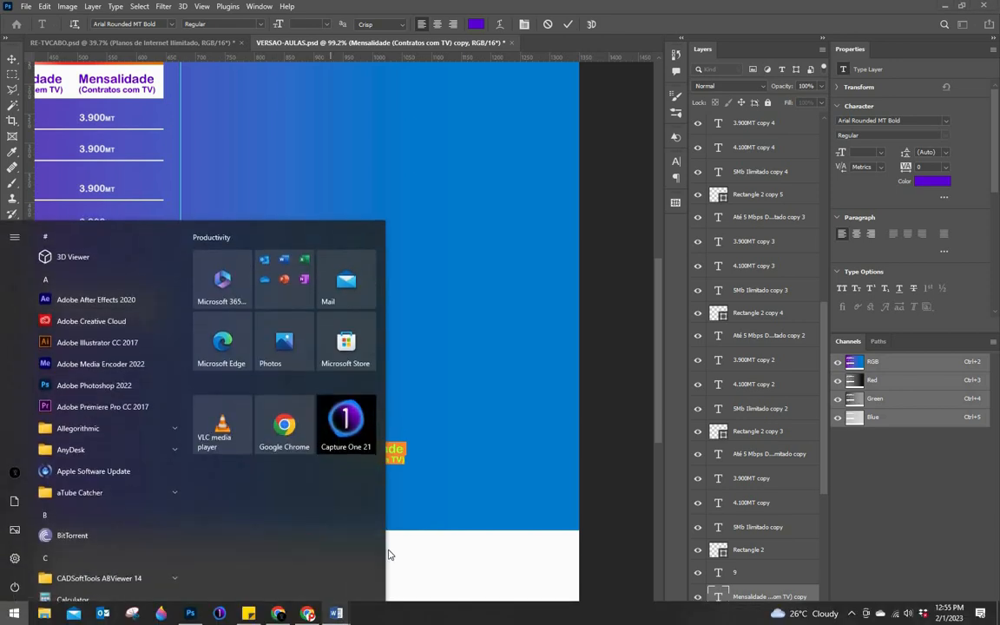
{"action": "mouse_move", "coordinate": [335, 603]}
{"action": "left_click", "coordinate": [392, 558]}
{"action": "scroll", "coordinate": [471, 272], "scroll_direction": "up", "scroll_amount": 15}
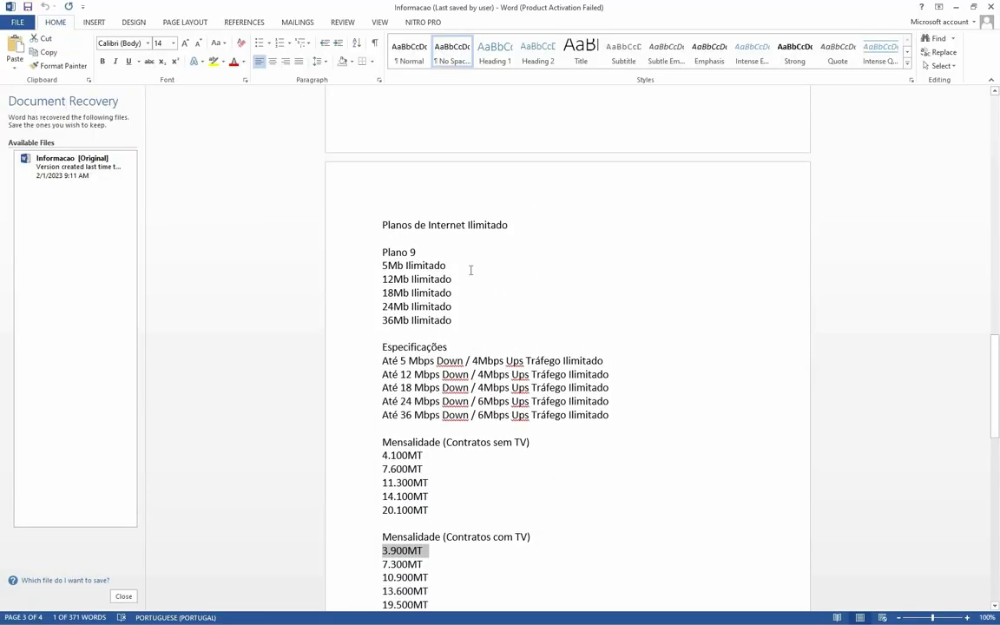
{"action": "scroll", "coordinate": [470, 272], "scroll_direction": "up", "scroll_amount": 10}
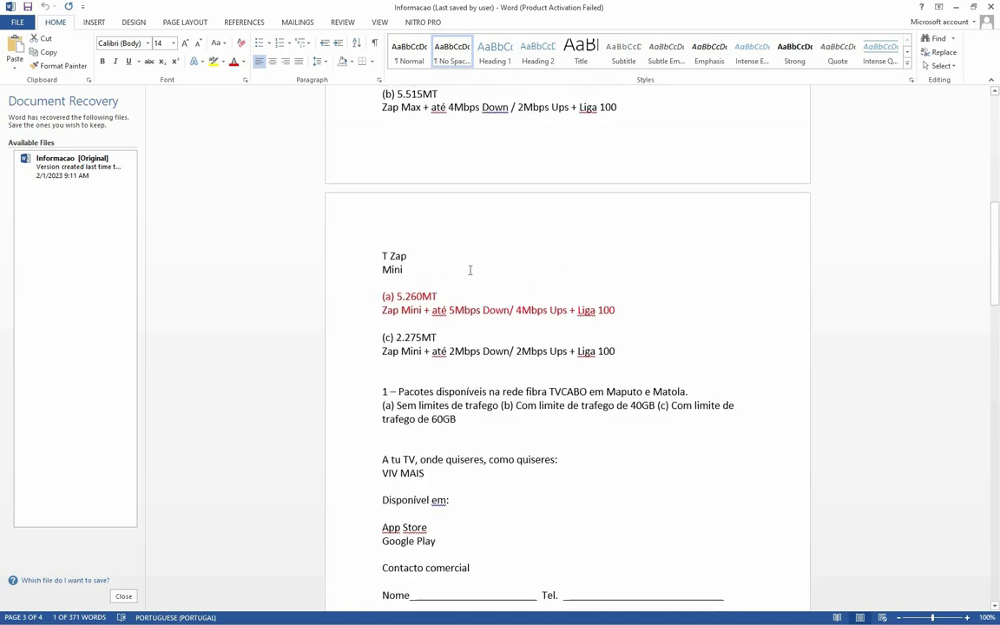
{"action": "scroll", "coordinate": [470, 270], "scroll_direction": "up", "scroll_amount": 6}
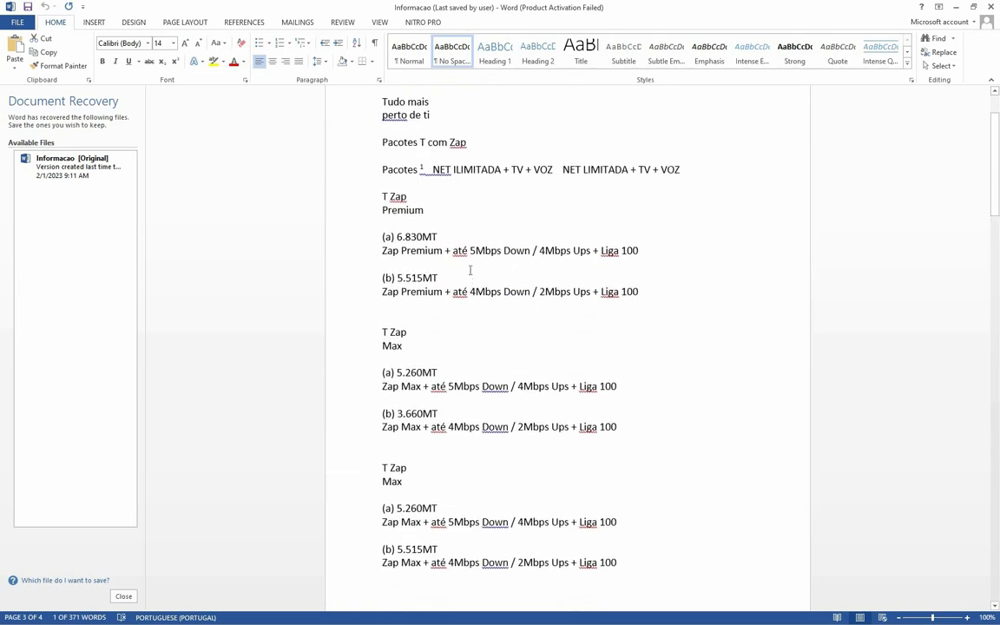
{"action": "scroll", "coordinate": [471, 270], "scroll_direction": "down", "scroll_amount": 5}
{"action": "scroll", "coordinate": [470, 270], "scroll_direction": "up", "scroll_amount": 2}
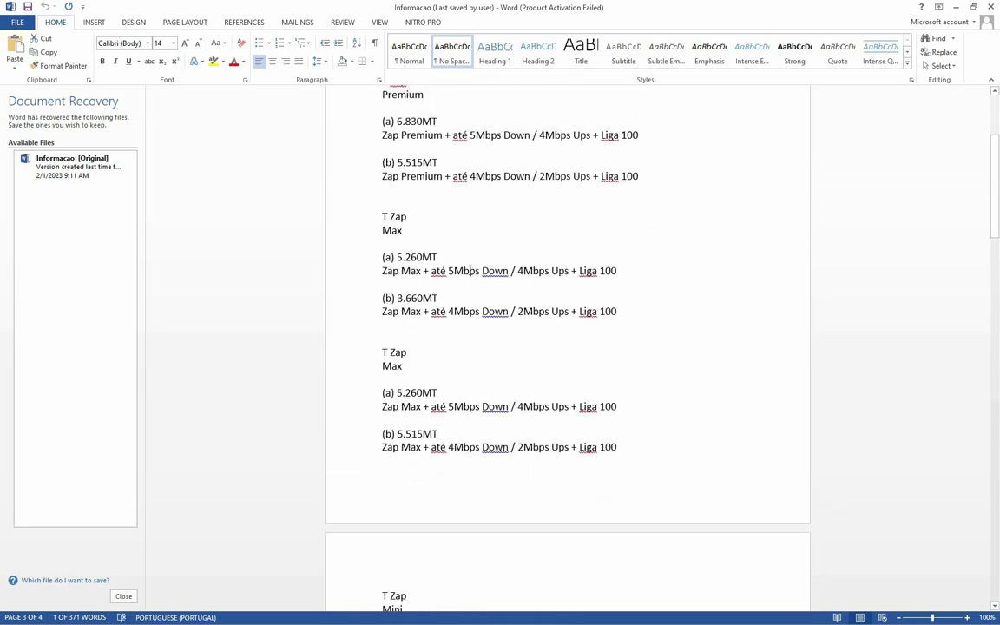
{"action": "scroll", "coordinate": [471, 270], "scroll_direction": "down", "scroll_amount": 4}
{"action": "scroll", "coordinate": [469, 270], "scroll_direction": "down", "scroll_amount": 9}
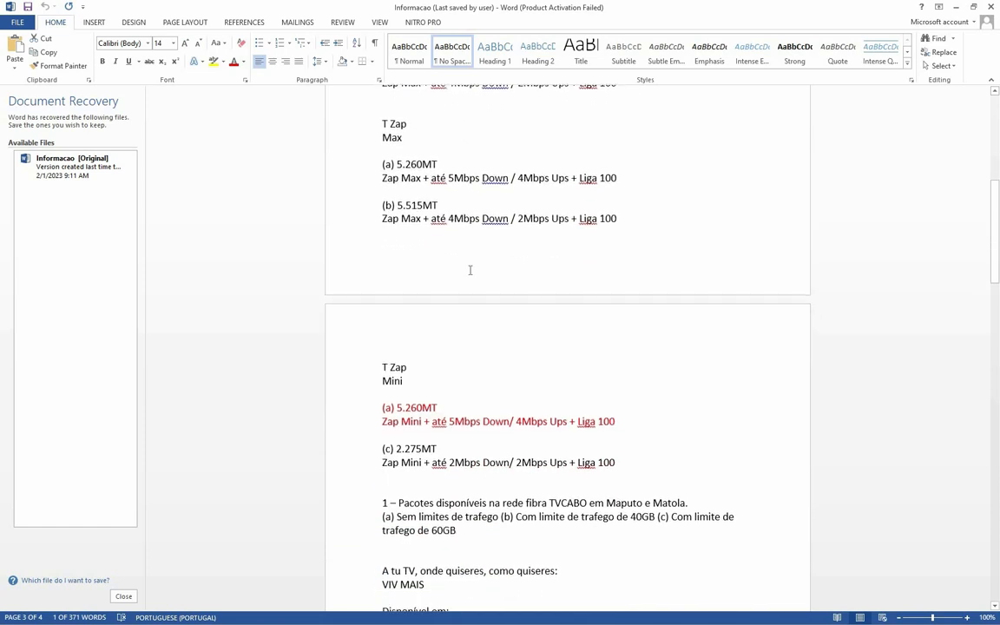
{"action": "scroll", "coordinate": [414, 304], "scroll_direction": "down", "scroll_amount": 1}
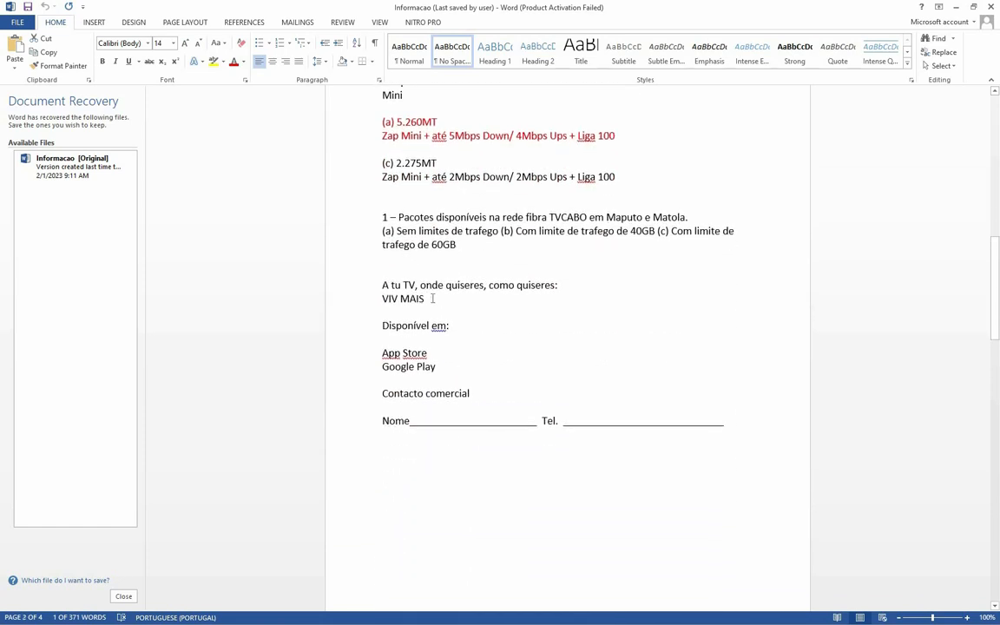
{"action": "left_click_drag", "start_coordinate": [431, 299], "coordinate": [382, 299]}
{"action": "key", "text": "ctrl+c"}
Back in Photoshop, replace the duplicated text with "VIV MAIS" and set its color to ffffff.
{"action": "key", "text": "super"}
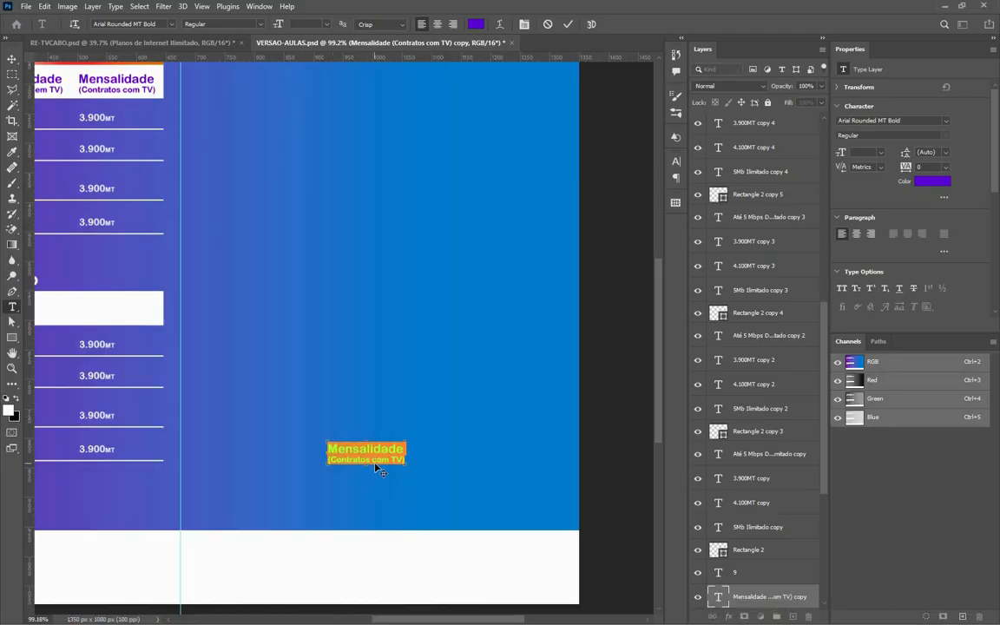
{"action": "key", "text": "ctrl+v"}
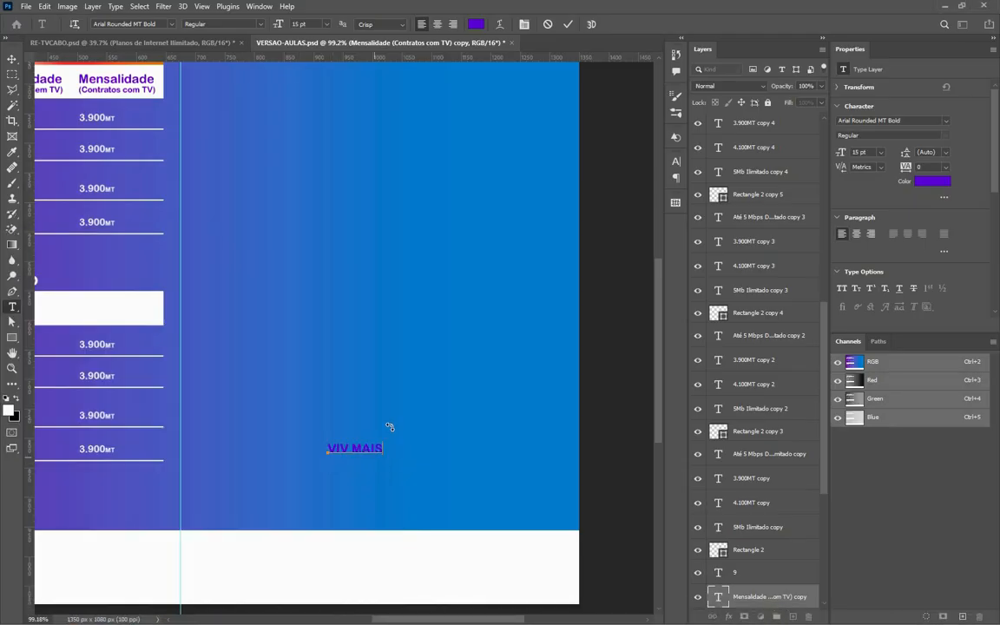
{"action": "key", "text": "ctrl+a"}
{"action": "left_click", "coordinate": [478, 25]}
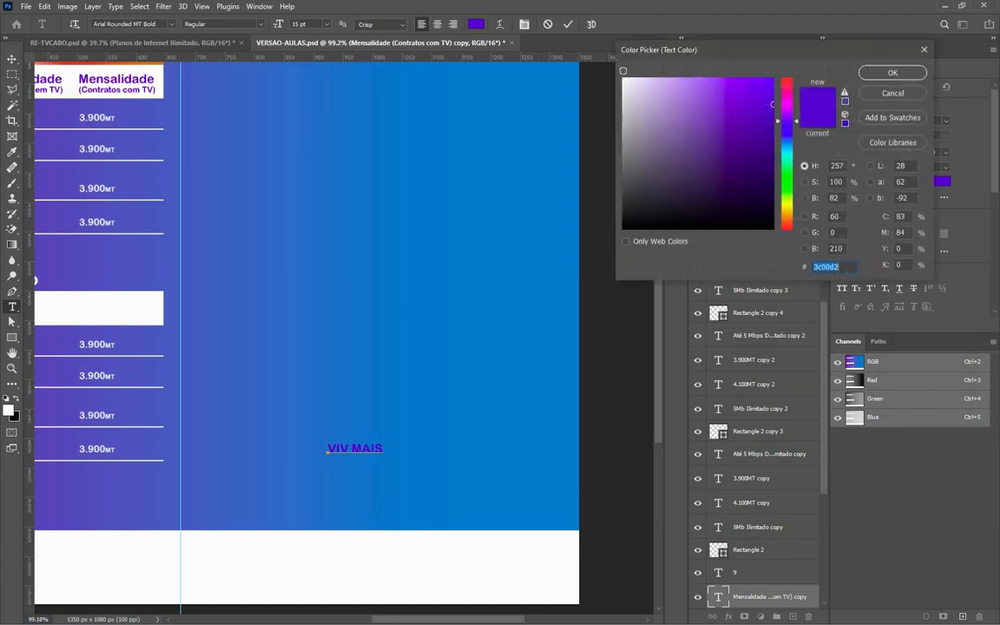
{"action": "type", "text": "ffffff"}
{"action": "left_click", "coordinate": [892, 73]}
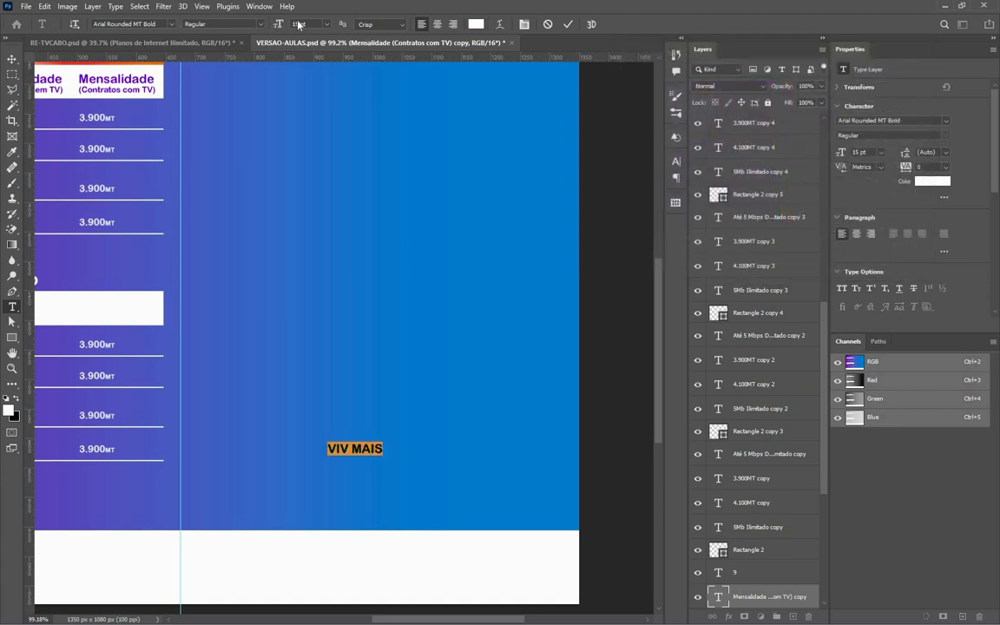
Enlarge the "VIV MAIS" text to about 33.64 pt and duplicate it directly above the original.
{"action": "left_click", "coordinate": [11, 59]}
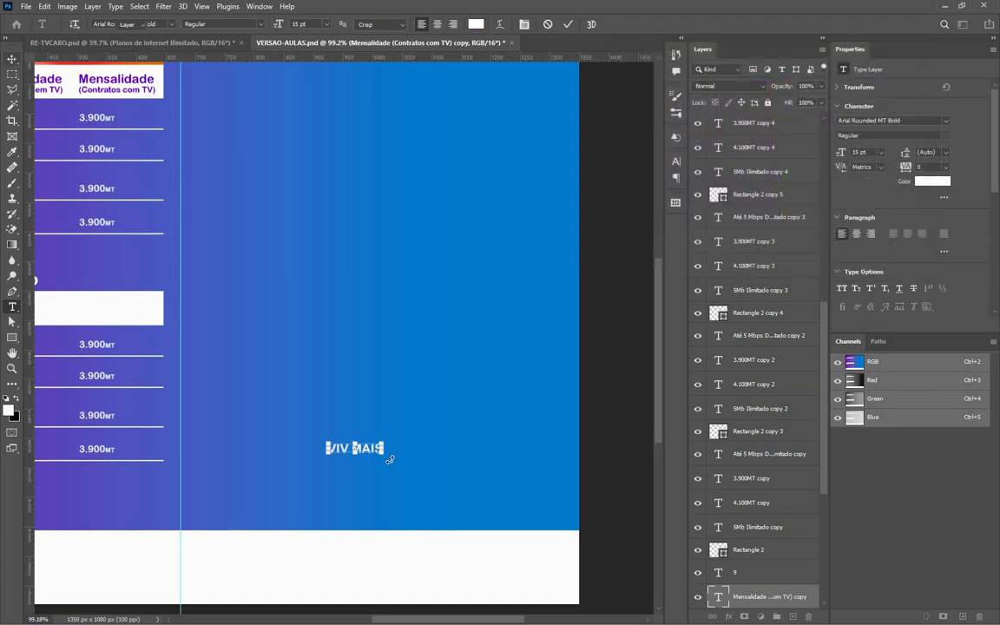
{"action": "left_click_drag", "start_coordinate": [383, 455], "coordinate": [452, 473]}
{"action": "left_click_drag", "start_coordinate": [381, 461], "coordinate": [397, 420]}
{"action": "key", "text": "Return"}
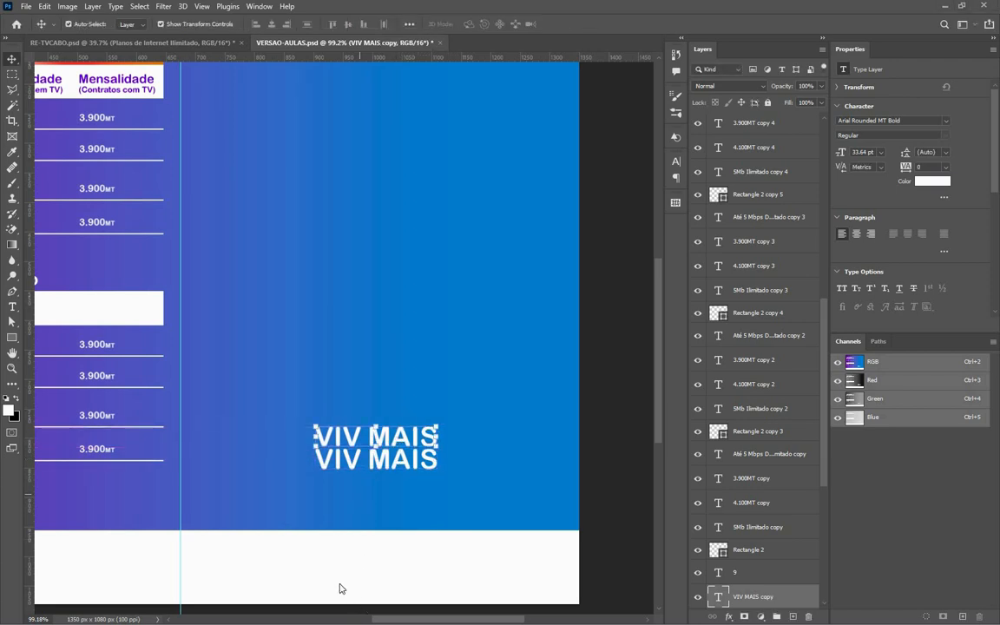
Switch to the Informacao document in Word and copy the line "A tu TV, onde quiseres, como quiseres:".
{"action": "key", "text": "super"}
{"action": "mouse_move", "coordinate": [336, 612]}
{"action": "left_click", "coordinate": [356, 507]}
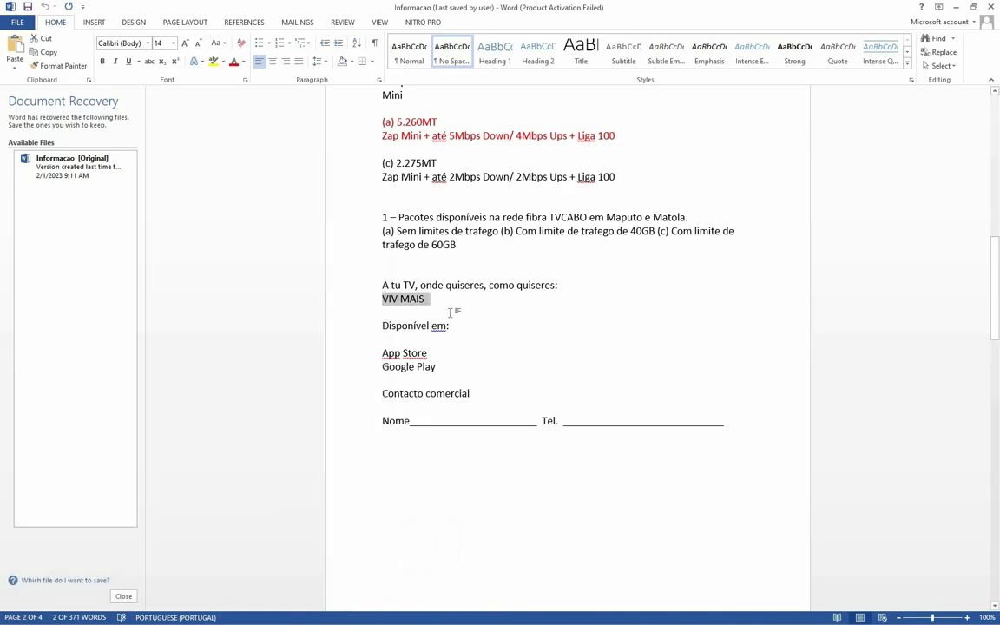
{"action": "left_click_drag", "start_coordinate": [563, 285], "coordinate": [363, 295]}
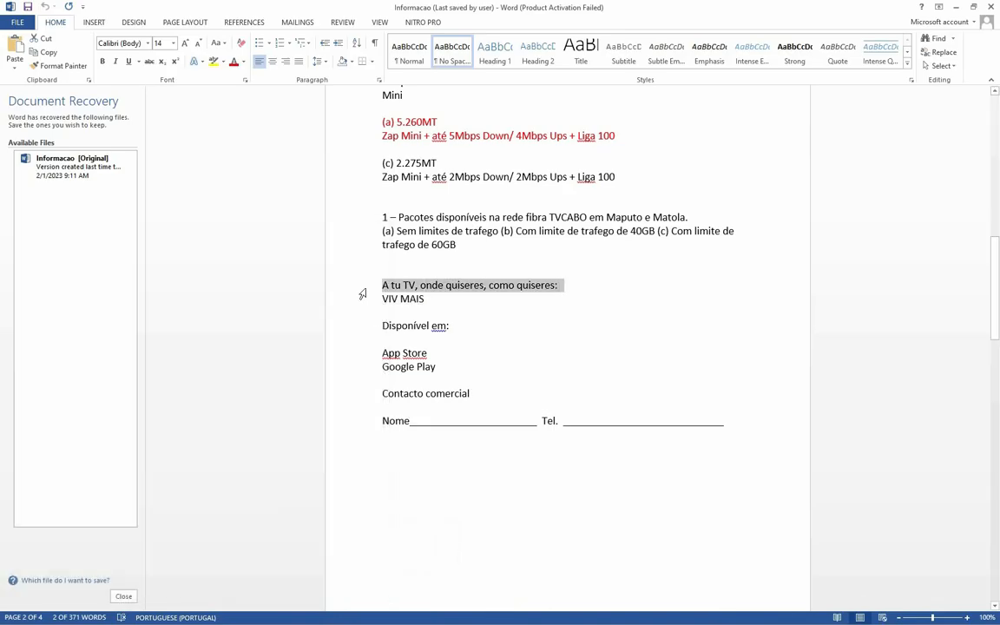
Back in Photoshop, replace the upper "VIV MAIS" copy with "A tu TV, onde quiseres, como quiseres:".
{"action": "key", "text": "super"}
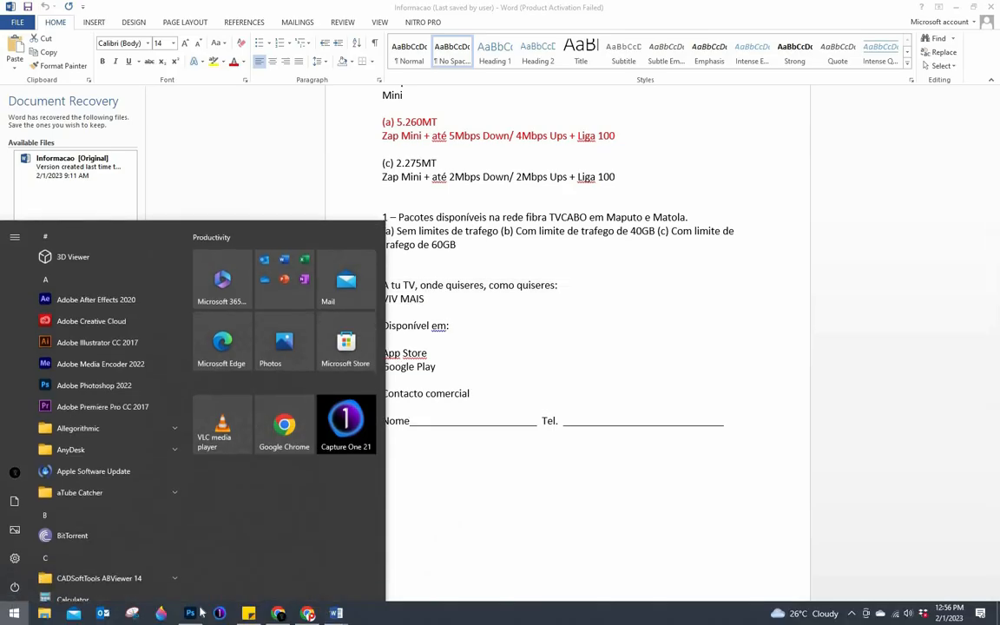
{"action": "left_click", "coordinate": [199, 613]}
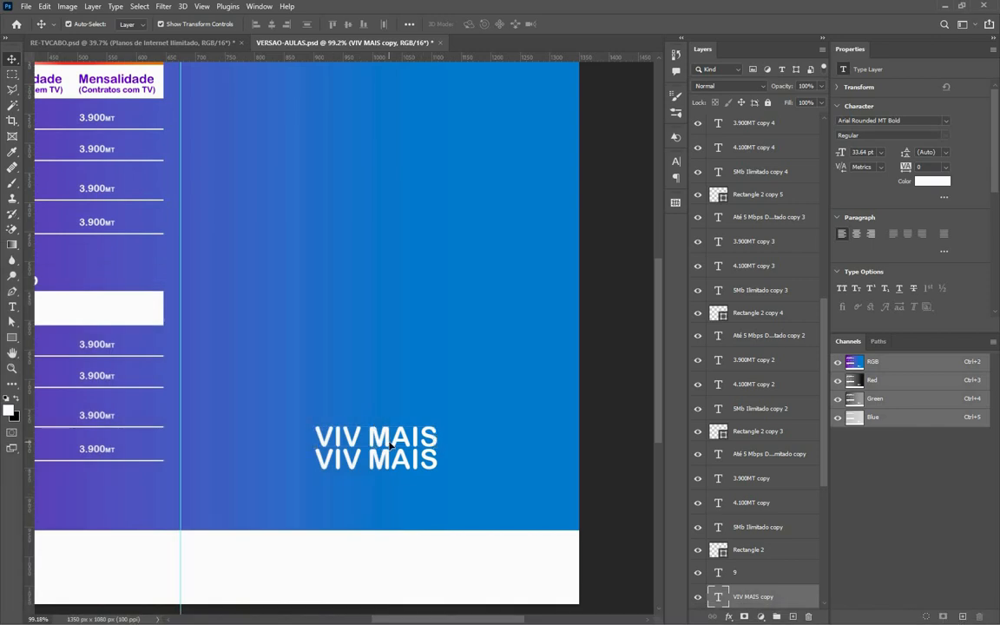
{"action": "double_click", "coordinate": [391, 439]}
{"action": "type", "text": "A tu TV, onde quiseres, como quiseres:"}
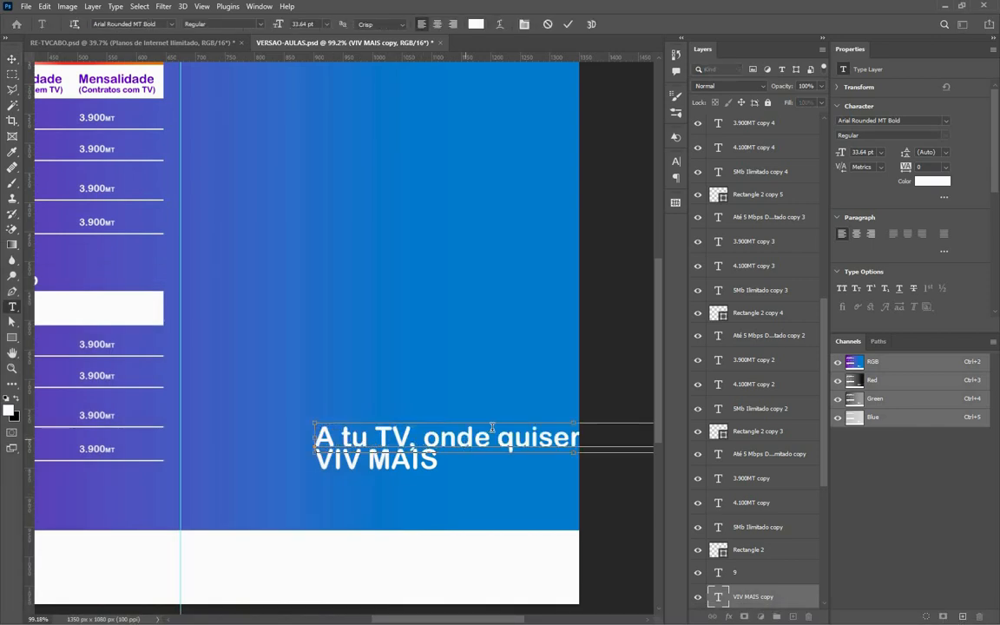
Set the whole tagline in all caps at 15 pt.
{"action": "key", "text": "ctrl+a"}
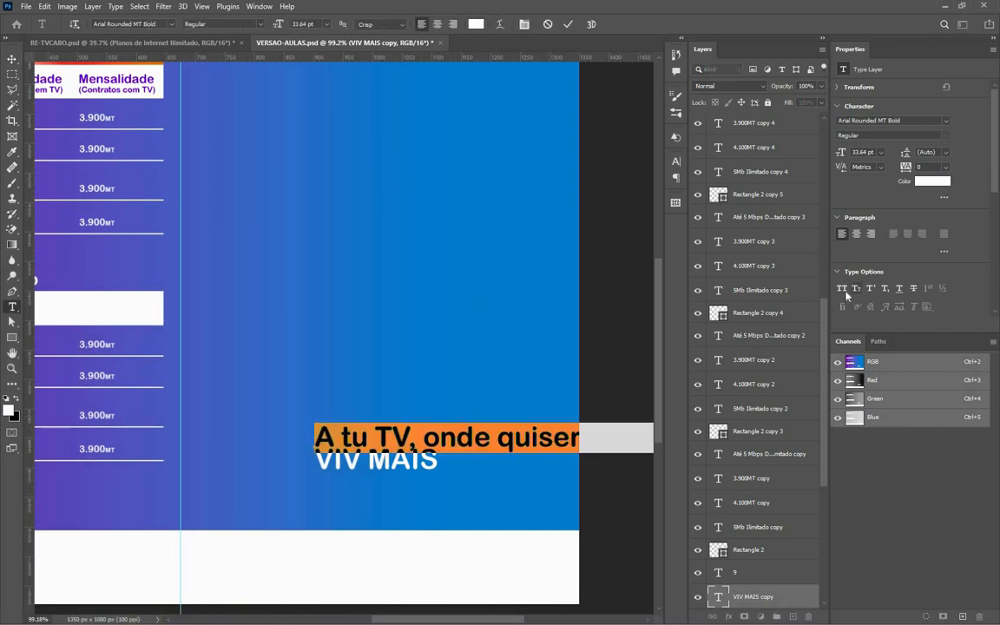
{"action": "key", "text": "ctrl+shift+k"}
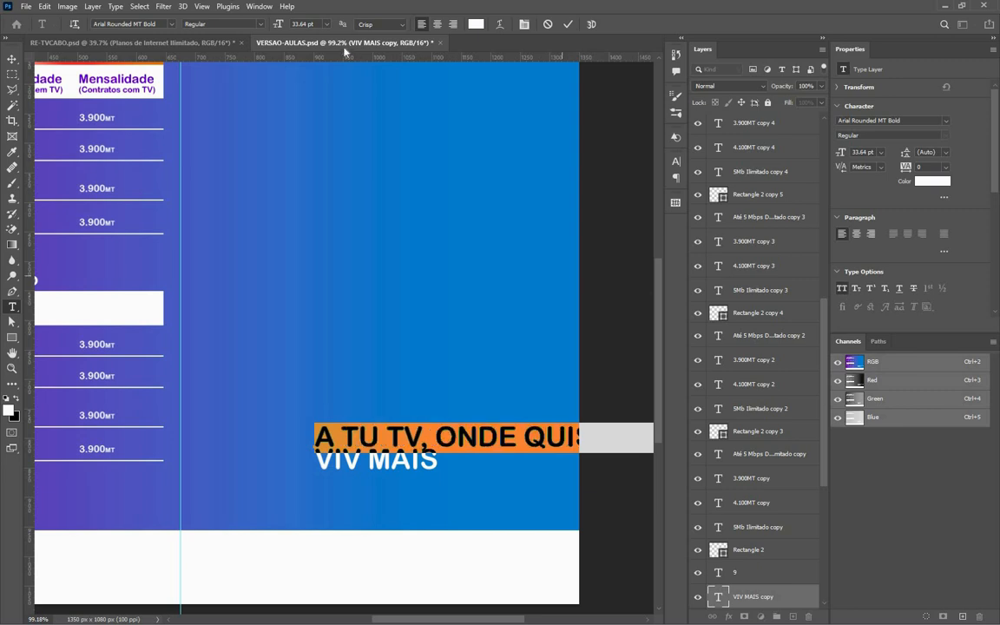
{"action": "left_click", "coordinate": [283, 25]}
{"action": "type", "text": "15"}
{"action": "key", "text": "Return"}
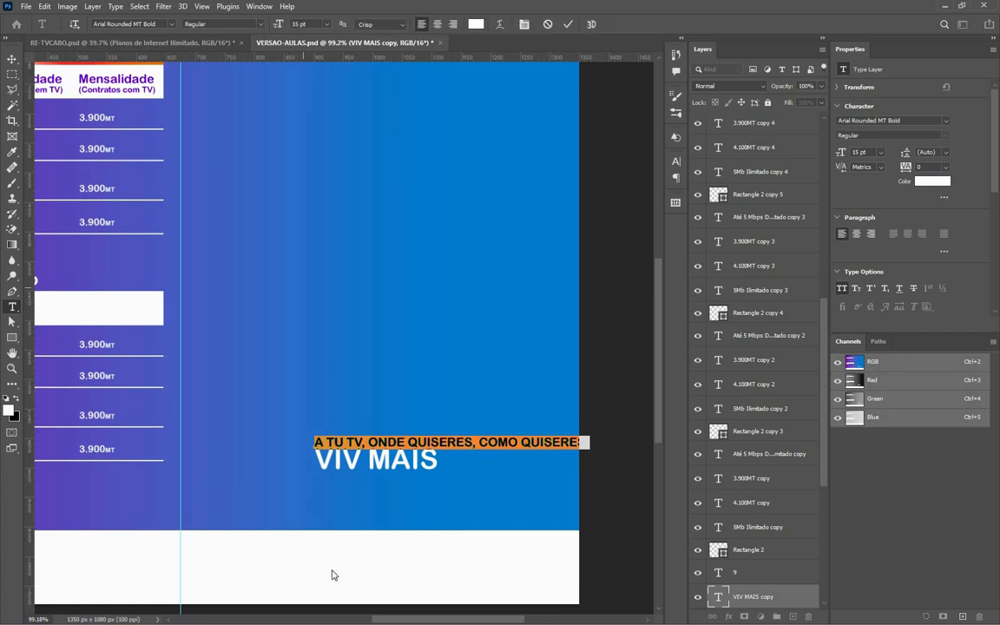
Check the tvcabo.pdf reference in Chrome and, back in Photoshop, reduce the tagline's size to 13 pt.
{"action": "key", "text": "super"}
{"action": "mouse_move", "coordinate": [310, 614]}
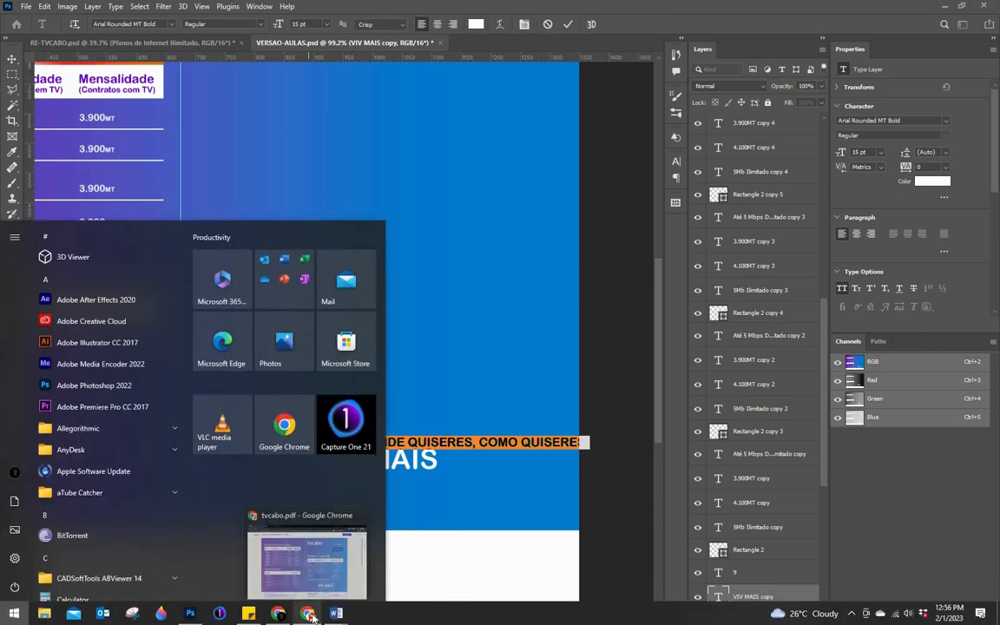
{"action": "left_click", "coordinate": [282, 557]}
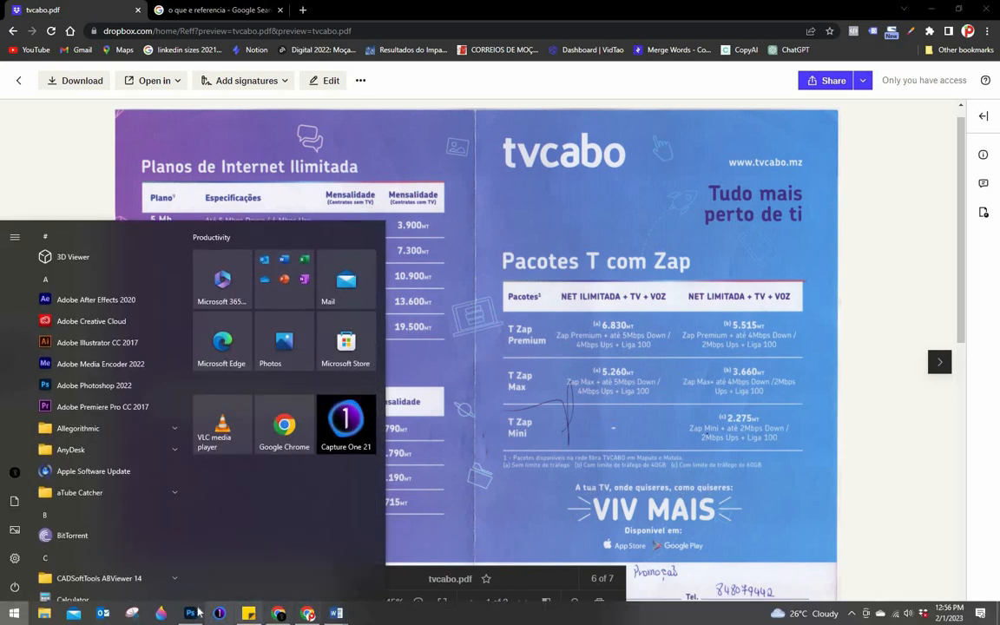
{"action": "left_click", "coordinate": [190, 612]}
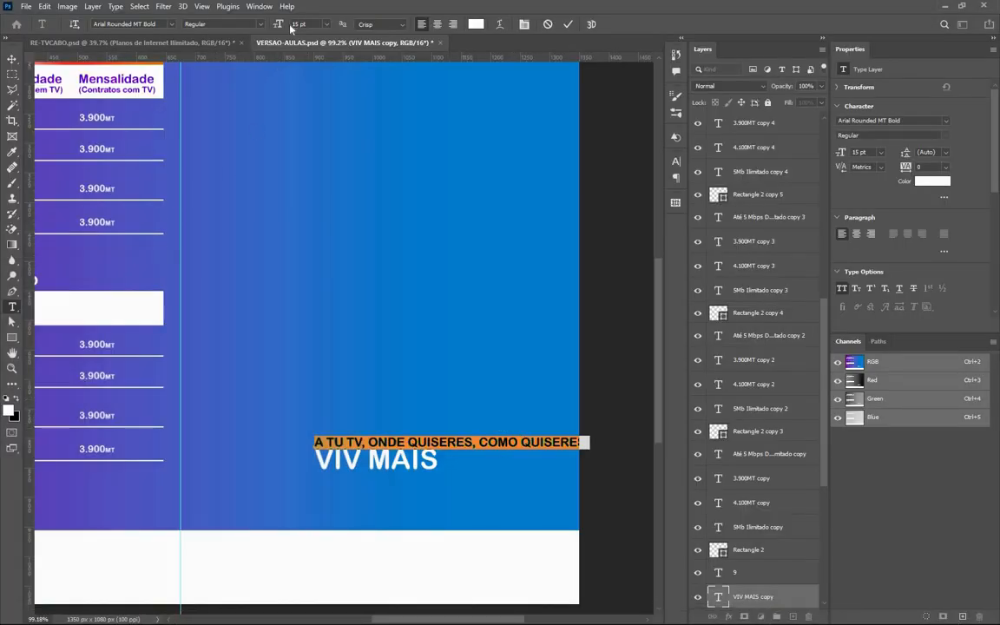
{"action": "left_click", "coordinate": [292, 26]}
{"action": "key", "text": "Return"}
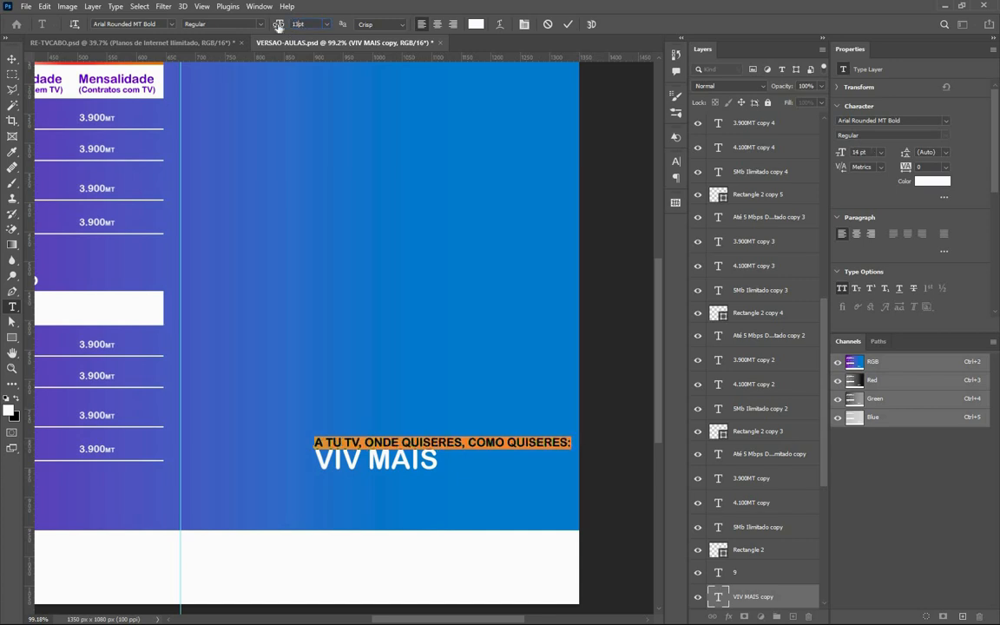
{"action": "left_click_drag", "start_coordinate": [278, 26], "coordinate": [274, 26]}
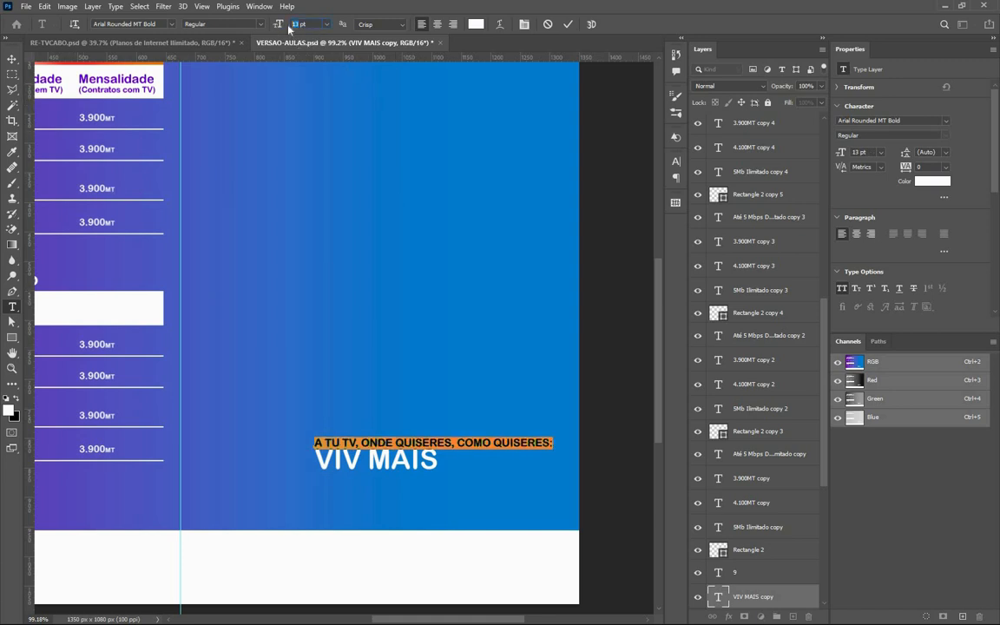
{"action": "key", "text": "Return"}
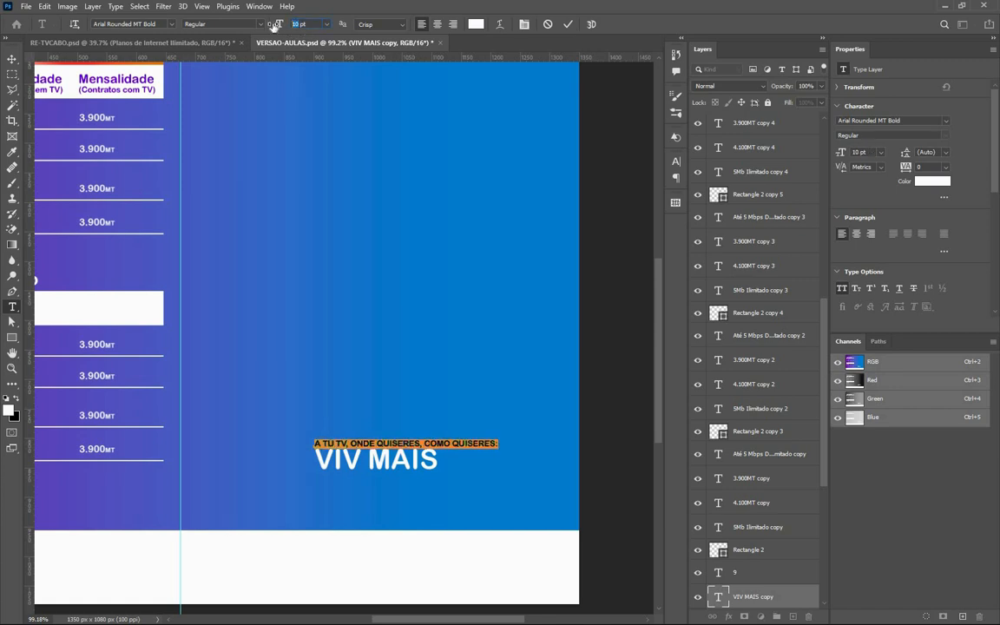
{"action": "left_click_drag", "start_coordinate": [274, 26], "coordinate": [276, 26]}
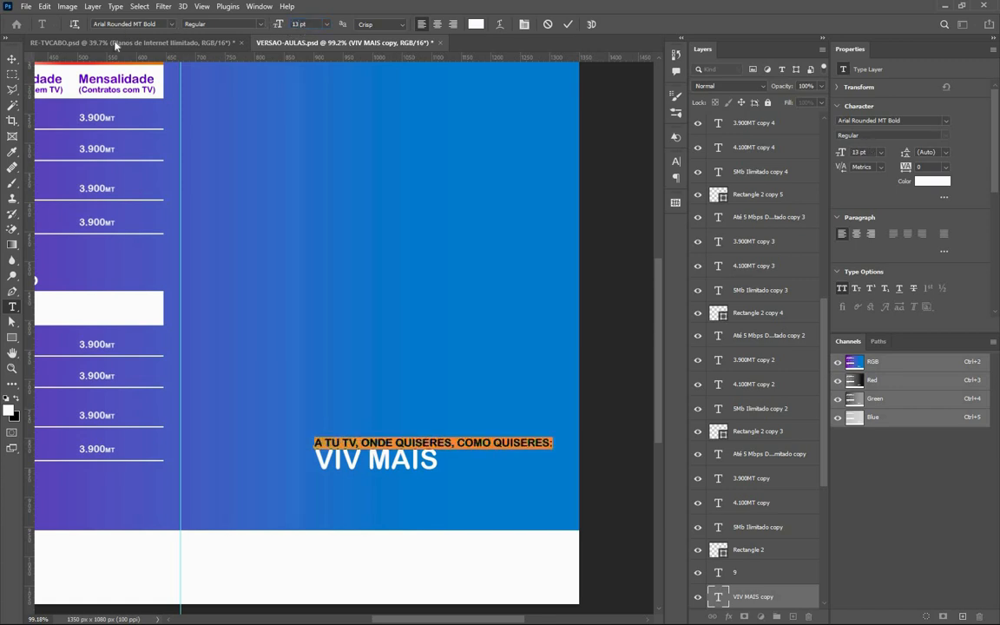
{"action": "left_click", "coordinate": [12, 58]}
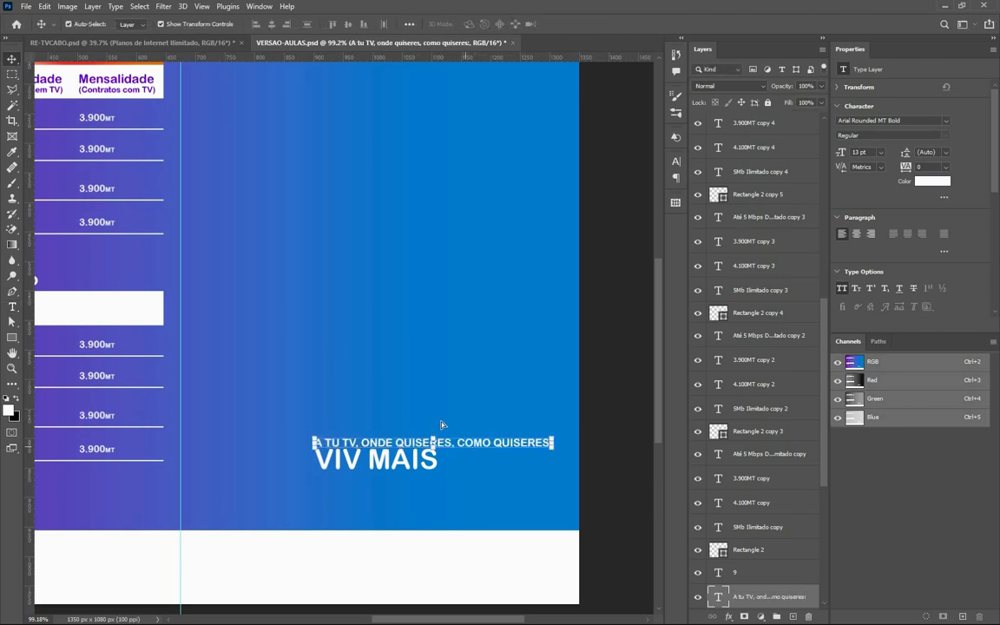
Move the tagline up and centre it over "VIV MAIS", and enlarge "VIV MAIS" to about 50.54 pt.
{"action": "left_click_drag", "start_coordinate": [441, 425], "coordinate": [397, 397]}
{"action": "left_click", "coordinate": [438, 467]}
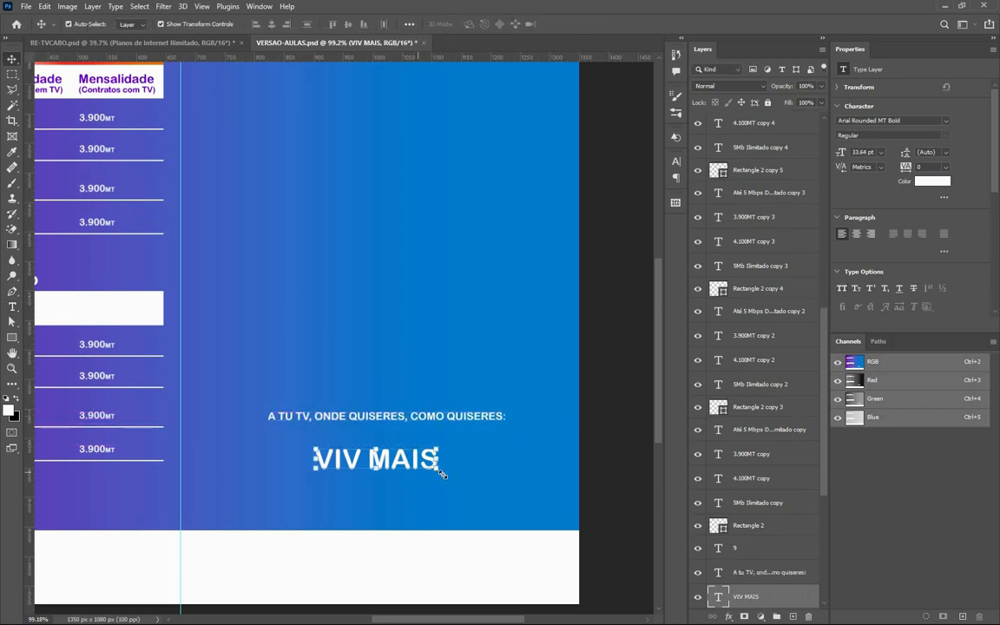
{"action": "mouse_move", "coordinate": [441, 473]}
{"action": "left_mouse_down"}
{"action": "mouse_move", "coordinate": [480, 499]}
{"action": "mouse_move", "coordinate": [502, 497]}
{"action": "mouse_move", "coordinate": [423, 460]}
{"action": "mouse_move", "coordinate": [430, 455]}
{"action": "left_mouse_up"}
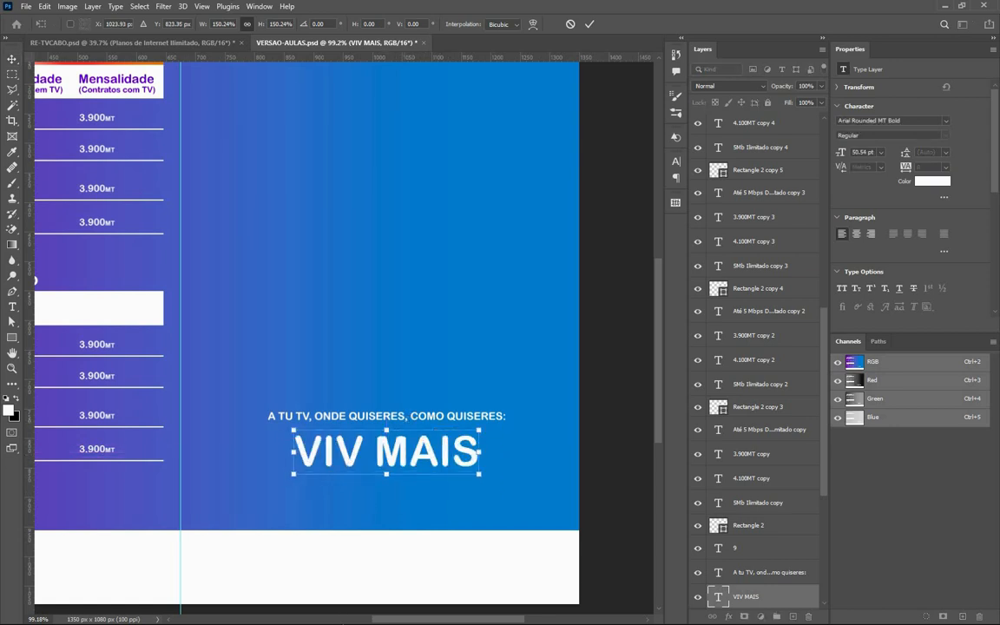
Compare with the tvcabo.pdf reference in Chrome and, back in Photoshop, move the enlarged "VIV MAIS" up close beneath the tagline.
{"action": "key", "text": "super"}
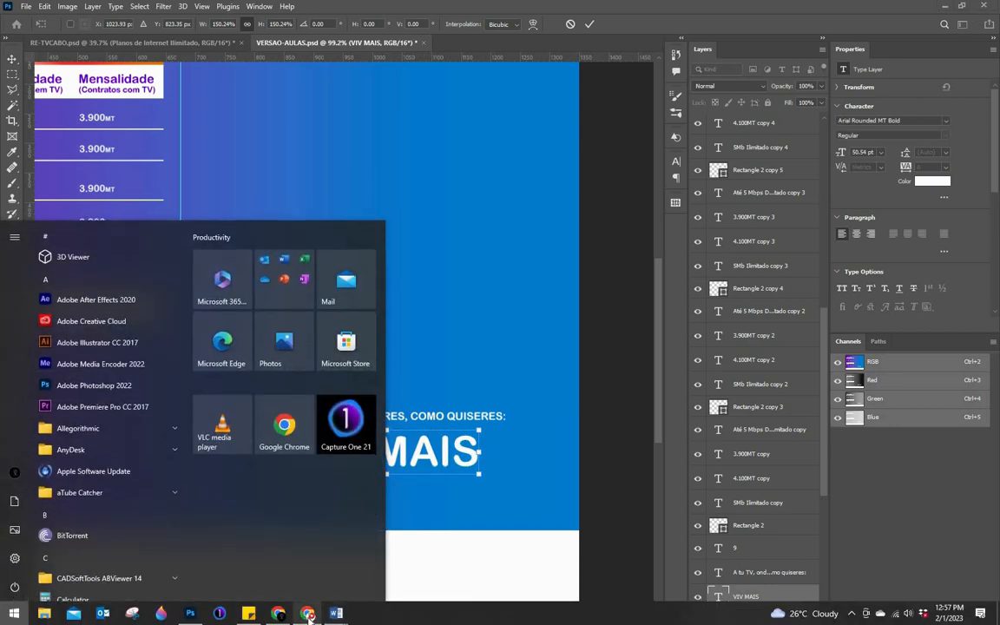
{"action": "left_click", "coordinate": [308, 614]}
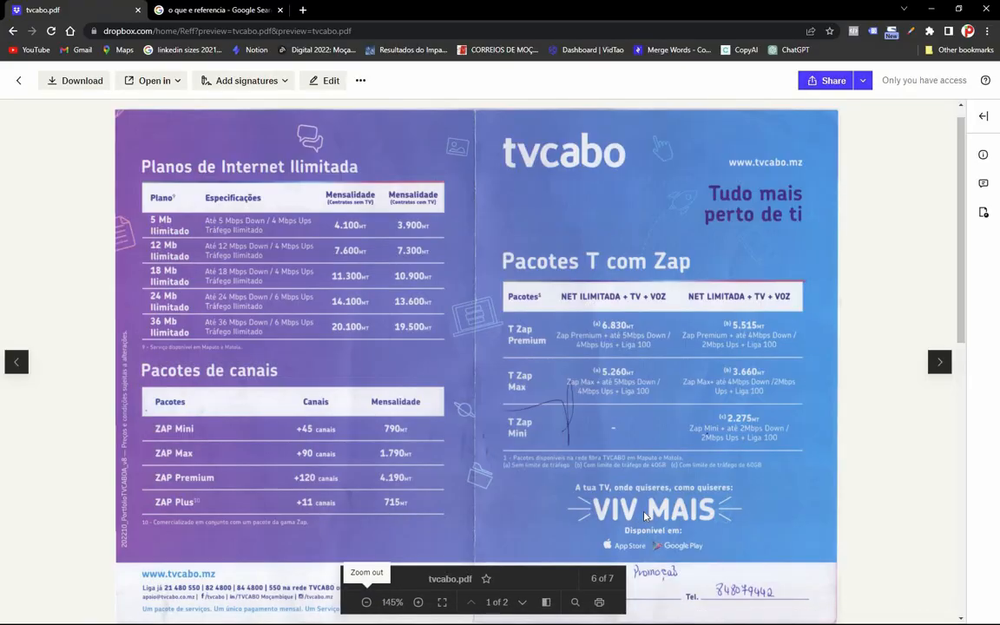
{"action": "key", "text": "super"}
{"action": "left_click", "coordinate": [191, 614]}
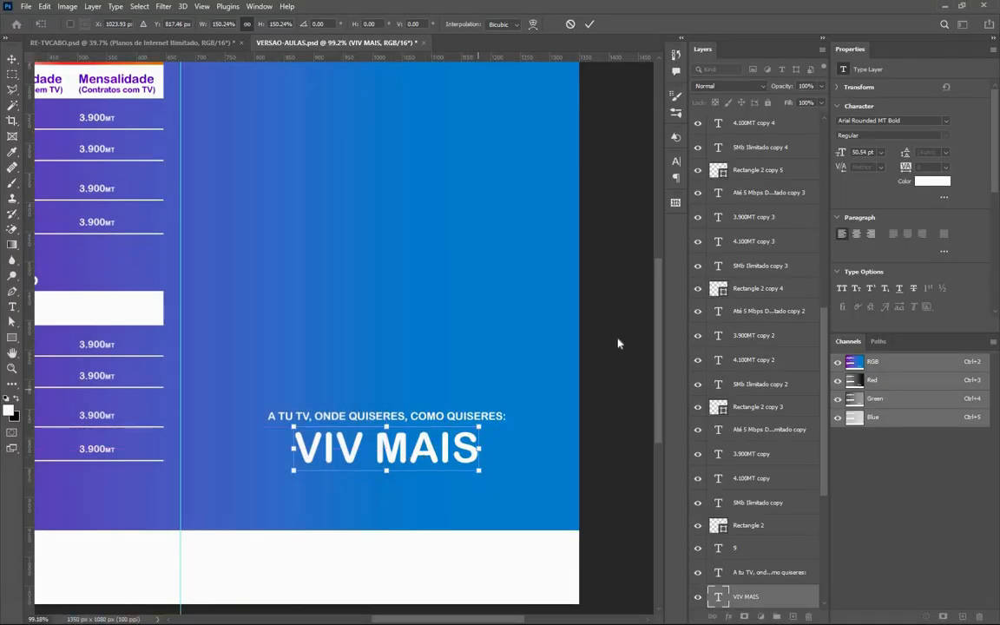
{"action": "key", "text": "Return"}
{"action": "scroll", "coordinate": [401, 444], "scroll_direction": "up", "scroll_amount": 1}
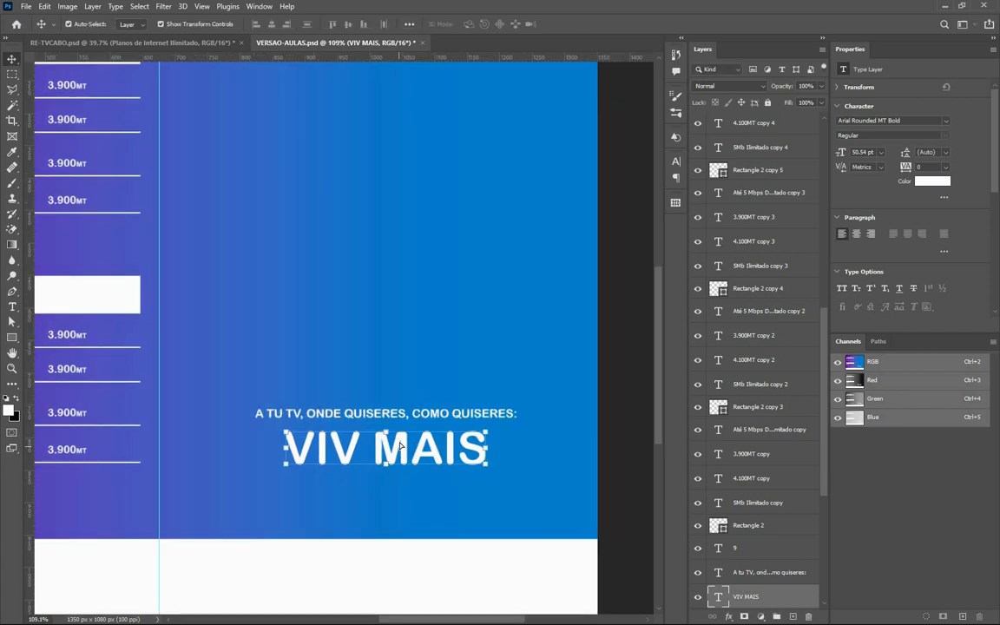
{"action": "left_click_drag", "start_coordinate": [401, 444], "coordinate": [401, 446]}
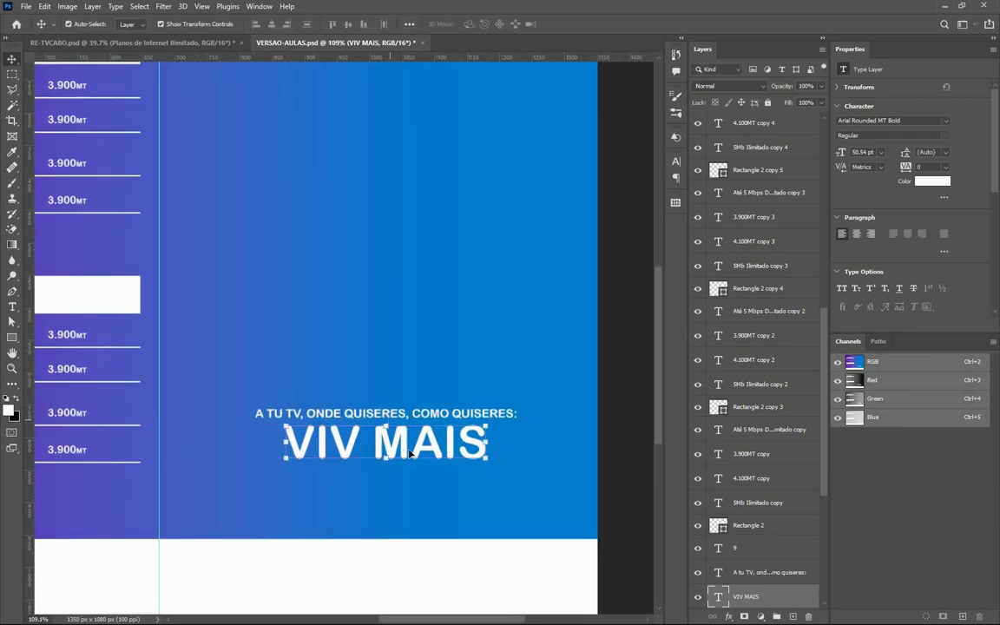
Select the tagline and "VIV MAIS" together and shift both slightly left and down within the blue area.
{"action": "scroll", "coordinate": [395, 425], "scroll_direction": "down", "scroll_amount": 3}
{"action": "scroll", "coordinate": [421, 421], "scroll_direction": "up", "scroll_amount": 3}
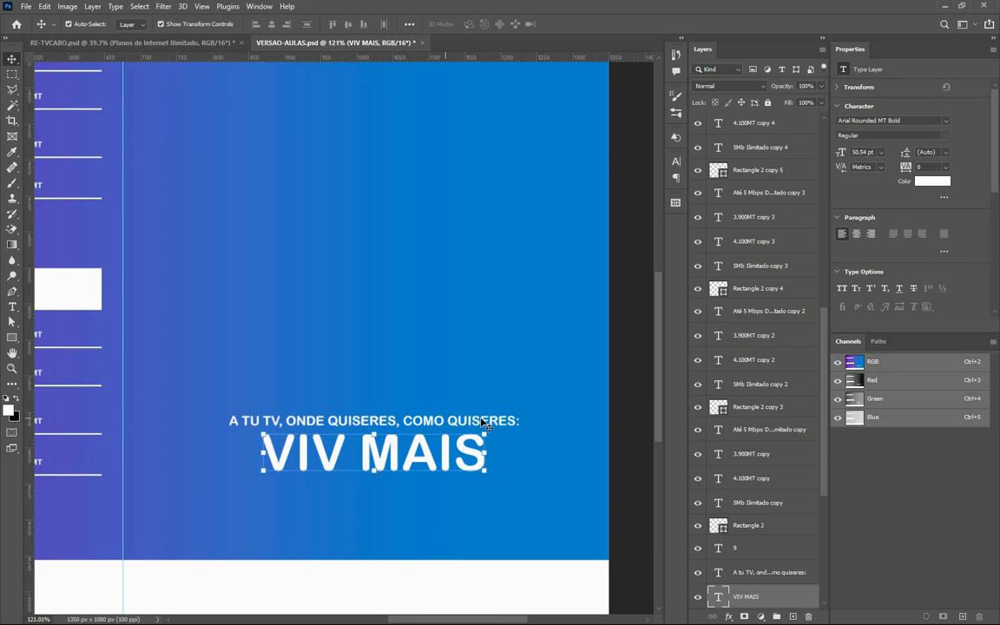
{"action": "left_click", "coordinate": [483, 424], "text": "shift"}
{"action": "left_click_drag", "start_coordinate": [483, 423], "coordinate": [476, 428]}
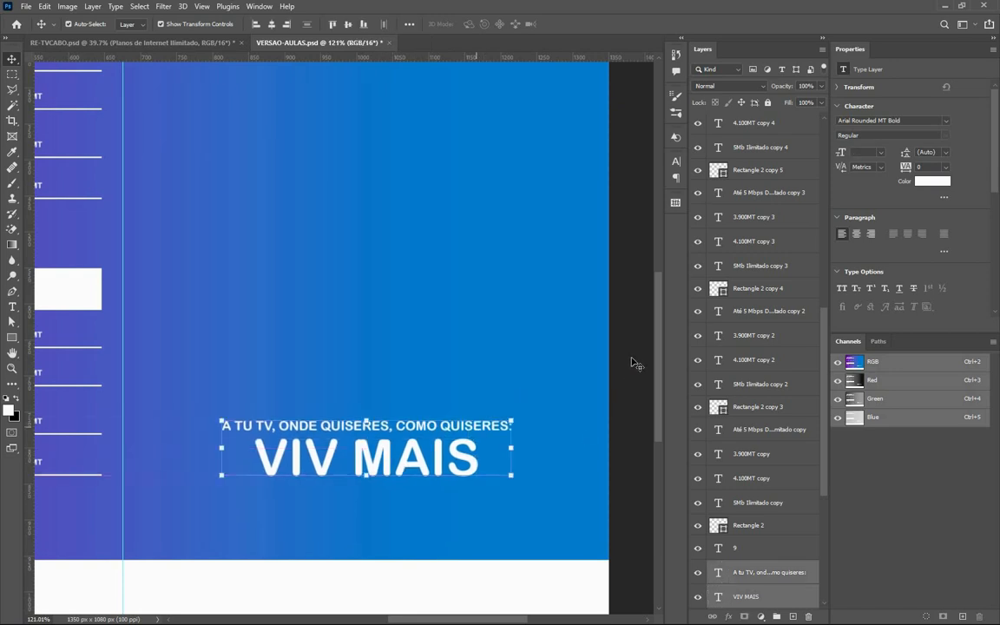
{"action": "left_click", "coordinate": [224, 508]}
Check the rays around "VIV MAIS" in the Chrome reference and, back in Photoshop, draw a thin white rectangle about 51 × 3 px left of the text.
{"action": "key", "text": "super"}
{"action": "left_click", "coordinate": [309, 617]}
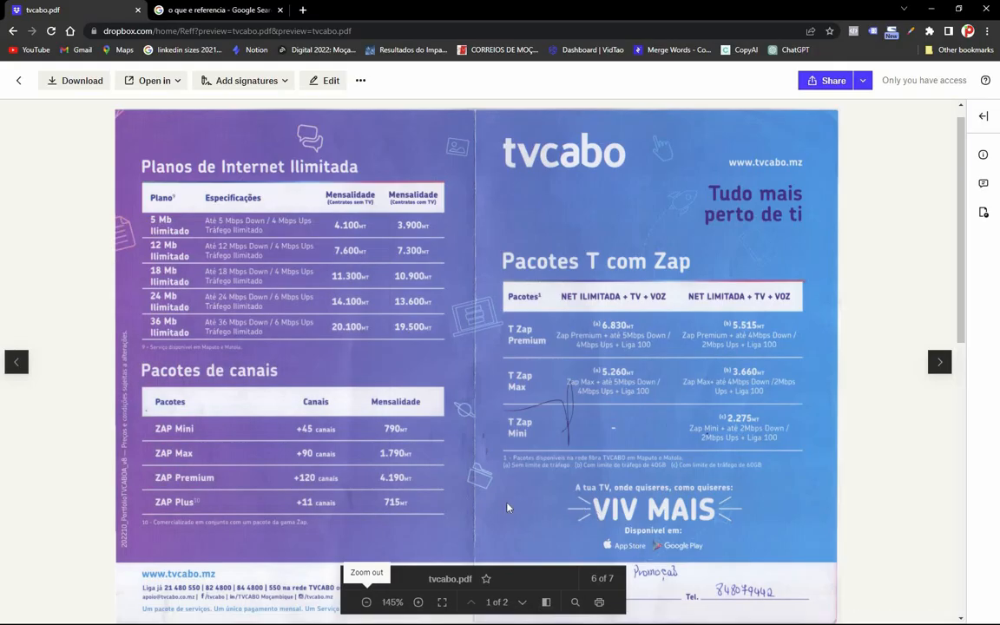
{"action": "key", "text": "super"}
{"action": "left_click", "coordinate": [193, 616]}
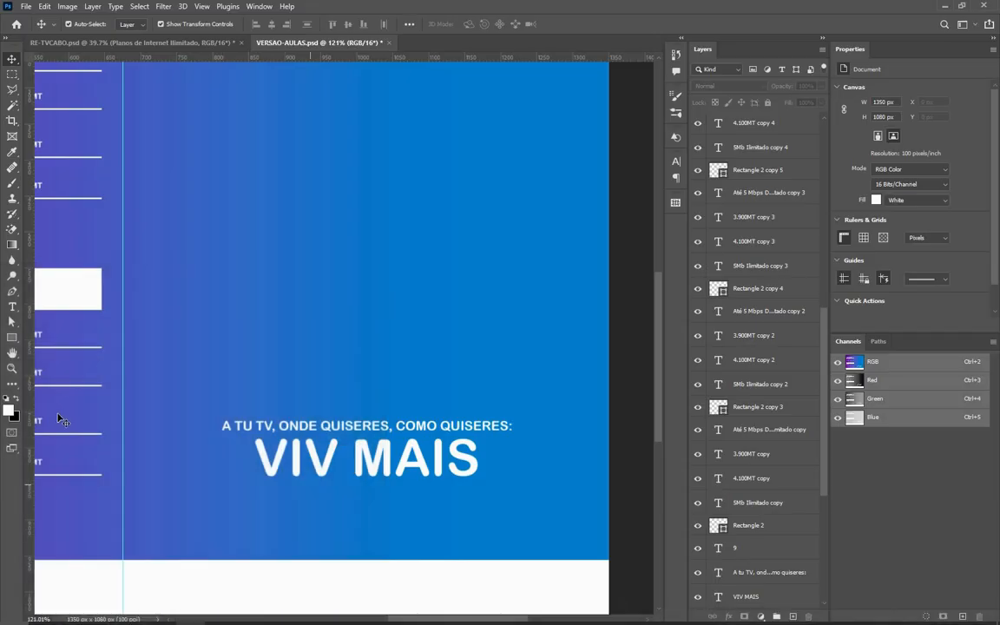
{"action": "left_click", "coordinate": [12, 336]}
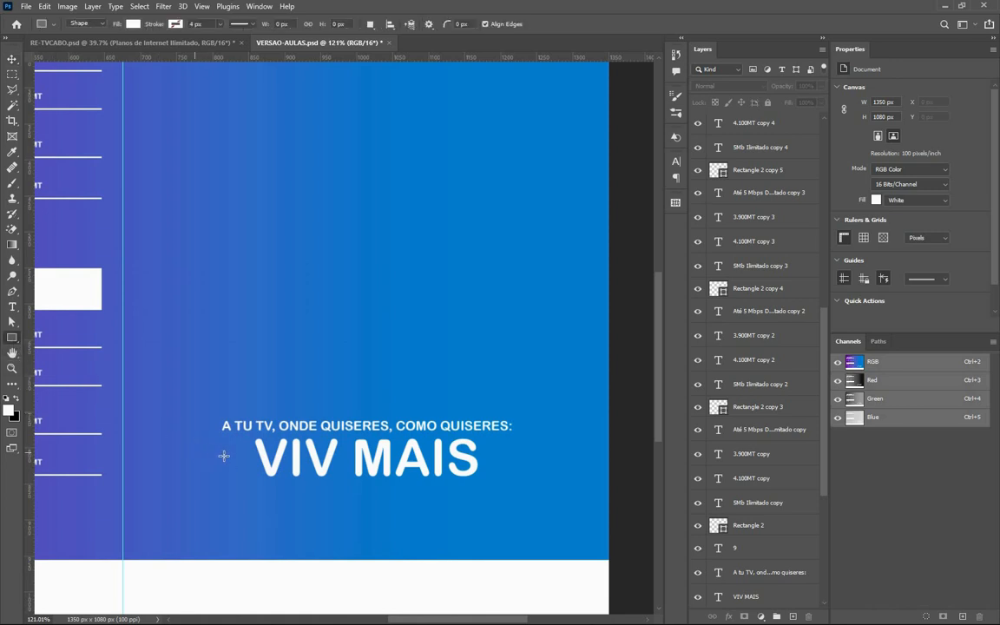
{"action": "left_click_drag", "start_coordinate": [195, 453], "coordinate": [230, 453]}
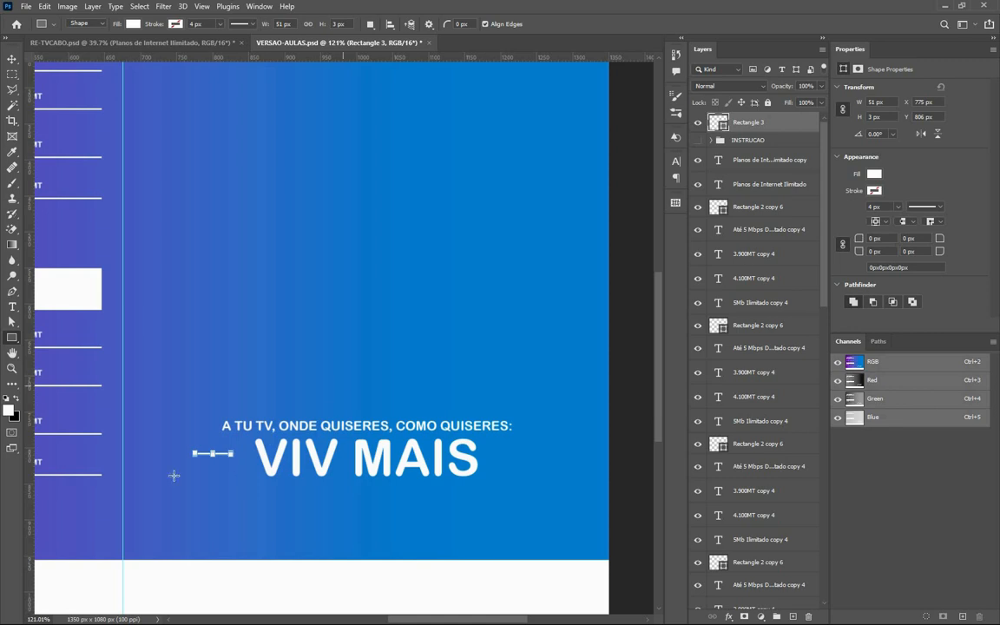
Round all four corners of the thin white rectangle to 1.5 px.
{"action": "scroll", "coordinate": [172, 475], "scroll_direction": "up", "scroll_amount": 10}
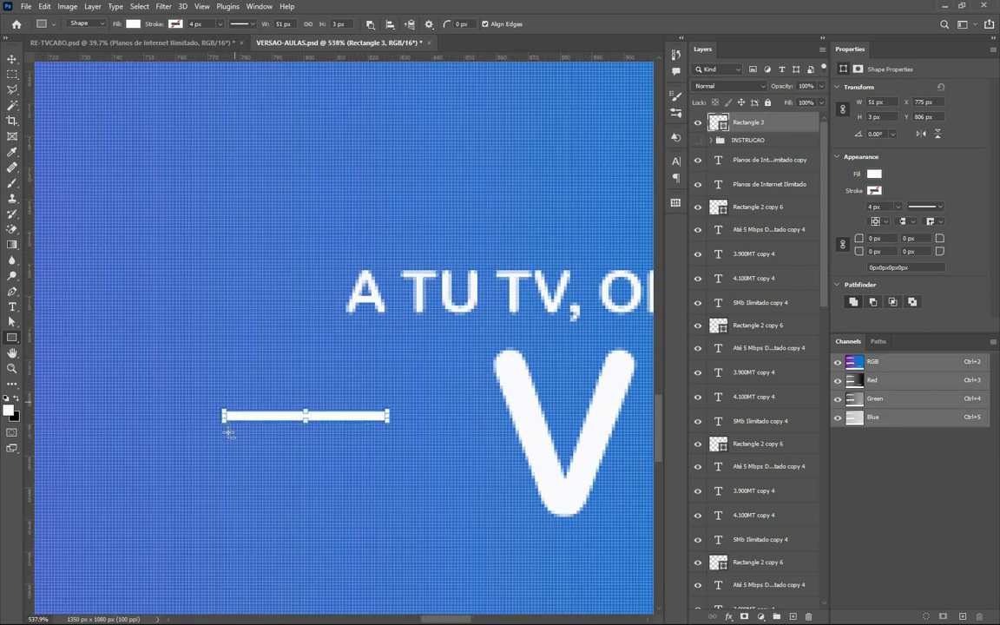
{"action": "left_click", "coordinate": [859, 239]}
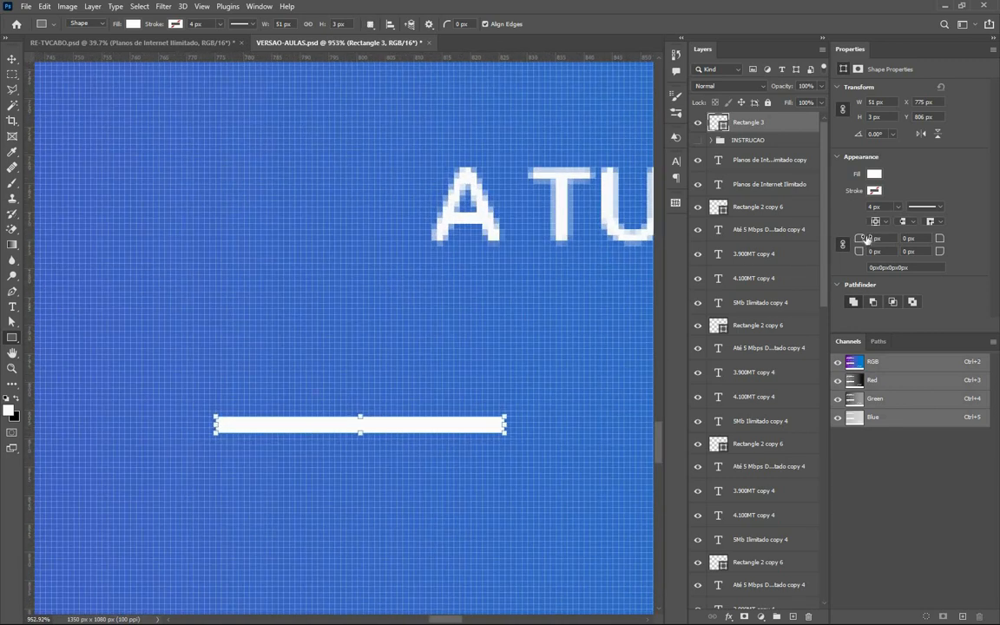
{"action": "type", "text": "18"}
{"action": "key", "text": "Return"}
{"action": "left_click_drag", "start_coordinate": [854, 241], "coordinate": [864, 241]}
{"action": "left_click", "coordinate": [14, 62]}
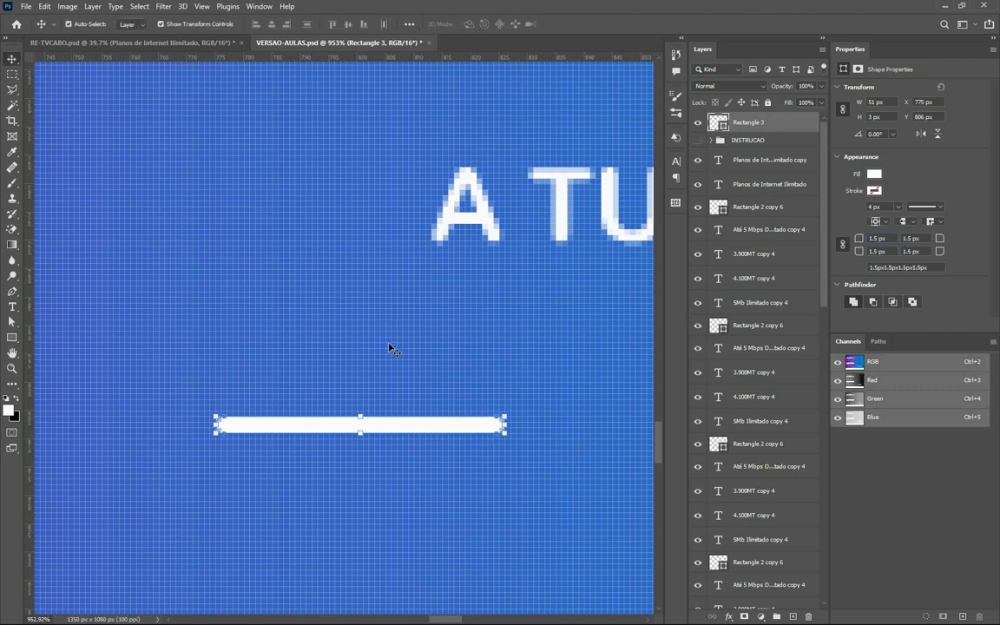
Move the thin bar beside the V of "VIV MAIS" and fan two copies around it, rotated 15° above and −15° below.
{"action": "scroll", "coordinate": [400, 390], "scroll_direction": "down", "scroll_amount": 3}
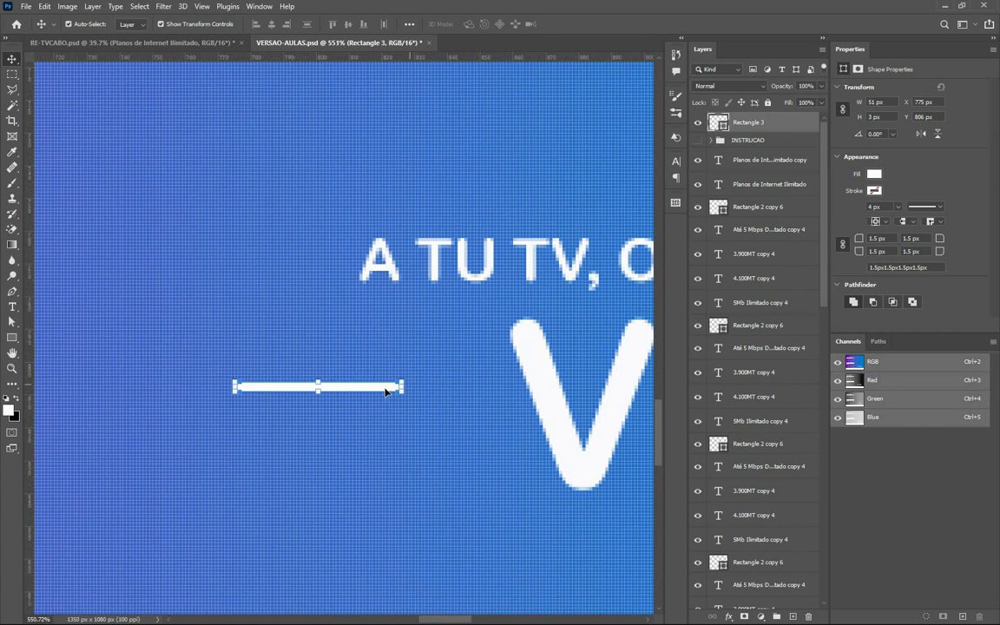
{"action": "left_click_drag", "start_coordinate": [372, 391], "coordinate": [438, 468]}
{"action": "key", "text": "Return"}
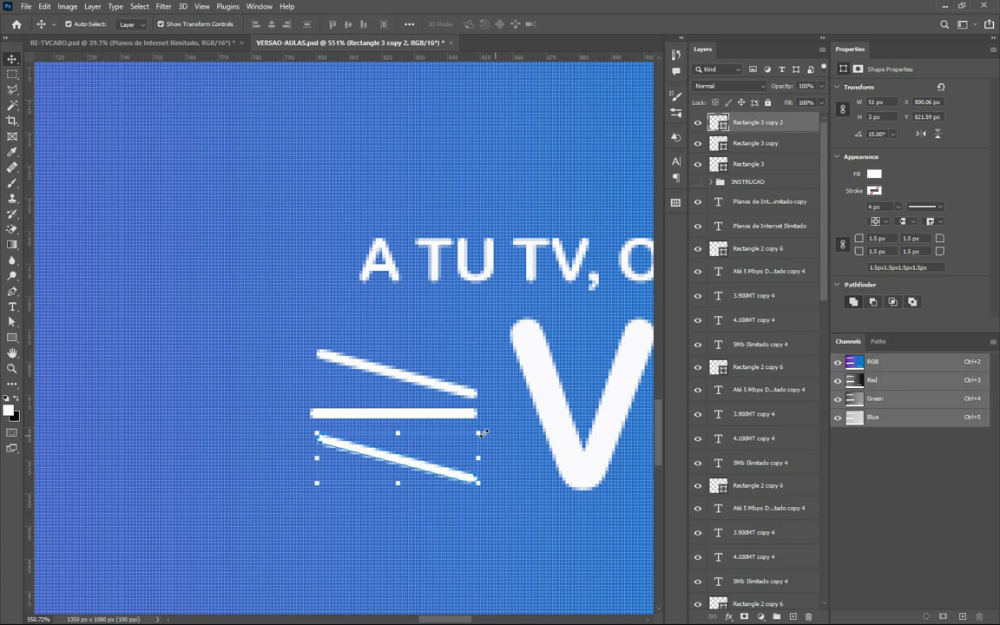
{"action": "left_click_drag", "start_coordinate": [482, 415], "coordinate": [462, 444]}
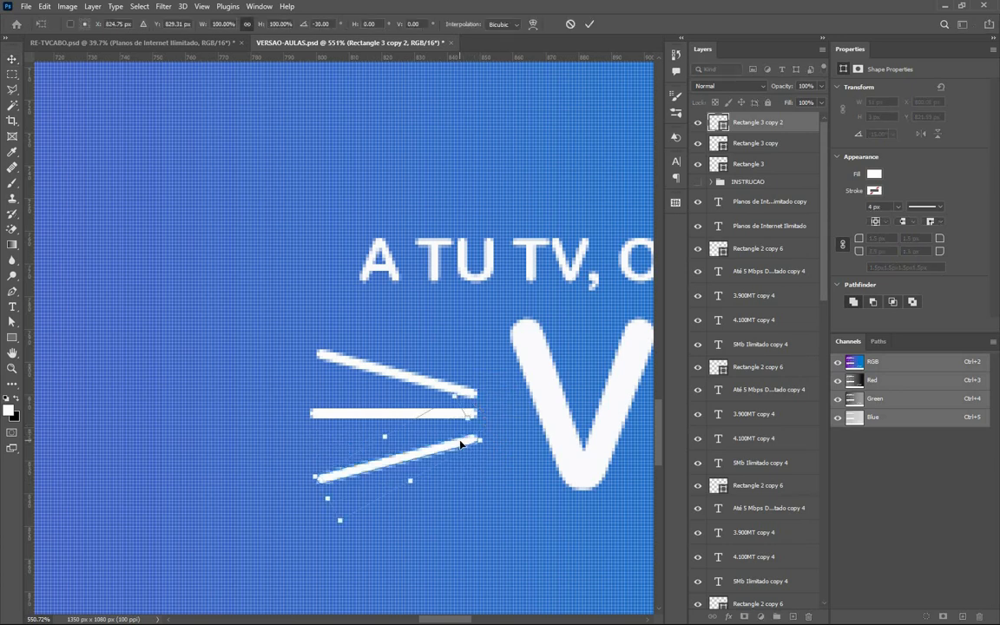
{"action": "key", "text": "Return"}
Rotate the upper ray beside the V about 11.5° further and shift it slightly to open up the fan.
{"action": "scroll", "coordinate": [414, 443], "scroll_direction": "down", "scroll_amount": 6}
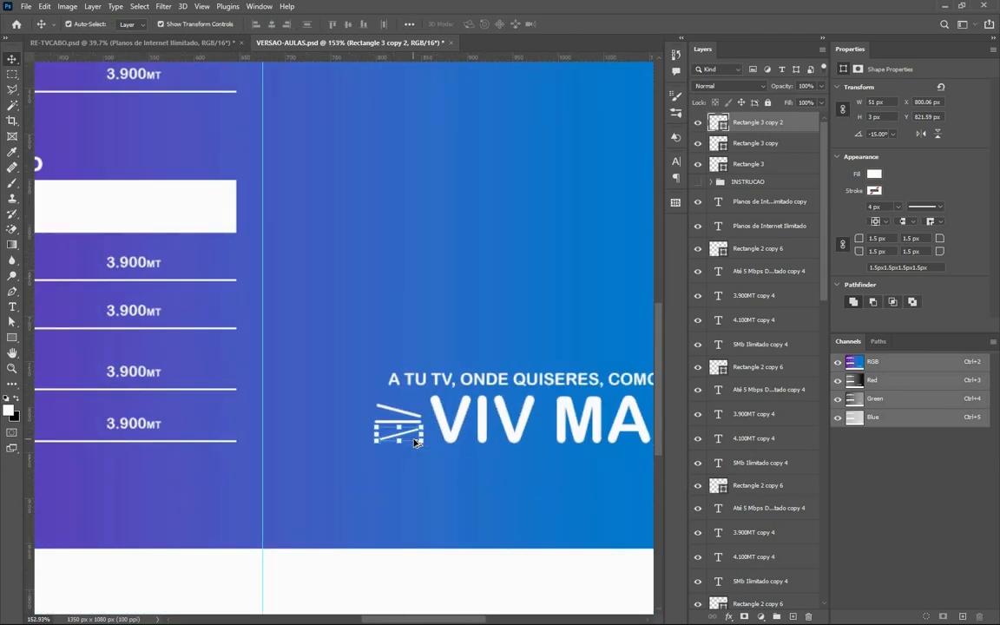
{"action": "scroll", "coordinate": [415, 442], "scroll_direction": "down", "scroll_amount": 4}
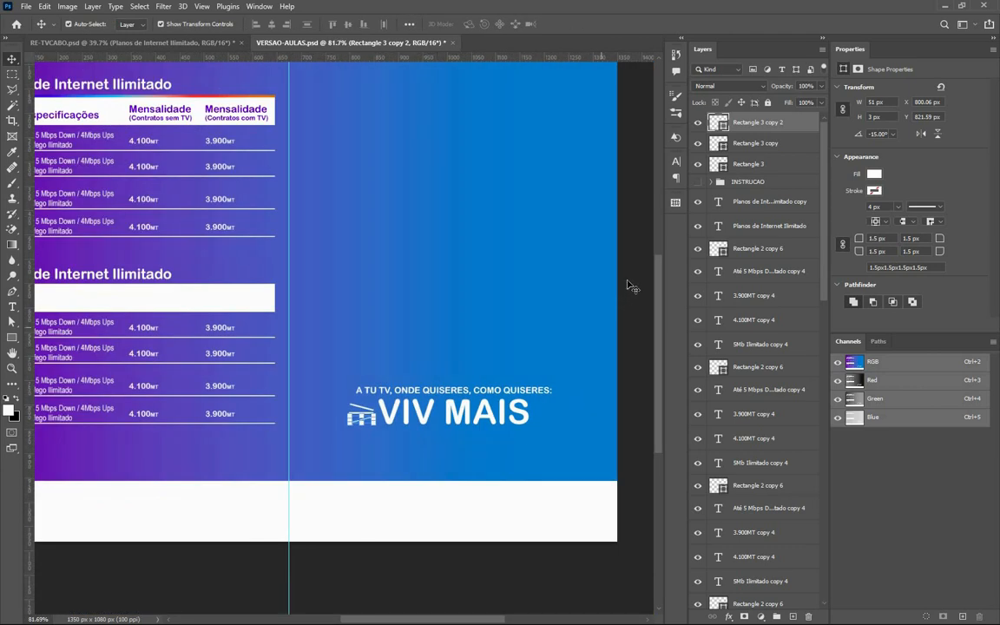
{"action": "left_click", "coordinate": [627, 284]}
{"action": "scroll", "coordinate": [390, 434], "scroll_direction": "up", "scroll_amount": 6}
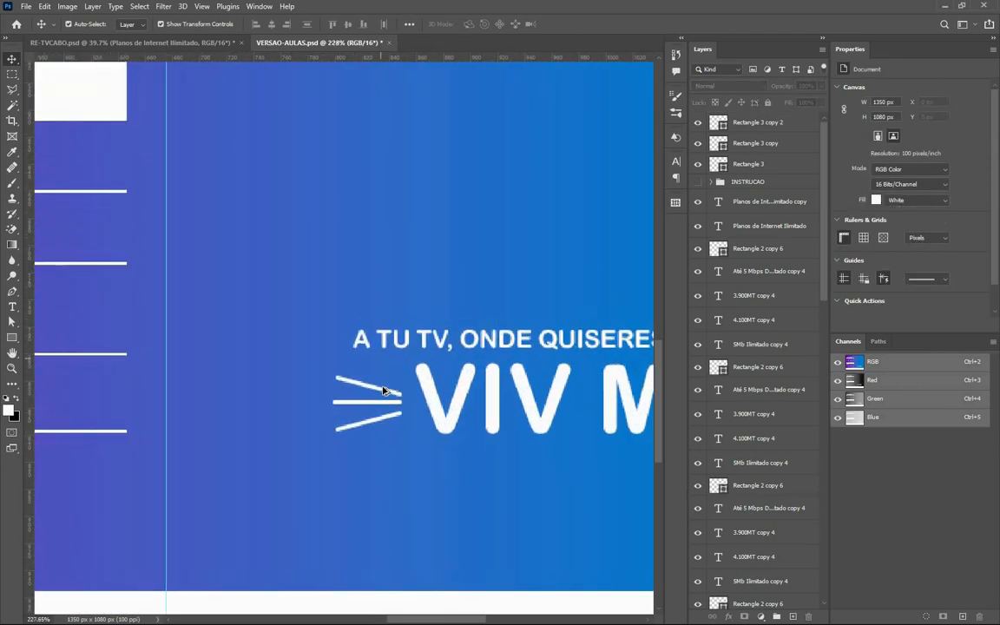
{"action": "scroll", "coordinate": [382, 390], "scroll_direction": "up", "scroll_amount": 1}
{"action": "left_click", "coordinate": [383, 390]}
{"action": "key", "text": "ctrl+t"}
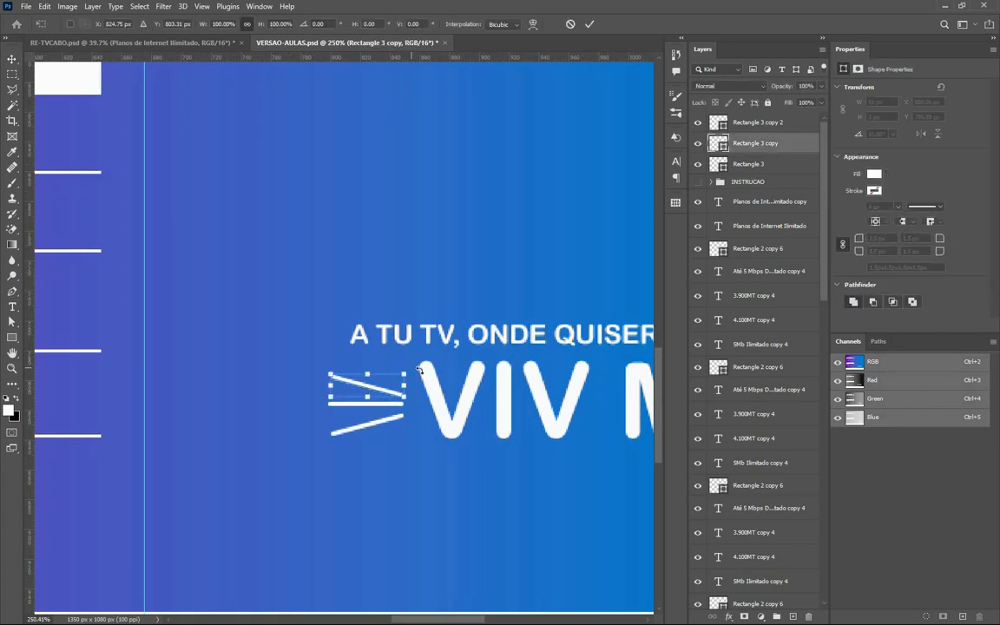
{"action": "left_click_drag", "start_coordinate": [417, 369], "coordinate": [395, 389]}
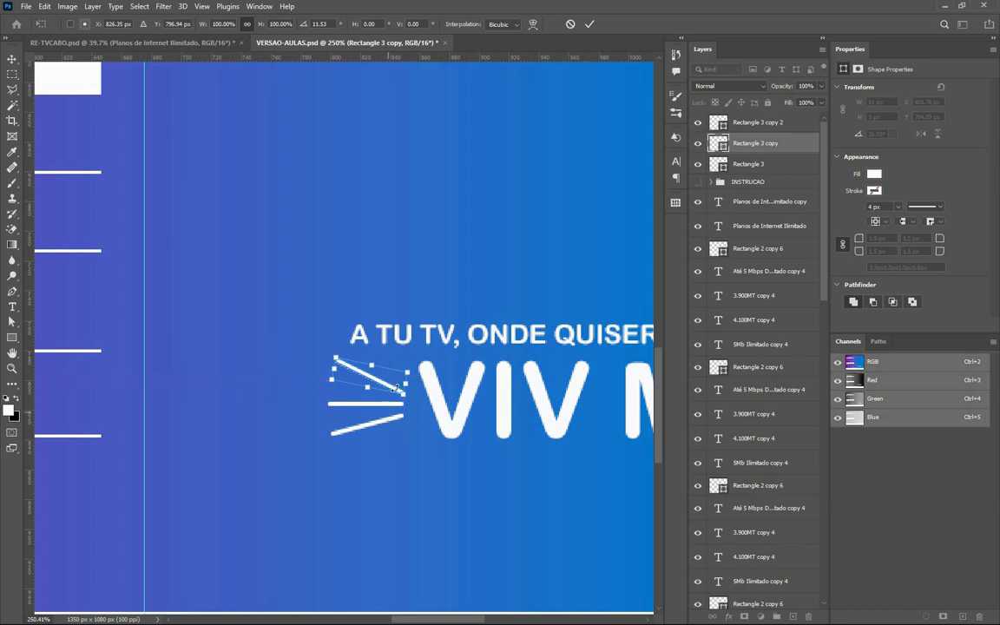
{"action": "key", "text": "Return"}
Rotate the lower ray about −6.8° further and shift it about 1.6 px across and 3 px down to mirror the upper ray.
{"action": "left_click", "coordinate": [402, 414]}
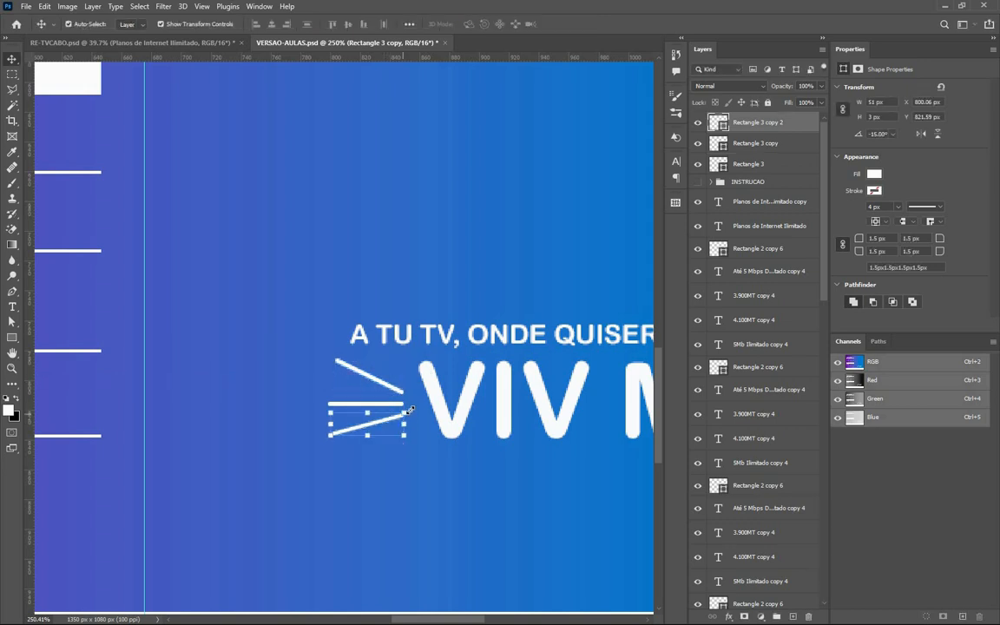
{"action": "key", "text": "ctrl+t"}
{"action": "mouse_move", "coordinate": [415, 402]}
{"action": "left_mouse_down"}
{"action": "mouse_move", "coordinate": [425, 383]}
{"action": "mouse_move", "coordinate": [410, 405]}
{"action": "left_mouse_up"}
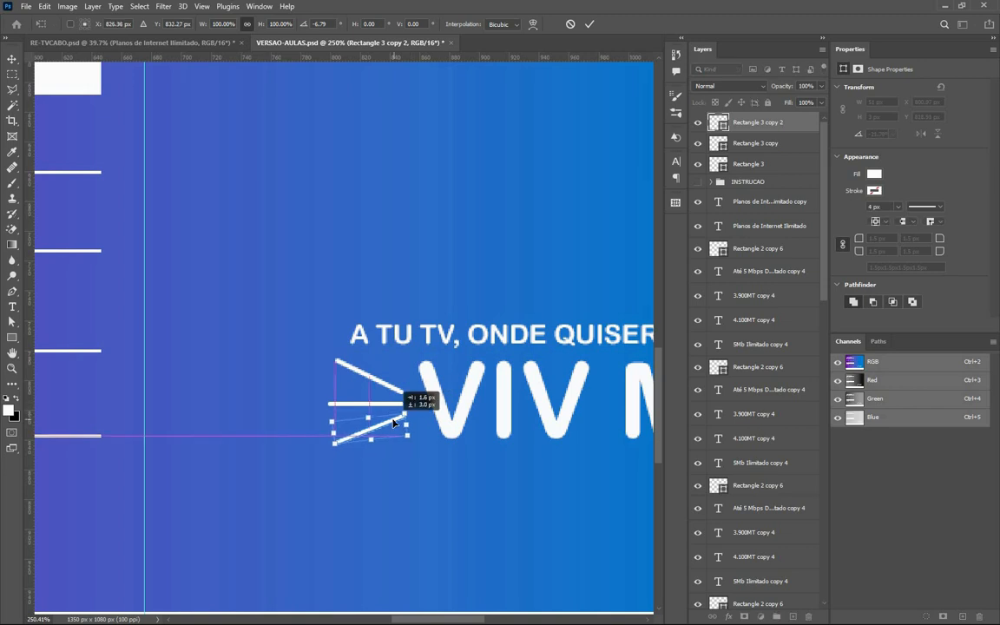
{"action": "key", "text": "Return"}
Select the three ray layers from Rectangle 3 to Rectangle 3 copy 2 and convert them to one Smart Object.
{"action": "left_click", "coordinate": [760, 167]}
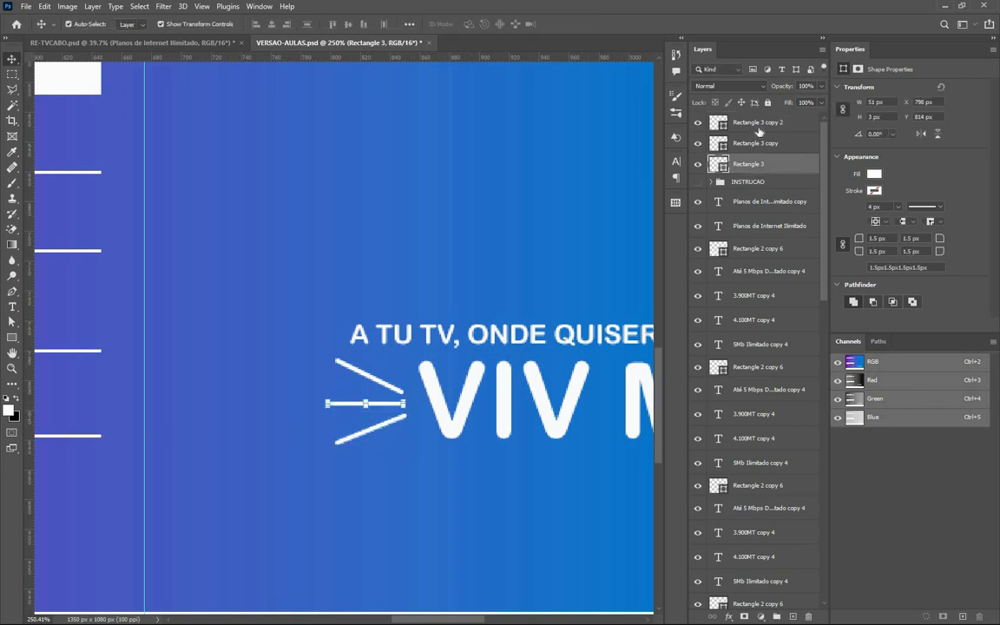
{"action": "left_click", "coordinate": [760, 125], "text": "shift"}
{"action": "right_click", "coordinate": [760, 128]}
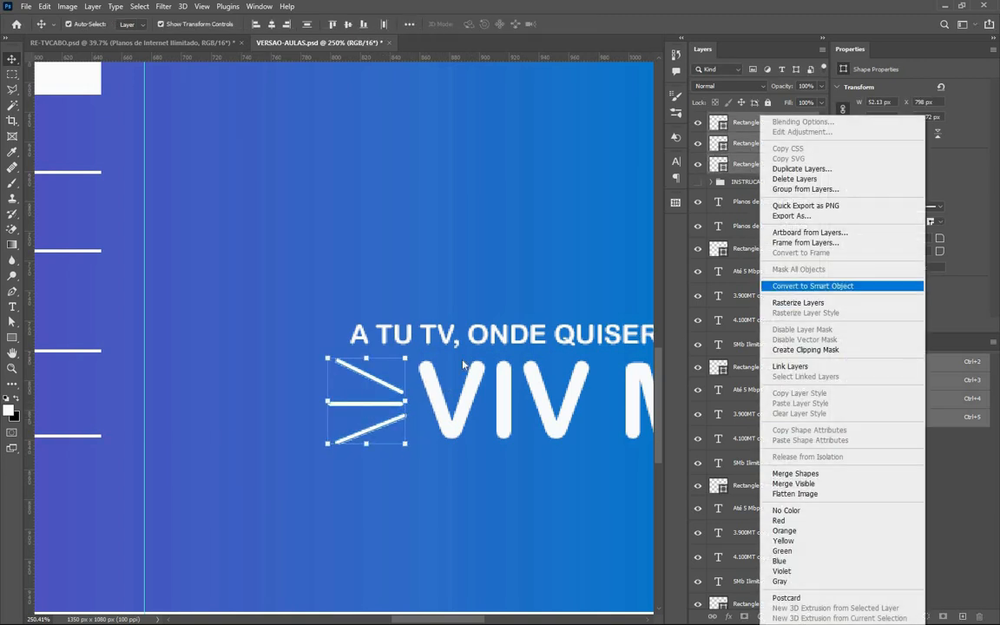
{"action": "left_click", "coordinate": [767, 267]}
{"action": "right_click", "coordinate": [764, 124]}
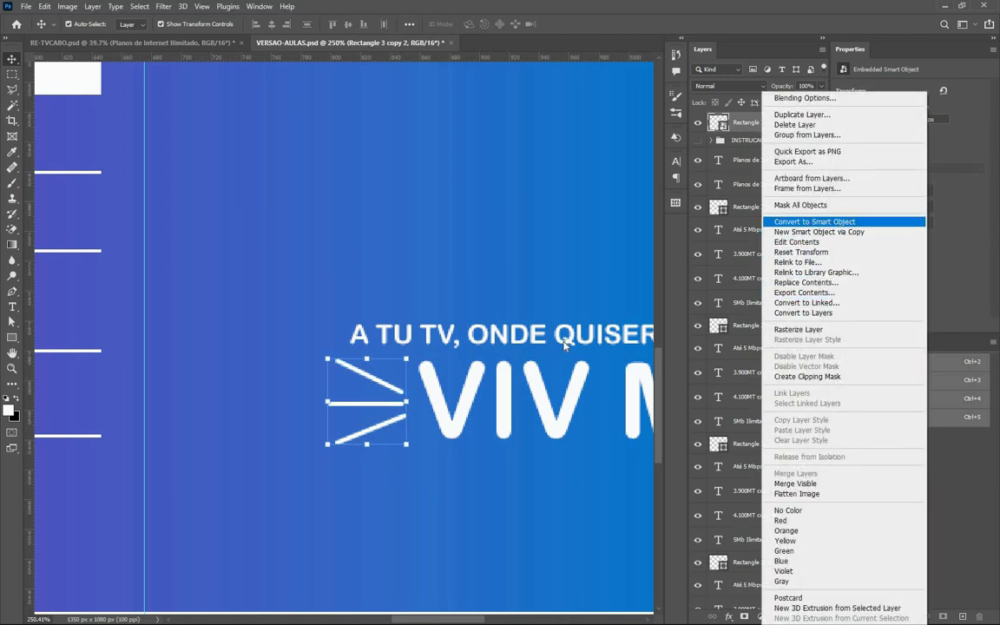
{"action": "left_click", "coordinate": [382, 408]}
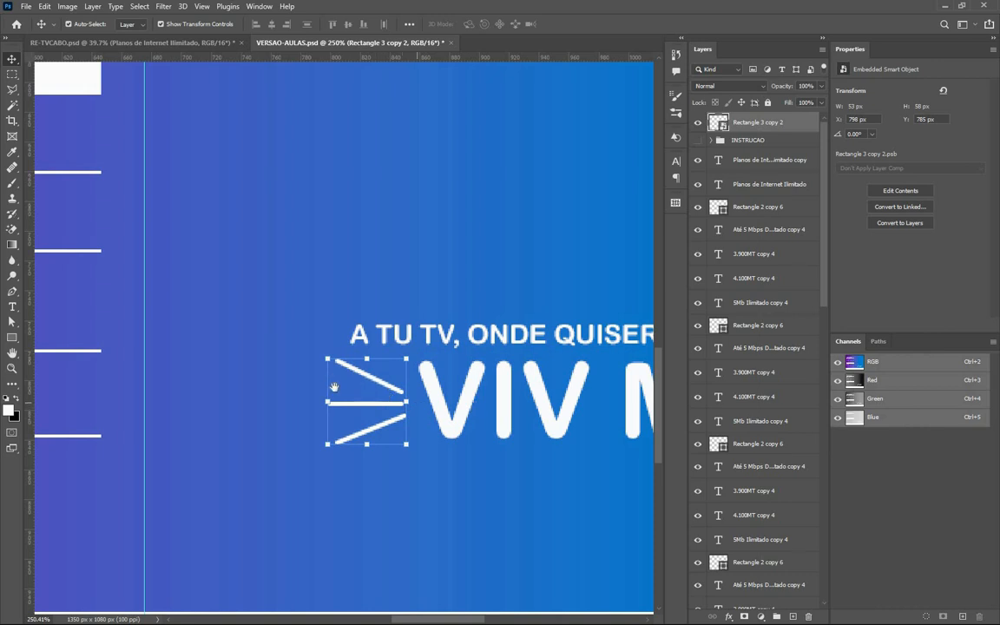
Duplicate the rays Smart Object to the end of "VIV MAIS" beside the S, keeping its original size.
{"action": "left_click_drag", "start_coordinate": [377, 409], "coordinate": [579, 390]}
{"action": "right_click", "coordinate": [577, 388]}
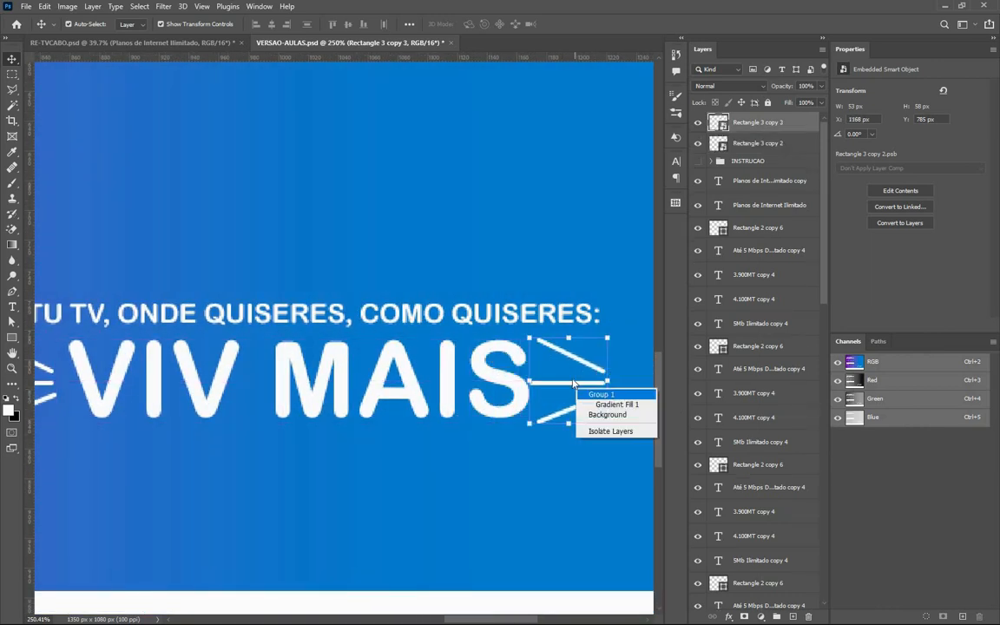
{"action": "left_click", "coordinate": [568, 340]}
{"action": "left_click", "coordinate": [569, 340]}
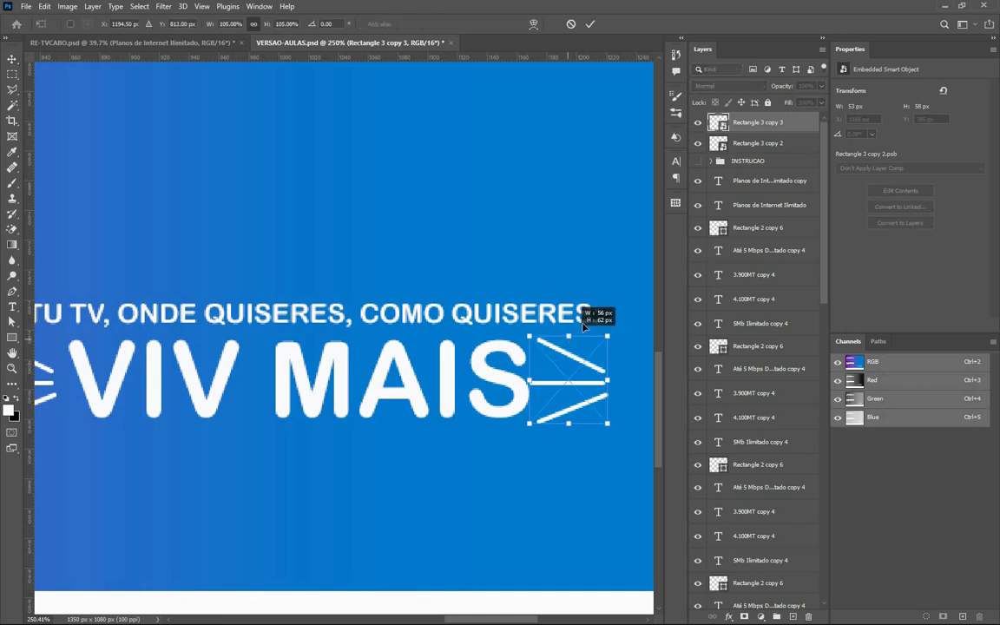
{"action": "left_click_drag", "start_coordinate": [583, 327], "coordinate": [597, 318]}
{"action": "key", "text": "ctrl+z"}
Flip the duplicated rays horizontally and move them slightly away from the S to X 1183 px.
{"action": "right_click", "coordinate": [574, 372]}
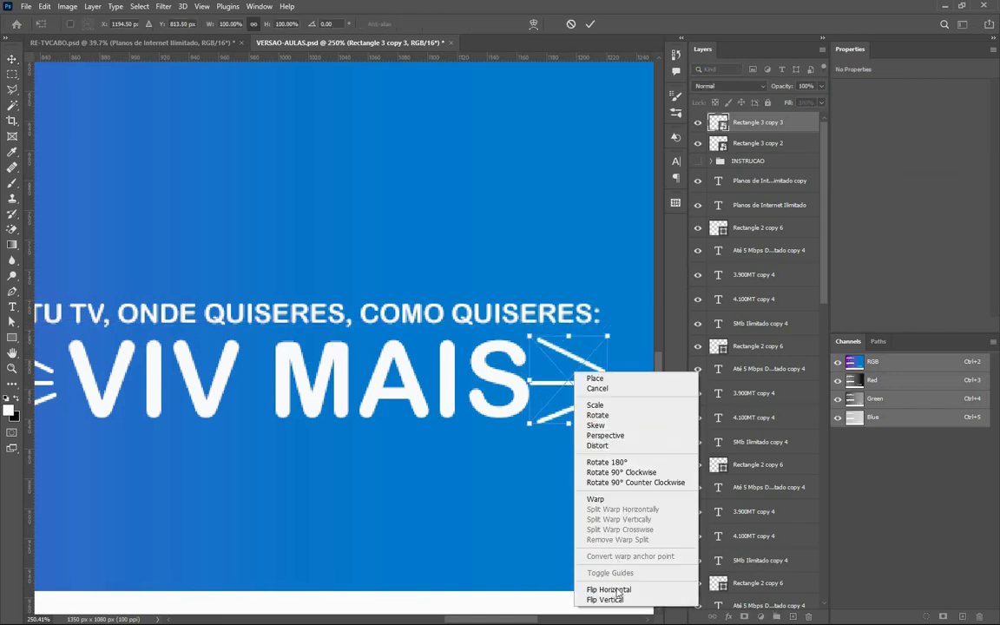
{"action": "left_click", "coordinate": [609, 590]}
{"action": "left_click_drag", "start_coordinate": [560, 384], "coordinate": [491, 449]}
{"action": "key", "text": "Return"}
{"action": "scroll", "coordinate": [619, 443], "scroll_direction": "down", "scroll_amount": 5}
{"action": "key", "text": "Return"}
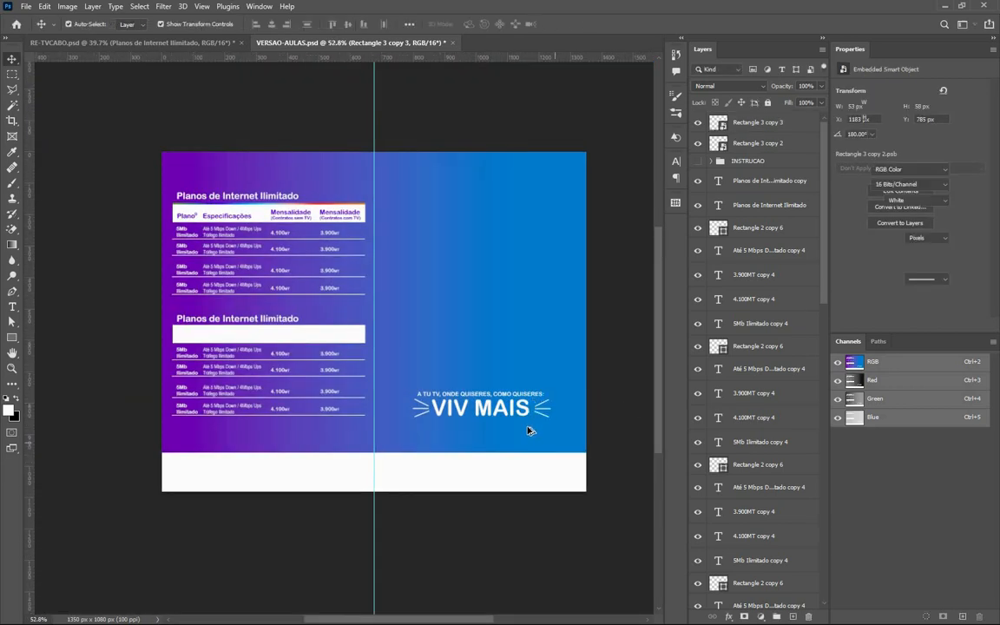
{"action": "left_click", "coordinate": [529, 430]}
{"action": "scroll", "coordinate": [499, 432], "scroll_direction": "up", "scroll_amount": 8}
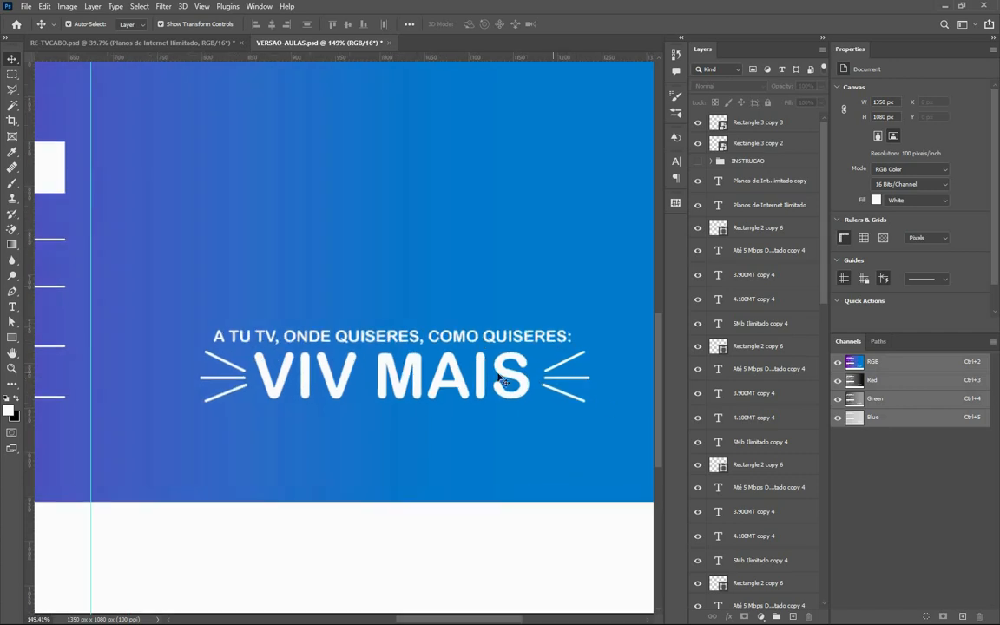
Flip the rays after the S horizontally and flip them back again.
{"action": "left_click", "coordinate": [557, 385]}
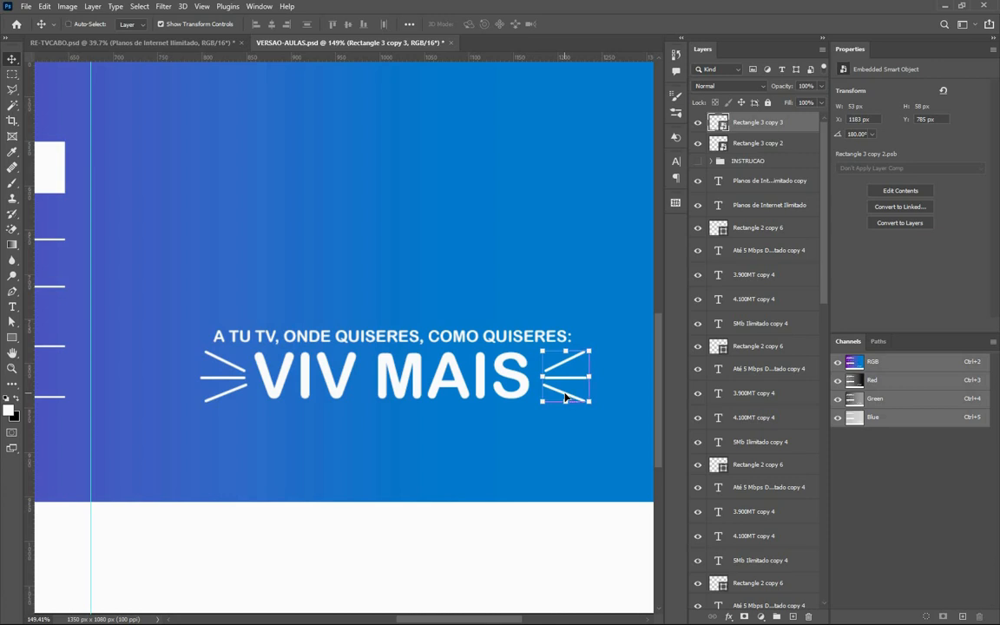
{"action": "key", "text": "ctrl+t"}
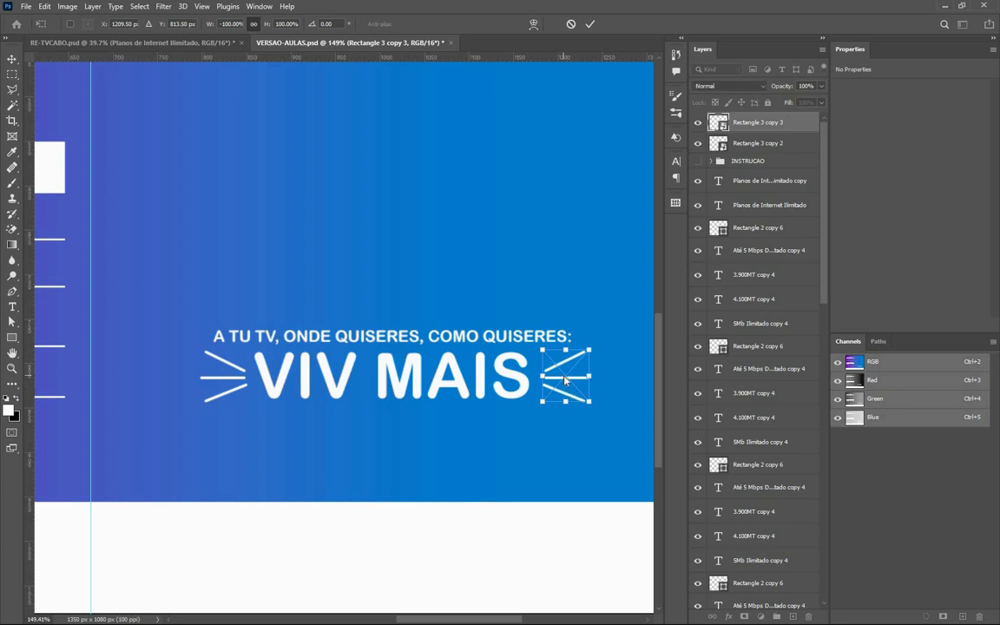
{"action": "right_click", "coordinate": [565, 379]}
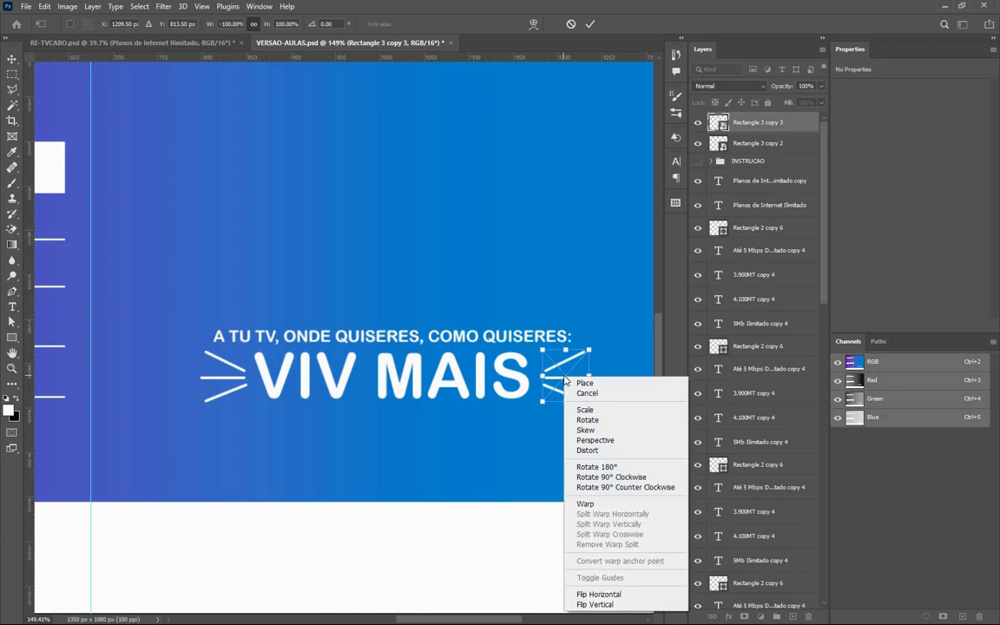
{"action": "left_click", "coordinate": [599, 593]}
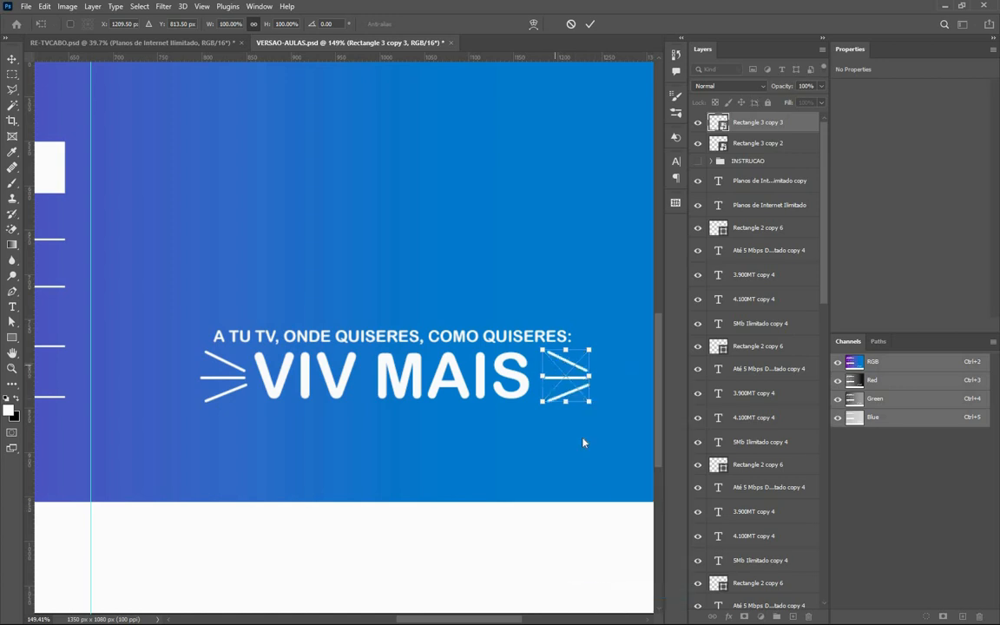
{"action": "right_click", "coordinate": [565, 373]}
{"action": "left_click", "coordinate": [601, 590]}
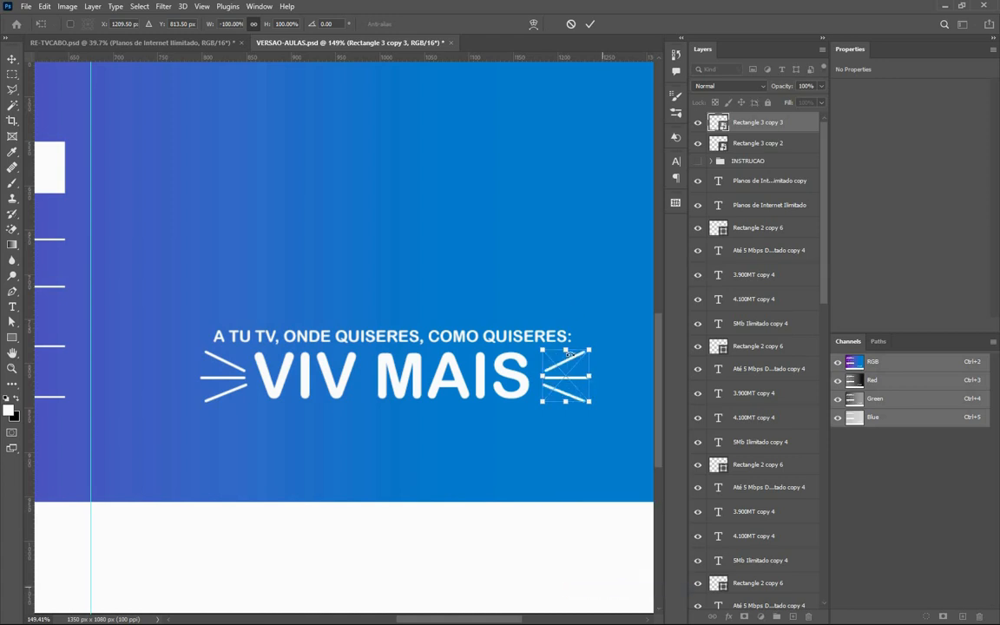
{"action": "key", "text": "Return"}
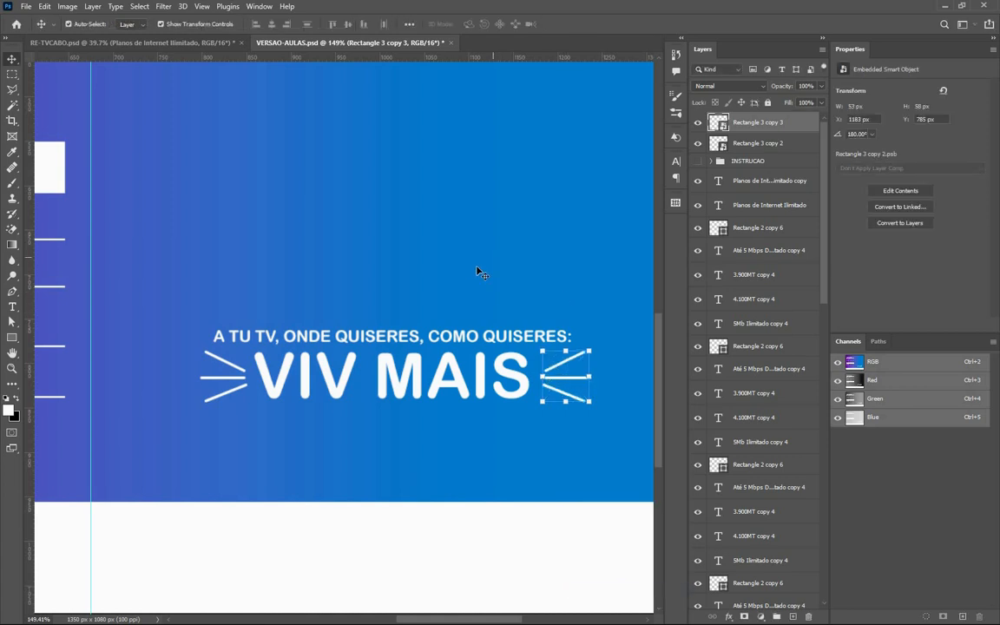
Duplicate the "A TU TV, ONDE QUISERES, COMO QUISERES:" tagline straight down below "VIV MAIS".
{"action": "left_click", "coordinate": [473, 303]}
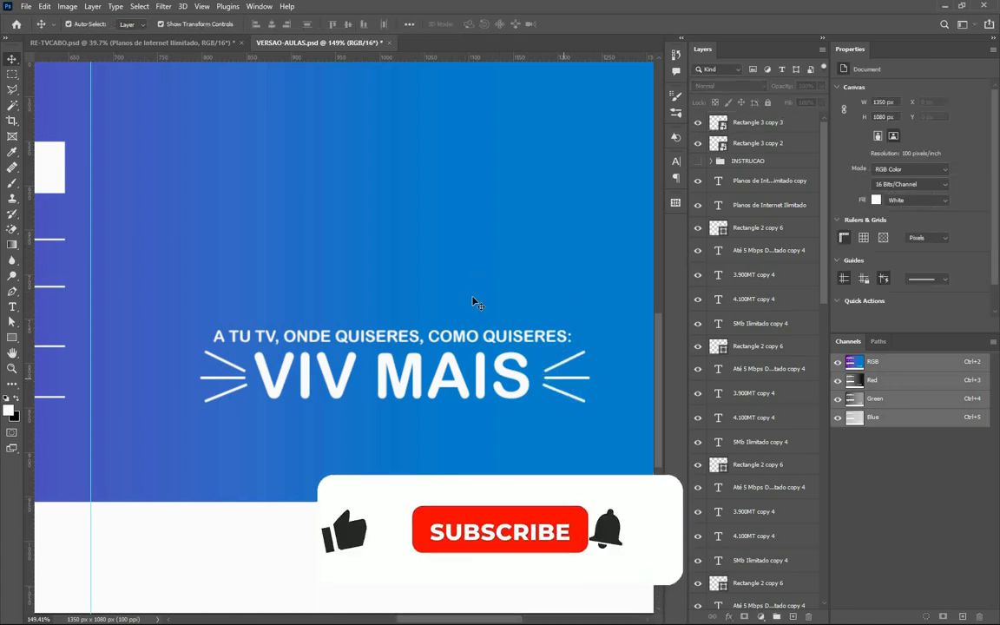
{"action": "scroll", "coordinate": [473, 302], "scroll_direction": "down", "scroll_amount": 6}
{"action": "scroll", "coordinate": [446, 341], "scroll_direction": "up", "scroll_amount": 2}
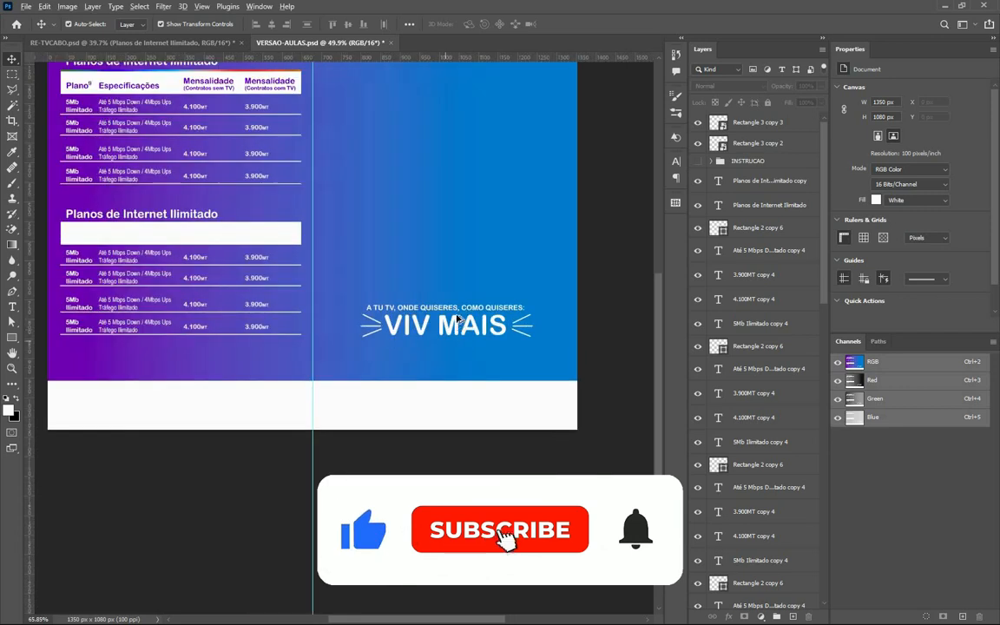
{"action": "scroll", "coordinate": [458, 318], "scroll_direction": "up", "scroll_amount": 4}
{"action": "left_click", "coordinate": [460, 300]}
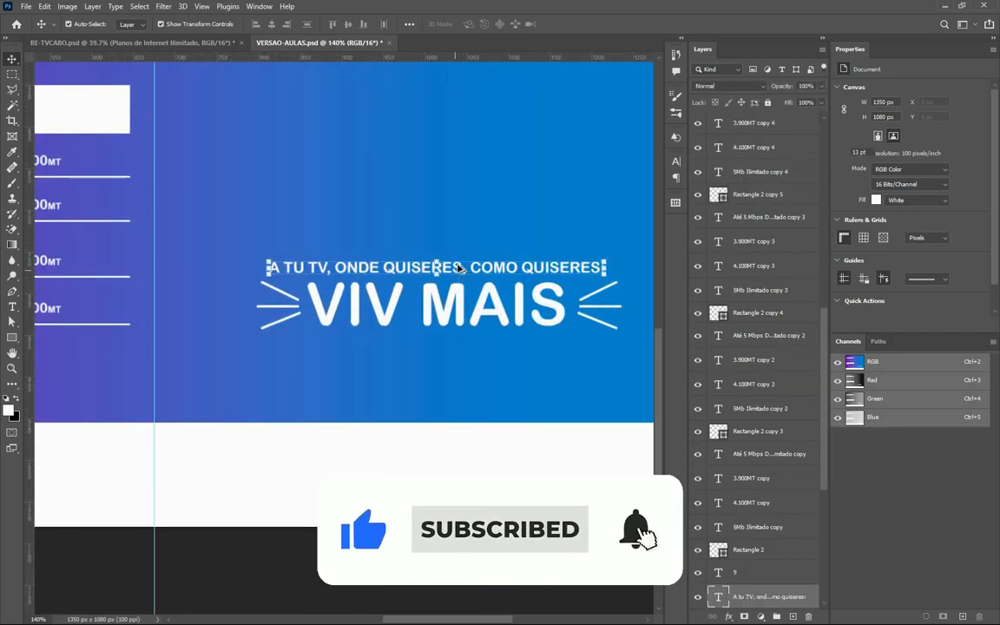
{"action": "left_click_drag", "start_coordinate": [458, 373], "coordinate": [458, 470]}
Turn off All Caps for the duplicated tagline and set its font to Arial Narrow.
{"action": "double_click", "coordinate": [439, 364]}
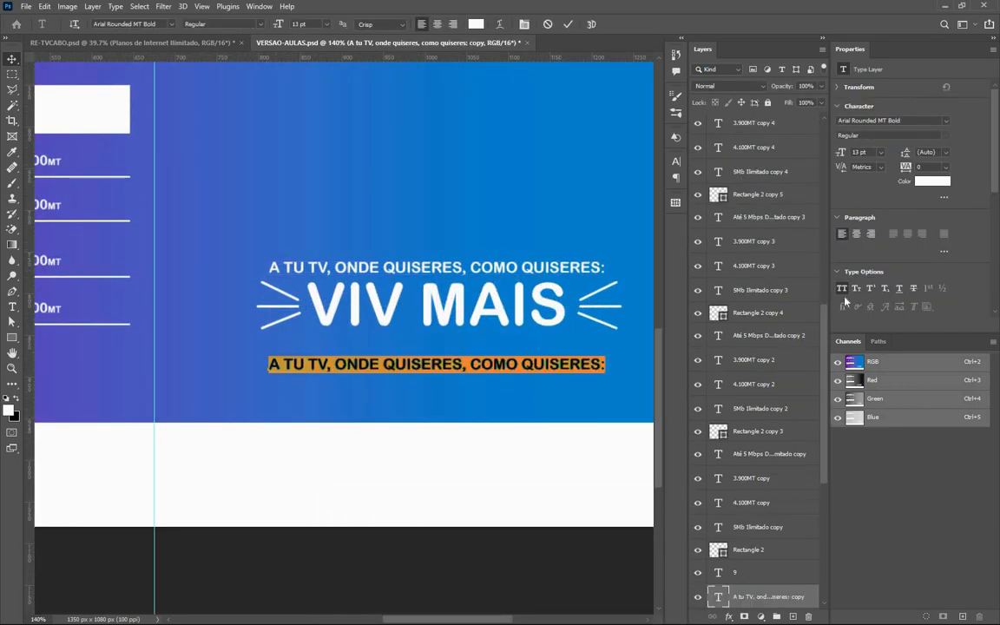
{"action": "key", "text": "ctrl+shift+k"}
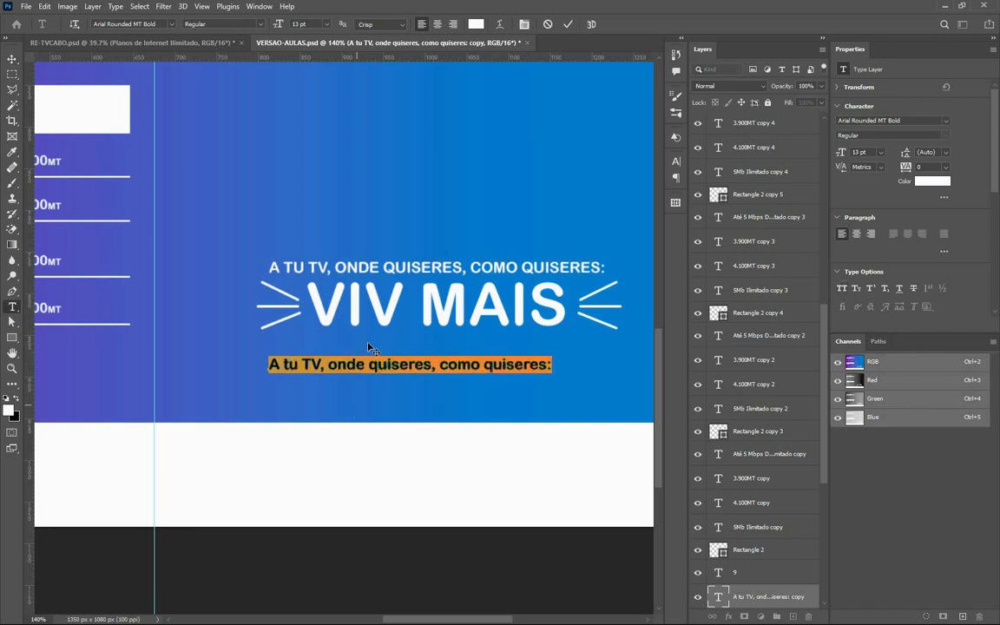
{"action": "left_click", "coordinate": [167, 23]}
{"action": "left_click", "coordinate": [165, 58]}
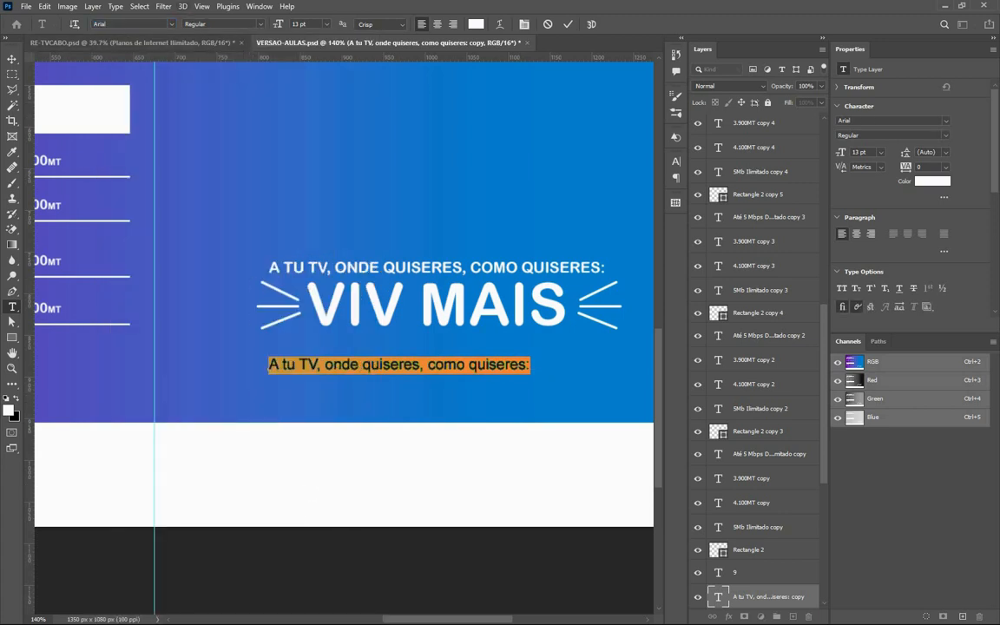
{"action": "left_click", "coordinate": [259, 23]}
{"action": "left_click", "coordinate": [210, 34]}
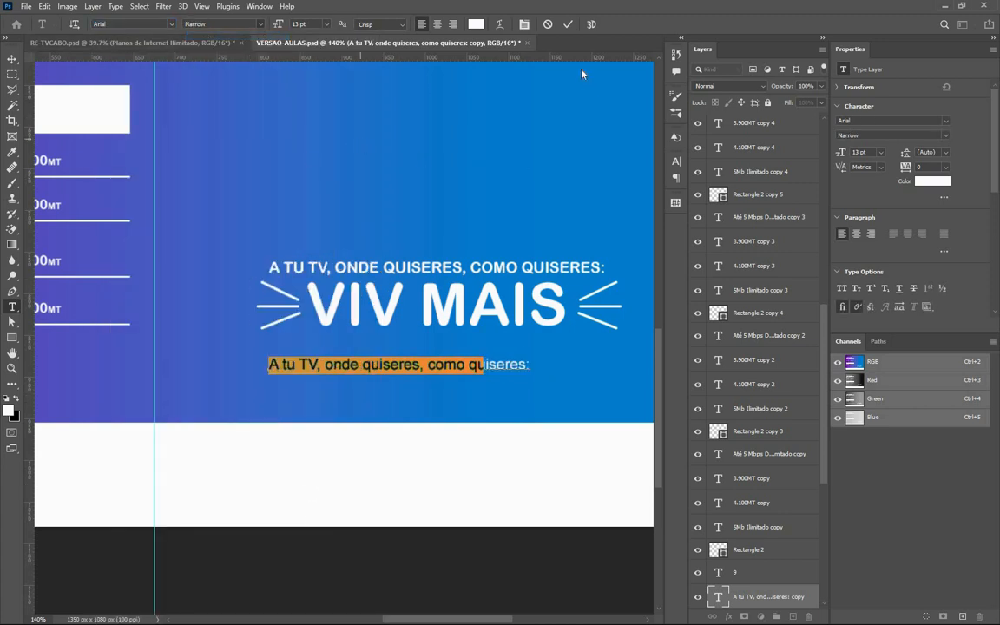
{"action": "left_click", "coordinate": [568, 24]}
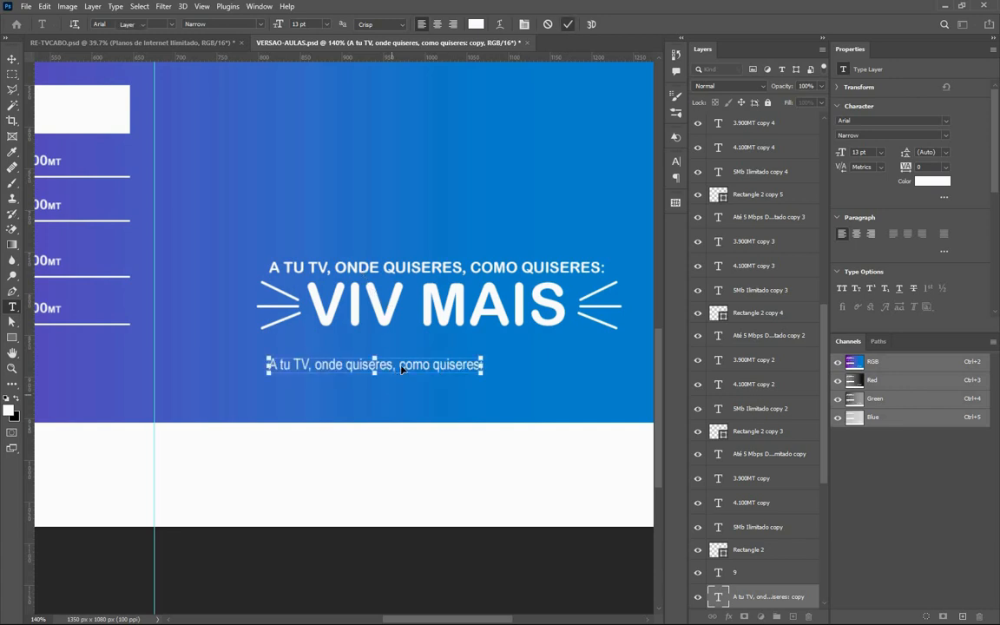
{"action": "key", "text": "v"}
Switch to the Word document and copy the "App Store" line.
{"action": "key", "text": "Return"}
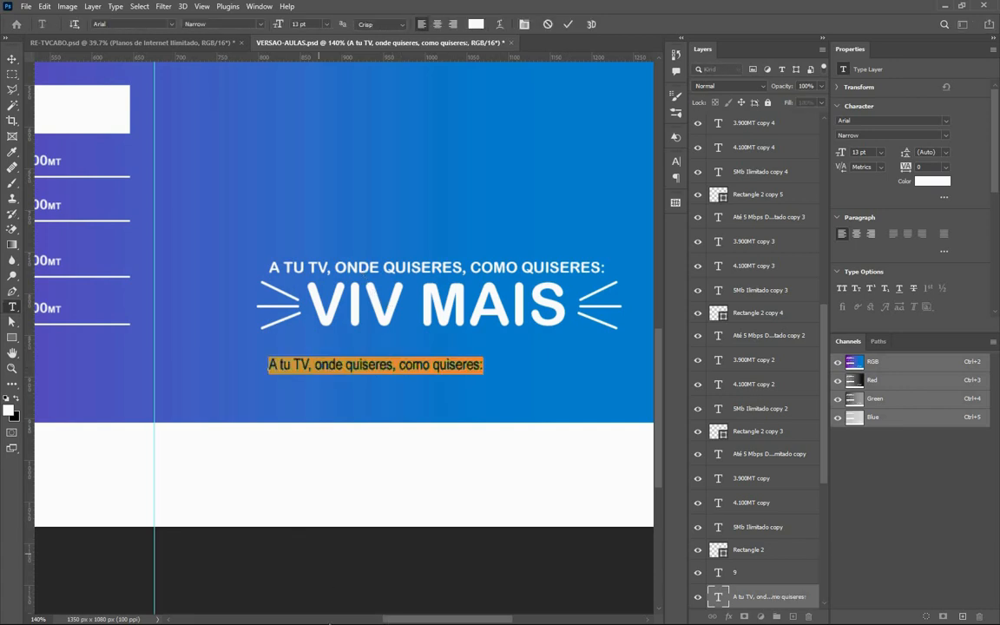
{"action": "key", "text": "super"}
{"action": "mouse_move", "coordinate": [335, 607]}
{"action": "left_click", "coordinate": [403, 543]}
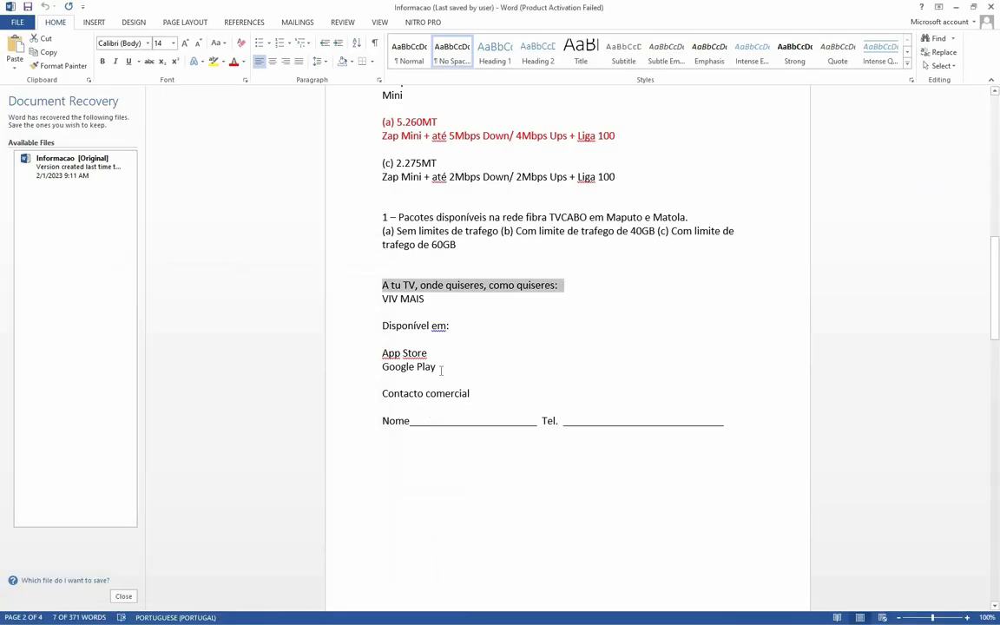
{"action": "left_click_drag", "start_coordinate": [432, 352], "coordinate": [382, 363]}
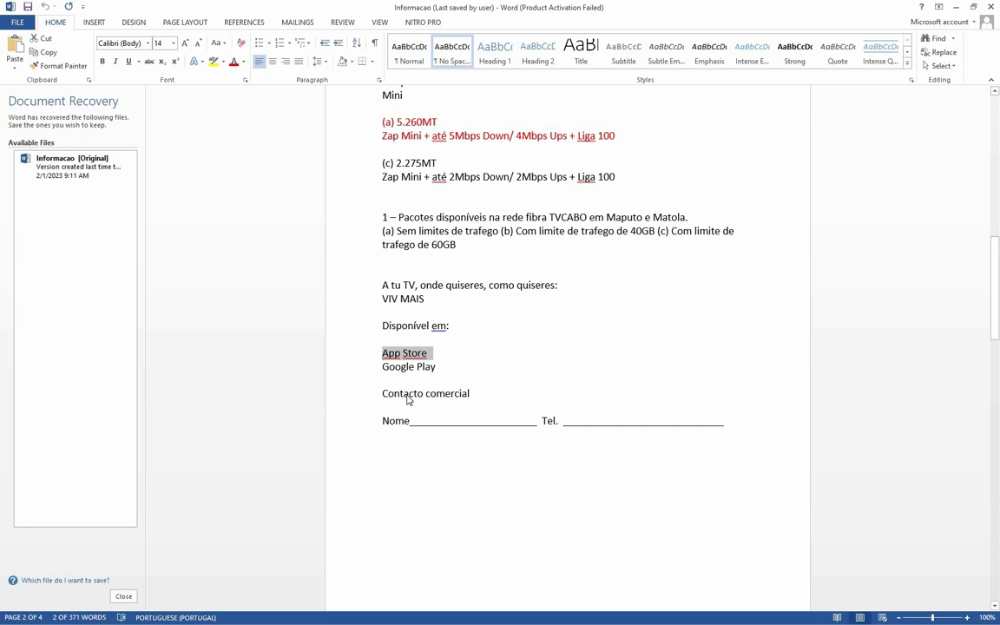
Return to Photoshop and replace the duplicated tagline's text with the copied "App Store".
{"action": "key", "text": "super"}
{"action": "left_click", "coordinate": [191, 612]}
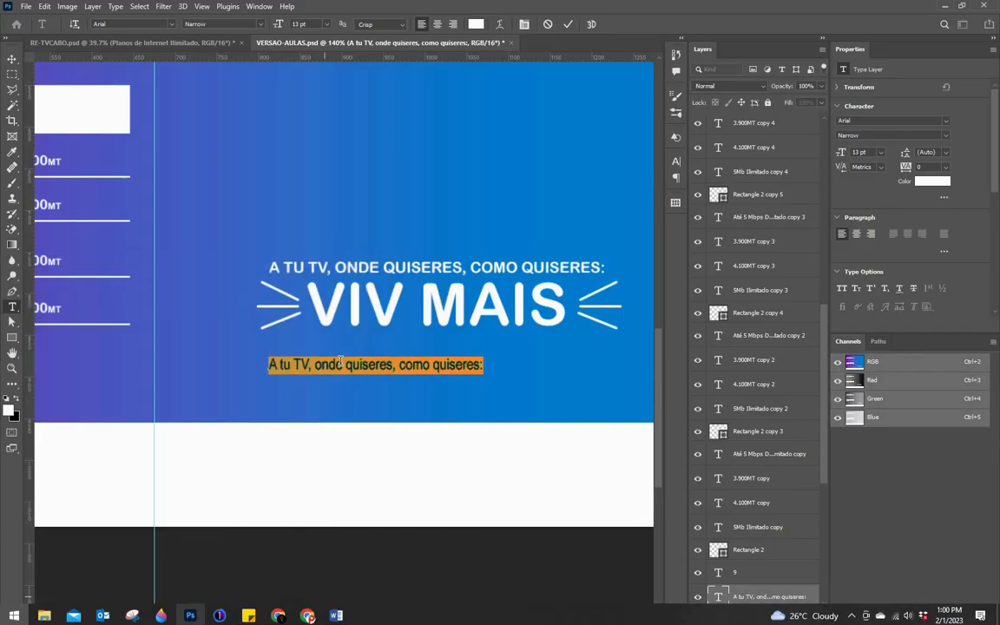
{"action": "left_click", "coordinate": [384, 368]}
{"action": "key", "text": "ctrl+a"}
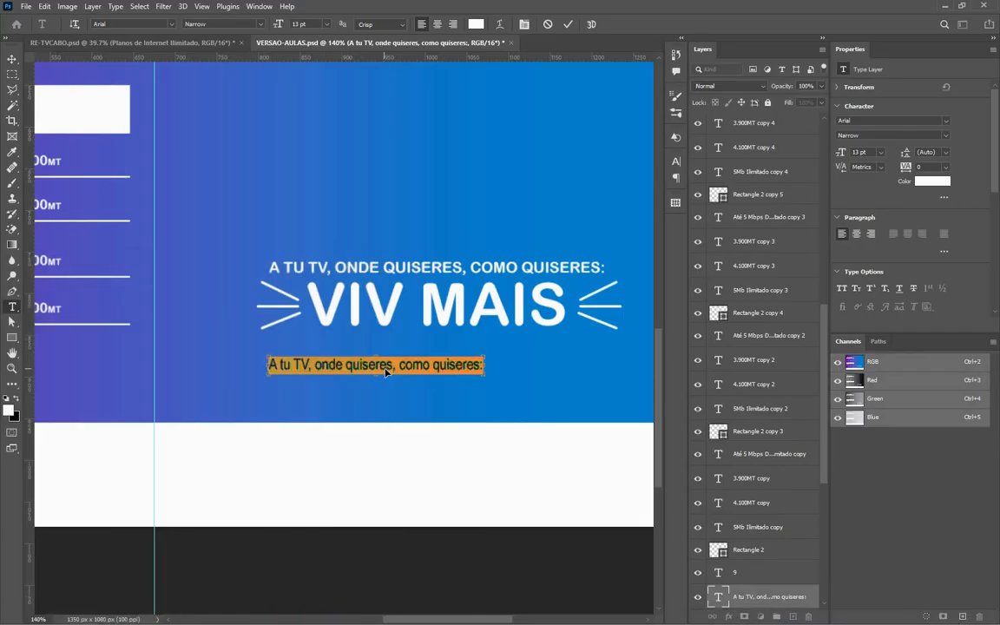
{"action": "key", "text": "ctrl+v"}
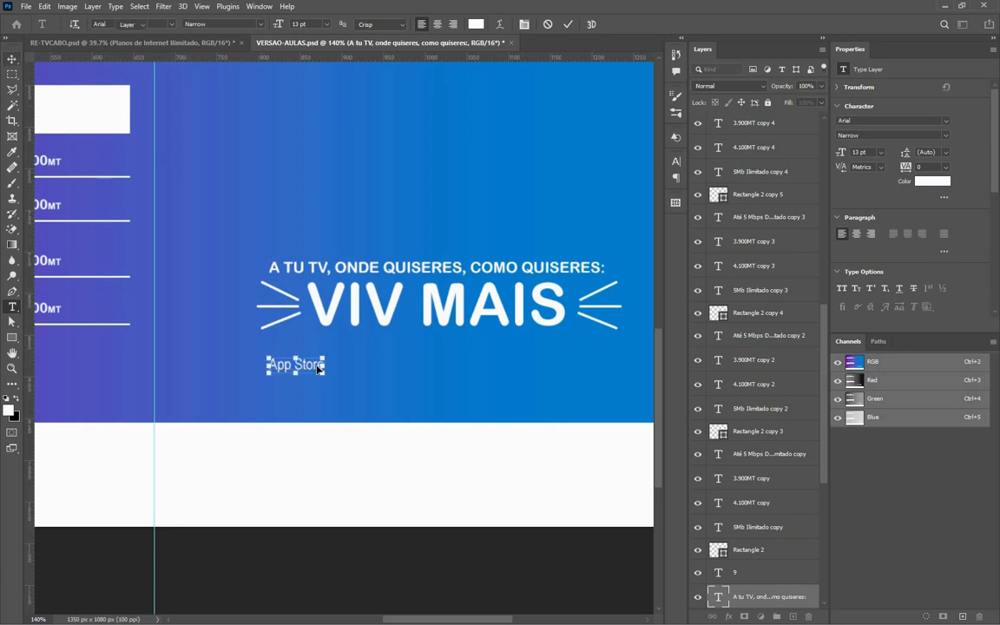
{"action": "key", "text": "ctrl+Return"}
Move the "App Store" text lower beneath "VIV MAIS" and place a duplicate beside it on the same line.
{"action": "left_click_drag", "start_coordinate": [305, 371], "coordinate": [310, 375]}
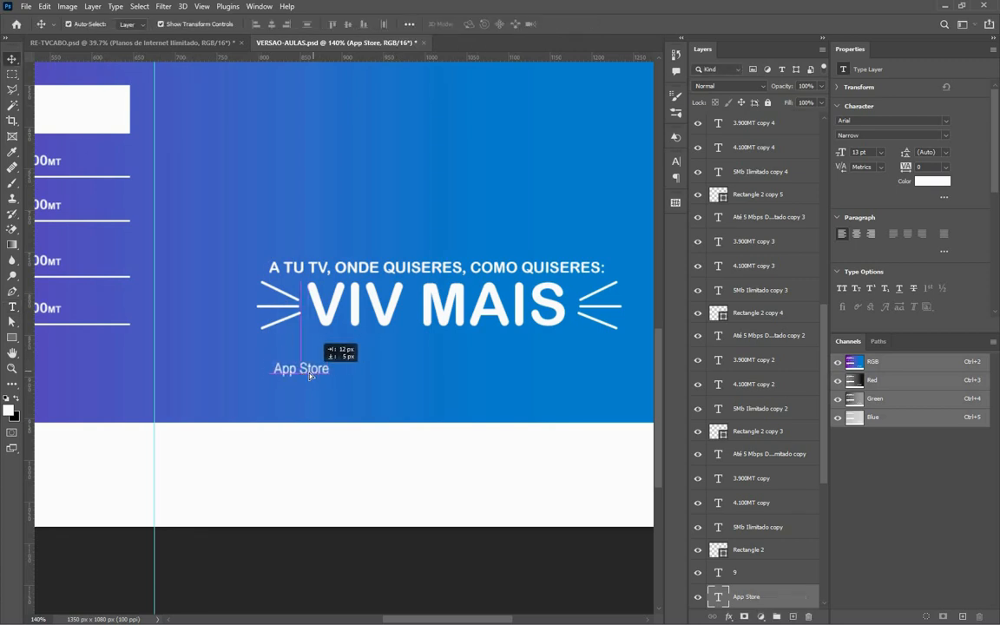
{"action": "left_click_drag", "start_coordinate": [364, 394], "coordinate": [382, 390]}
{"action": "double_click", "coordinate": [382, 388]}
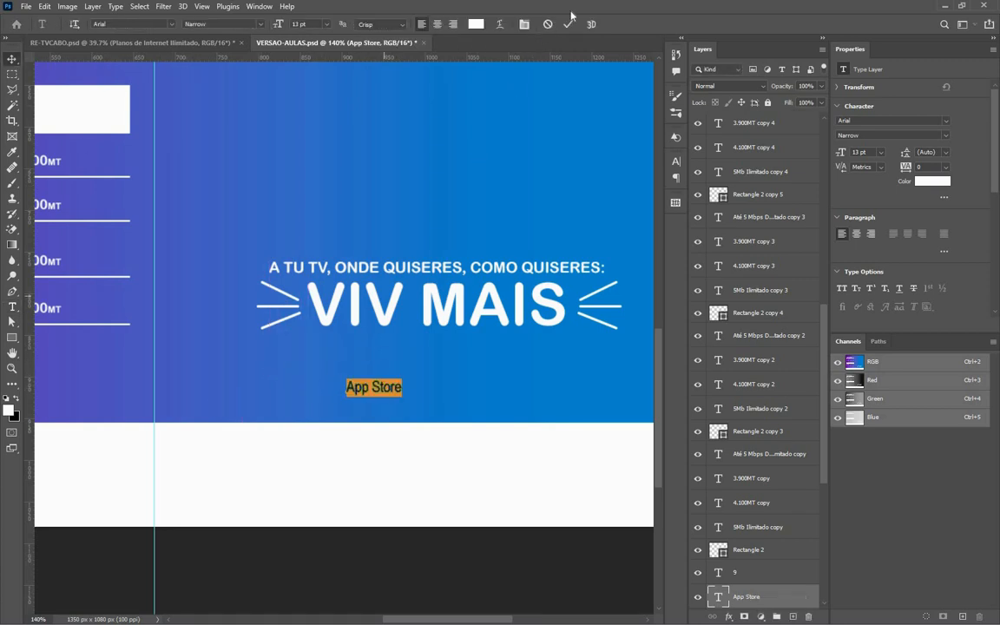
{"action": "left_click", "coordinate": [568, 24]}
{"action": "left_click_drag", "start_coordinate": [388, 394], "coordinate": [477, 387], "text": "alt"}
Copy "Google Play" from the Word document and use it to replace the text of the duplicated "App Store" in Photoshop.
{"action": "key", "text": "super"}
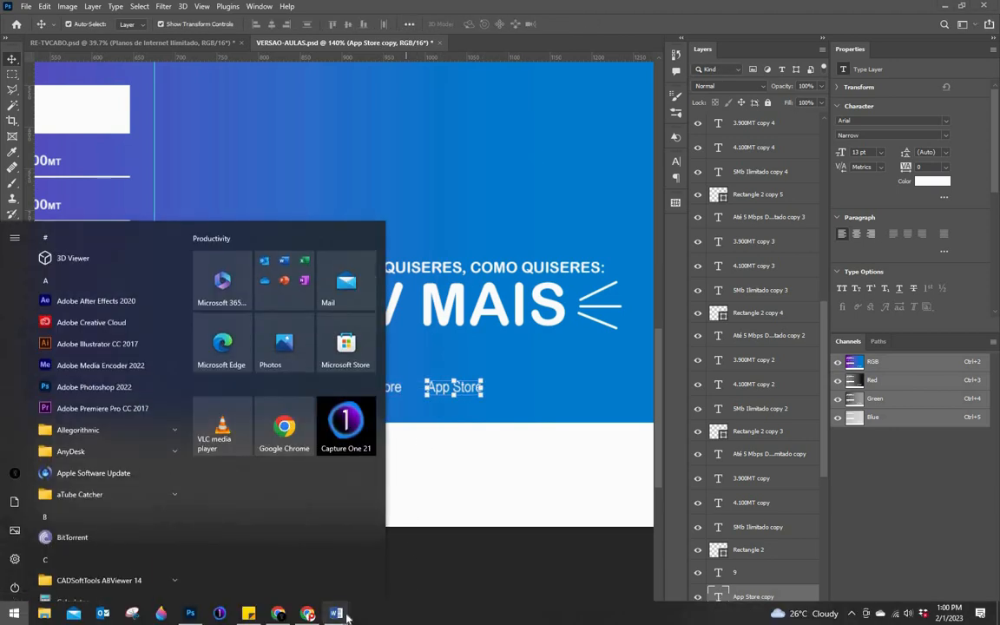
{"action": "mouse_move", "coordinate": [337, 613]}
{"action": "left_click", "coordinate": [395, 555]}
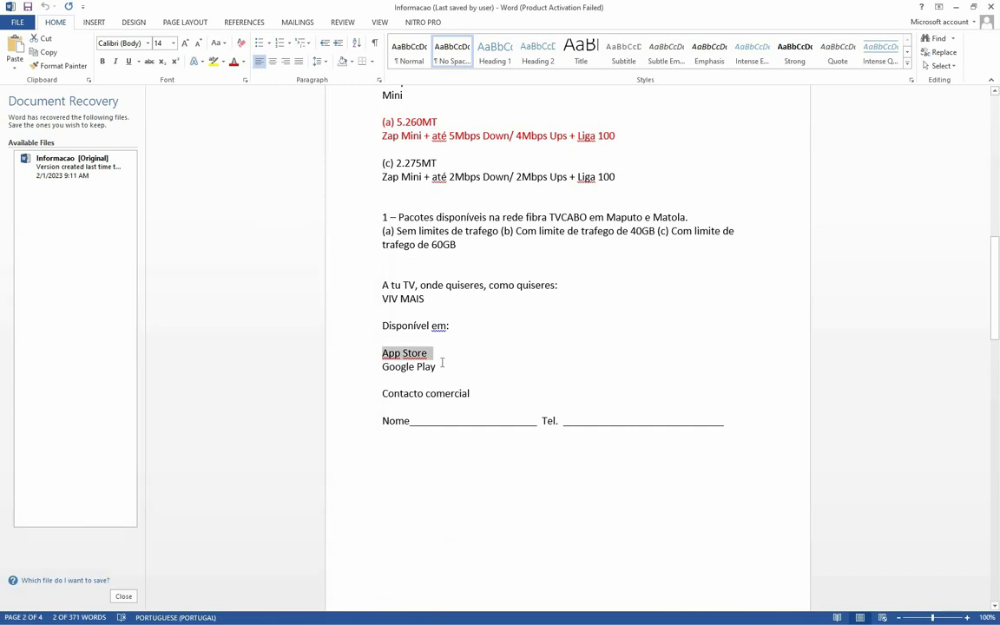
{"action": "left_click", "coordinate": [444, 367]}
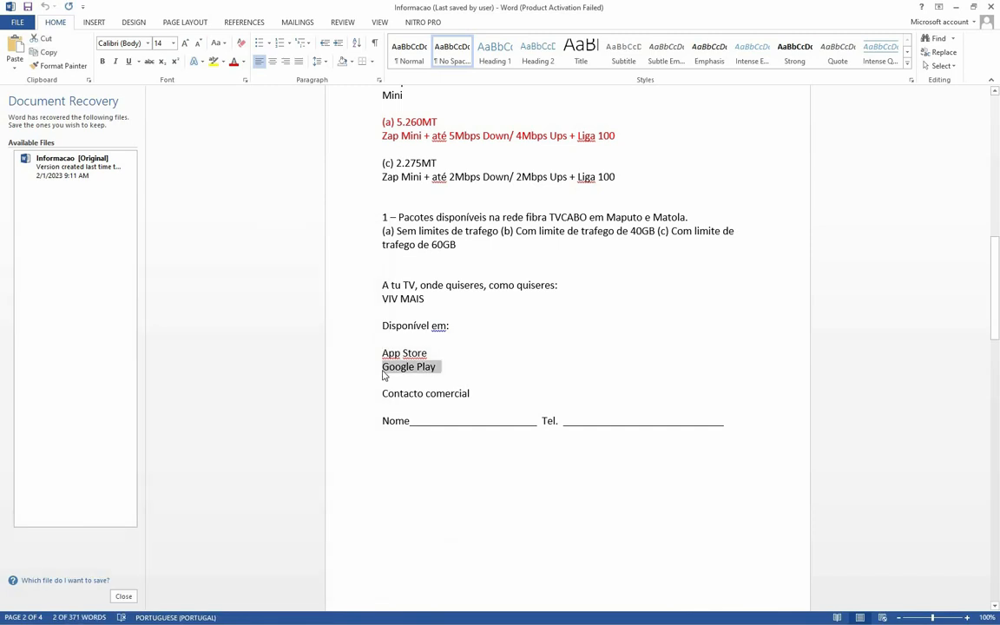
{"action": "key", "text": "super"}
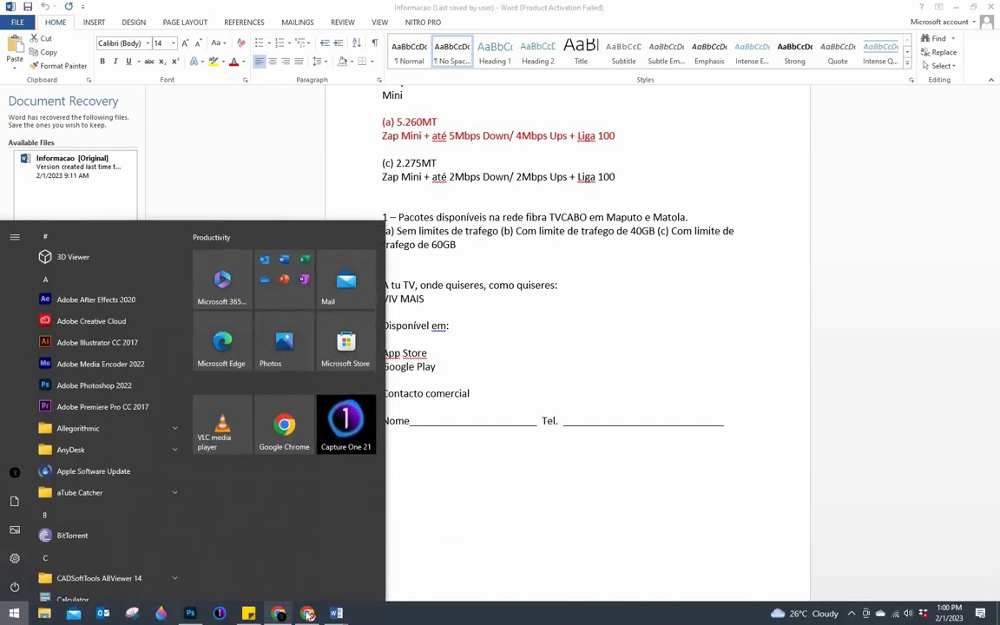
{"action": "left_click", "coordinate": [197, 616]}
{"action": "double_click", "coordinate": [459, 389]}
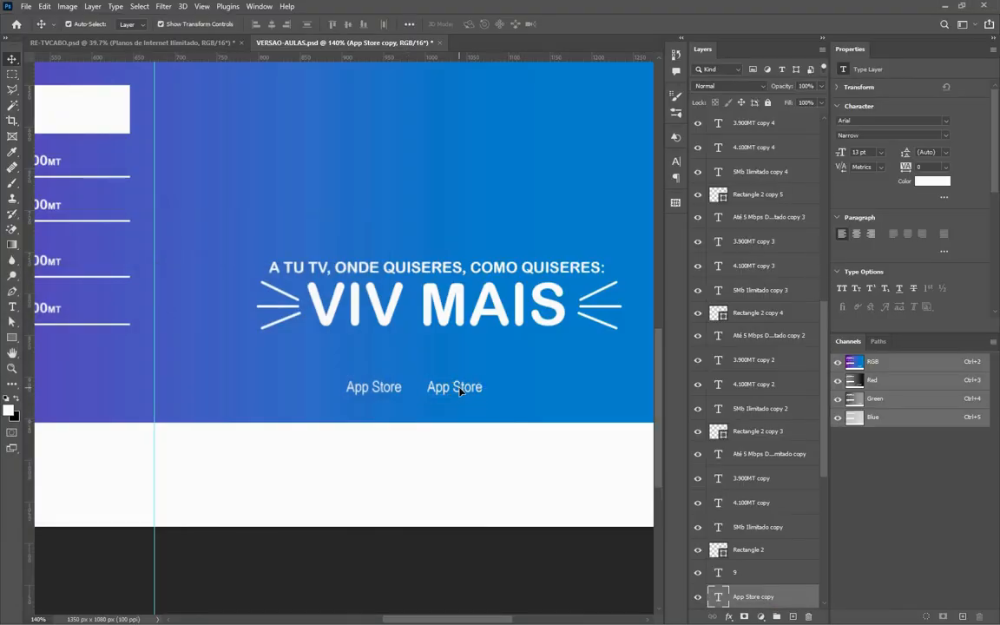
{"action": "type", "text": "Google Play"}
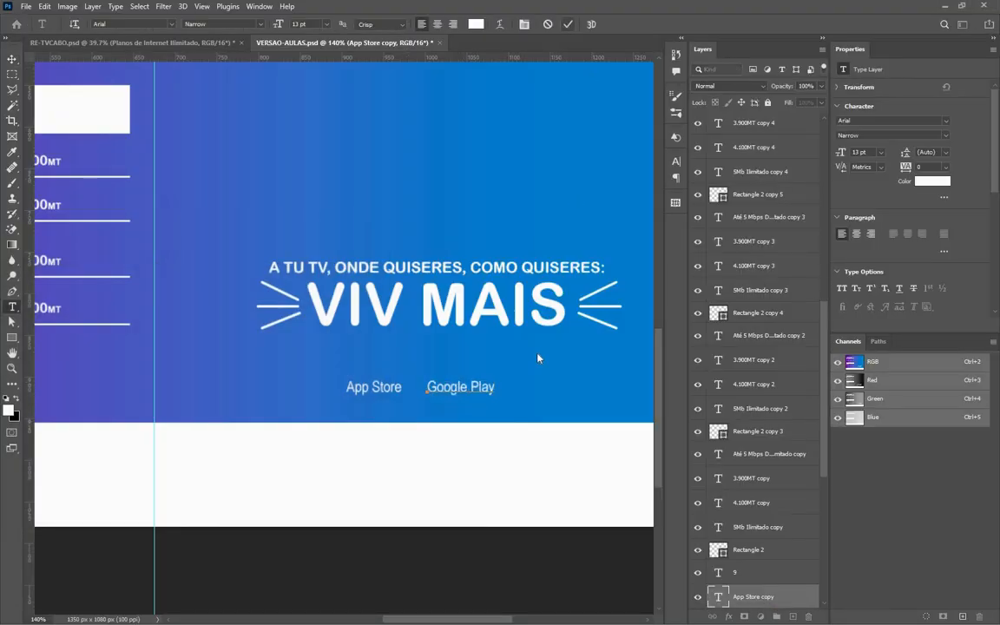
{"action": "key", "text": "ctrl+Return"}
Move "Google Play" farther from "App Store" and centre the pair of texts beneath "VIV MAIS".
{"action": "left_click_drag", "start_coordinate": [480, 393], "coordinate": [496, 392]}
{"action": "left_click_drag", "start_coordinate": [385, 391], "coordinate": [427, 363]}
{"action": "left_click", "coordinate": [426, 405]}
Duplicate "Google Play" up to the centre beneath "VIV MAIS" and set the copy's font to Arial Rounded MT Bold.
{"action": "left_click", "coordinate": [474, 393]}
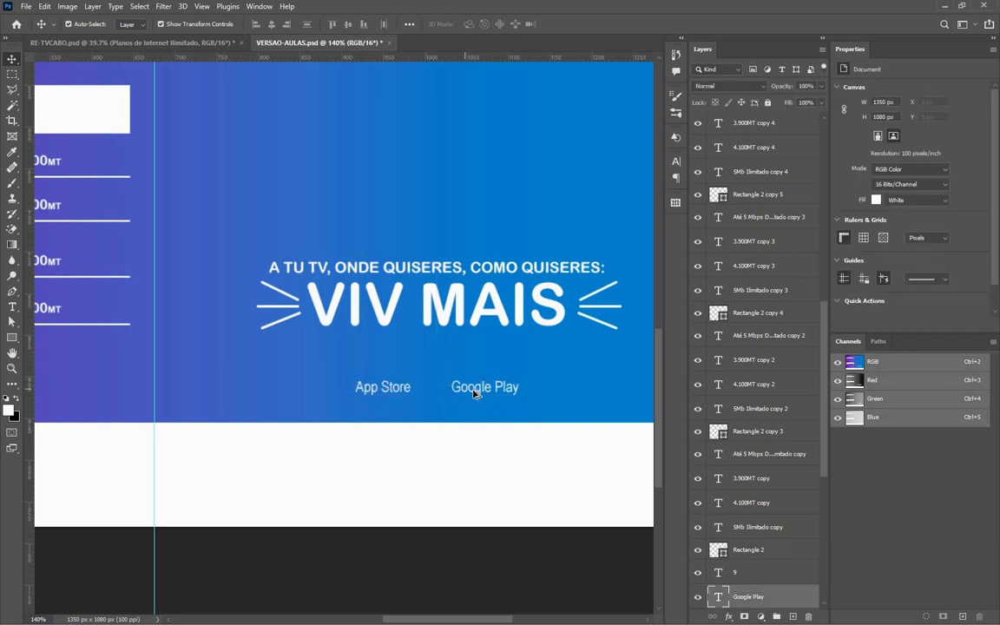
{"action": "left_click_drag", "start_coordinate": [486, 395], "coordinate": [437, 361]}
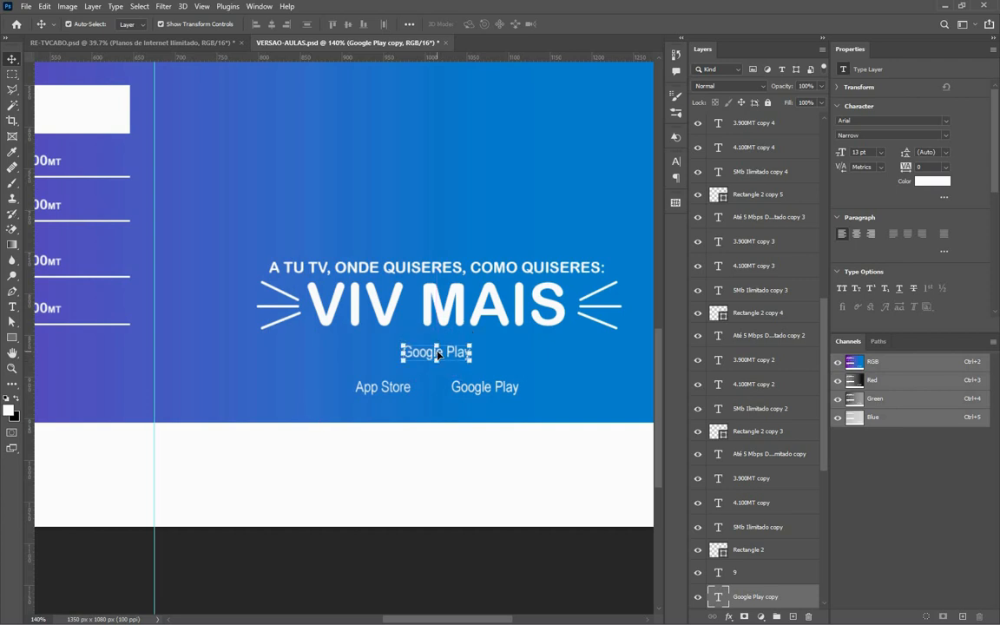
{"action": "left_click", "coordinate": [171, 24]}
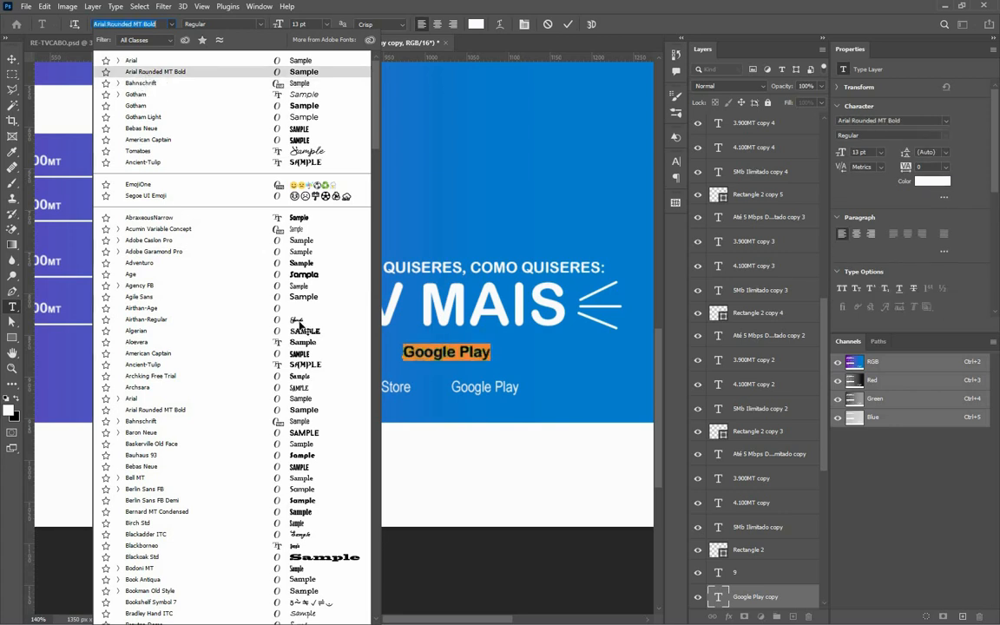
{"action": "left_click", "coordinate": [148, 71]}
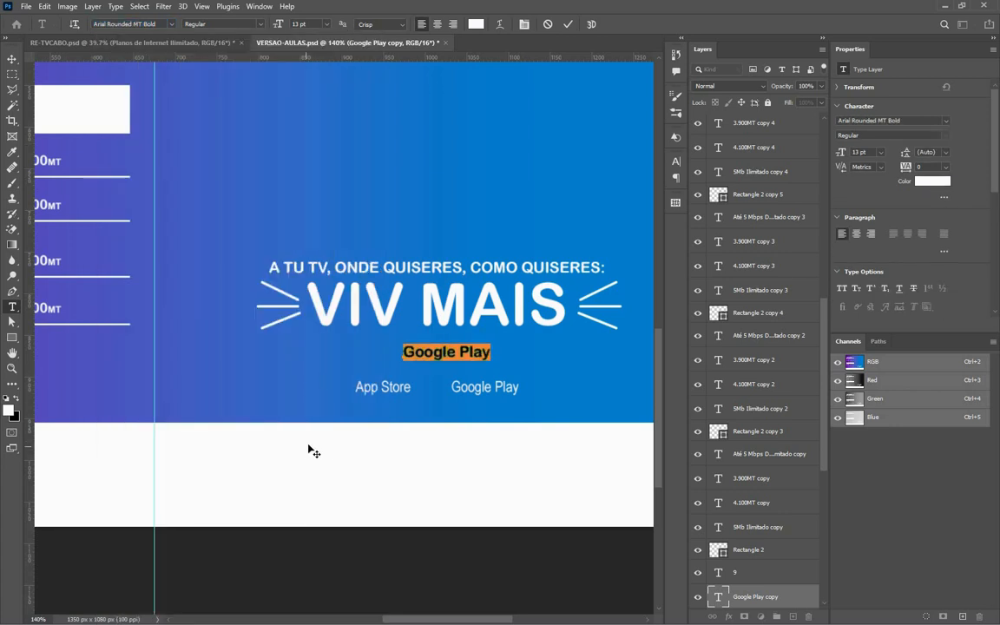
Switch to the Word document and copy the "Disponível em:" line.
{"action": "key", "text": "super"}
{"action": "mouse_move", "coordinate": [343, 613]}
{"action": "left_click", "coordinate": [395, 543]}
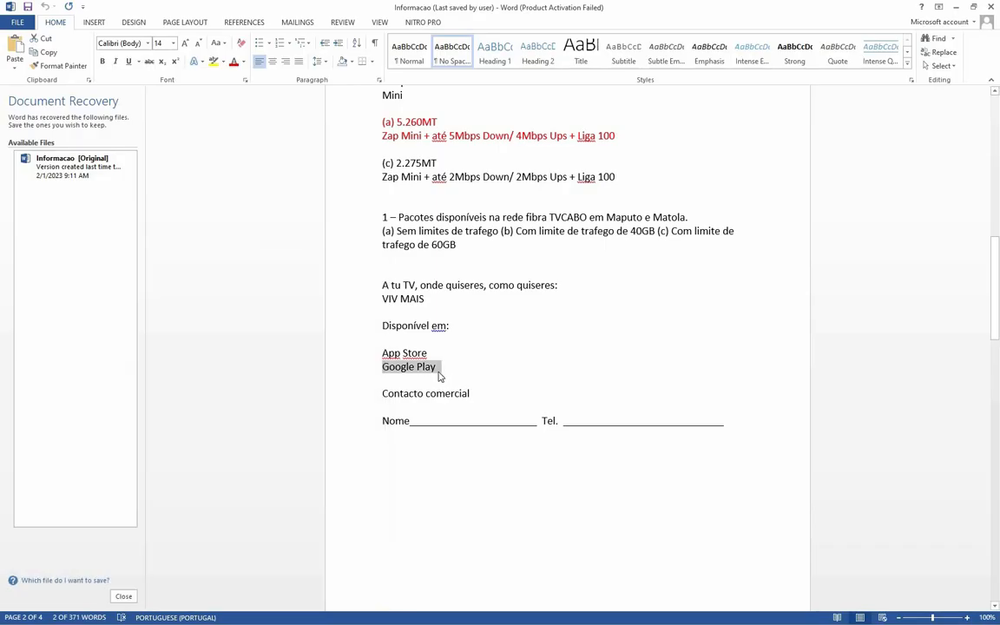
{"action": "left_click", "coordinate": [368, 325]}
{"action": "key", "text": "ctrl+c"}
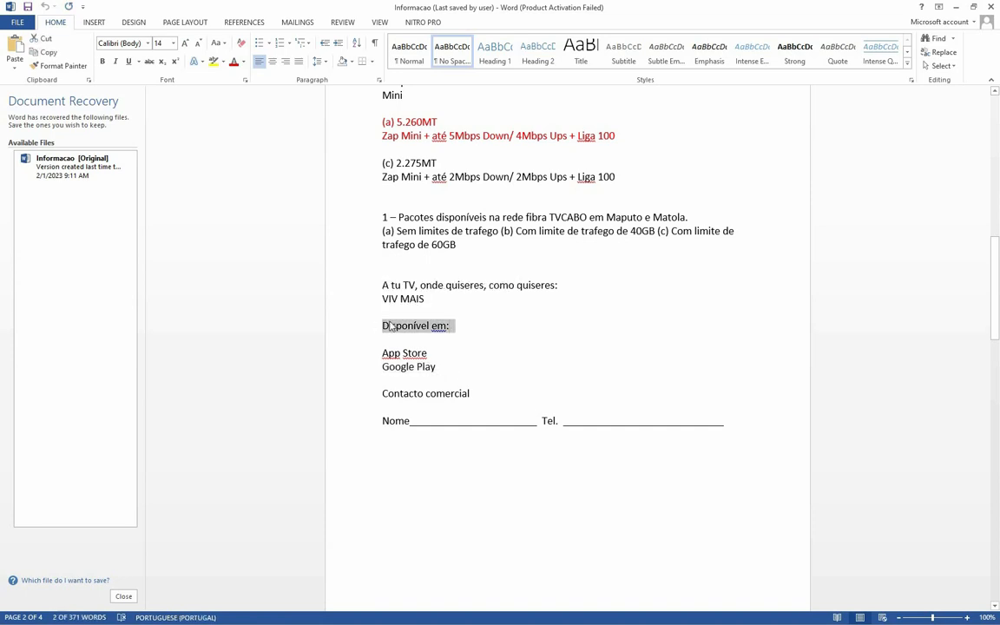
Back in Photoshop, replace the upper "Google Play" copy with "Disponível em:" and shift it 24 px left to centre it beneath "VIV MAIS".
{"action": "key", "text": "super"}
{"action": "left_click", "coordinate": [304, 614]}
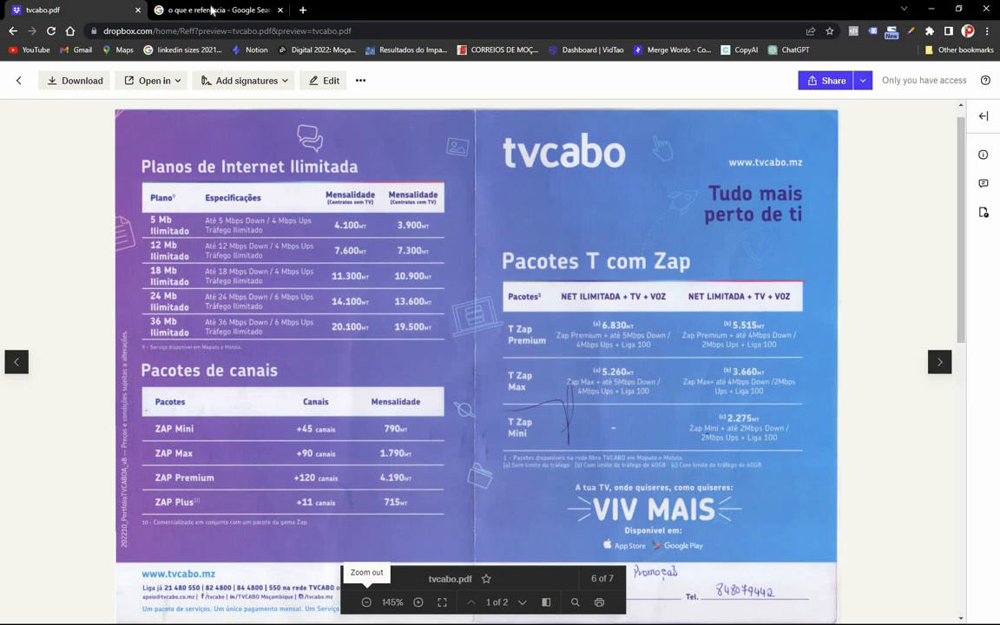
{"action": "key", "text": "super"}
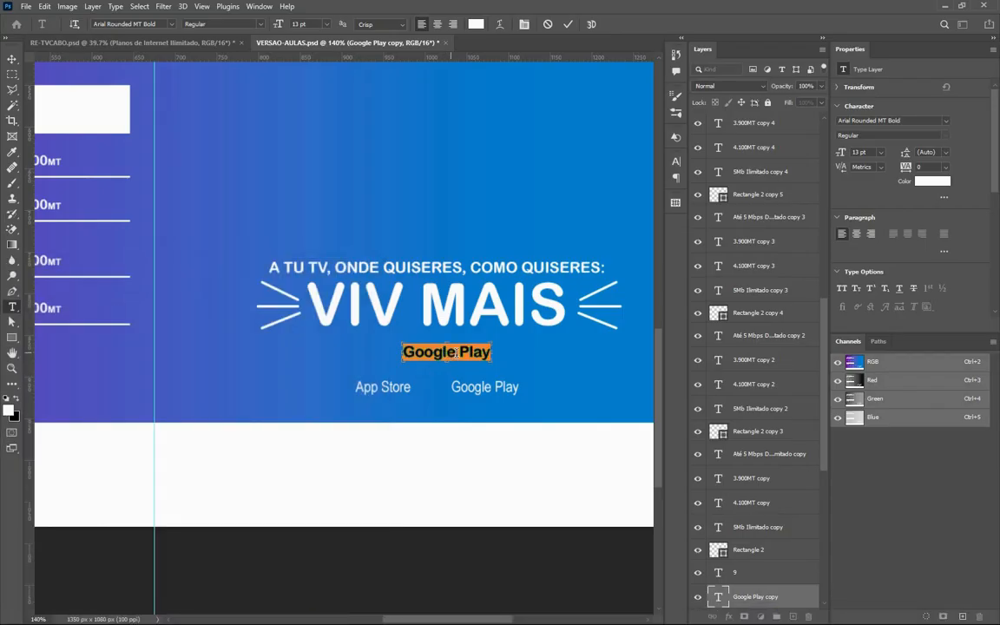
{"action": "key", "text": "ctrl+v"}
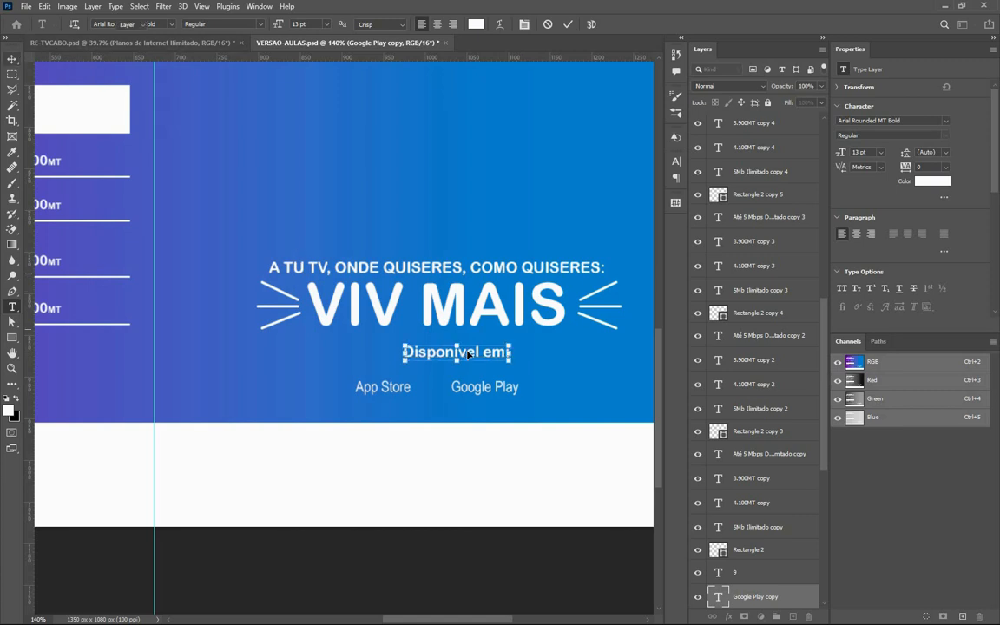
{"action": "left_click_drag", "start_coordinate": [468, 354], "coordinate": [448, 353]}
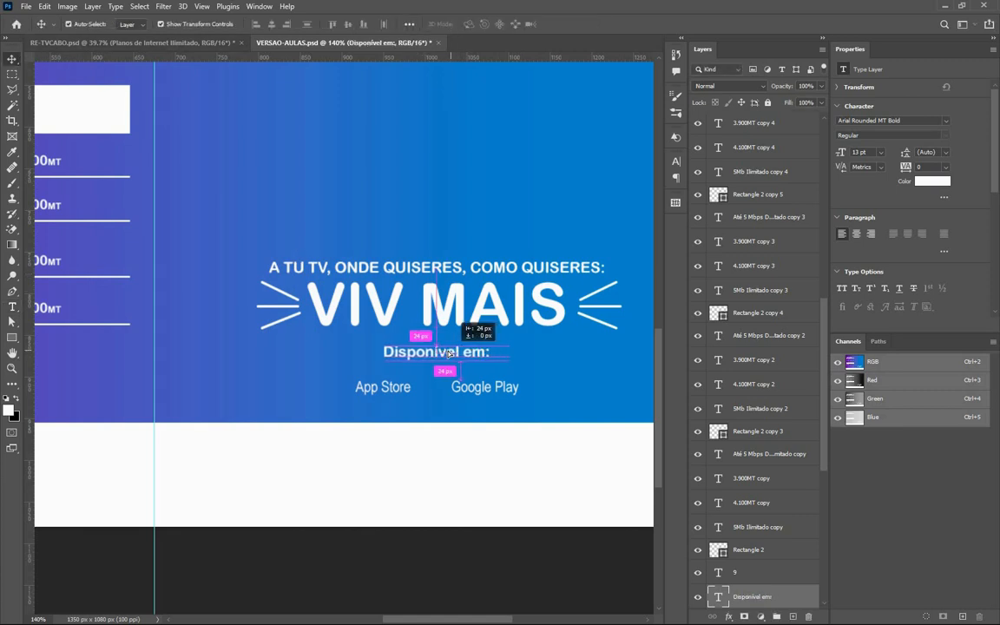
Move "App Store" and "Google Play" together straight up, closer to "Disponível em:".
{"action": "left_click", "coordinate": [453, 395]}
{"action": "left_click_drag", "start_coordinate": [473, 392], "coordinate": [476, 374]}
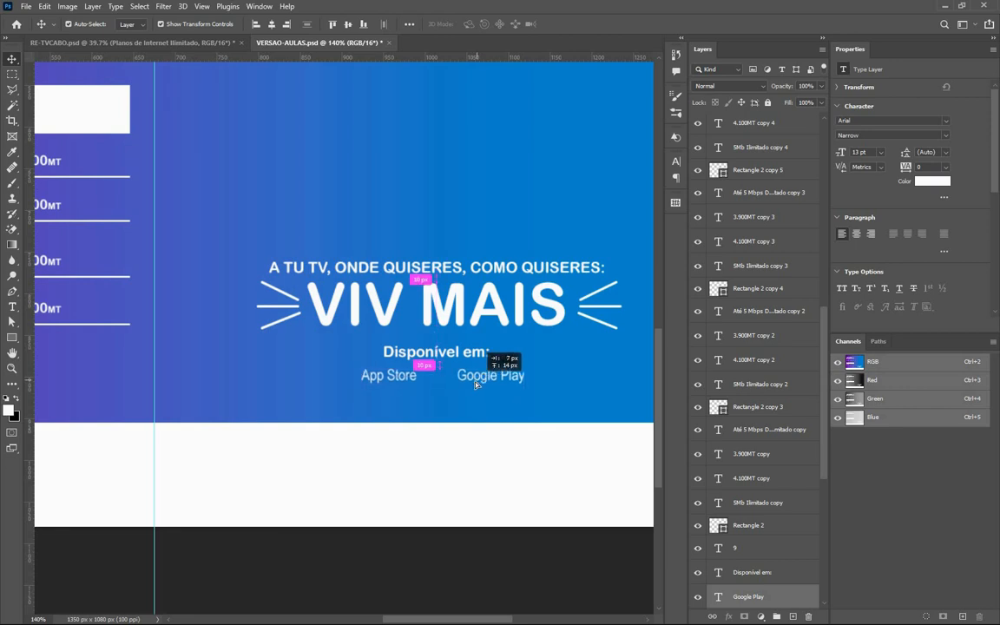
{"action": "left_click", "coordinate": [426, 319]}
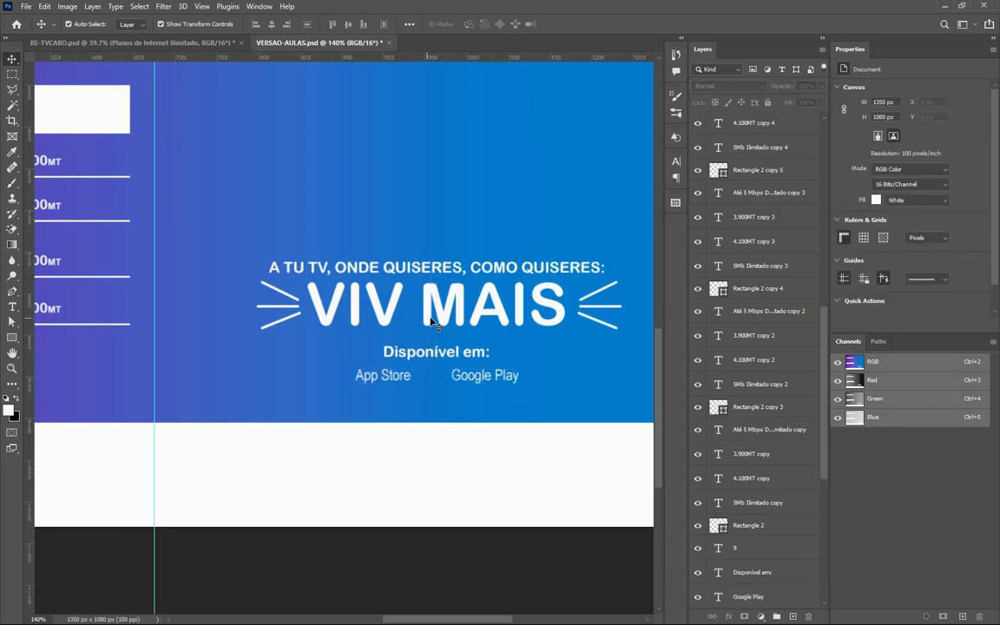
Examine the app store line in the tvcabo.pdf reference in Chrome and in RE-TVCABO.psd, and return to VERSAO-AULAS.psd.
{"action": "key", "text": "super"}
{"action": "left_click", "coordinate": [310, 620]}
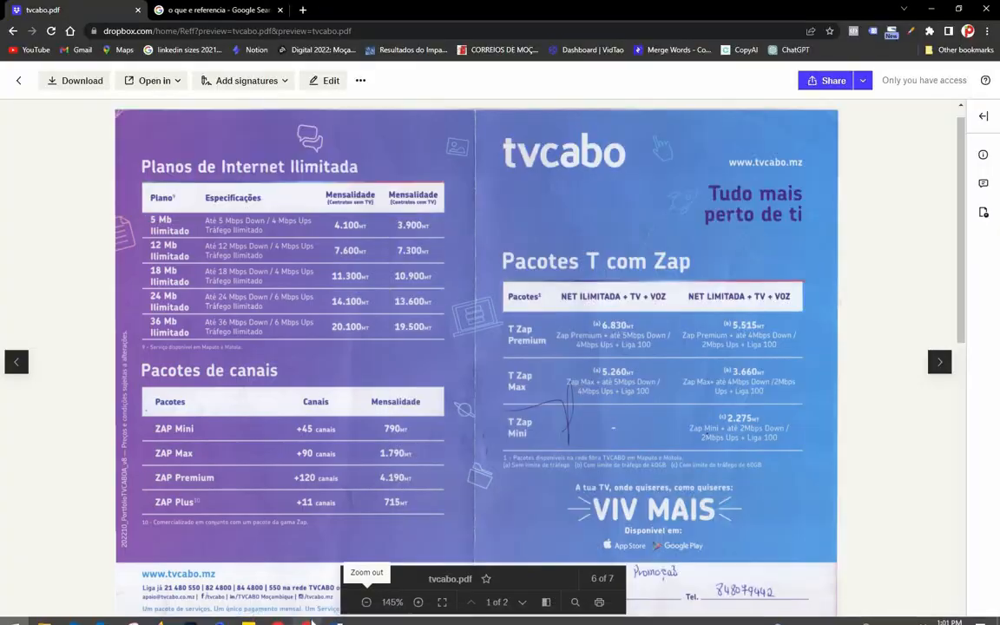
{"action": "key", "text": "super"}
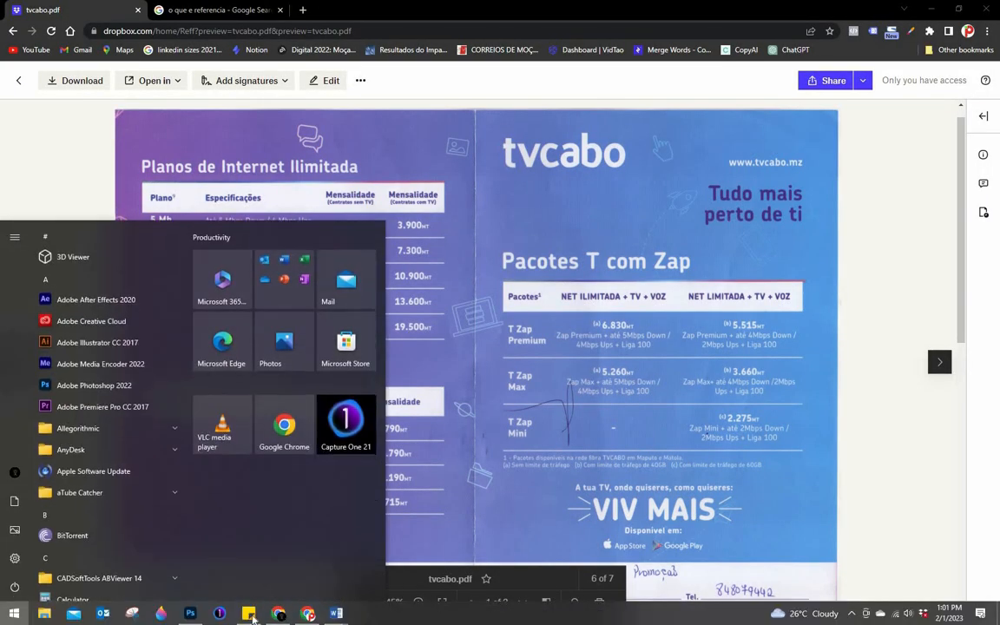
{"action": "left_click", "coordinate": [191, 614]}
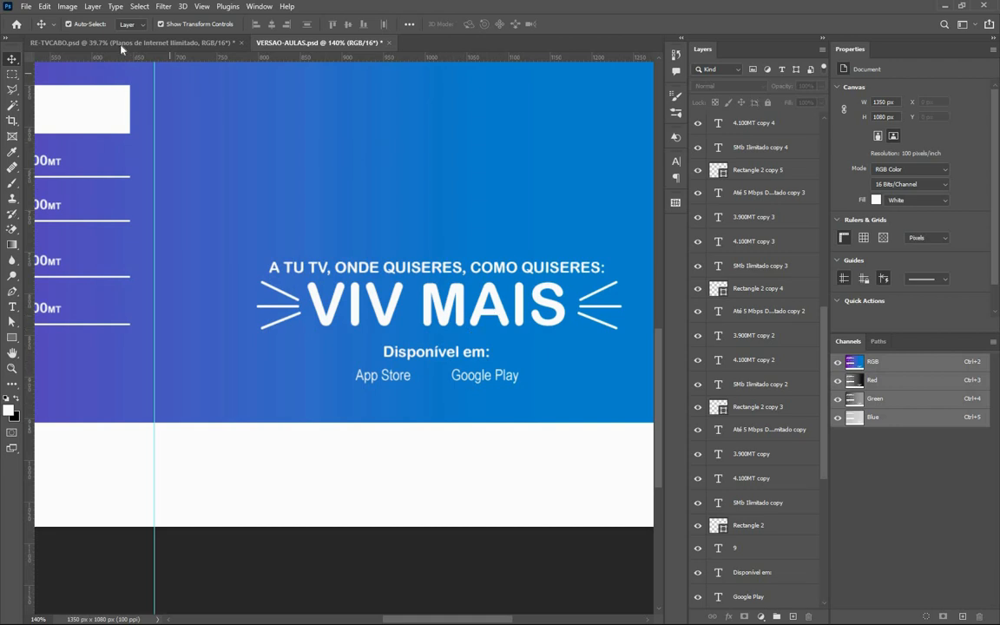
{"action": "key", "text": "ctrl+Tab"}
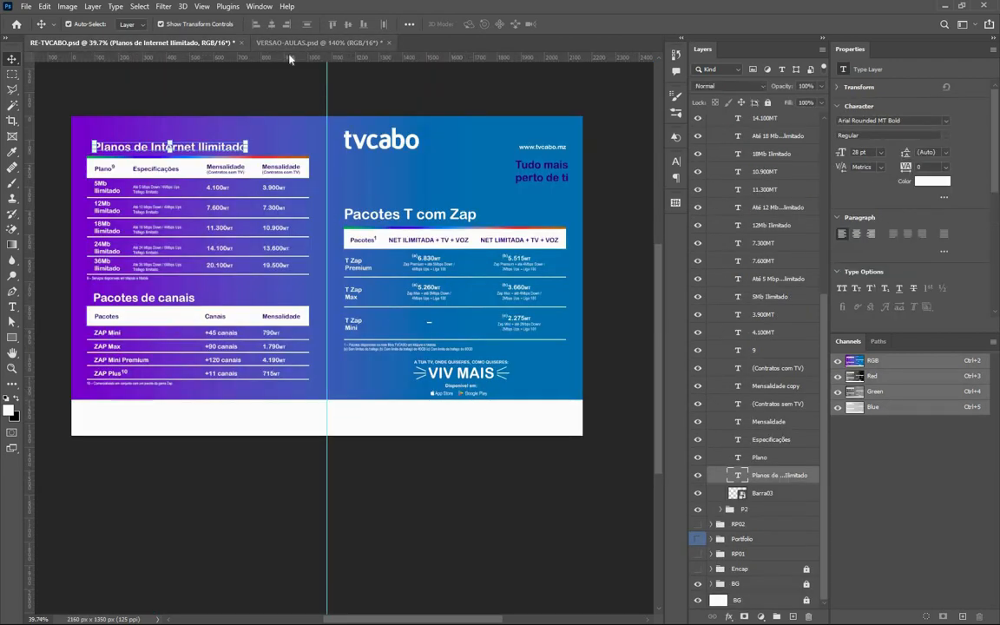
{"action": "left_click", "coordinate": [266, 42]}
Place the google-play image from the TVCABO Imagens folder into the document as an embedded object.
{"action": "left_click", "coordinate": [26, 8]}
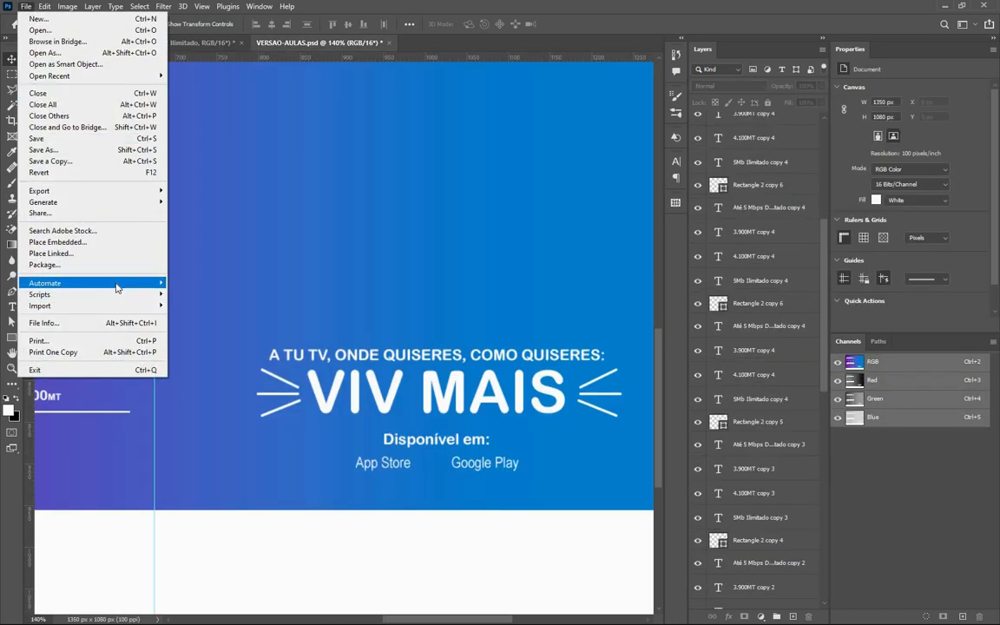
{"action": "mouse_move", "coordinate": [117, 287]}
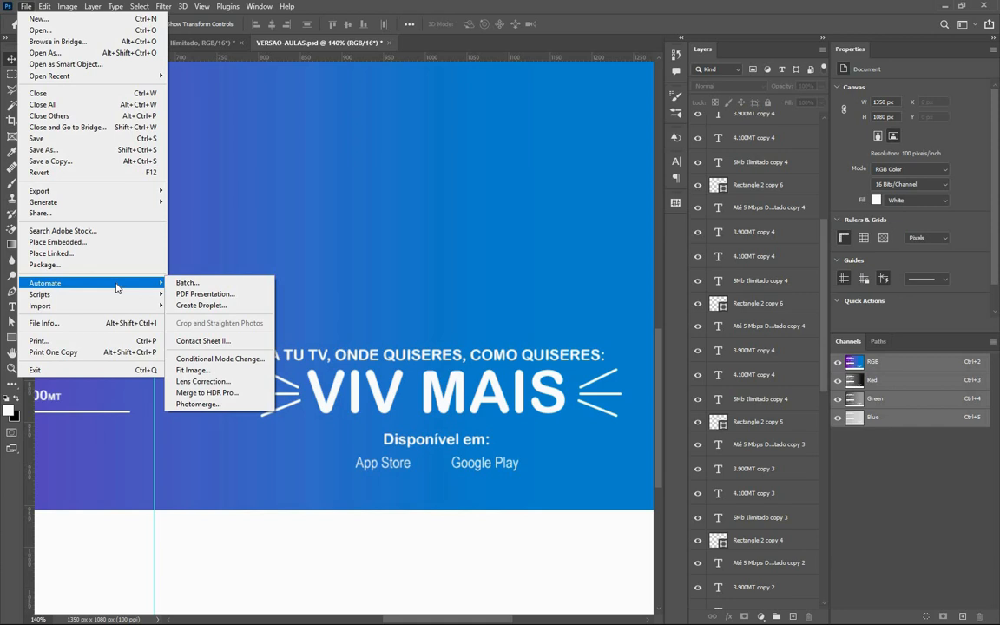
{"action": "left_click", "coordinate": [76, 242]}
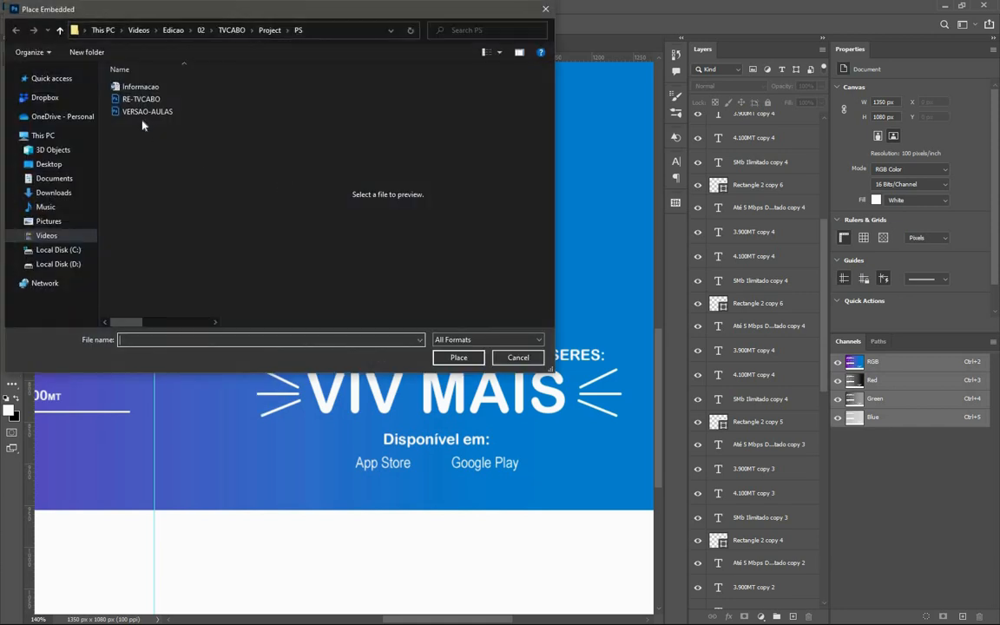
{"action": "left_click", "coordinate": [60, 32]}
{"action": "left_click", "coordinate": [60, 31]}
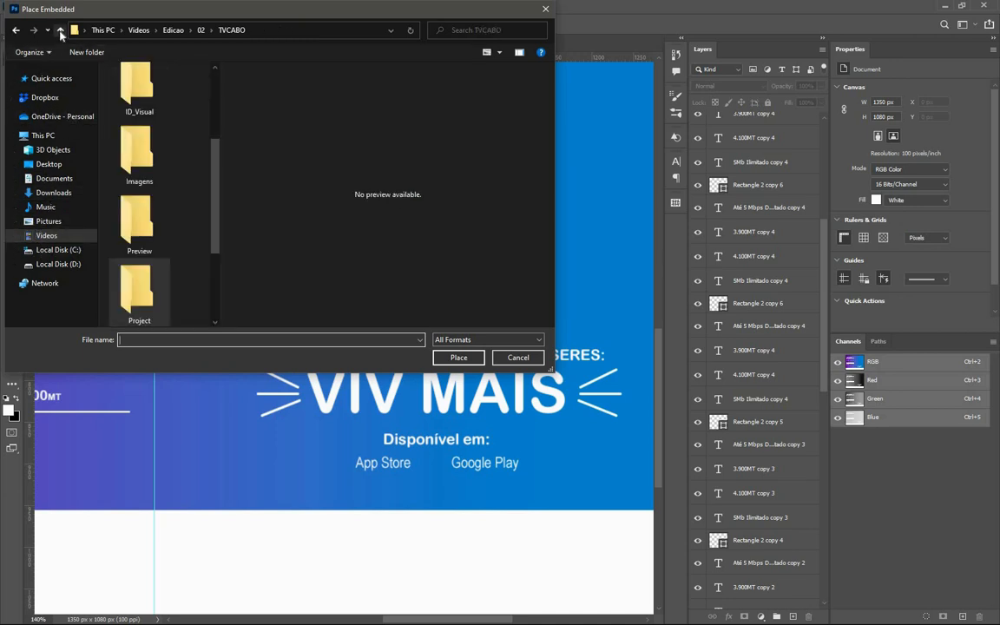
{"action": "double_click", "coordinate": [167, 157]}
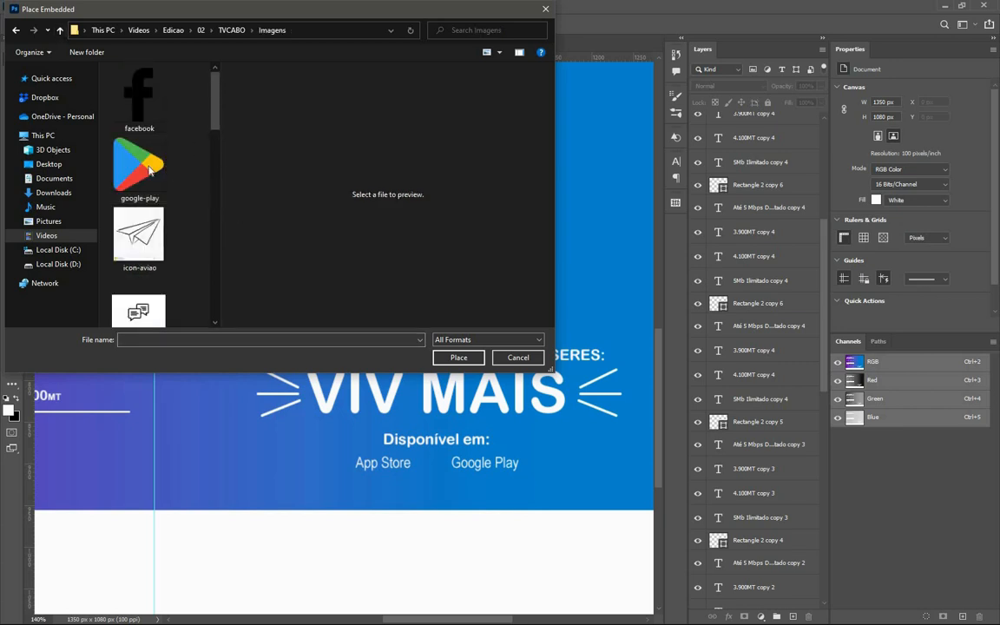
{"action": "left_click", "coordinate": [158, 194]}
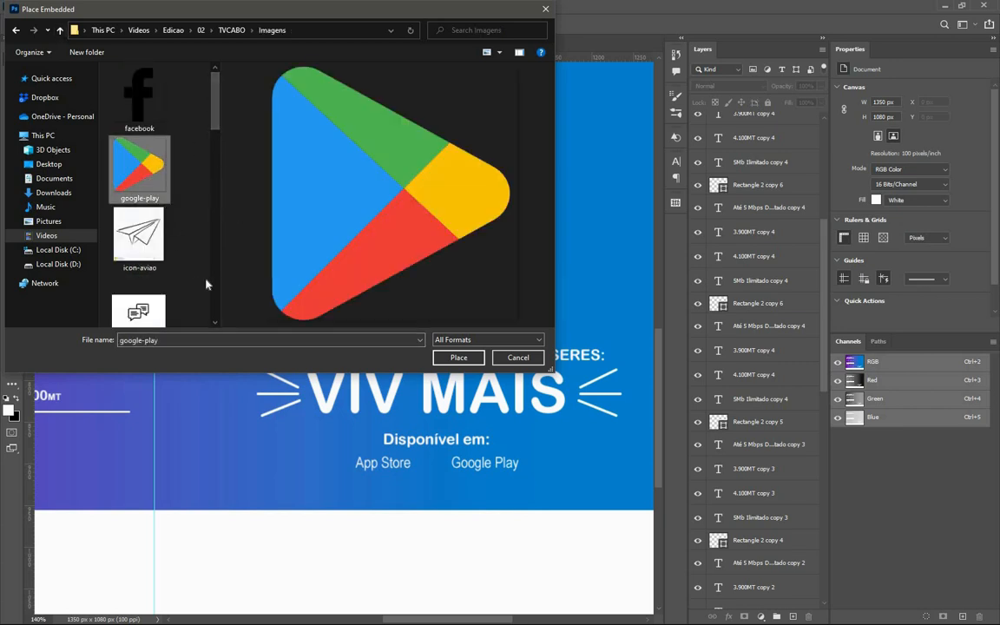
{"action": "left_click", "coordinate": [459, 357]}
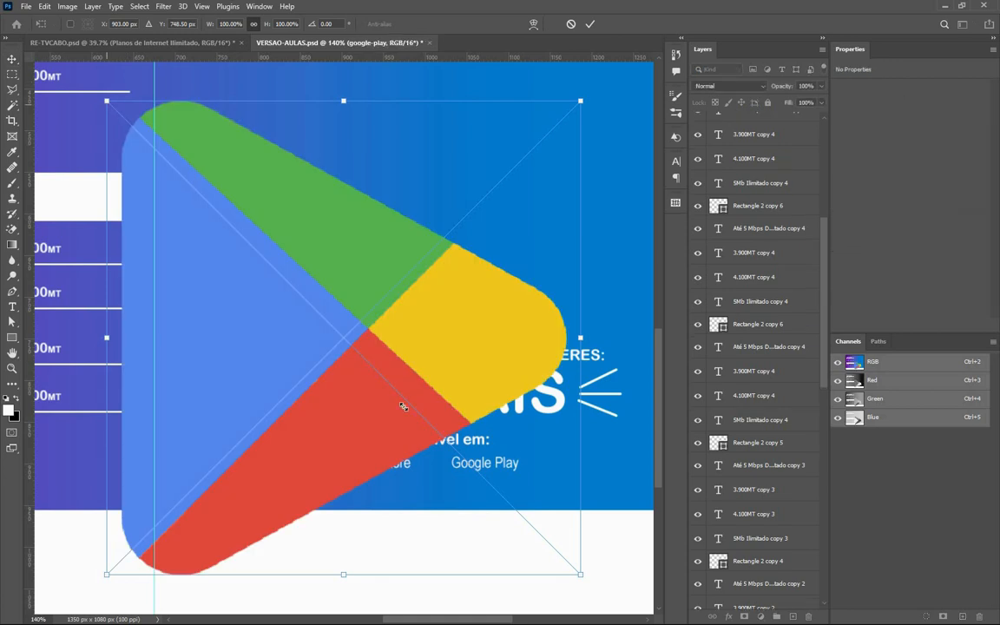
Scale the placed Google Play icon down to about 3.16% and position it in the gap just before the "Google Play" text.
{"action": "left_click_drag", "start_coordinate": [106, 102], "coordinate": [457, 468]}
{"action": "scroll", "coordinate": [458, 468], "scroll_direction": "up", "scroll_amount": 7}
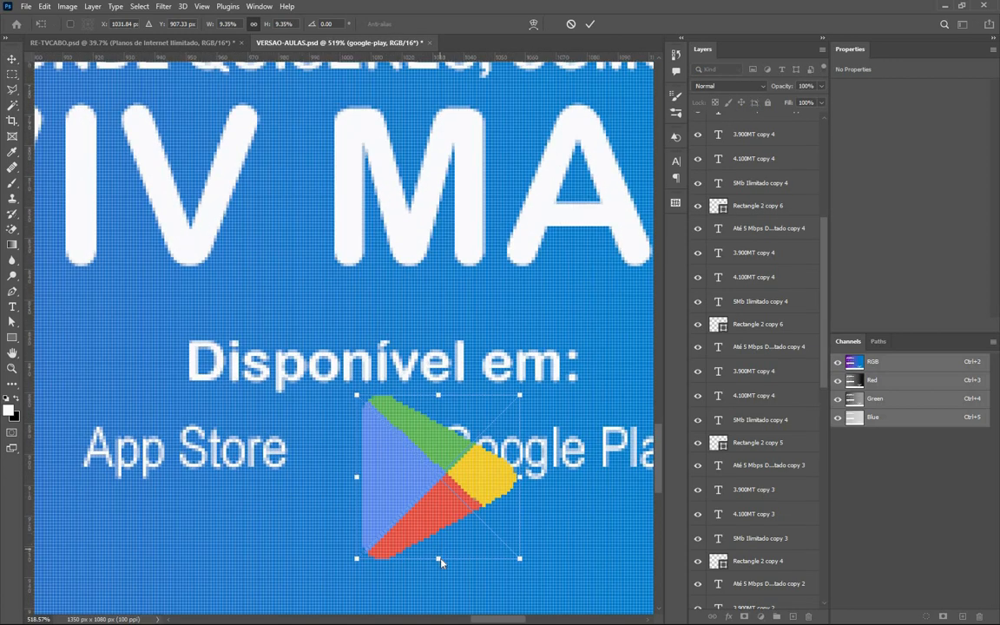
{"action": "left_click_drag", "start_coordinate": [441, 555], "coordinate": [444, 479]}
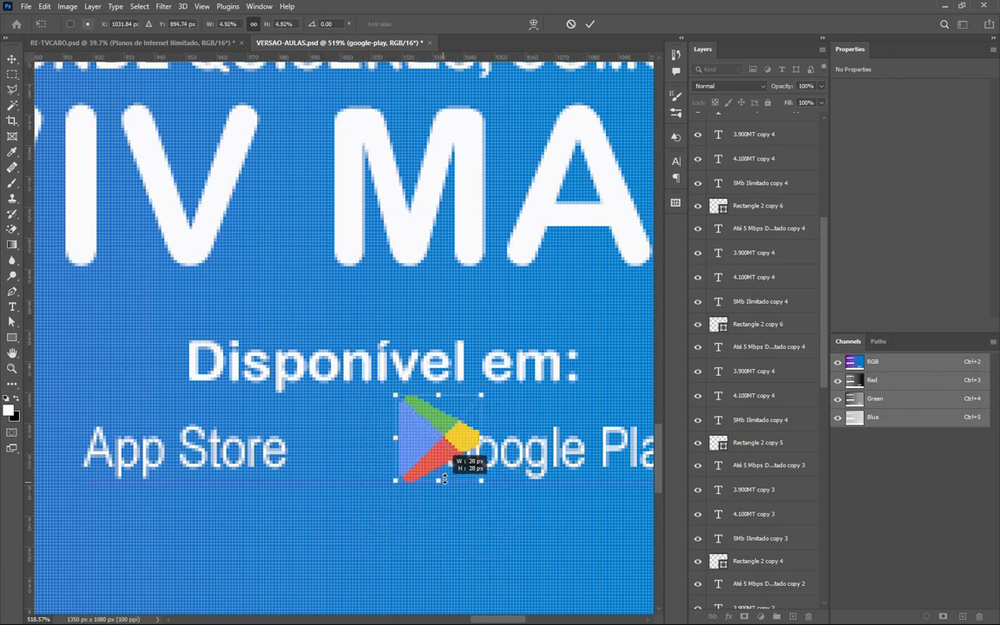
{"action": "left_click_drag", "start_coordinate": [446, 433], "coordinate": [389, 452]}
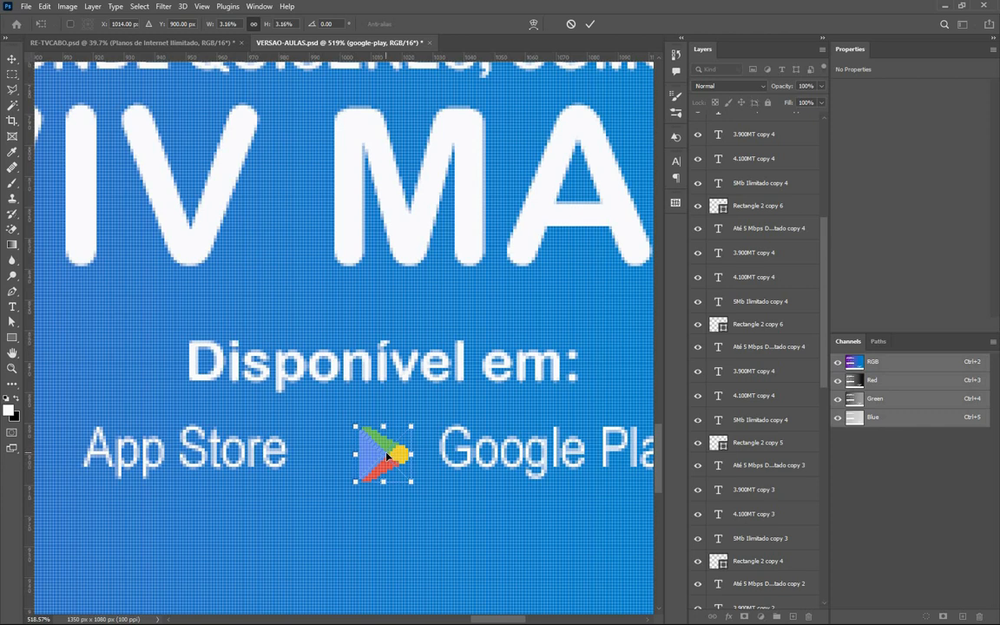
{"action": "key", "text": "Return"}
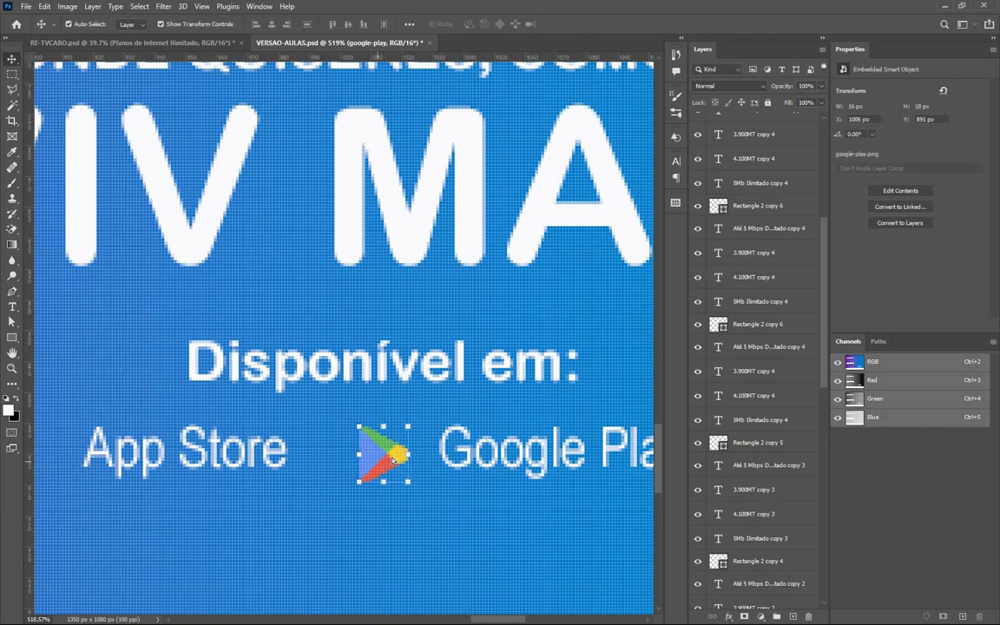
Move the Google Play icon 4 px right, closer to its label, and shrink it to about 12 × 13 px.
{"action": "left_click_drag", "start_coordinate": [378, 469], "coordinate": [396, 460]}
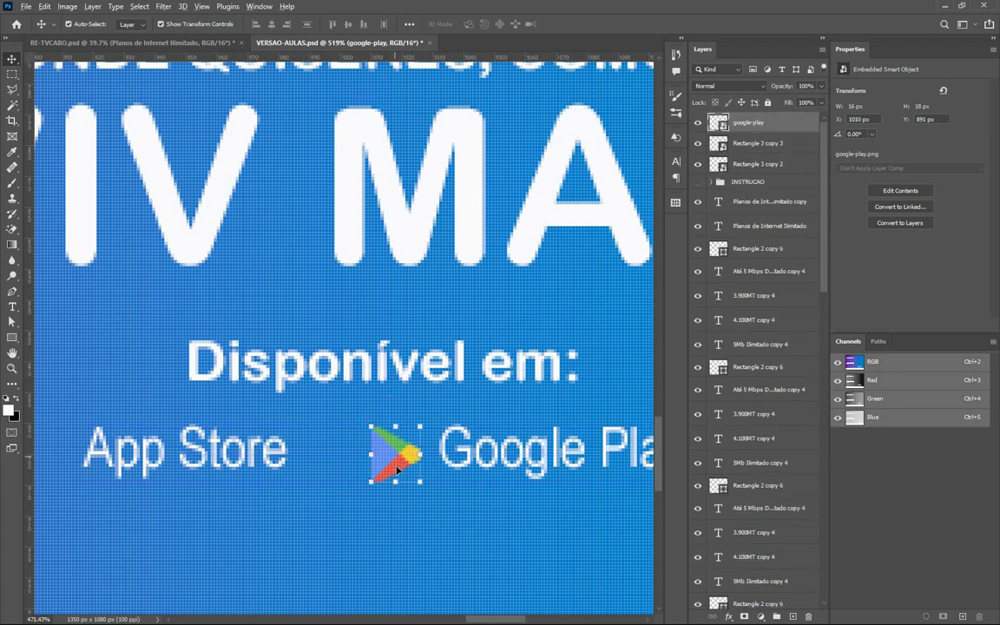
{"action": "scroll", "coordinate": [396, 468], "scroll_direction": "down", "scroll_amount": 3}
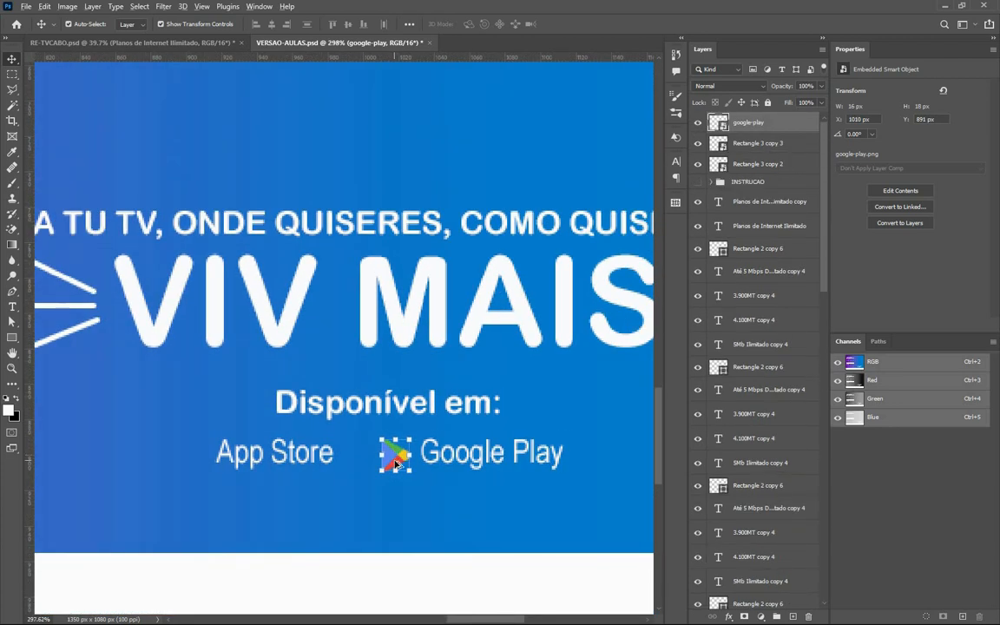
{"action": "scroll", "coordinate": [396, 464], "scroll_direction": "up", "scroll_amount": 3}
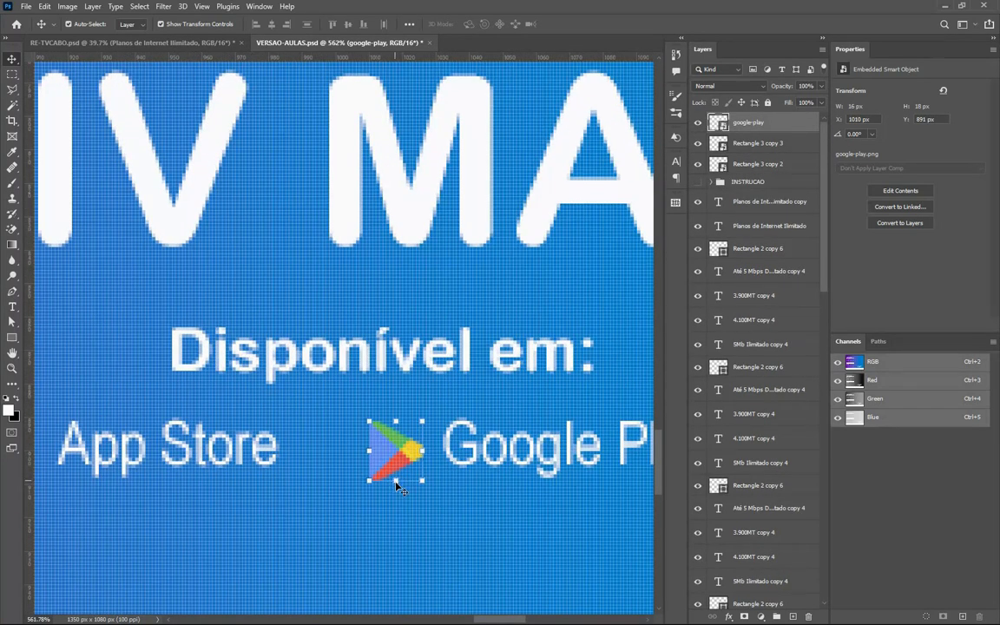
{"action": "left_click", "coordinate": [396, 487]}
{"action": "left_click", "coordinate": [397, 457]}
{"action": "left_click_drag", "start_coordinate": [396, 480], "coordinate": [396, 449]}
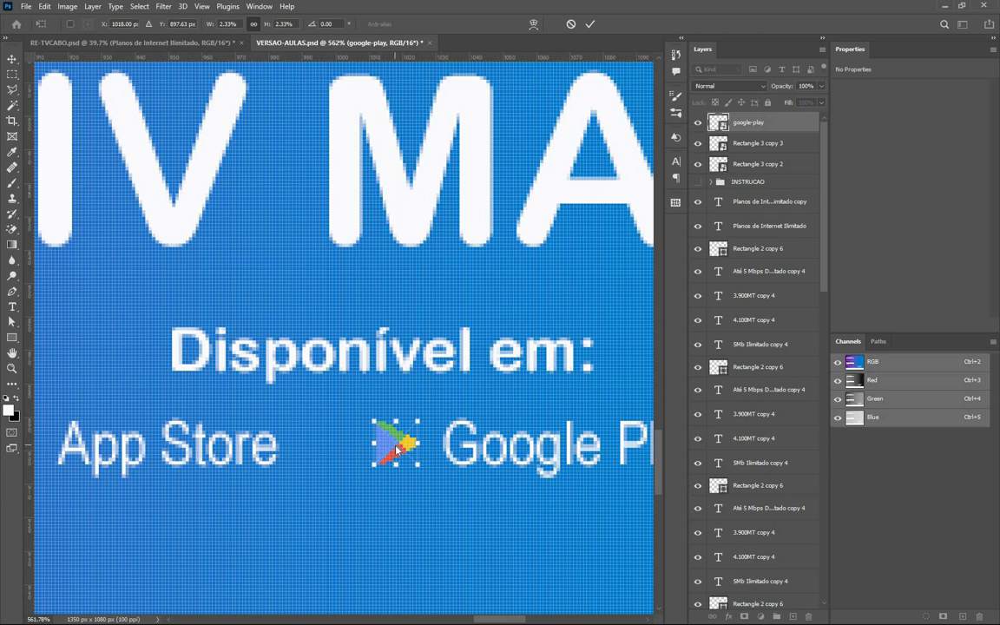
{"action": "key", "text": "Return"}
{"action": "scroll", "coordinate": [396, 448], "scroll_direction": "down", "scroll_amount": 3}
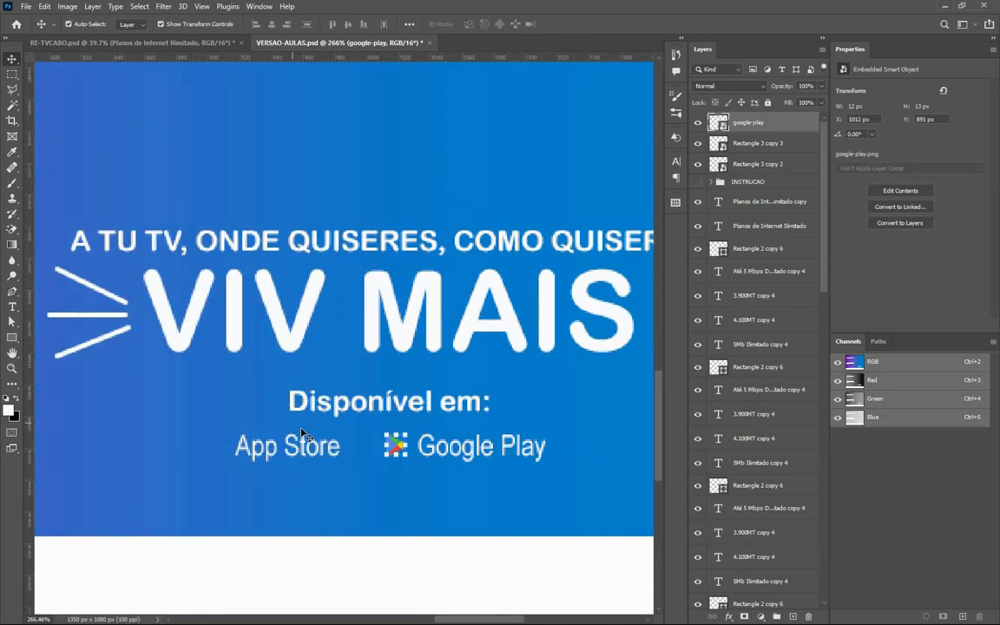
Place the Apple image file "Logo" from the Imagens folder as an embedded object in the flyer.
{"action": "key", "text": "super"}
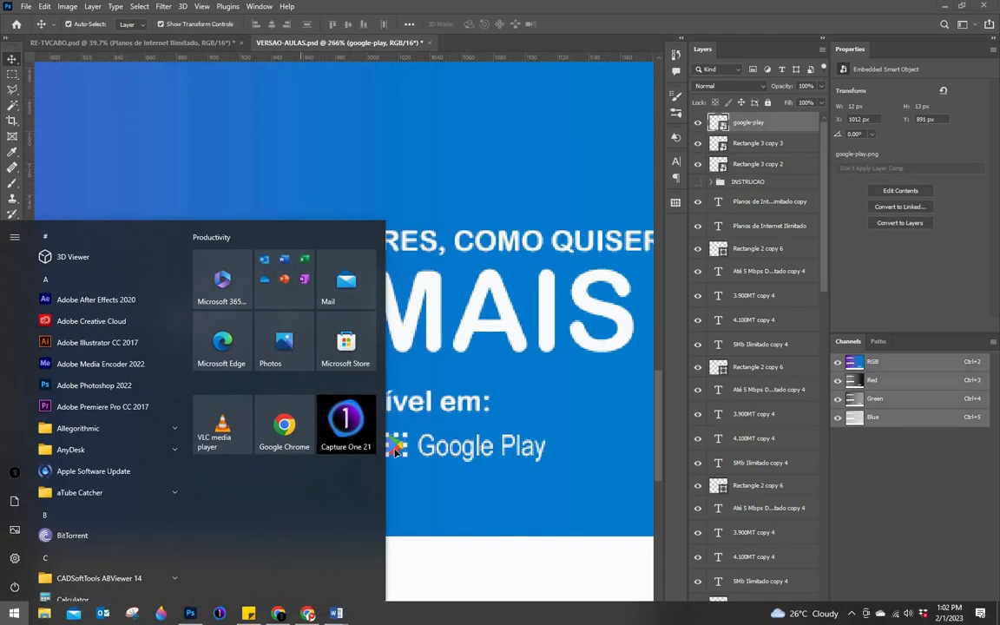
{"action": "key", "text": "super"}
{"action": "left_click", "coordinate": [395, 495]}
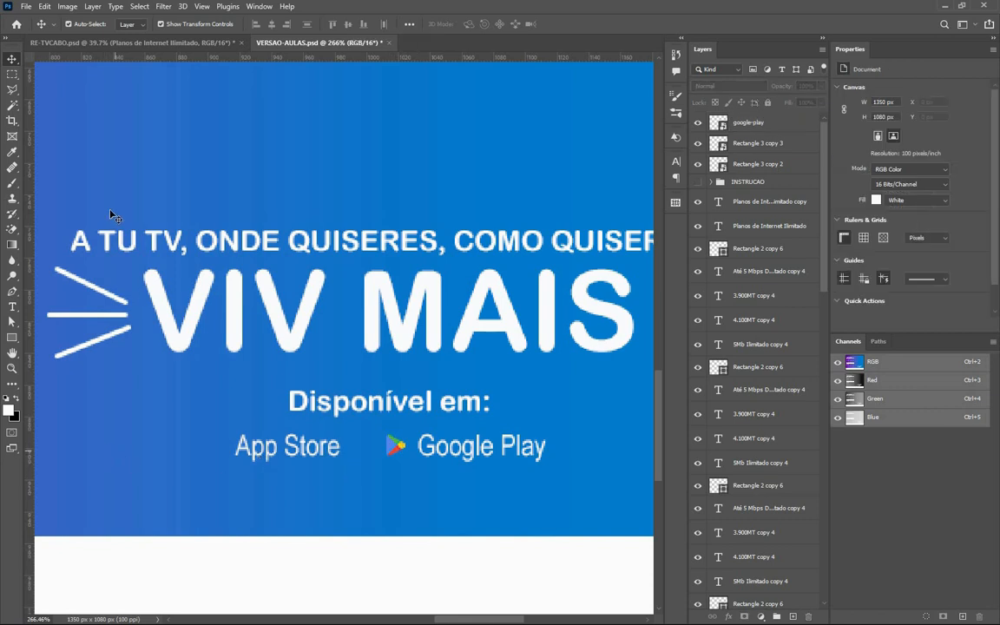
{"action": "left_click", "coordinate": [26, 6]}
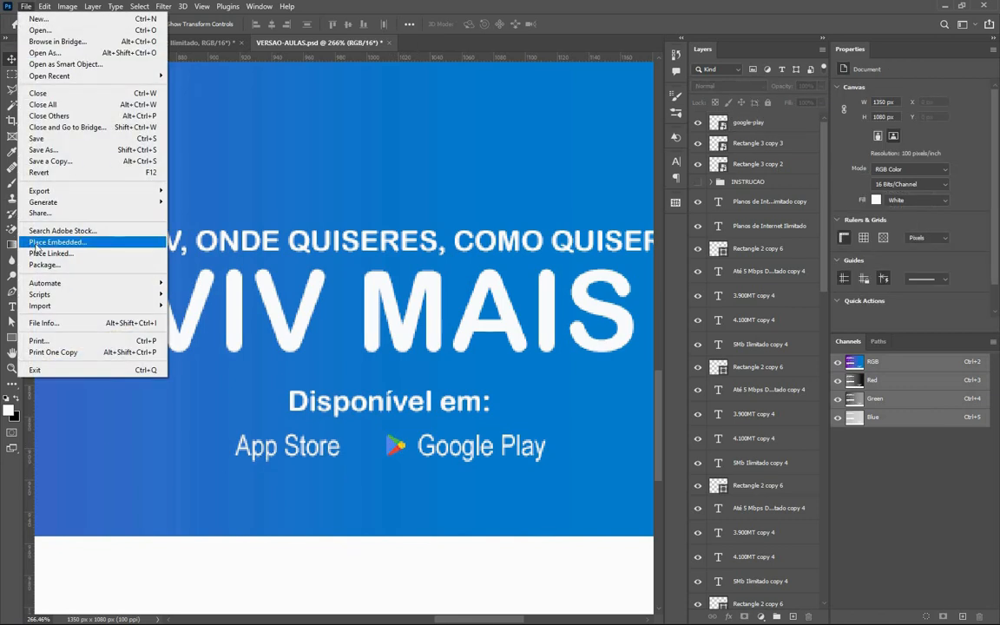
{"action": "left_click", "coordinate": [86, 242]}
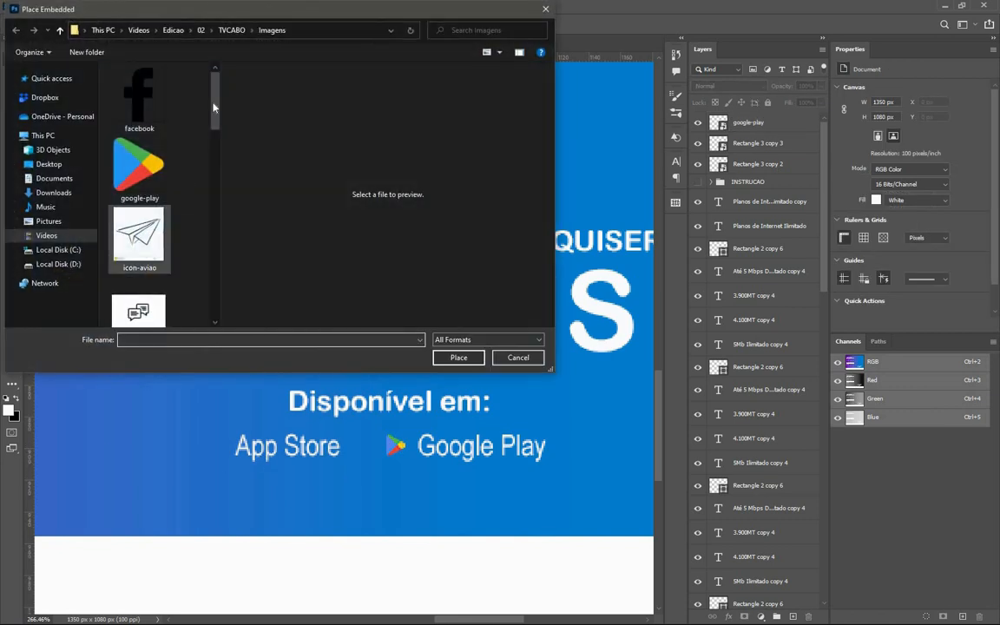
{"action": "scroll", "coordinate": [213, 208], "scroll_direction": "down", "scroll_amount": 10}
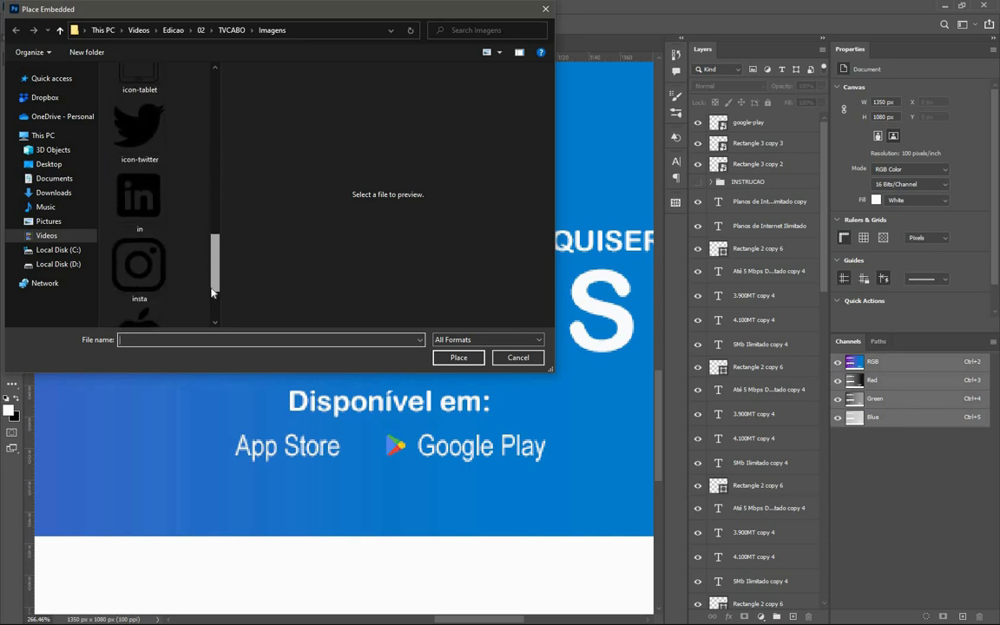
{"action": "left_click", "coordinate": [161, 250]}
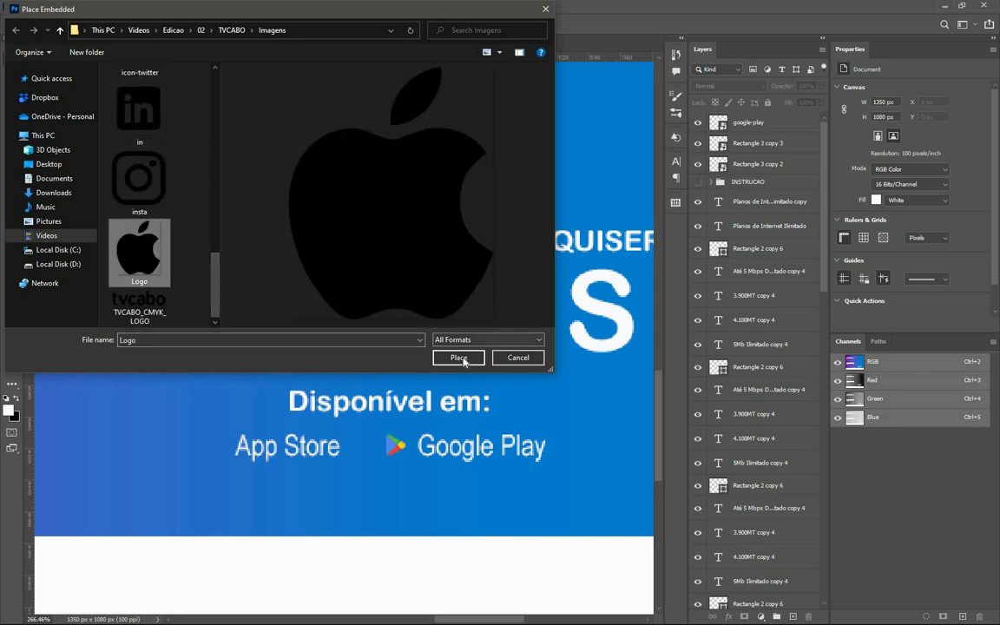
{"action": "left_click", "coordinate": [458, 358]}
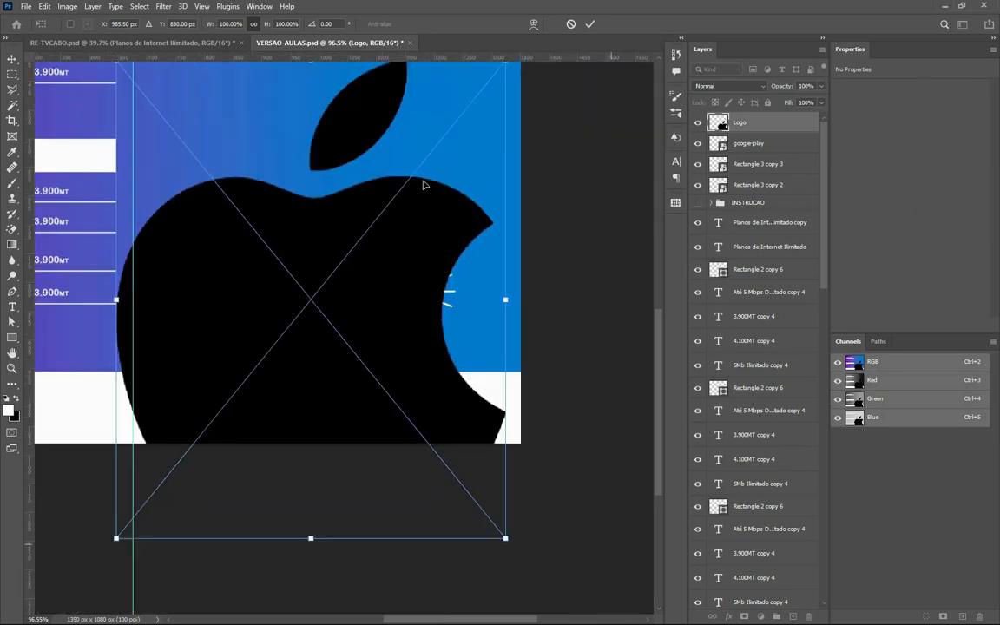
Shrink the Apple logo to about 10 × 13 px and position it just before the "App Store" text.
{"action": "scroll", "coordinate": [434, 156], "scroll_direction": "down", "scroll_amount": 2}
{"action": "left_click_drag", "start_coordinate": [468, 98], "coordinate": [262, 298]}
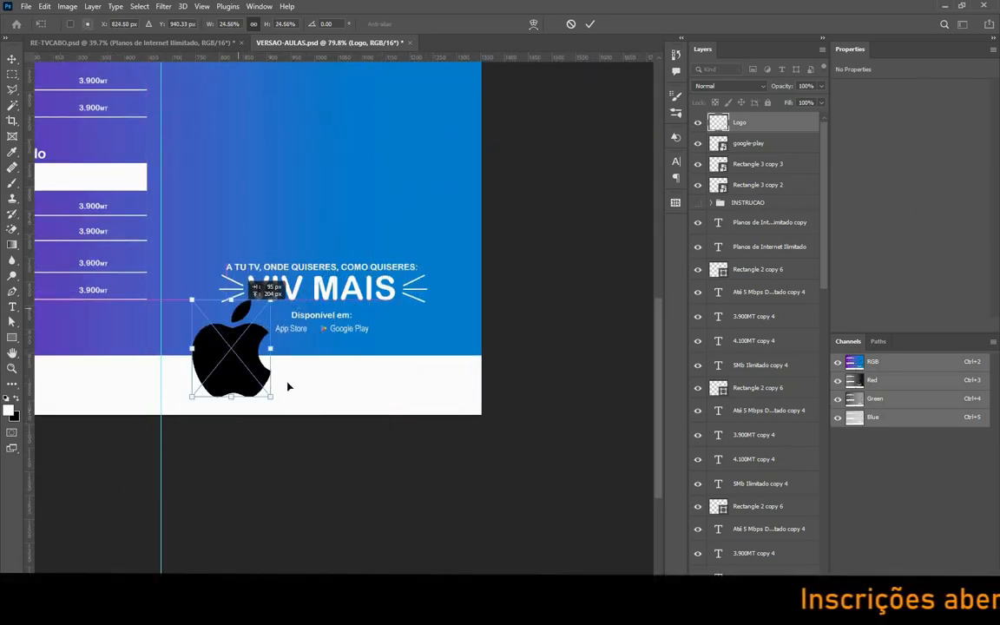
{"action": "left_click_drag", "start_coordinate": [290, 378], "coordinate": [342, 350]}
{"action": "scroll", "coordinate": [221, 297], "scroll_direction": "up", "scroll_amount": 5}
{"action": "scroll", "coordinate": [330, 377], "scroll_direction": "up", "scroll_amount": 4}
{"action": "left_click_drag", "start_coordinate": [334, 307], "coordinate": [350, 357]}
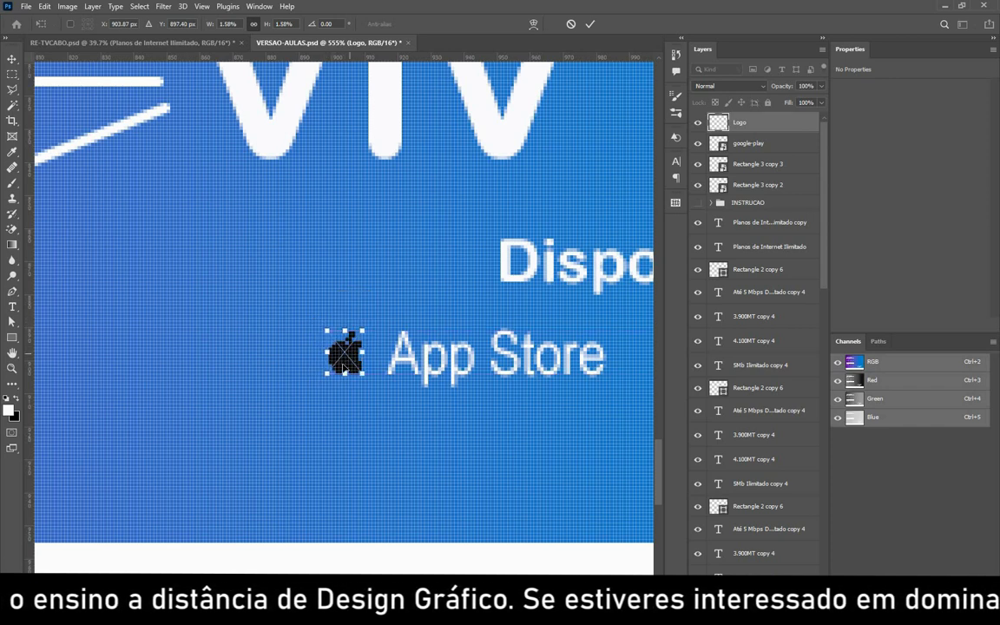
{"action": "key", "text": "Return"}
Check the store icons in the tvcabo.pdf reference in the browser and enlarge the Apple logo to about 14 × 18 px.
{"action": "key", "text": "super"}
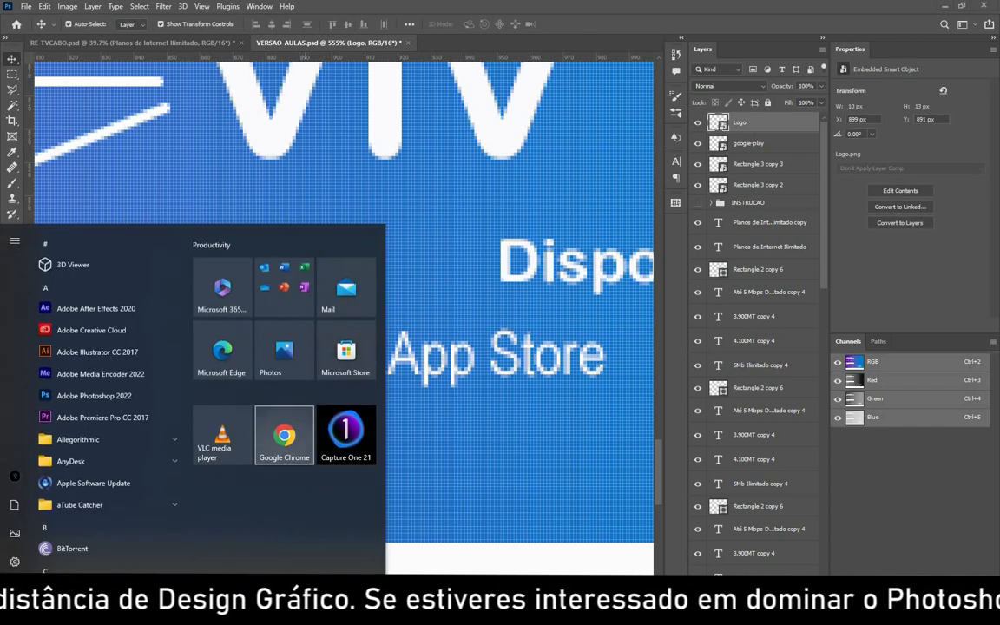
{"action": "left_click", "coordinate": [521, 612]}
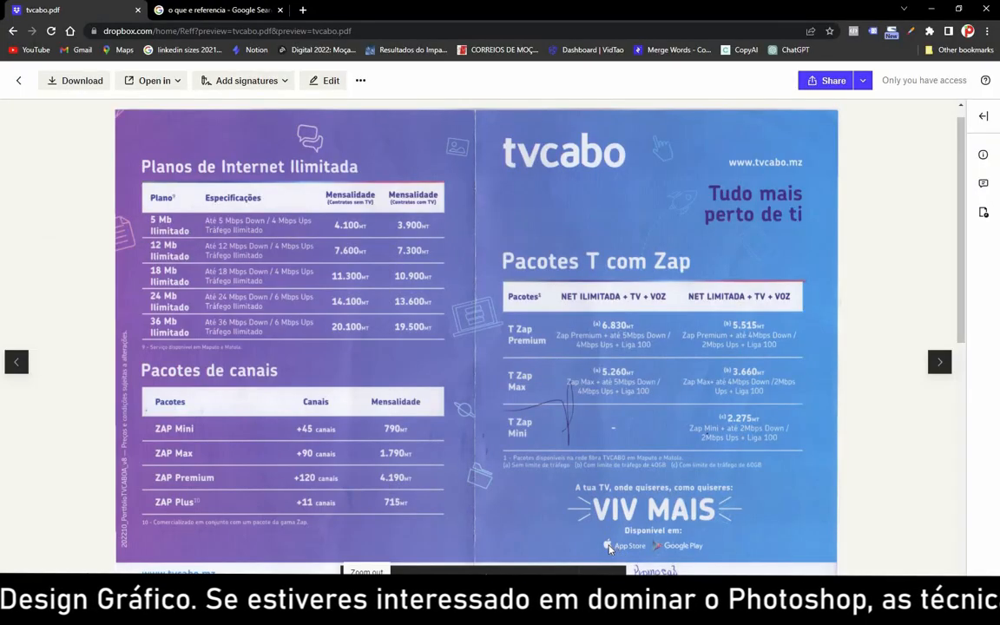
{"action": "key", "text": "super"}
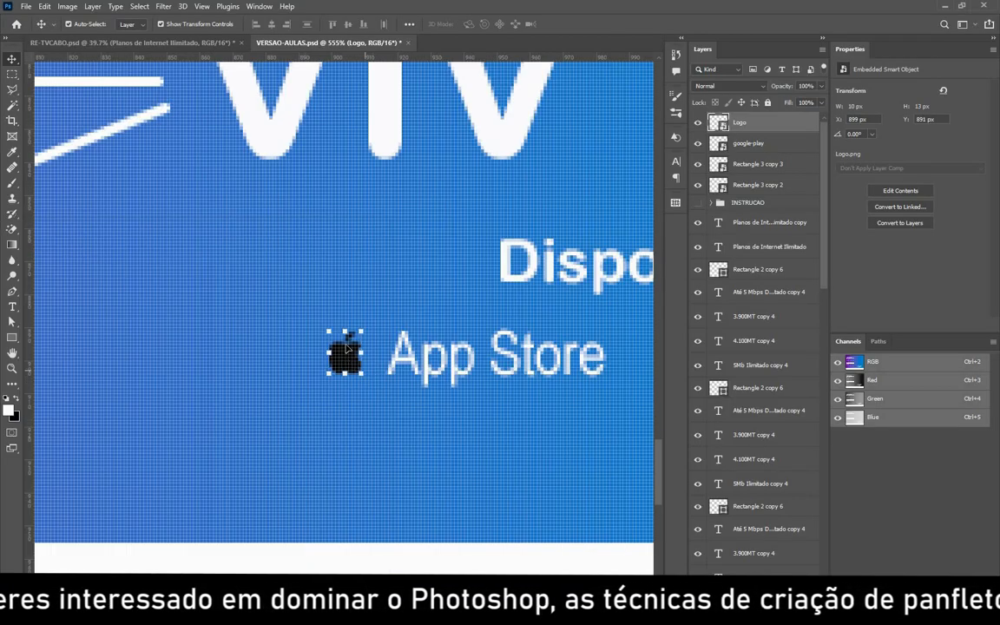
{"action": "left_click_drag", "start_coordinate": [347, 323], "coordinate": [349, 312]}
{"action": "key", "text": "Return"}
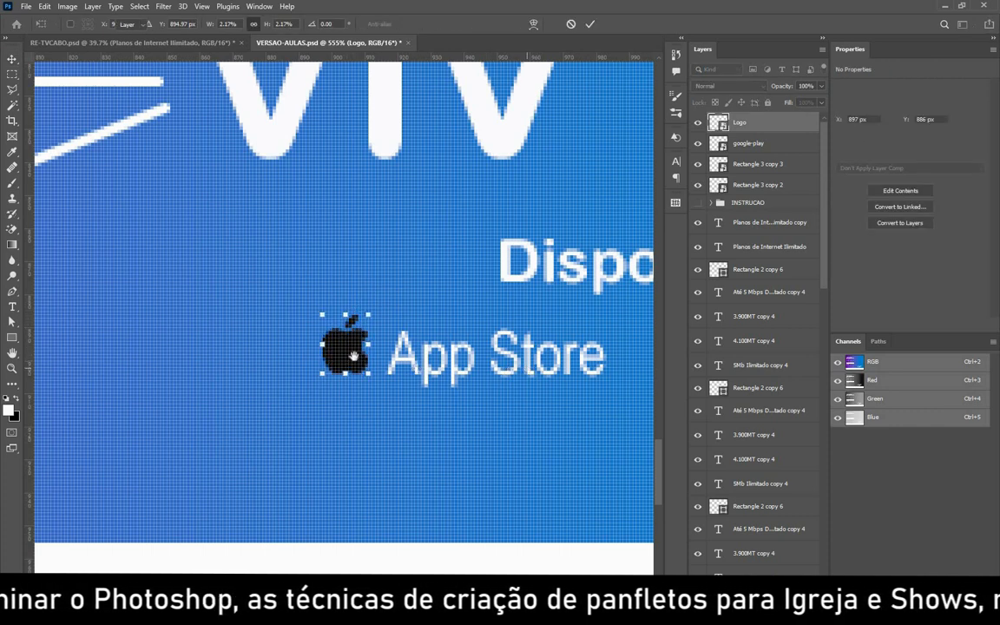
Enlarge the Google Play icon slightly to match the size of the Apple logo.
{"action": "scroll", "coordinate": [538, 374], "scroll_direction": "right", "scroll_amount": 4}
{"action": "scroll", "coordinate": [572, 386], "scroll_direction": "up", "scroll_amount": 1}
{"action": "left_click", "coordinate": [582, 386]}
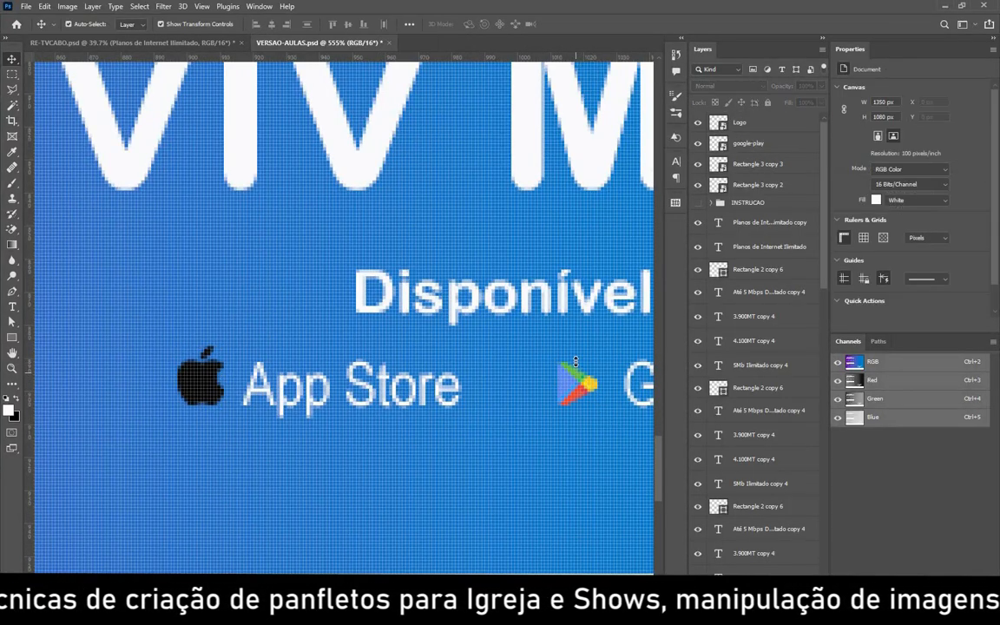
{"action": "left_click_drag", "start_coordinate": [578, 362], "coordinate": [576, 353]}
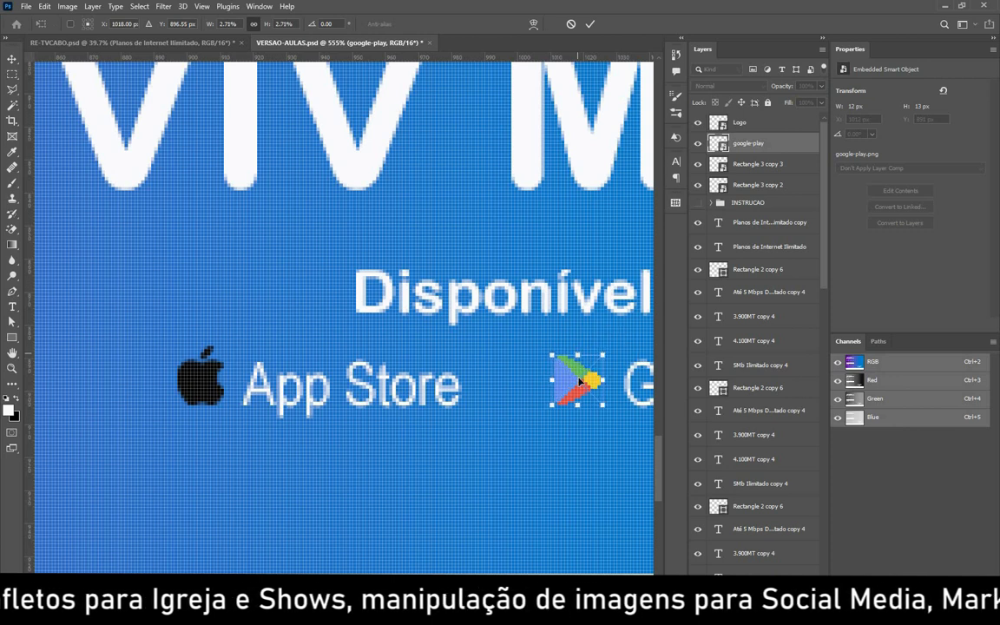
{"action": "key", "text": "Return"}
Apply a white Color Overlay at 100% opacity in Normal mode to the Apple logo layer.
{"action": "left_click", "coordinate": [202, 380]}
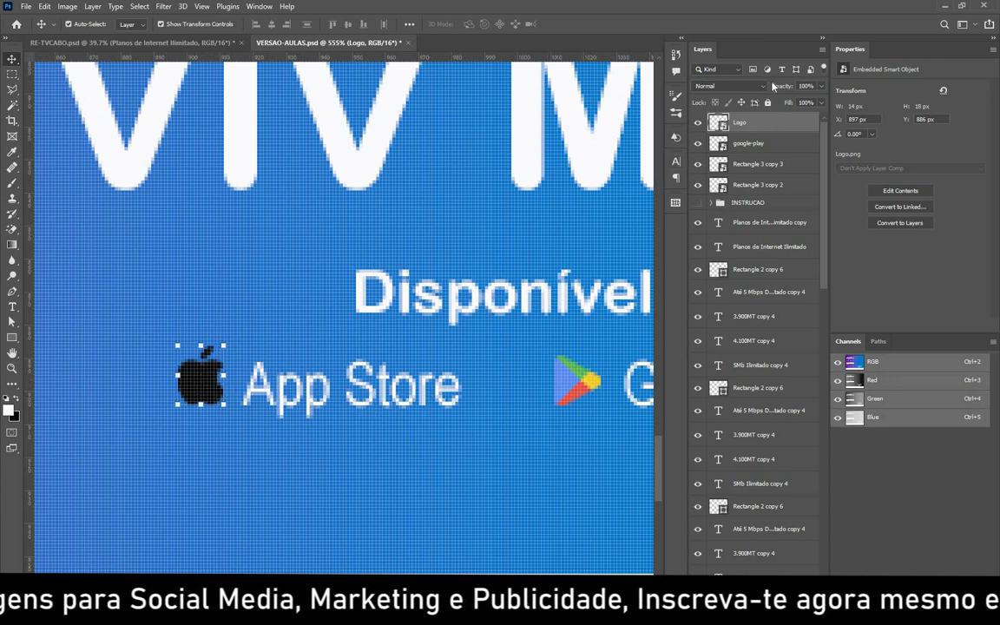
{"action": "right_click", "coordinate": [766, 128]}
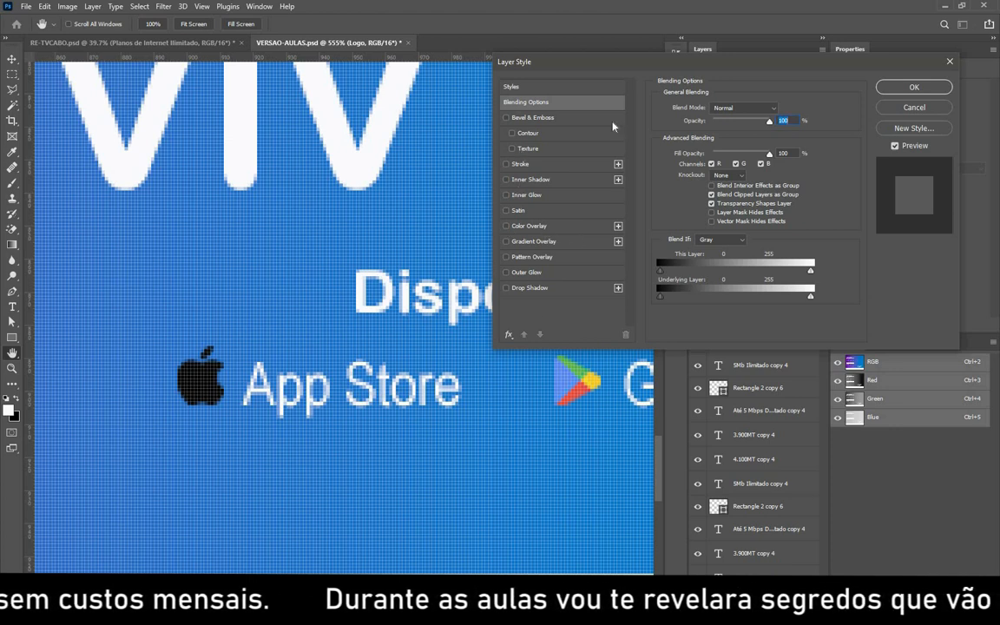
{"action": "left_click", "coordinate": [507, 226]}
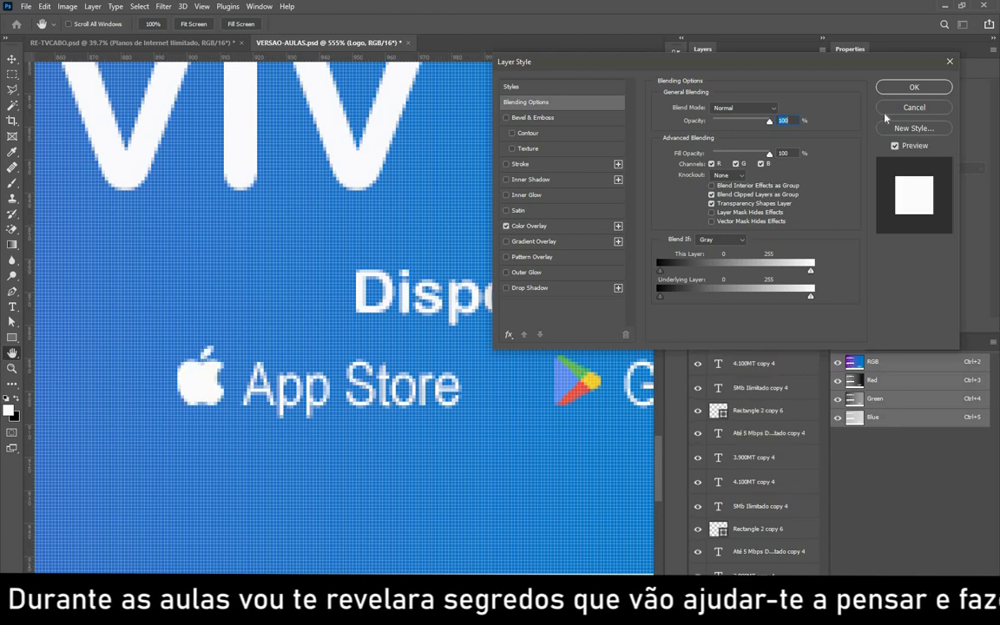
{"action": "left_click", "coordinate": [537, 226]}
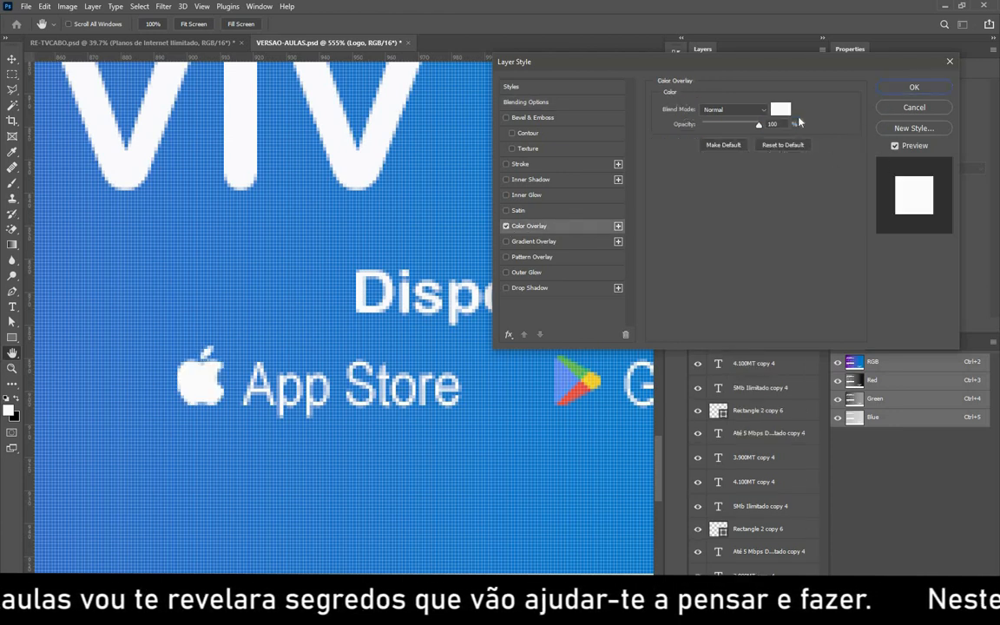
{"action": "left_click", "coordinate": [781, 105]}
{"action": "left_click", "coordinate": [714, 207]}
{"action": "left_click_drag", "start_coordinate": [713, 207], "coordinate": [599, 45]}
{"action": "left_click", "coordinate": [877, 77]}
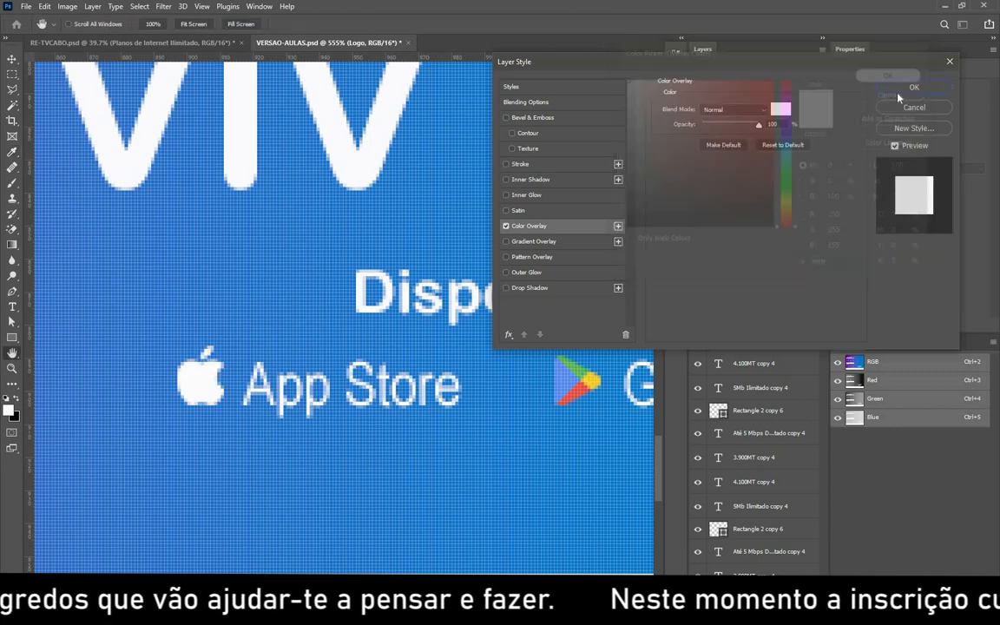
{"action": "key", "text": "Return"}
Select the Apple logo together with the "App Store" text and move both closer to the Google Play icon.
{"action": "scroll", "coordinate": [207, 230], "scroll_direction": "down", "scroll_amount": 3}
{"action": "scroll", "coordinate": [346, 430], "scroll_direction": "down", "scroll_amount": 6}
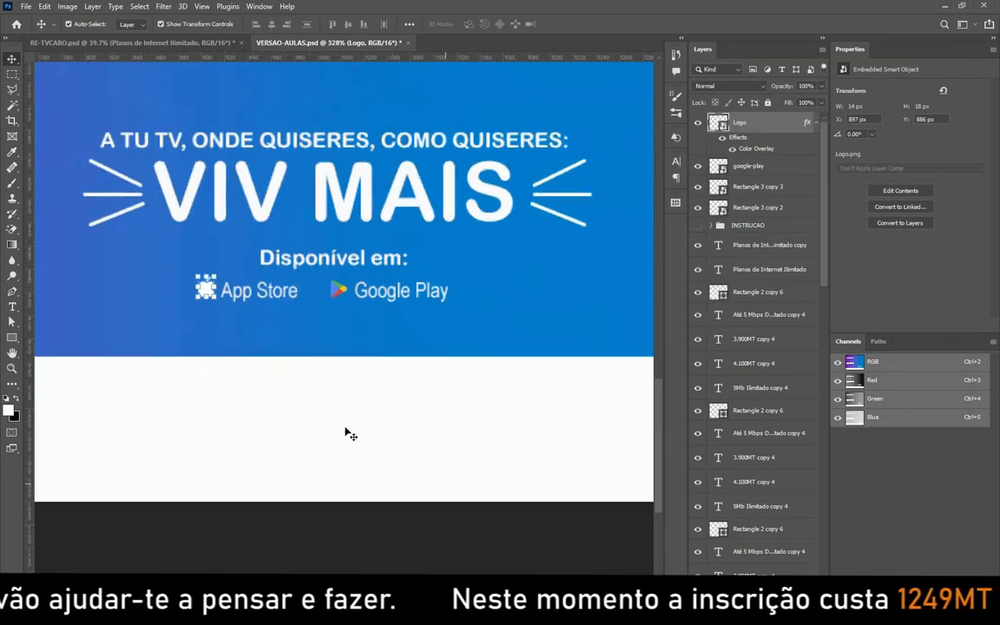
{"action": "left_click", "coordinate": [261, 361]}
{"action": "scroll", "coordinate": [257, 347], "scroll_direction": "up", "scroll_amount": 1}
{"action": "scroll", "coordinate": [255, 340], "scroll_direction": "up", "scroll_amount": 5}
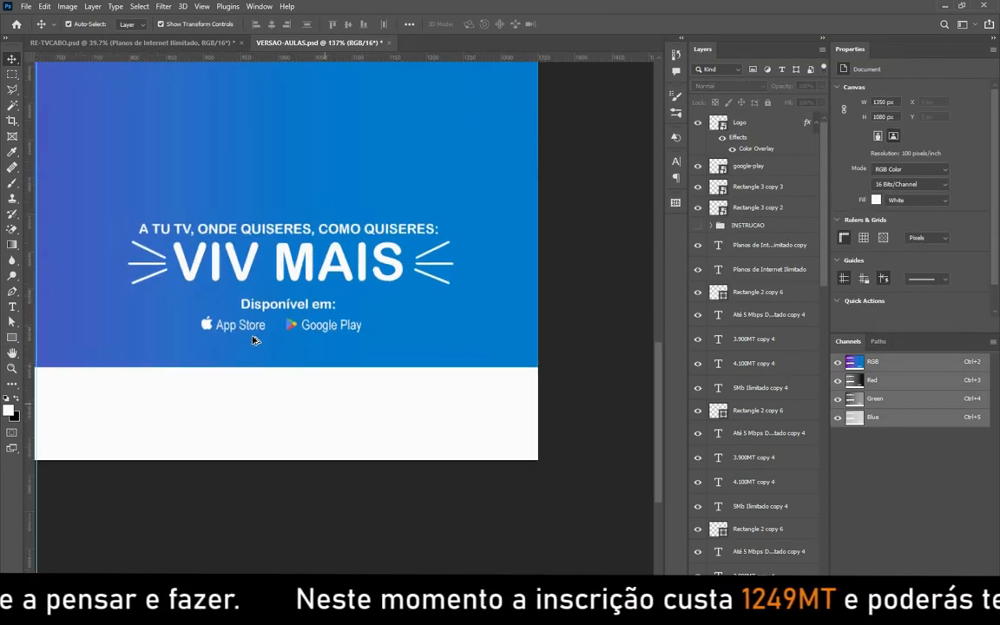
{"action": "left_click", "coordinate": [201, 300]}
{"action": "scroll", "coordinate": [208, 322], "scroll_direction": "up", "scroll_amount": 2}
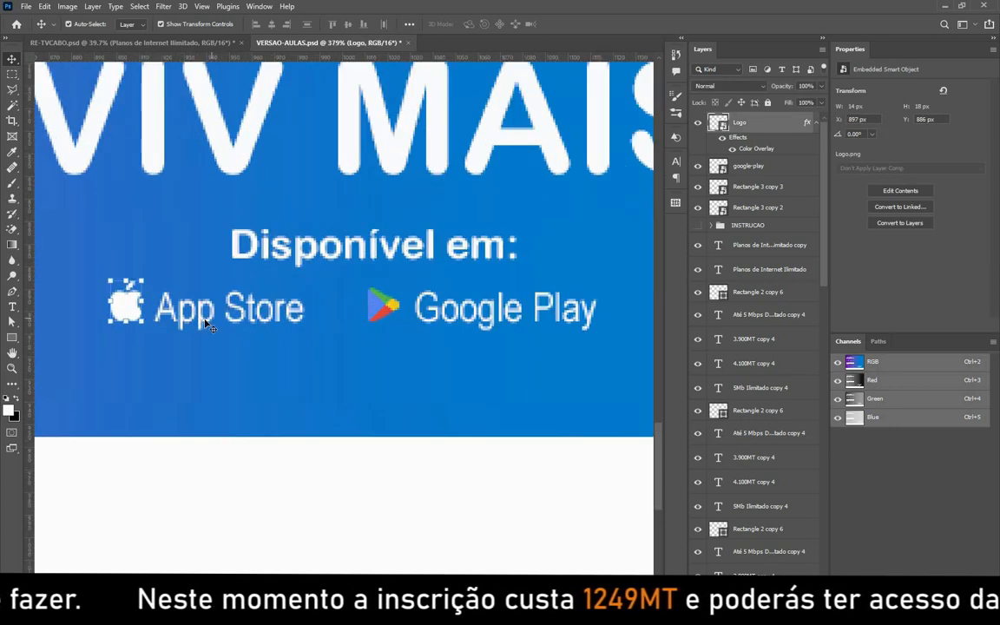
{"action": "left_click", "coordinate": [182, 319]}
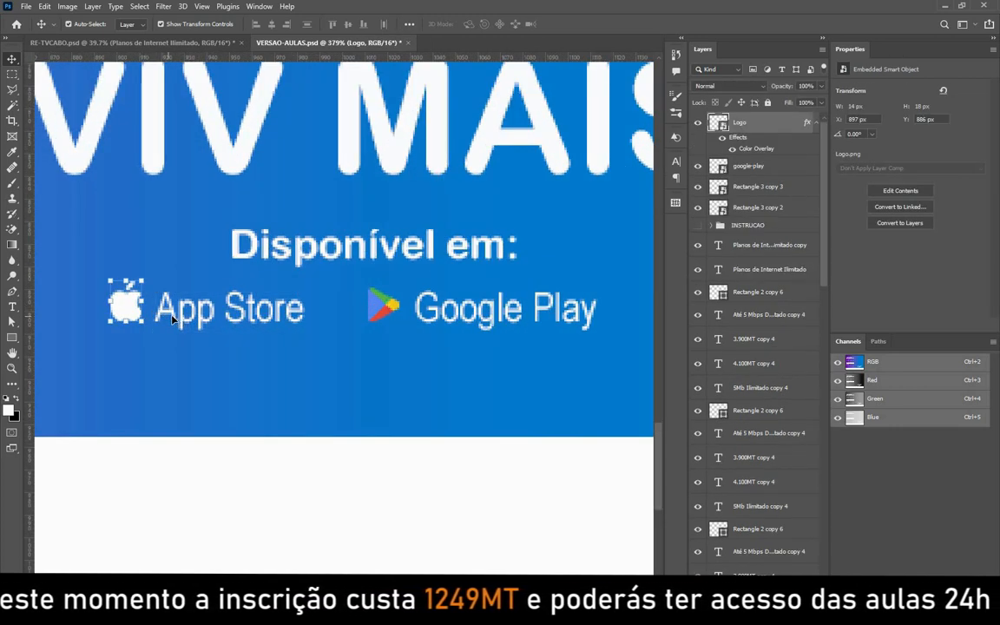
{"action": "left_click", "coordinate": [126, 304], "text": "shift"}
{"action": "mouse_move", "coordinate": [129, 307]}
{"action": "left_mouse_down"}
{"action": "mouse_move", "coordinate": [158, 306]}
{"action": "mouse_move", "coordinate": [145, 307]}
{"action": "left_mouse_up"}
Shift the App Store and Google Play icons and texts together to centre them beneath "Disponível em:", and save the document.
{"action": "left_click", "coordinate": [384, 307], "text": "shift"}
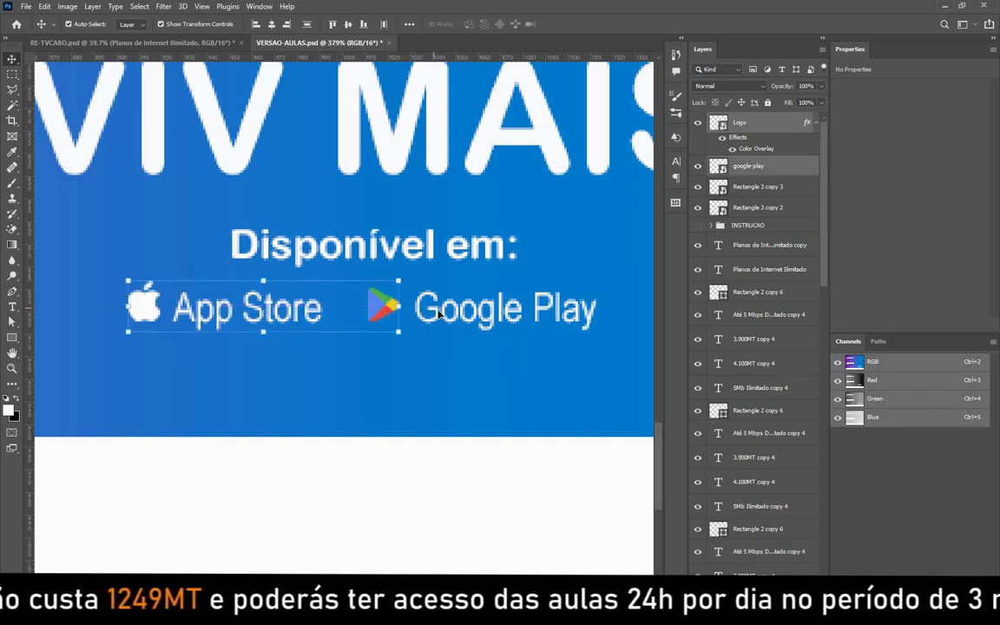
{"action": "left_click", "coordinate": [436, 312], "text": "shift"}
{"action": "left_click_drag", "start_coordinate": [437, 313], "coordinate": [451, 315]}
{"action": "scroll", "coordinate": [450, 315], "scroll_direction": "down", "scroll_amount": 3}
{"action": "scroll", "coordinate": [449, 309], "scroll_direction": "down", "scroll_amount": 4}
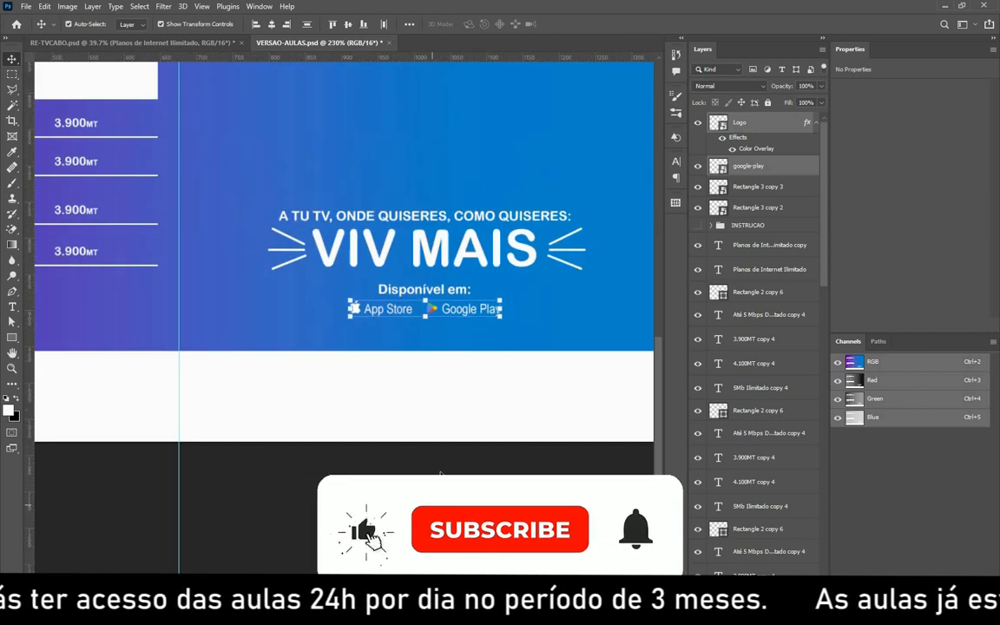
{"action": "left_click", "coordinate": [439, 471]}
{"action": "key", "text": "ctrl+0"}
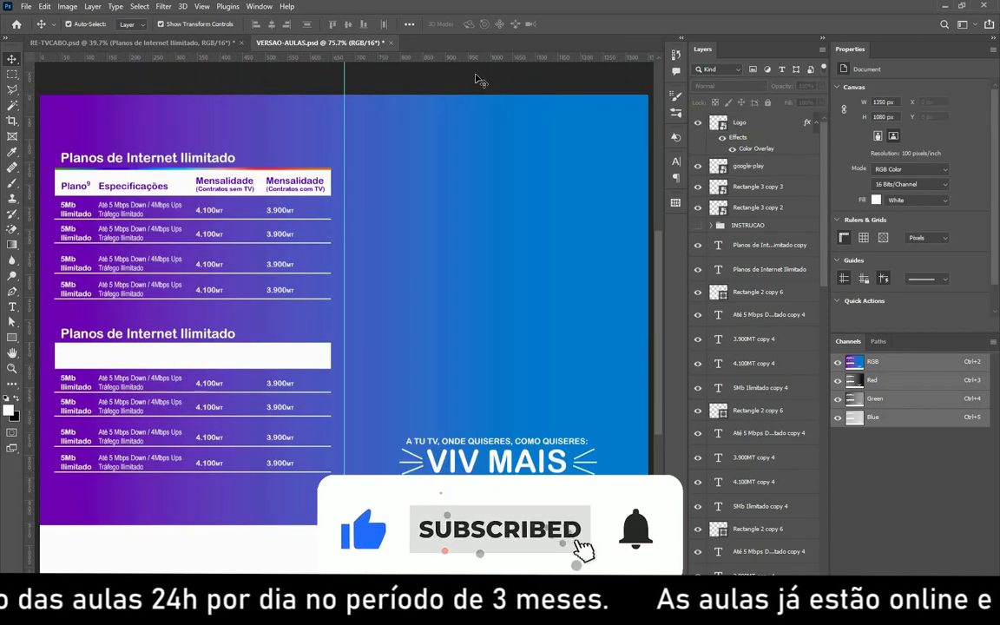
{"action": "key", "text": "ctrl+s"}
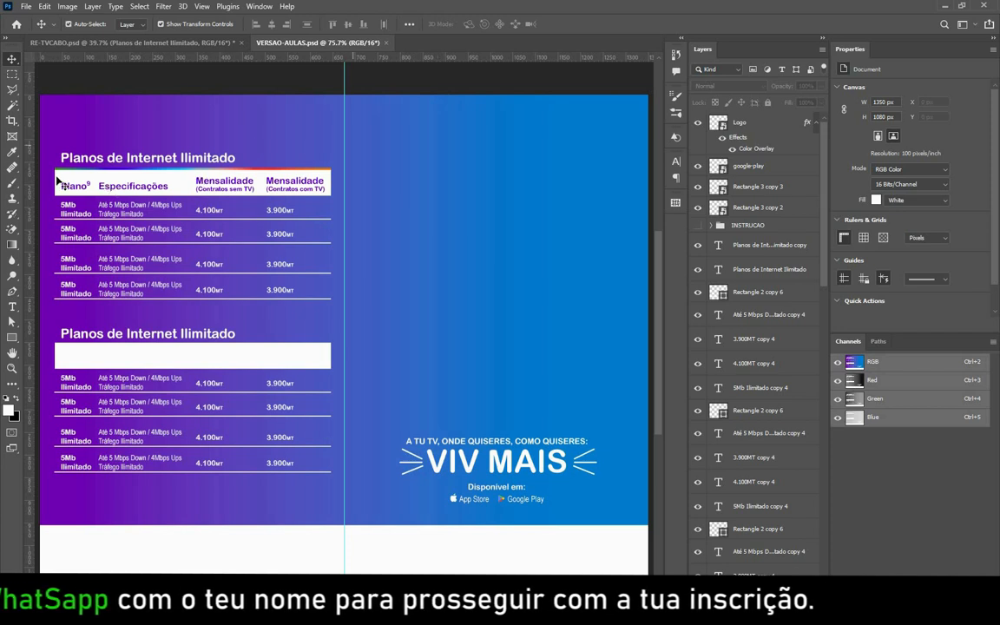
Duplicate the upper table's white header bar with its column titles onto the blue half, above "VIV MAIS".
{"action": "left_click", "coordinate": [113, 189]}
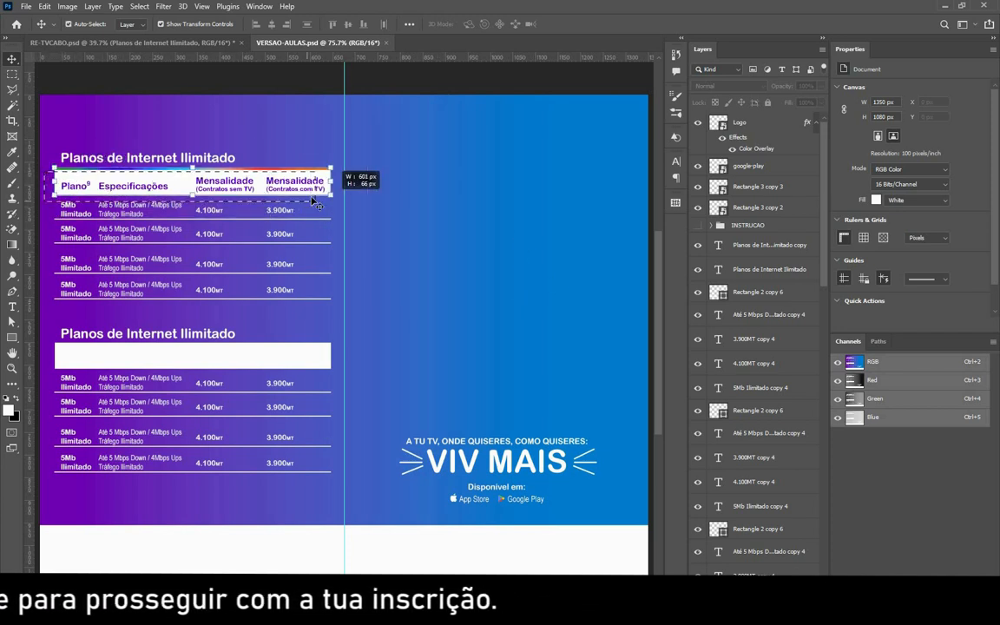
{"action": "left_click_drag", "start_coordinate": [179, 183], "coordinate": [487, 228]}
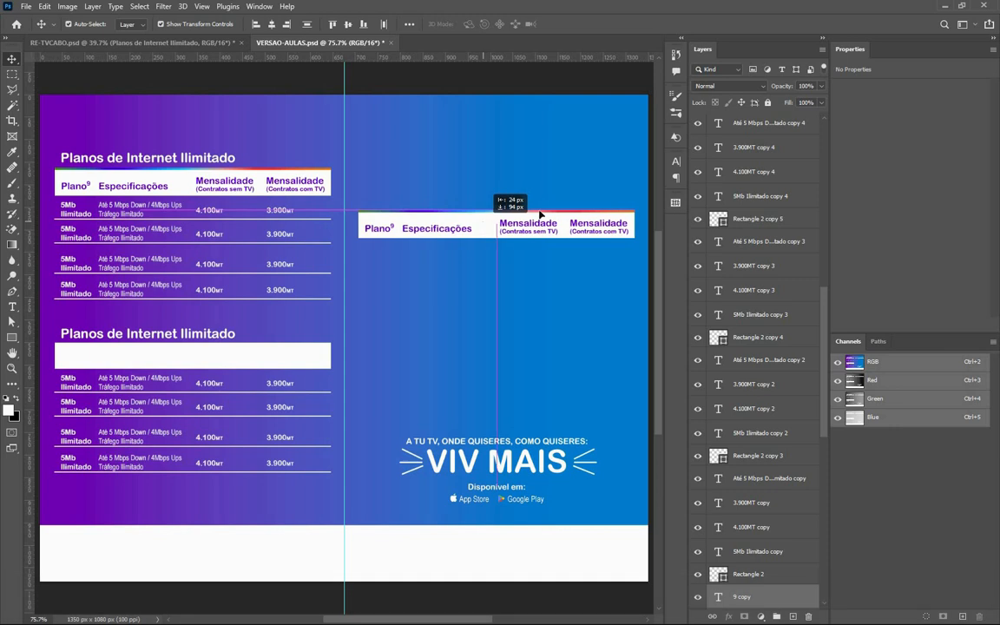
{"action": "left_click", "coordinate": [586, 157]}
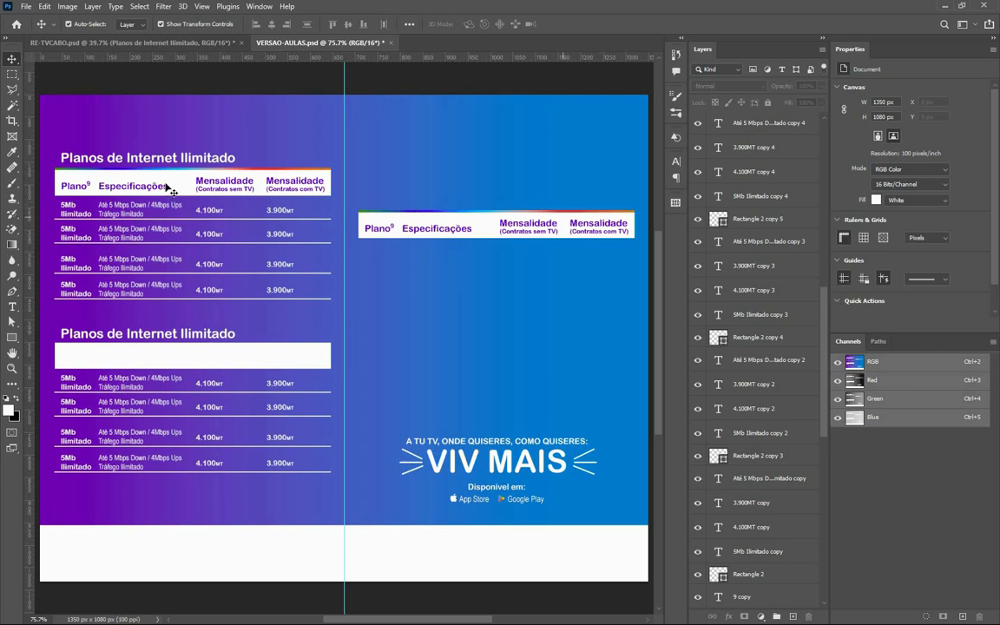
Switch to the RE-TVCABO.psd document, fit it in view, and collapse its P1 and P02 layer groups.
{"action": "key", "text": "ctrl+Tab"}
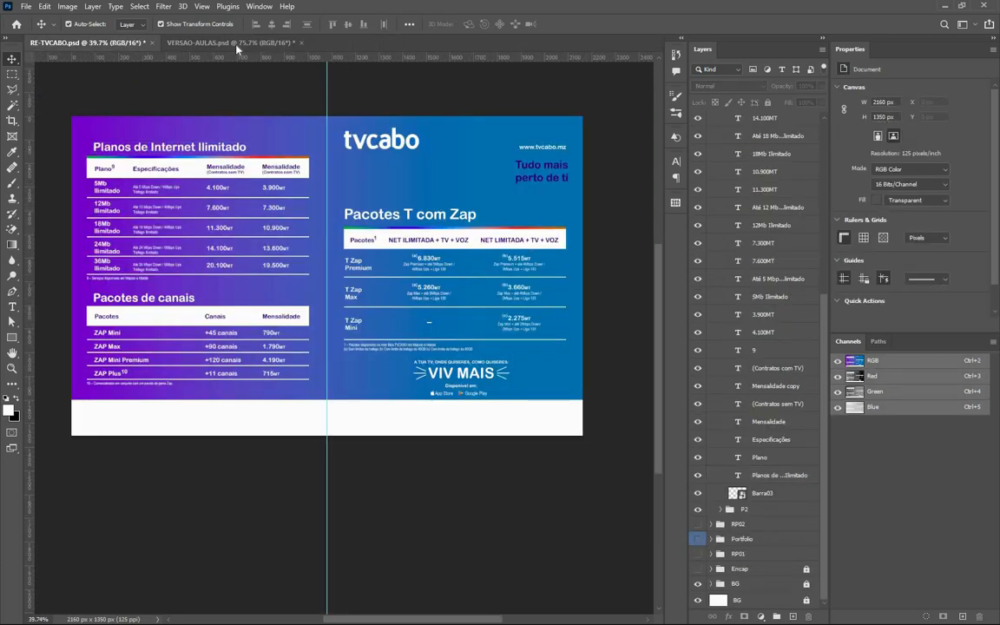
{"action": "left_click", "coordinate": [233, 41]}
{"action": "key", "text": "ctrl+Tab"}
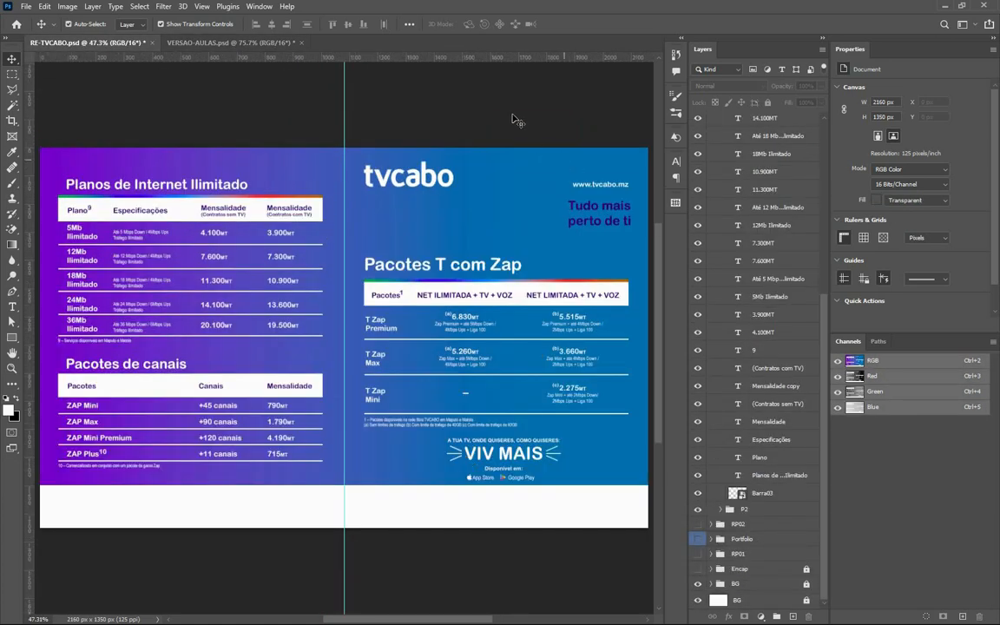
{"action": "key", "text": "ctrl+s"}
{"action": "scroll", "coordinate": [742, 184], "scroll_direction": "up", "scroll_amount": 5}
{"action": "left_click", "coordinate": [724, 150]}
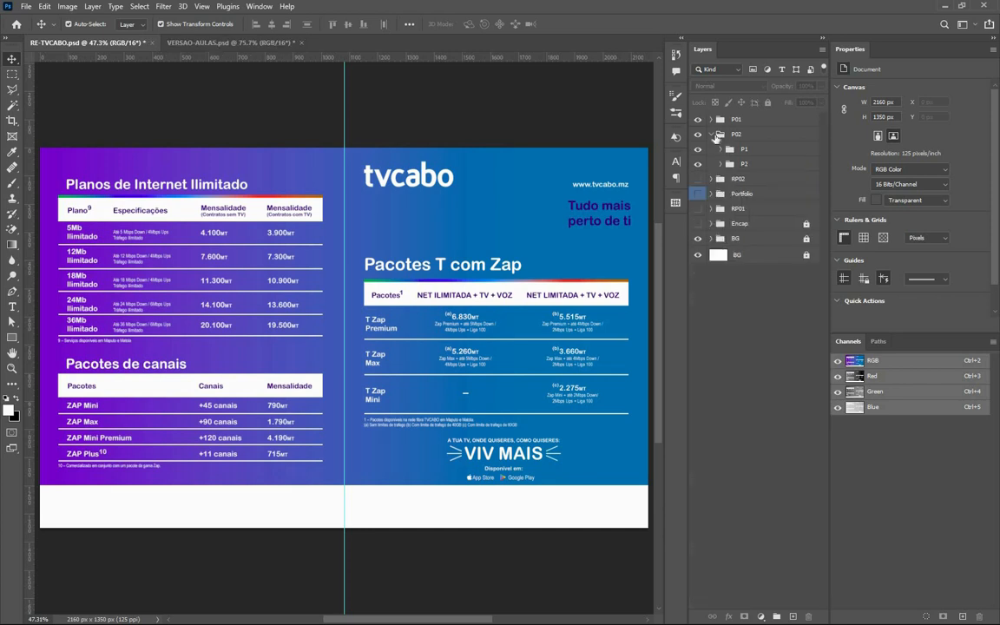
{"action": "left_click", "coordinate": [710, 135]}
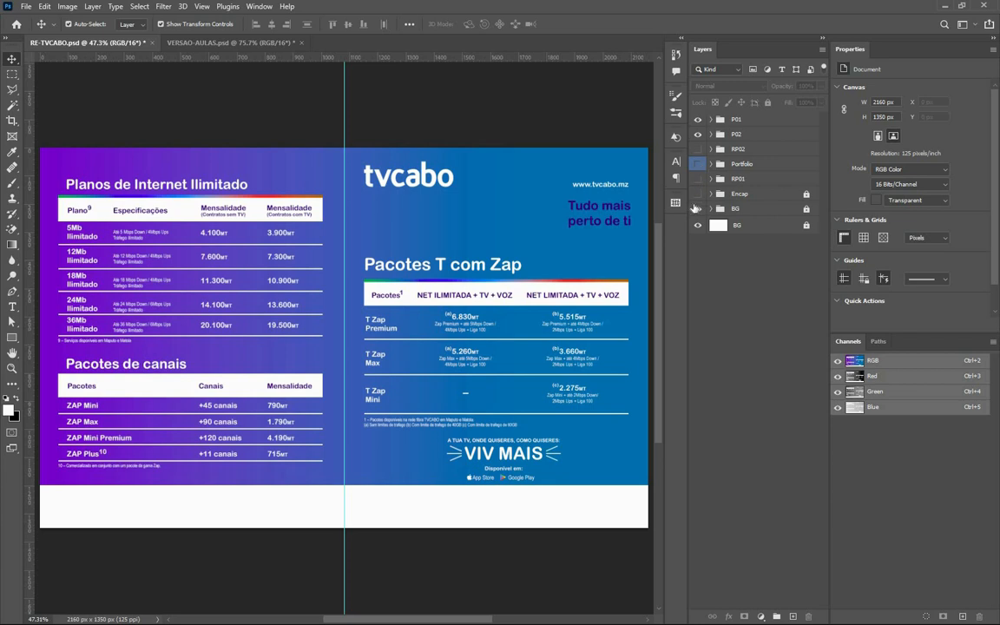
Show the Encap, RP01 and RP02 layer groups in the RE-TVCABO.psd document.
{"action": "left_click", "coordinate": [697, 196]}
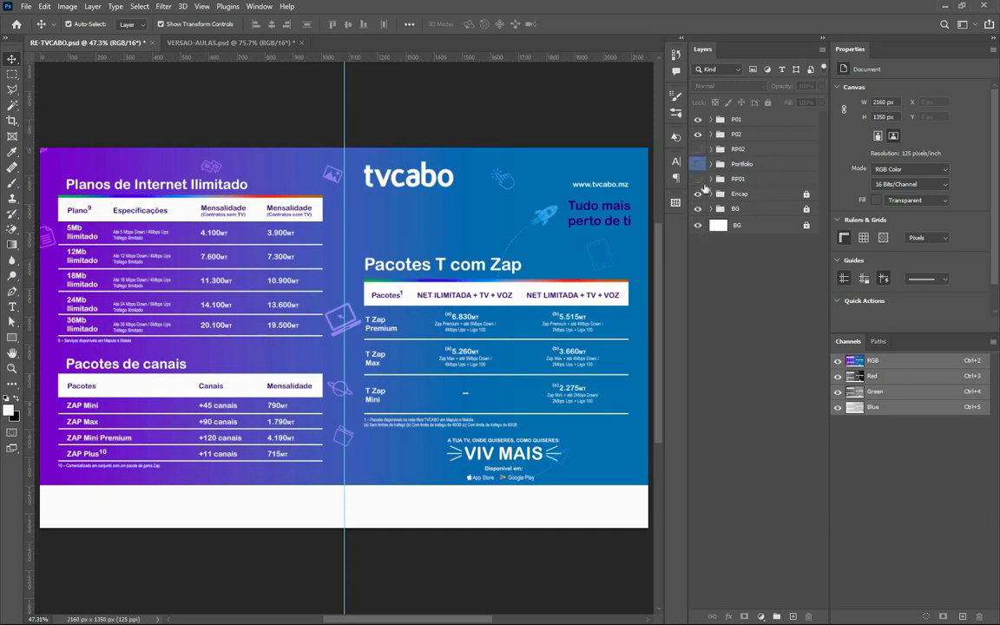
{"action": "left_click", "coordinate": [698, 179]}
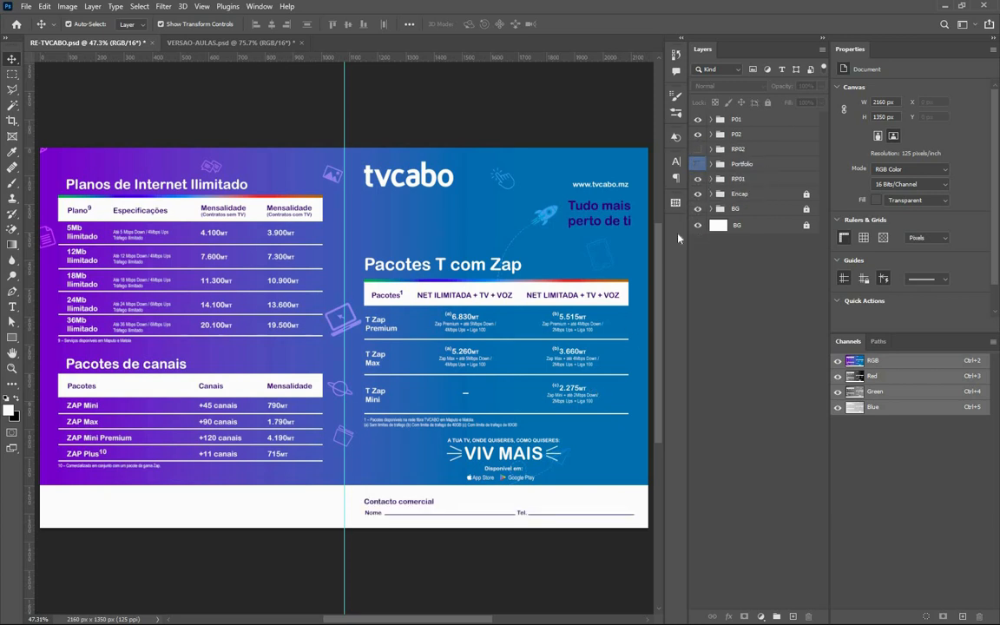
{"action": "left_click", "coordinate": [697, 150]}
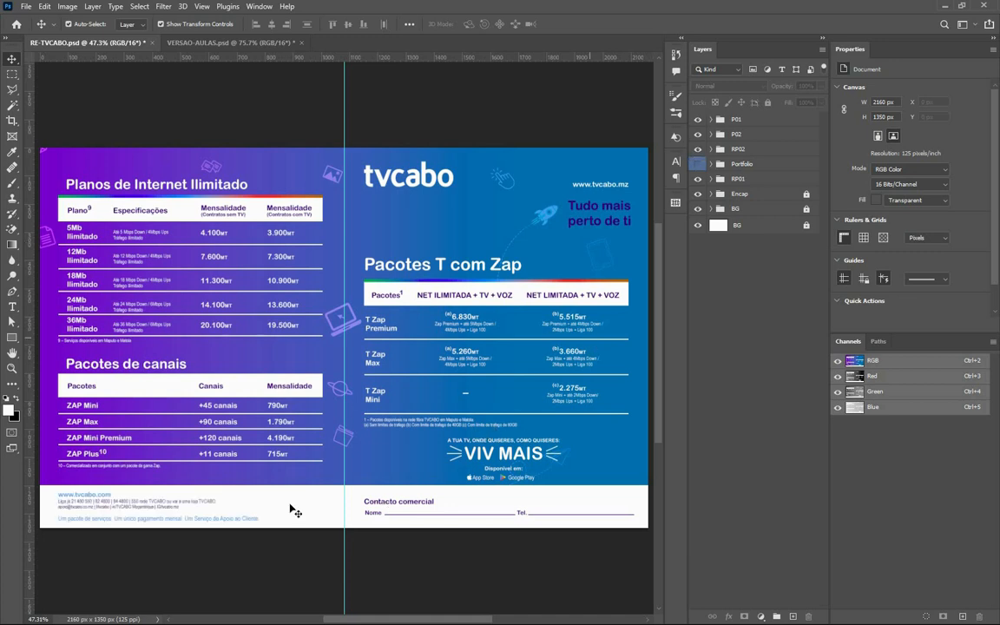
Examine the footer's contact lines, the "Contacto comercial" fields and the "Pacotes T com Zap" table up close.
{"action": "scroll", "coordinate": [104, 490], "scroll_direction": "up", "scroll_amount": 5}
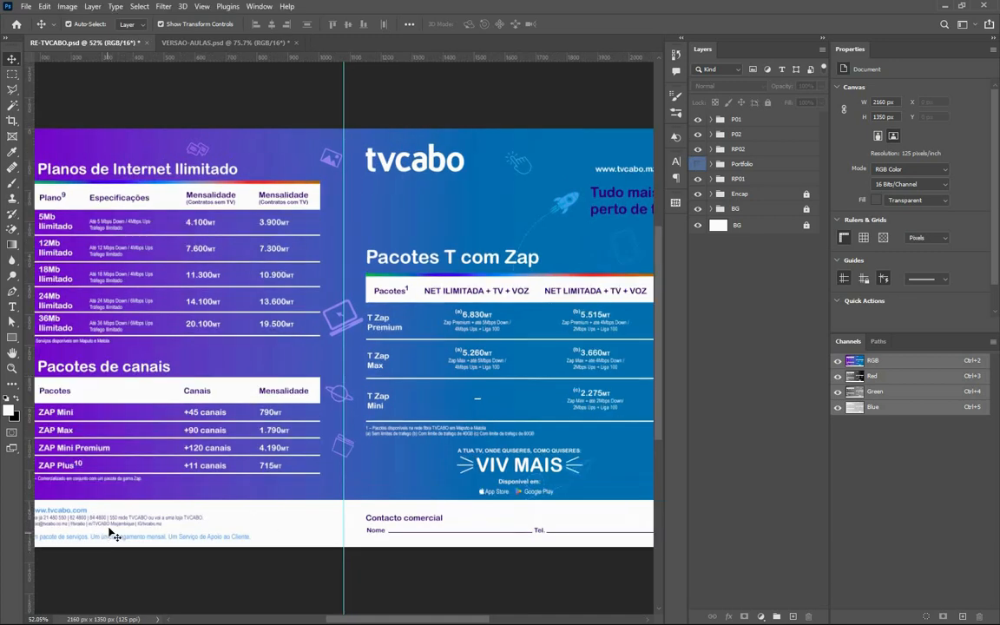
{"action": "scroll", "coordinate": [198, 506], "scroll_direction": "up", "scroll_amount": 8}
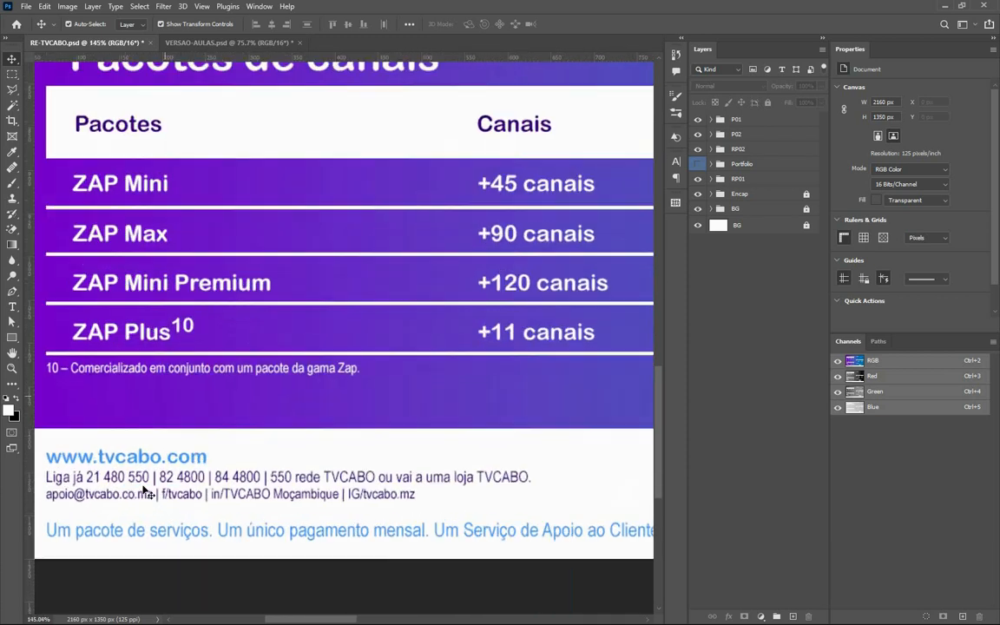
{"action": "scroll", "coordinate": [330, 473], "scroll_direction": "down", "scroll_amount": 5}
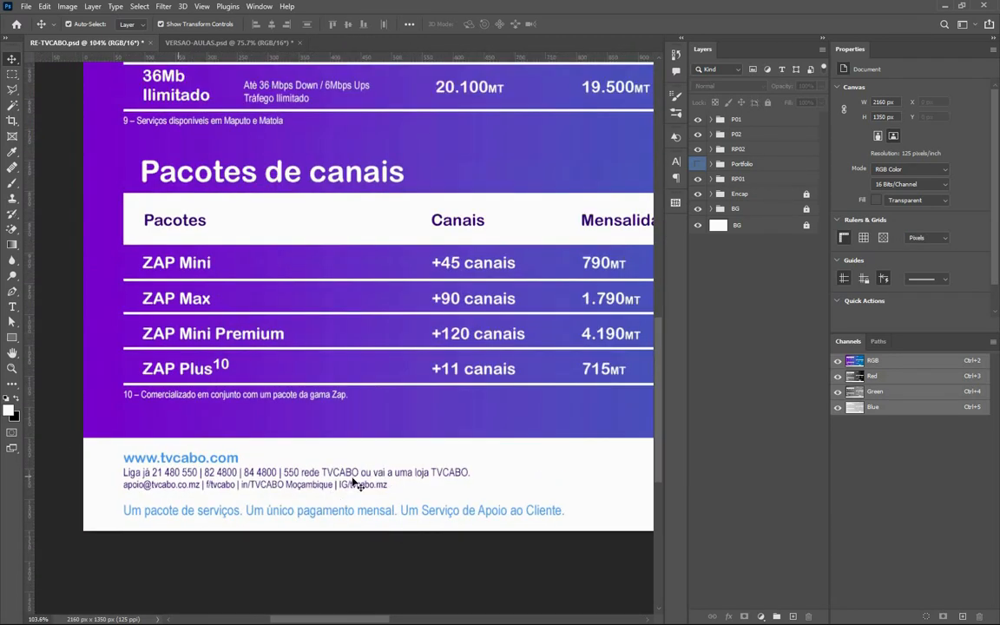
{"action": "scroll", "coordinate": [330, 473], "scroll_direction": "down", "scroll_amount": 3}
{"action": "left_click_drag", "start_coordinate": [404, 478], "coordinate": [330, 470]}
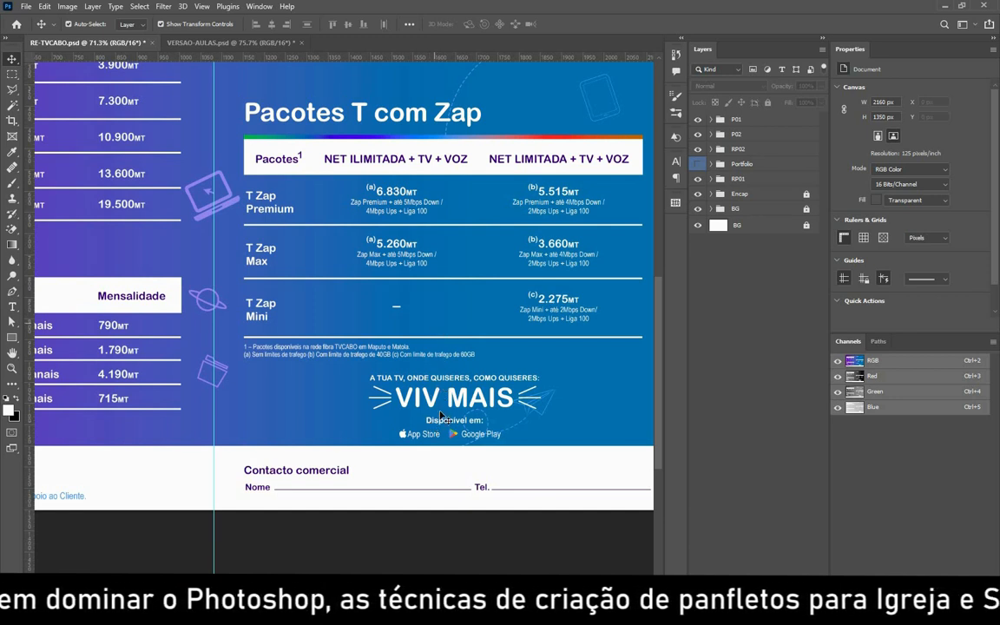
{"action": "scroll", "coordinate": [399, 373], "scroll_direction": "up", "scroll_amount": 3}
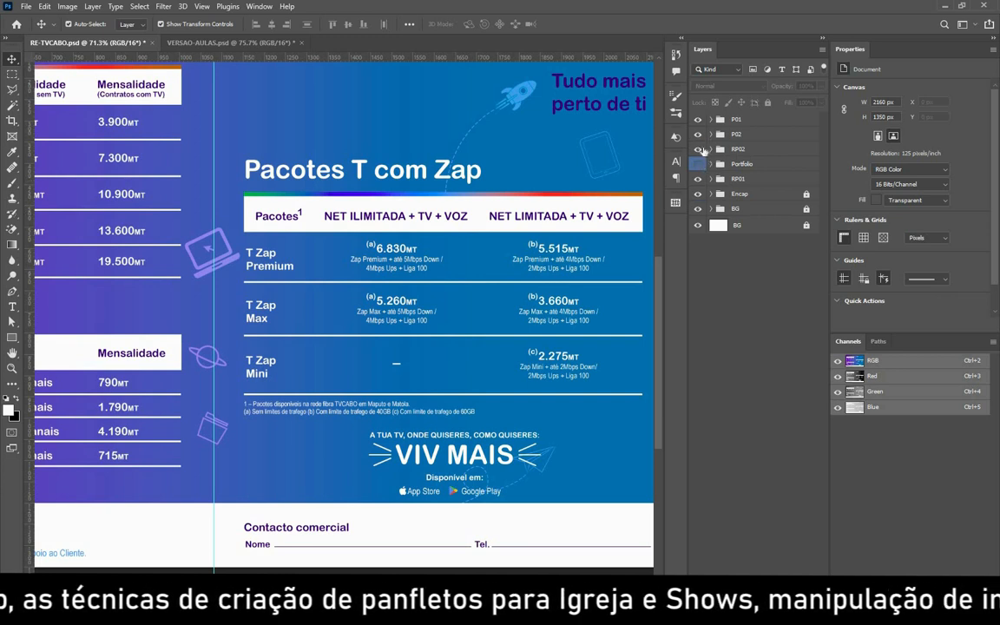
Hide the P01, P02, RP02, Portfolio and RP01 layer groups so only the background and its icons show.
{"action": "left_click_drag", "start_coordinate": [699, 124], "coordinate": [698, 152]}
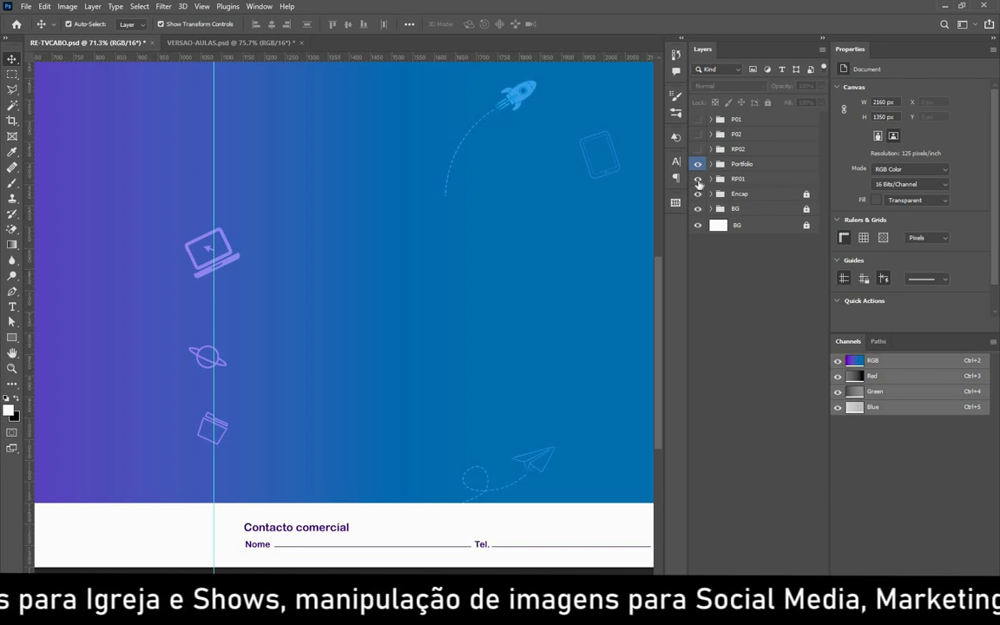
{"action": "left_click_drag", "start_coordinate": [698, 178], "coordinate": [698, 164]}
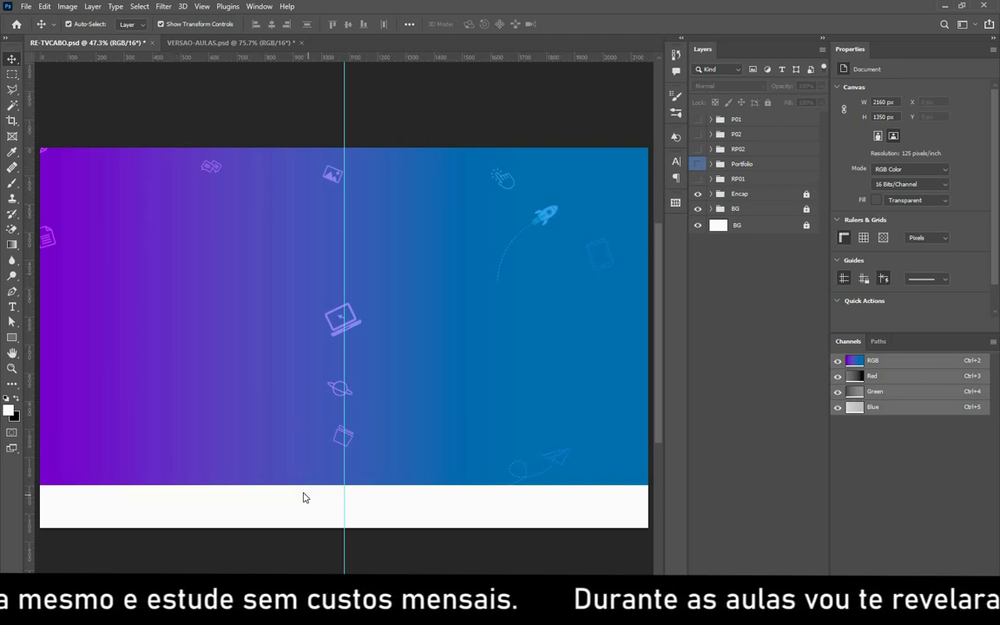
Switch to Chrome to view the tvcabo.pdf reference flyer, and return to RE-TVCABO.psd in Photoshop.
{"action": "key", "text": "super"}
{"action": "left_click", "coordinate": [313, 612]}
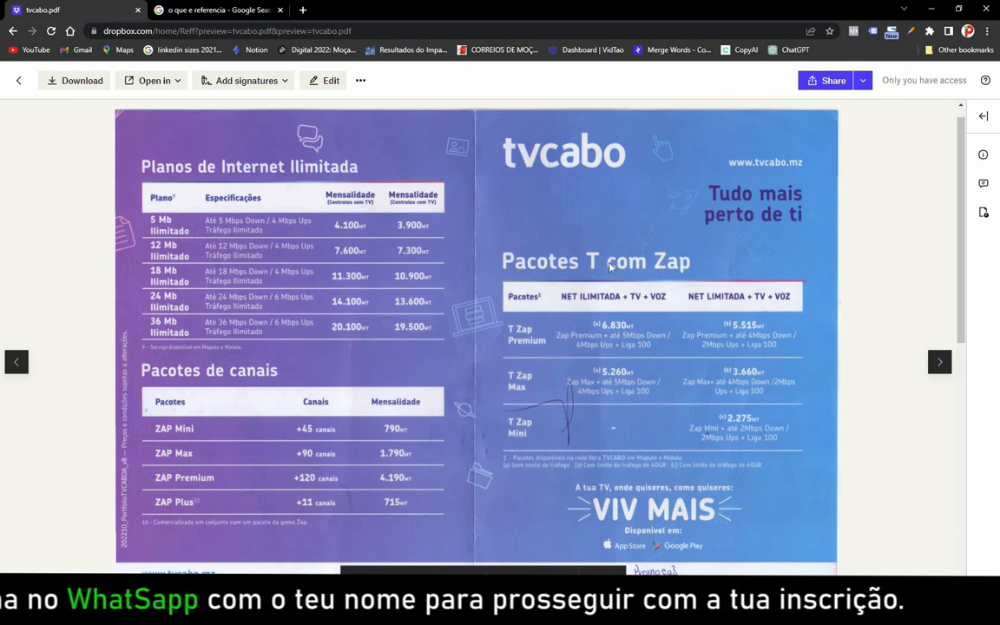
{"action": "key", "text": "super"}
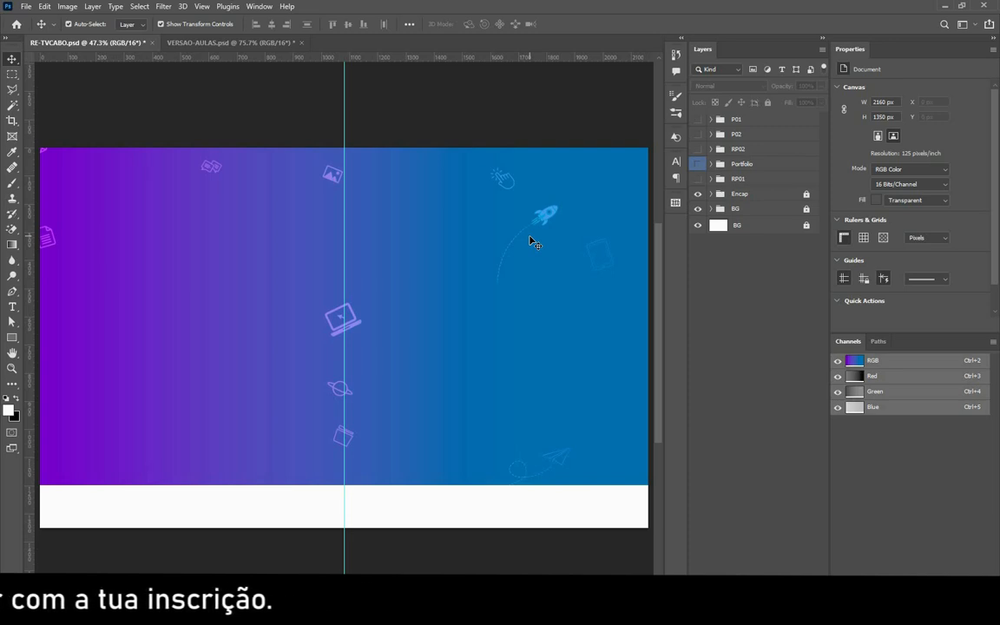
{"action": "left_click", "coordinate": [247, 45]}
{"action": "left_click", "coordinate": [112, 42]}
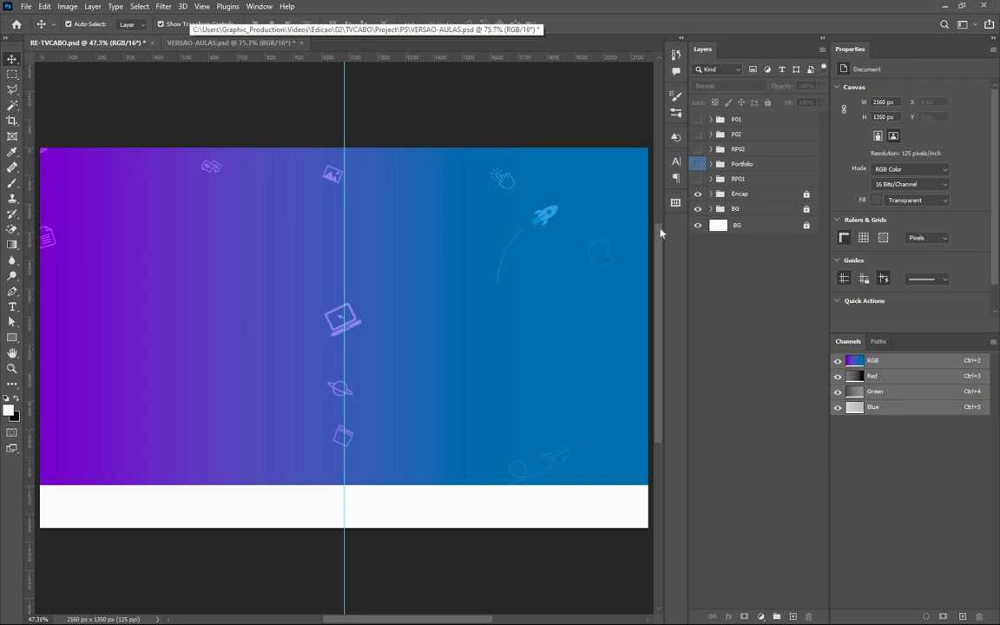
Show all the layer groups from RP01 up to P01, and hide P01, P02 and RP02 again.
{"action": "left_click_drag", "start_coordinate": [700, 181], "coordinate": [699, 119]}
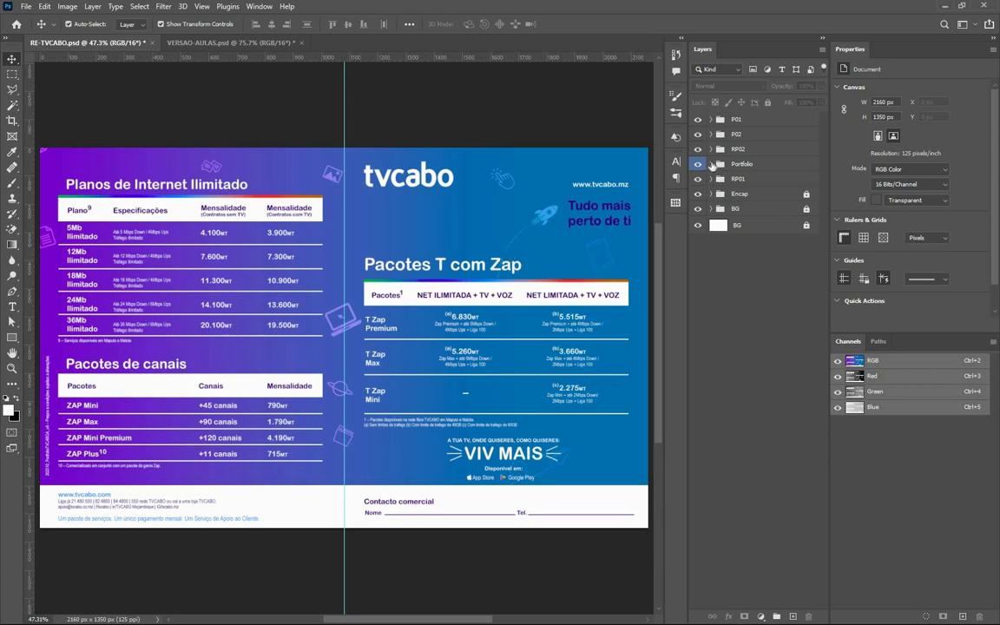
{"action": "left_click_drag", "start_coordinate": [698, 119], "coordinate": [700, 154]}
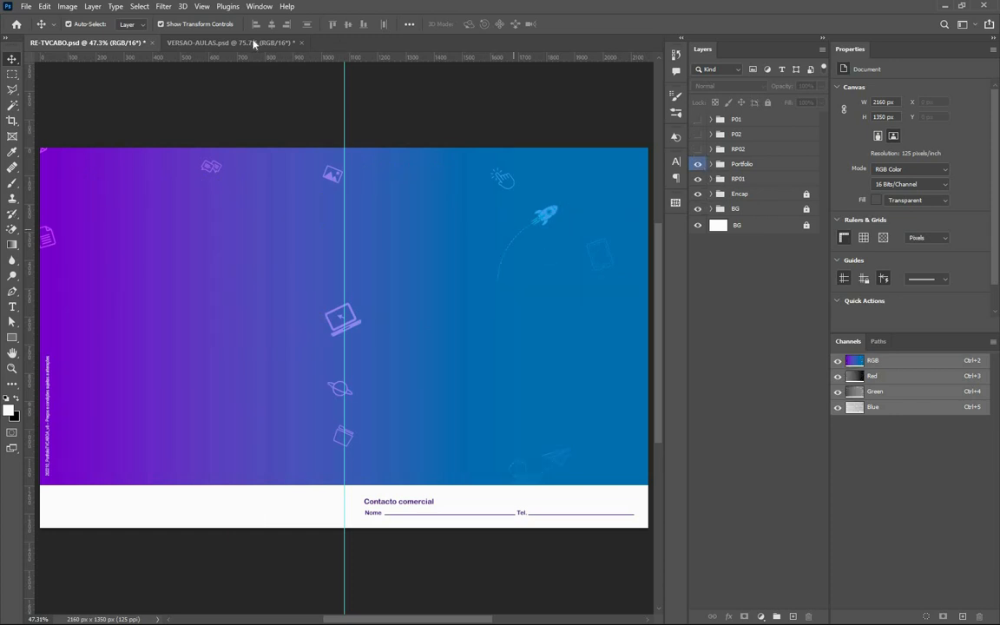
Compare the VERSAO-AULAS.psd document with RE-TVCABO.psd, ending on RE-TVCABO.psd.
{"action": "left_click", "coordinate": [208, 42]}
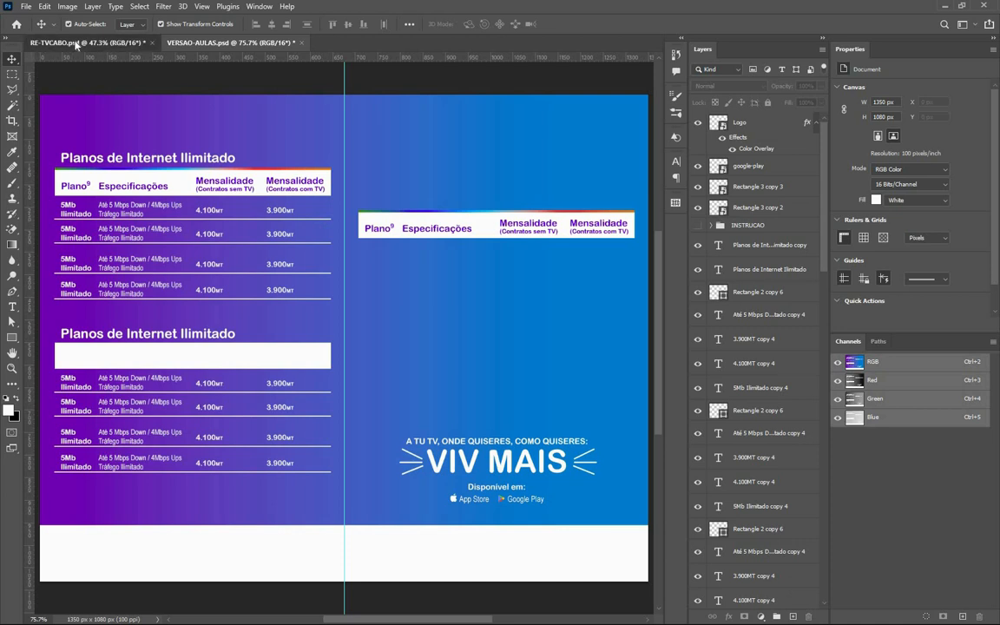
{"action": "left_click", "coordinate": [74, 44]}
{"action": "left_click", "coordinate": [176, 37]}
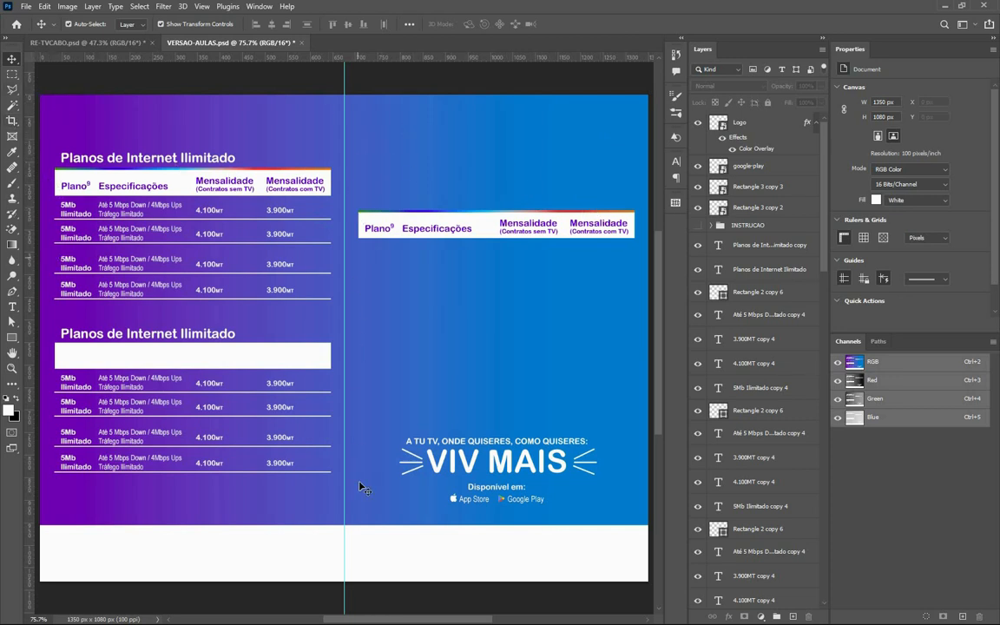
{"action": "key", "text": "ctrl+Tab"}
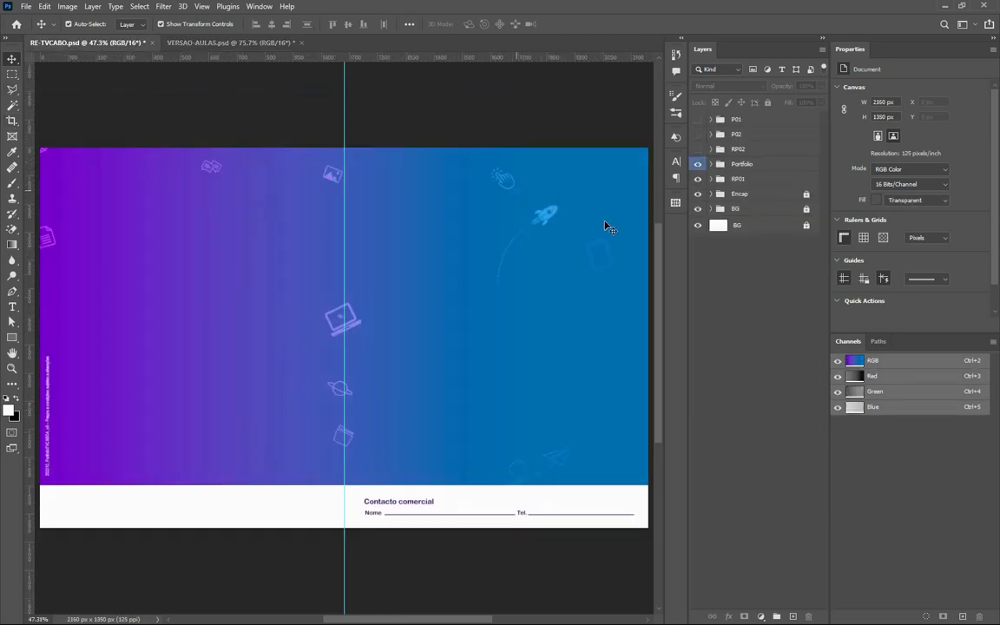
Hide the Portfolio and RP01 layer groups, leaving Encap and the backgrounds on.
{"action": "scroll", "coordinate": [534, 206], "scroll_direction": "up", "scroll_amount": 1}
{"action": "scroll", "coordinate": [534, 205], "scroll_direction": "up", "scroll_amount": 1}
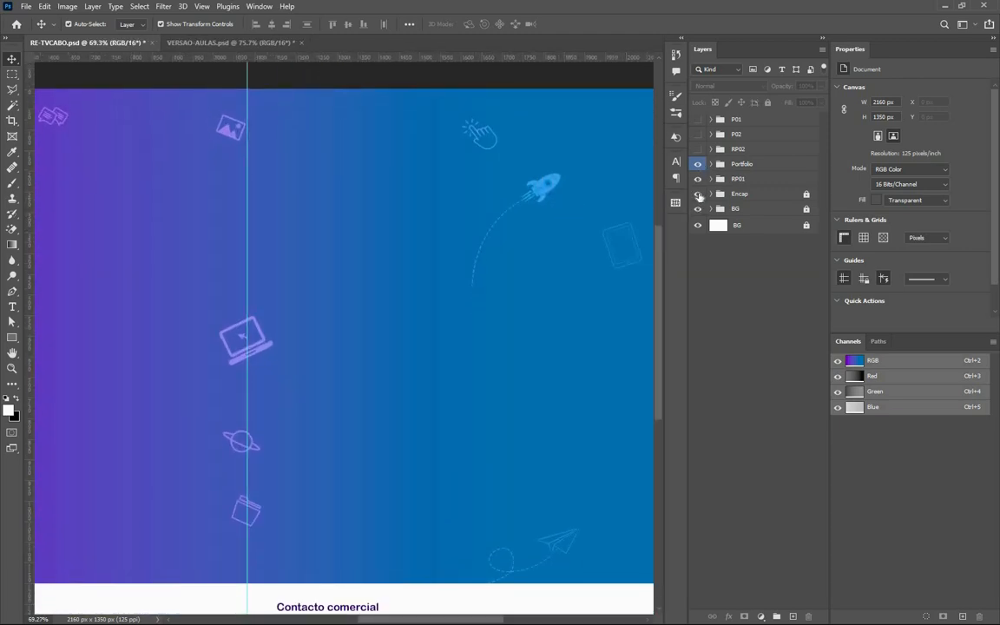
{"action": "left_click", "coordinate": [698, 180]}
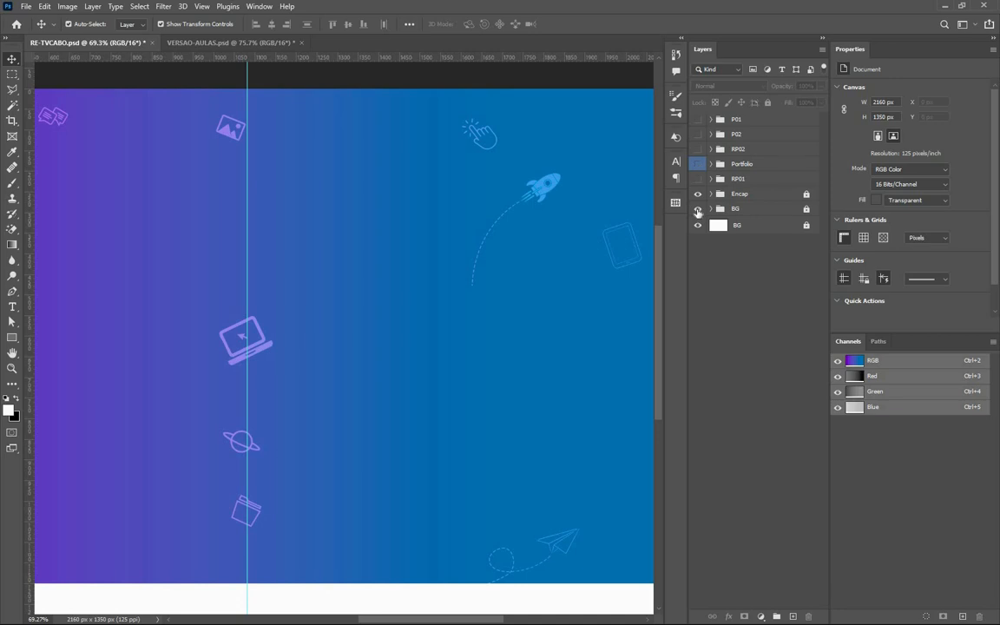
Expand the Encap group and hide the gradient map adjustment layer clipped above its Fundo subgroup.
{"action": "left_click", "coordinate": [714, 198]}
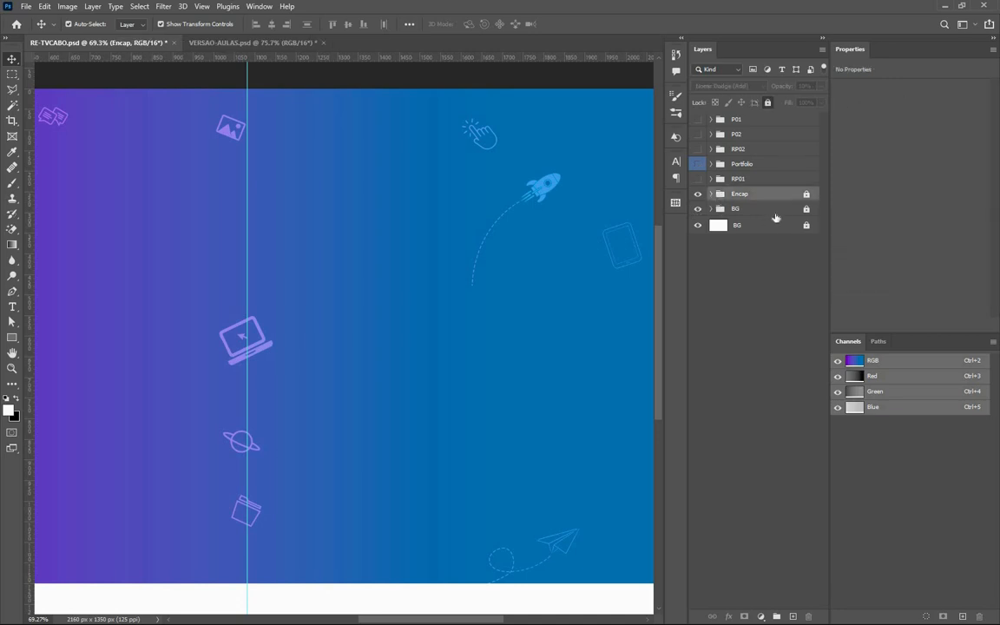
{"action": "left_click", "coordinate": [712, 195]}
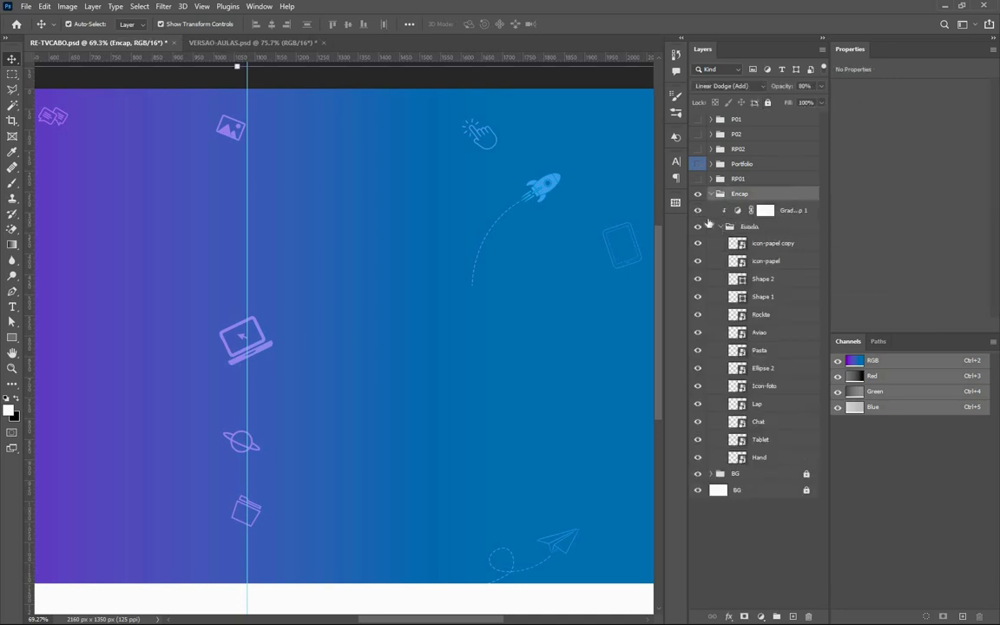
{"action": "left_click", "coordinate": [722, 227]}
{"action": "left_click", "coordinate": [698, 211]}
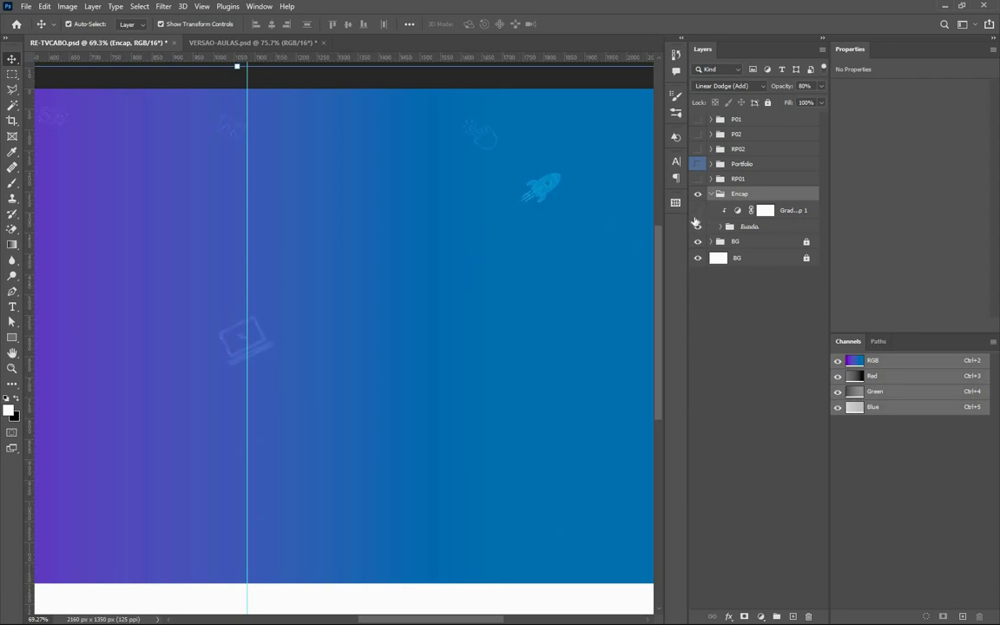
Select the Fundo subgroup and expand it to list its individual icon layers.
{"action": "left_click", "coordinate": [751, 226]}
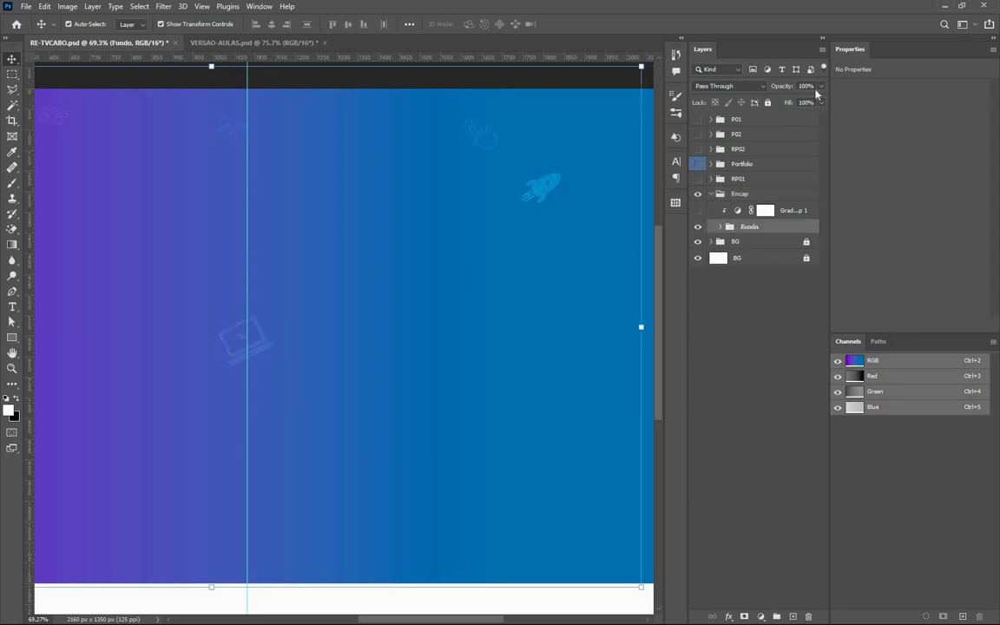
{"action": "left_click", "coordinate": [722, 226]}
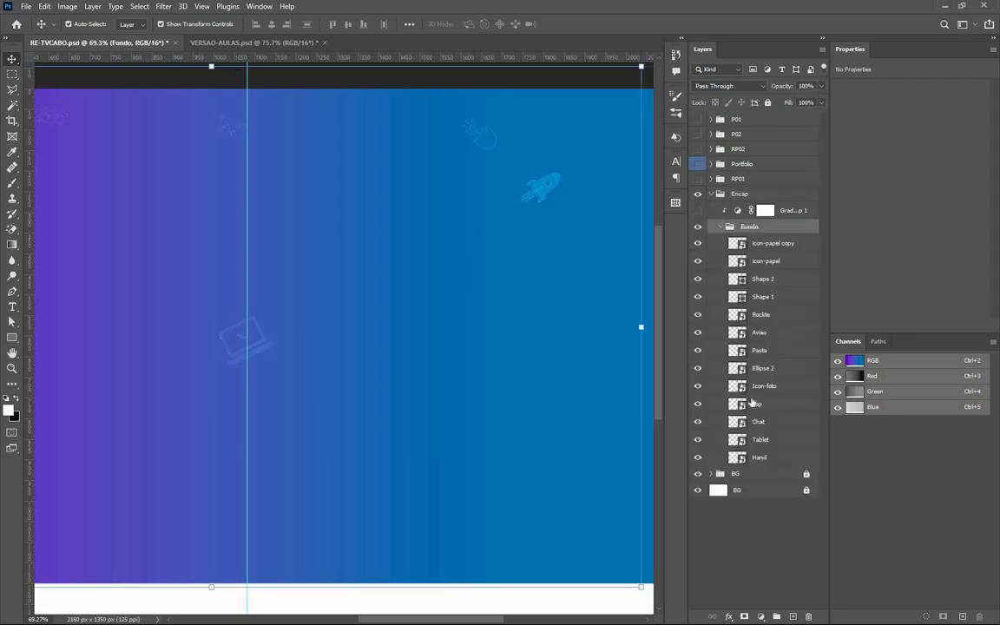
{"action": "scroll", "coordinate": [415, 288], "scroll_direction": "down", "scroll_amount": 3}
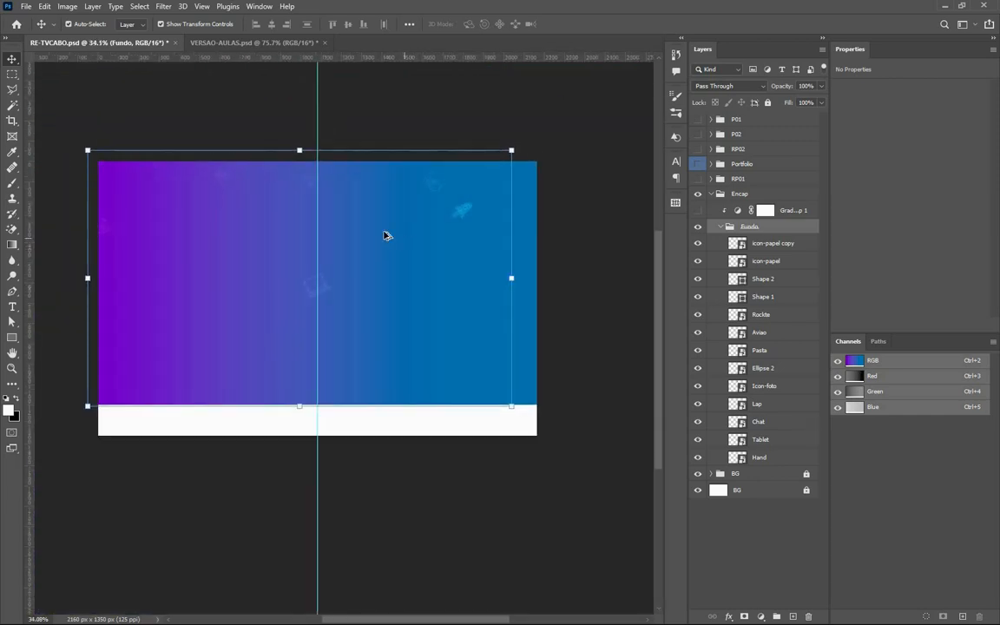
{"action": "scroll", "coordinate": [386, 235], "scroll_direction": "up", "scroll_amount": 2}
Change the Encap group's blend mode to Pass Through and deselect the group.
{"action": "left_click", "coordinate": [722, 194]}
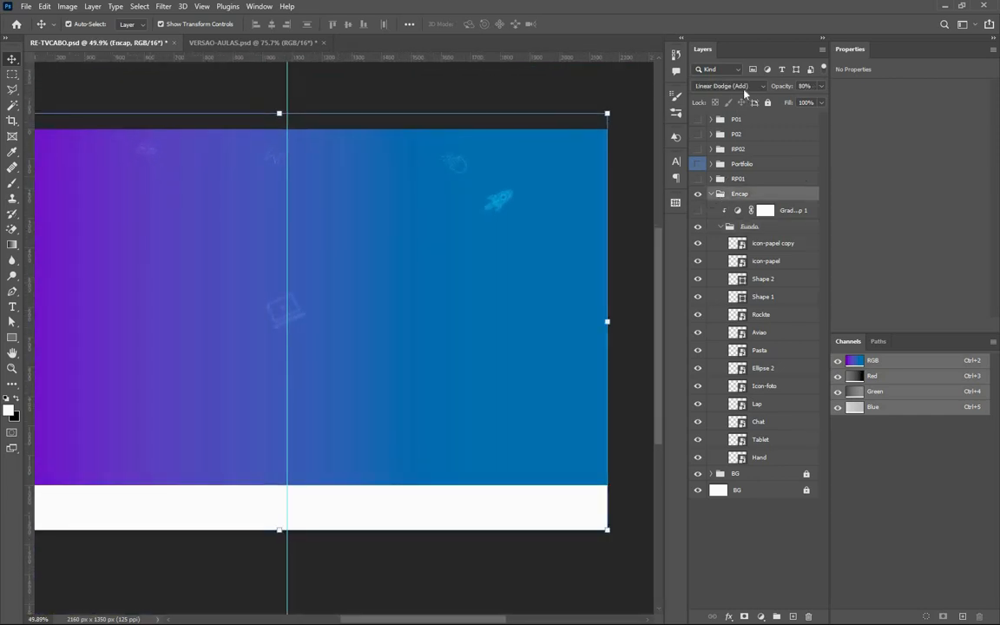
{"action": "left_click", "coordinate": [746, 86]}
{"action": "left_click", "coordinate": [757, 96]}
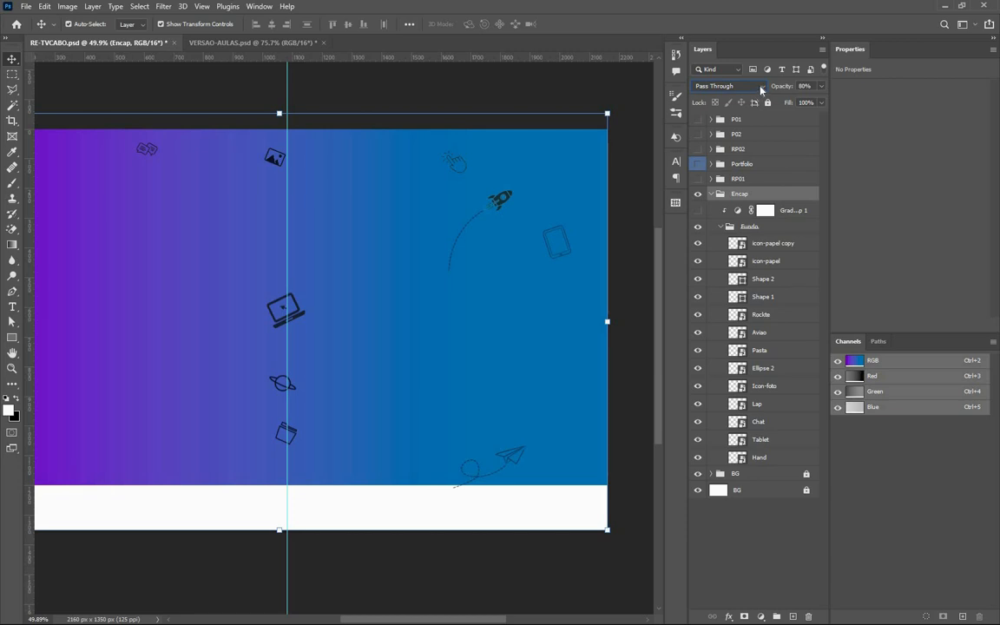
{"action": "left_click", "coordinate": [760, 88]}
{"action": "left_click", "coordinate": [760, 96]}
{"action": "scroll", "coordinate": [760, 111], "scroll_direction": "down", "scroll_amount": 11}
{"action": "left_click", "coordinate": [759, 91]}
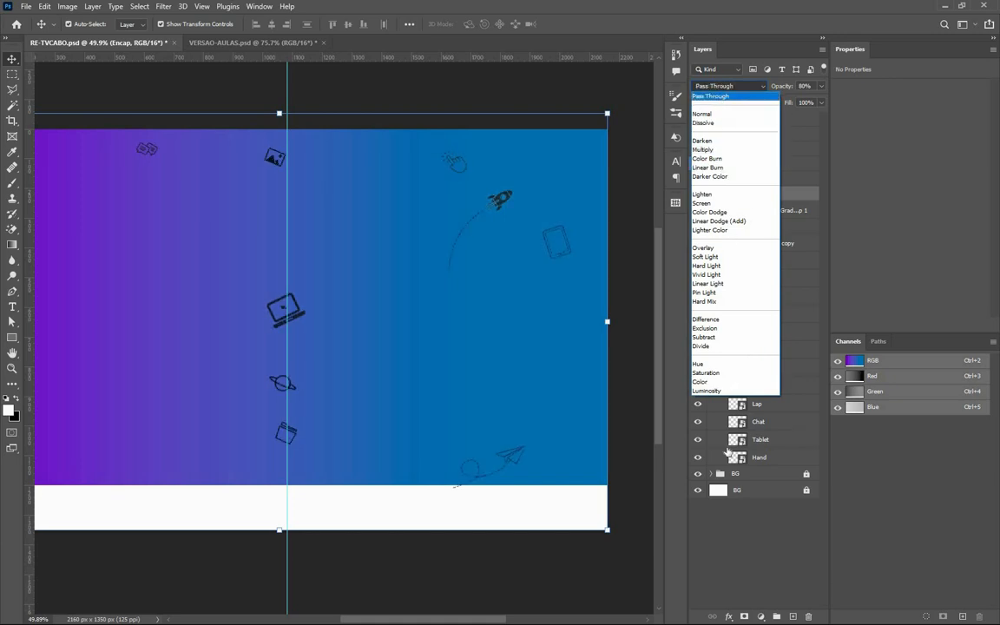
{"action": "left_click", "coordinate": [721, 97]}
{"action": "left_click", "coordinate": [749, 531]}
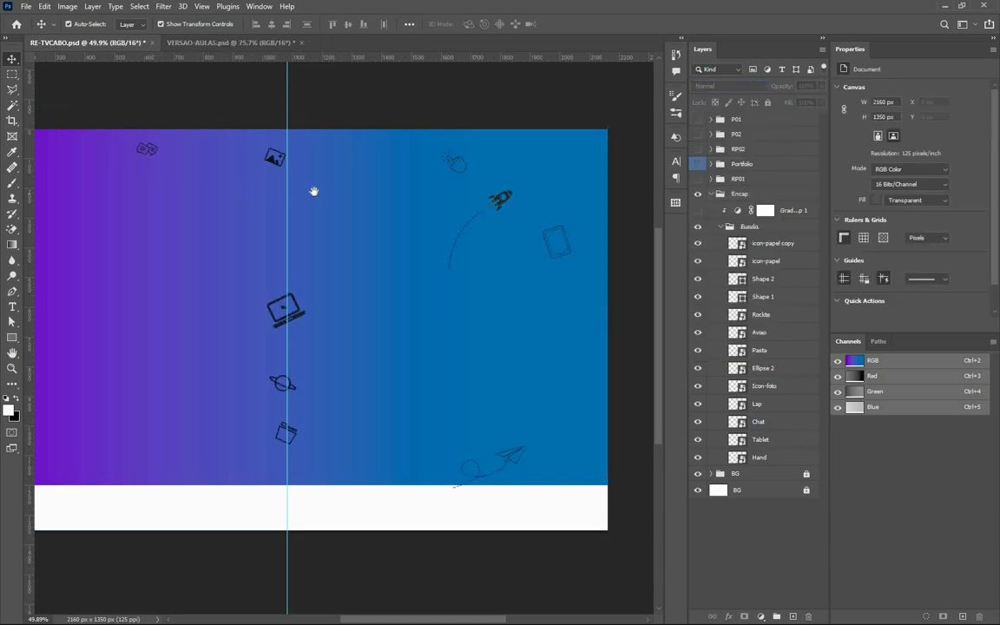
Select the "icon-papel copy" paper icon at the flyer's upper-left corner.
{"action": "scroll", "coordinate": [117, 257], "scroll_direction": "left", "scroll_amount": 4}
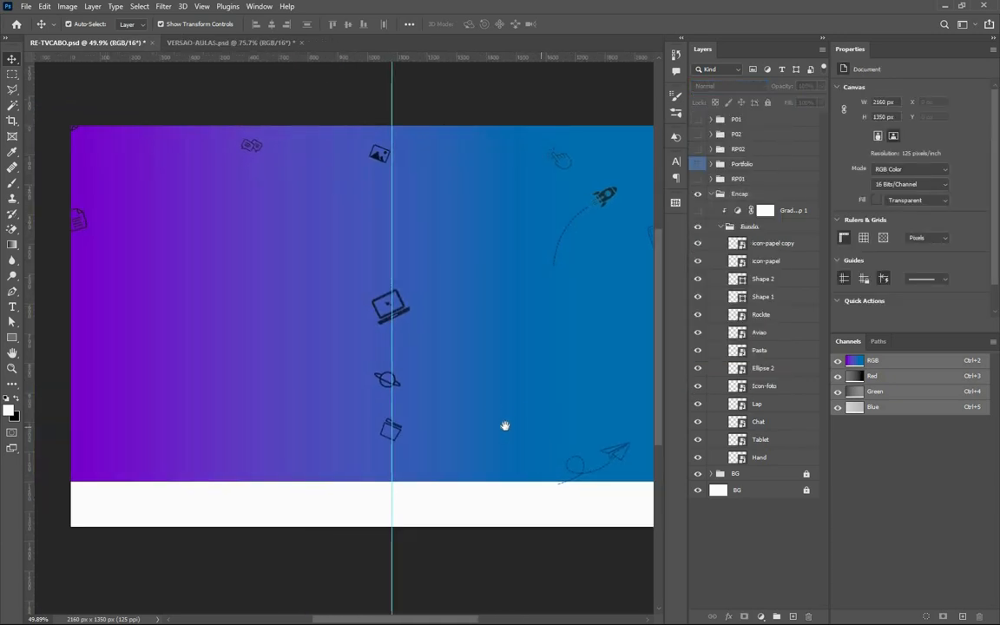
{"action": "left_click_drag", "start_coordinate": [504, 424], "coordinate": [173, 141]}
{"action": "left_click_drag", "start_coordinate": [75, 205], "coordinate": [188, 192]}
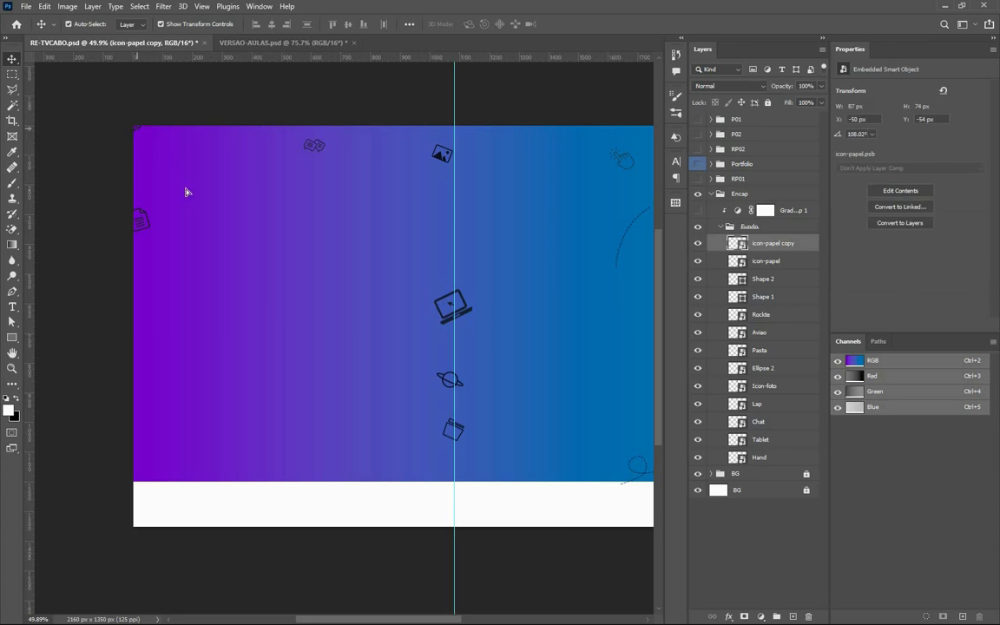
{"action": "left_click_drag", "start_coordinate": [221, 224], "coordinate": [162, 168]}
Check the icons along the upper-left edge of the tvcabo.pdf reference in Chrome, and return to Photoshop.
{"action": "key", "text": "super"}
{"action": "left_click", "coordinate": [308, 614]}
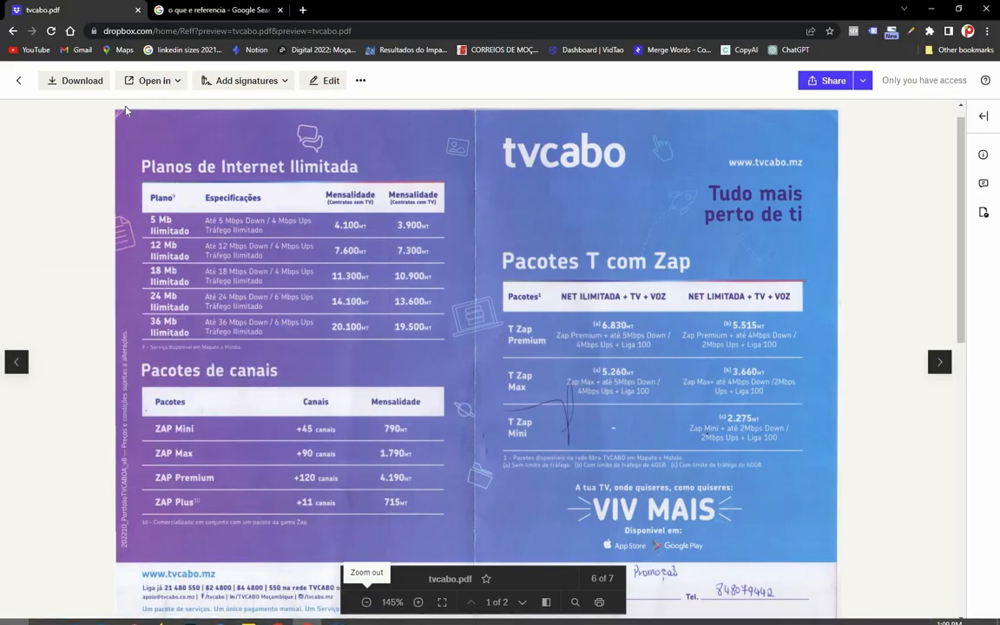
{"action": "key", "text": "super"}
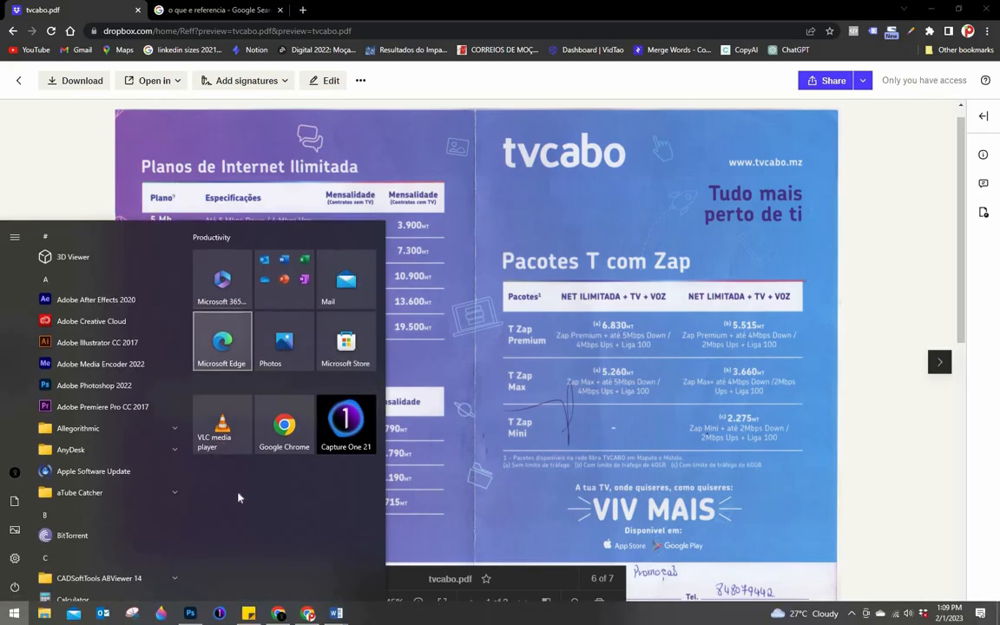
{"action": "left_click", "coordinate": [190, 613]}
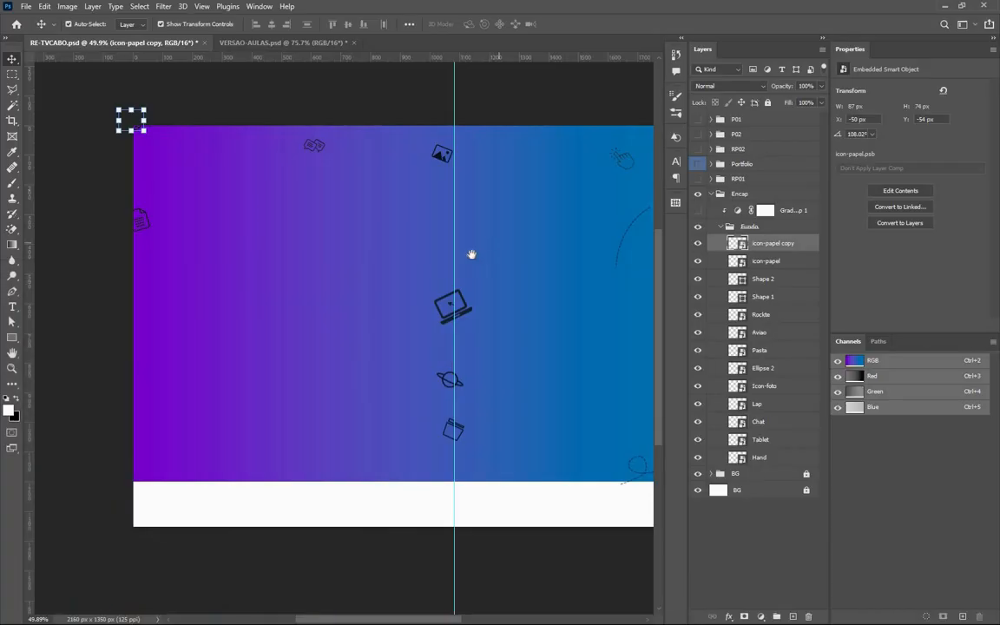
Select the photo, laptop and planet icons in turn to identify their layers in the Fundo group, and deselect everything.
{"action": "left_click_drag", "start_coordinate": [364, 227], "coordinate": [230, 145]}
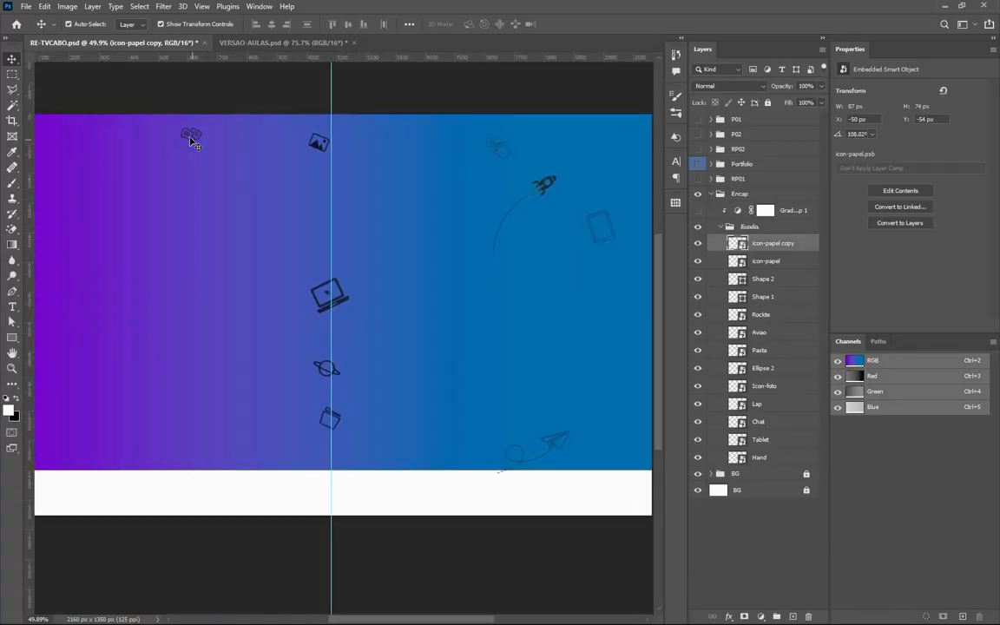
{"action": "left_click", "coordinate": [192, 136]}
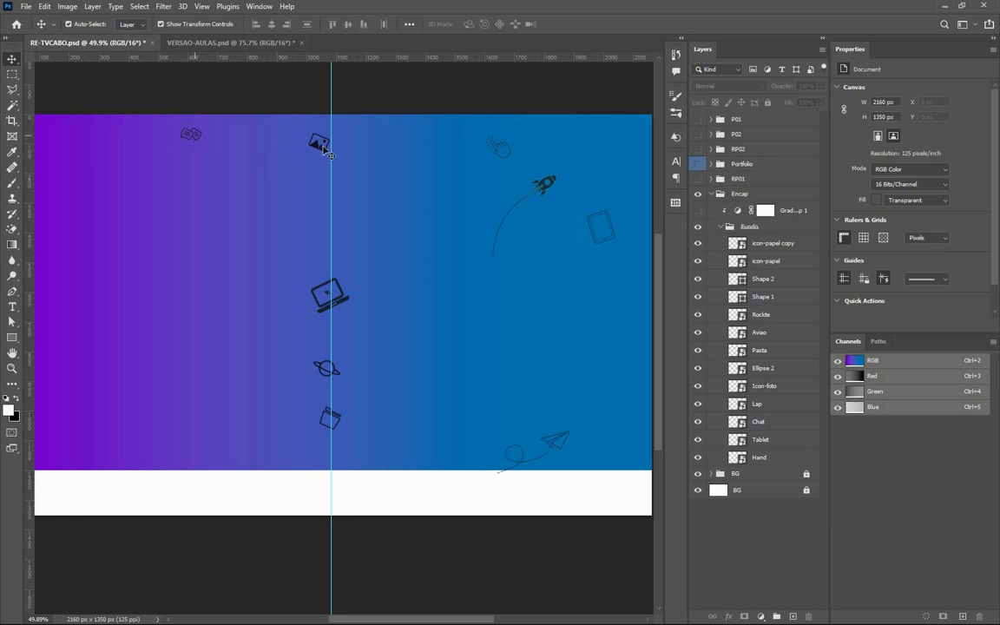
{"action": "left_click", "coordinate": [321, 145]}
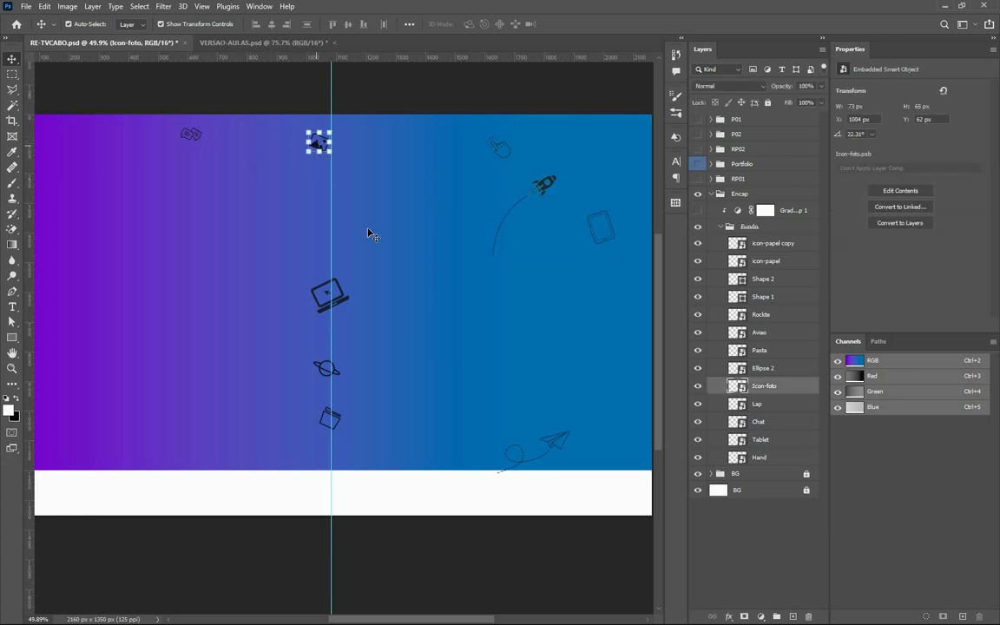
{"action": "left_click", "coordinate": [345, 309]}
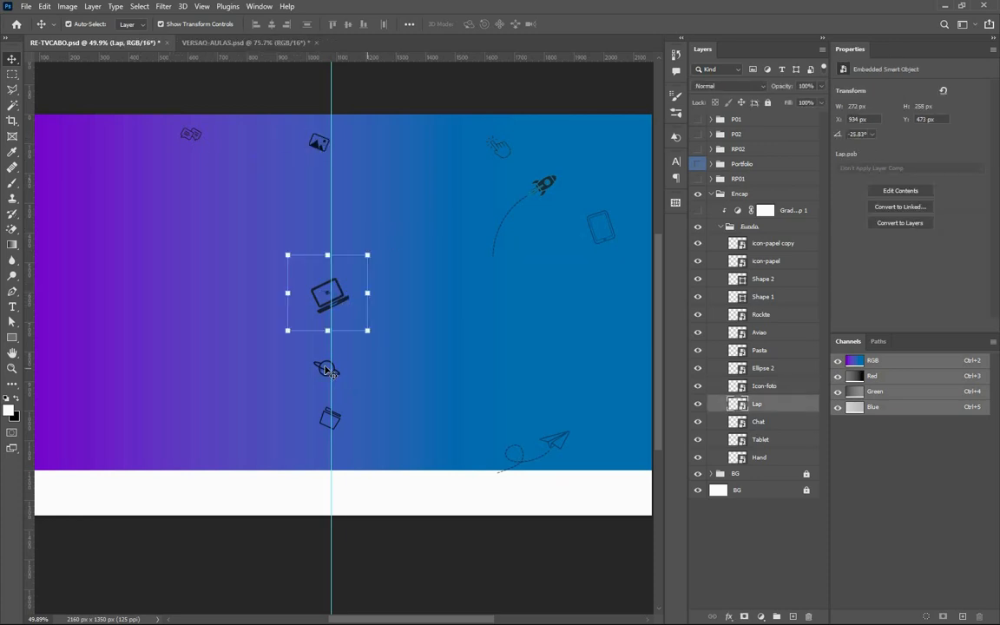
{"action": "left_click", "coordinate": [327, 370]}
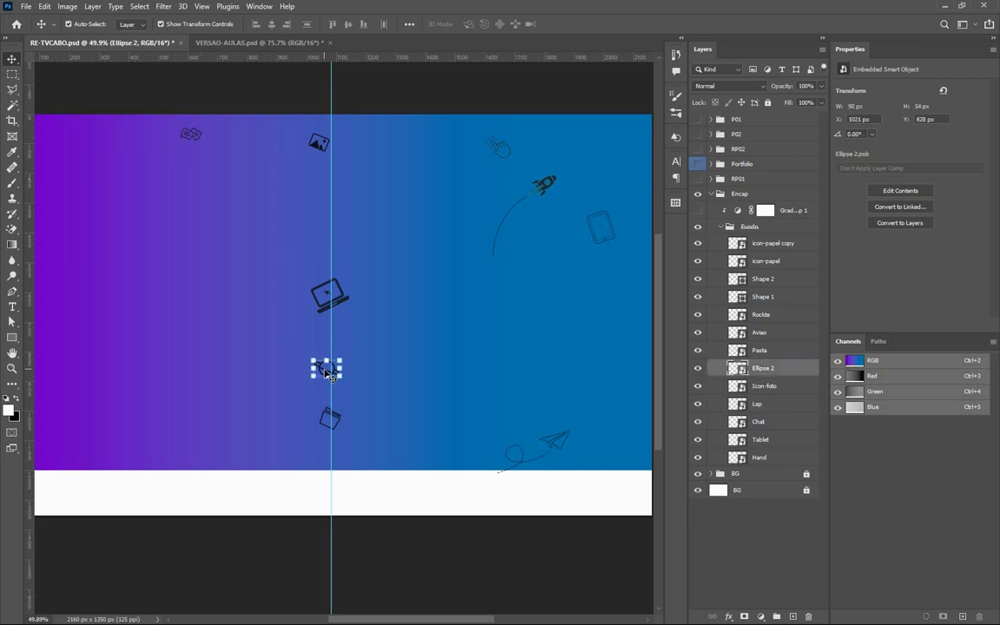
{"action": "scroll", "coordinate": [326, 370], "scroll_direction": "up", "scroll_amount": 3}
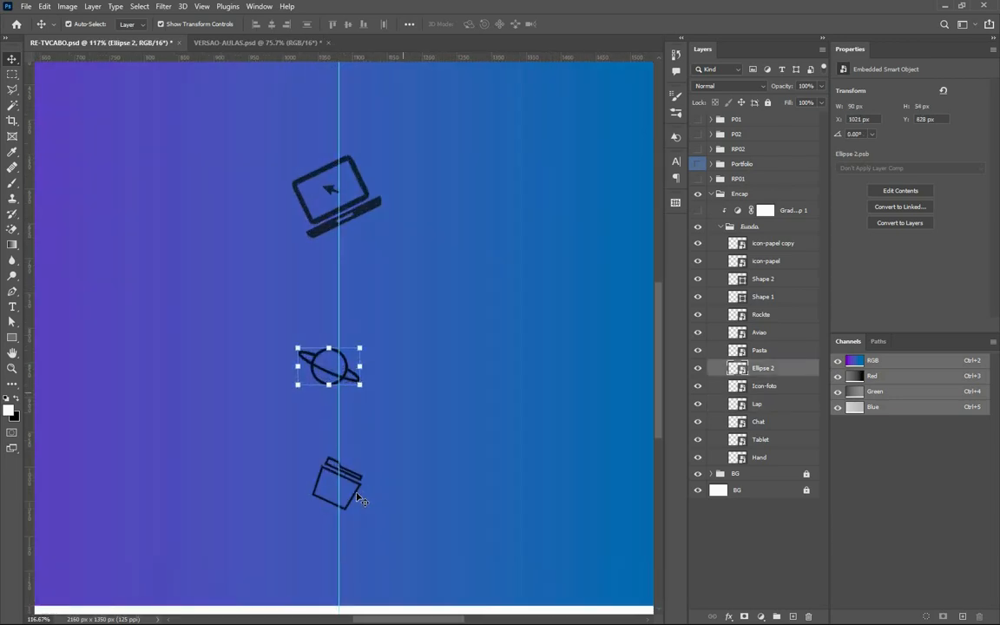
{"action": "left_click", "coordinate": [356, 558]}
{"action": "scroll", "coordinate": [355, 561], "scroll_direction": "down", "scroll_amount": 4}
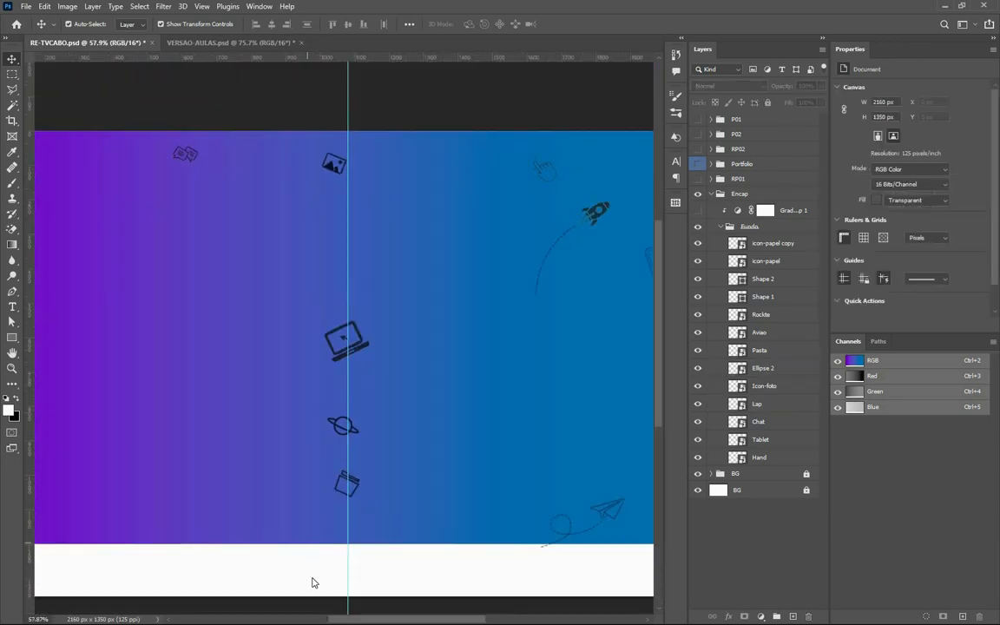
Check the icons along the centre fold of the tvcabo.pdf reference in Chrome, and return to Photoshop.
{"action": "key", "text": "super"}
{"action": "left_click", "coordinate": [308, 614]}
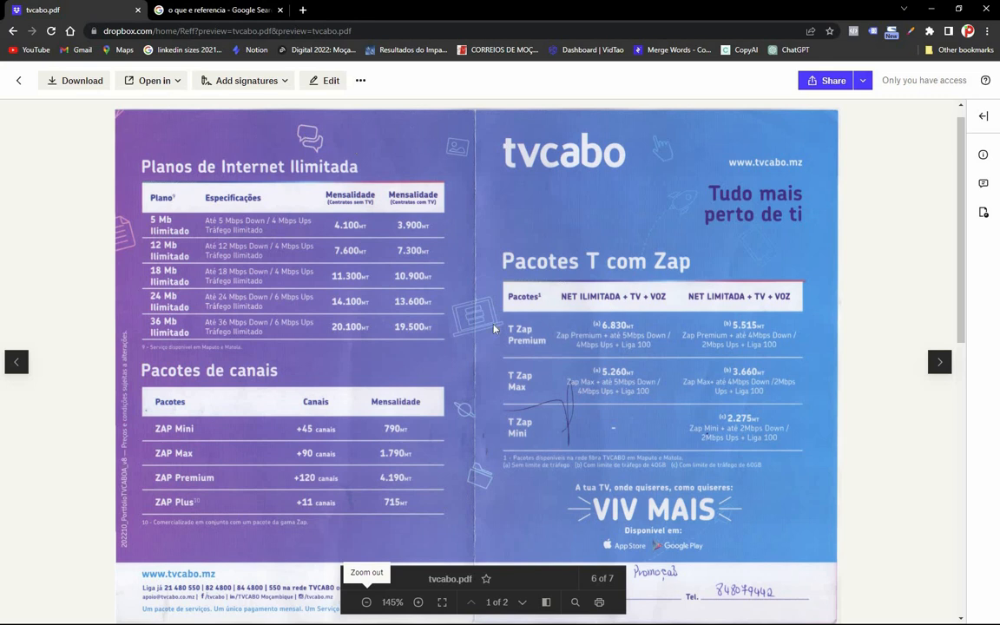
{"action": "key", "text": "super"}
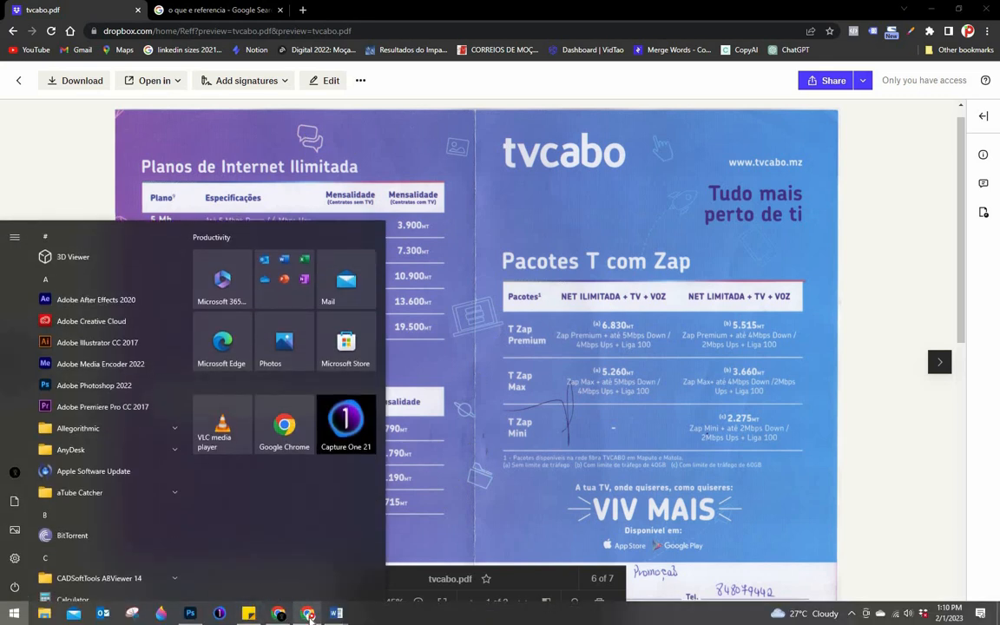
{"action": "left_click", "coordinate": [190, 612]}
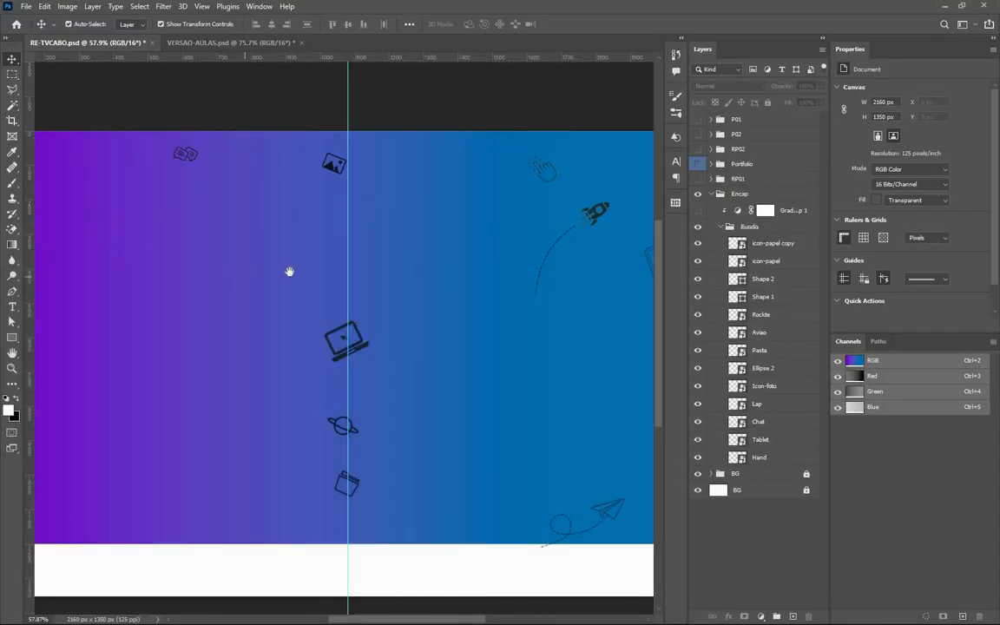
Examine the icons along the centre guide and the rocket with its dashed trail in the flyer's upper-right area.
{"action": "left_click_drag", "start_coordinate": [288, 271], "coordinate": [362, 266]}
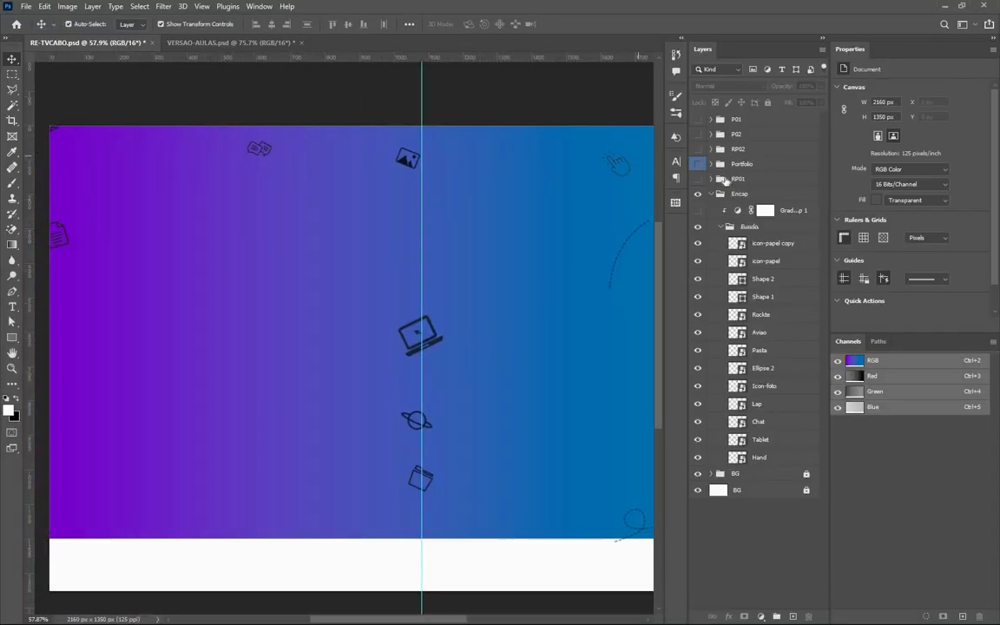
{"action": "key", "text": "ctrl+z"}
{"action": "key", "text": "ctrl+shift+z"}
{"action": "left_click_drag", "start_coordinate": [380, 241], "coordinate": [286, 201]}
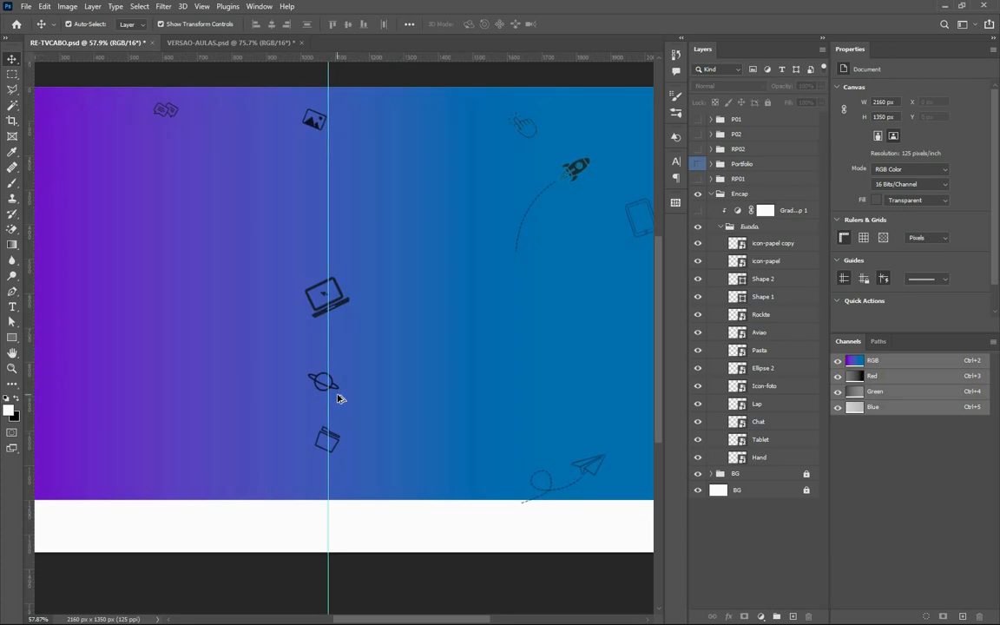
{"action": "scroll", "coordinate": [338, 397], "scroll_direction": "up", "scroll_amount": 3}
{"action": "scroll", "coordinate": [375, 313], "scroll_direction": "up", "scroll_amount": 5}
{"action": "scroll", "coordinate": [394, 282], "scroll_direction": "right", "scroll_amount": 5}
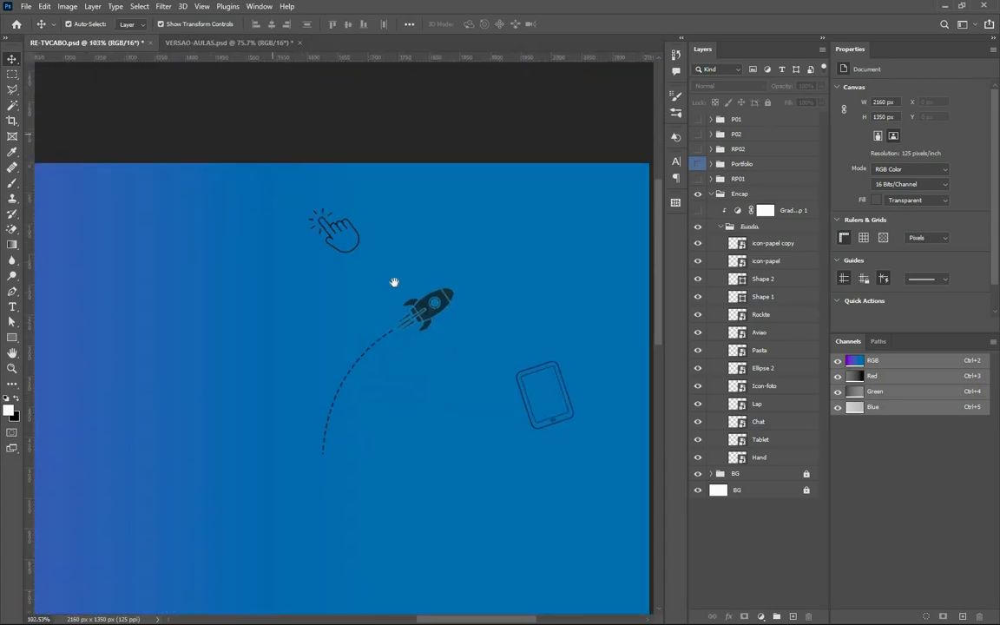
{"action": "scroll", "coordinate": [394, 282], "scroll_direction": "down", "scroll_amount": 3}
{"action": "scroll", "coordinate": [401, 283], "scroll_direction": "up", "scroll_amount": 2}
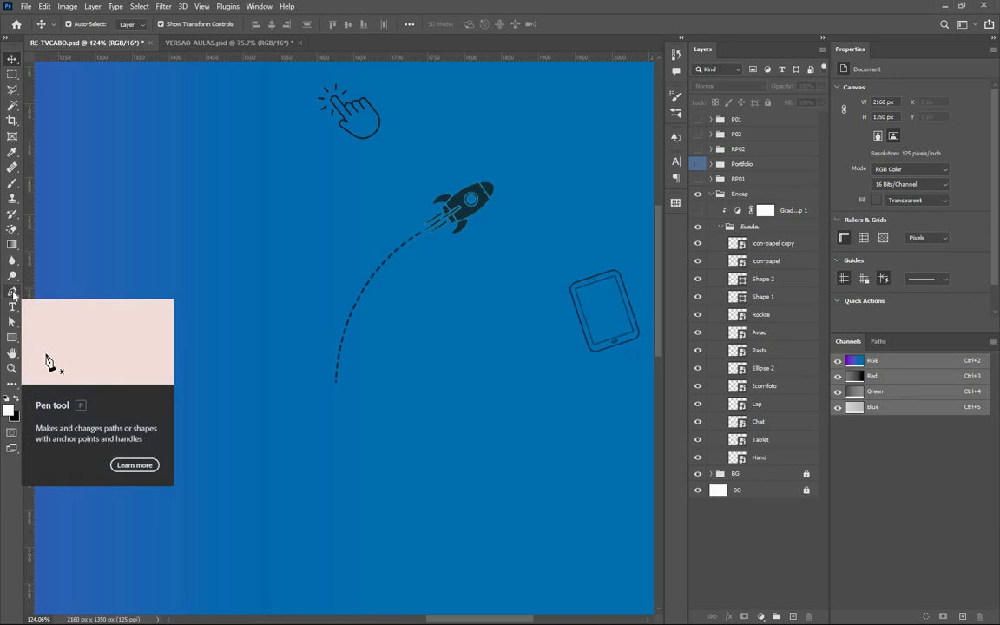
Activate the Pen tool in Shape mode.
{"action": "left_click", "coordinate": [13, 293]}
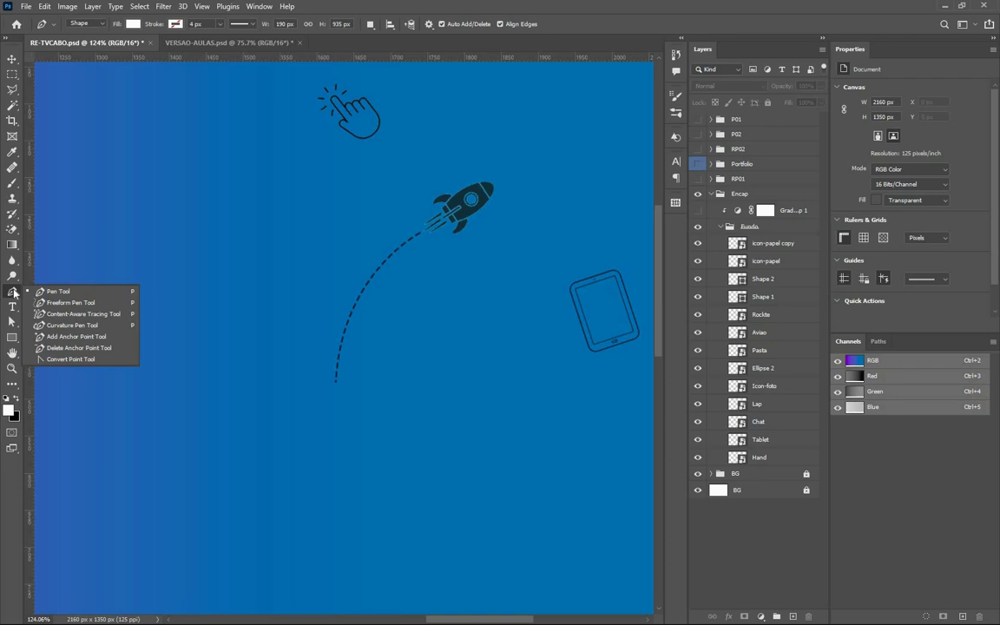
{"action": "left_click", "coordinate": [412, 226]}
{"action": "left_click", "coordinate": [345, 293]}
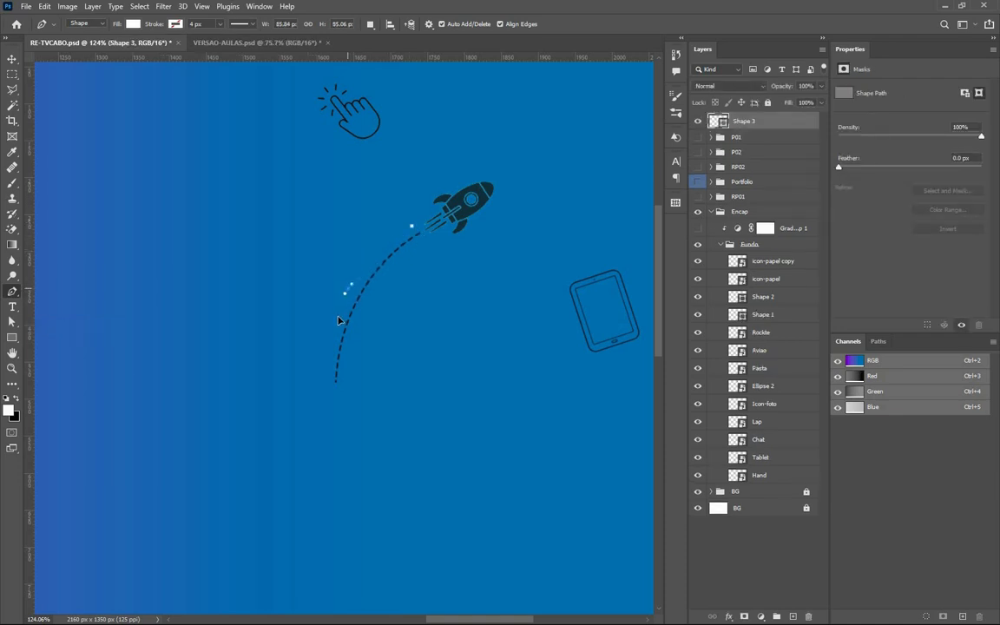
{"action": "left_click_drag", "start_coordinate": [340, 314], "coordinate": [338, 313]}
{"action": "key", "text": "ctrl+z"}
{"action": "key", "text": "ctrl+z"}
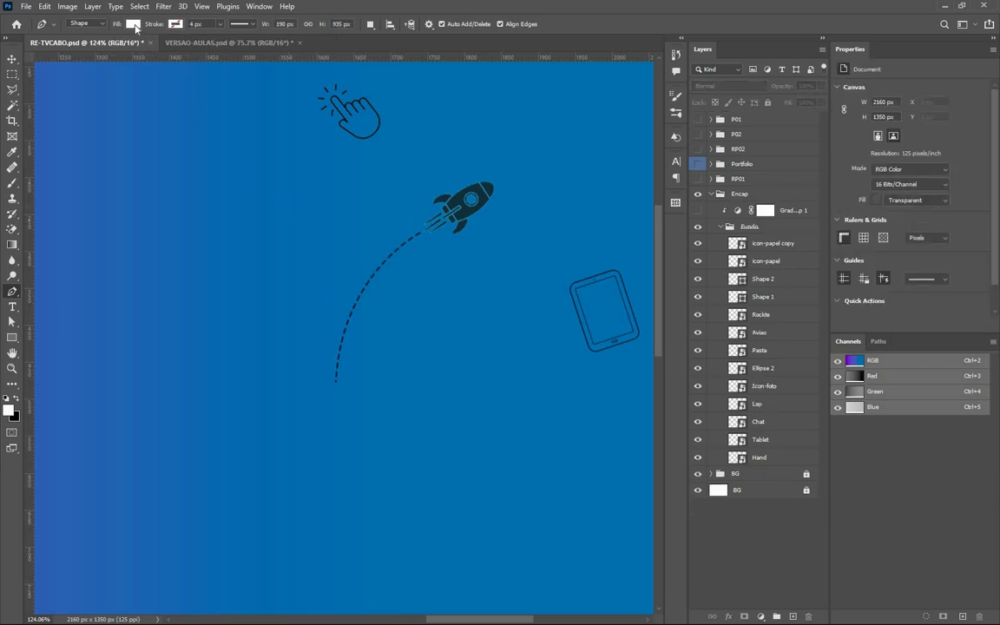
Set the Pen tool's shape fill to none and its stroke to white with a 3 px width.
{"action": "left_click", "coordinate": [132, 24]}
{"action": "left_click", "coordinate": [60, 50]}
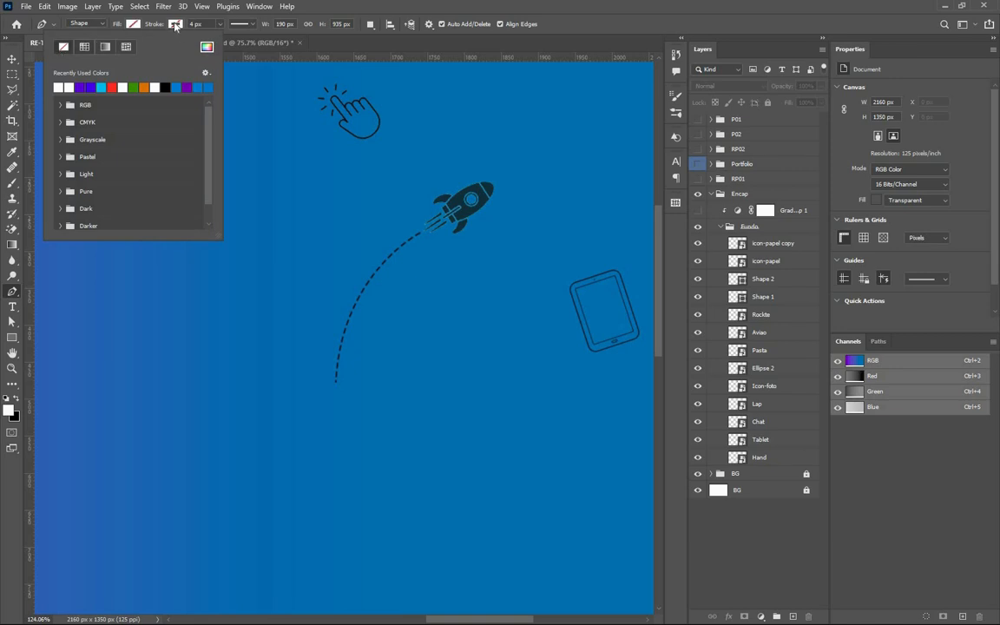
{"action": "left_click", "coordinate": [175, 24]}
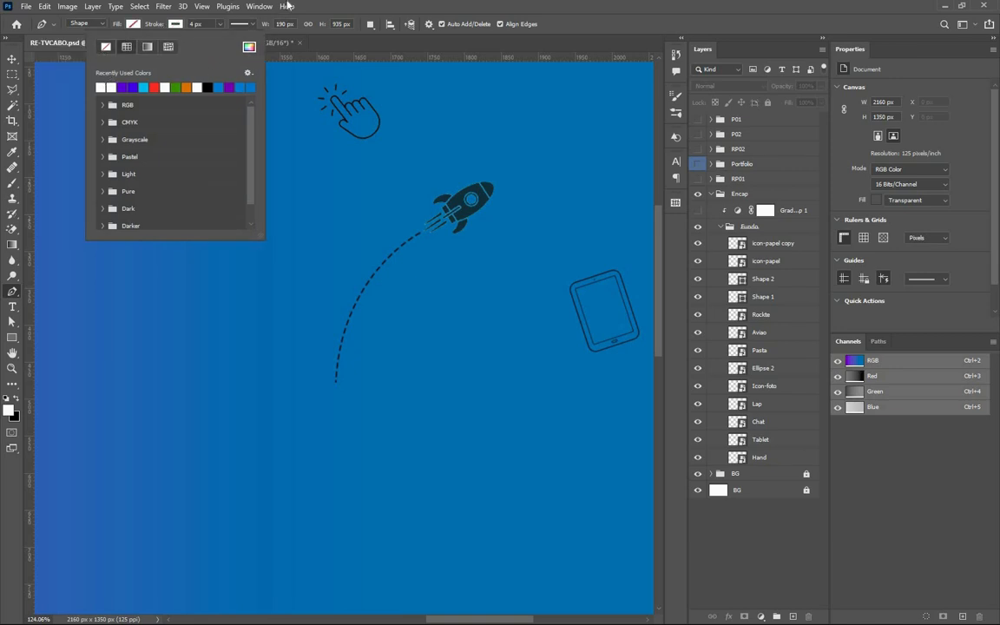
{"action": "key", "text": "Escape"}
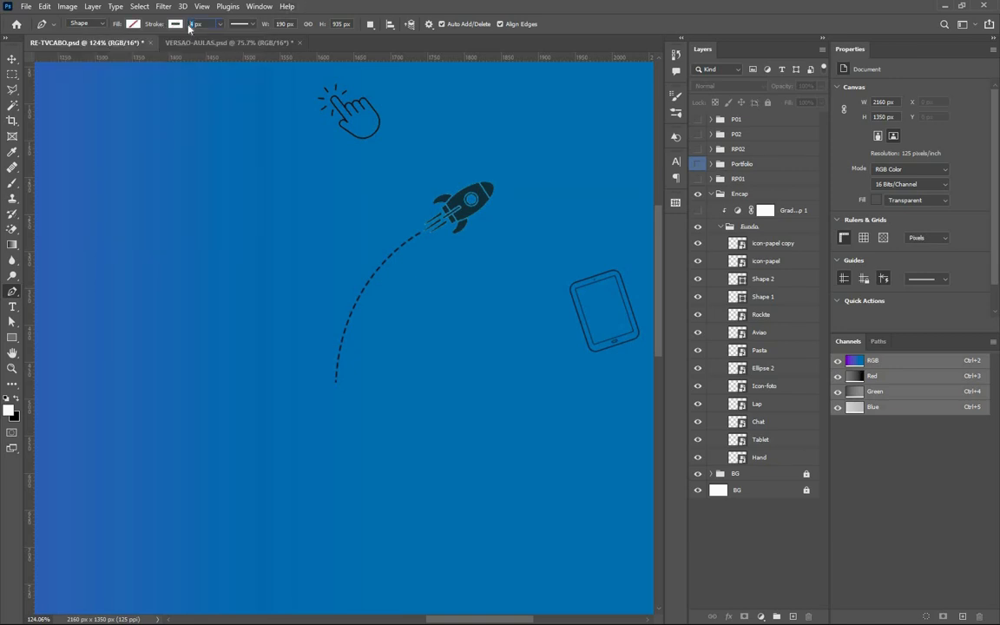
{"action": "left_click", "coordinate": [411, 222]}
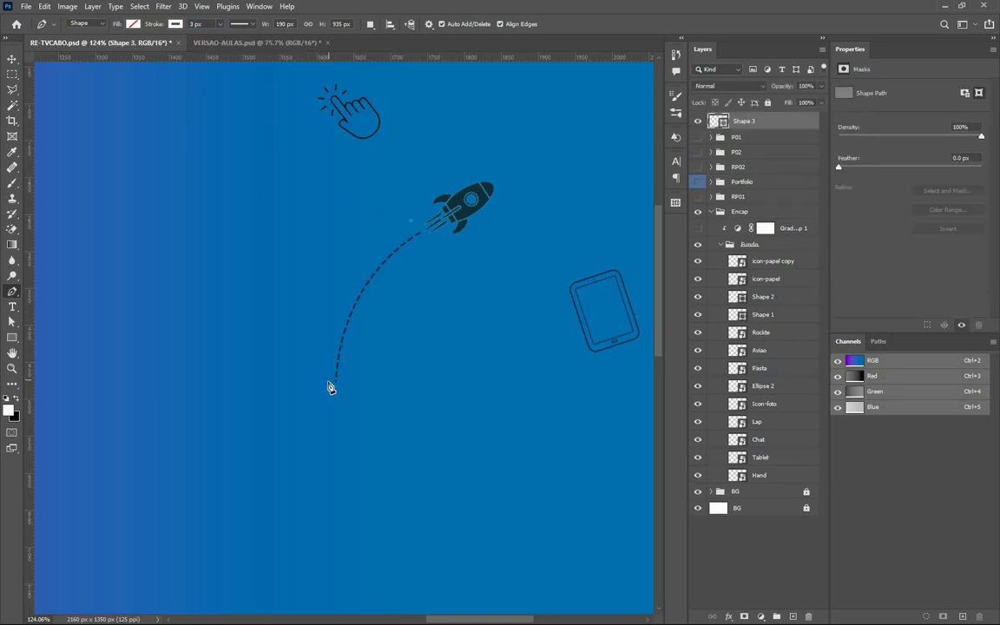
{"action": "mouse_move", "coordinate": [329, 381]}
{"action": "left_mouse_down"}
{"action": "mouse_move", "coordinate": [343, 512]}
{"action": "mouse_move", "coordinate": [325, 503]}
{"action": "left_mouse_up"}
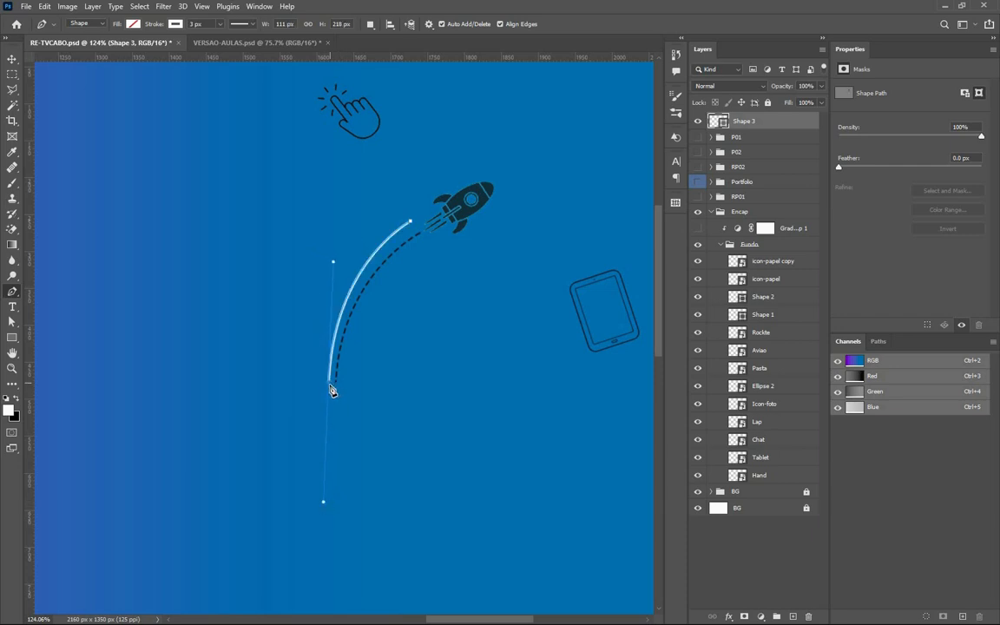
{"action": "left_click_drag", "start_coordinate": [330, 388], "coordinate": [323, 387]}
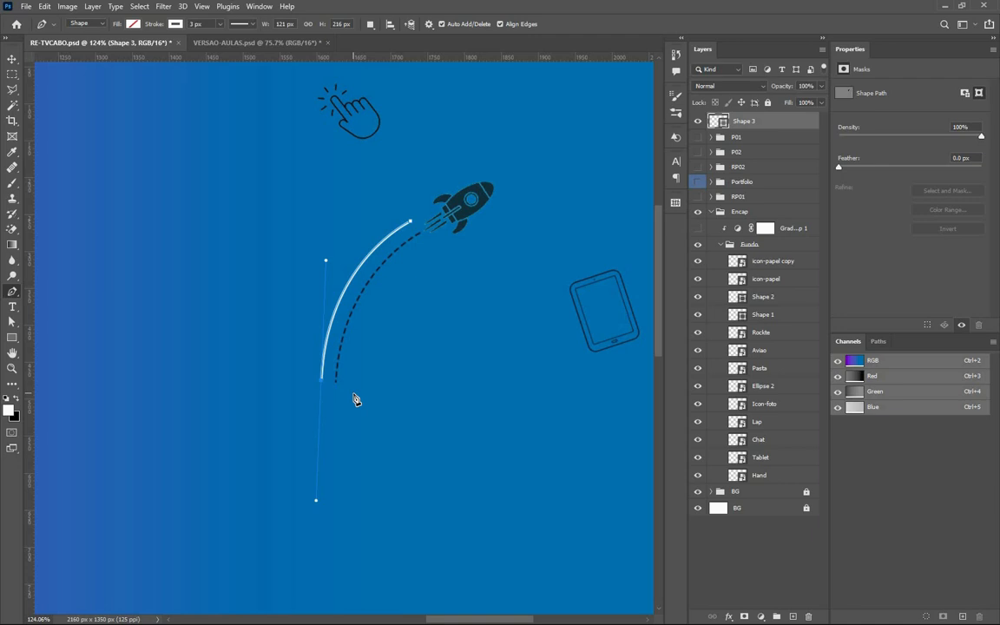
{"action": "key", "text": "ctrl+z"}
{"action": "key", "text": "ctrl+z"}
{"action": "key", "text": "ctrl+z"}
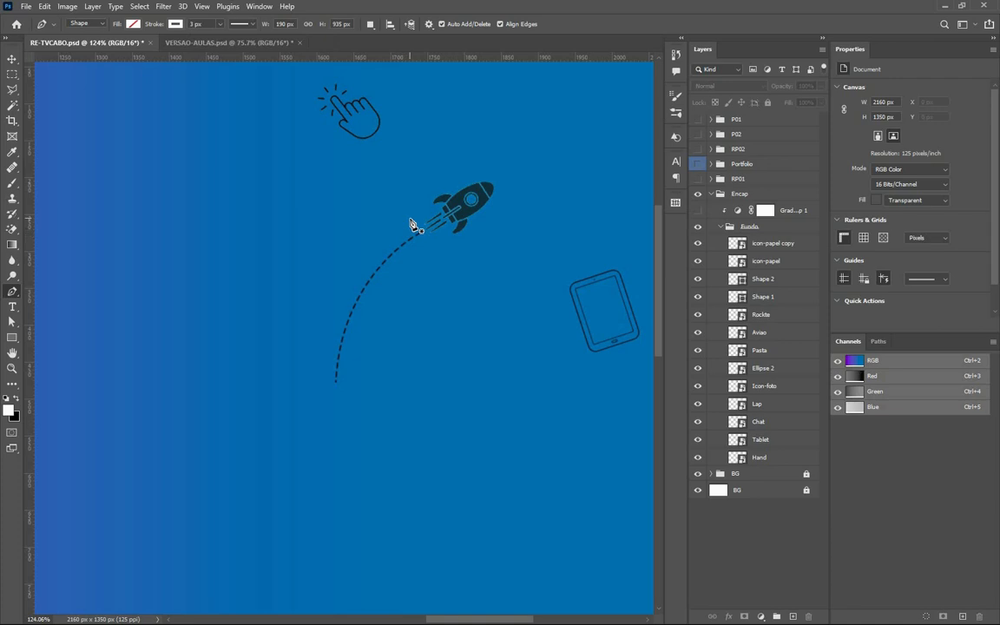
Draw an open curved path about 123 px wide and 220 px high just outside the rocket's black dashed trail.
{"action": "left_click", "coordinate": [411, 224]}
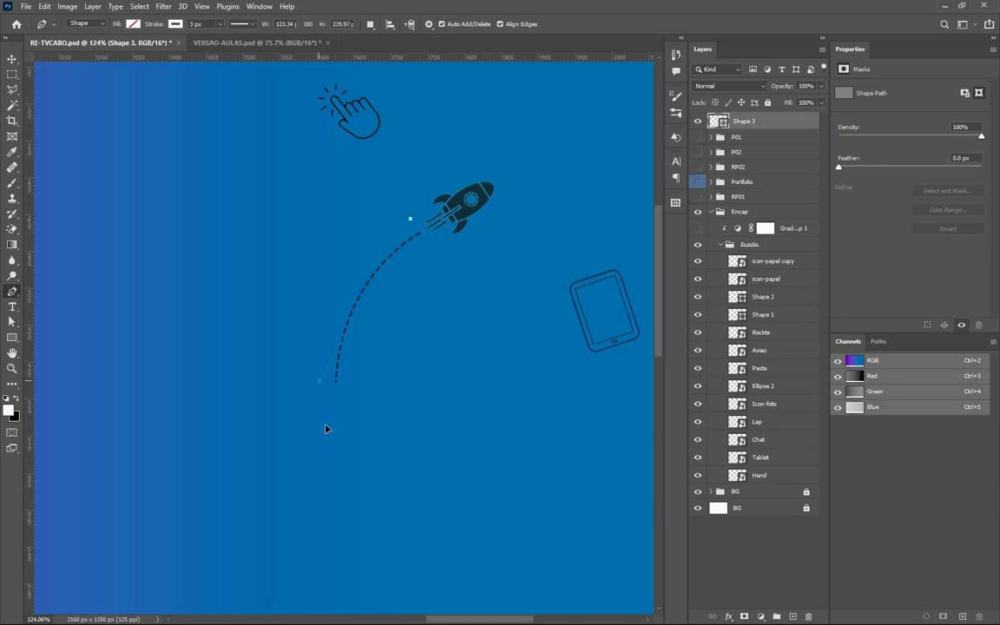
{"action": "left_click_drag", "start_coordinate": [319, 381], "coordinate": [318, 495]}
{"action": "left_click_drag", "start_coordinate": [317, 495], "coordinate": [318, 492]}
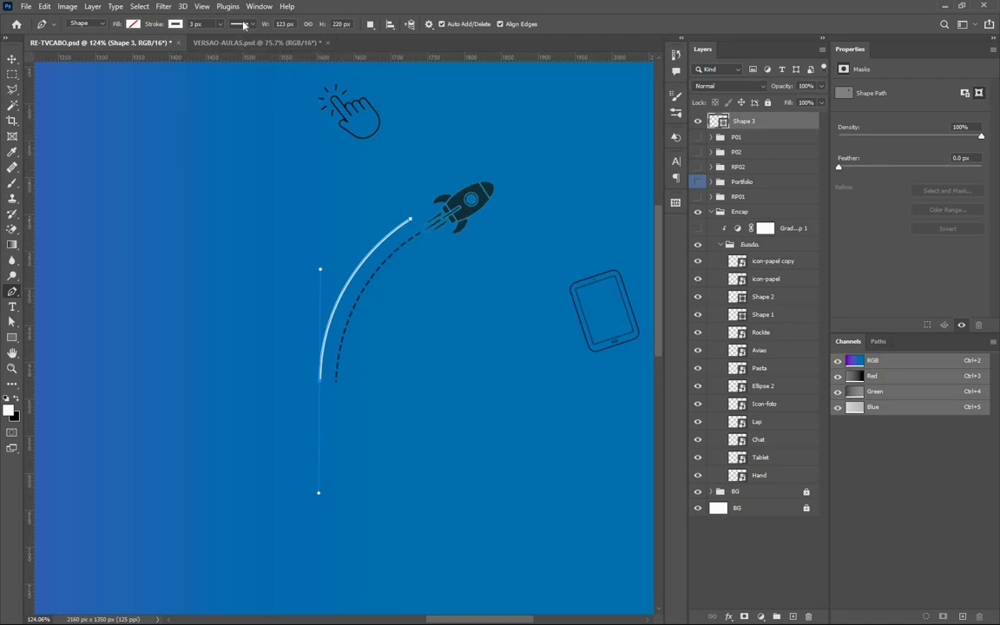
Change the curve's stroke type to dashed, switch to the Move tool and deselect the shape.
{"action": "left_click", "coordinate": [243, 25]}
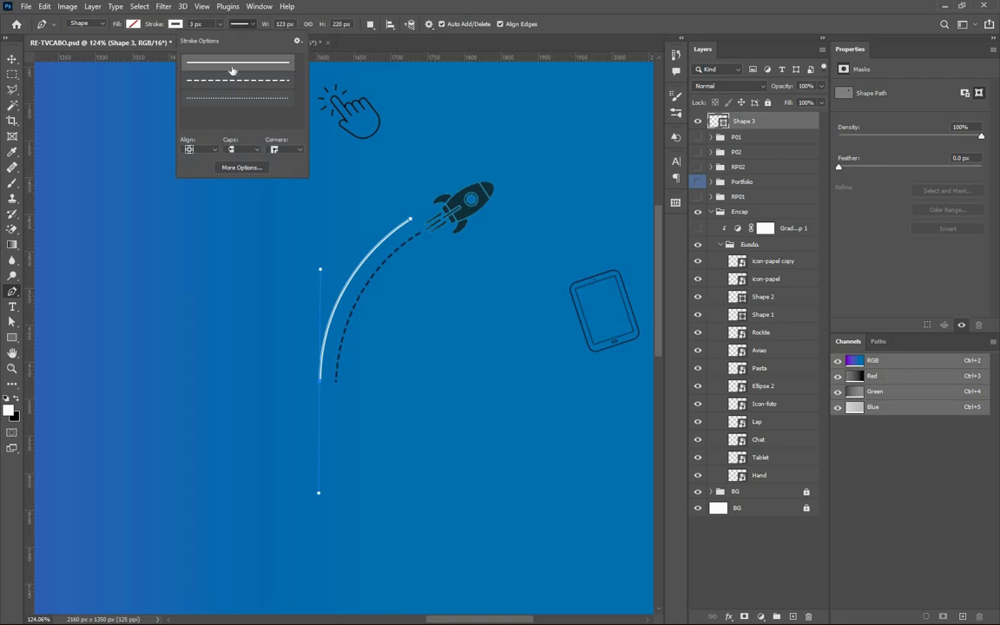
{"action": "left_click", "coordinate": [212, 84]}
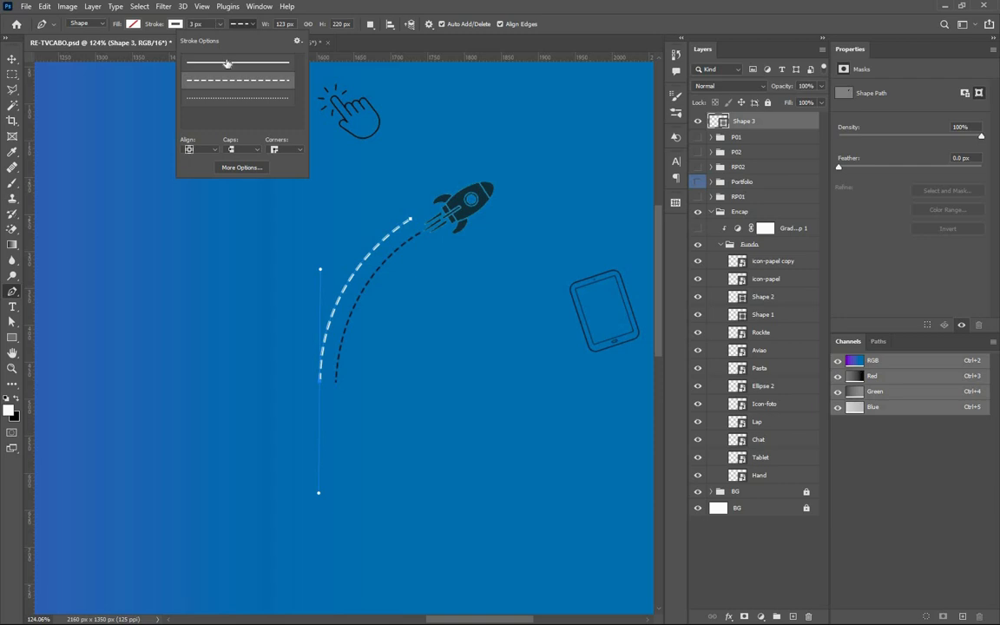
{"action": "left_click", "coordinate": [399, 8]}
{"action": "left_click", "coordinate": [11, 61]}
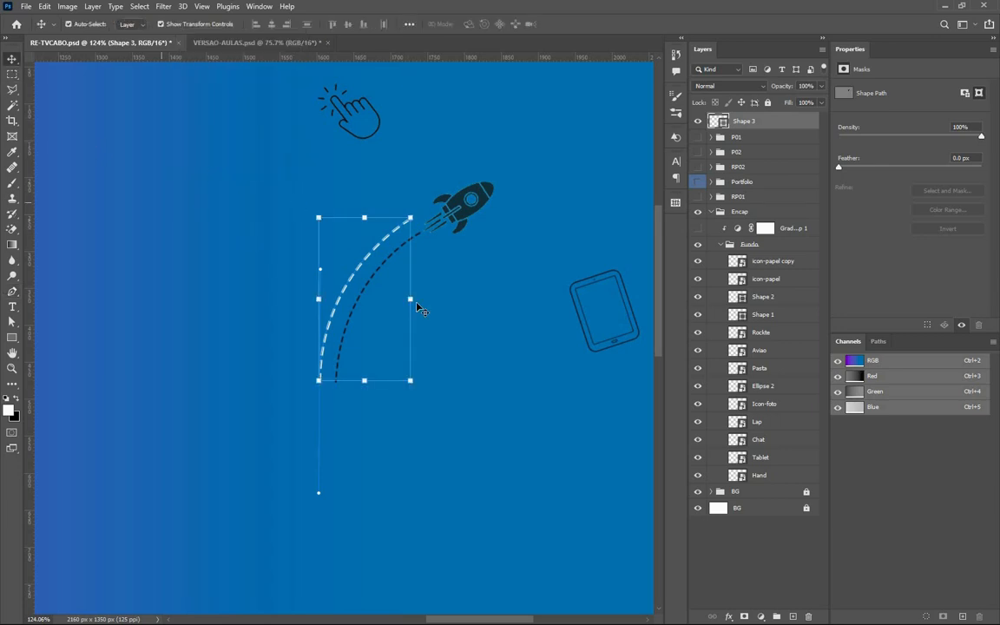
{"action": "left_click", "coordinate": [279, 278]}
Compare the white dashed curve with the rocket's original black trail, and select the white curve.
{"action": "scroll", "coordinate": [279, 279], "scroll_direction": "down", "scroll_amount": 3}
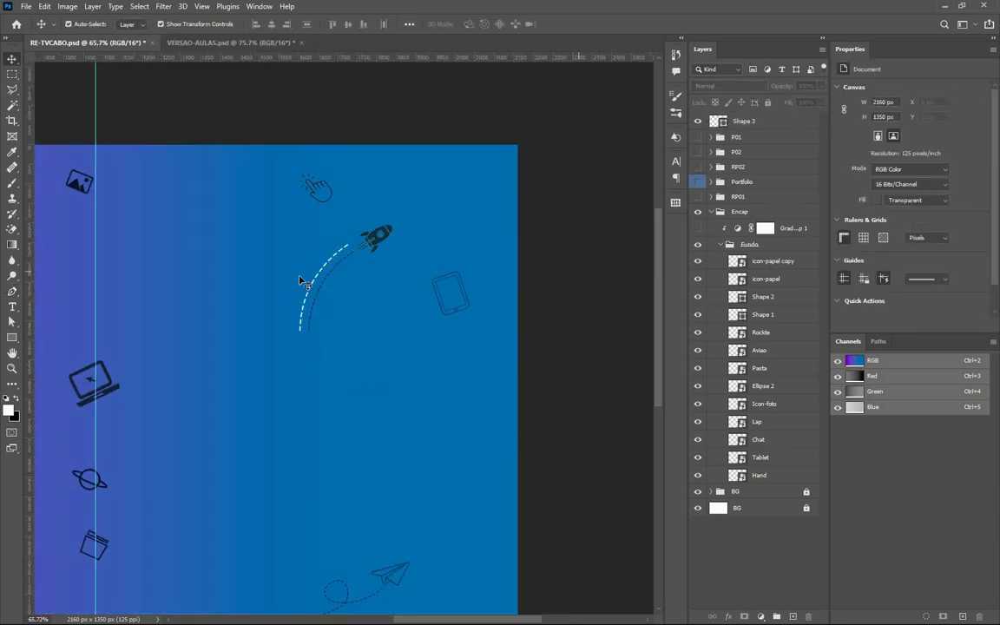
{"action": "scroll", "coordinate": [299, 281], "scroll_direction": "up", "scroll_amount": 3}
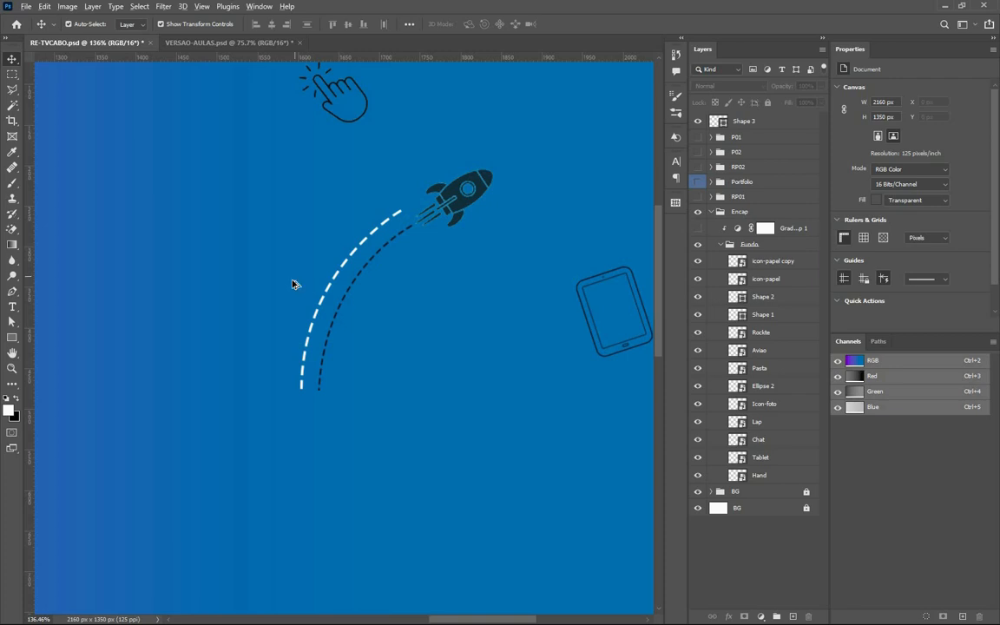
{"action": "scroll", "coordinate": [295, 285], "scroll_direction": "down", "scroll_amount": 3}
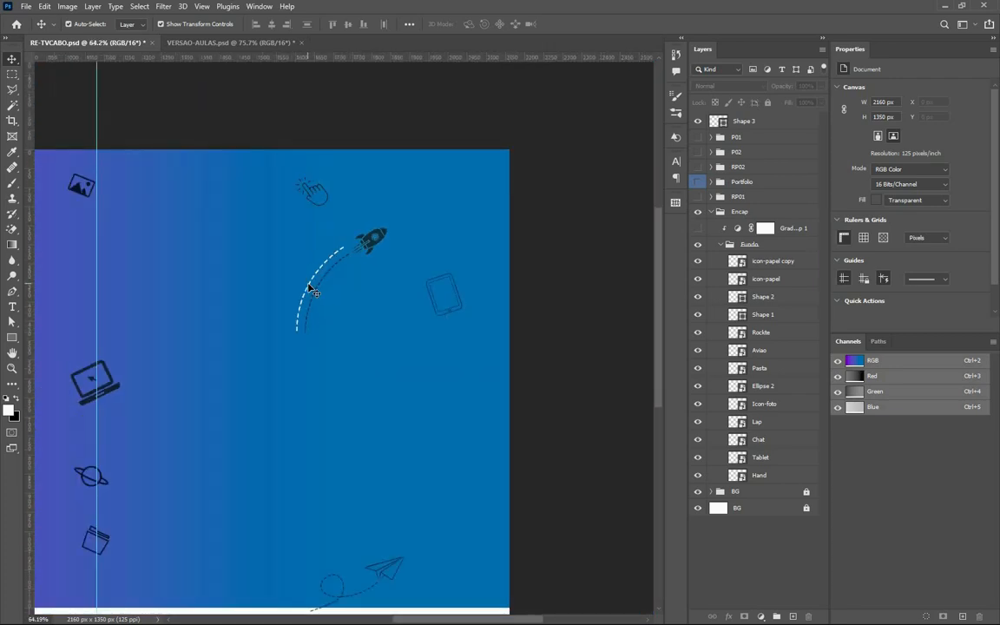
{"action": "scroll", "coordinate": [310, 288], "scroll_direction": "up", "scroll_amount": 5}
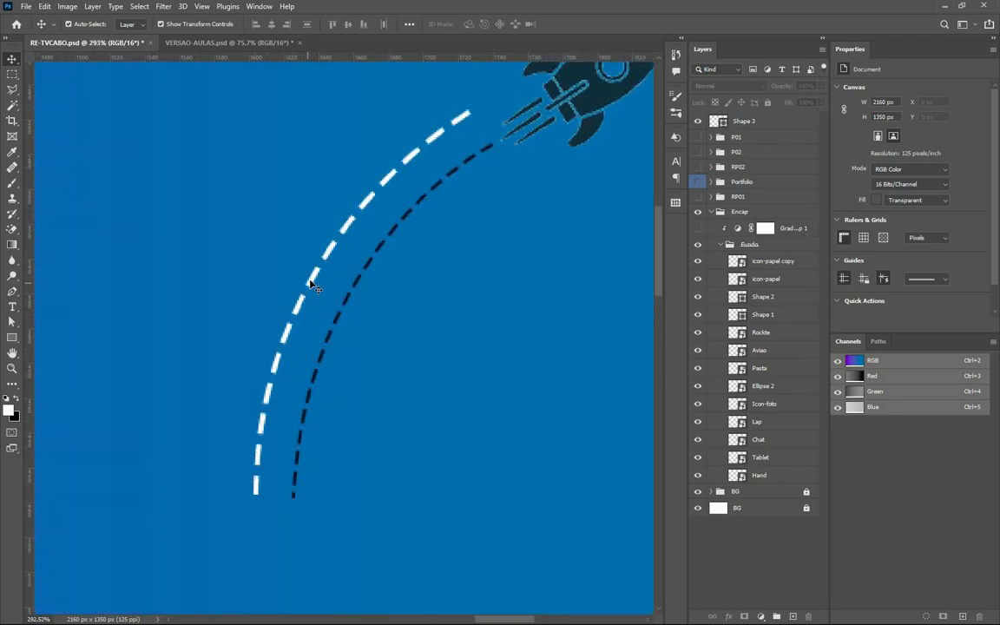
{"action": "left_click", "coordinate": [314, 287]}
{"action": "scroll", "coordinate": [309, 283], "scroll_direction": "down", "scroll_amount": 4}
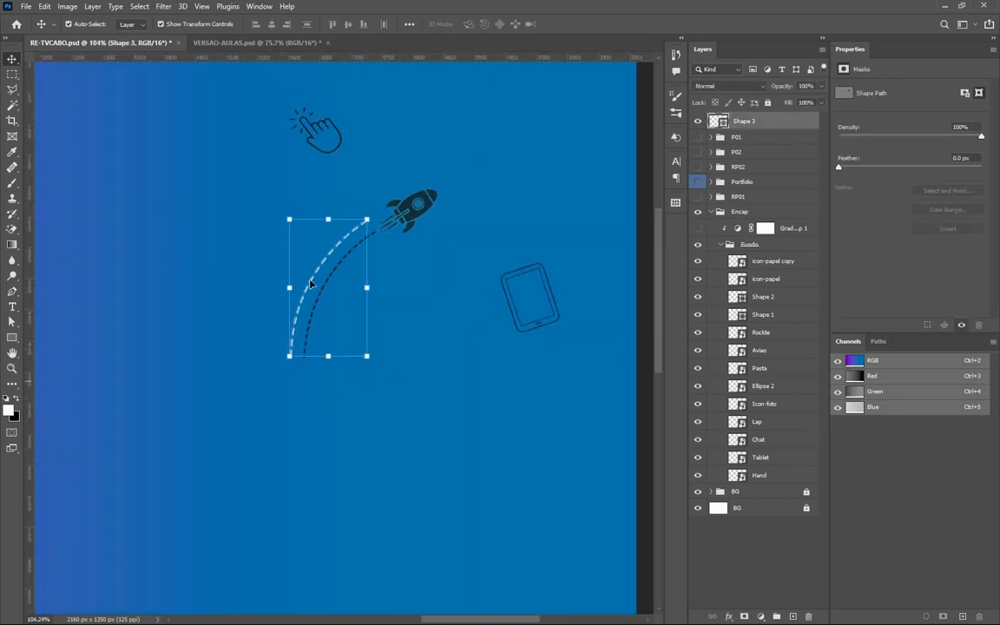
{"action": "left_click_drag", "start_coordinate": [337, 240], "coordinate": [387, 197]}
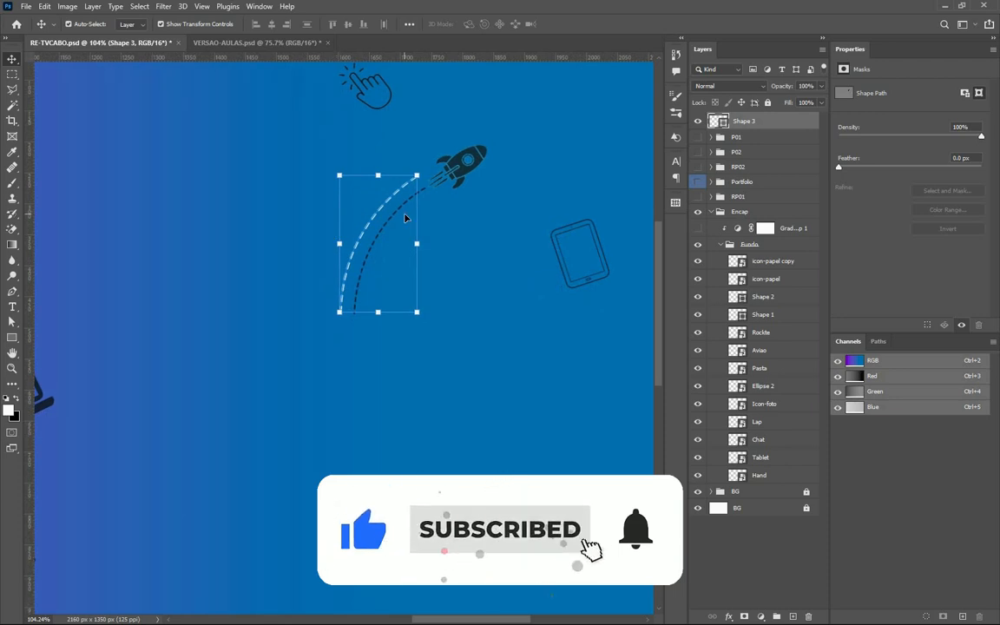
Delete the white dashed curve beside the rocket's trail and select the planet icon's layer.
{"action": "key", "text": "Delete"}
{"action": "left_click_drag", "start_coordinate": [338, 387], "coordinate": [445, 247]}
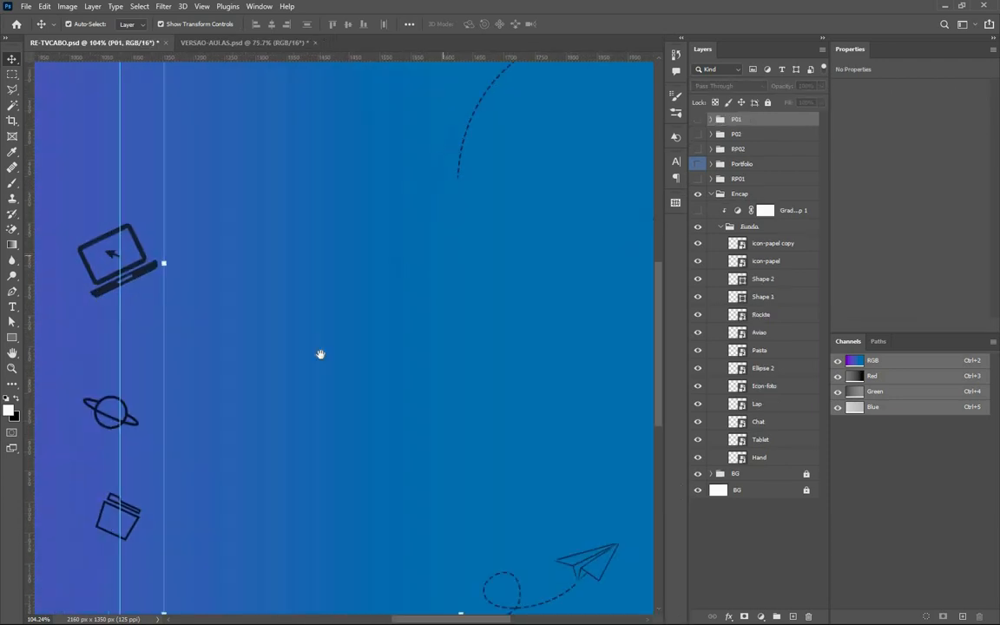
{"action": "left_click_drag", "start_coordinate": [319, 355], "coordinate": [494, 183]}
{"action": "scroll", "coordinate": [277, 248], "scroll_direction": "up", "scroll_amount": 5}
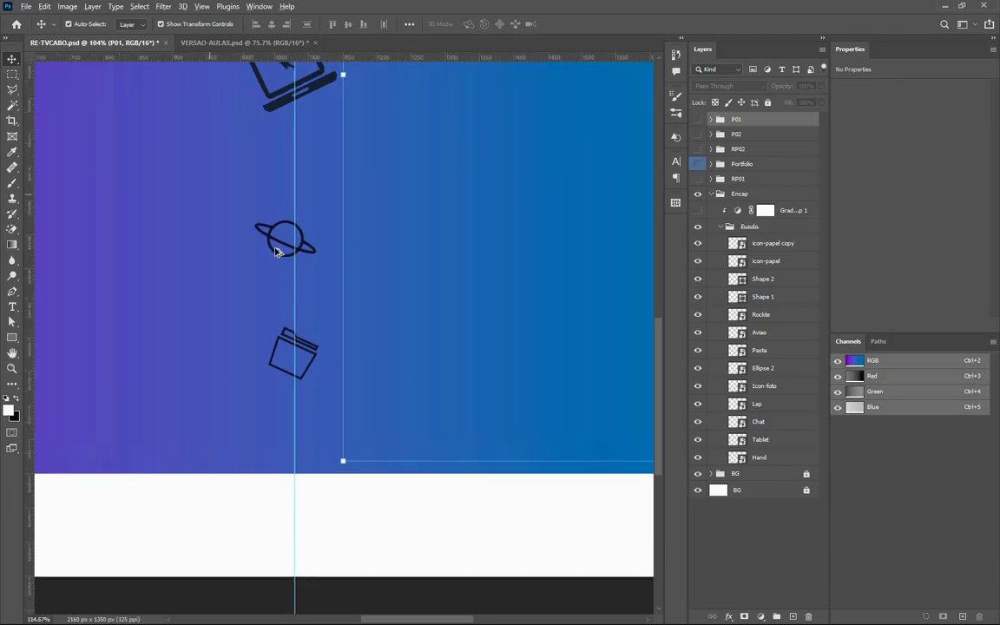
{"action": "left_click_drag", "start_coordinate": [244, 243], "coordinate": [207, 276]}
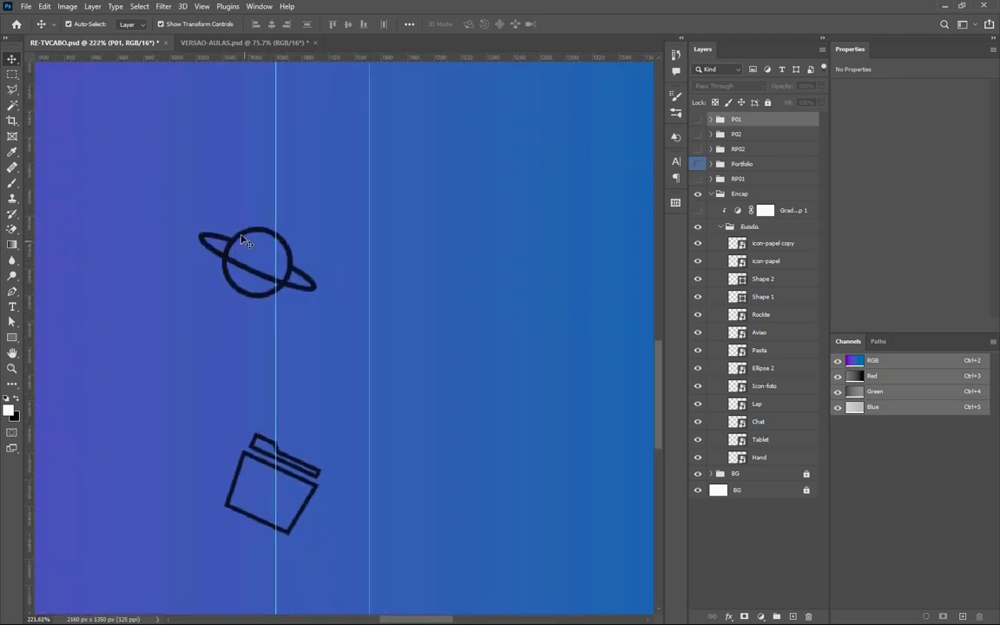
{"action": "left_click", "coordinate": [736, 368]}
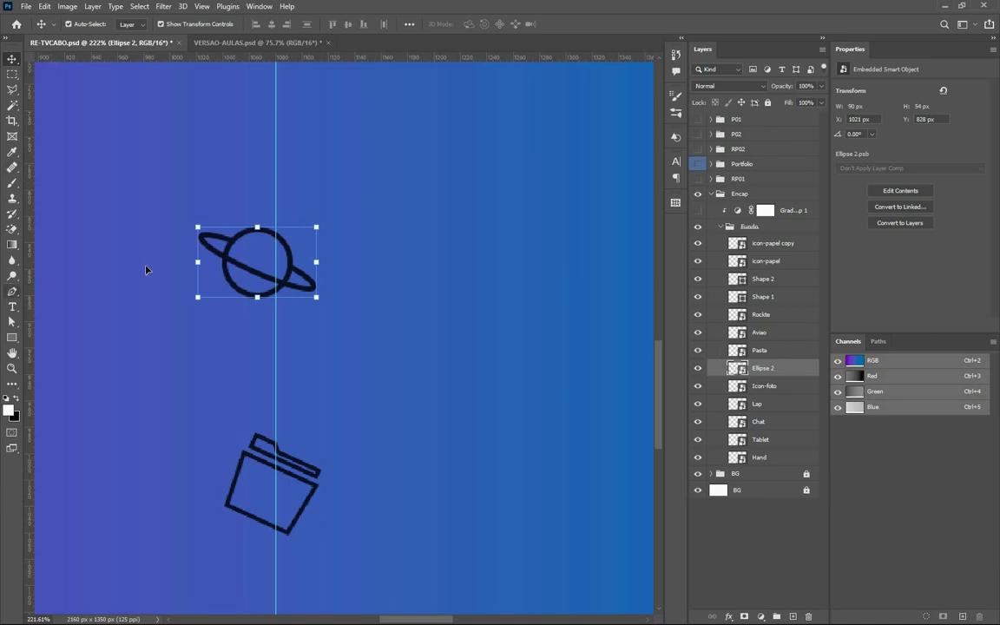
Draw an unfilled white circle about 92 px in diameter beside the planet icon and set its stroke width to 4 px.
{"action": "left_click", "coordinate": [11, 339]}
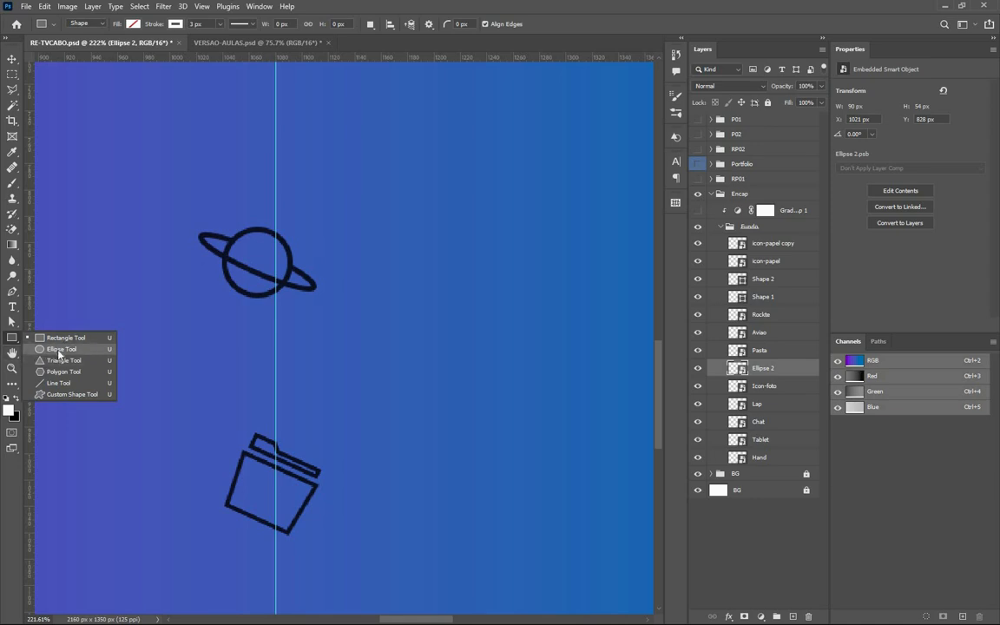
{"action": "left_click", "coordinate": [59, 349]}
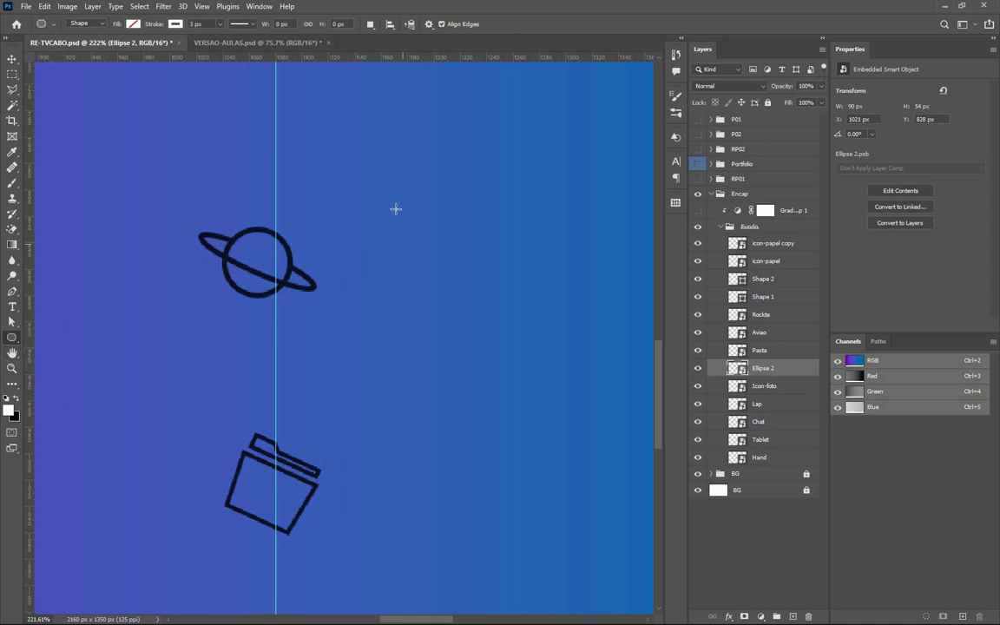
{"action": "left_click_drag", "start_coordinate": [413, 187], "coordinate": [502, 302]}
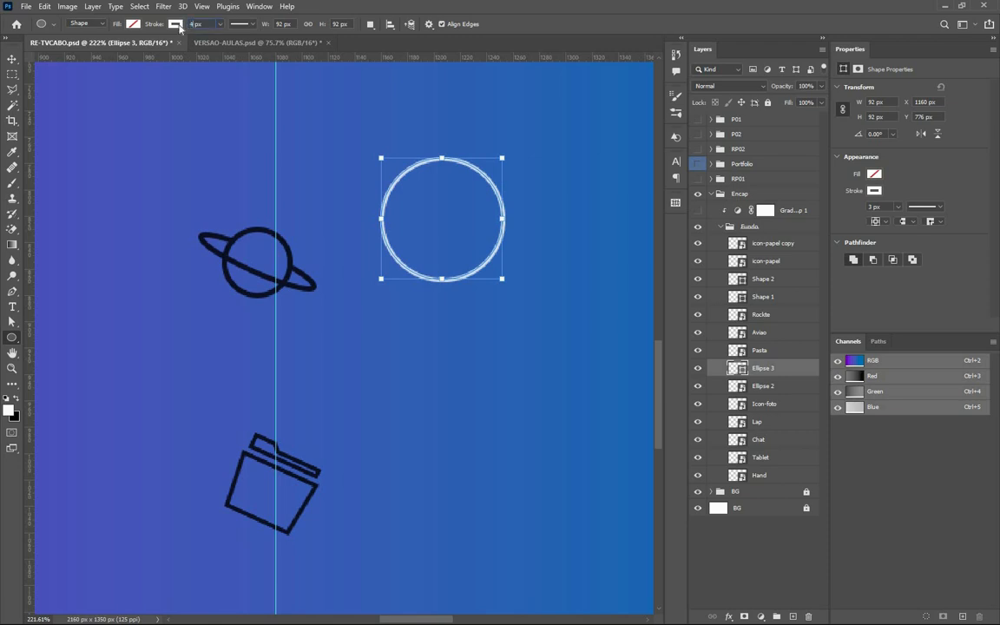
{"action": "key", "text": "Return"}
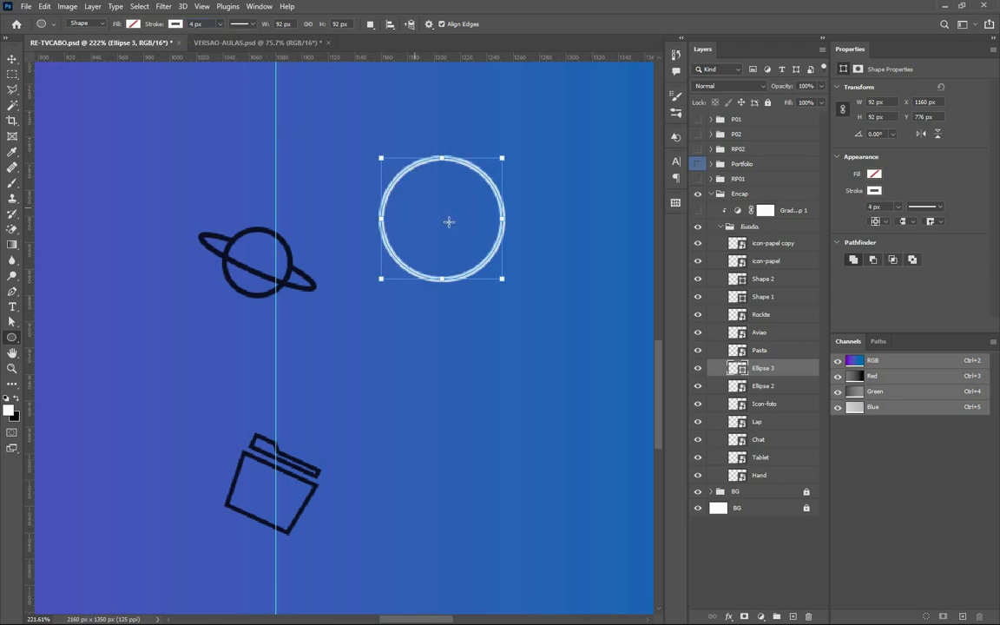
Draw a flat ellipse about 161 px wide and 16 px high, rotate it 30° and place it across the circle as a planet ring.
{"action": "scroll", "coordinate": [425, 200], "scroll_direction": "up", "scroll_amount": 4}
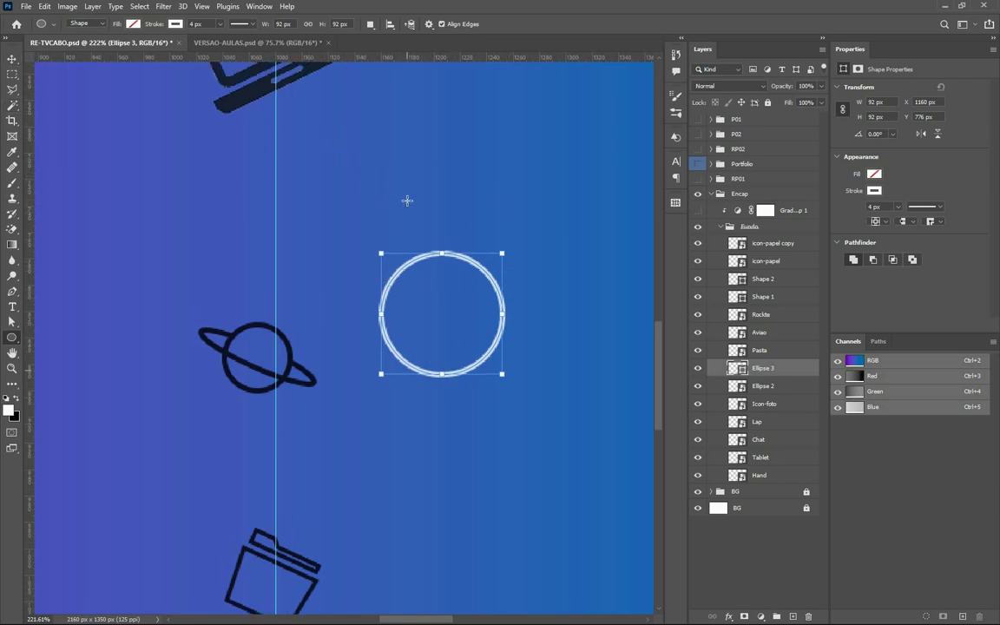
{"action": "left_click_drag", "start_coordinate": [437, 174], "coordinate": [546, 184]}
{"action": "left_click", "coordinate": [12, 58]}
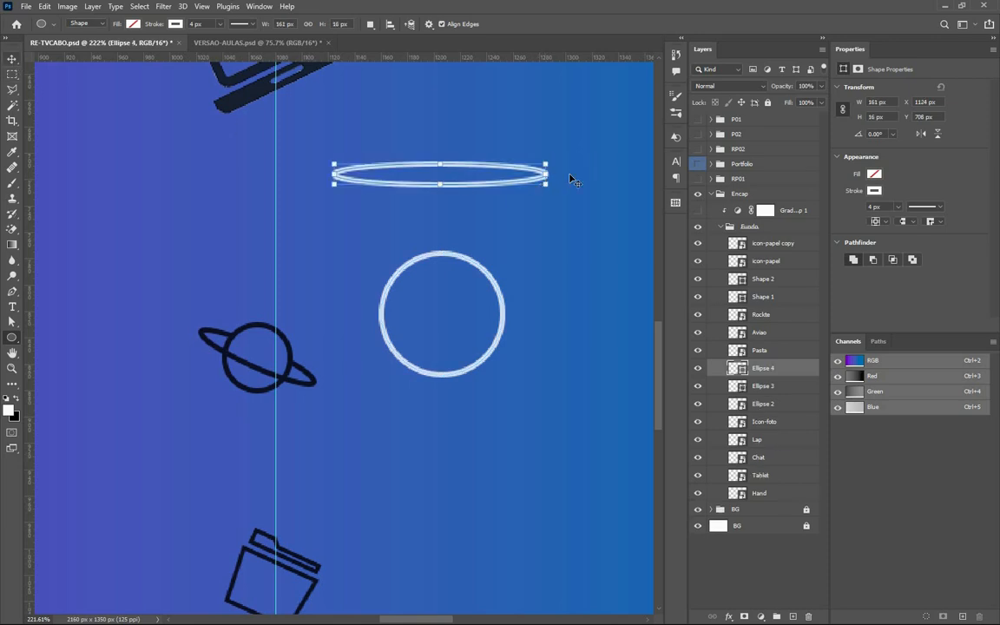
{"action": "left_click_drag", "start_coordinate": [560, 199], "coordinate": [487, 358]}
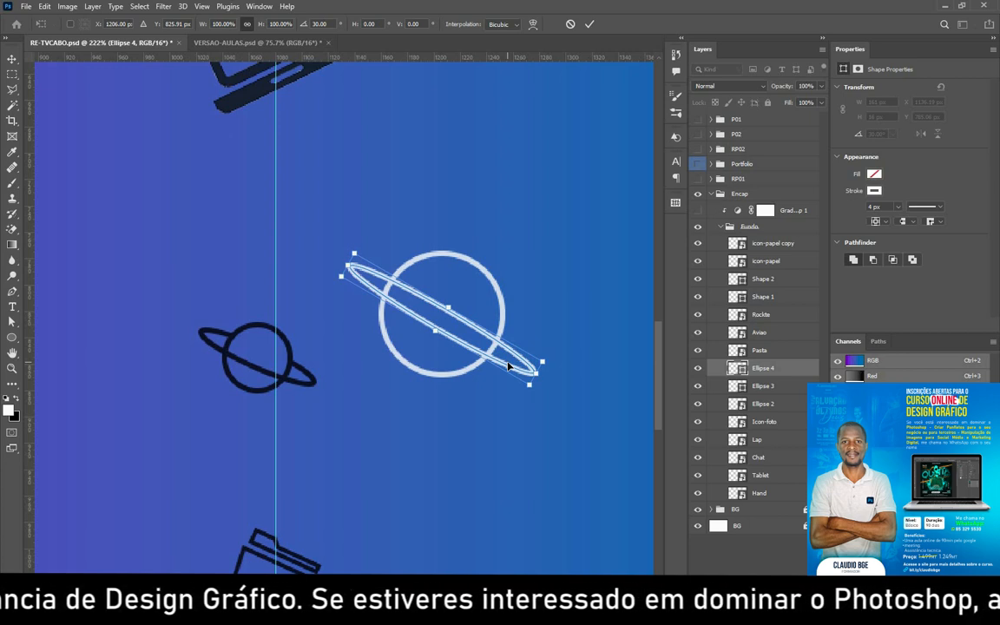
Switch to Chrome and review the Photoshop course page's introduction and study recommendations.
{"action": "key", "text": "super"}
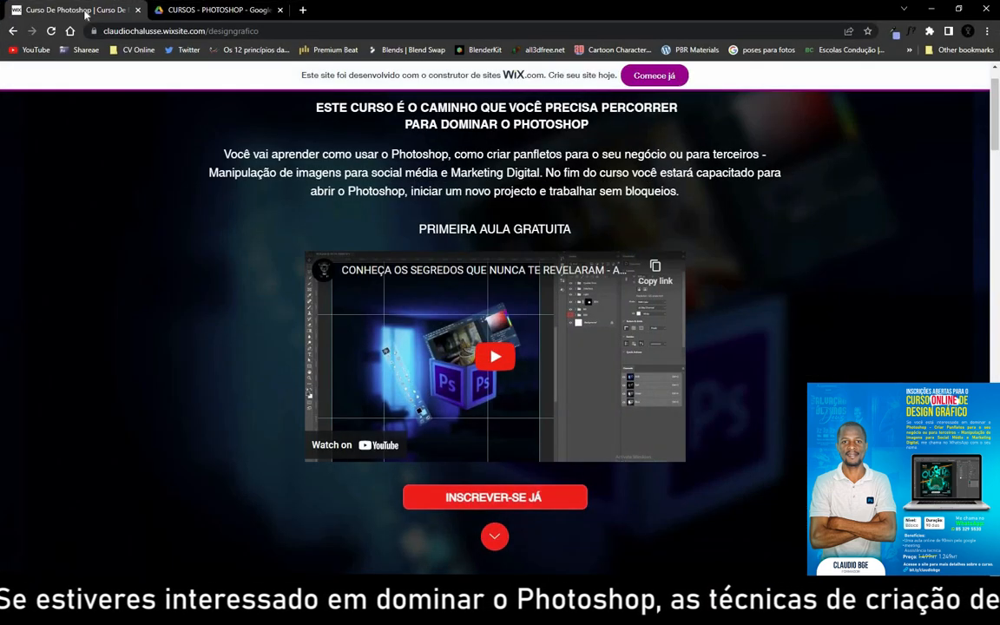
{"action": "scroll", "coordinate": [230, 234], "scroll_direction": "up", "scroll_amount": 1}
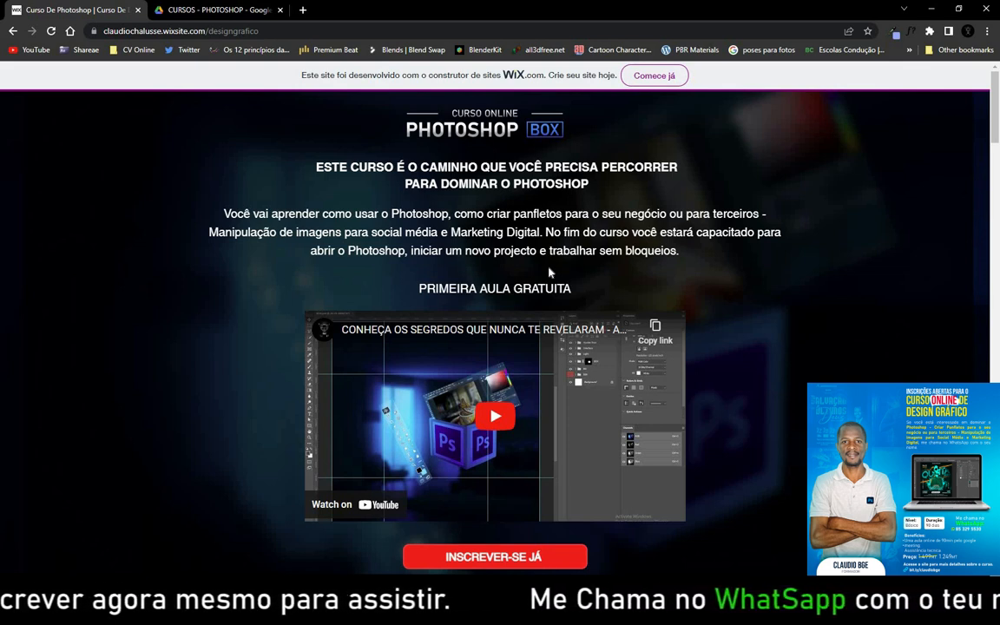
{"action": "scroll", "coordinate": [549, 271], "scroll_direction": "down", "scroll_amount": 2}
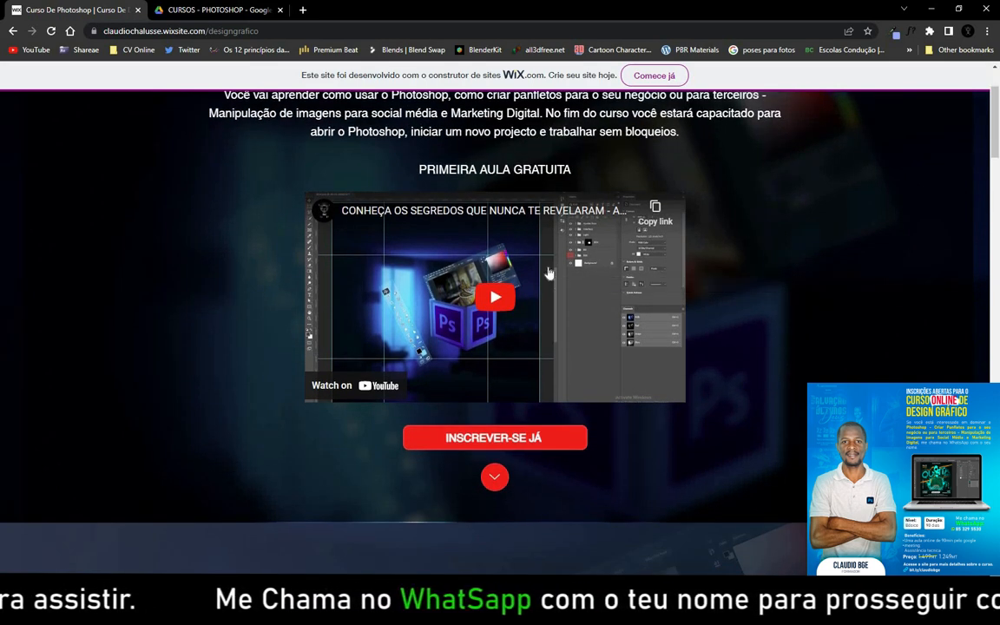
{"action": "scroll", "coordinate": [549, 274], "scroll_direction": "up", "scroll_amount": 1}
{"action": "scroll", "coordinate": [391, 276], "scroll_direction": "down", "scroll_amount": 6}
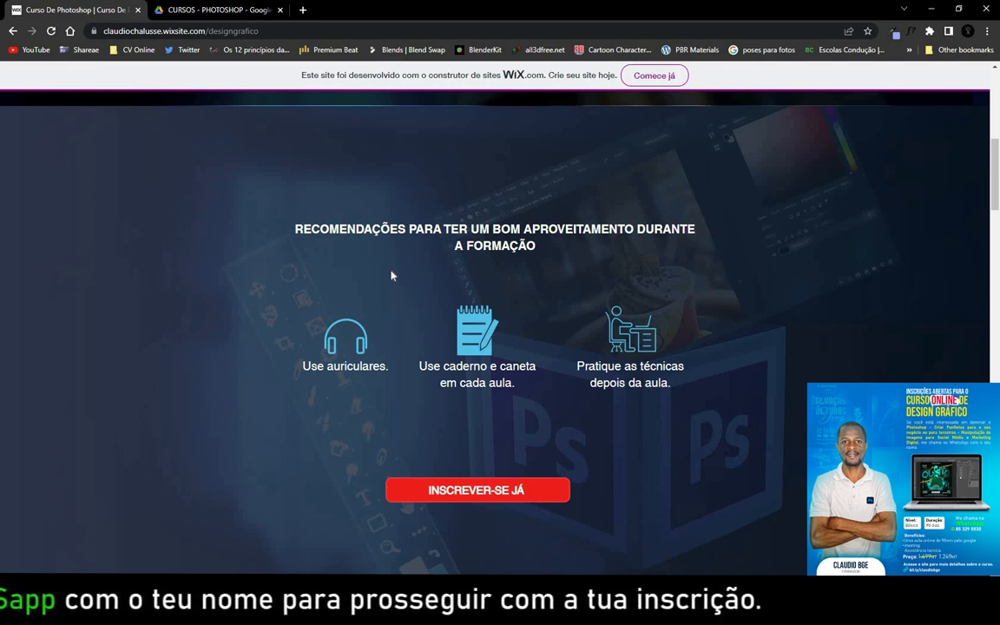
{"action": "scroll", "coordinate": [391, 276], "scroll_direction": "down", "scroll_amount": 2}
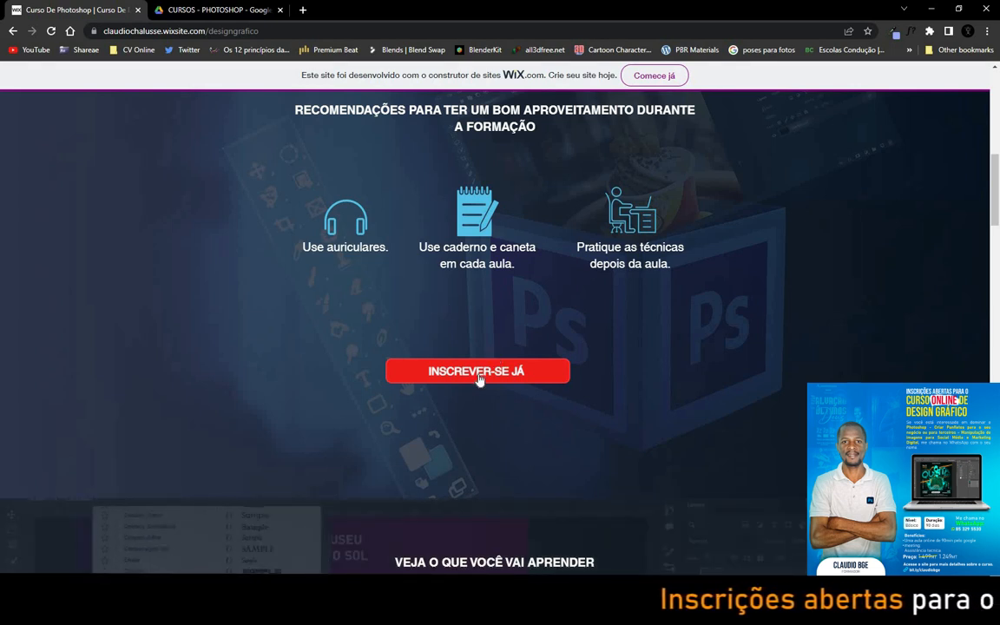
Open the course's WhatsApp enrolment link, review the course topics and the WhatsApp contact page, and close the WhatsApp page.
{"action": "left_click", "coordinate": [478, 378]}
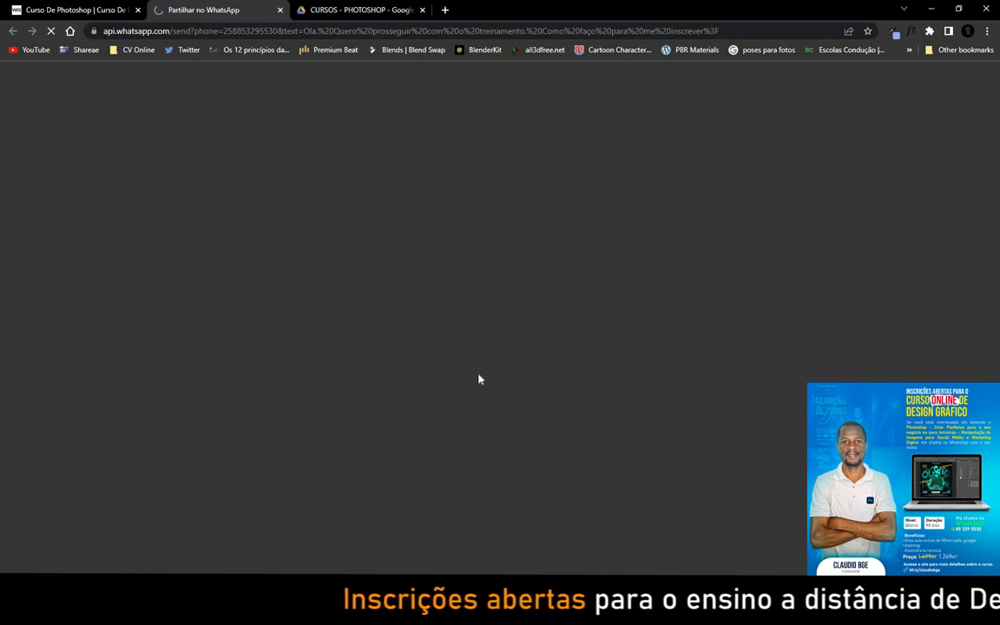
{"action": "left_click", "coordinate": [105, 10]}
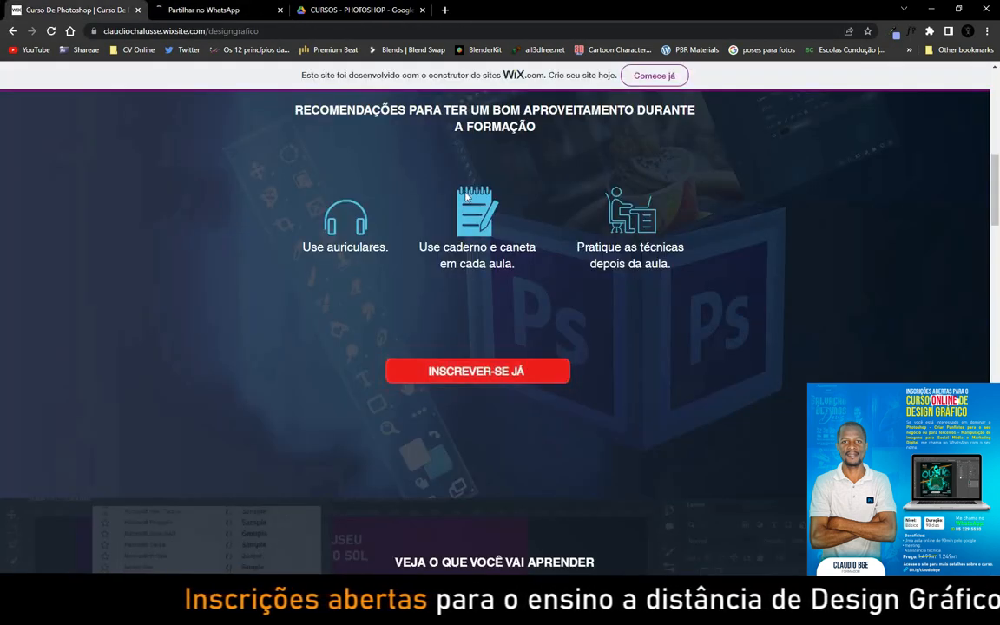
{"action": "scroll", "coordinate": [514, 299], "scroll_direction": "up", "scroll_amount": 3}
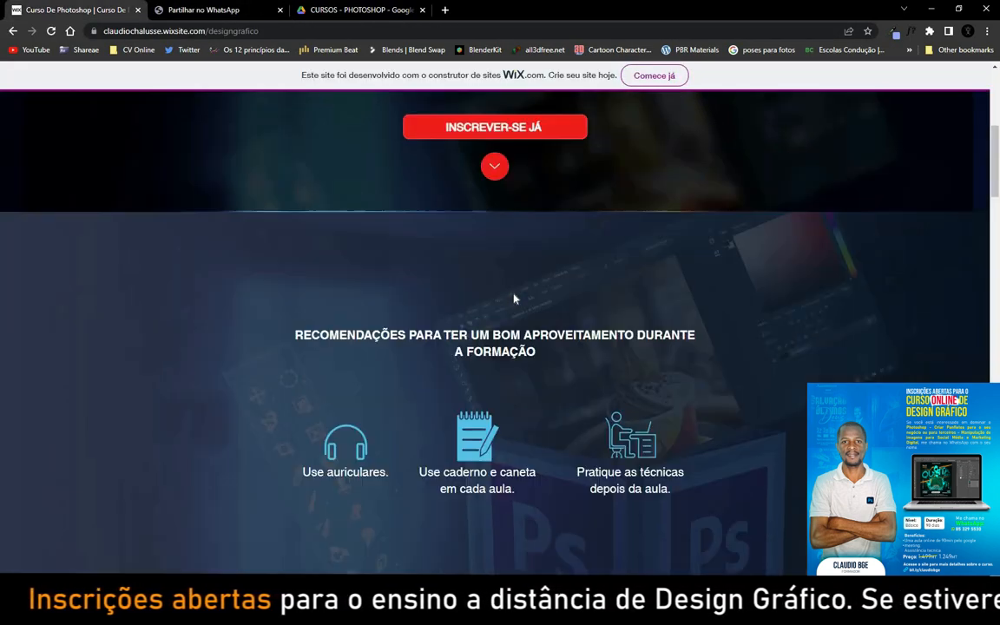
{"action": "scroll", "coordinate": [513, 298], "scroll_direction": "down", "scroll_amount": 5}
{"action": "scroll", "coordinate": [514, 299], "scroll_direction": "down", "scroll_amount": 3}
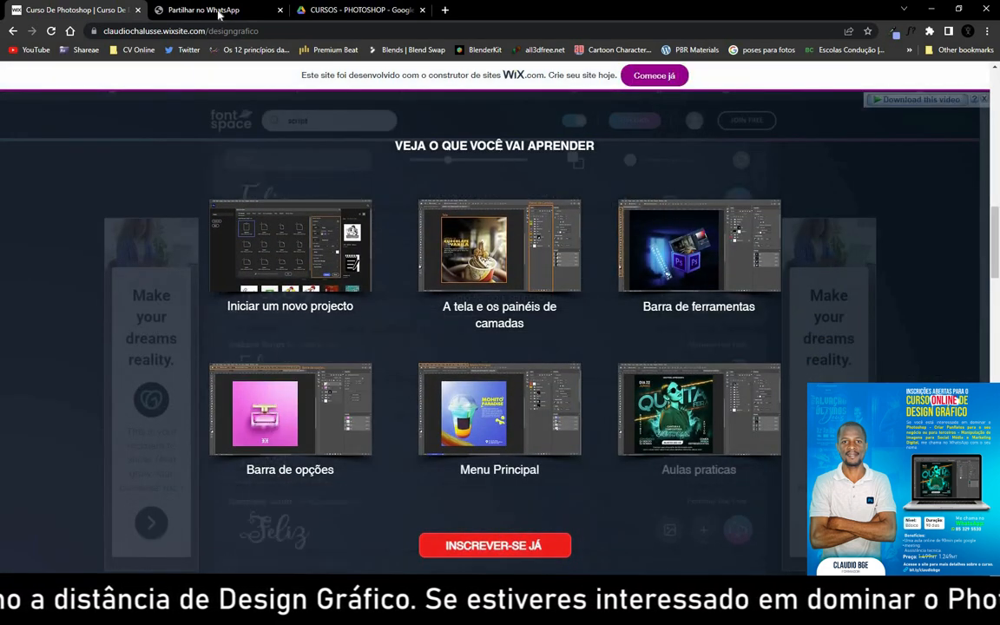
{"action": "left_click", "coordinate": [219, 12]}
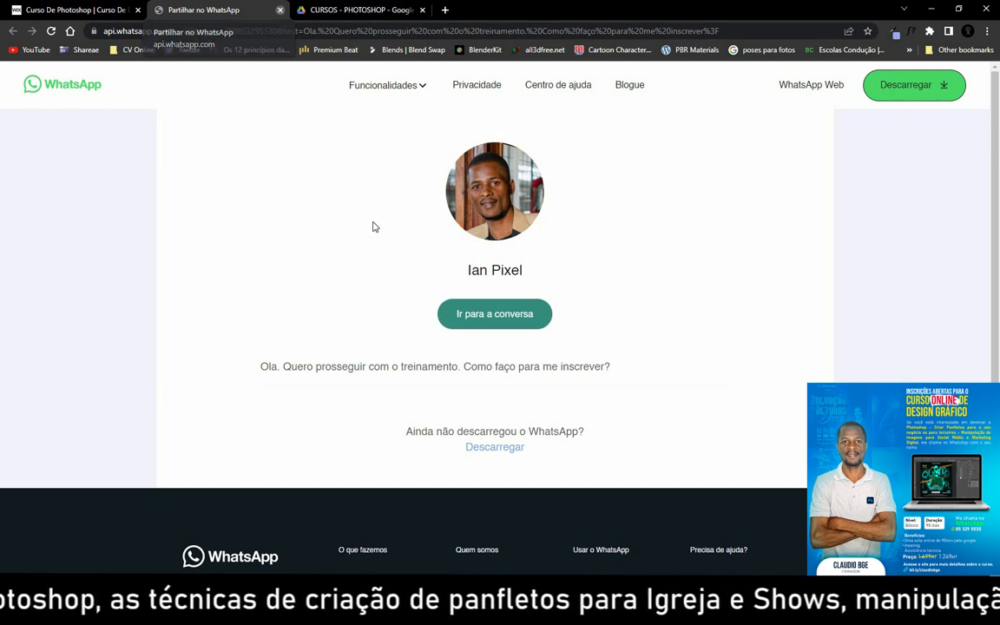
{"action": "key", "text": "ctrl+w"}
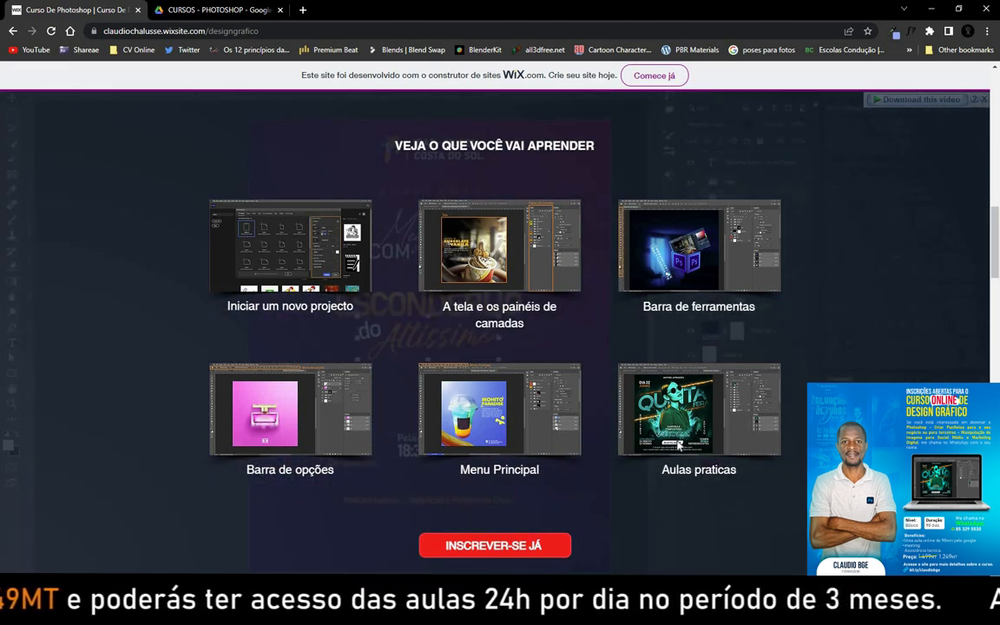
Review the course page's COMO FUNCIONA section and unmute its instruction video.
{"action": "scroll", "coordinate": [676, 444], "scroll_direction": "down", "scroll_amount": 3}
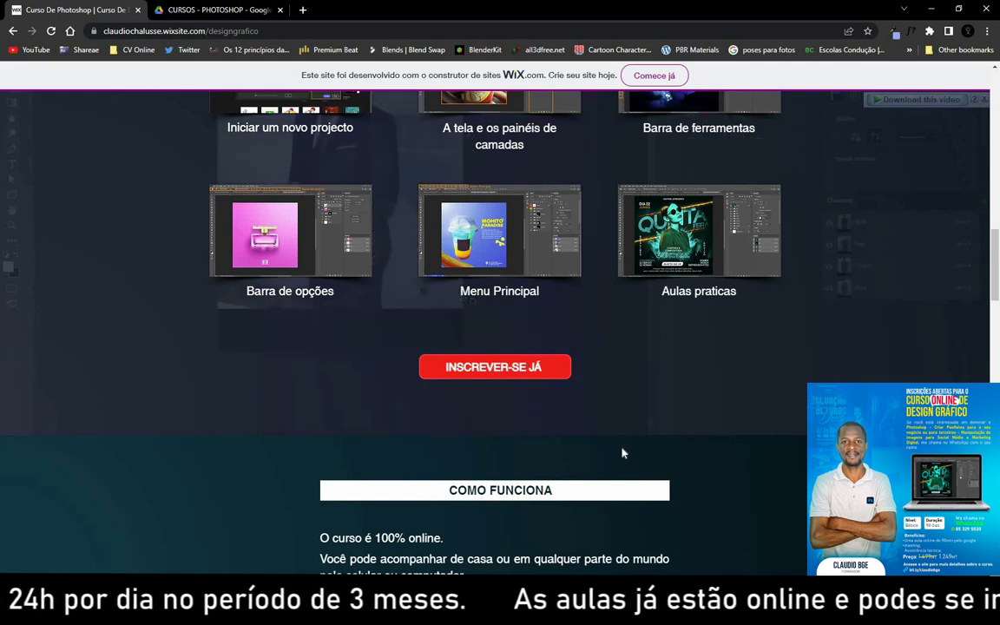
{"action": "scroll", "coordinate": [622, 453], "scroll_direction": "down", "scroll_amount": 2}
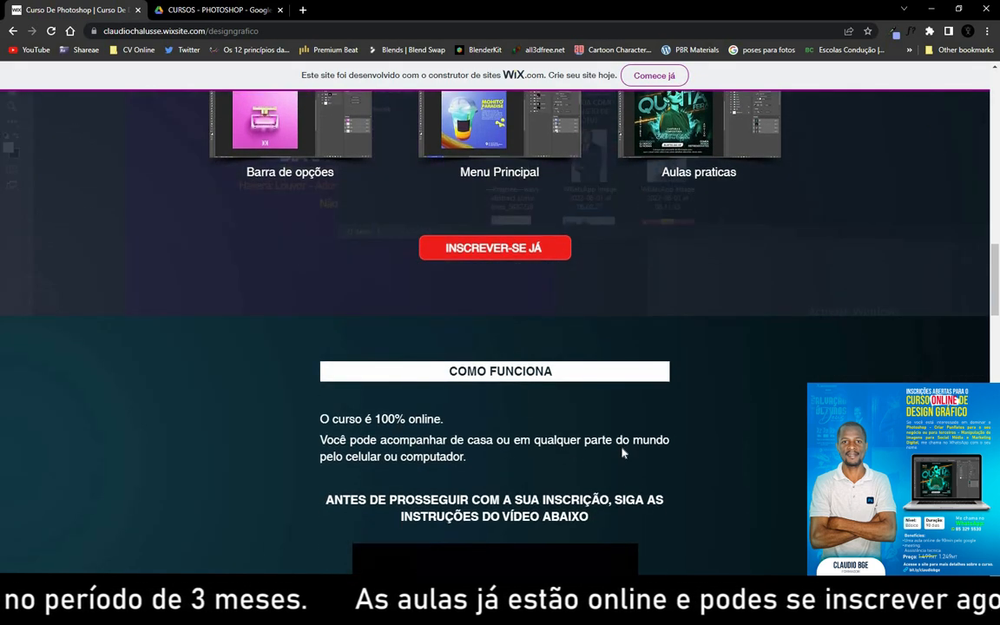
{"action": "scroll", "coordinate": [607, 449], "scroll_direction": "down", "scroll_amount": 3}
{"action": "mouse_move", "coordinate": [596, 447]}
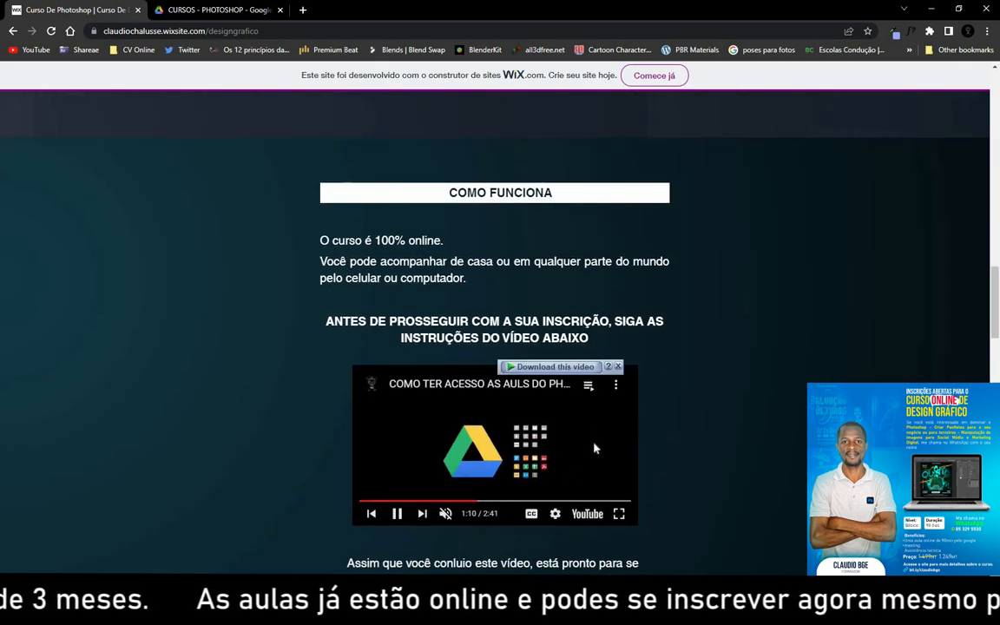
{"action": "scroll", "coordinate": [589, 455], "scroll_direction": "up", "scroll_amount": 2}
{"action": "scroll", "coordinate": [589, 455], "scroll_direction": "down", "scroll_amount": 1}
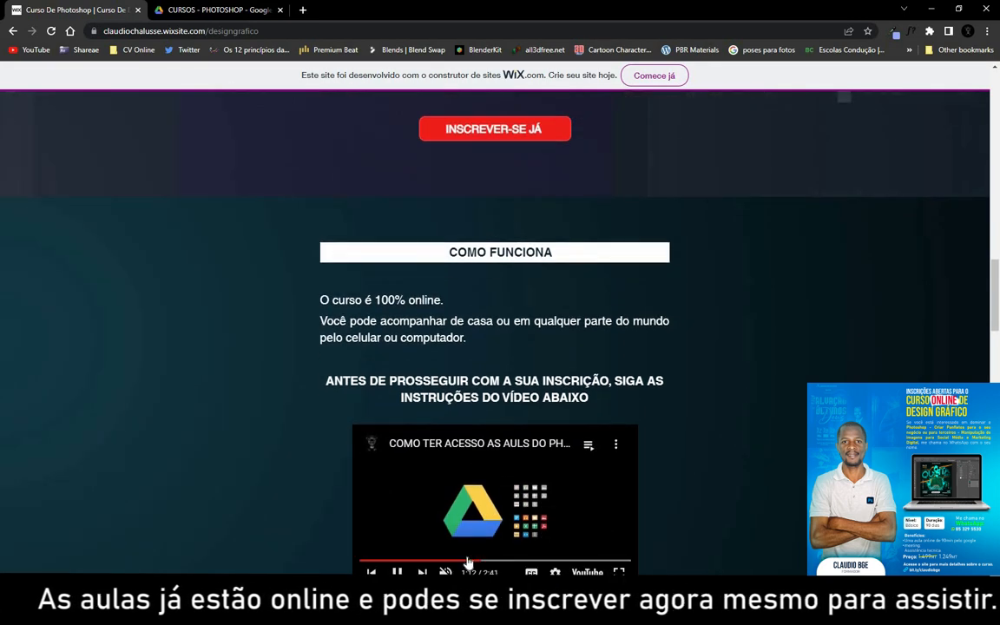
{"action": "left_click", "coordinate": [444, 572]}
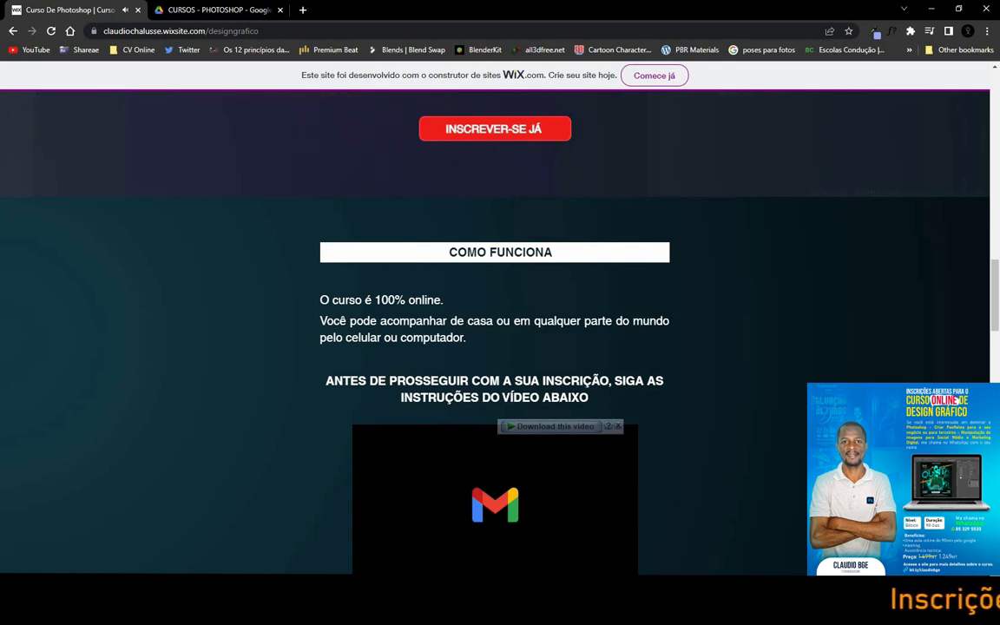
{"action": "mouse_move", "coordinate": [482, 519]}
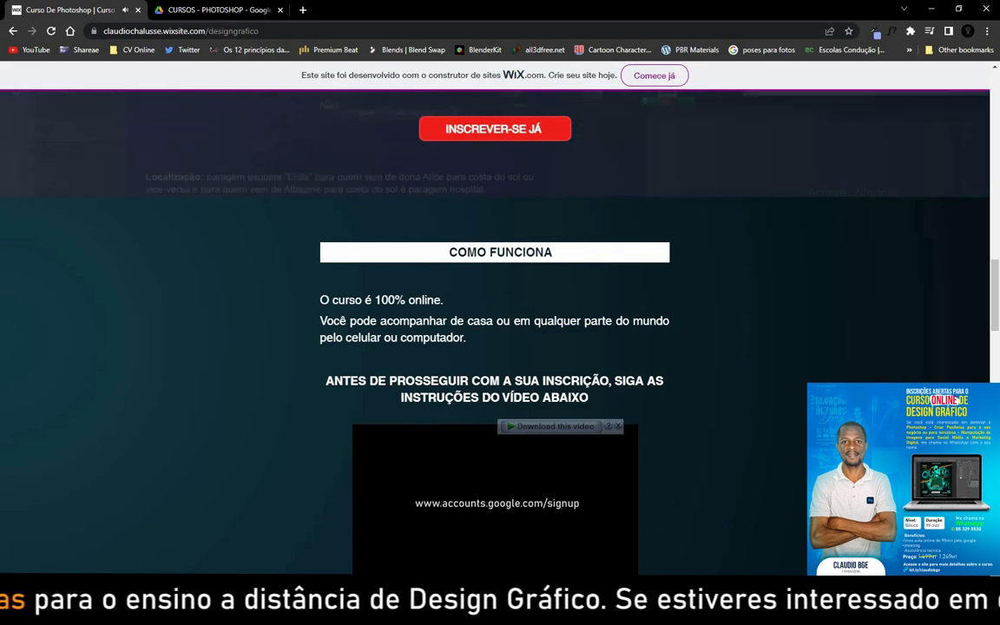
Examine the enrolment price, payment methods and enrolment instructions on the course page.
{"action": "scroll", "coordinate": [494, 330], "scroll_direction": "down", "scroll_amount": 4}
{"action": "scroll", "coordinate": [426, 372], "scroll_direction": "down", "scroll_amount": 2}
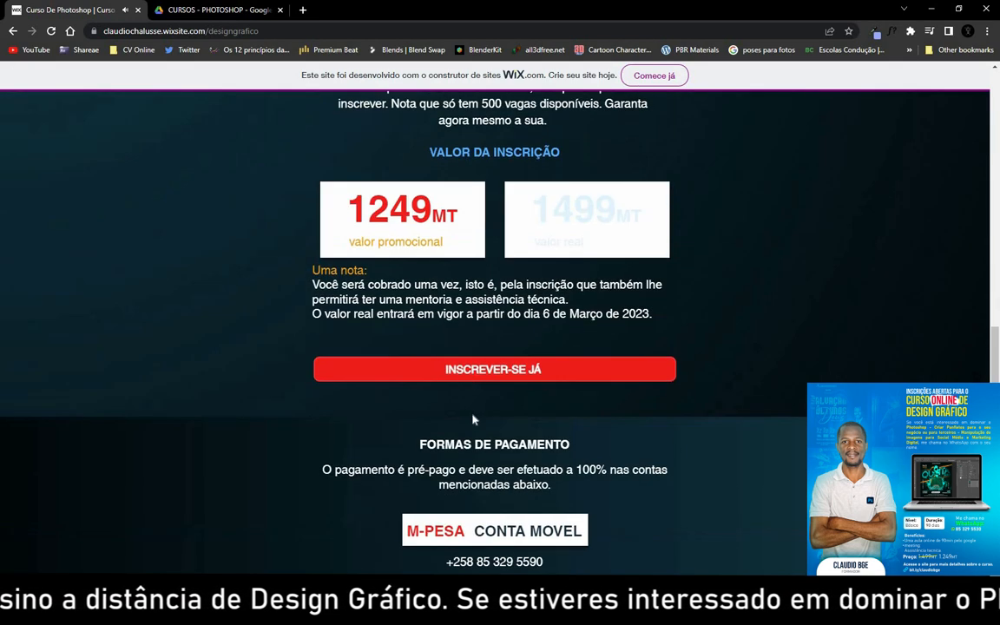
{"action": "scroll", "coordinate": [451, 366], "scroll_direction": "up", "scroll_amount": 2}
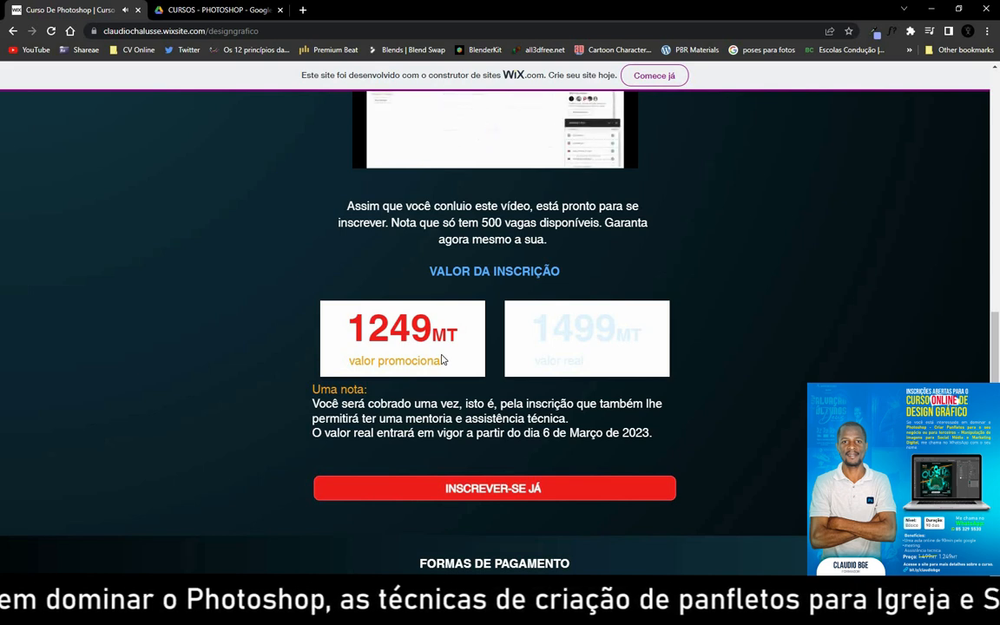
{"action": "scroll", "coordinate": [440, 360], "scroll_direction": "up", "scroll_amount": 2}
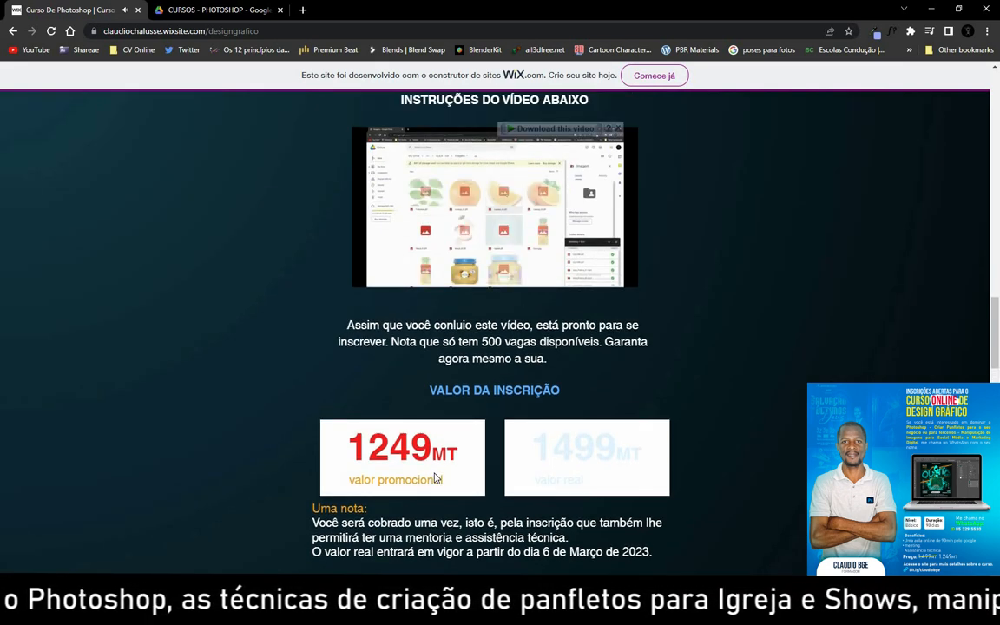
{"action": "scroll", "coordinate": [429, 460], "scroll_direction": "up", "scroll_amount": 3}
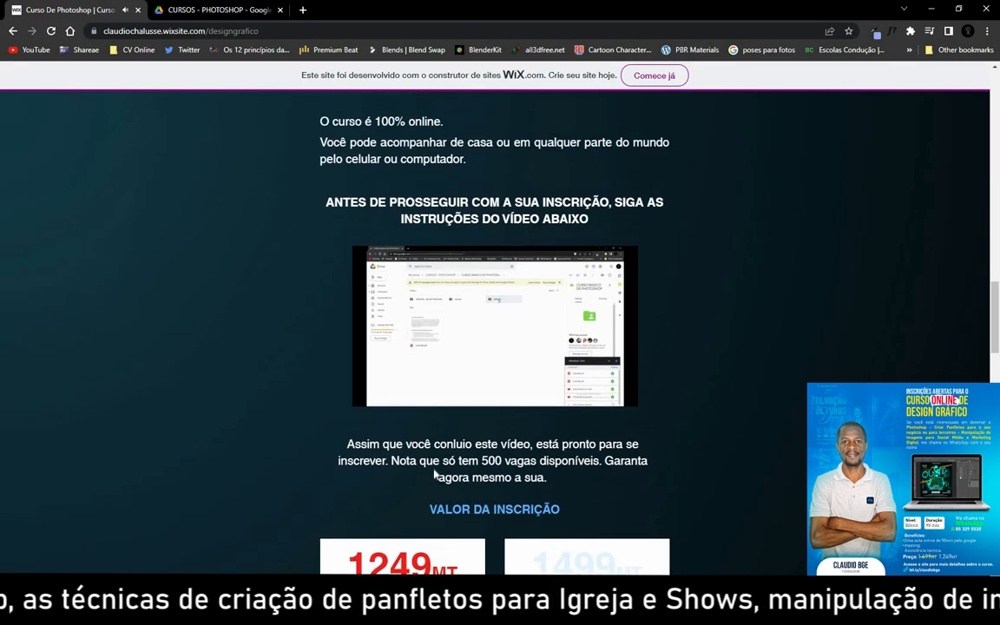
Switch to Google Drive and open the sharing settings of the CURSO BASICO DE PHOTOSHOP folder.
{"action": "left_click", "coordinate": [203, 12]}
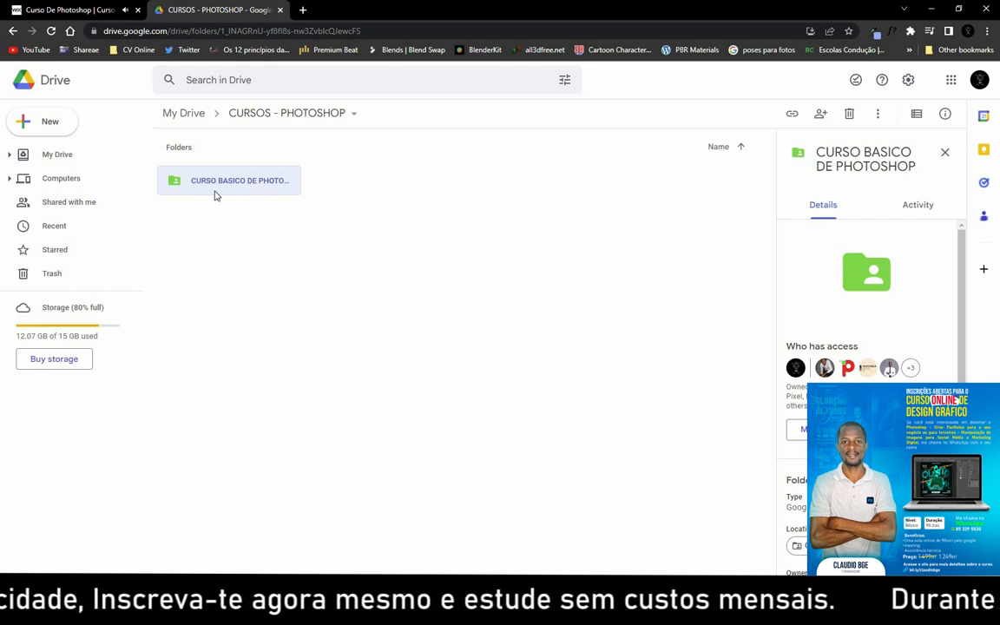
{"action": "right_click", "coordinate": [246, 184]}
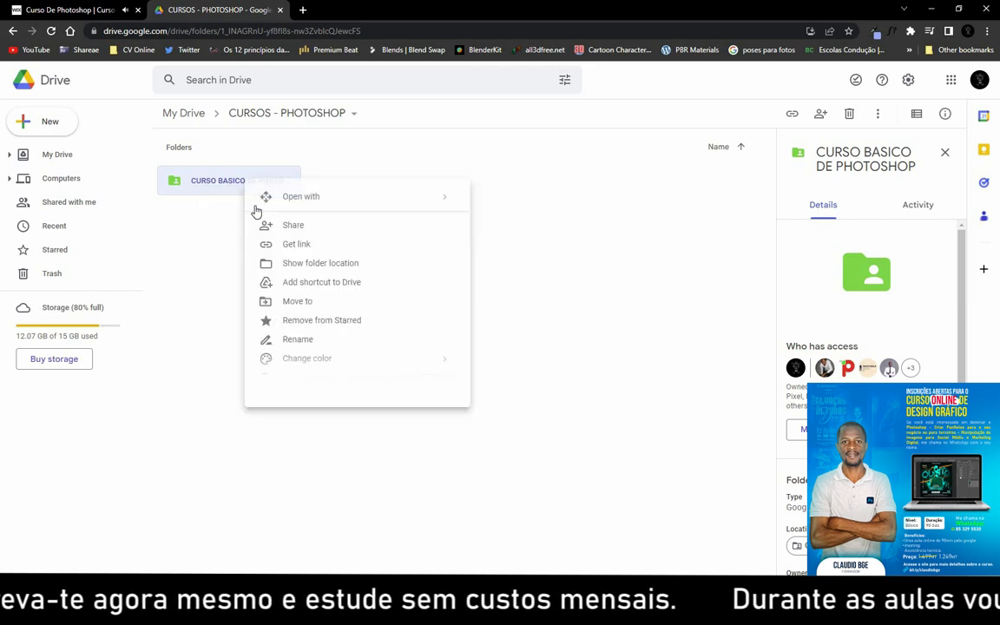
{"action": "left_click", "coordinate": [344, 227]}
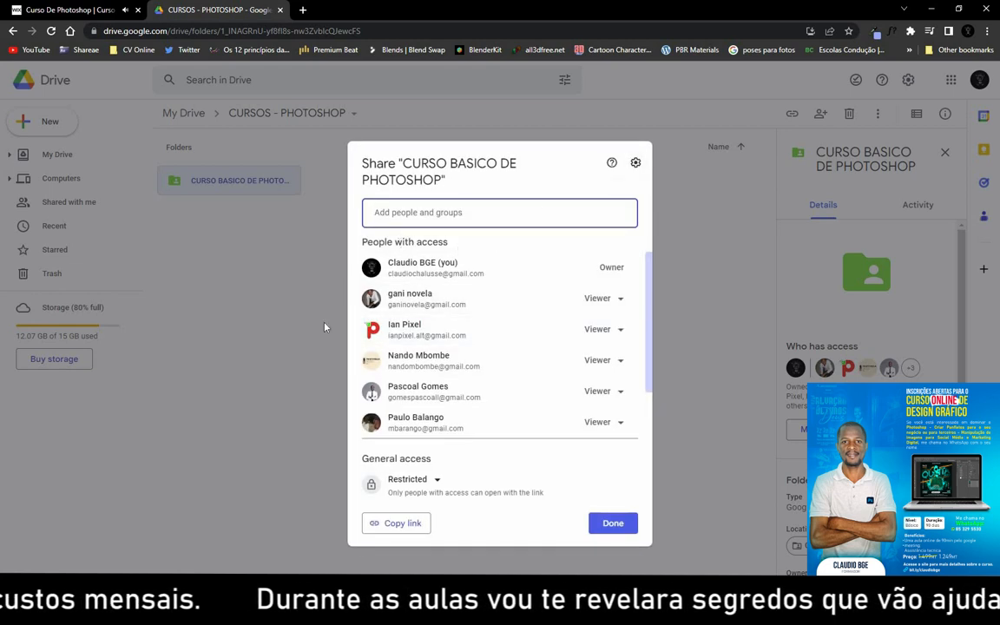
Dismiss the sharing settings, open the CURSO BASICO DE PHOTOSHOP folder and preview LEIA-ME.pdf.
{"action": "left_click", "coordinate": [223, 182]}
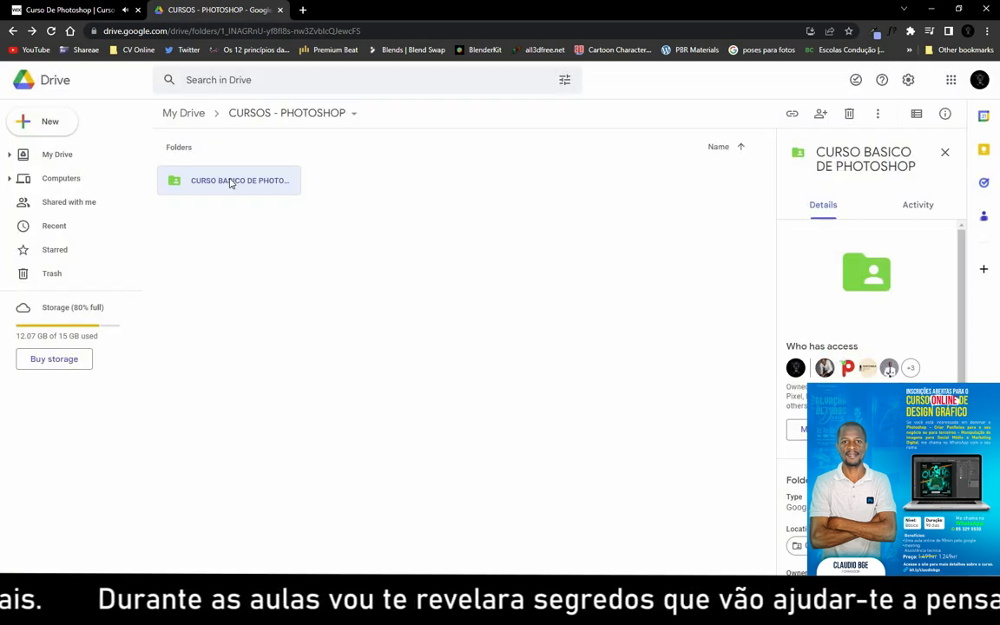
{"action": "double_click", "coordinate": [230, 182]}
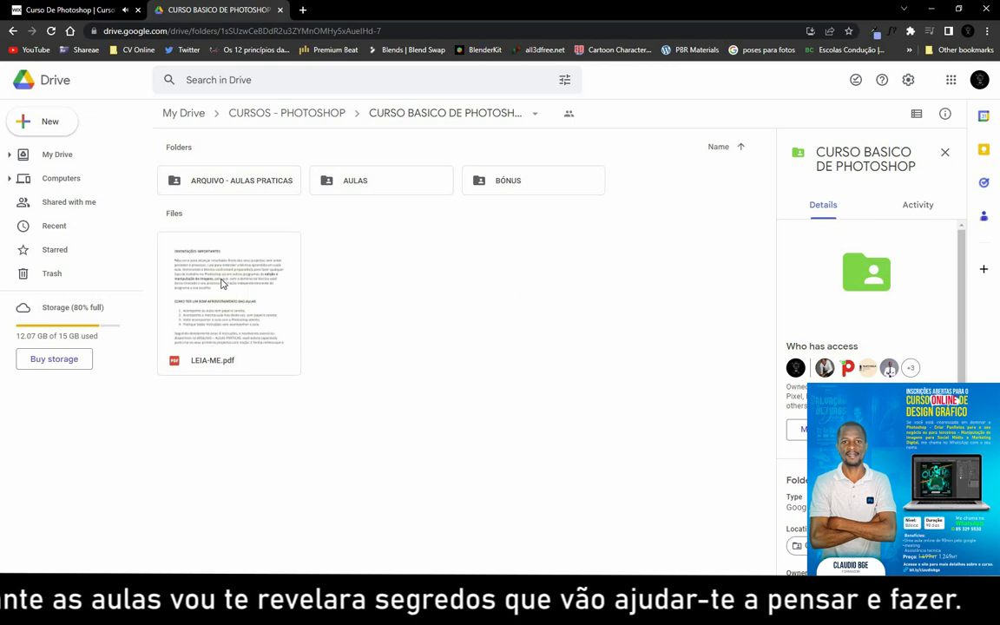
{"action": "double_click", "coordinate": [222, 283]}
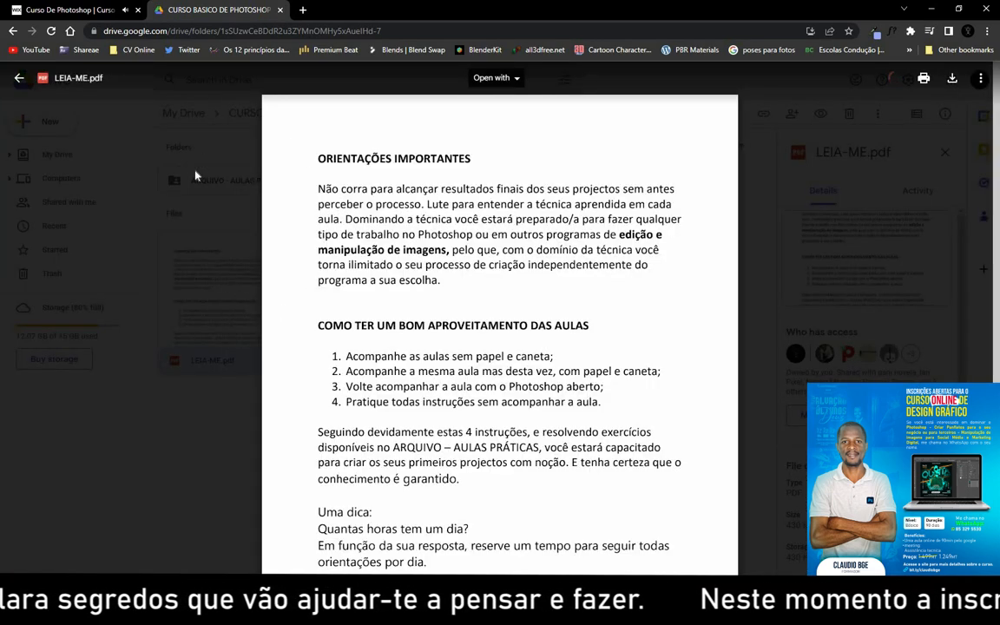
{"action": "left_click", "coordinate": [224, 218]}
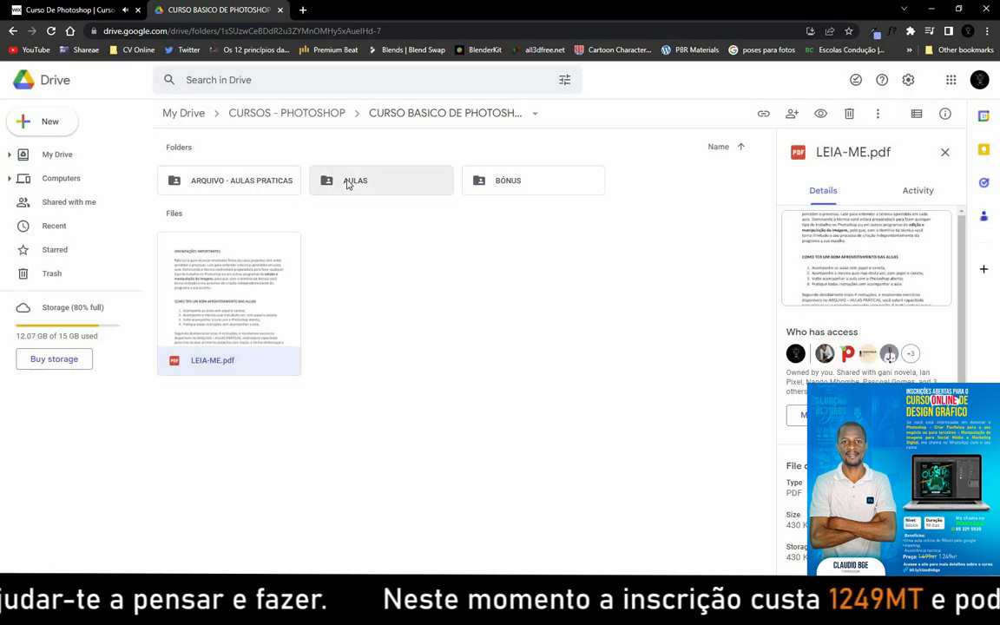
Look through the AULAS and BÓNUS folders and return to the CURSOS - PHOTOSHOP folder.
{"action": "double_click", "coordinate": [356, 181]}
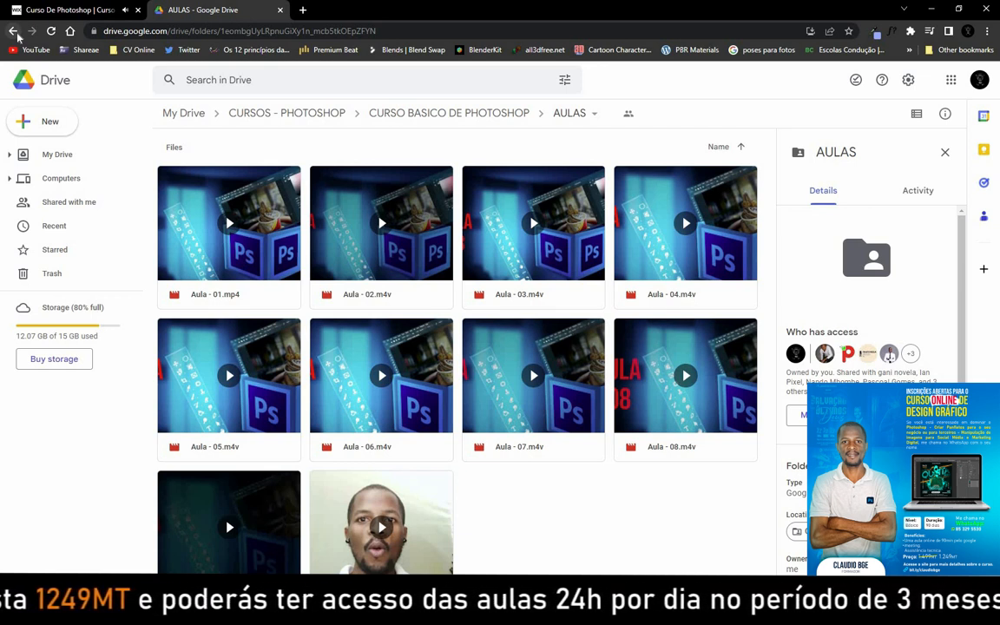
{"action": "left_click", "coordinate": [413, 120]}
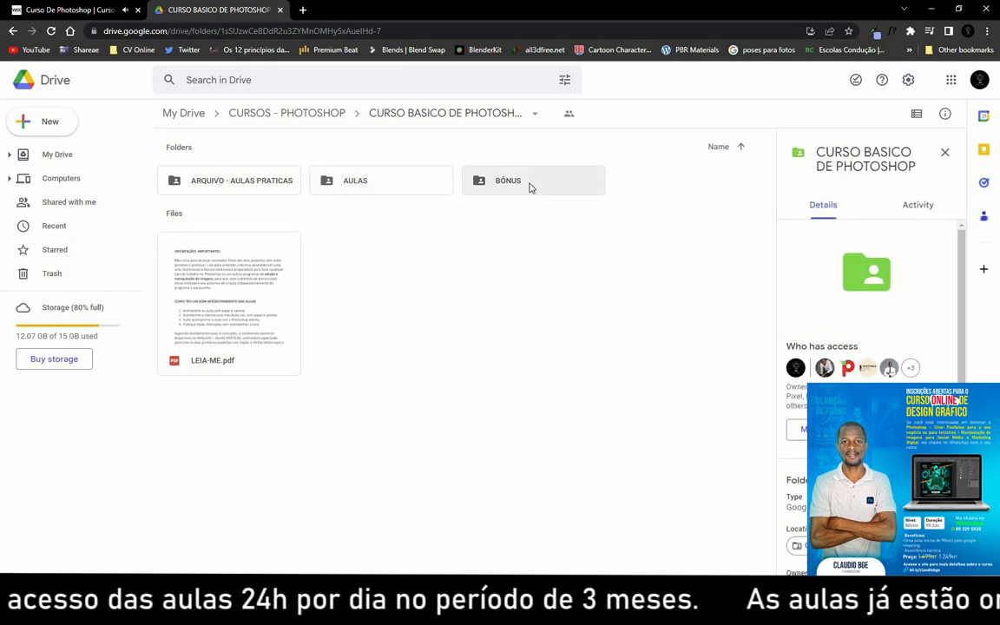
{"action": "double_click", "coordinate": [526, 195]}
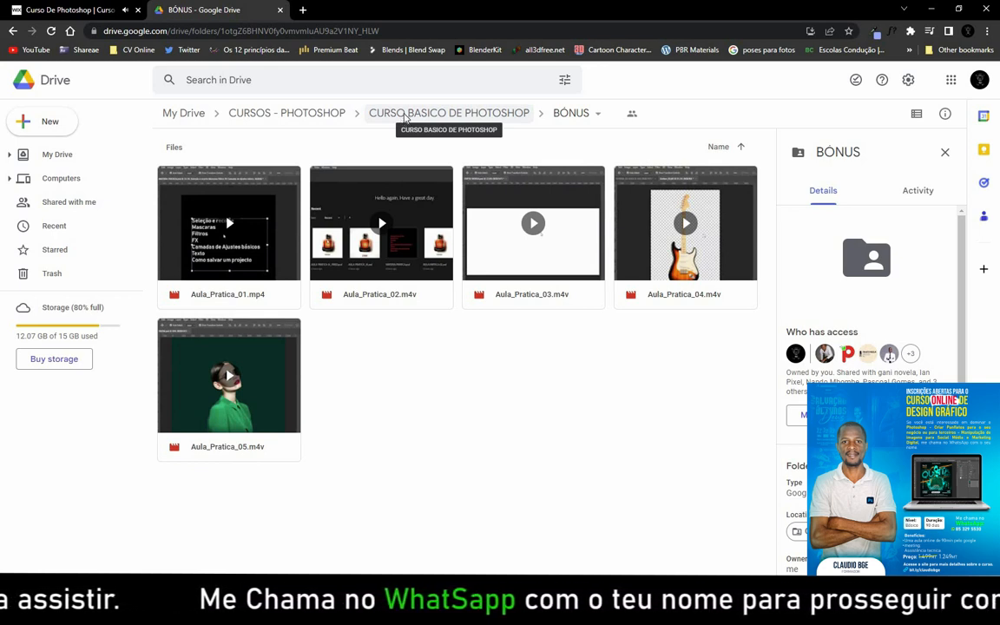
{"action": "left_click", "coordinate": [405, 115]}
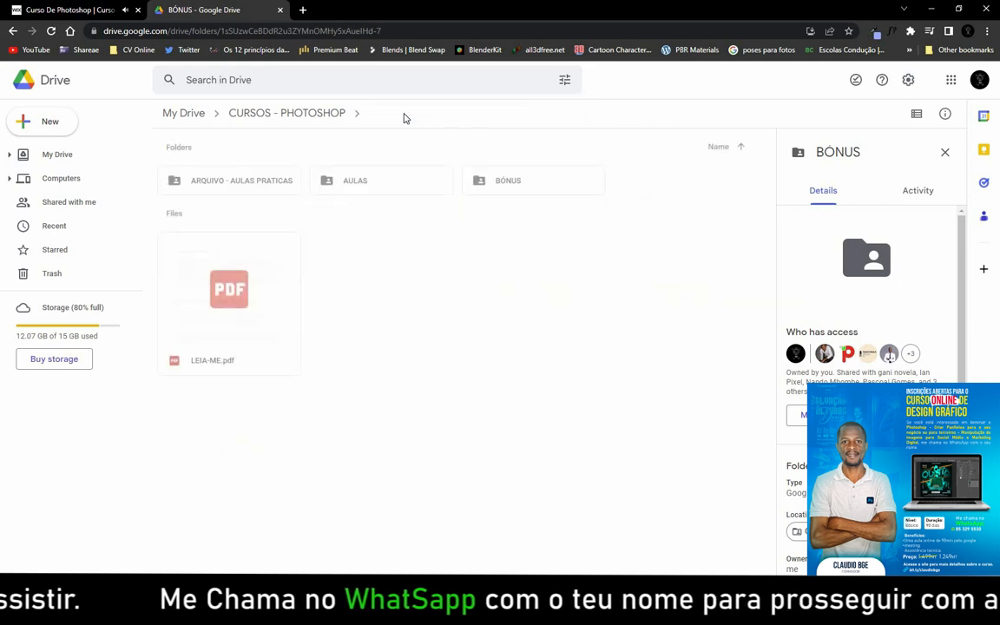
{"action": "left_click", "coordinate": [310, 120]}
{"action": "left_click", "coordinate": [274, 183]}
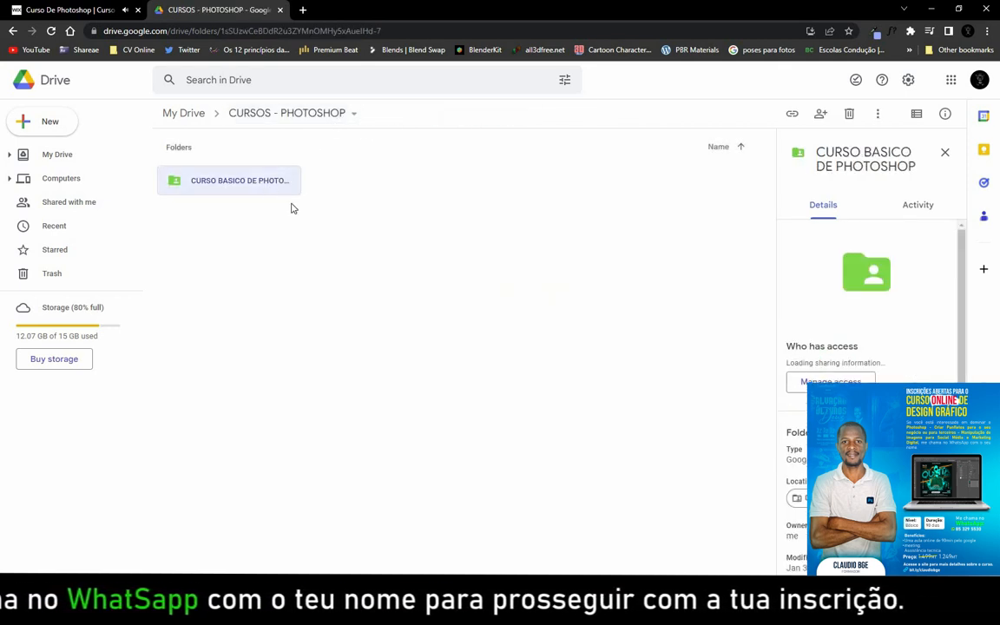
Examine the practice files in the AULA - 04 to AULA - 07 folders of ARQUIVO - AULAS PRATICAS.
{"action": "left_click", "coordinate": [222, 185]}
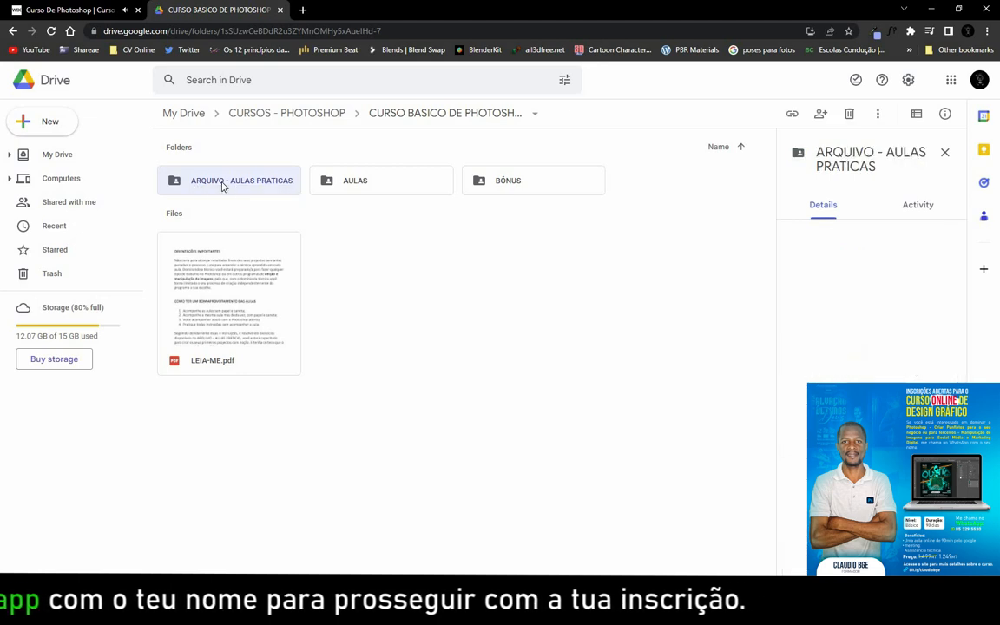
{"action": "double_click", "coordinate": [215, 190]}
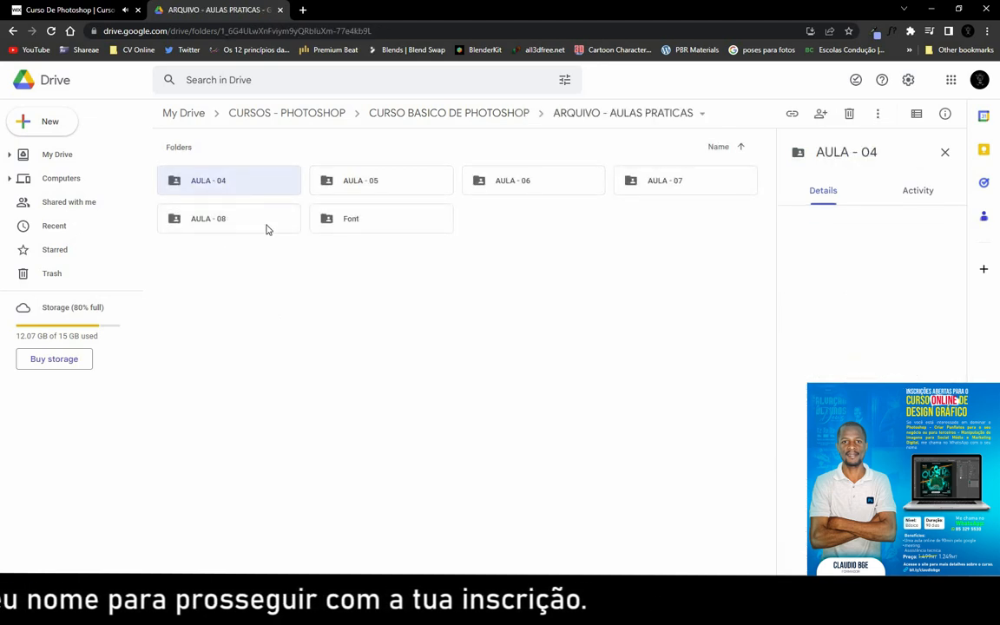
{"action": "double_click", "coordinate": [243, 184]}
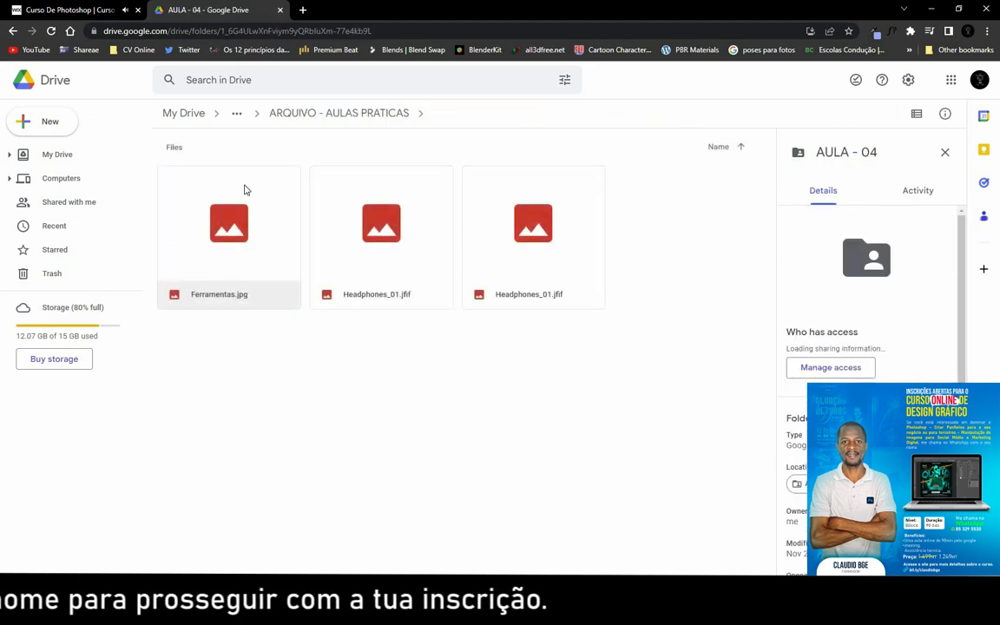
{"action": "left_click", "coordinate": [341, 119]}
{"action": "double_click", "coordinate": [419, 187]}
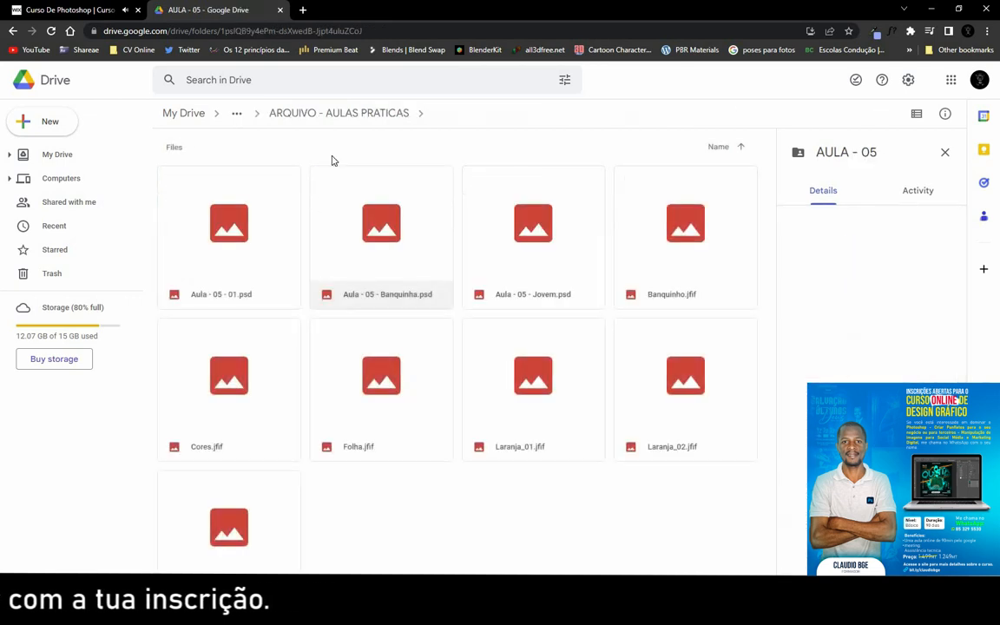
{"action": "left_click", "coordinate": [301, 114]}
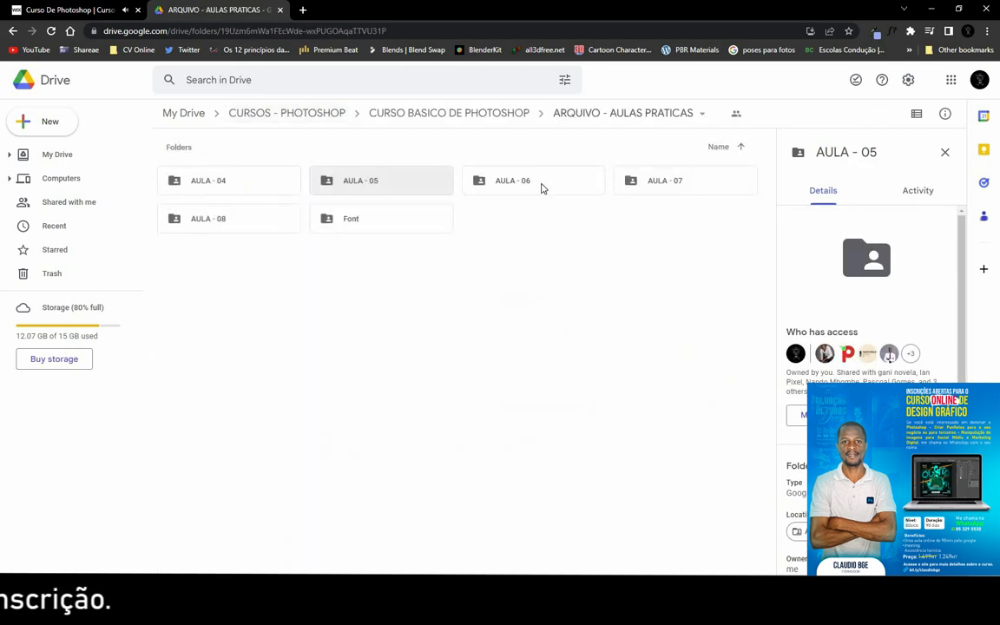
{"action": "double_click", "coordinate": [540, 188]}
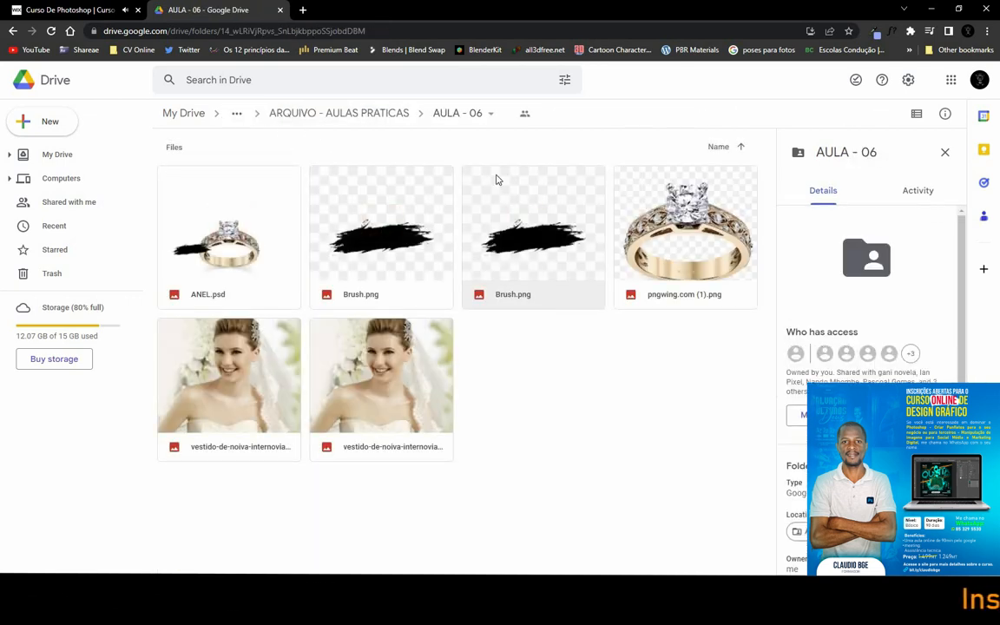
{"action": "left_click", "coordinate": [316, 115]}
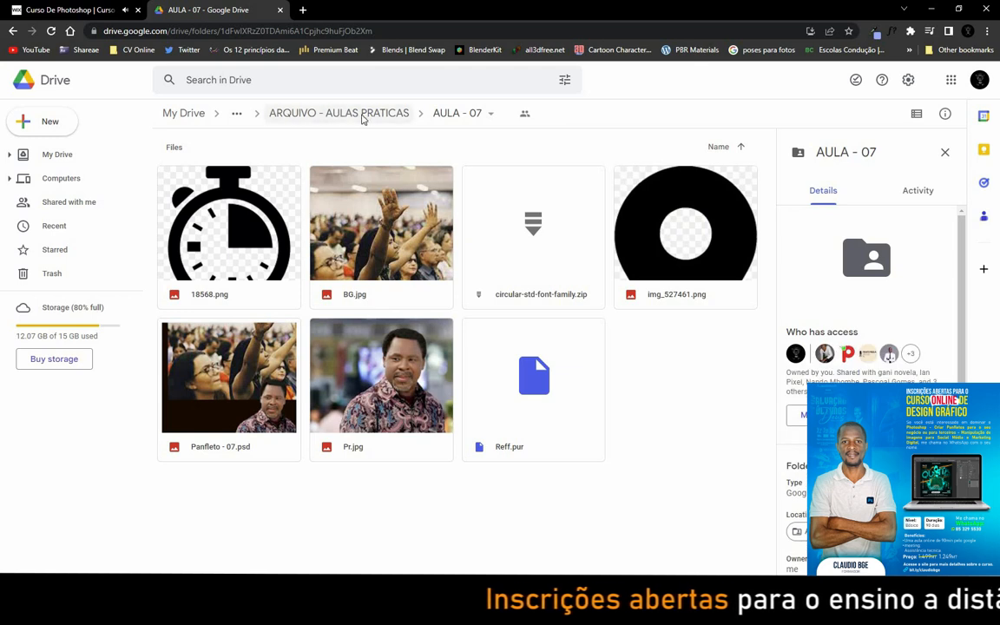
{"action": "left_click", "coordinate": [363, 119]}
Open the AULA - 08 folder and view the contents of its Imagem subfolder.
{"action": "double_click", "coordinate": [278, 218]}
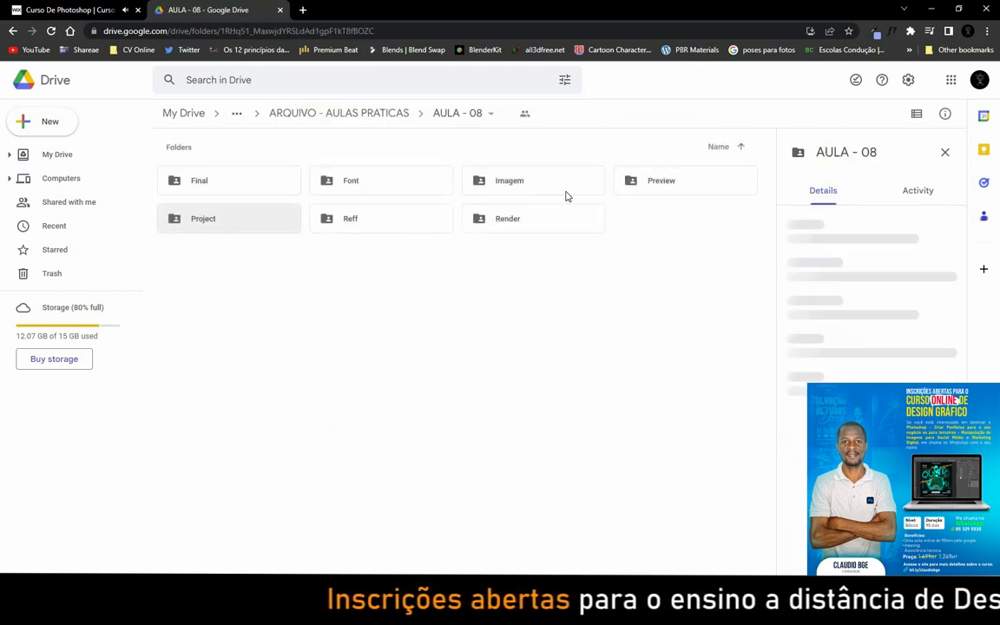
{"action": "left_click", "coordinate": [211, 185]}
{"action": "double_click", "coordinate": [515, 188]}
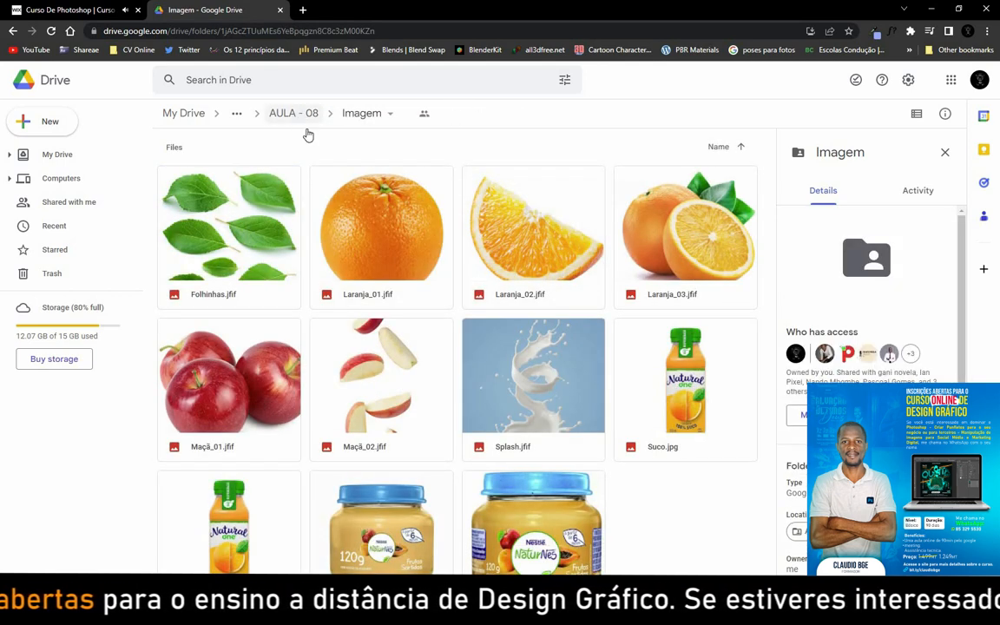
{"action": "left_click", "coordinate": [279, 118]}
Preview SUCO - 08.jpg in the Final subfolder and return to the AULA - 08 folder.
{"action": "double_click", "coordinate": [227, 180]}
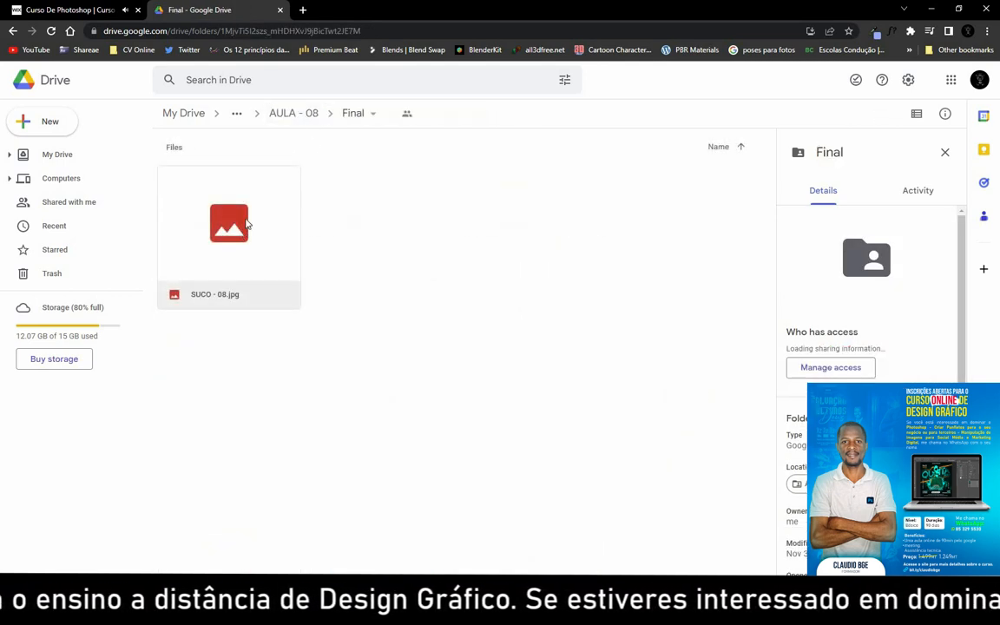
{"action": "left_click", "coordinate": [247, 224]}
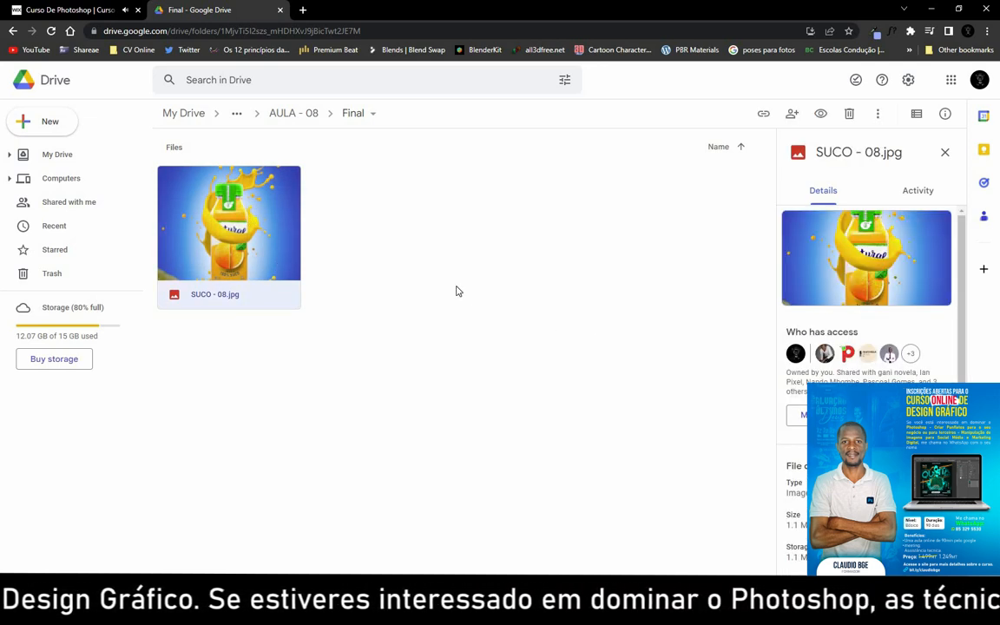
{"action": "double_click", "coordinate": [205, 224]}
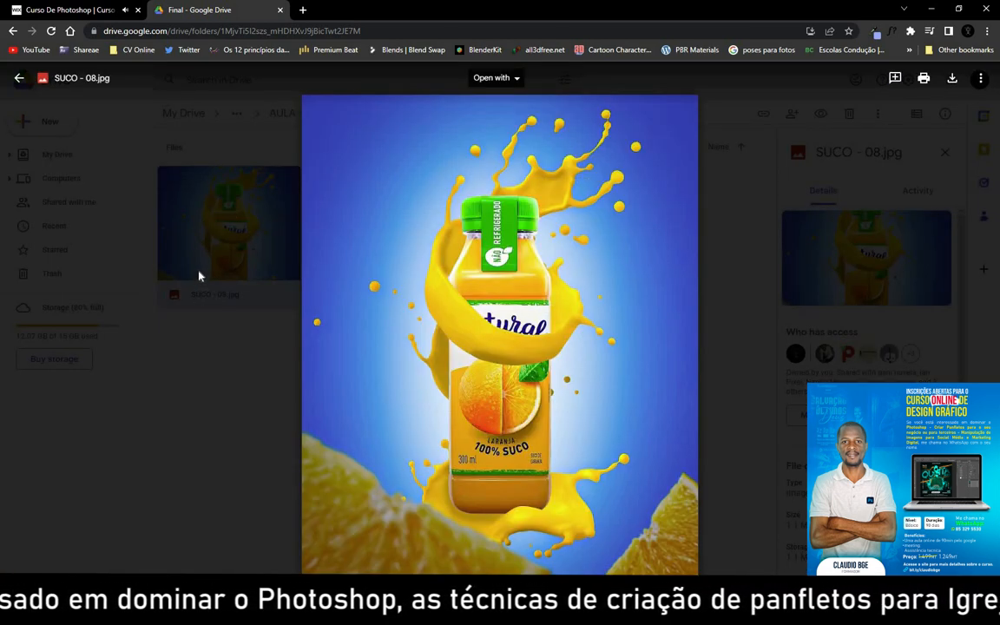
{"action": "left_click", "coordinate": [19, 77]}
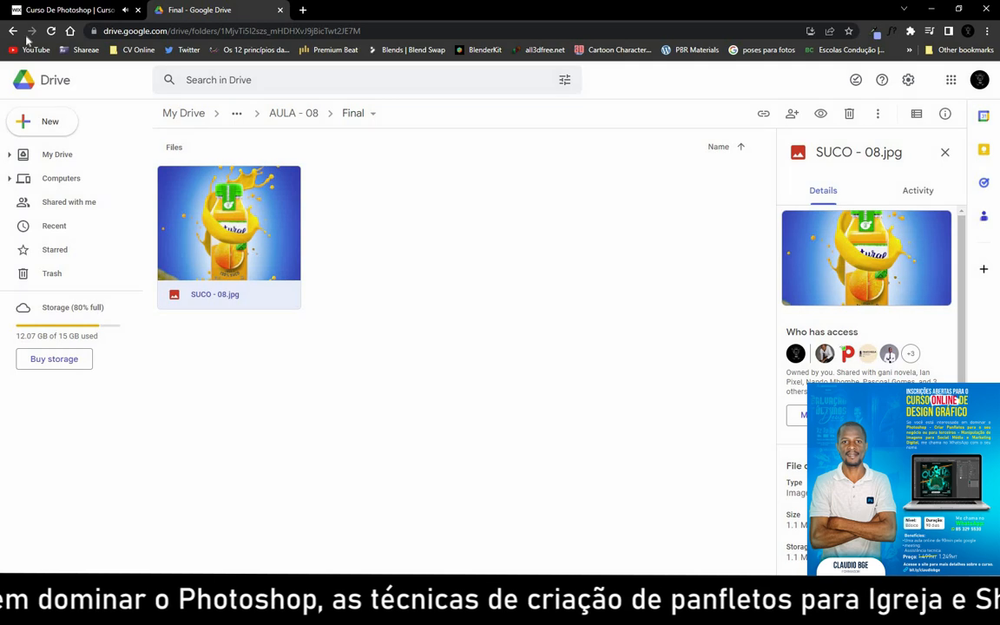
{"action": "left_click", "coordinate": [294, 122]}
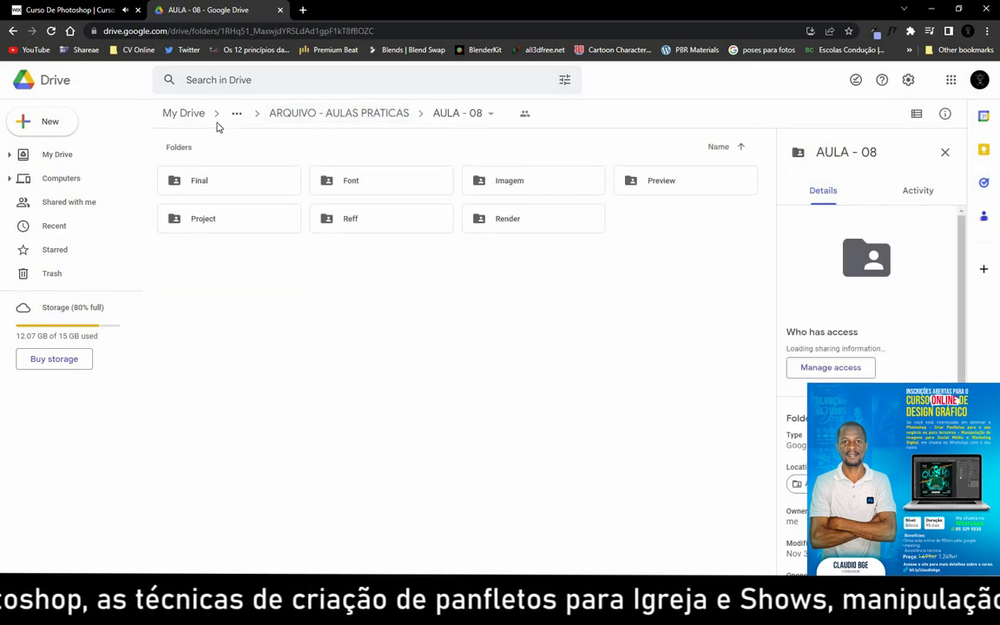
Check the Reff and Render subfolders of AULA - 08 and return to the CURSO BASICO DE PHOTOSHOP folder.
{"action": "double_click", "coordinate": [351, 218]}
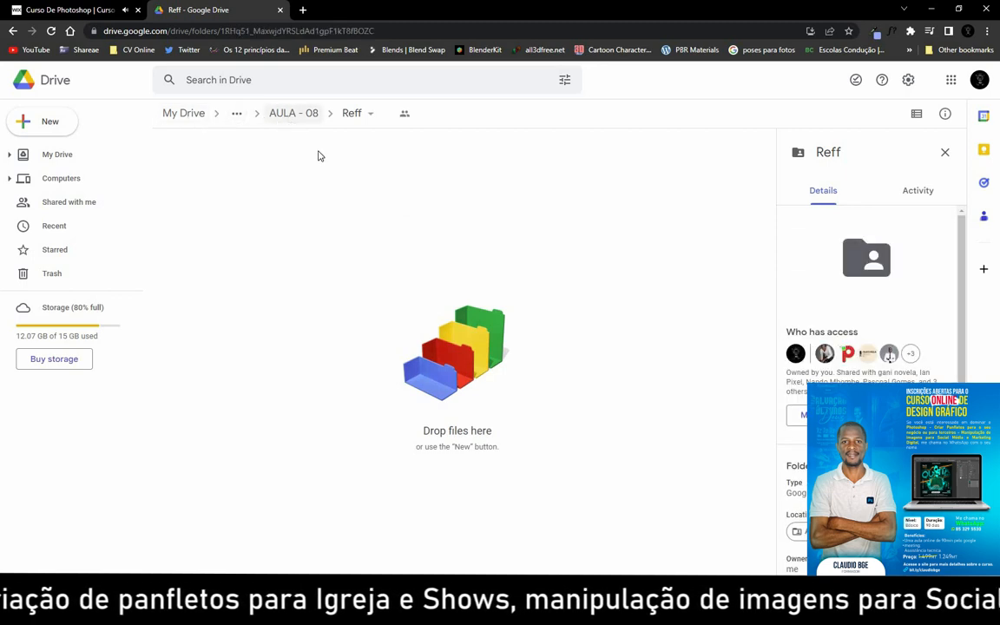
{"action": "left_click", "coordinate": [294, 112]}
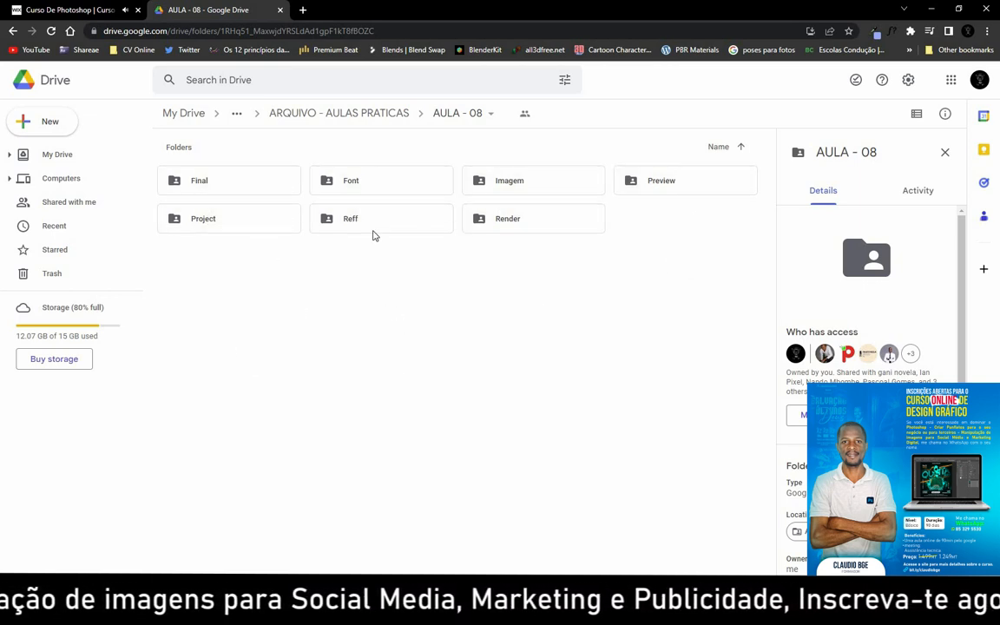
{"action": "left_click", "coordinate": [535, 227]}
{"action": "double_click", "coordinate": [535, 228]}
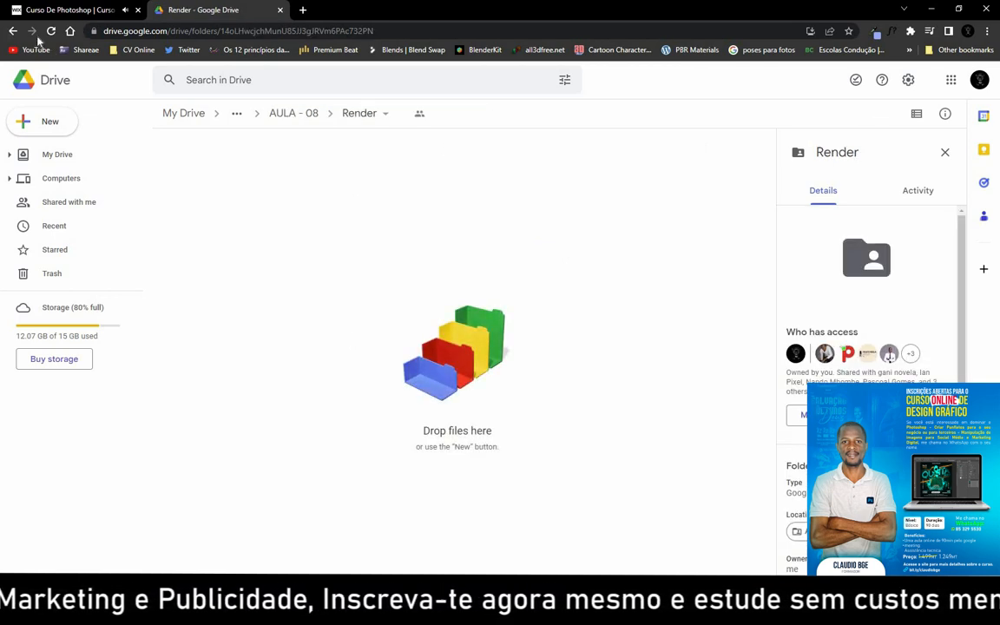
{"action": "left_click", "coordinate": [293, 113]}
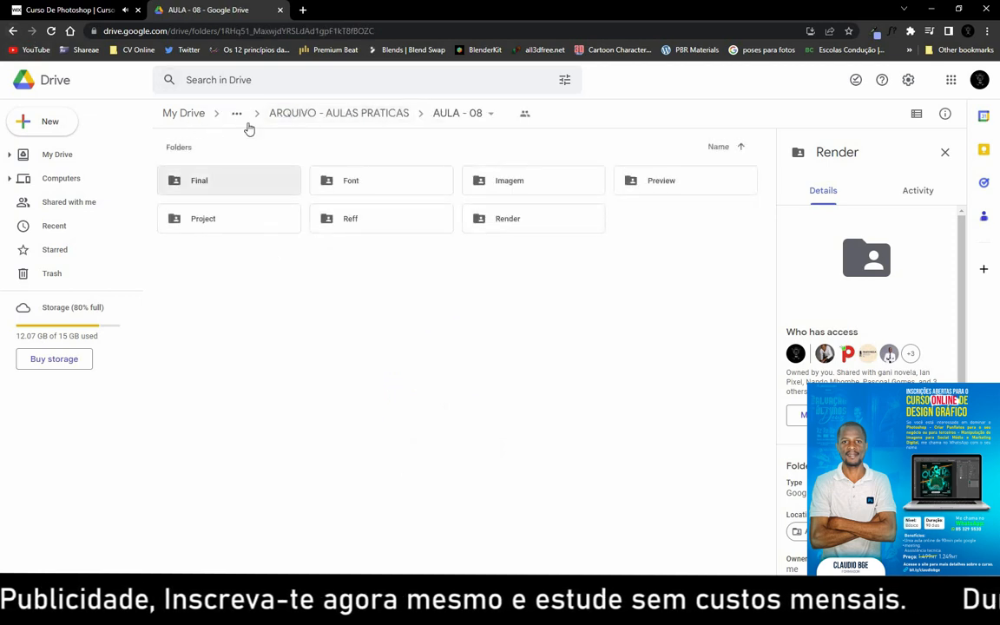
{"action": "left_click", "coordinate": [280, 114]}
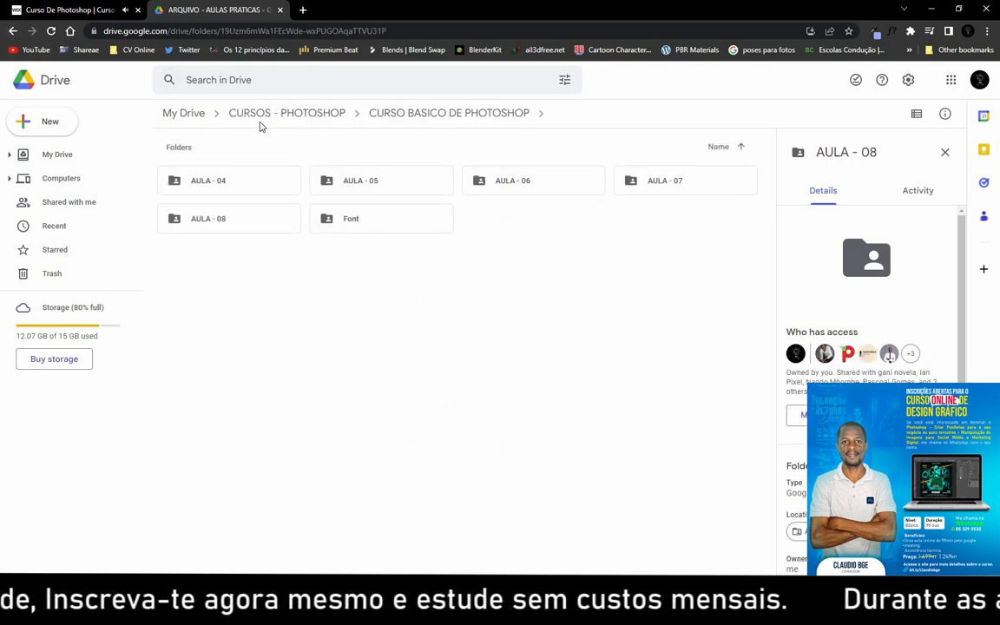
{"action": "left_click", "coordinate": [379, 118]}
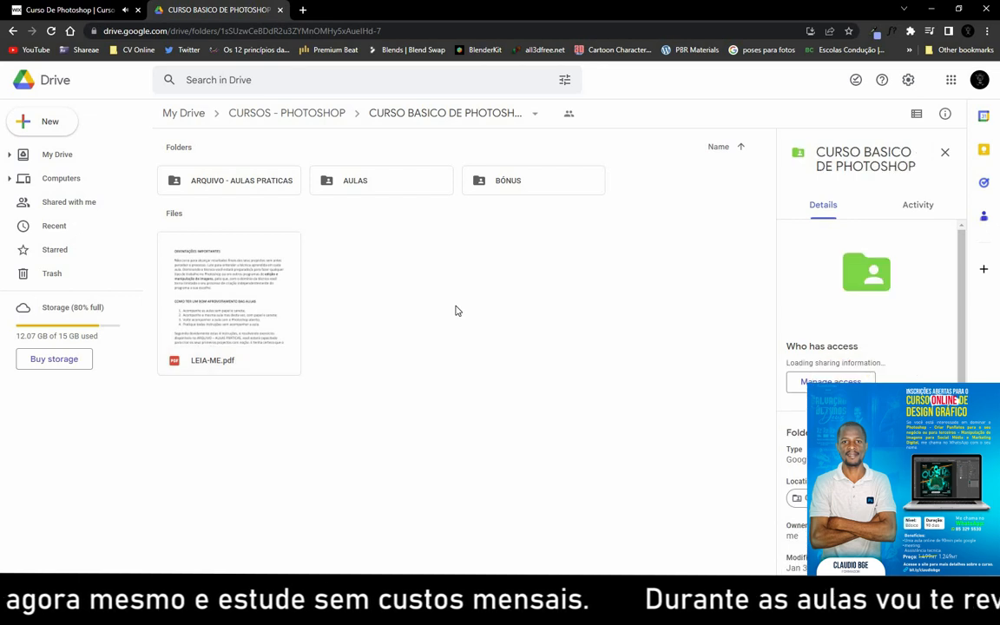
Switch to the course web page, pause the instruction video and highlight the number 500 in the sentence about available places.
{"action": "left_click", "coordinate": [79, 10]}
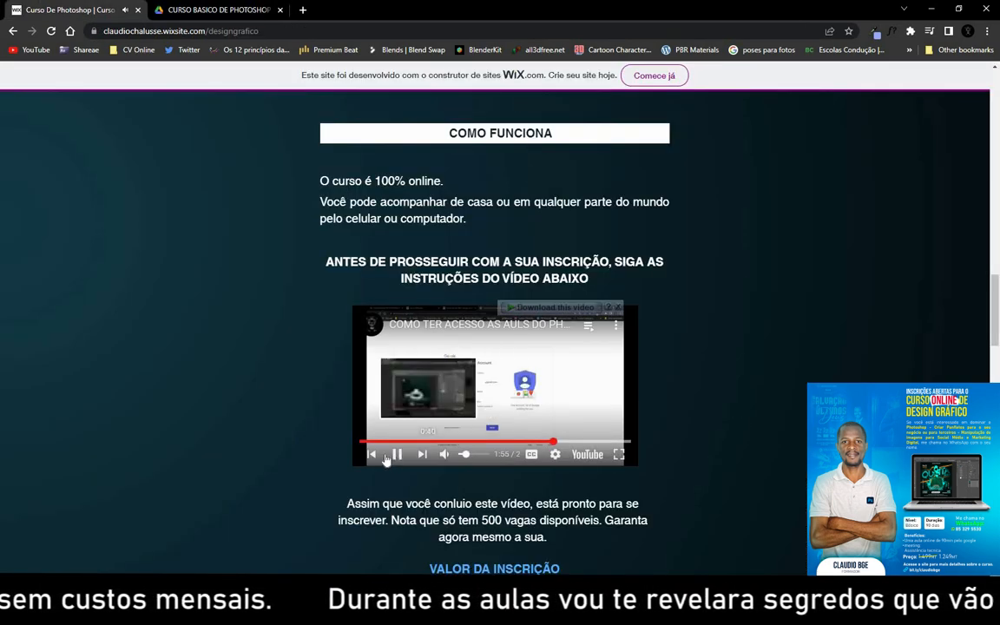
{"action": "left_click", "coordinate": [396, 454]}
{"action": "scroll", "coordinate": [597, 427], "scroll_direction": "down", "scroll_amount": 2}
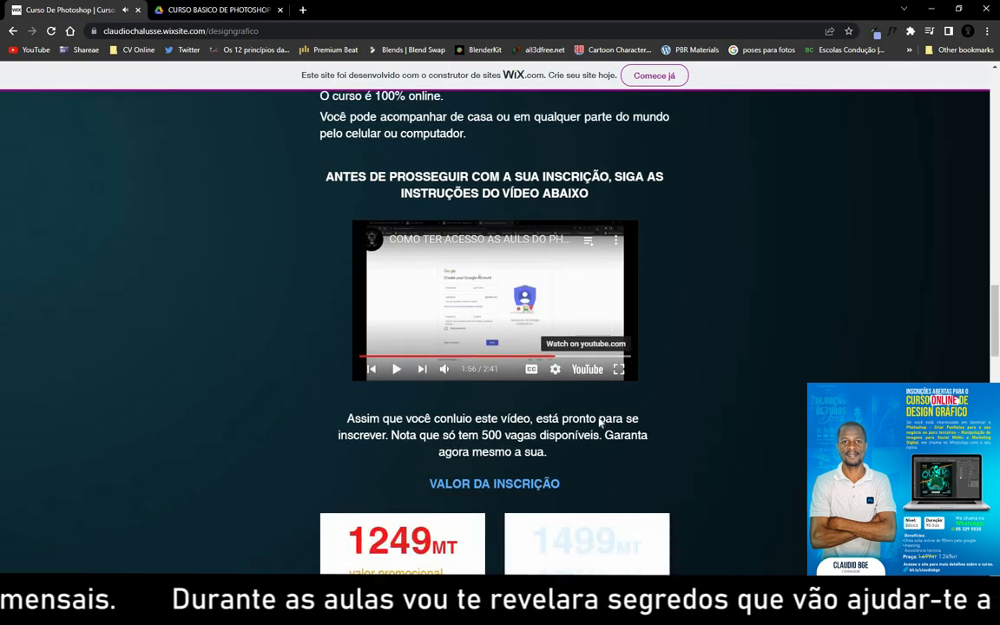
{"action": "scroll", "coordinate": [507, 347], "scroll_direction": "down", "scroll_amount": 1}
{"action": "double_click", "coordinate": [491, 341]}
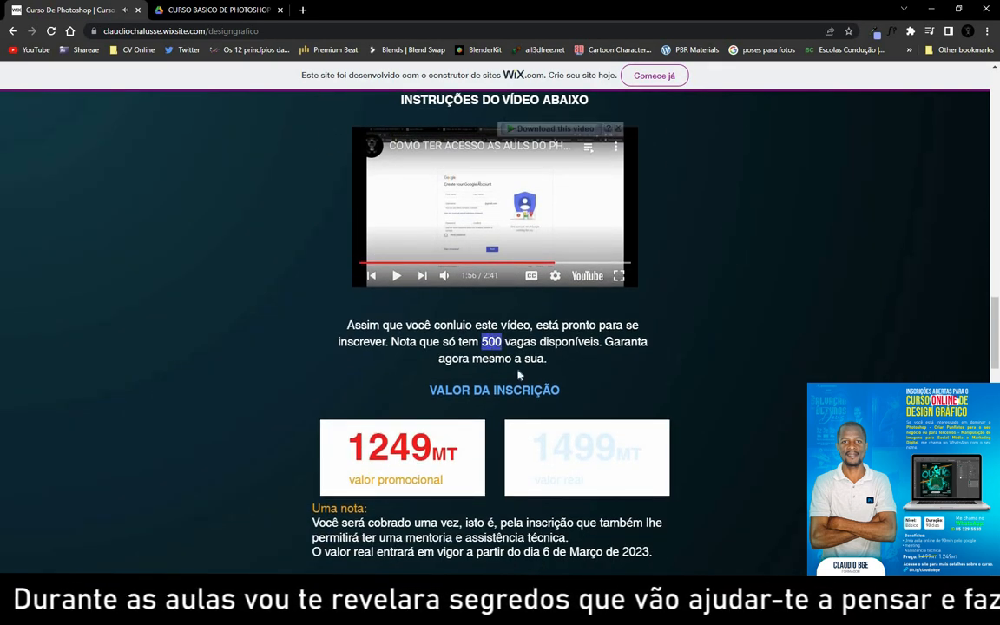
Review the VALOR DA INSCRIÇÃO section and highlight the date "6 de Março" in its note.
{"action": "scroll", "coordinate": [495, 347], "scroll_direction": "down", "scroll_amount": 2}
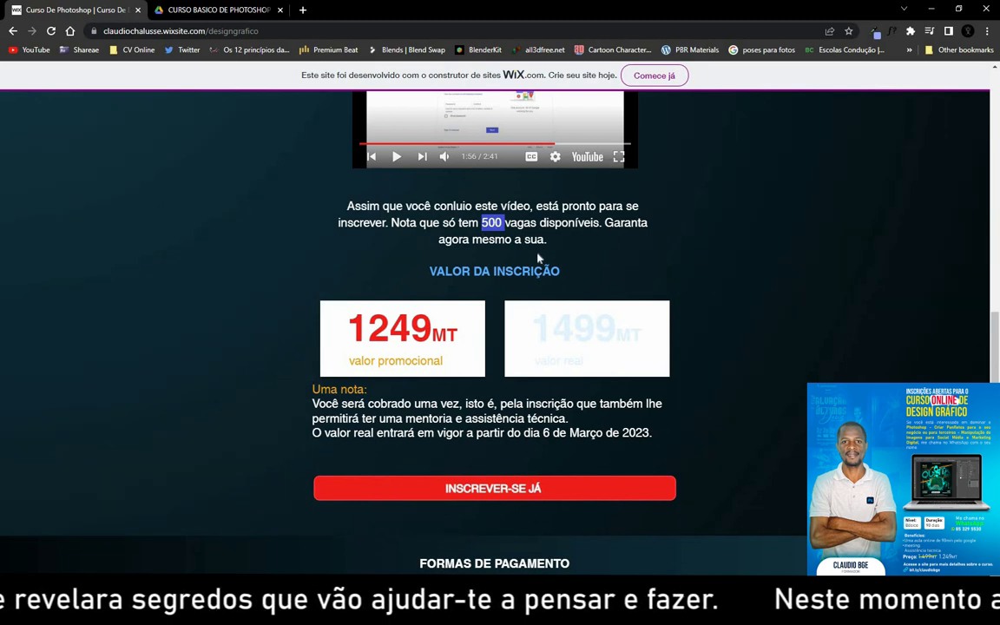
{"action": "scroll", "coordinate": [538, 258], "scroll_direction": "down", "scroll_amount": 1}
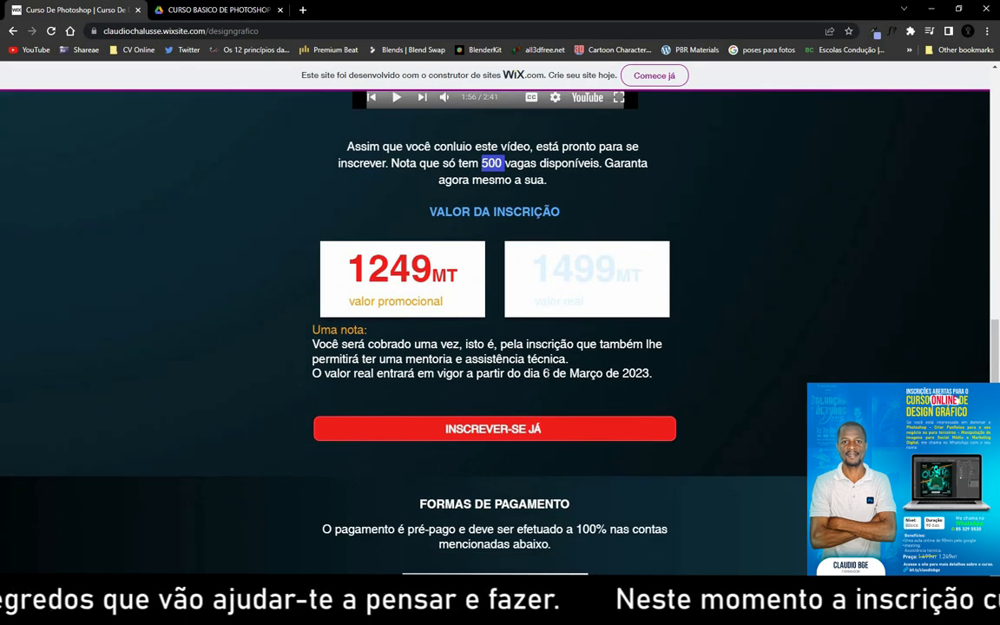
{"action": "left_click_drag", "start_coordinate": [603, 374], "coordinate": [541, 373]}
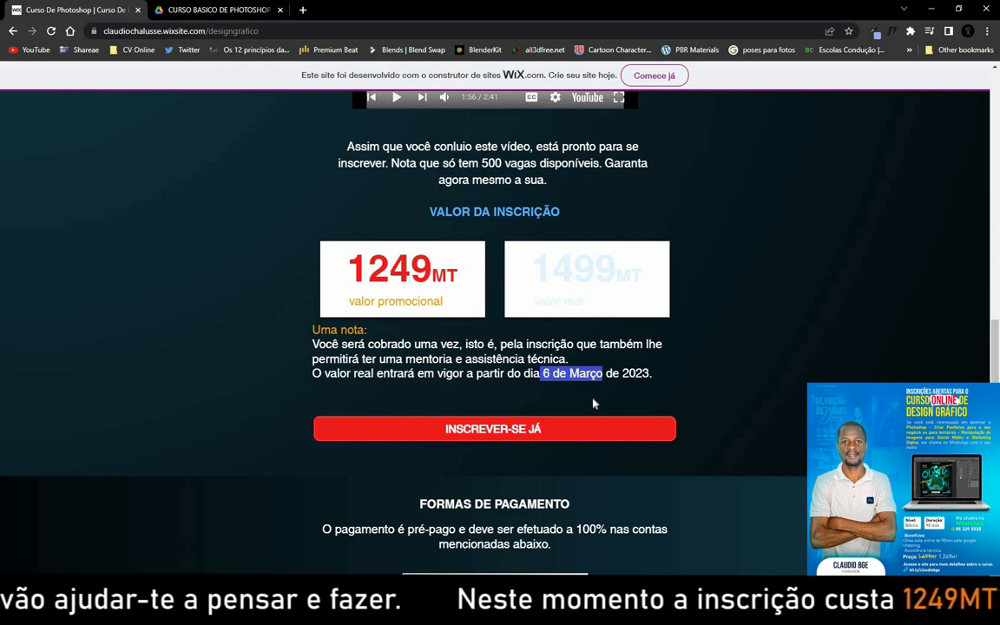
Highlight the real enrolment price of 1499MT and review the FORMAS DE PAGAMENTO section of the course page.
{"action": "left_click_drag", "start_coordinate": [532, 259], "coordinate": [624, 336]}
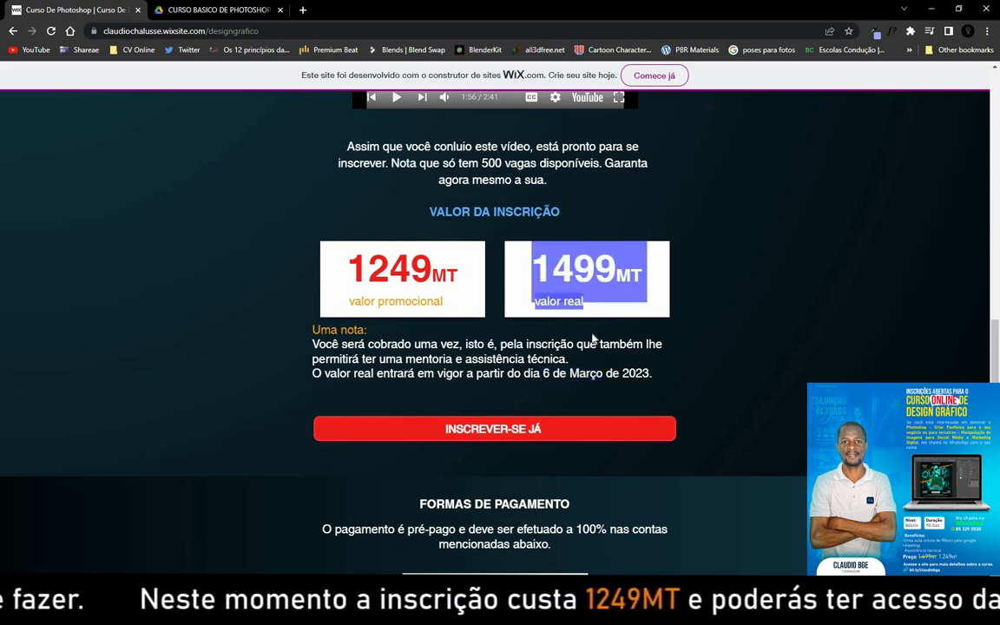
{"action": "scroll", "coordinate": [592, 337], "scroll_direction": "down", "scroll_amount": 1}
{"action": "scroll", "coordinate": [593, 337], "scroll_direction": "down", "scroll_amount": 5}
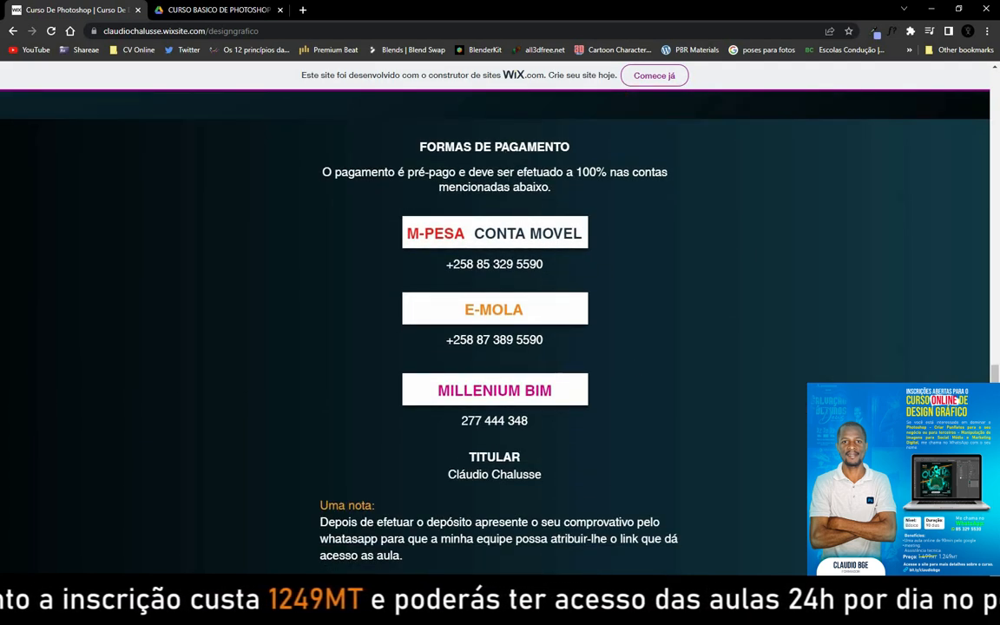
{"action": "scroll", "coordinate": [499, 211], "scroll_direction": "down", "scroll_amount": 4}
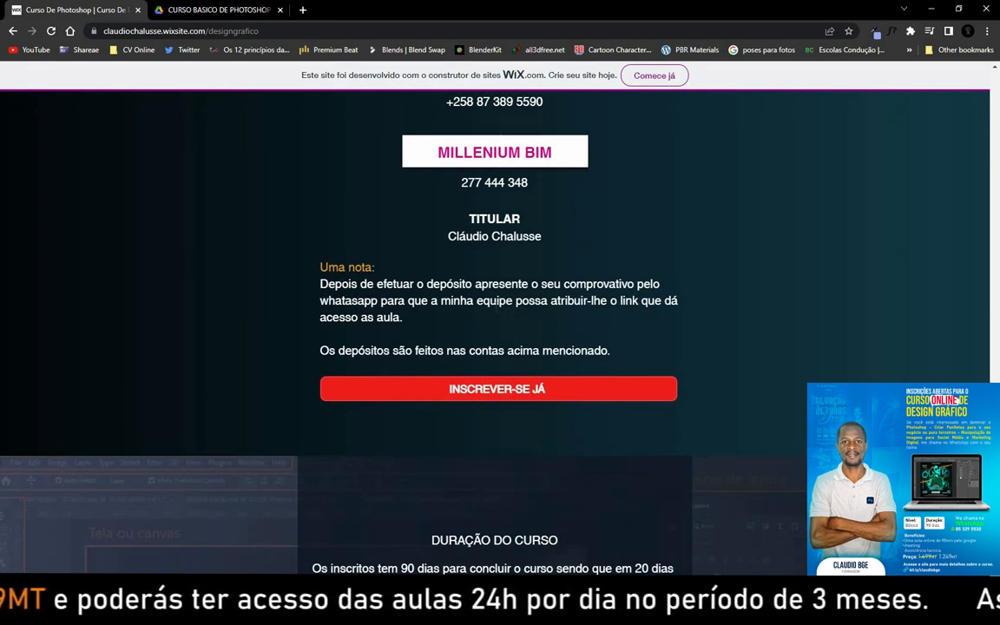
{"action": "scroll", "coordinate": [514, 211], "scroll_direction": "up", "scroll_amount": 3}
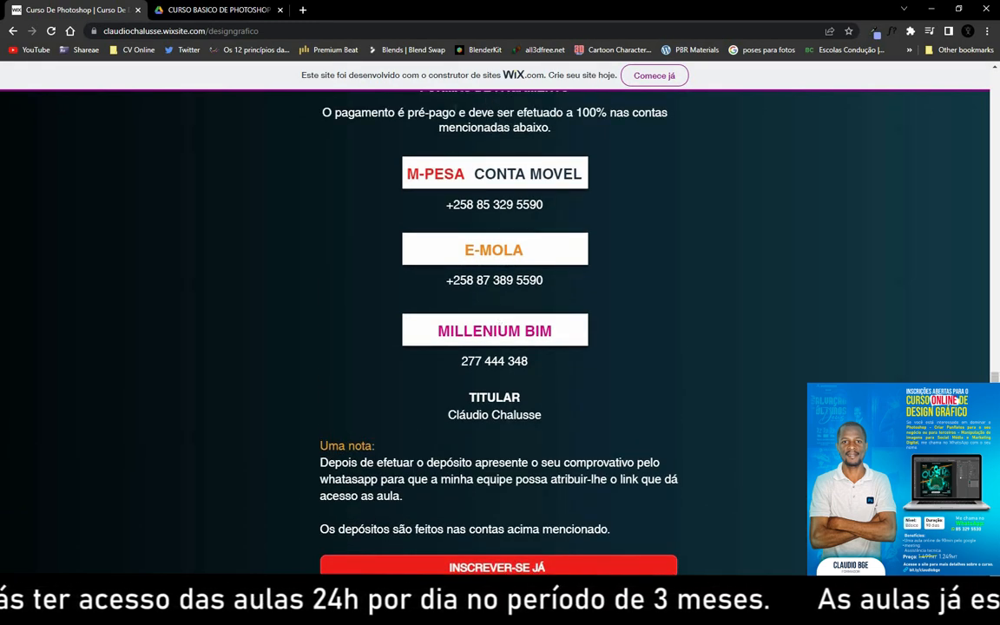
{"action": "scroll", "coordinate": [380, 403], "scroll_direction": "down", "scroll_amount": 2}
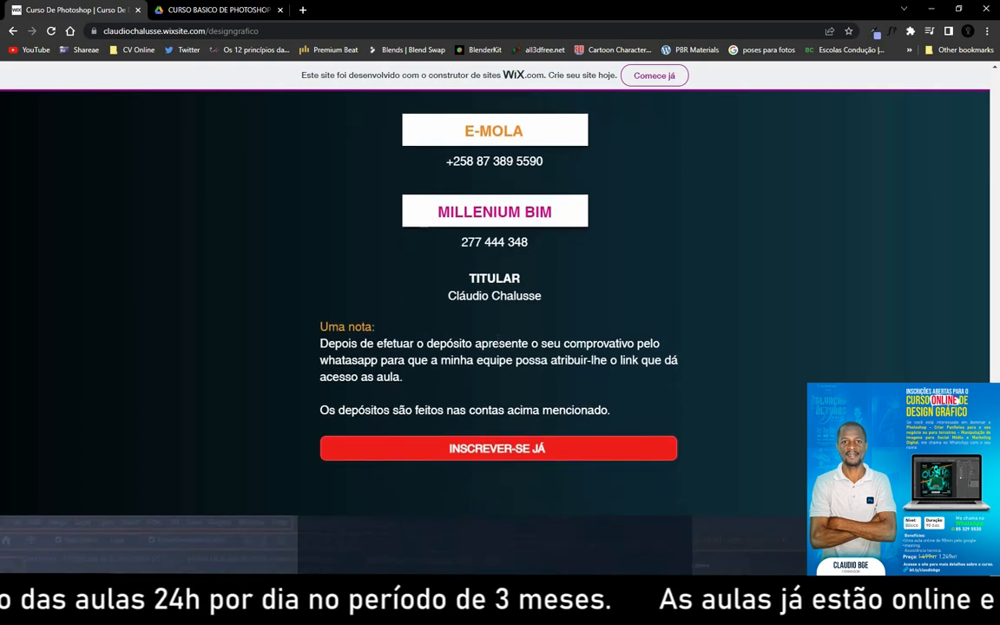
Review the DURAÇÃO DO CURSO, BENEFÍCIOS and GARANTIA sections of the course page.
{"action": "scroll", "coordinate": [500, 329], "scroll_direction": "down", "scroll_amount": 3}
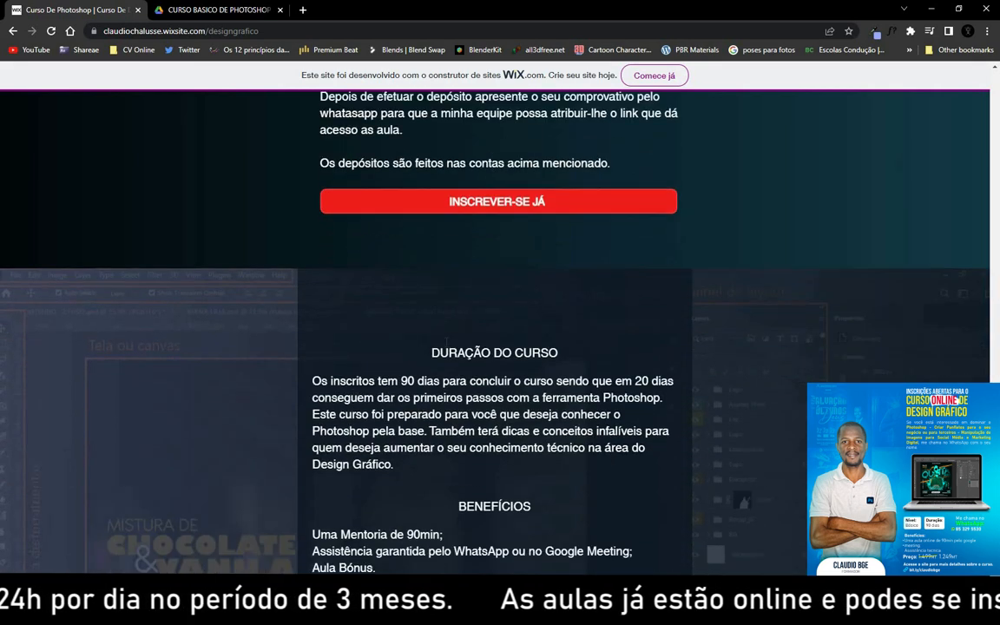
{"action": "scroll", "coordinate": [458, 333], "scroll_direction": "down", "scroll_amount": 1}
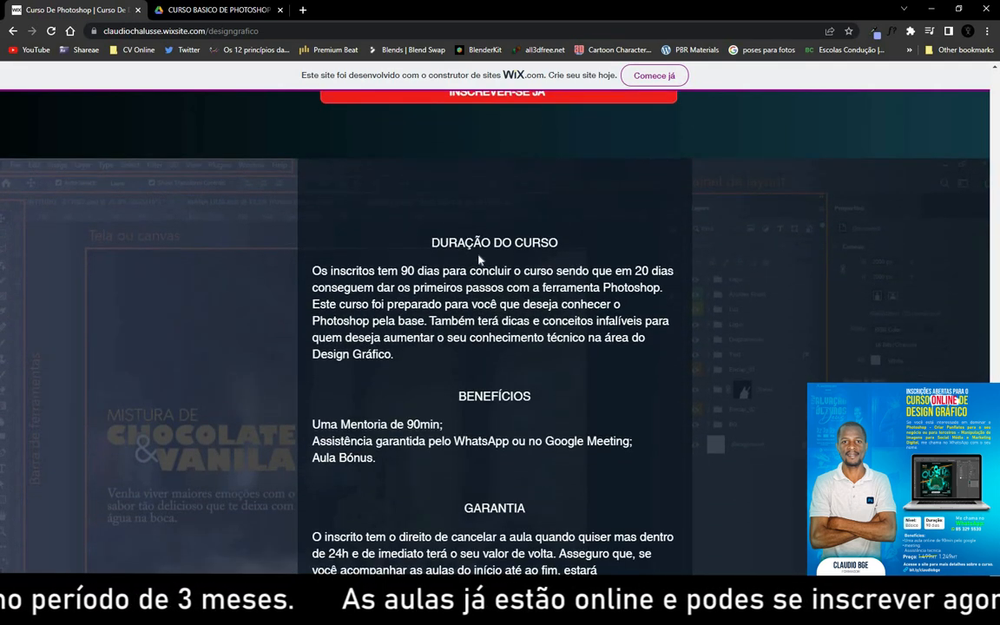
{"action": "scroll", "coordinate": [458, 363], "scroll_direction": "down", "scroll_amount": 2}
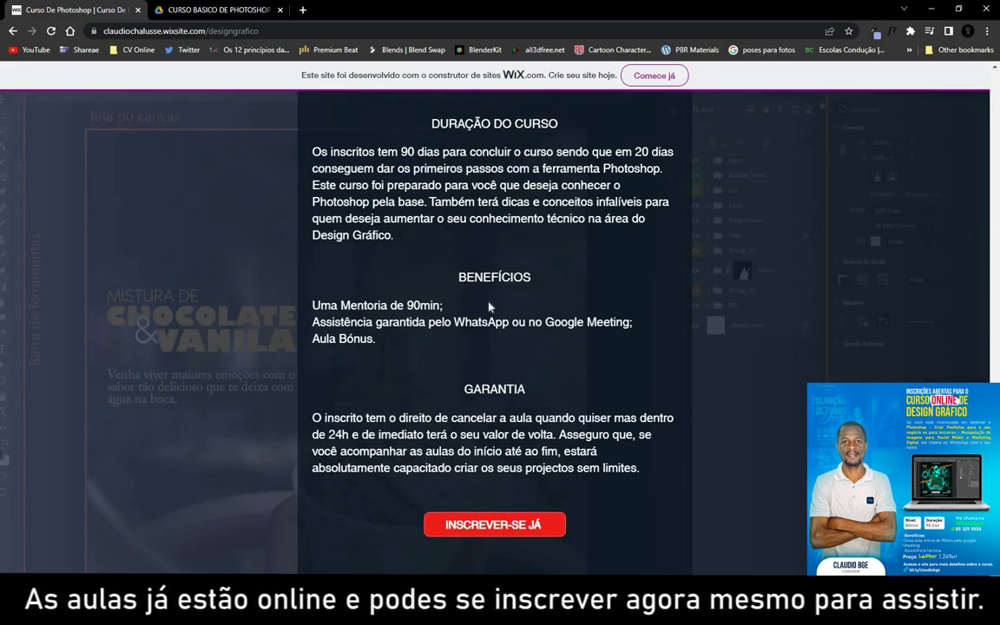
Browse the MEUS PROJECTOS gallery on the course page, moving its carousel back and forth.
{"action": "scroll", "coordinate": [490, 306], "scroll_direction": "down", "scroll_amount": 2}
{"action": "scroll", "coordinate": [474, 317], "scroll_direction": "down", "scroll_amount": 4}
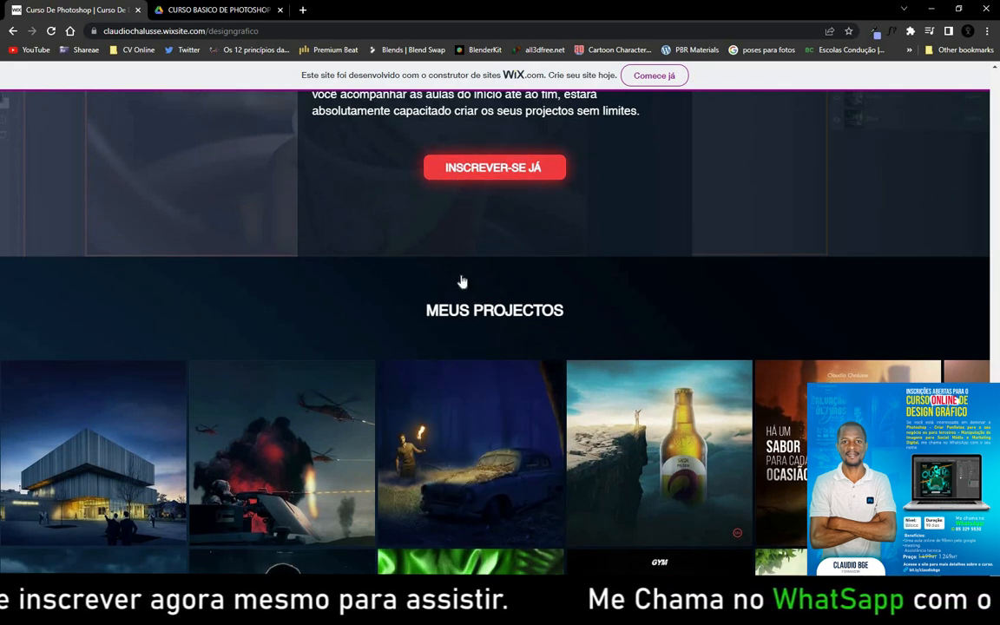
{"action": "scroll", "coordinate": [460, 281], "scroll_direction": "down", "scroll_amount": 2}
{"action": "scroll", "coordinate": [558, 213], "scroll_direction": "down", "scroll_amount": 3}
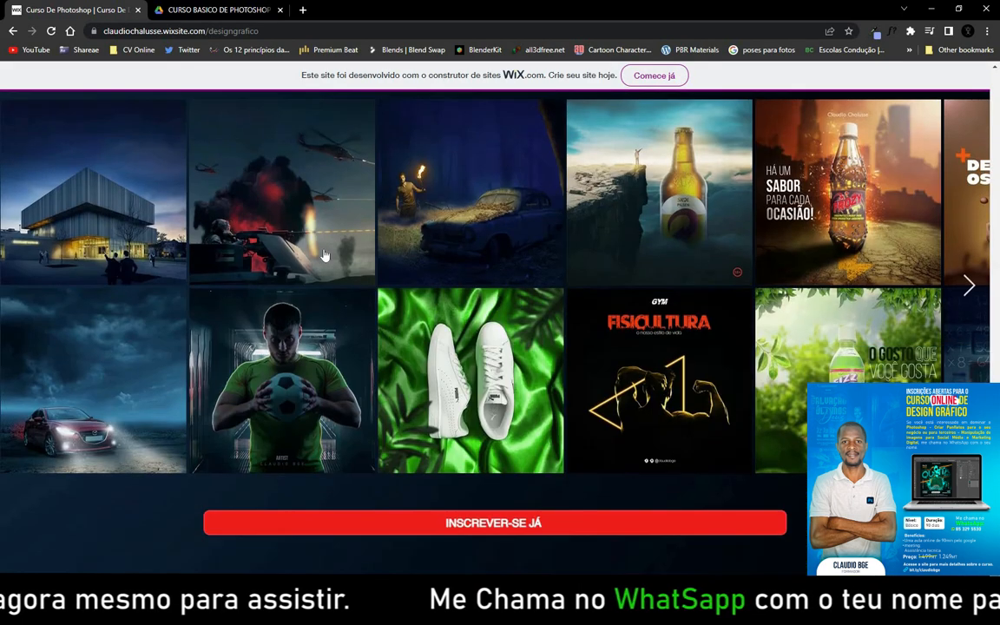
{"action": "scroll", "coordinate": [290, 328], "scroll_direction": "up", "scroll_amount": 2}
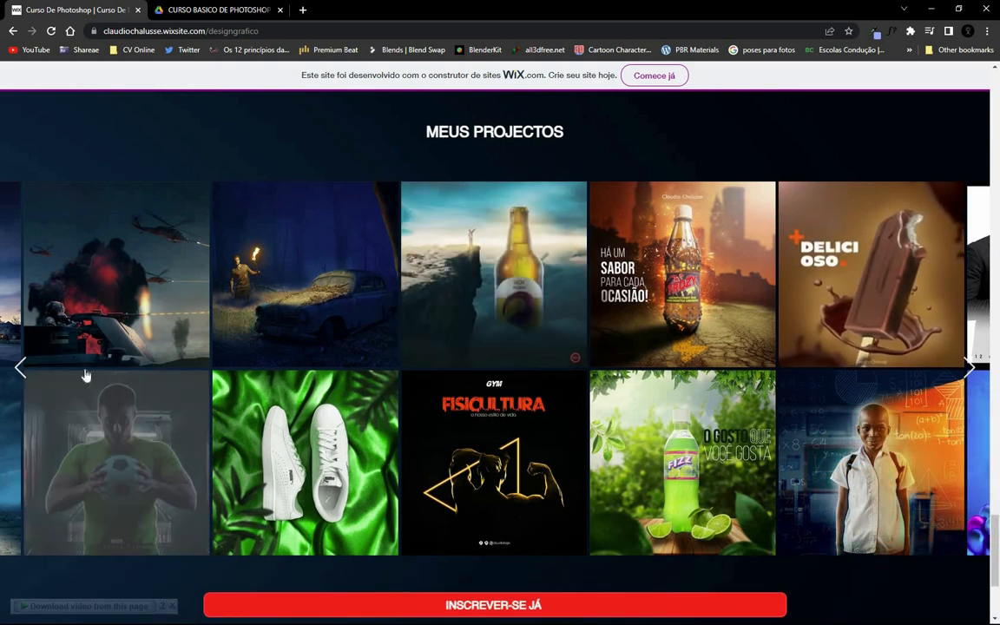
{"action": "left_click", "coordinate": [19, 369]}
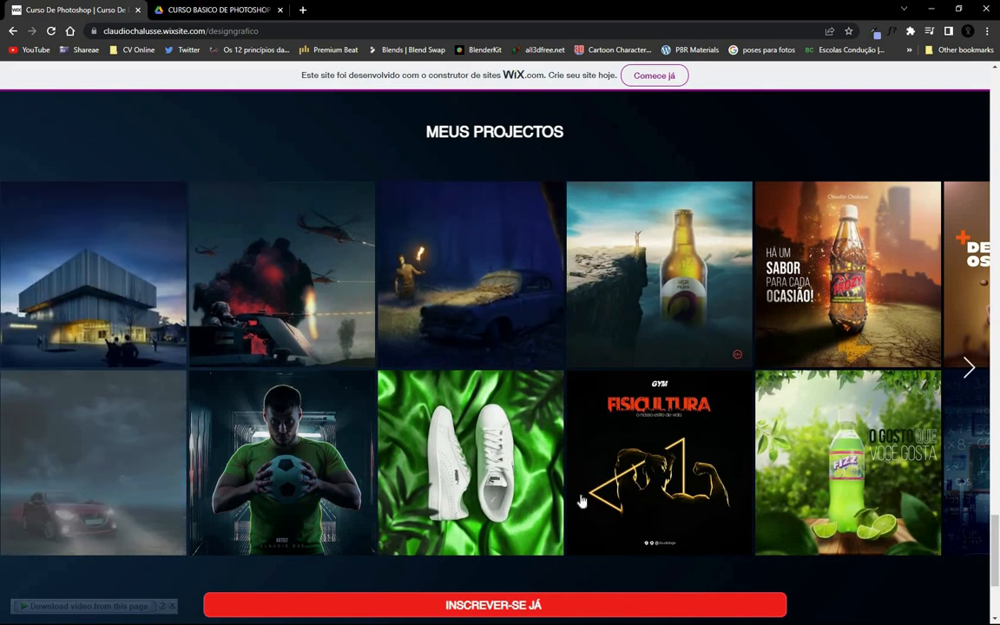
{"action": "left_click", "coordinate": [968, 367]}
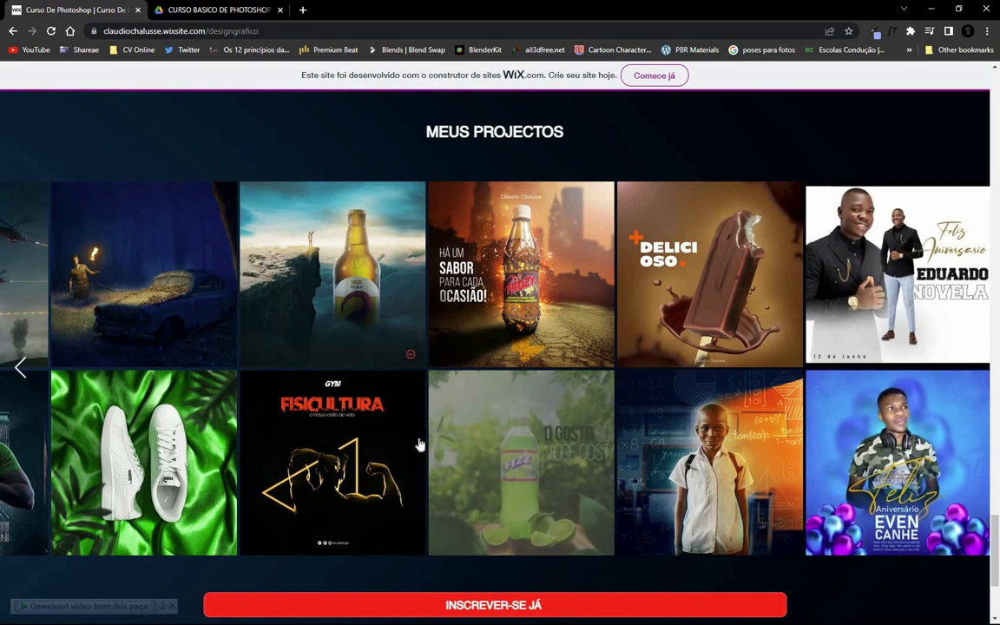
View the course page's footer with the terms and contacts, and return to the beginning of the page.
{"action": "scroll", "coordinate": [438, 461], "scroll_direction": "down", "scroll_amount": 4}
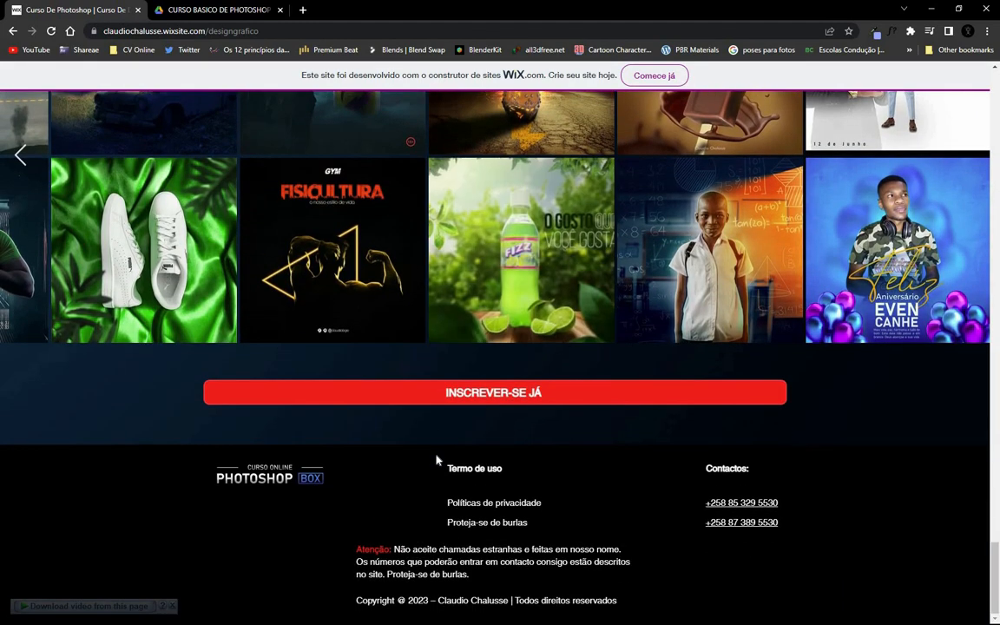
{"action": "scroll", "coordinate": [437, 460], "scroll_direction": "up", "scroll_amount": 2}
{"action": "scroll", "coordinate": [297, 540], "scroll_direction": "down", "scroll_amount": 1}
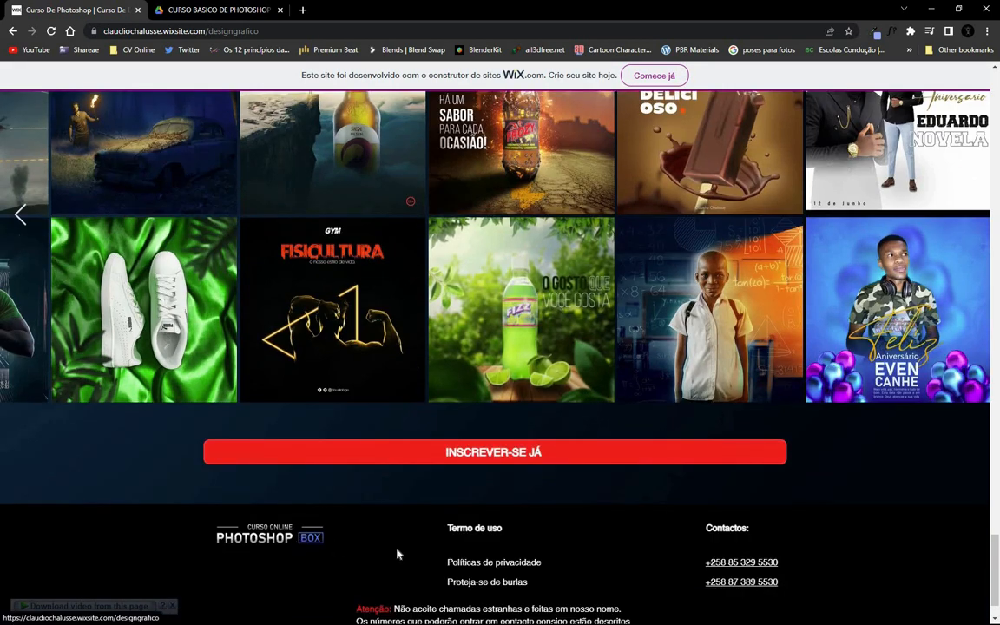
{"action": "scroll", "coordinate": [604, 527], "scroll_direction": "down", "scroll_amount": 1}
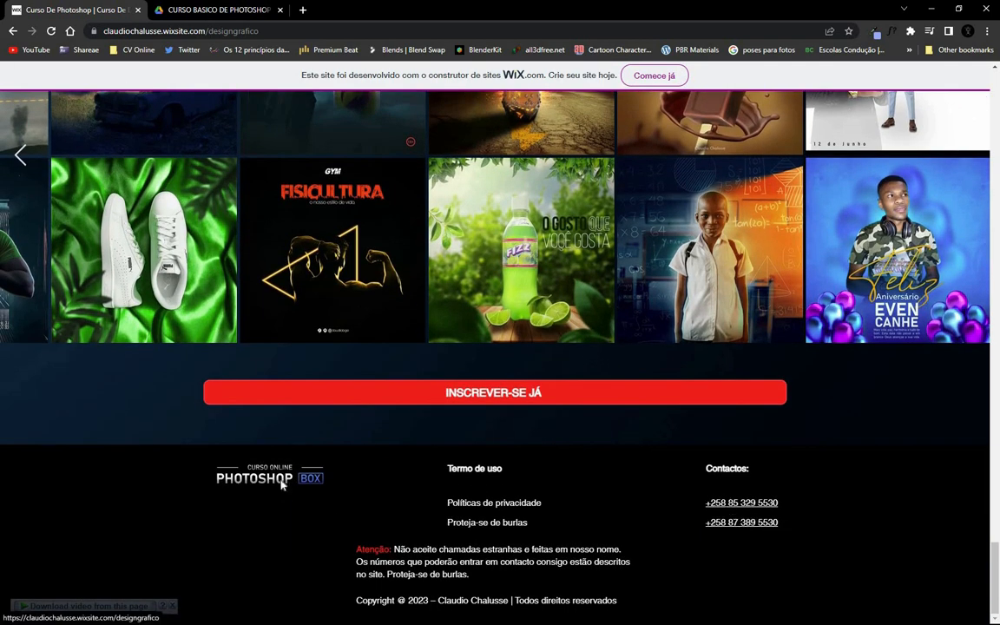
{"action": "scroll", "coordinate": [281, 482], "scroll_direction": "up", "scroll_amount": 10}
{"action": "scroll", "coordinate": [282, 486], "scroll_direction": "up", "scroll_amount": 15}
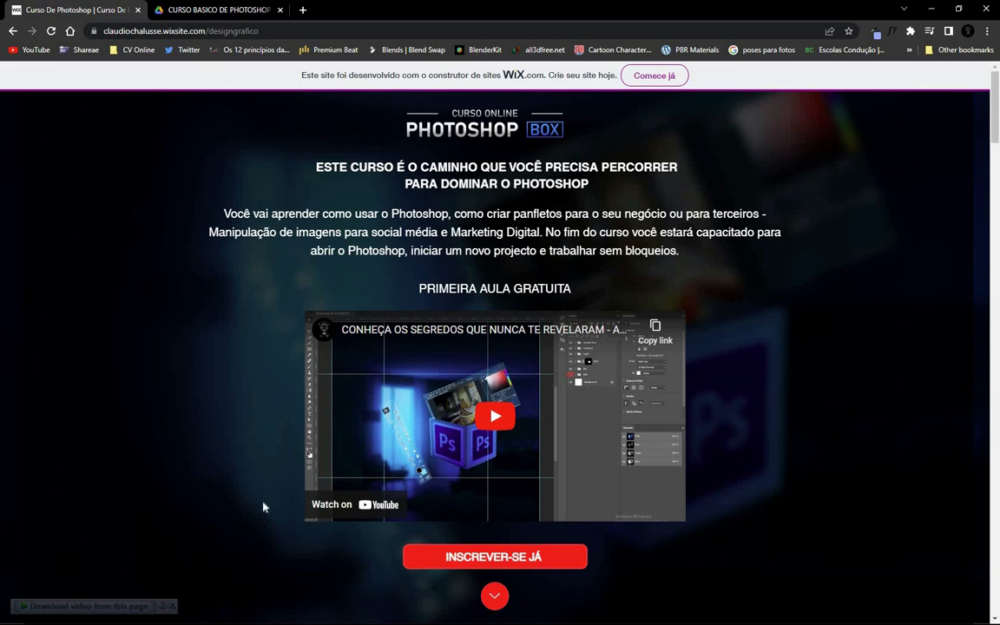
Switch to Photoshop, commit the ring ellipse's 30° rotation and check the planet icon in the tvcabo.pdf reference.
{"action": "key", "text": "super"}
{"action": "left_click", "coordinate": [191, 614]}
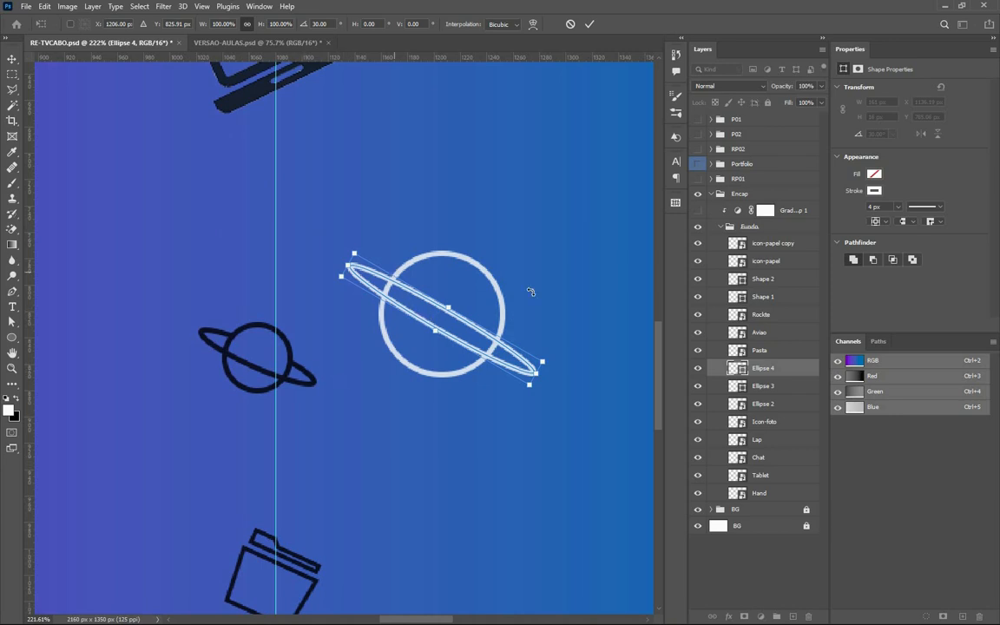
{"action": "left_click", "coordinate": [592, 27]}
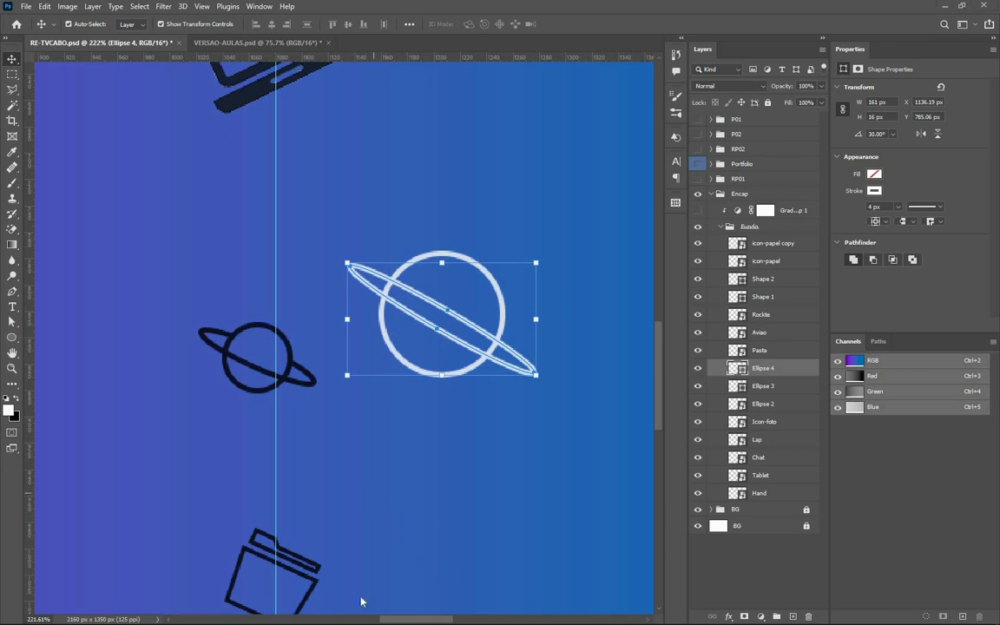
{"action": "key", "text": "super"}
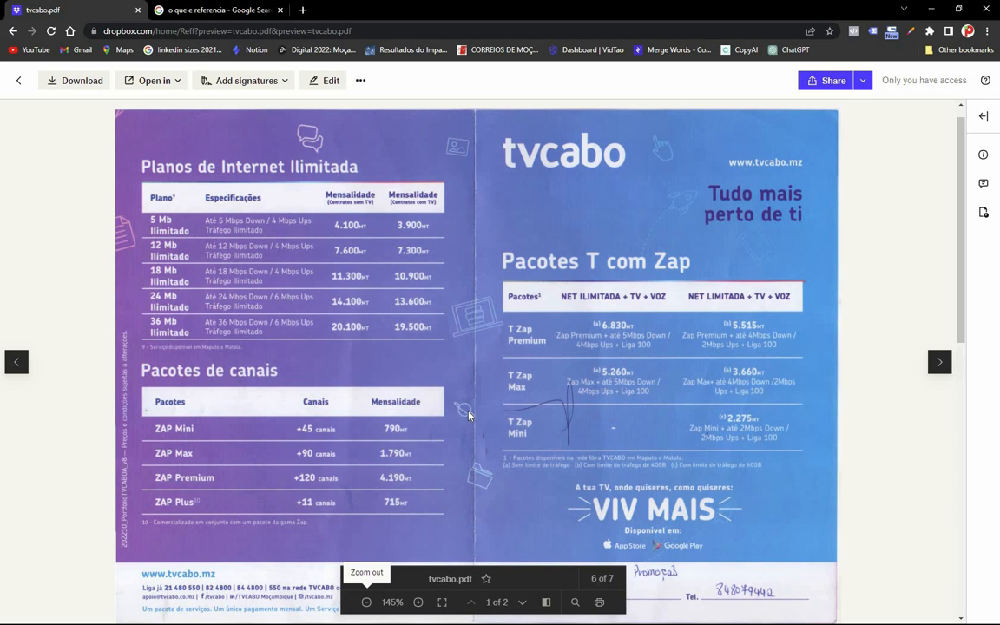
{"action": "key", "text": "super"}
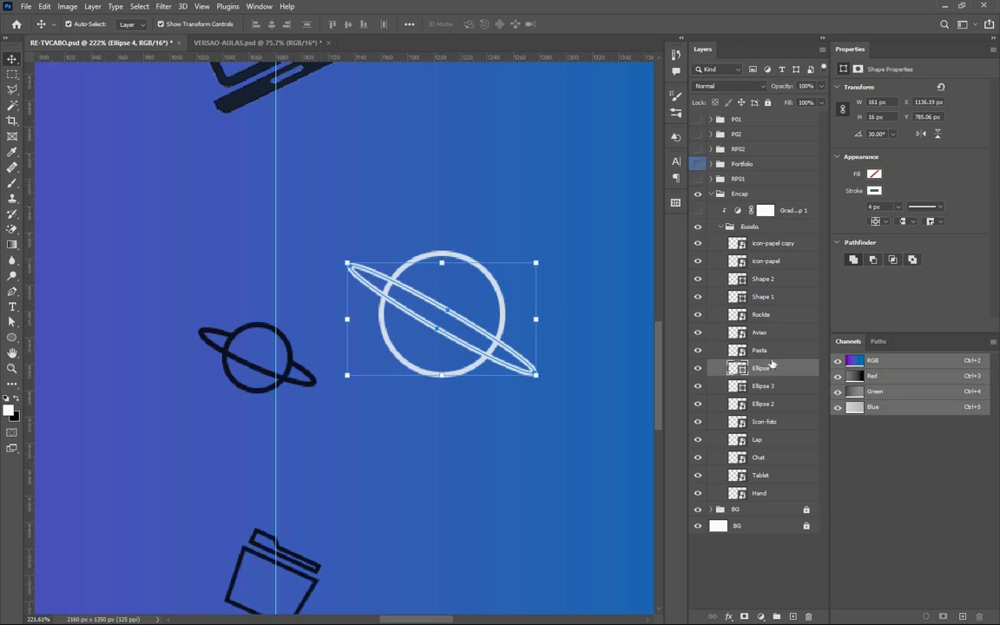
{"action": "left_click_drag", "start_coordinate": [433, 200], "coordinate": [518, 401]}
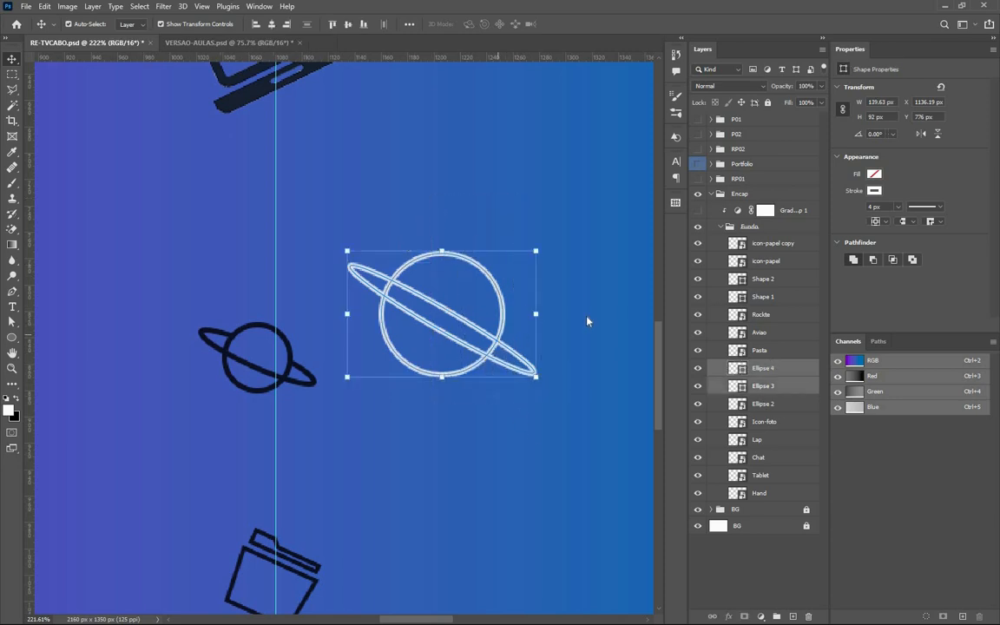
{"action": "right_click", "coordinate": [500, 337]}
{"action": "right_click", "coordinate": [789, 363]}
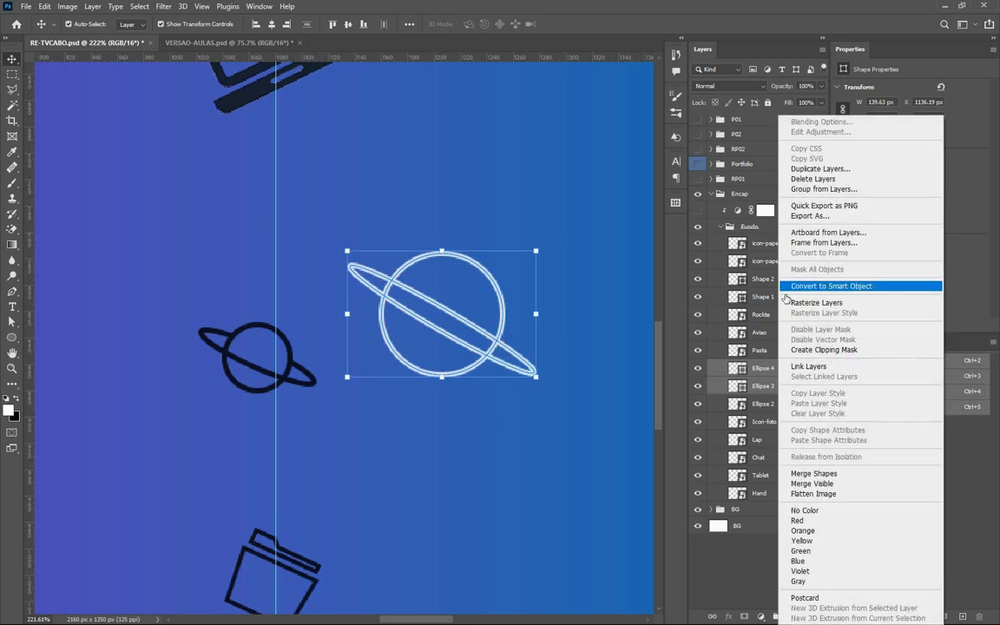
{"action": "left_click", "coordinate": [772, 259]}
{"action": "left_click", "coordinate": [743, 615]}
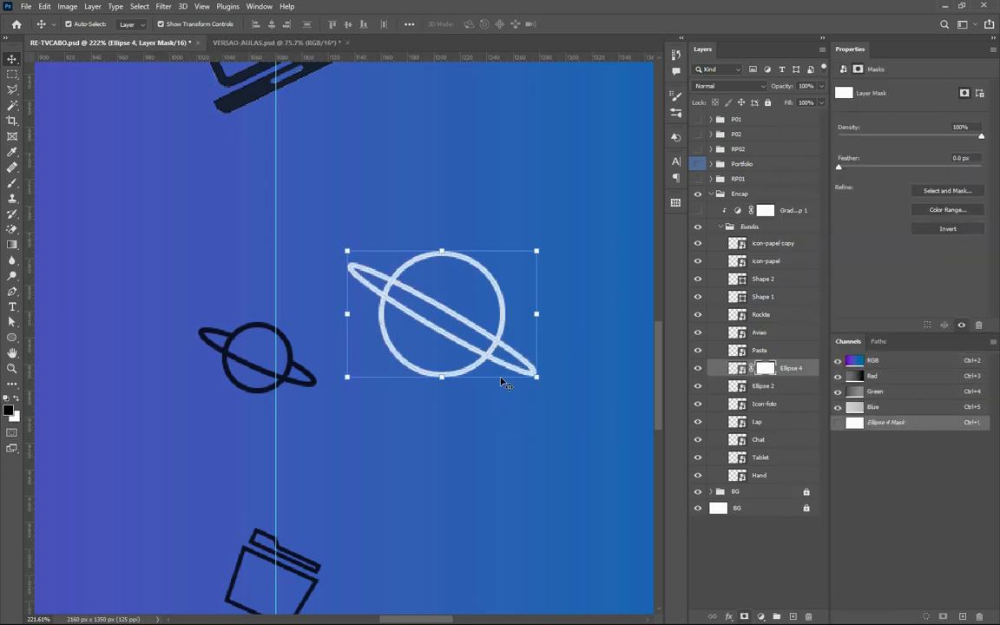
{"action": "scroll", "coordinate": [510, 337], "scroll_direction": "up", "scroll_amount": 1}
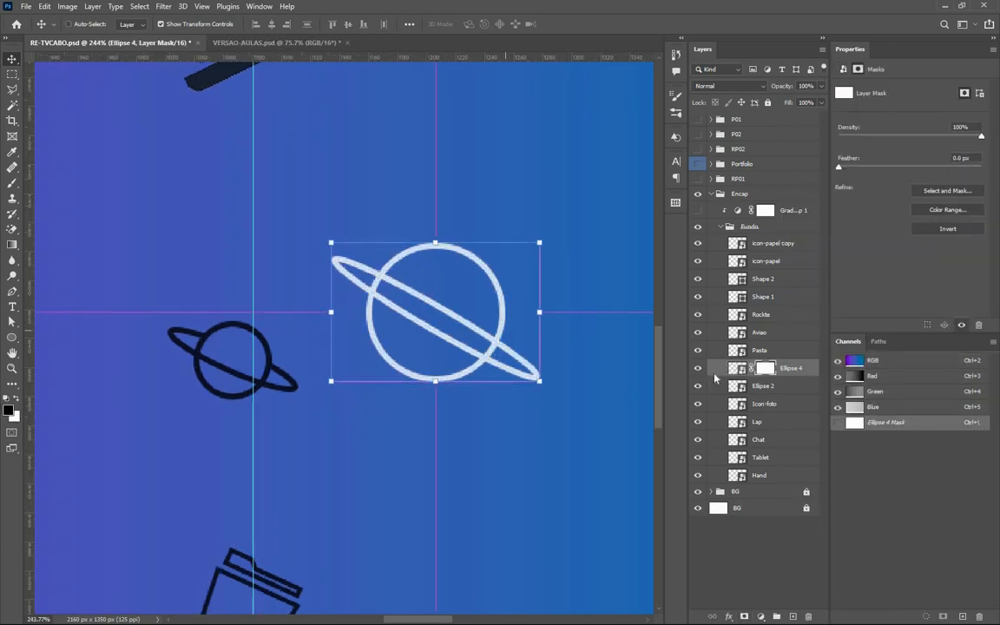
{"action": "key", "text": "ctrl+z"}
{"action": "key", "text": "ctrl+z"}
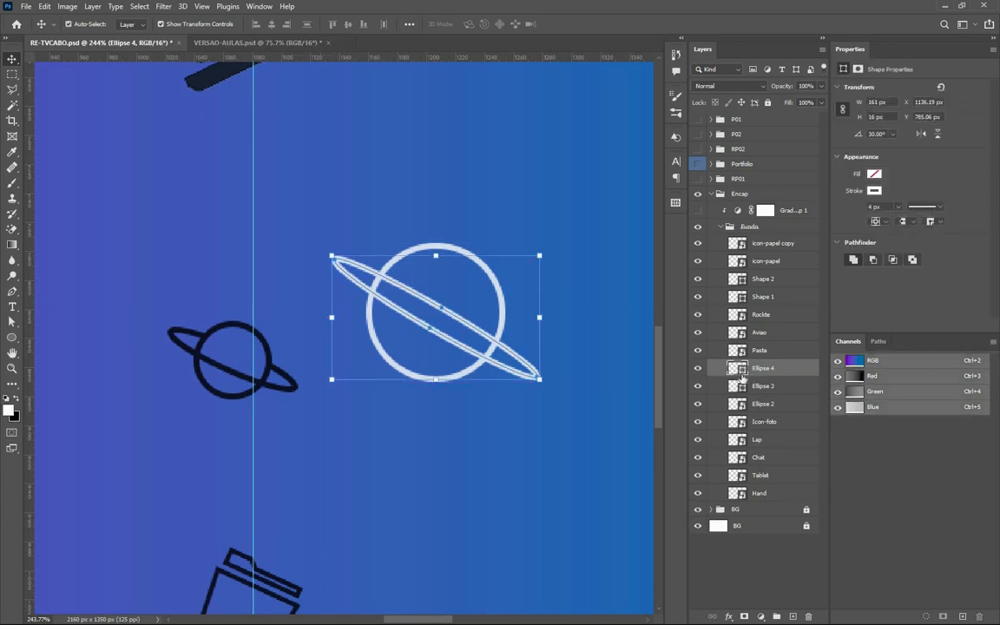
Add a layer mask to Ellipse 4 and paint black with a 14 px brush to hide the ring's upper line inside the circle.
{"action": "left_click", "coordinate": [746, 386]}
{"action": "left_click", "coordinate": [753, 371]}
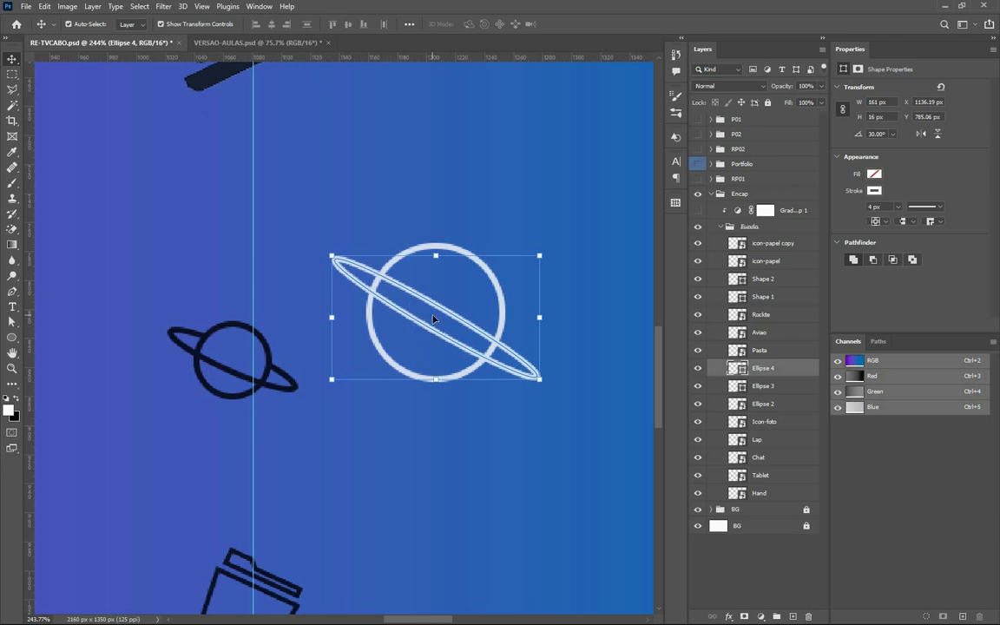
{"action": "left_click", "coordinate": [743, 616]}
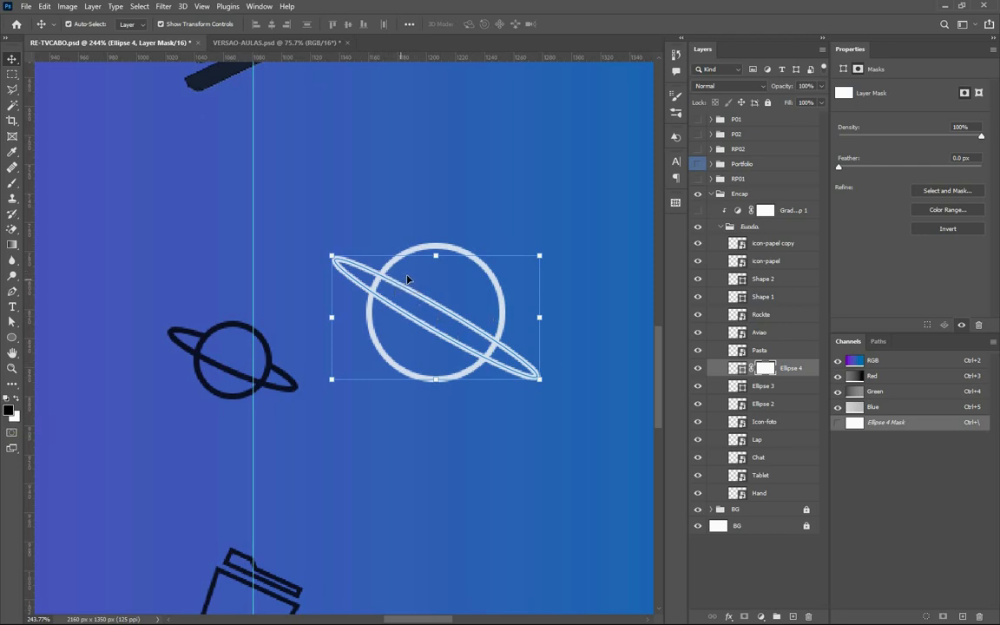
{"action": "left_click", "coordinate": [12, 183]}
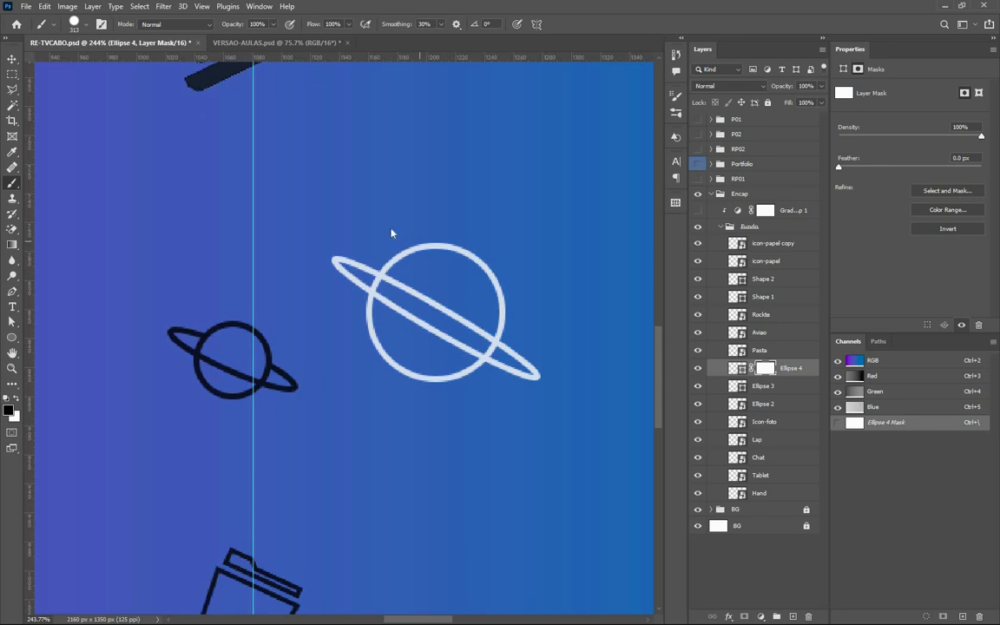
{"action": "left_click_drag", "start_coordinate": [442, 237], "coordinate": [233, 209]}
{"action": "mouse_move", "coordinate": [390, 264]}
{"action": "left_mouse_down"}
{"action": "mouse_move", "coordinate": [390, 277]}
{"action": "mouse_move", "coordinate": [487, 338]}
{"action": "left_mouse_up"}
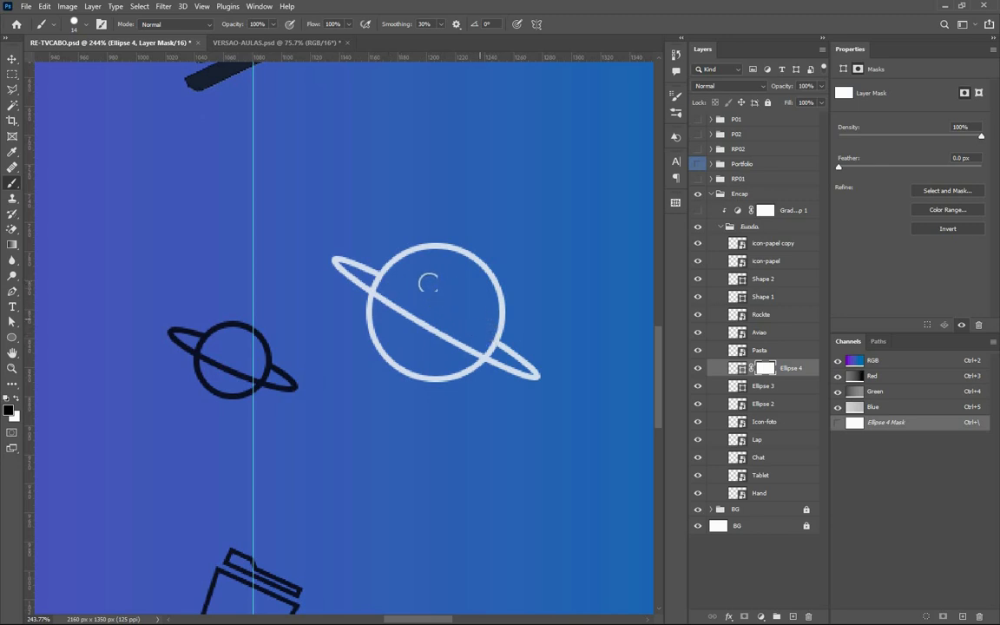
Convert the Ellipse 4 and Ellipse 3 layers into one smart object for the planet icon, then deselect it.
{"action": "scroll", "coordinate": [433, 285], "scroll_direction": "down", "scroll_amount": 3}
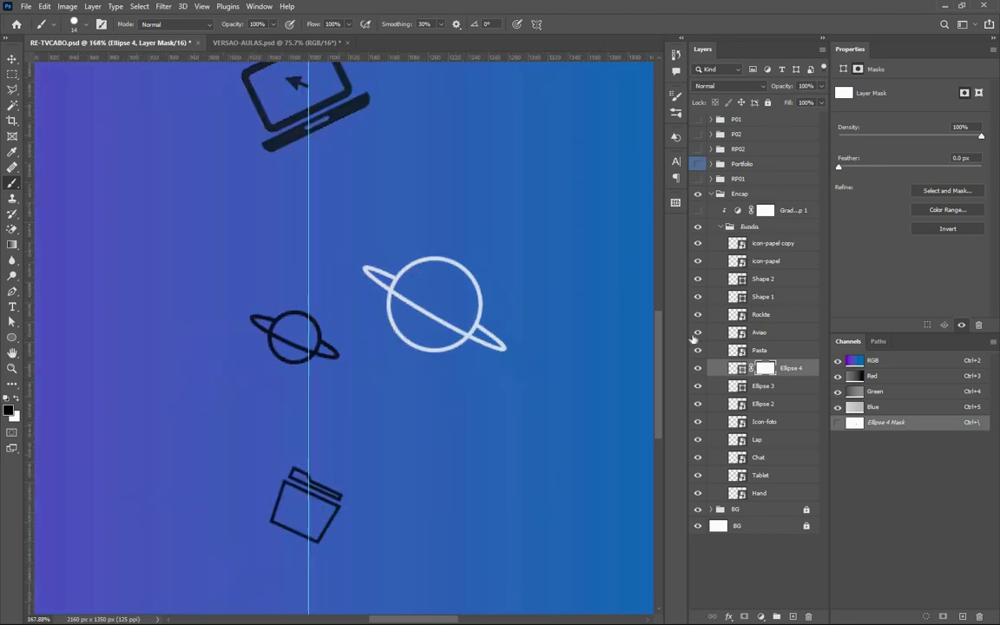
{"action": "left_click", "coordinate": [11, 59]}
{"action": "left_click_drag", "start_coordinate": [524, 401], "coordinate": [342, 229]}
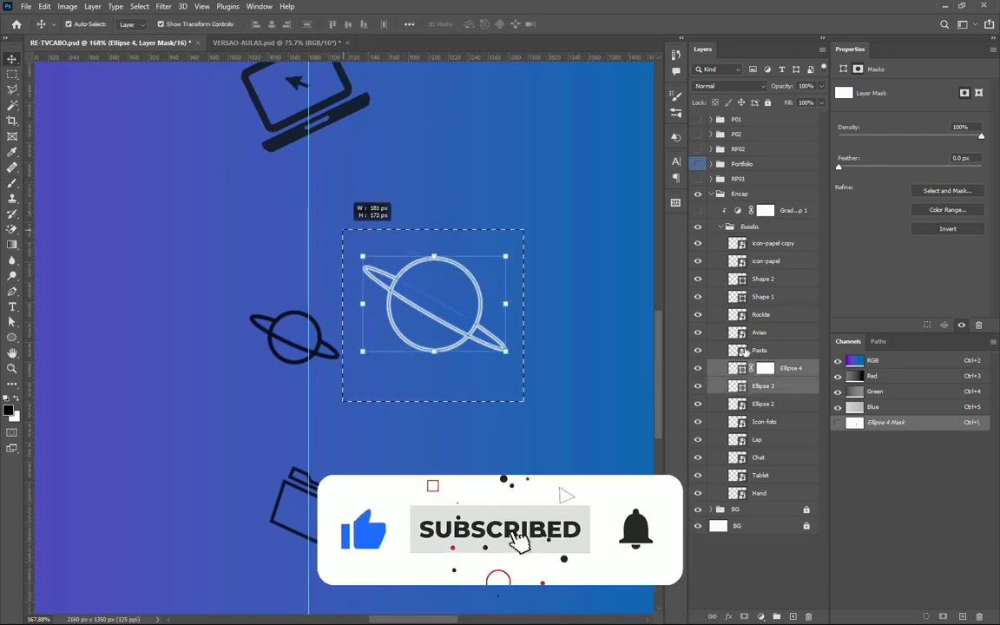
{"action": "right_click", "coordinate": [791, 377]}
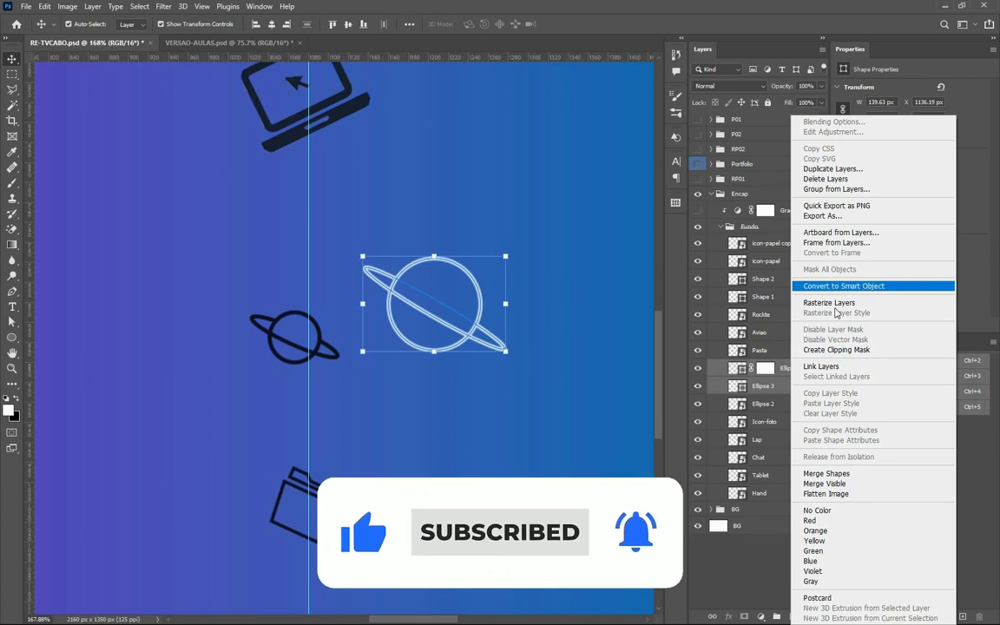
{"action": "left_click", "coordinate": [843, 285]}
{"action": "left_click_drag", "start_coordinate": [535, 352], "coordinate": [528, 308]}
{"action": "key", "text": "ctrl+z"}
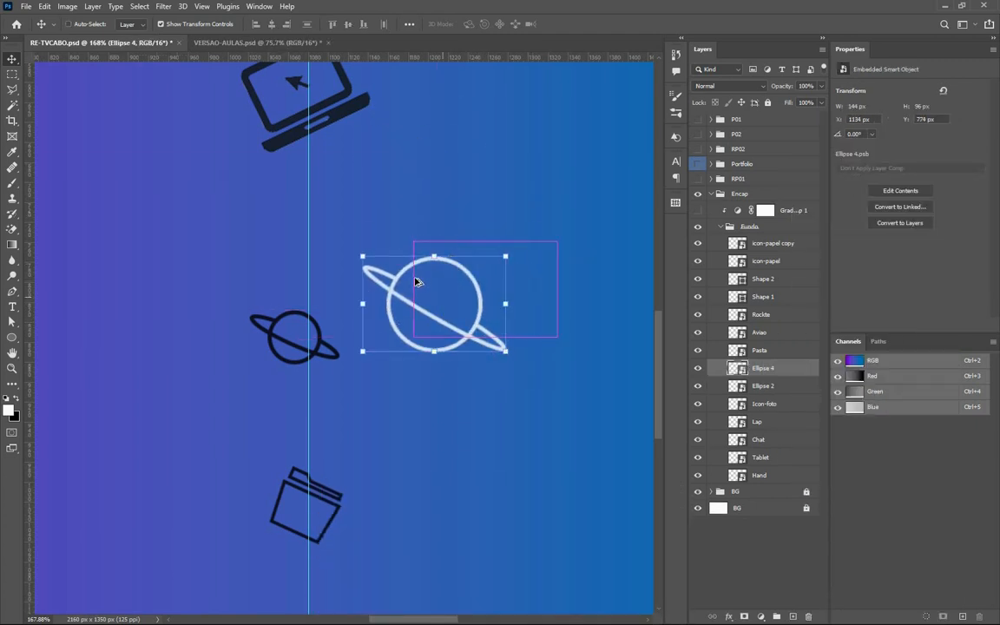
{"action": "scroll", "coordinate": [430, 321], "scroll_direction": "down", "scroll_amount": 3}
{"action": "left_click", "coordinate": [428, 320], "text": "ctrl"}
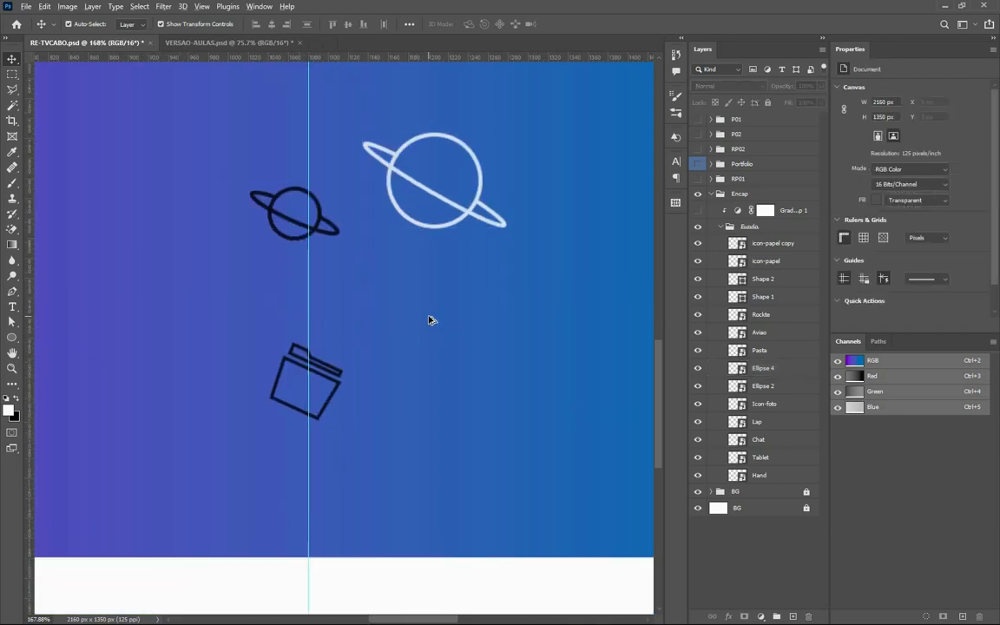
Draw an unfilled rectangle about 87 × 65 px with a 3 px white stroke beside the black folder icon.
{"action": "scroll", "coordinate": [429, 320], "scroll_direction": "down", "scroll_amount": 9}
{"action": "scroll", "coordinate": [407, 275], "scroll_direction": "up", "scroll_amount": 1}
{"action": "scroll", "coordinate": [407, 274], "scroll_direction": "down", "scroll_amount": 5}
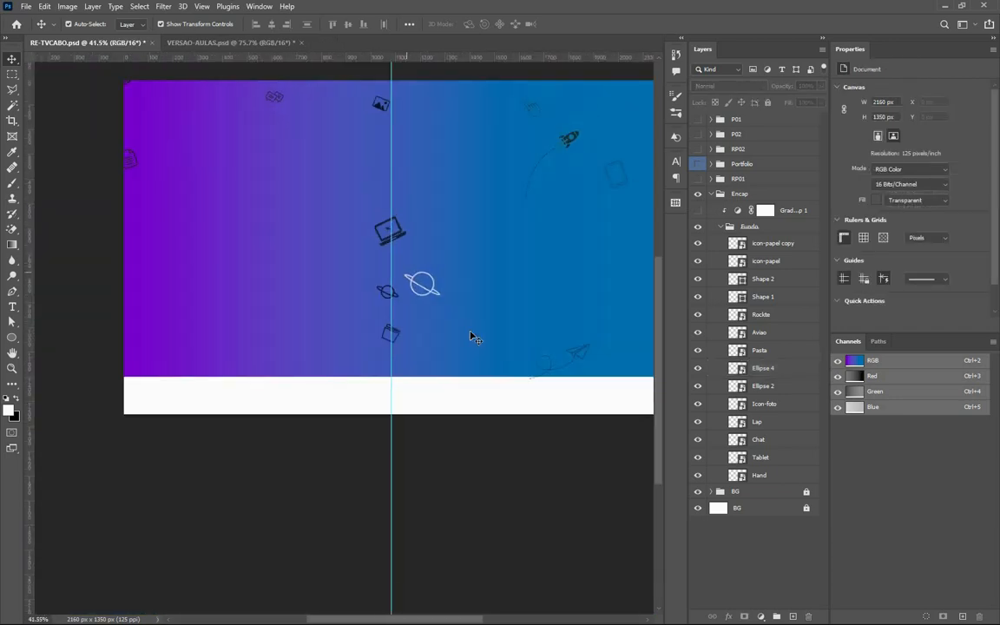
{"action": "scroll", "coordinate": [470, 332], "scroll_direction": "up", "scroll_amount": 12}
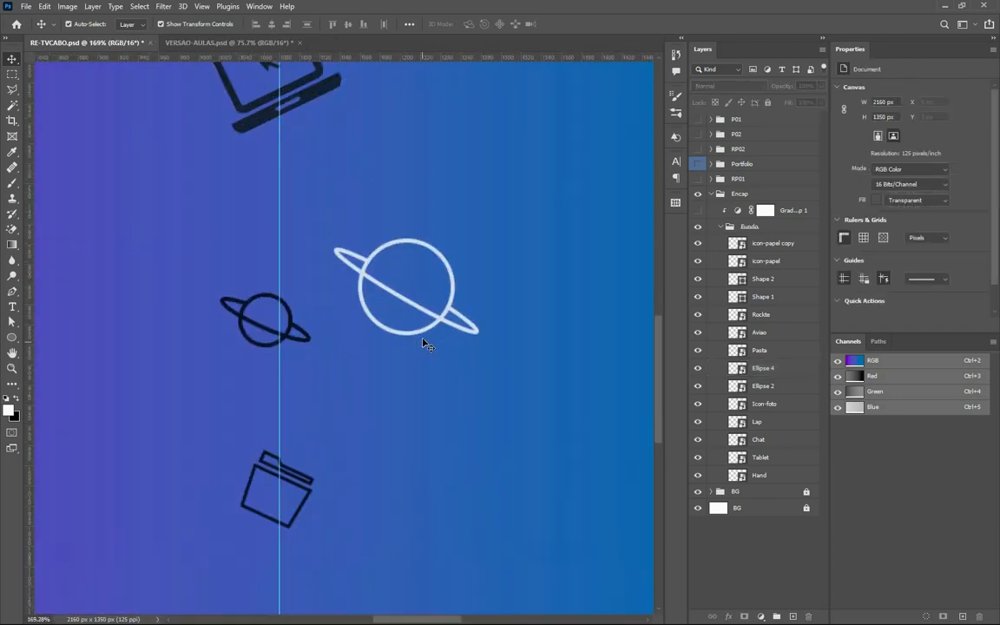
{"action": "scroll", "coordinate": [417, 346], "scroll_direction": "down", "scroll_amount": 3}
{"action": "scroll", "coordinate": [350, 404], "scroll_direction": "up", "scroll_amount": 2}
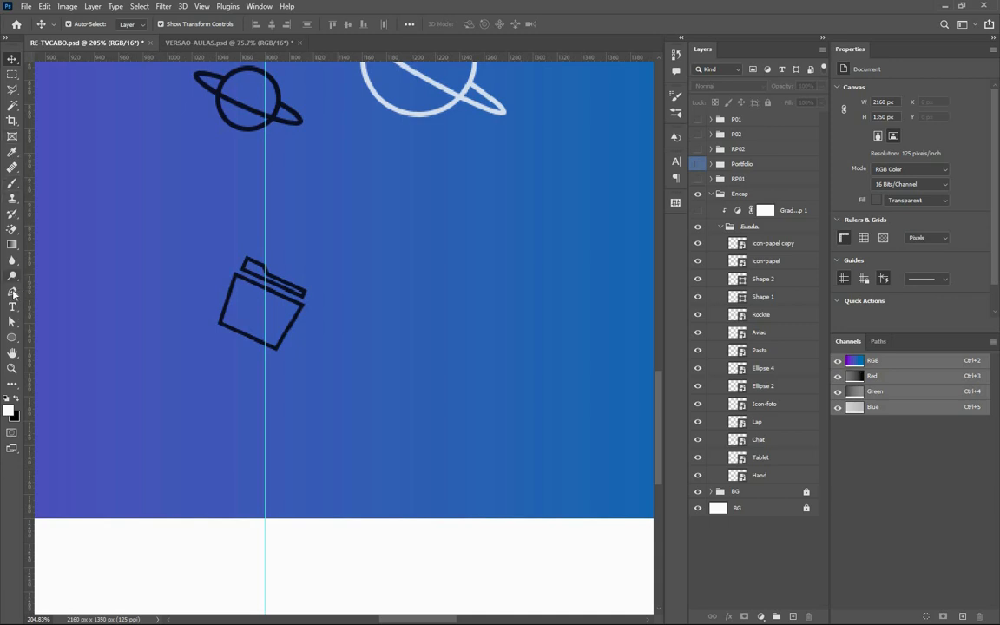
{"action": "left_click", "coordinate": [11, 338]}
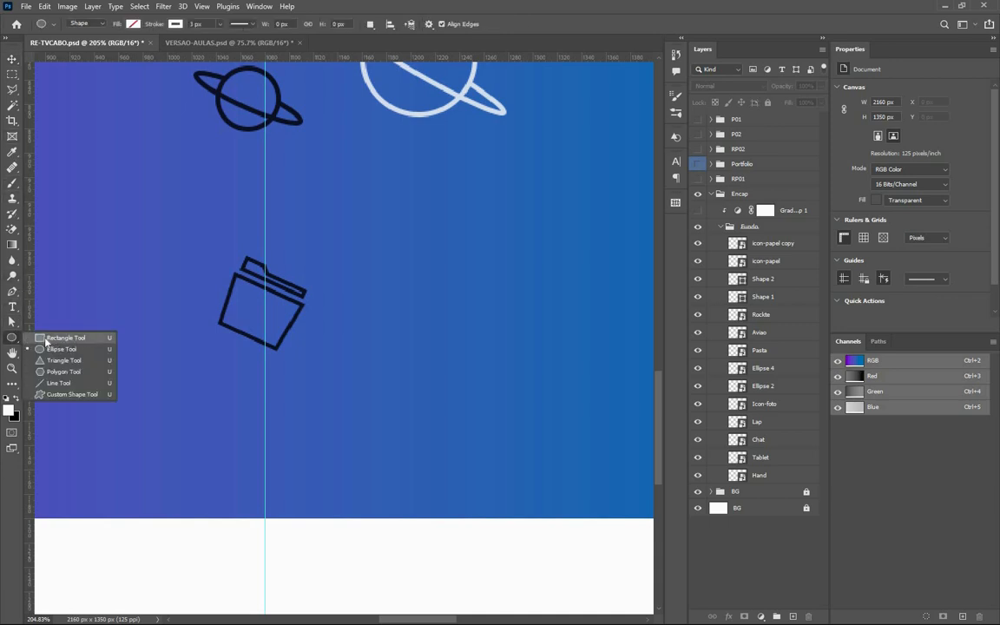
{"action": "left_click", "coordinate": [58, 338]}
{"action": "left_click_drag", "start_coordinate": [360, 271], "coordinate": [467, 350]}
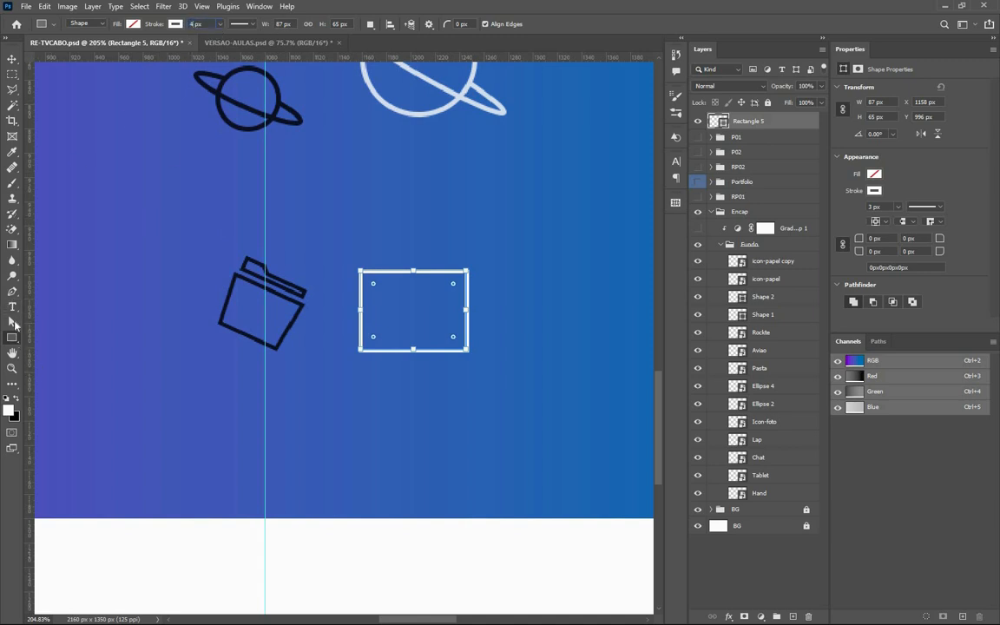
Move the rectangle's lower-left corner point inward with the Direct Selection tool, accepting the conversion to a regular path.
{"action": "left_click", "coordinate": [13, 322]}
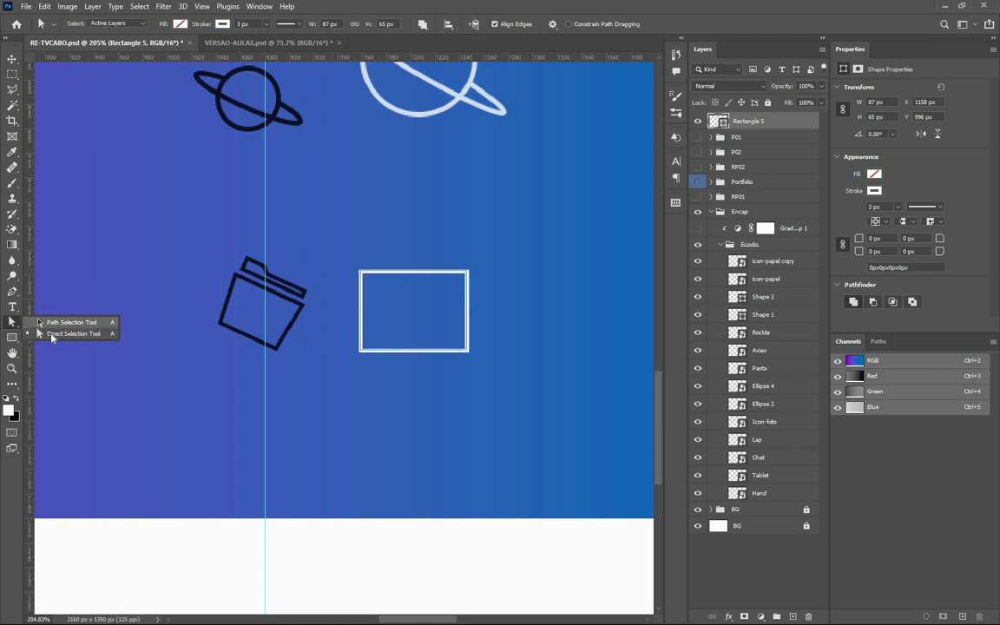
{"action": "left_click", "coordinate": [51, 335]}
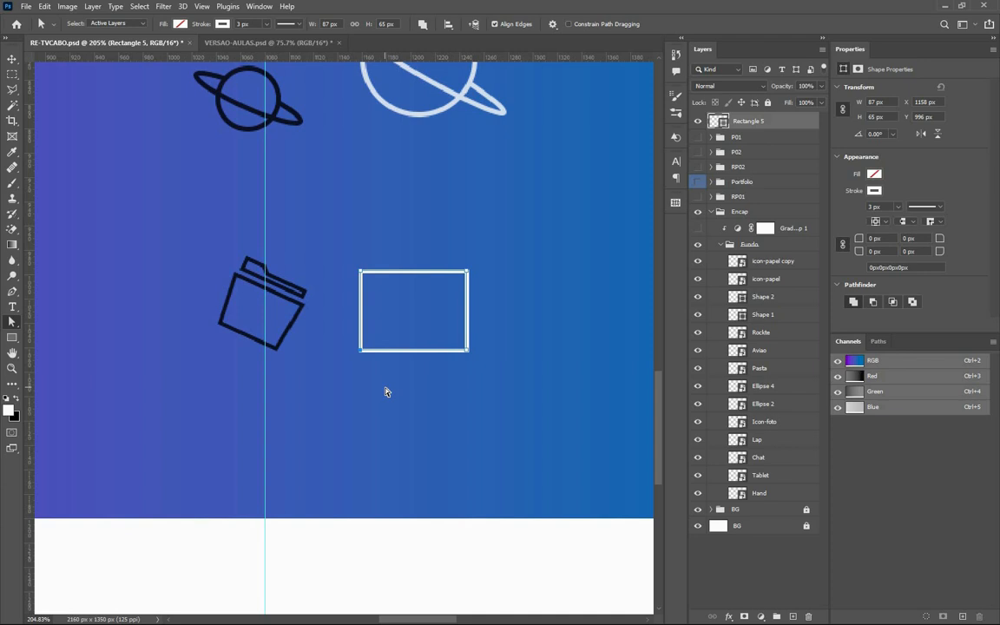
{"action": "key", "text": "Right"}
{"action": "key", "text": "Right"}
{"action": "key", "text": "Right"}
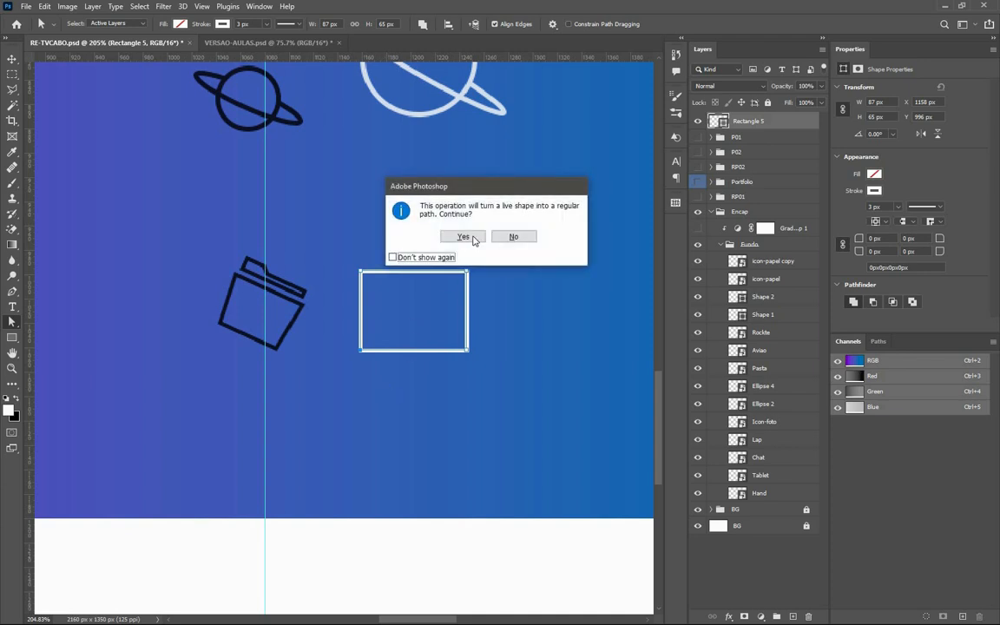
{"action": "left_click", "coordinate": [473, 237]}
{"action": "key", "text": "Return"}
{"action": "key", "text": "Right"}
{"action": "key", "text": "Right"}
{"action": "key", "text": "Right"}
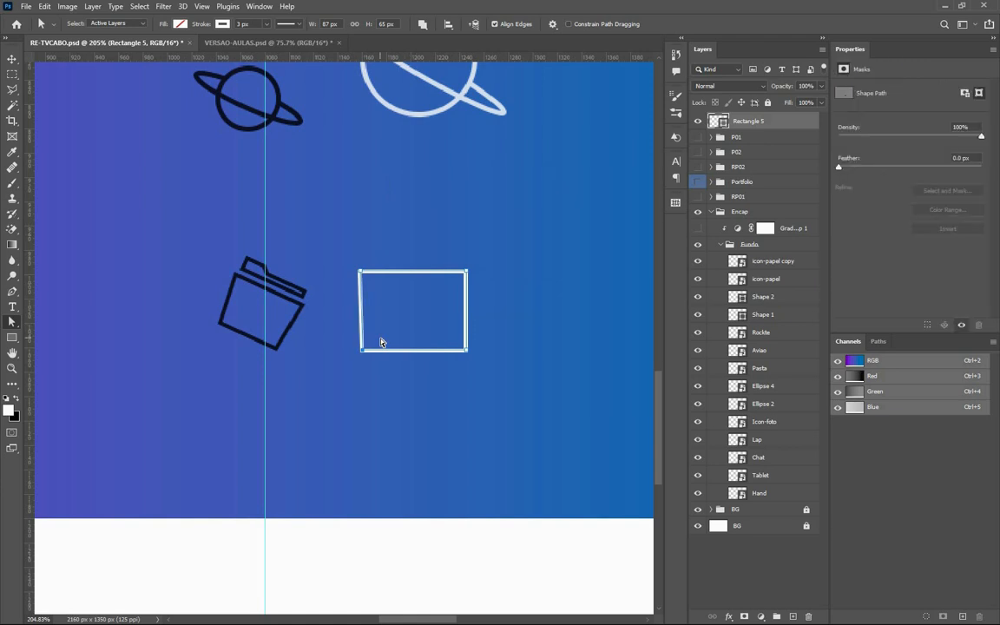
{"action": "key", "text": "Right"}
{"action": "key", "text": "Right"}
{"action": "key", "text": "Right"}
Move the rectangle's lower-right corner point inward to match the other side, forming a symmetrical folder body.
{"action": "left_click", "coordinate": [480, 373]}
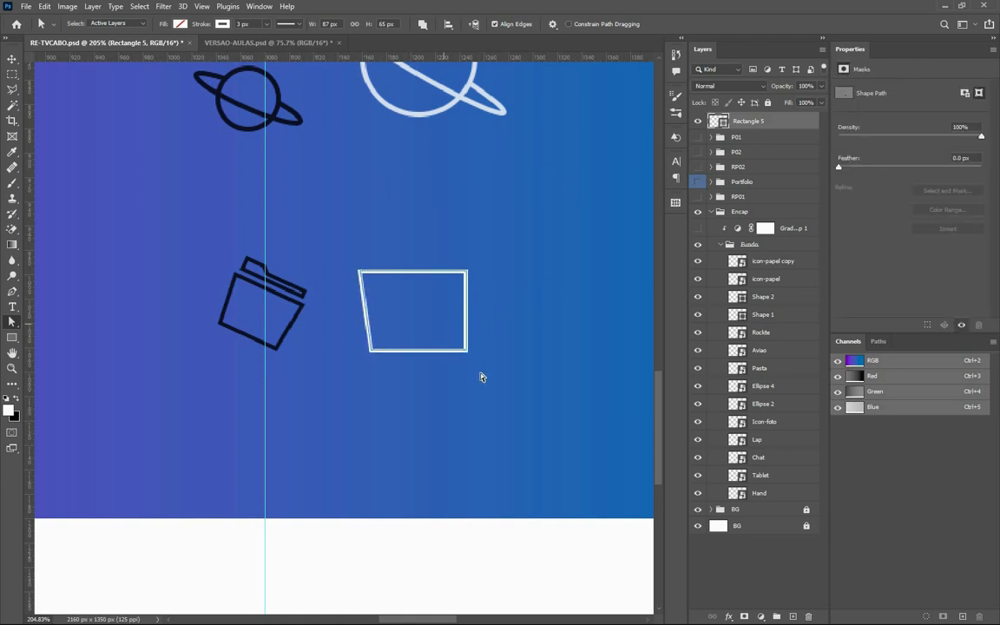
{"action": "key", "text": "Left"}
{"action": "key", "text": "Left"}
{"action": "key", "text": "Left"}
{"action": "key", "text": "Left"}
{"action": "key", "text": "Left"}
{"action": "key", "text": "Left"}
{"action": "key", "text": "Left"}
{"action": "key", "text": "Left"}
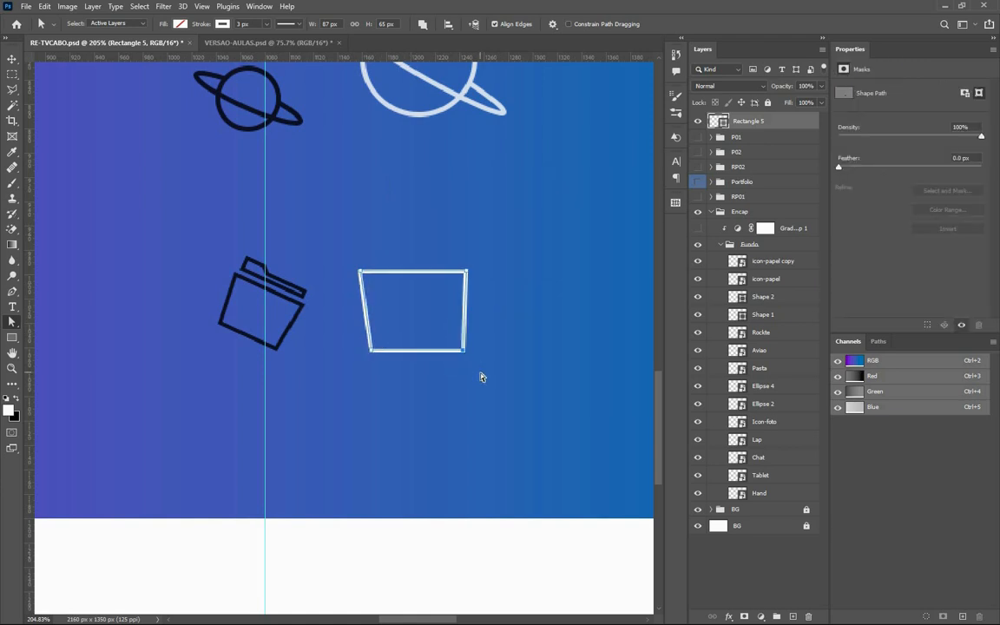
{"action": "key", "text": "Left"}
{"action": "key", "text": "Left"}
{"action": "key", "text": "Left"}
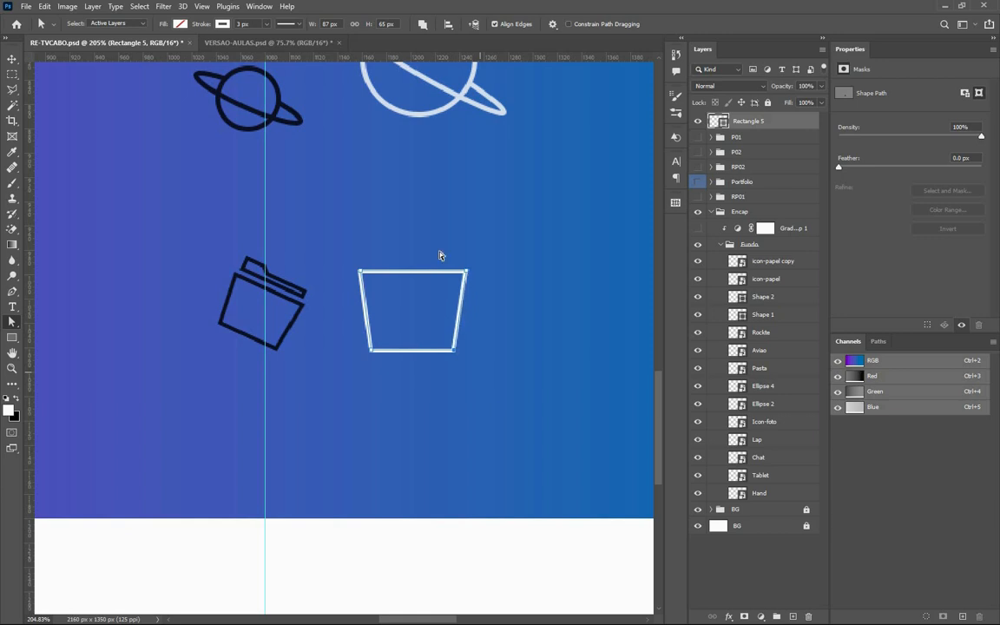
Draw a thin outlined rectangle about 83 × 8 px just above the folder body for its back flap.
{"action": "left_click", "coordinate": [12, 59]}
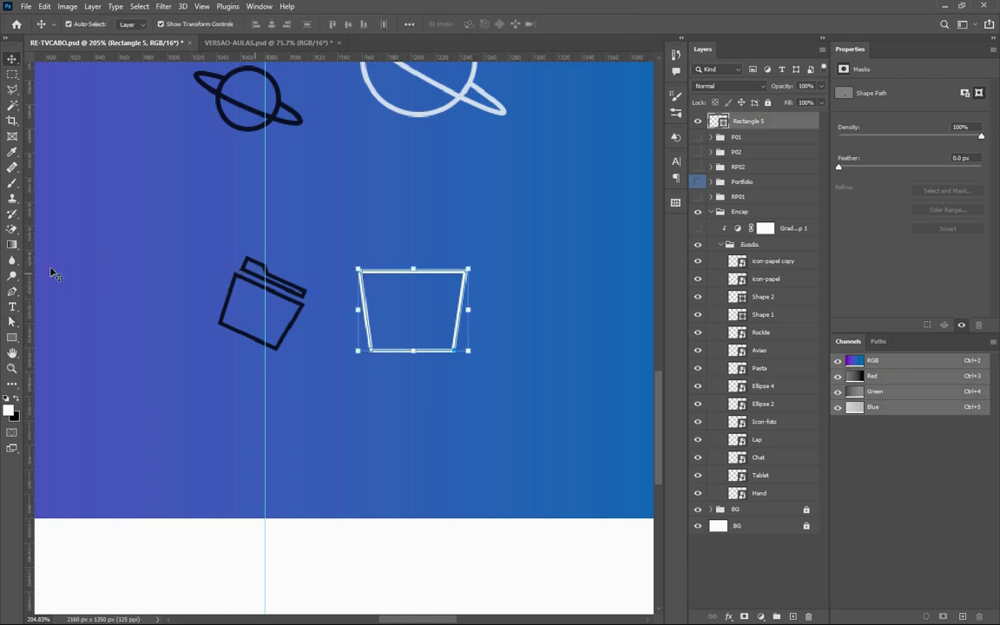
{"action": "left_click", "coordinate": [19, 293]}
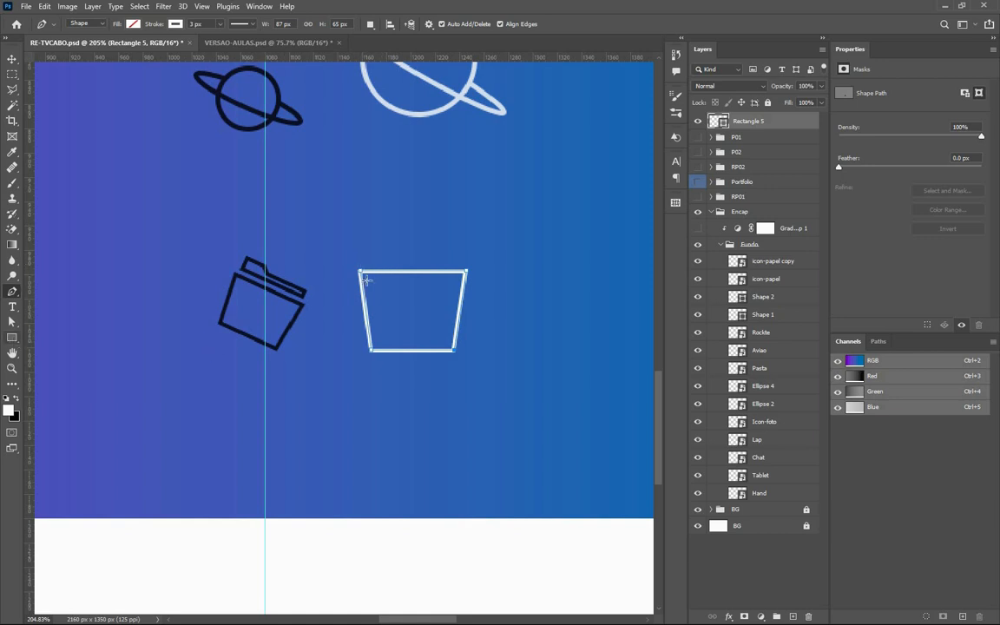
{"action": "key", "text": "u"}
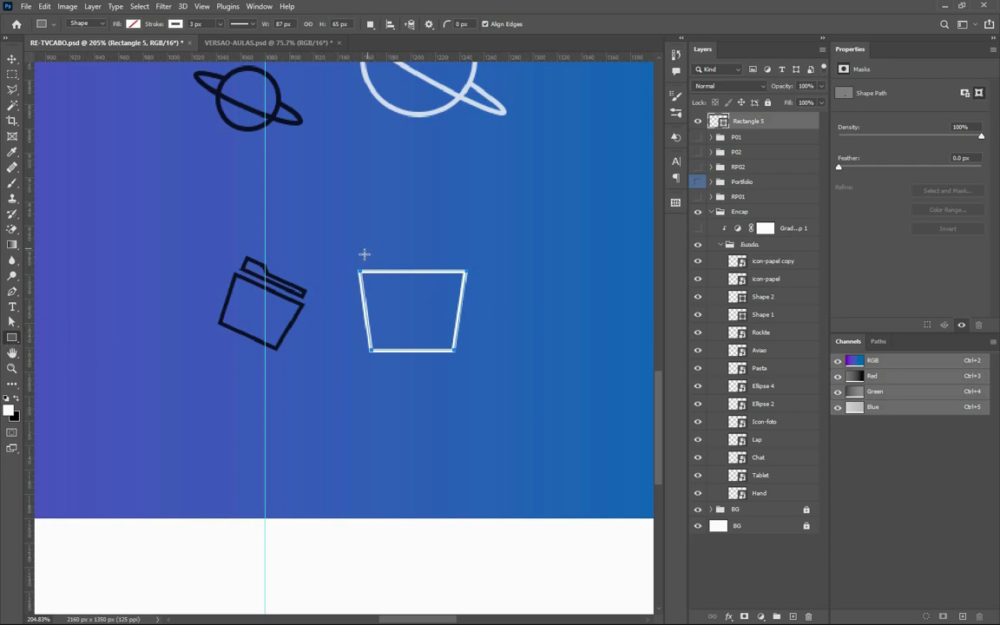
{"action": "left_click_drag", "start_coordinate": [362, 256], "coordinate": [461, 266]}
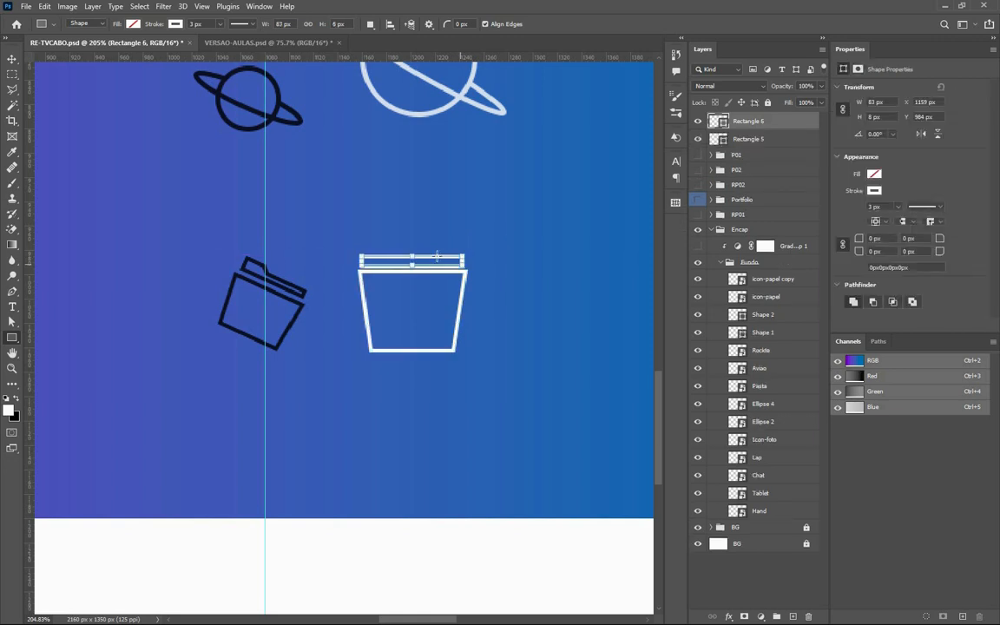
Add two anchor points with the Pen tool near the middle of the thin rectangle's upper edge.
{"action": "left_click", "coordinate": [12, 291]}
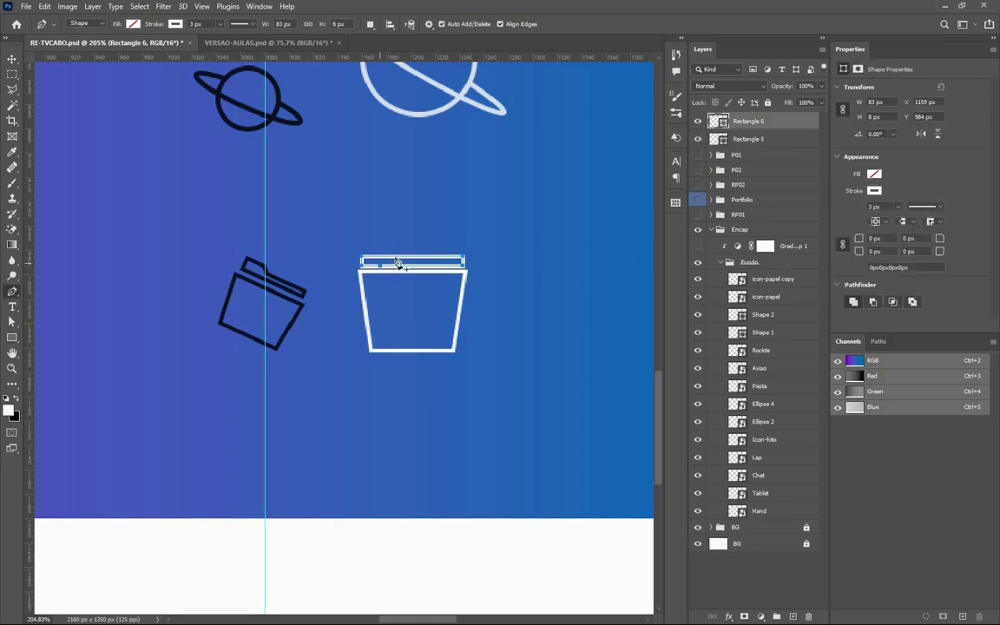
{"action": "left_click", "coordinate": [390, 259]}
{"action": "left_click", "coordinate": [400, 262]}
{"action": "key", "text": "ctrl+z"}
{"action": "left_click", "coordinate": [397, 262]}
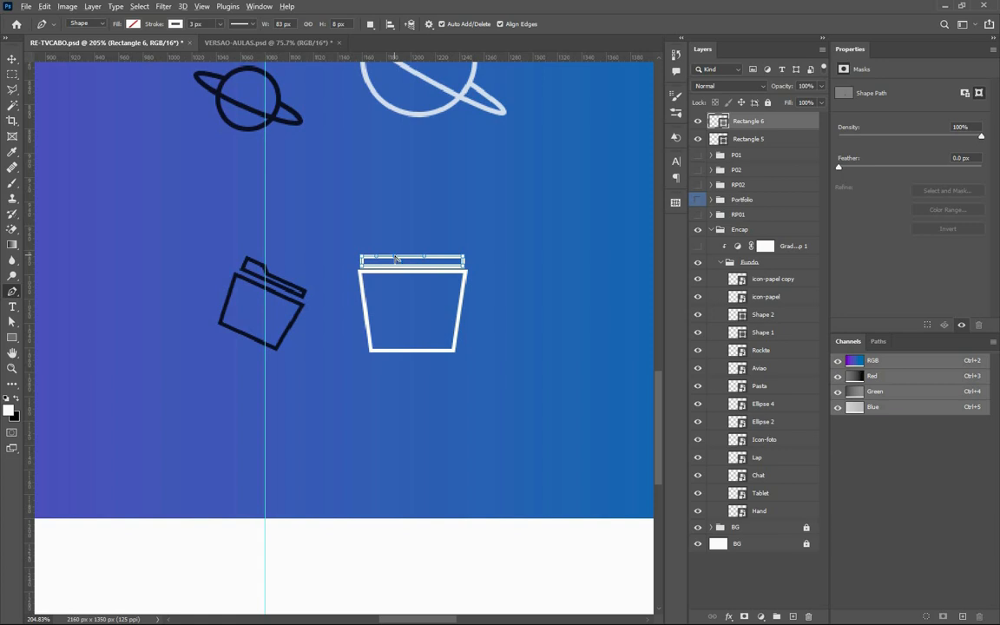
{"action": "left_click", "coordinate": [395, 258]}
{"action": "left_click", "coordinate": [413, 258]}
Shift the thin rectangle's upper points to form a raised folder tab with a sloped step, and align its right corner.
{"action": "key", "text": "a"}
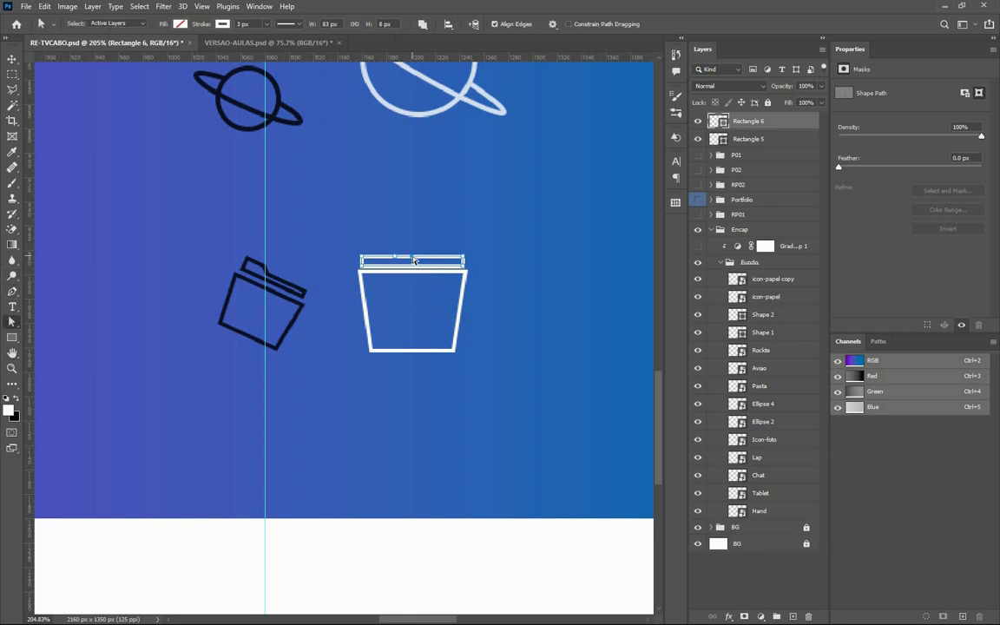
{"action": "left_click", "coordinate": [471, 265]}
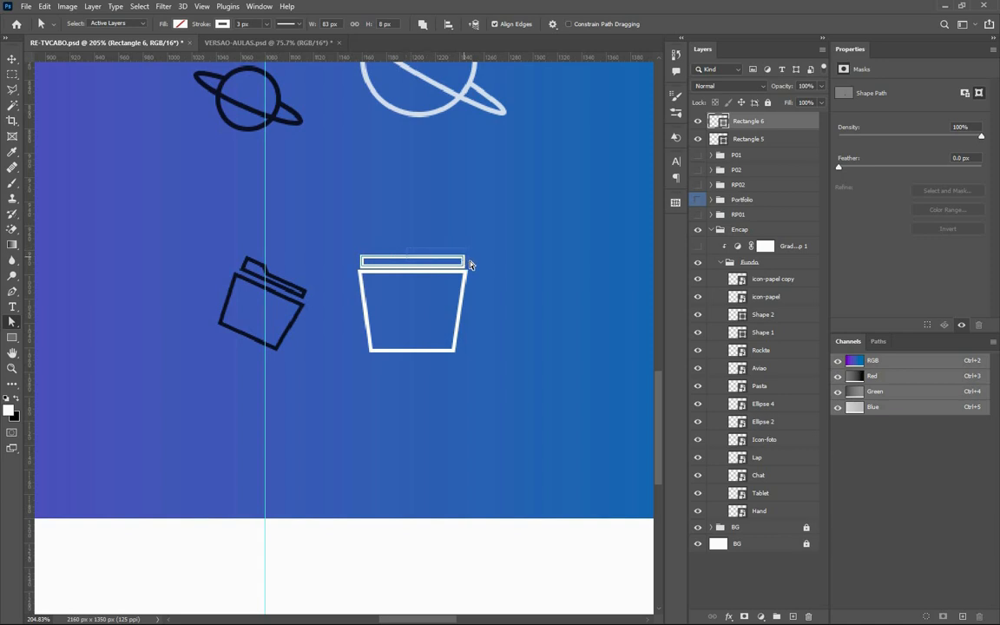
{"action": "left_click", "coordinate": [414, 262]}
{"action": "left_click_drag", "start_coordinate": [414, 262], "coordinate": [394, 254]}
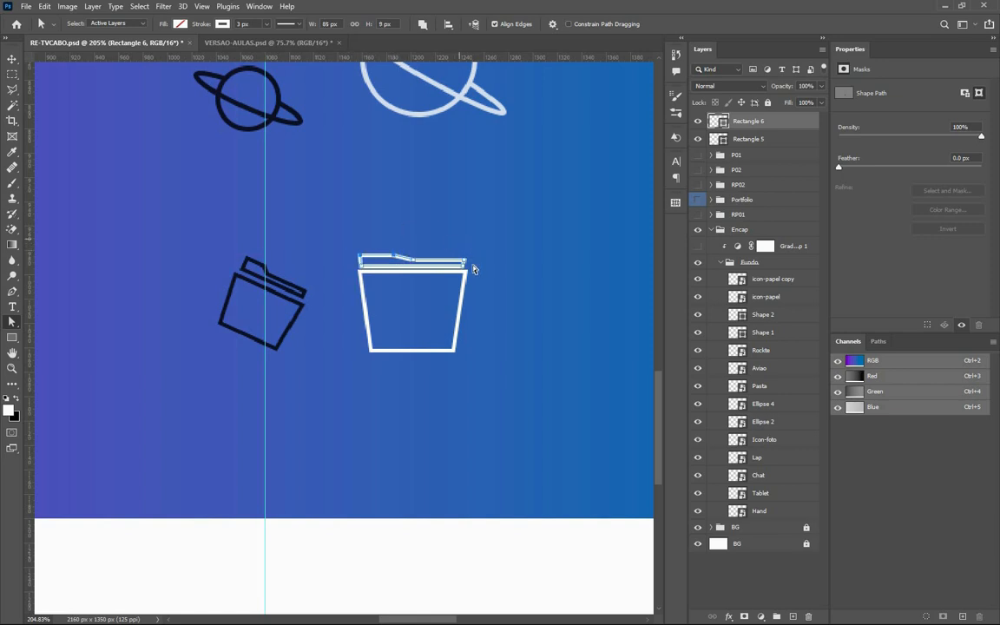
{"action": "scroll", "coordinate": [469, 269], "scroll_direction": "up", "scroll_amount": 3}
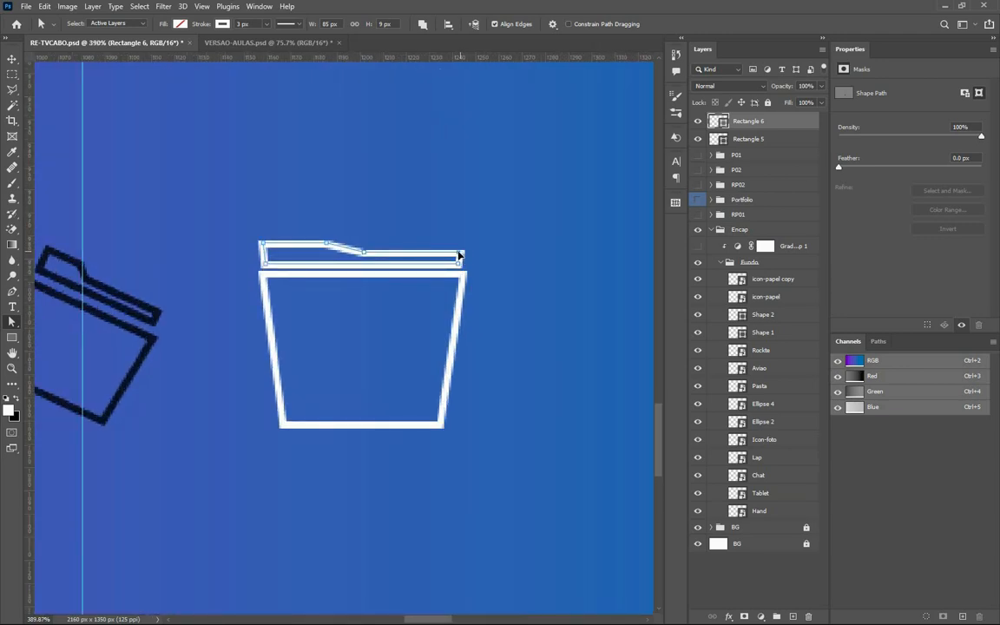
{"action": "scroll", "coordinate": [469, 270], "scroll_direction": "down", "scroll_amount": 3}
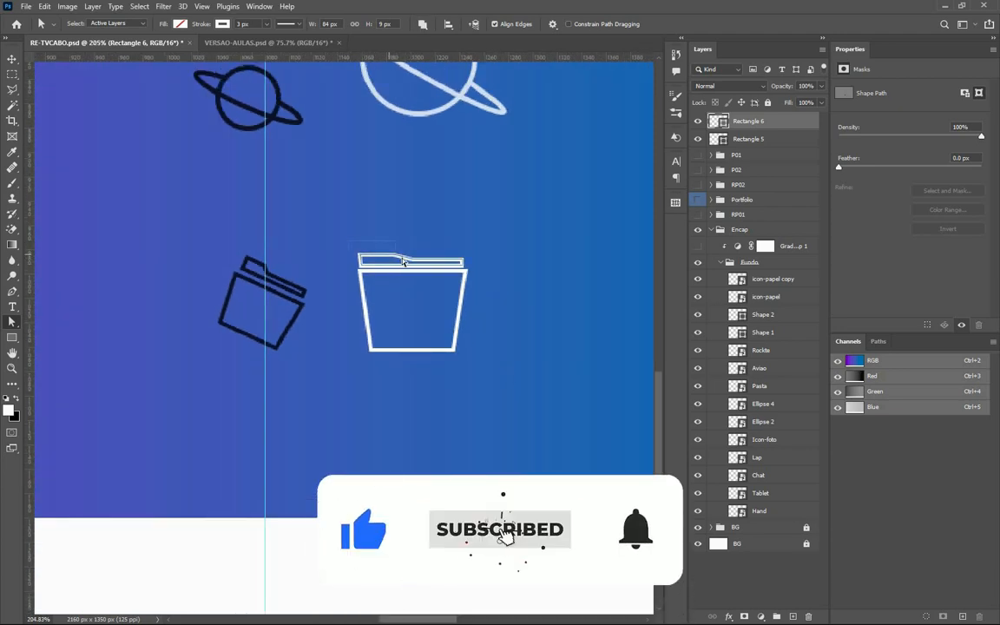
Raise the folder tab's upper edge, adjust the slope's anchor points and deselect the shape.
{"action": "key", "text": "Up"}
{"action": "key", "text": "Up"}
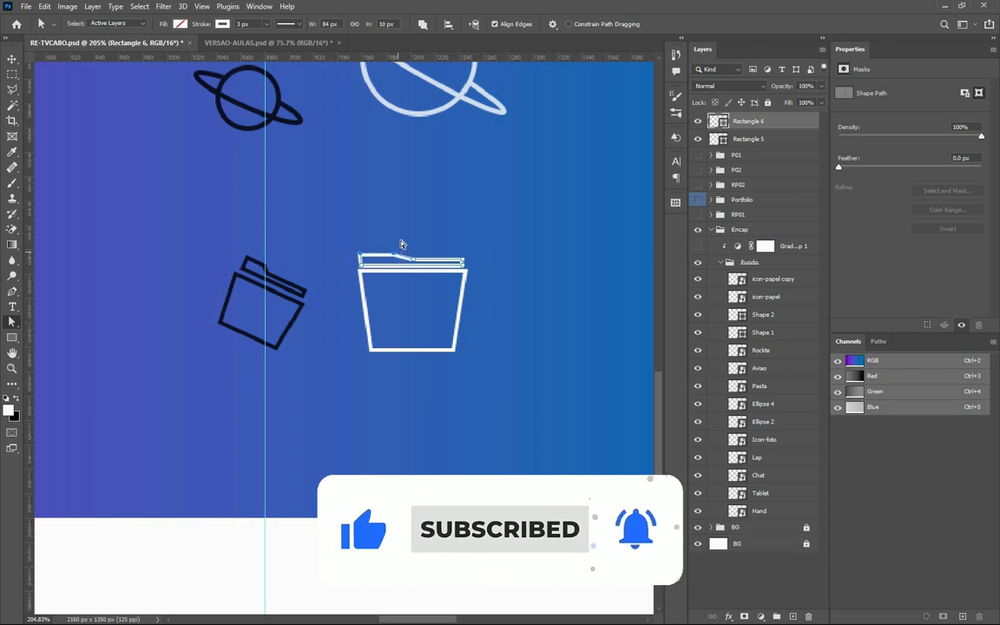
{"action": "left_click_drag", "start_coordinate": [382, 236], "coordinate": [422, 263]}
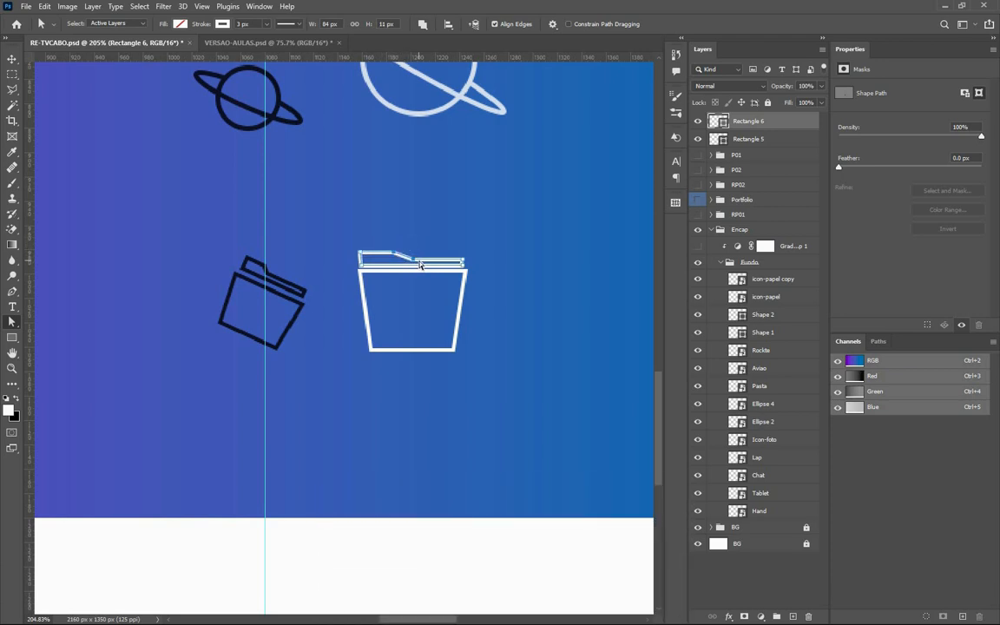
{"action": "left_click", "coordinate": [14, 60]}
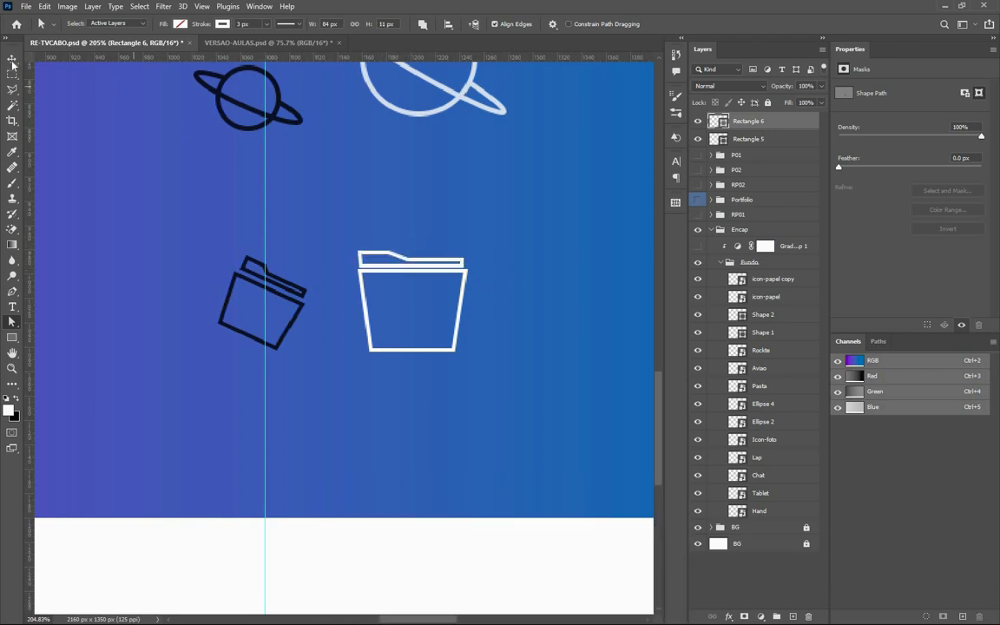
{"action": "left_click", "coordinate": [549, 378]}
Narrow the tab shape by nudging its left and right end points inward, then deselect it.
{"action": "scroll", "coordinate": [417, 262], "scroll_direction": "down", "scroll_amount": 1}
{"action": "scroll", "coordinate": [455, 343], "scroll_direction": "down", "scroll_amount": 1}
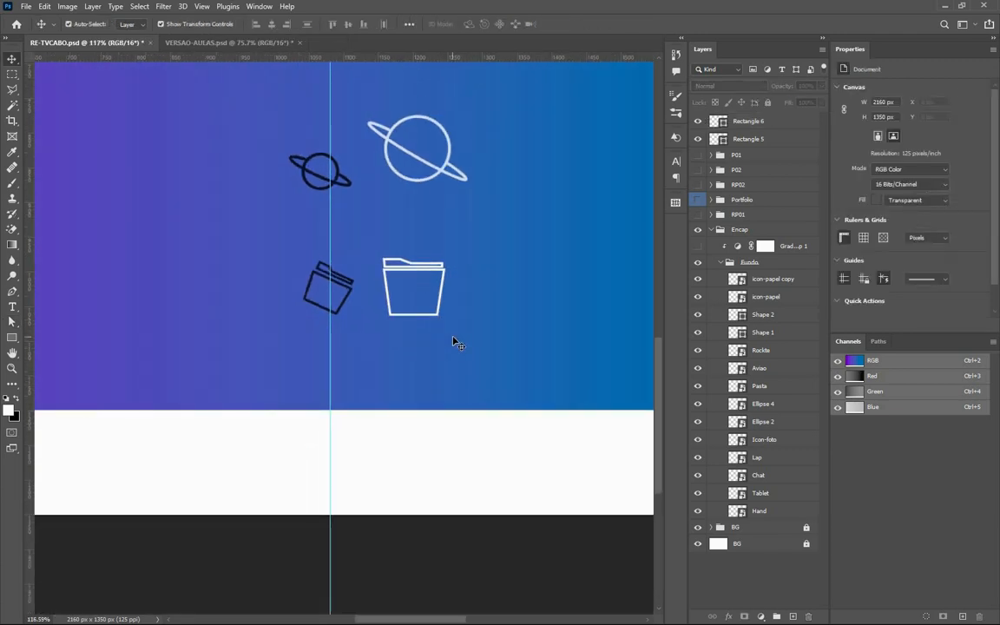
{"action": "scroll", "coordinate": [453, 341], "scroll_direction": "up", "scroll_amount": 1}
{"action": "scroll", "coordinate": [453, 339], "scroll_direction": "down", "scroll_amount": 1}
{"action": "scroll", "coordinate": [415, 339], "scroll_direction": "up", "scroll_amount": 1}
{"action": "scroll", "coordinate": [415, 339], "scroll_direction": "up", "scroll_amount": 1}
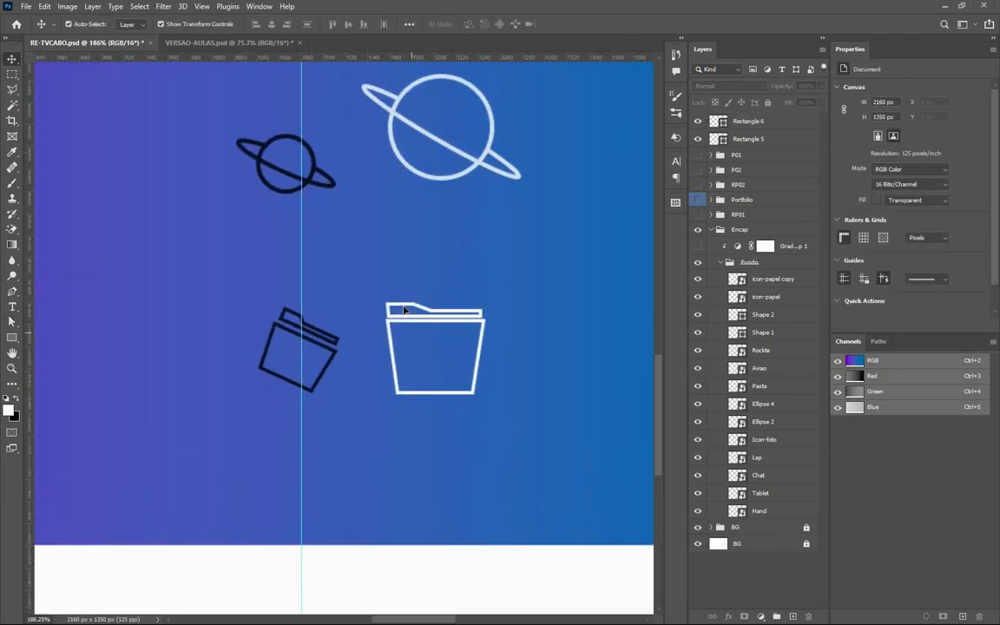
{"action": "left_click", "coordinate": [410, 315]}
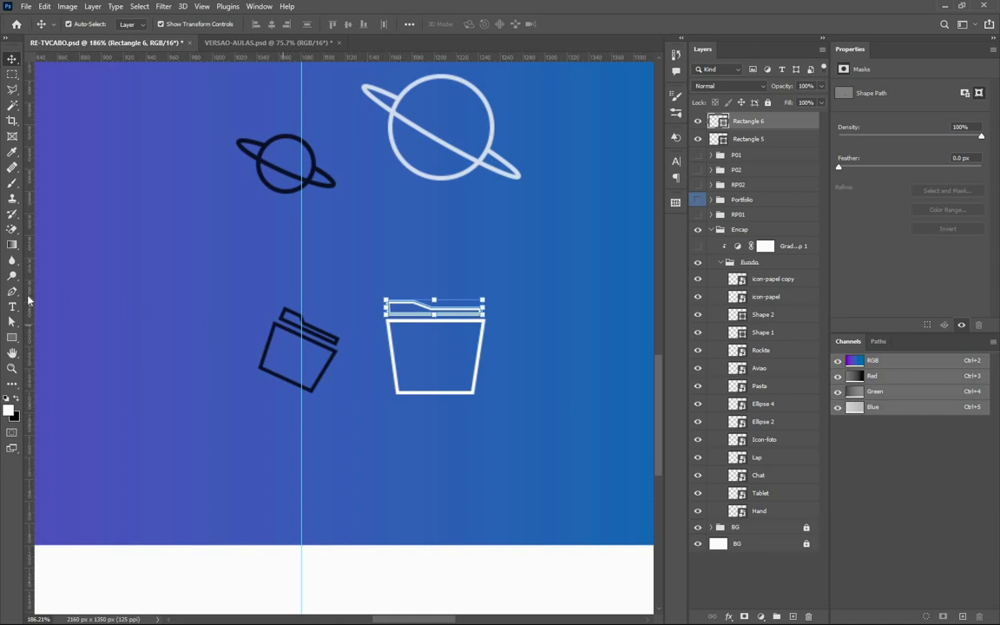
{"action": "left_click", "coordinate": [13, 290]}
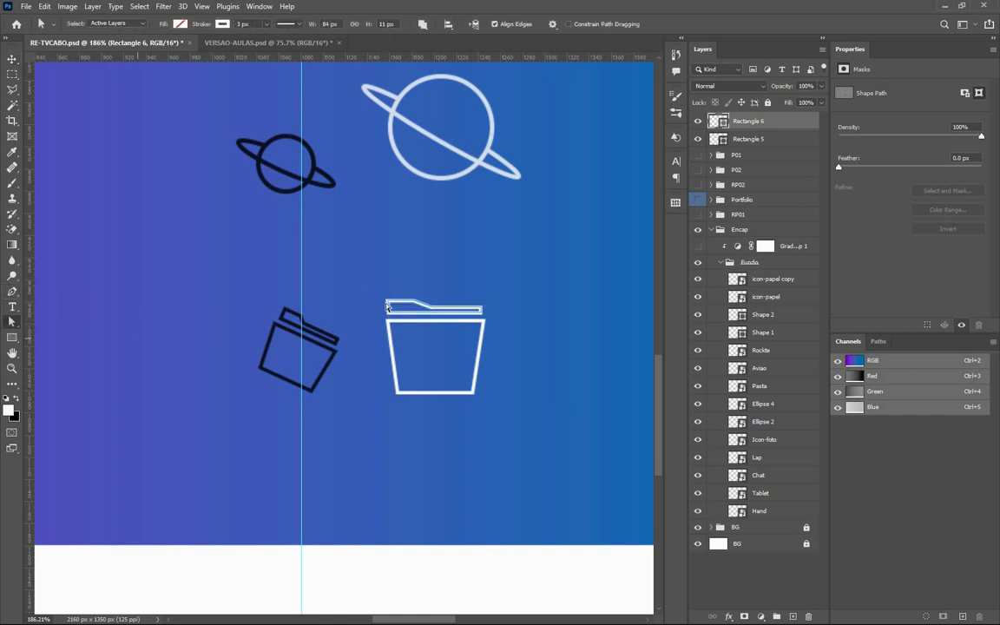
{"action": "key", "text": "a"}
{"action": "key", "text": "Right"}
{"action": "key", "text": "Right"}
{"action": "key", "text": "Right"}
{"action": "left_click_drag", "start_coordinate": [470, 293], "coordinate": [493, 320]}
{"action": "key", "text": "Left"}
{"action": "key", "text": "Left"}
{"action": "left_click", "coordinate": [12, 59]}
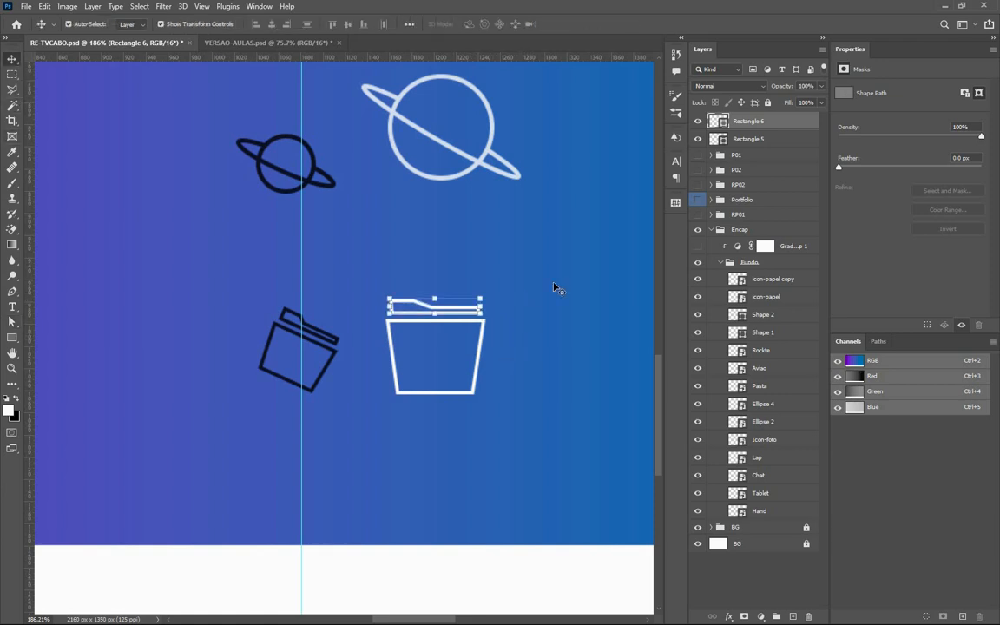
{"action": "left_click", "coordinate": [555, 289]}
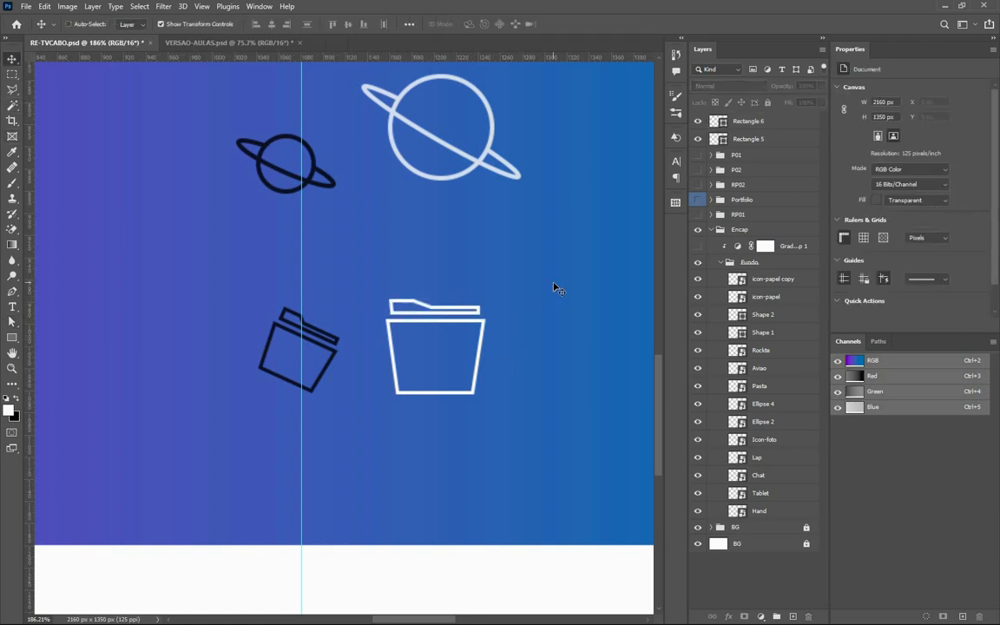
Delete the demonstration folder and white planet layers Rectangle 6, Rectangle 5 and Ellipse 4.
{"action": "key", "text": "ctrl+0"}
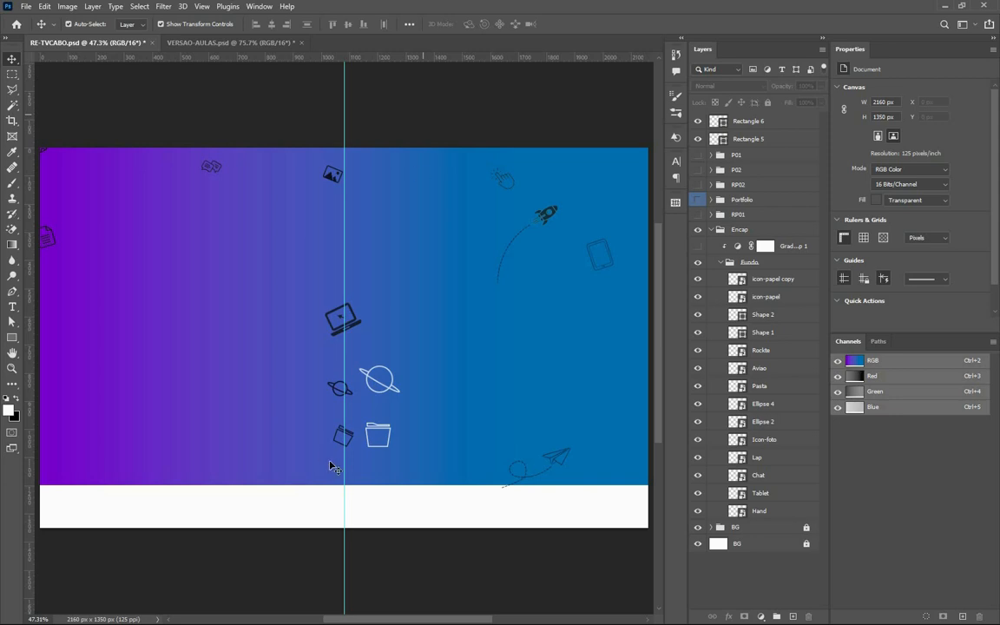
{"action": "left_click_drag", "start_coordinate": [417, 458], "coordinate": [375, 373]}
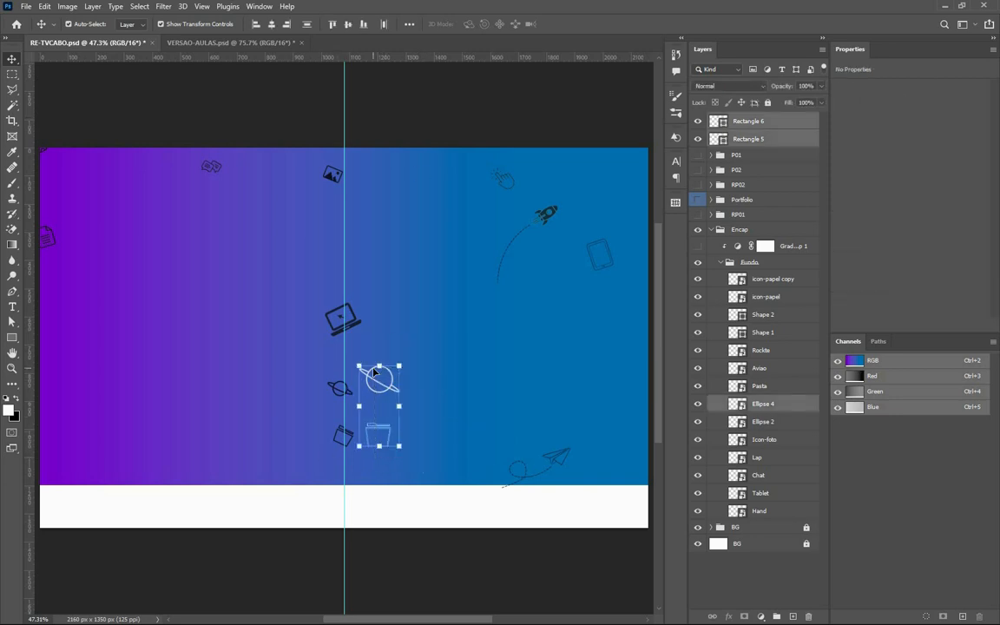
{"action": "key", "text": "Delete"}
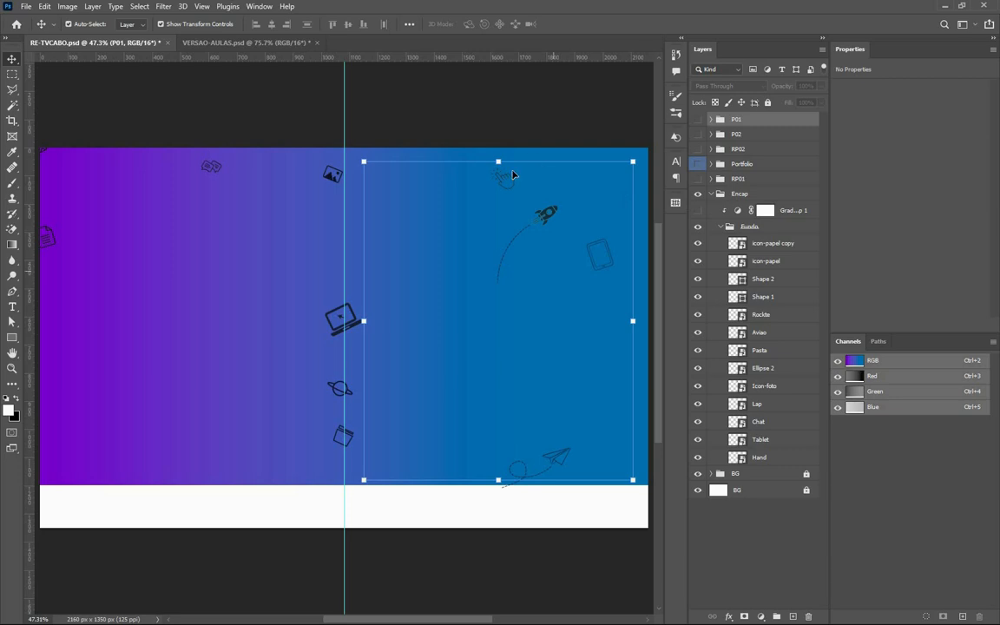
Examine the contents of the Fundo icon group and the BG group, plus their Gradient Map 1 and Gradient Fill 1 layers.
{"action": "left_click", "coordinate": [638, 143]}
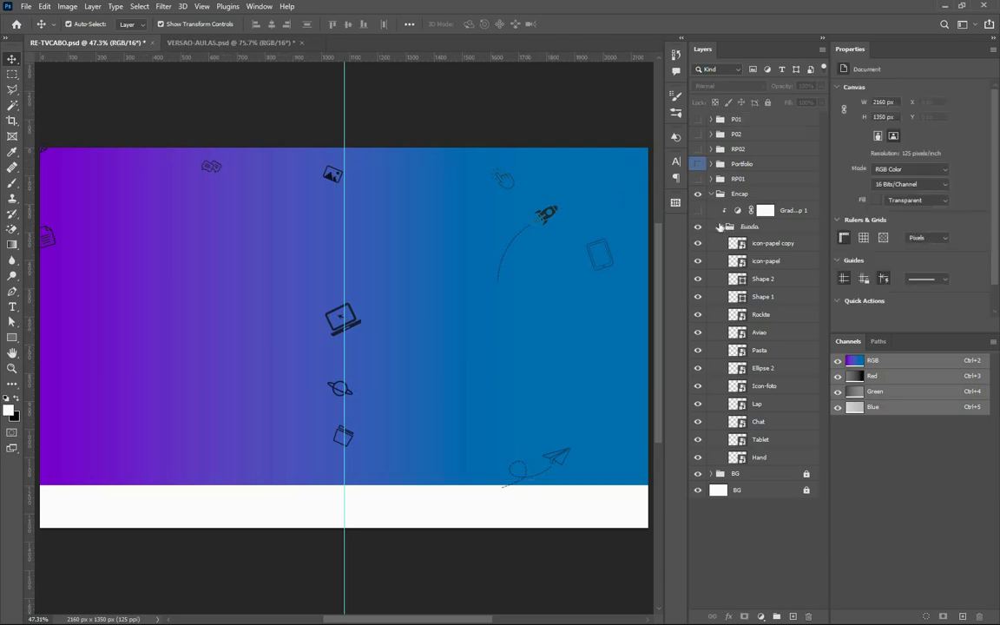
{"action": "left_click", "coordinate": [721, 227]}
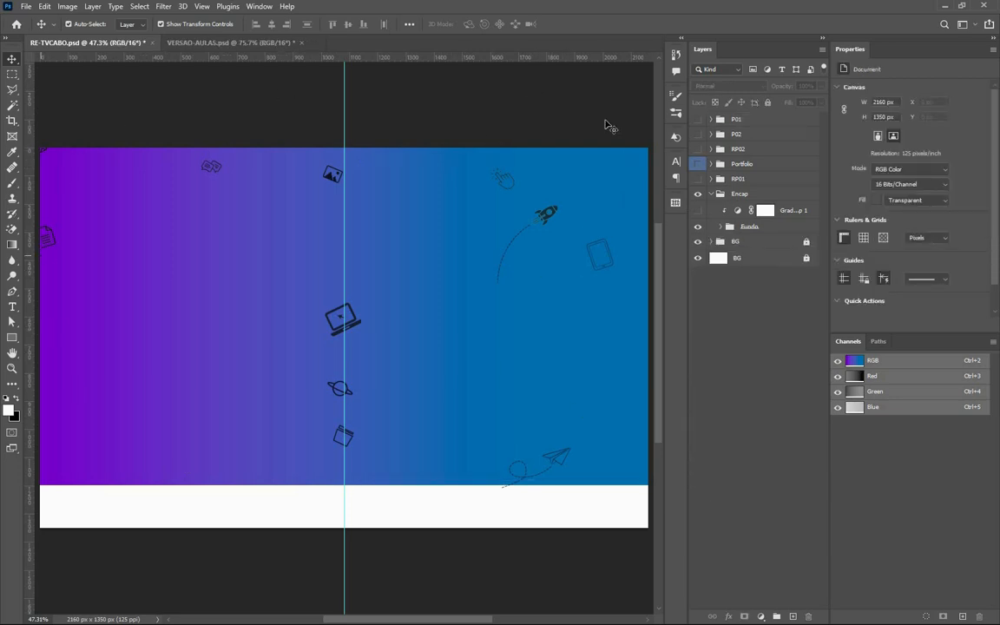
{"action": "left_click", "coordinate": [738, 222]}
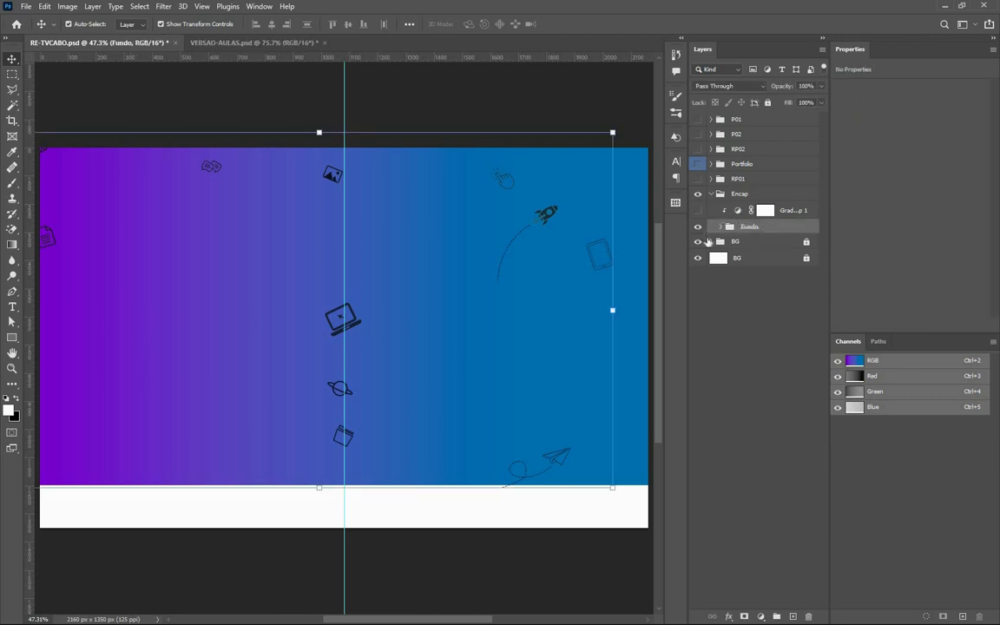
{"action": "left_click", "coordinate": [711, 242]}
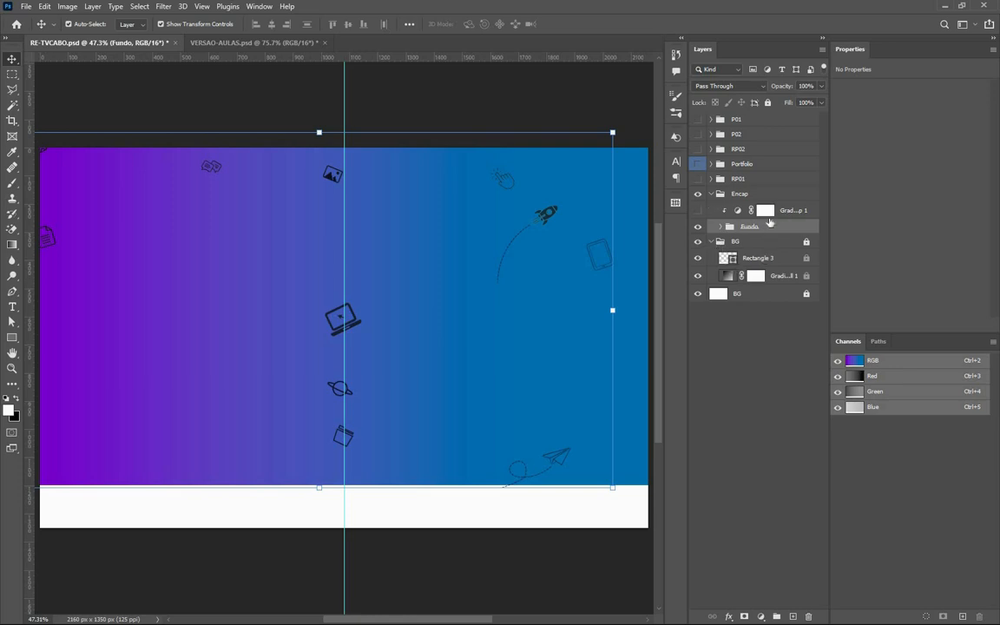
{"action": "left_click", "coordinate": [738, 212]}
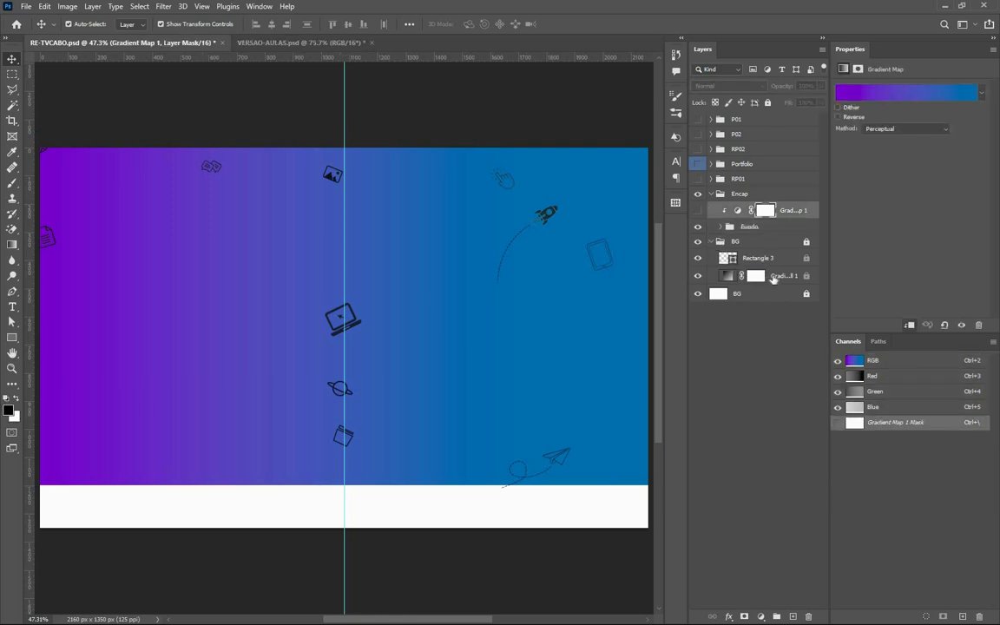
{"action": "left_click", "coordinate": [773, 276]}
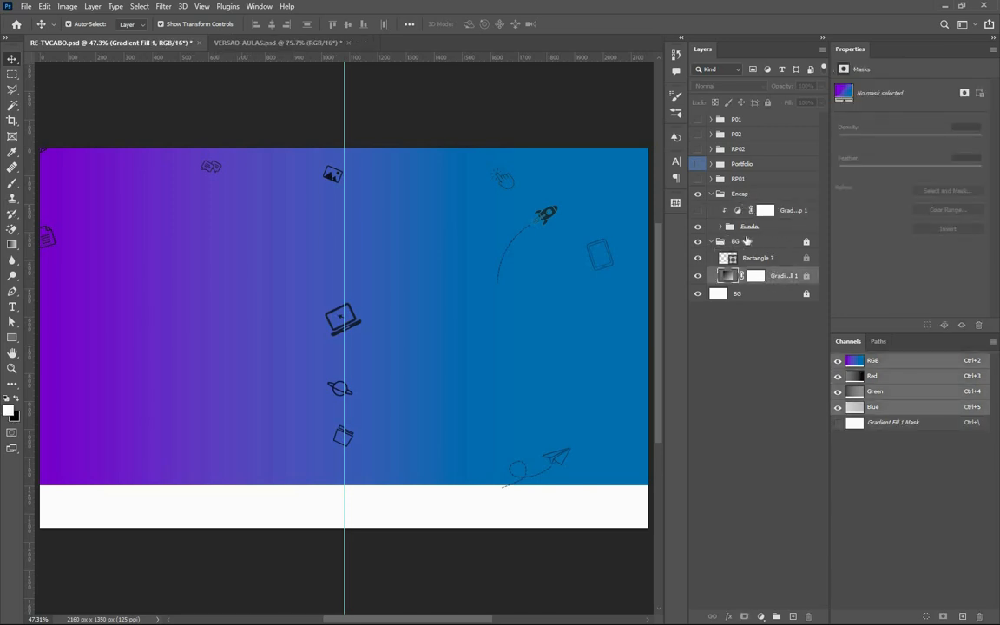
{"action": "left_click", "coordinate": [742, 239]}
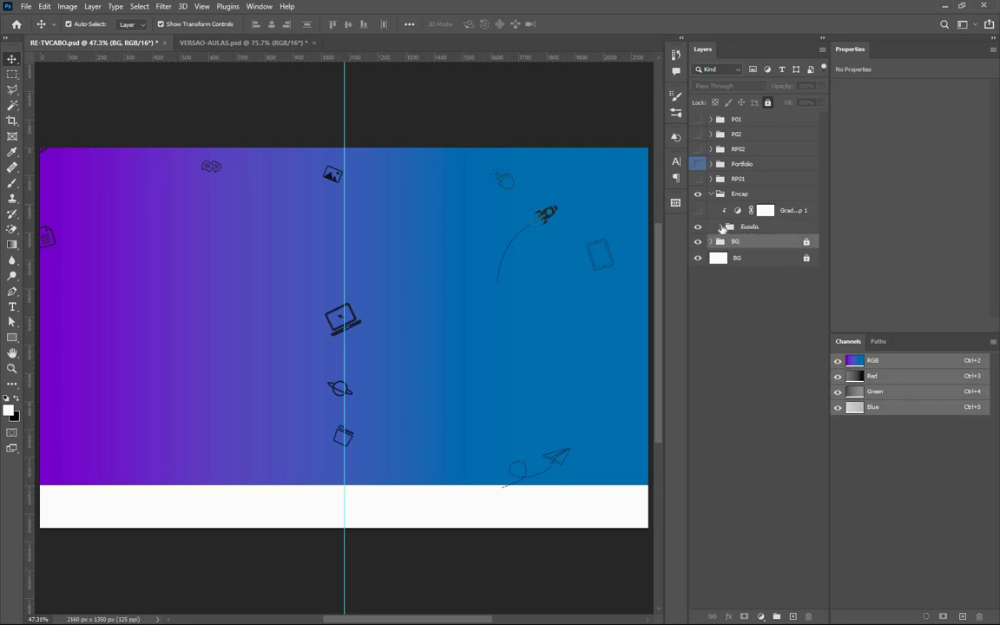
{"action": "left_click", "coordinate": [721, 227]}
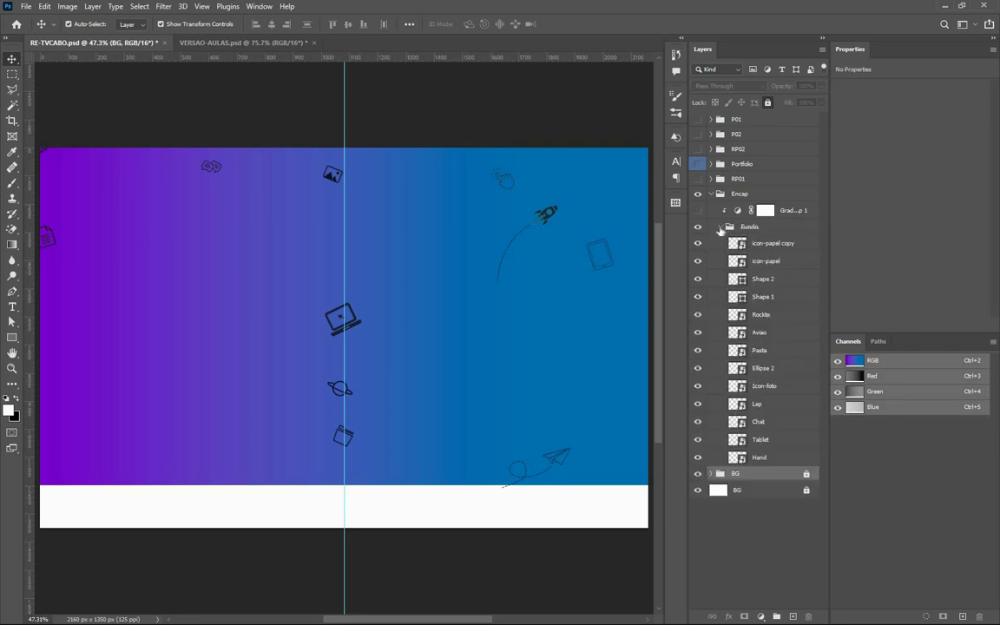
{"action": "left_click", "coordinate": [721, 227]}
{"action": "left_click", "coordinate": [713, 241]}
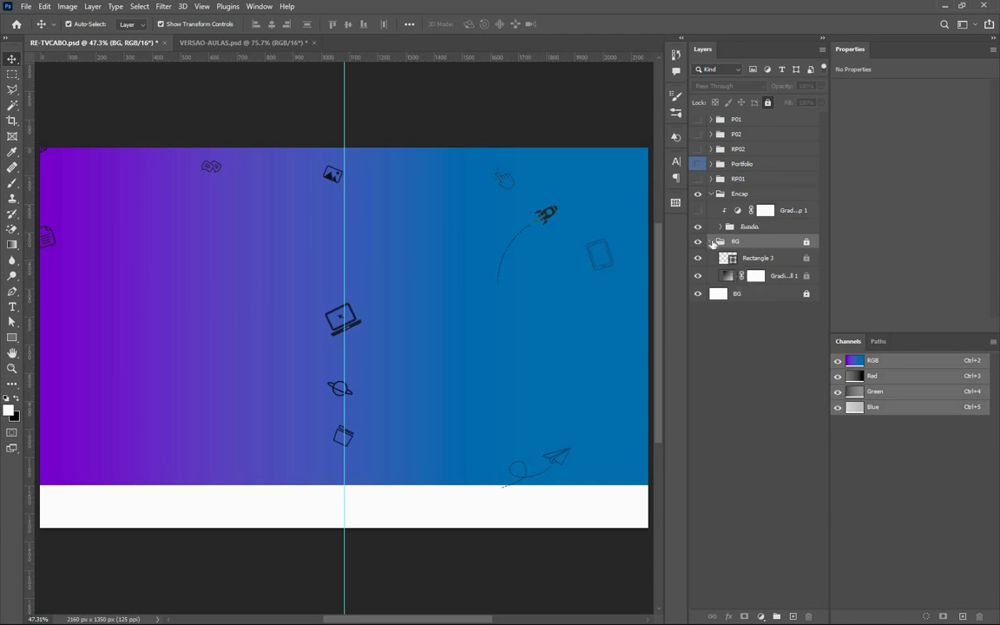
{"action": "left_click", "coordinate": [728, 243]}
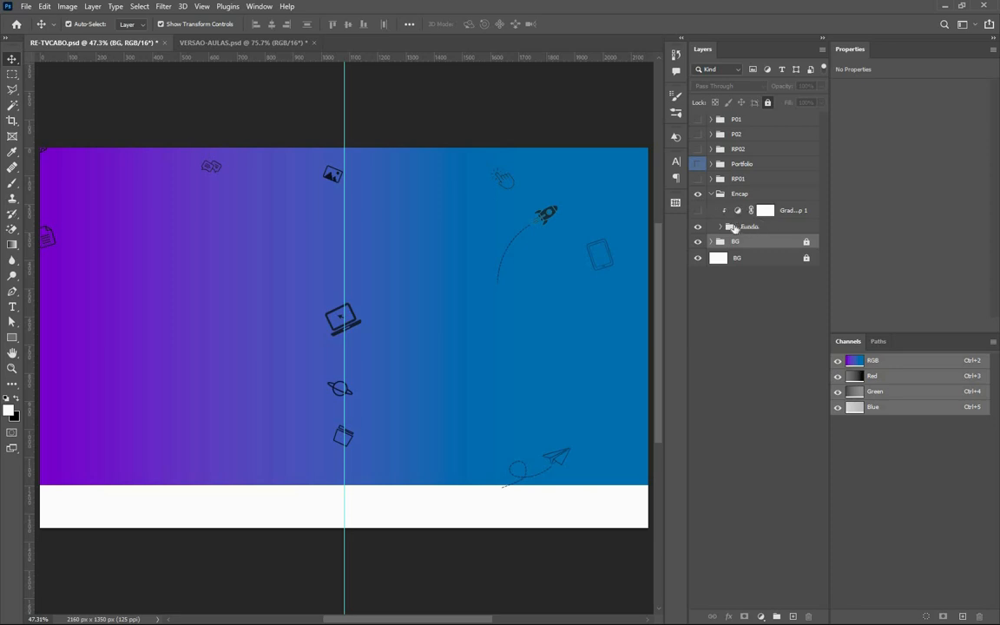
{"action": "left_click", "coordinate": [740, 227]}
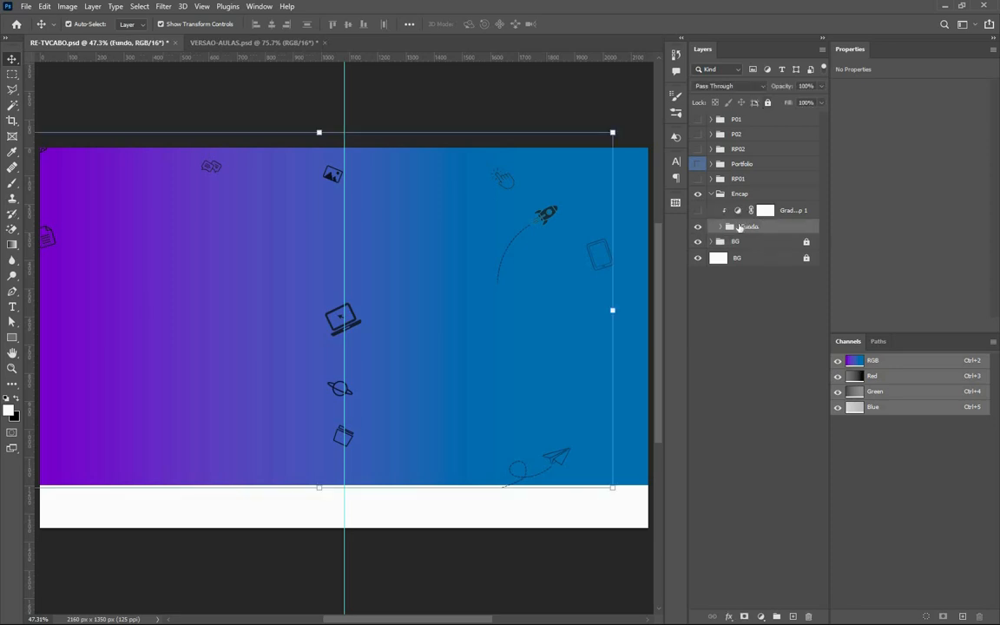
Make the Gradient Map 1 adjustment clipped to the Fundo icon group visible and select it.
{"action": "left_click", "coordinate": [698, 210]}
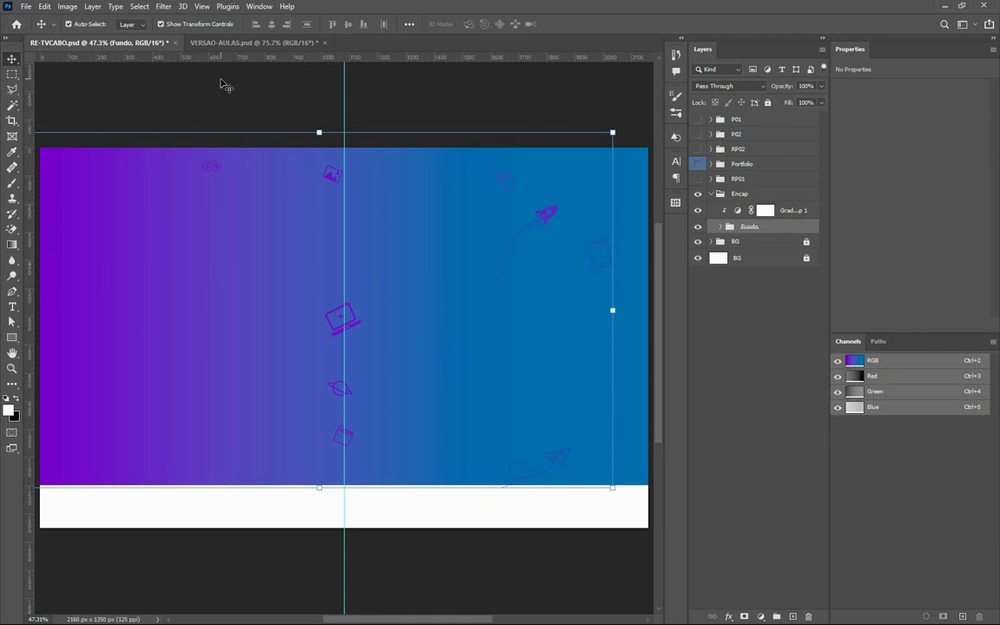
{"action": "left_click", "coordinate": [499, 176]}
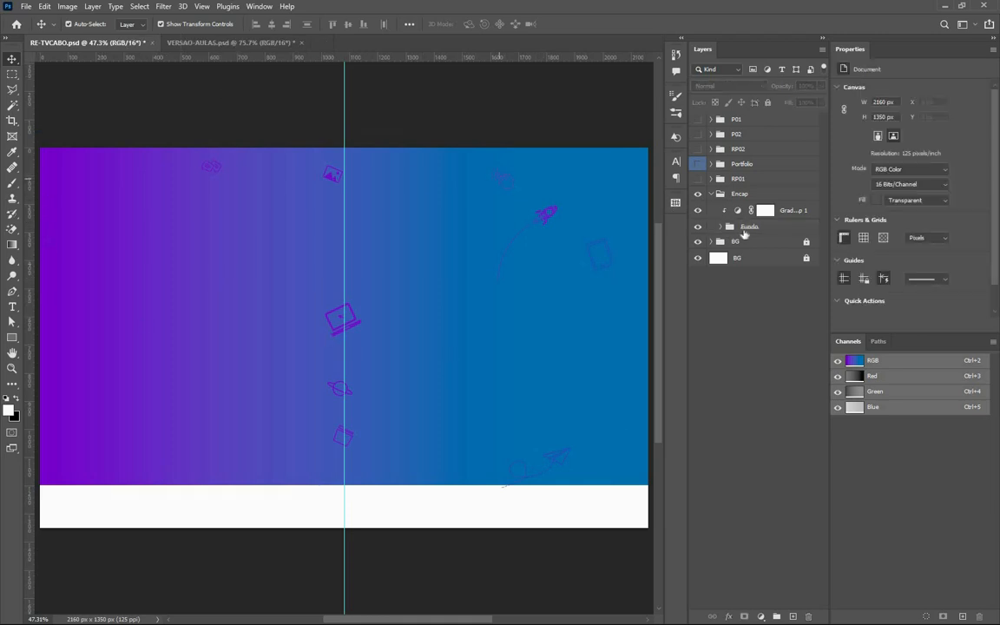
{"action": "left_click", "coordinate": [744, 225]}
{"action": "left_click", "coordinate": [741, 213]}
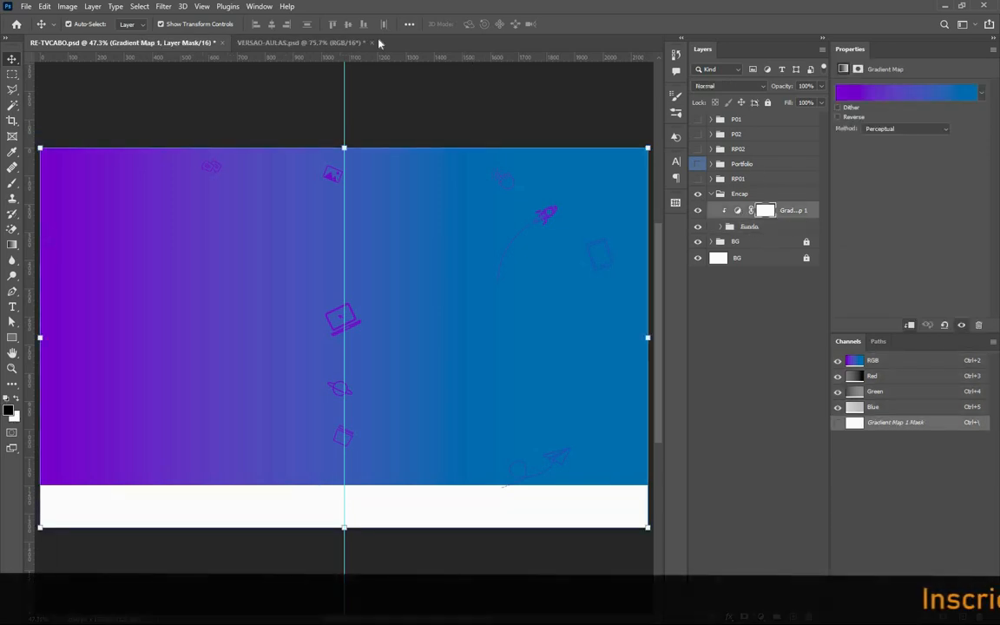
Switch to the browser to examine the background icons on the tvcabo.pdf reference flyer, and return to the Photoshop document.
{"action": "key", "text": "super"}
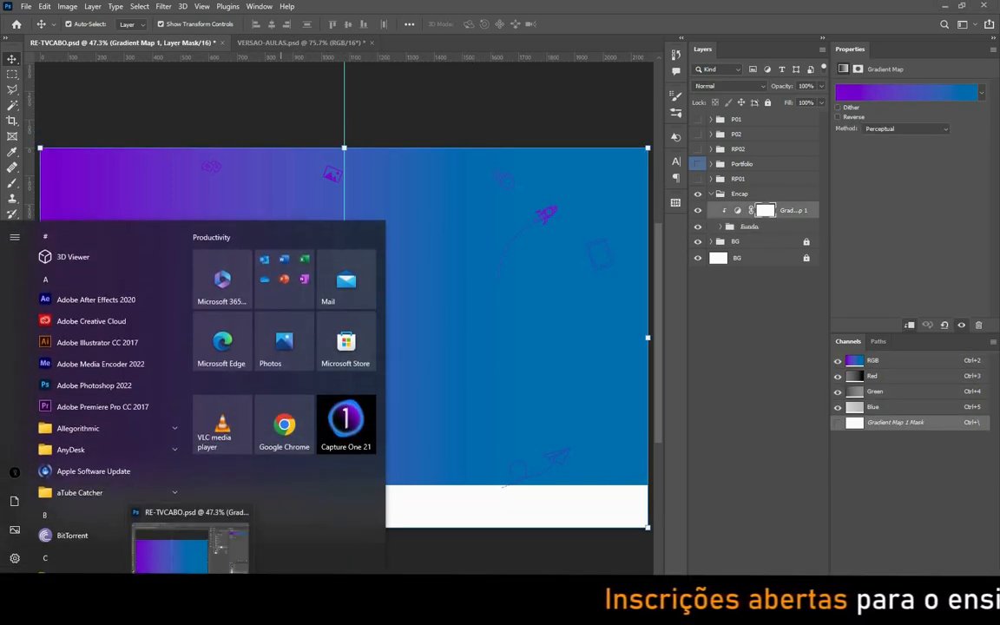
{"action": "left_click", "coordinate": [285, 613]}
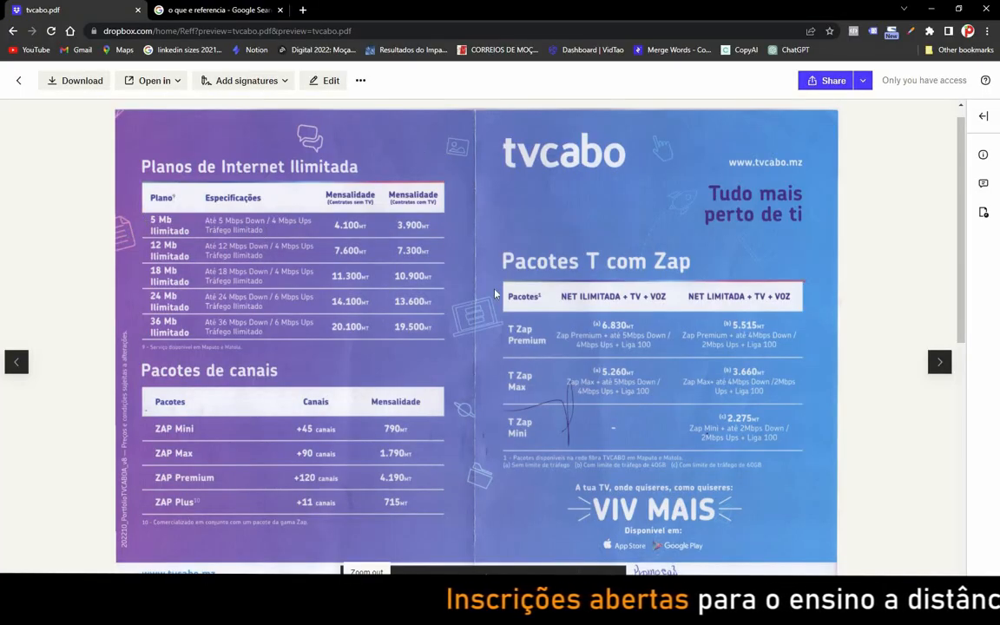
{"action": "key", "text": "super"}
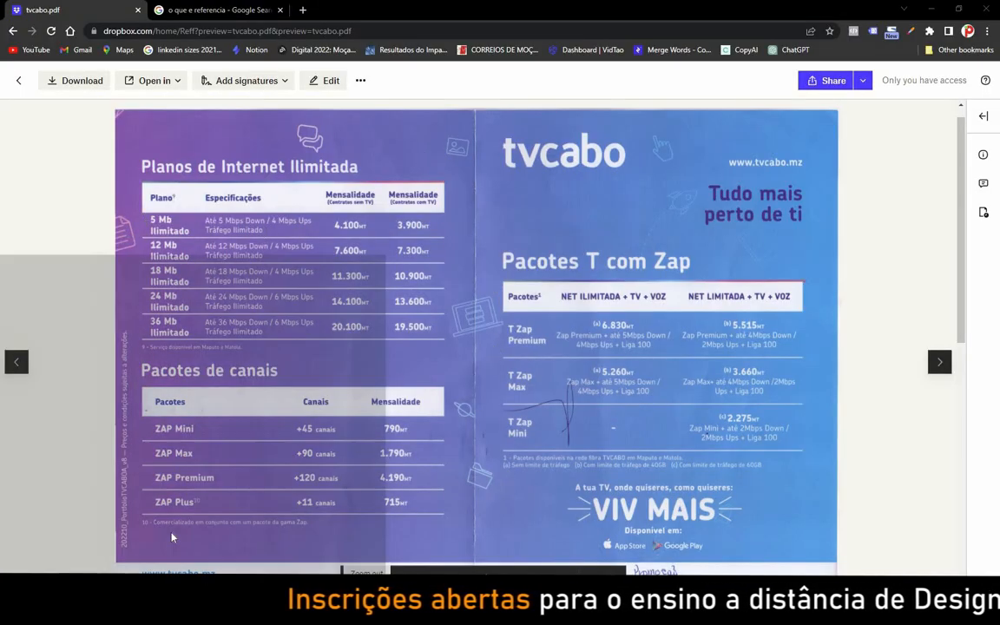
{"action": "left_click", "coordinate": [311, 612]}
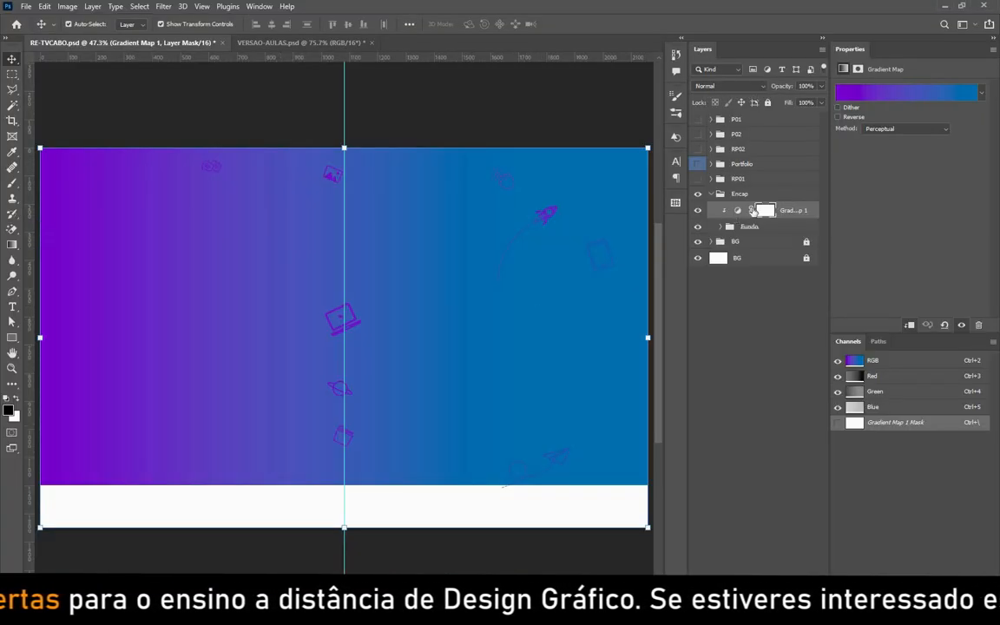
{"action": "left_click", "coordinate": [718, 194]}
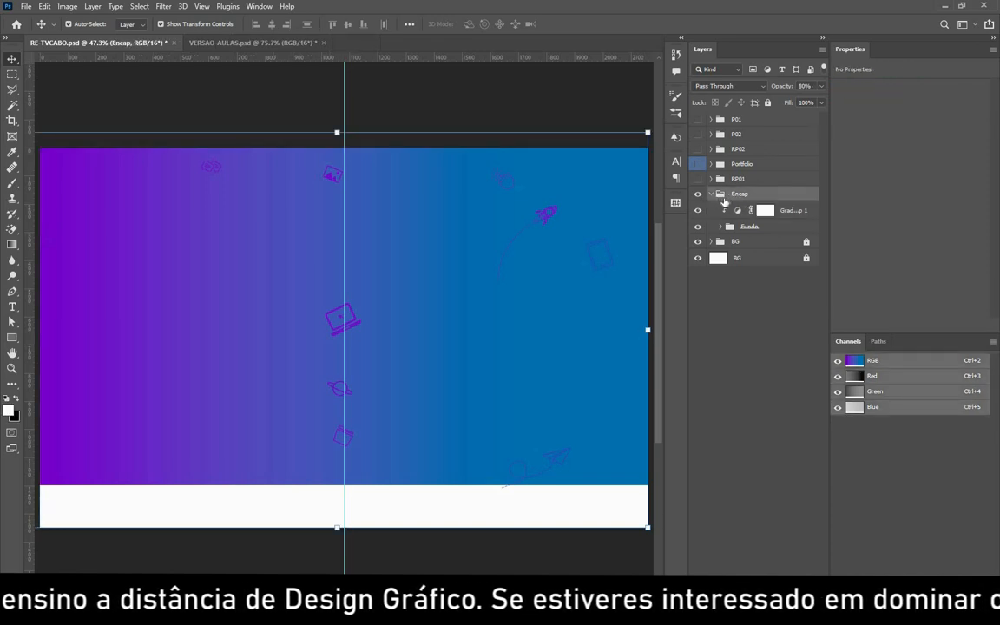
{"action": "left_click", "coordinate": [737, 212]}
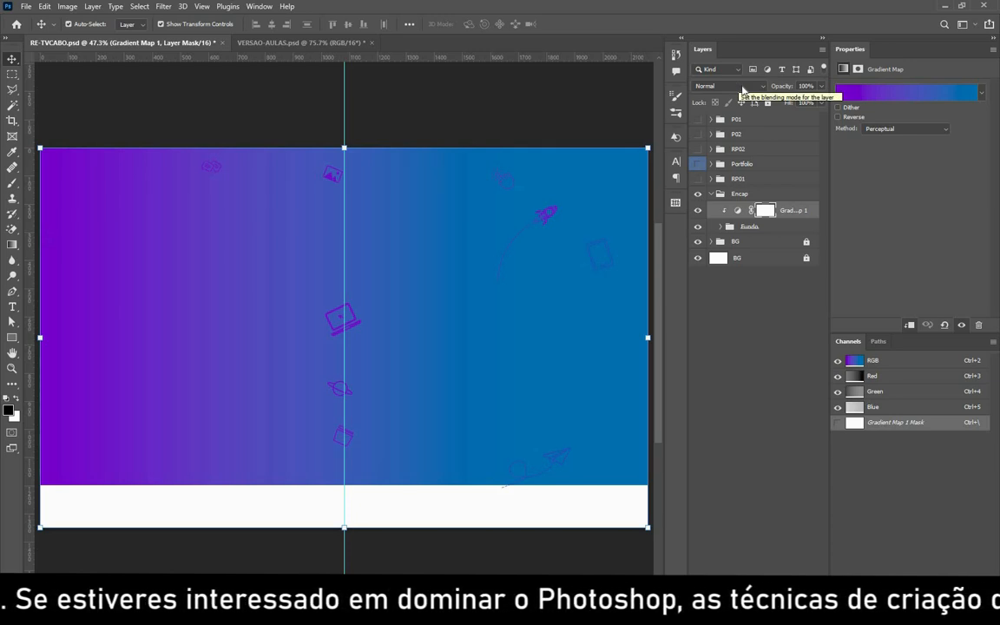
{"action": "left_click", "coordinate": [742, 87]}
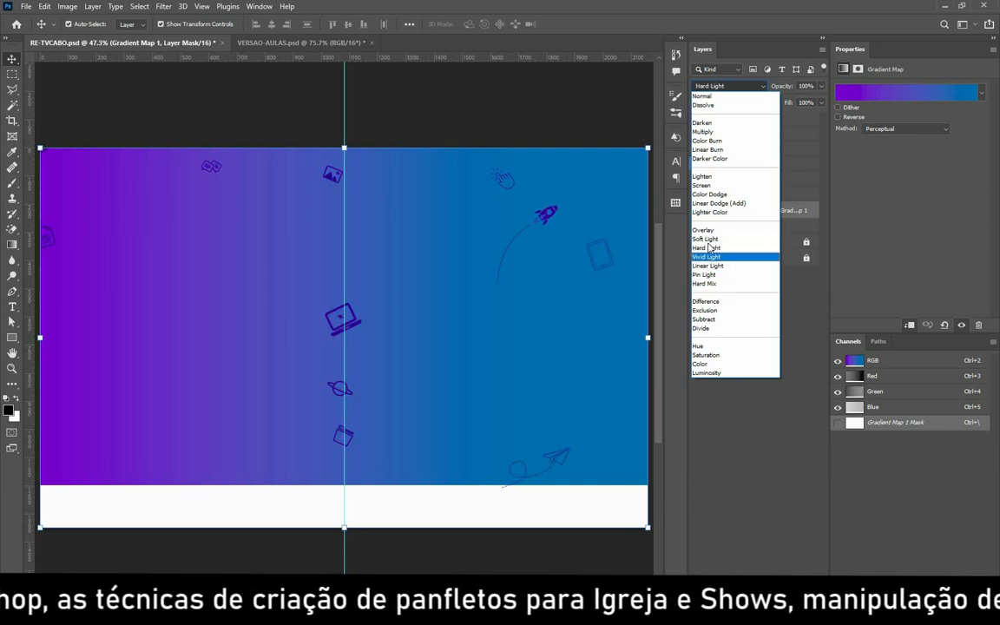
{"action": "left_click", "coordinate": [751, 418]}
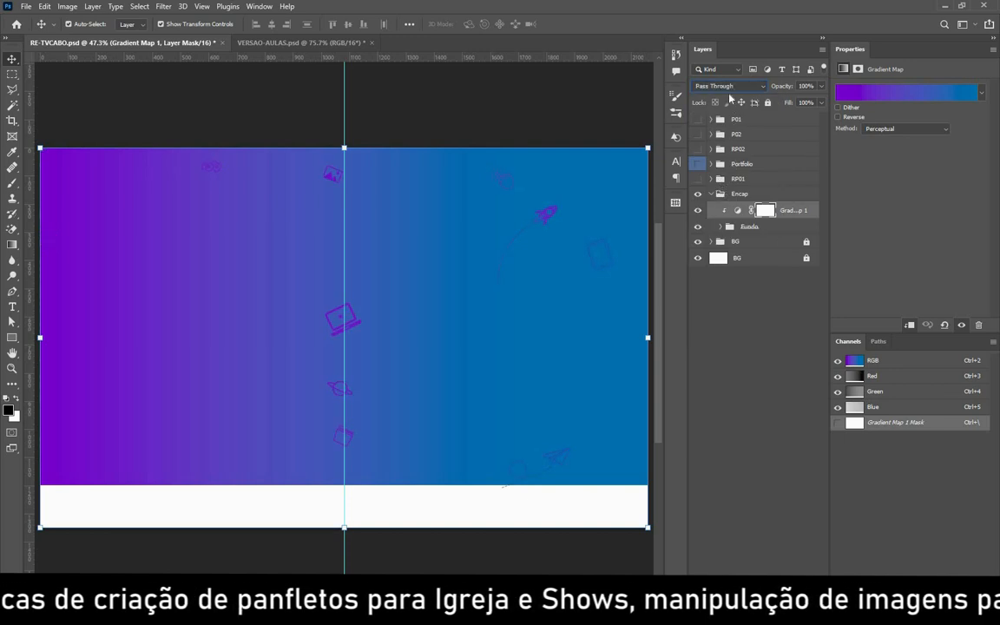
Set the Encap group's blend mode to Linear Dodge (Add), then collapse and deselect the group.
{"action": "left_click", "coordinate": [724, 193]}
{"action": "left_click", "coordinate": [729, 85]}
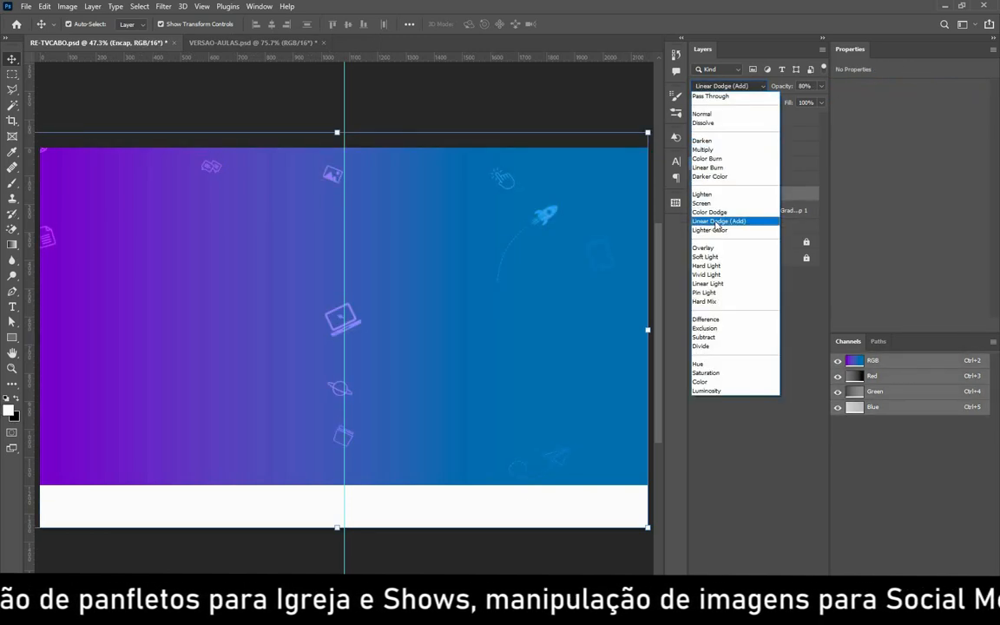
{"action": "left_click", "coordinate": [716, 222]}
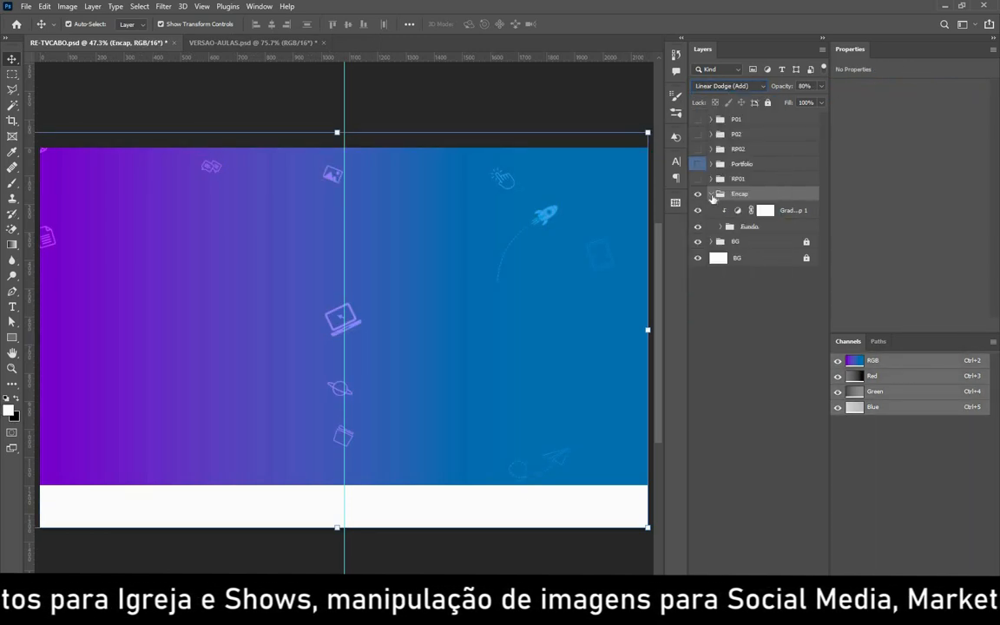
{"action": "left_click", "coordinate": [711, 194]}
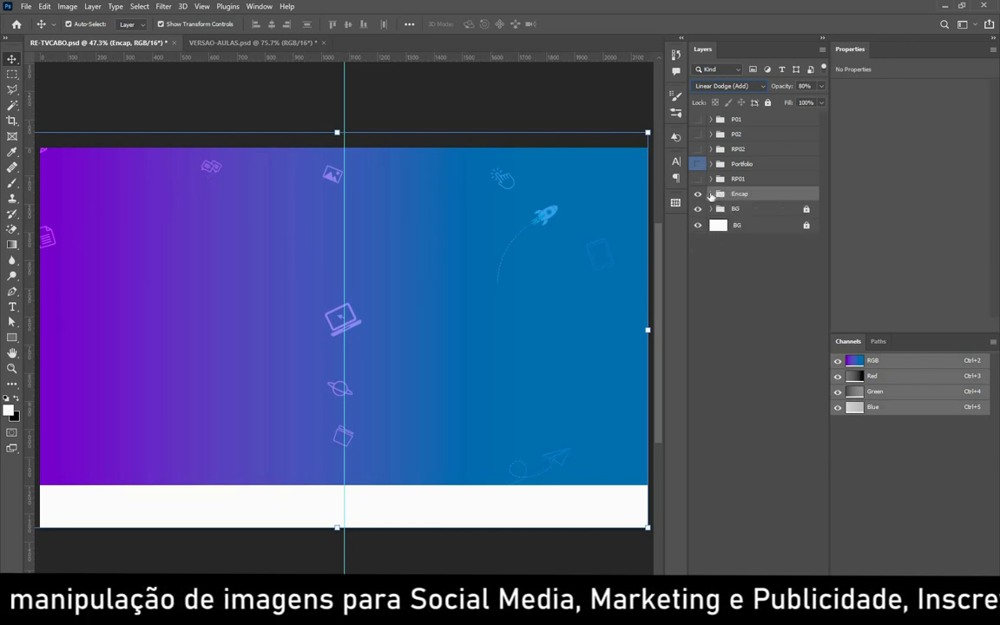
{"action": "left_click", "coordinate": [711, 194]}
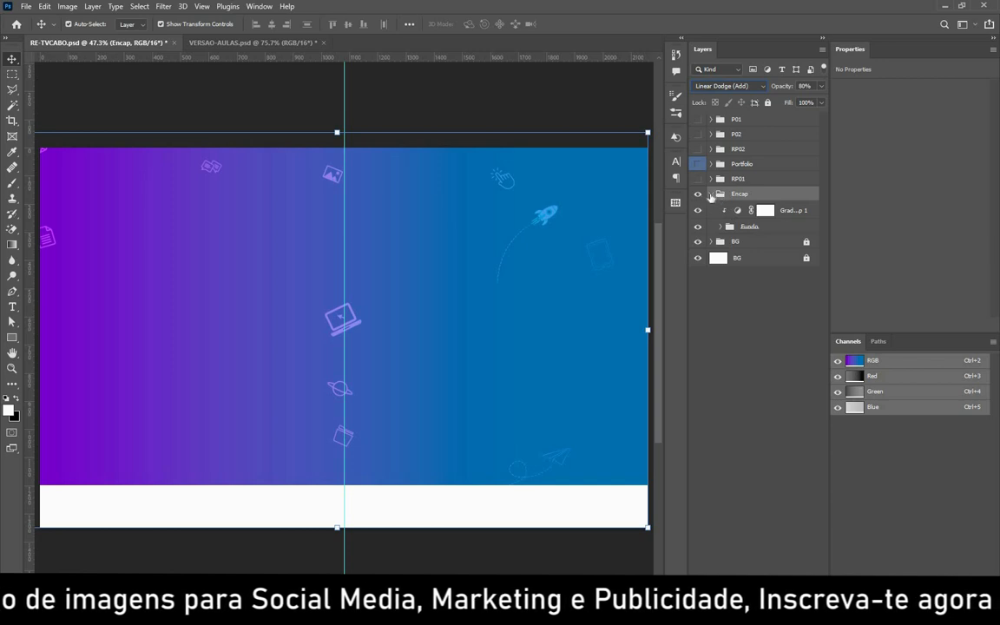
{"action": "left_click", "coordinate": [711, 194]}
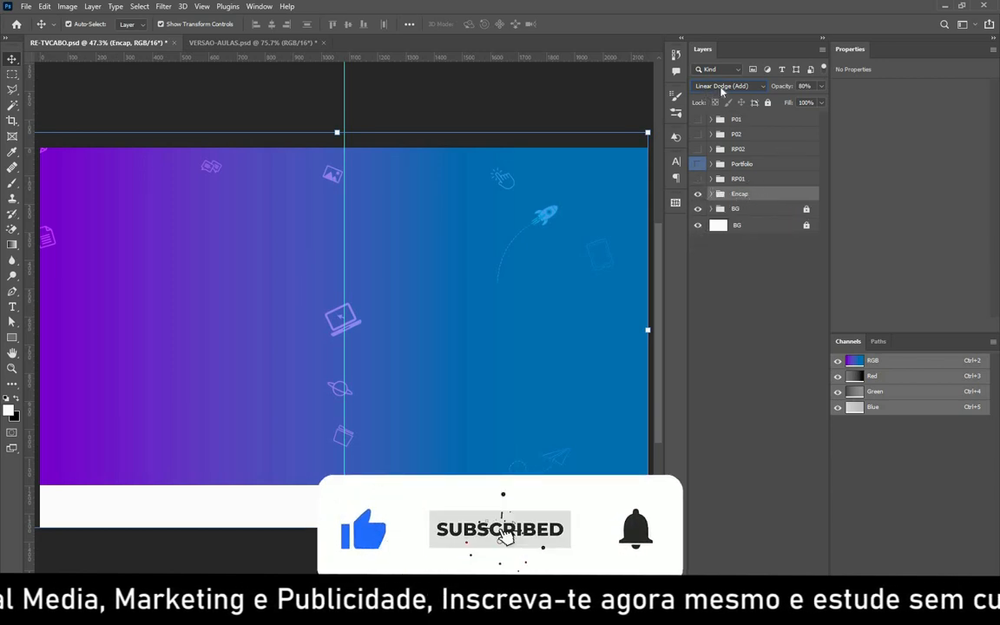
{"action": "left_click", "coordinate": [721, 86]}
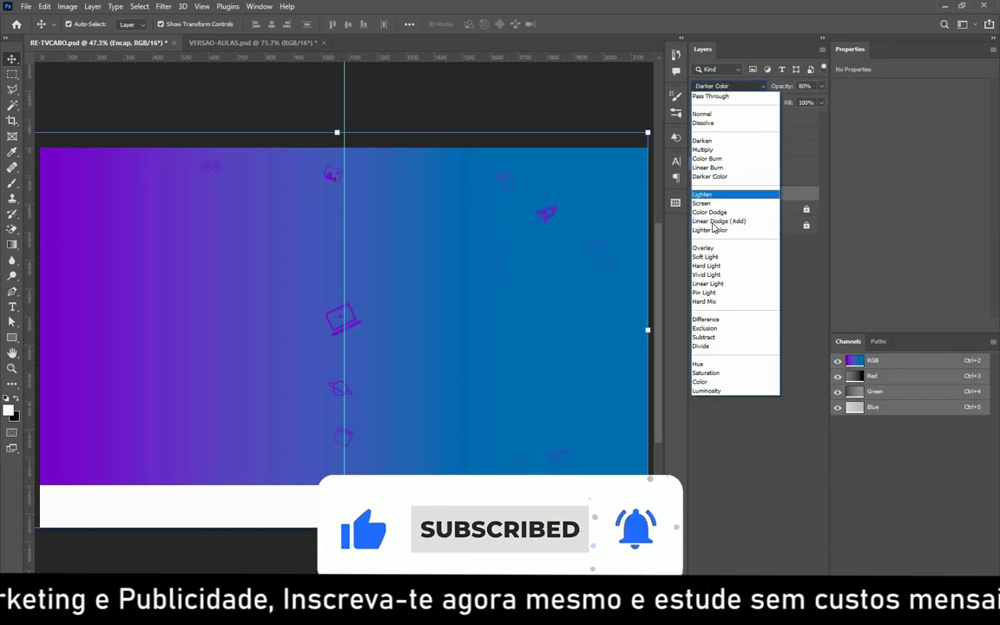
{"action": "left_click", "coordinate": [716, 221]}
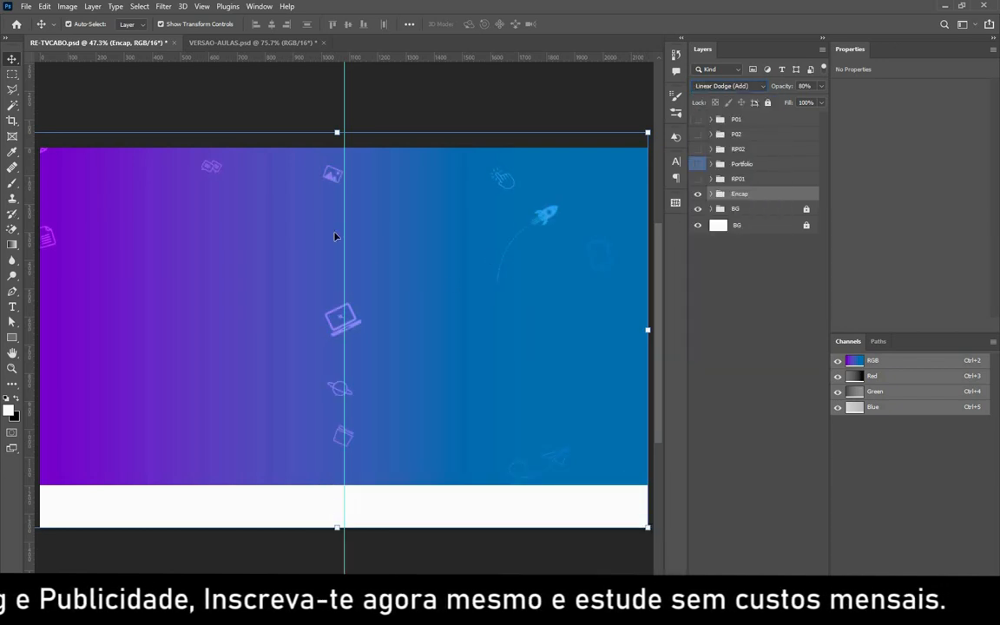
{"action": "left_click", "coordinate": [460, 98]}
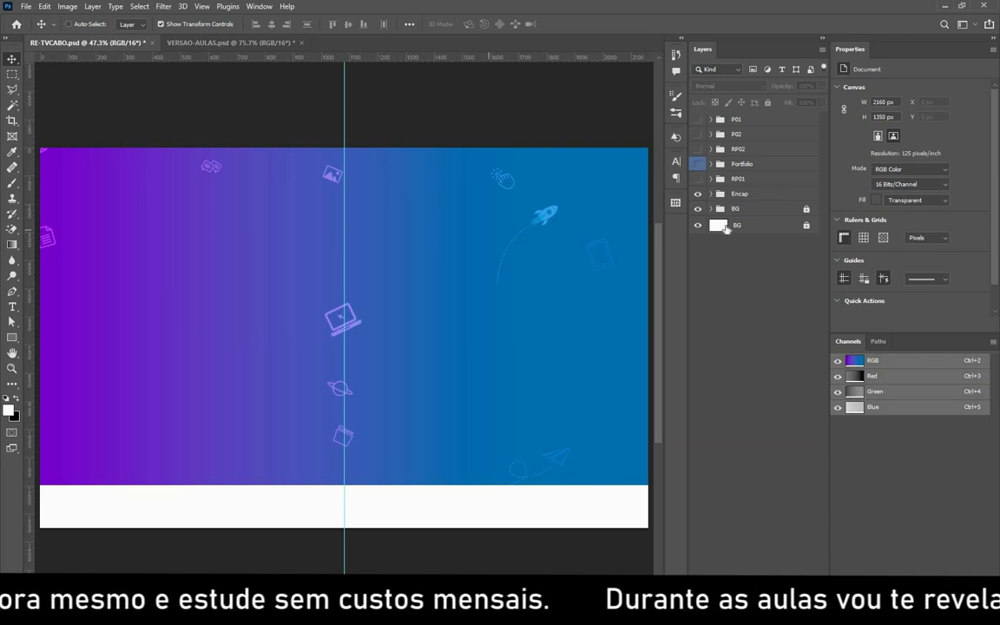
Save RE-TVCABO.psd with all its content groups visible, and compare it with the VERSAO-AULAS.psd document.
{"action": "key", "text": "ctrl+s"}
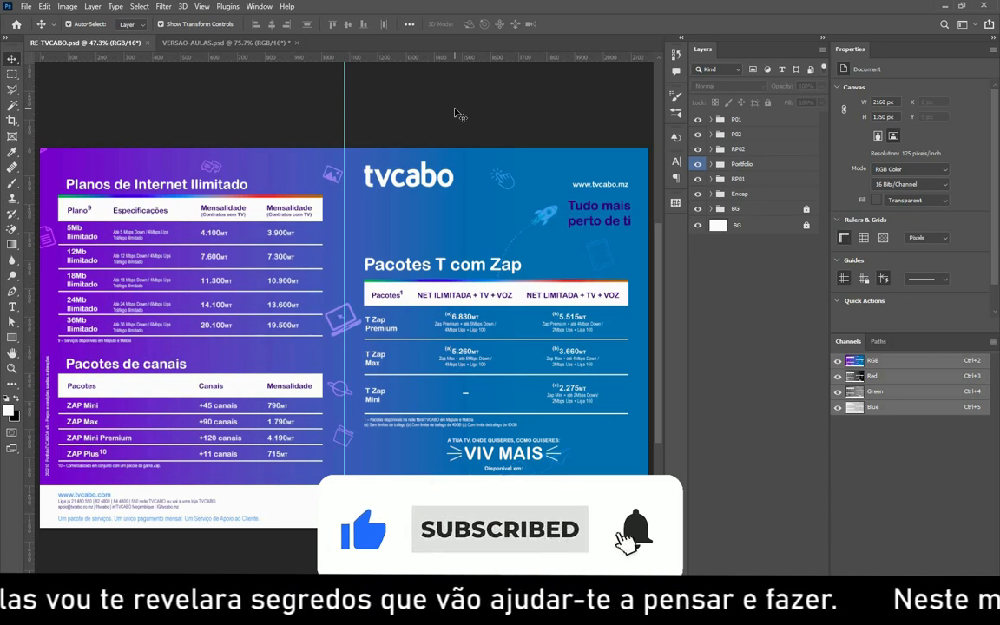
{"action": "left_click", "coordinate": [247, 43]}
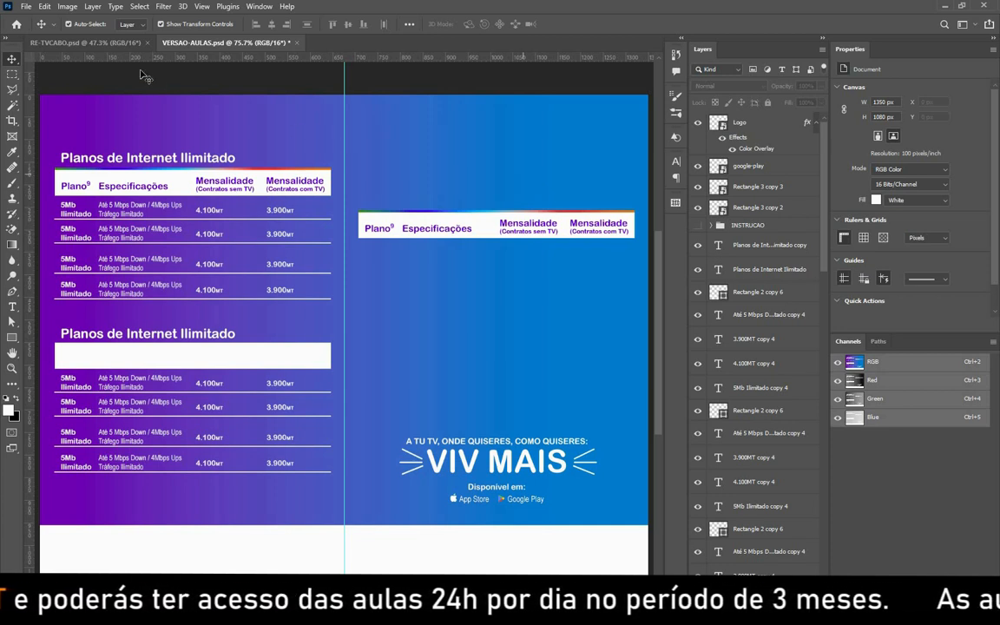
{"action": "key", "text": "ctrl+Tab"}
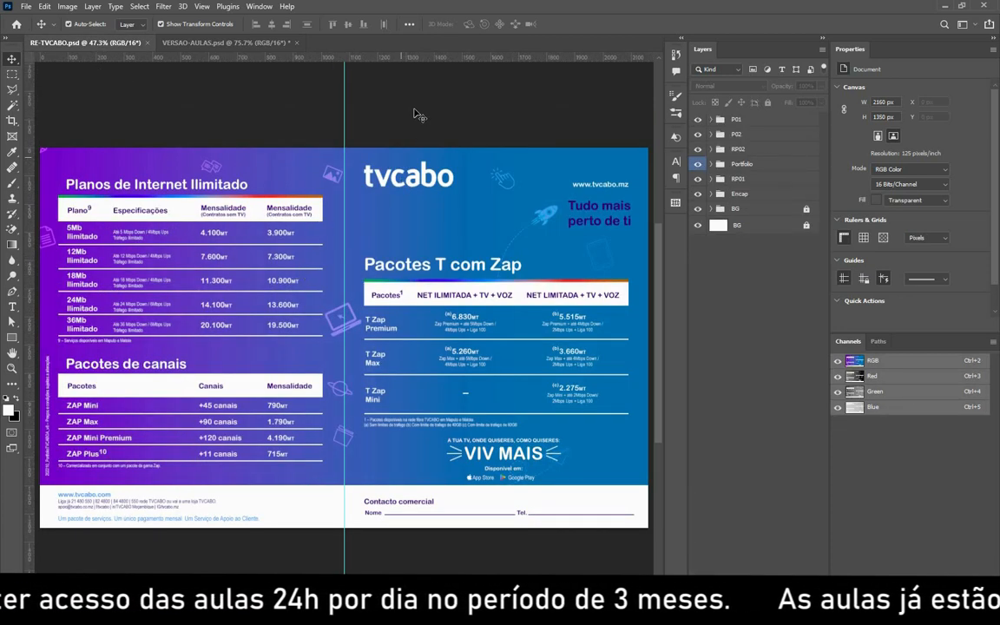